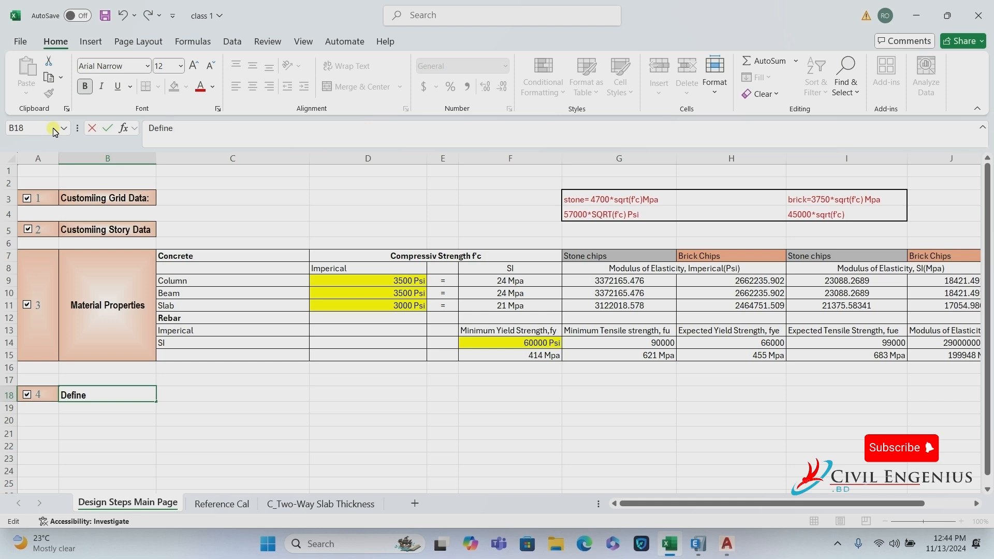
Finish 'Define Frame Section' in B18, then merge and centre B18:B21 and A18:A21.
text(Frame Sec)
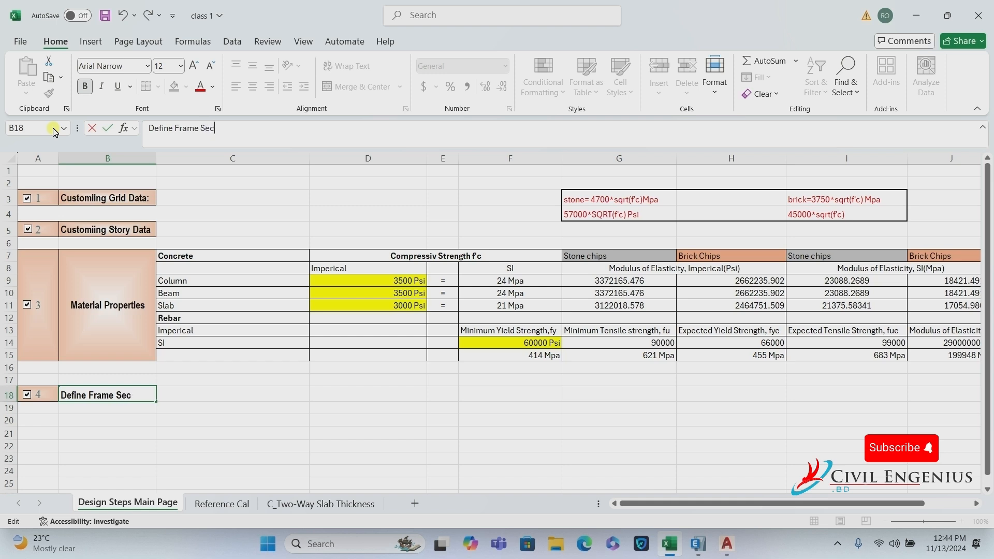
text(tion)
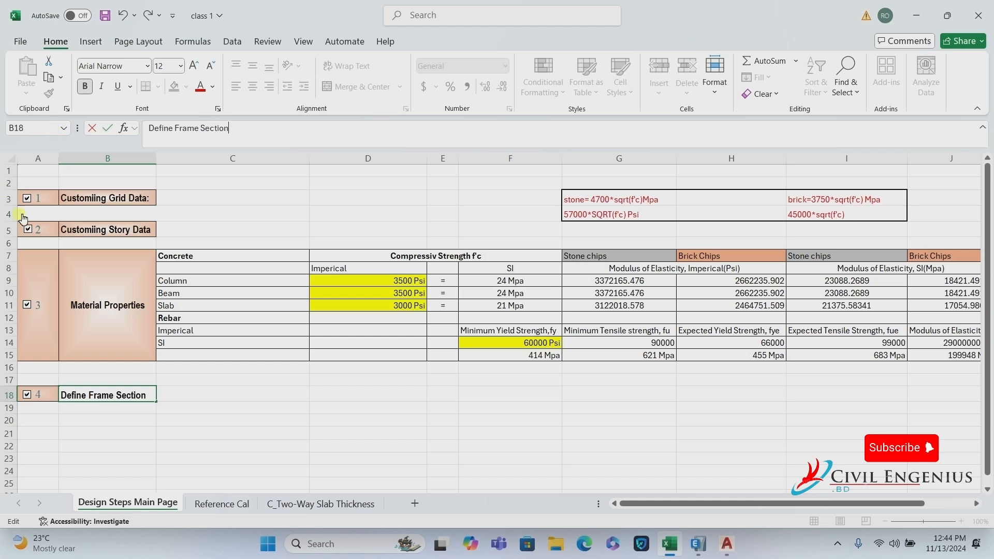
click(187, 400)
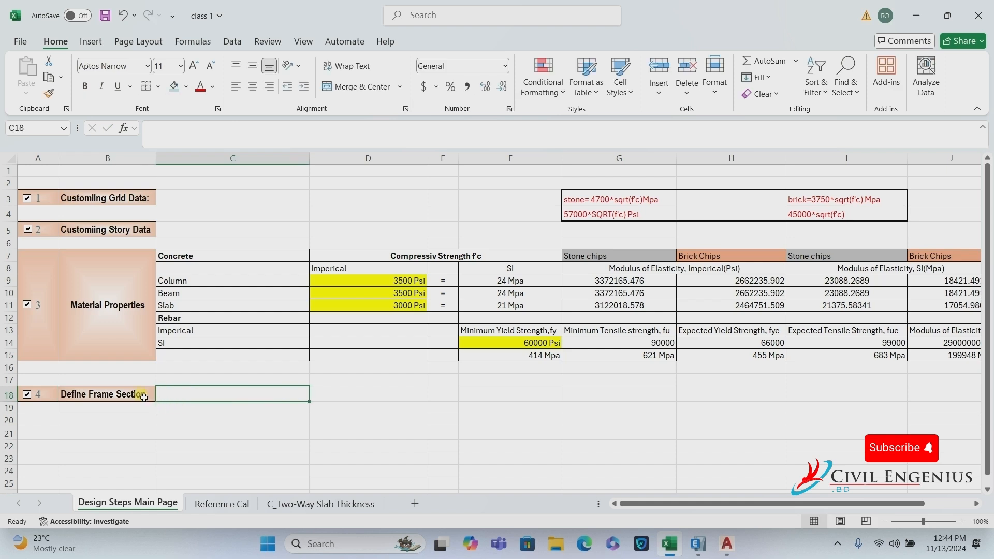
drag(136, 396, 133, 432)
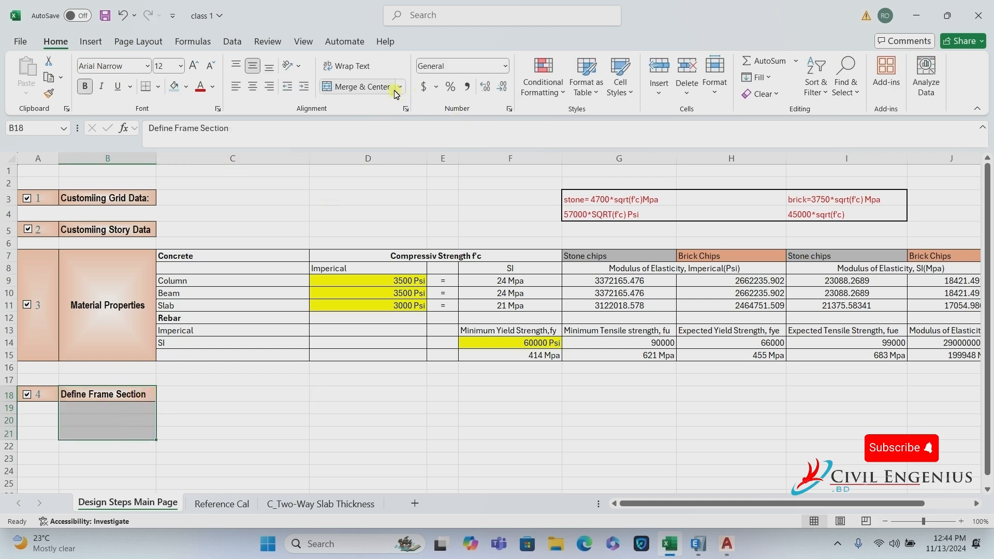
click(373, 86)
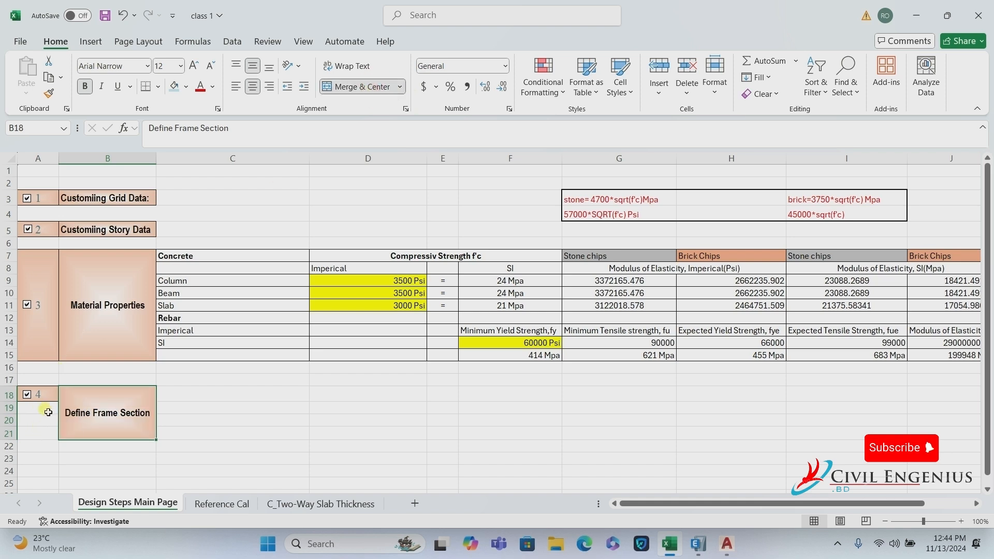
drag(47, 396, 55, 438)
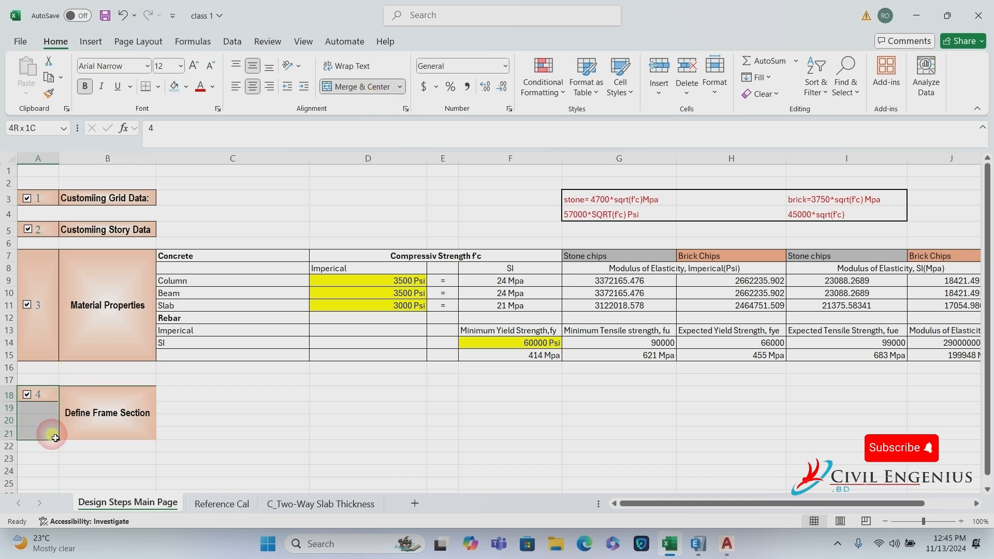
click(369, 88)
Move the row 18 checkbox down beside the step number 4.
click(234, 399)
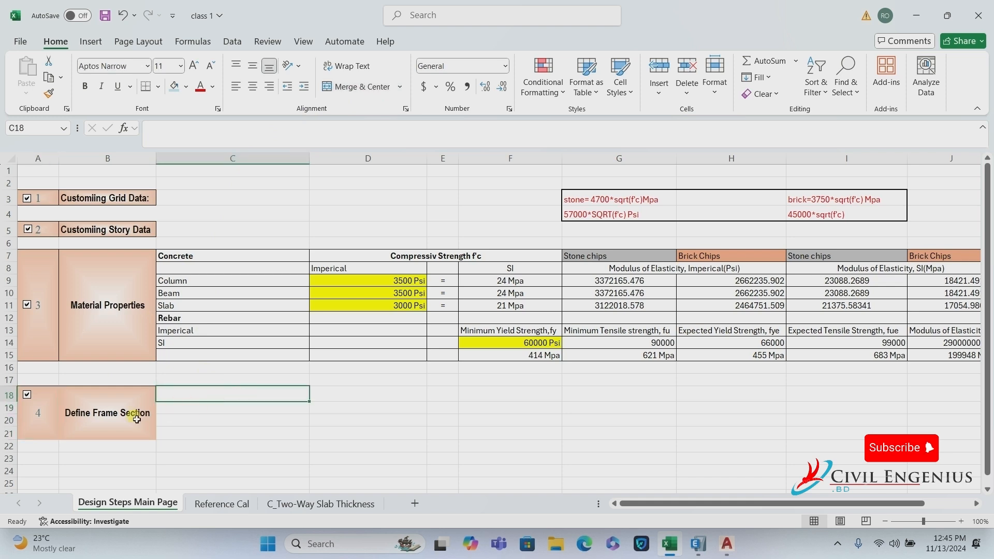
right_click(29, 395)
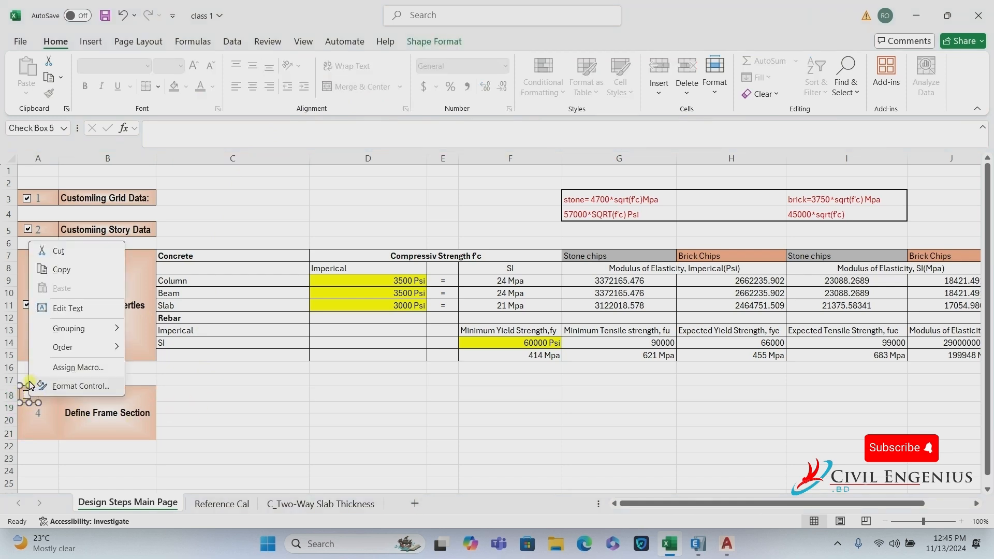
drag(28, 394, 27, 409)
click(269, 396)
click(185, 397)
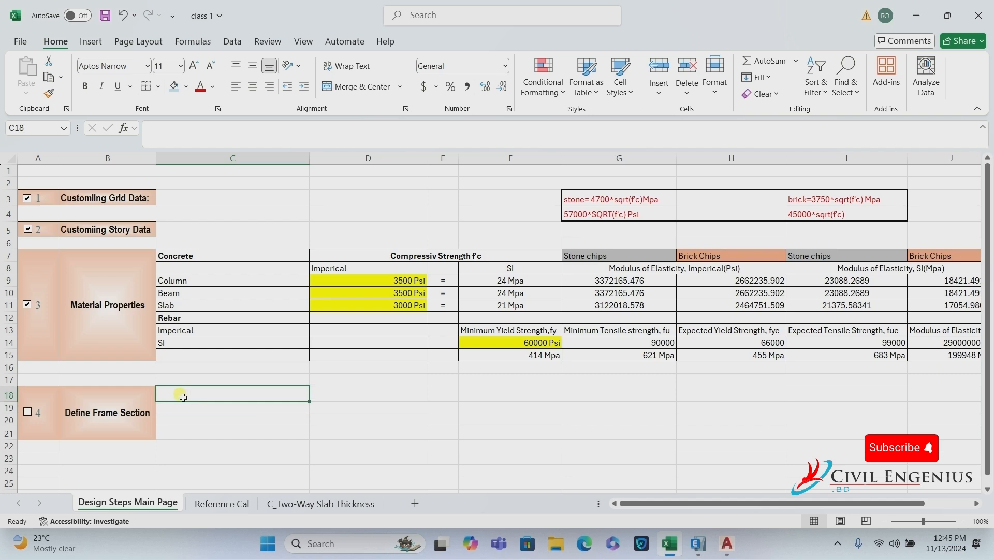
Enter Column, Beam and Wall in C18, C19 and C20.
text(Co)
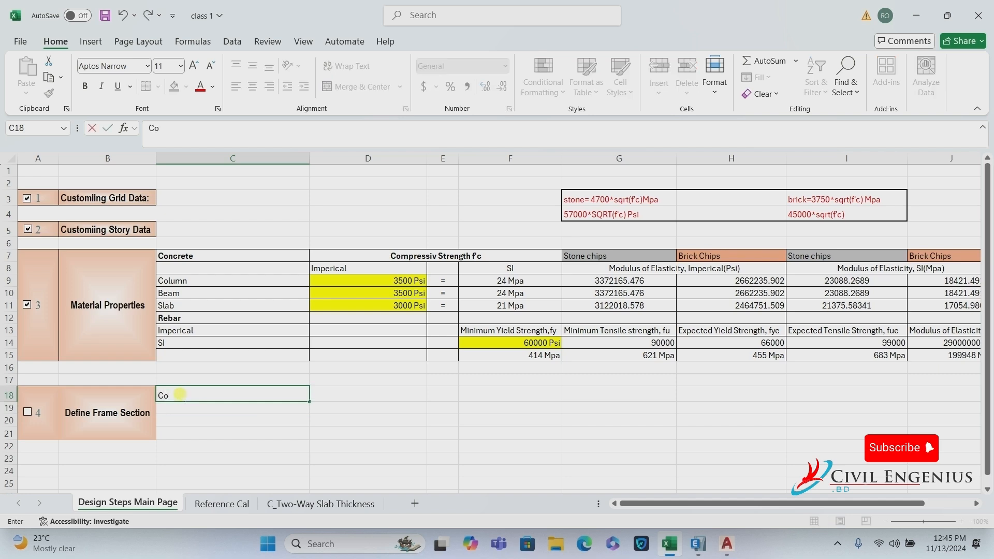
text(lumn)
key(Return)
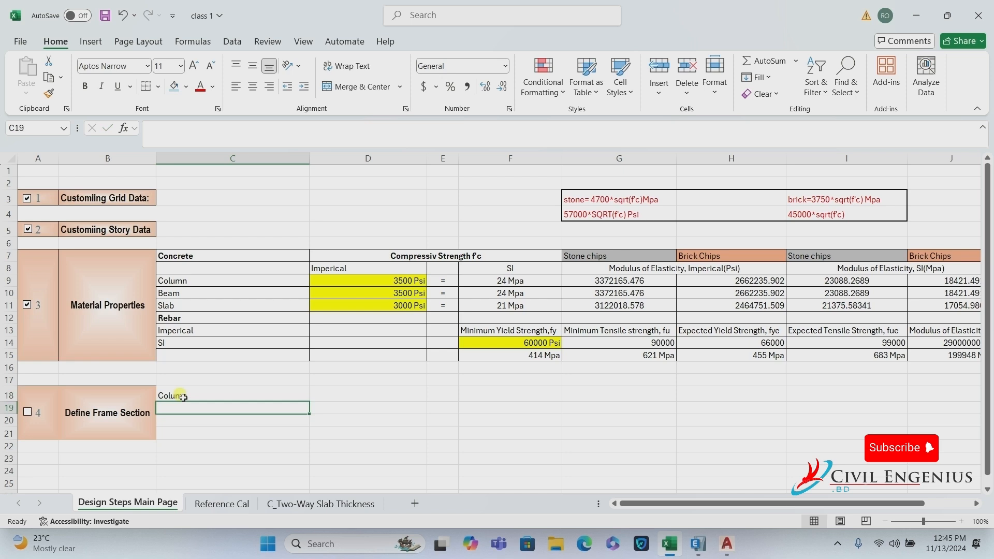
text(Beam)
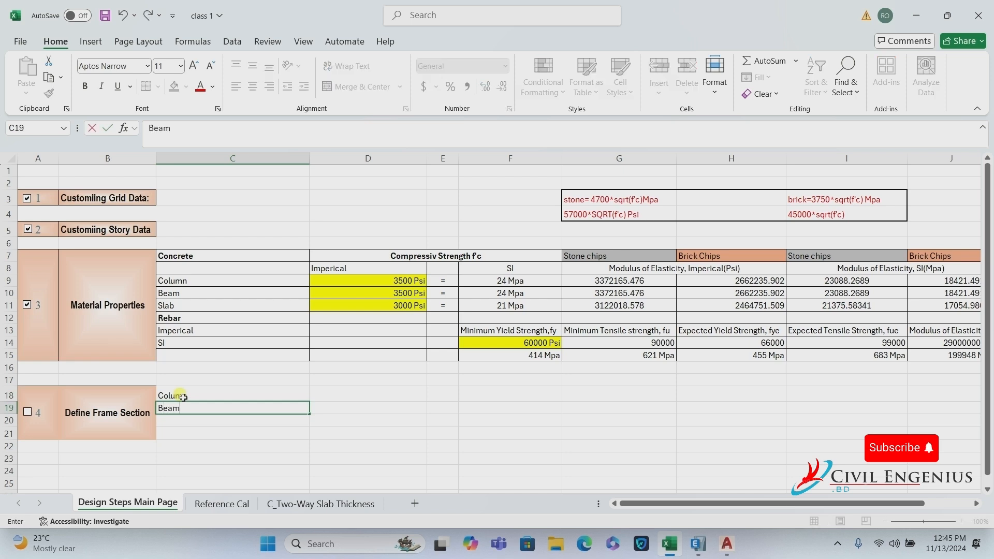
key(Return)
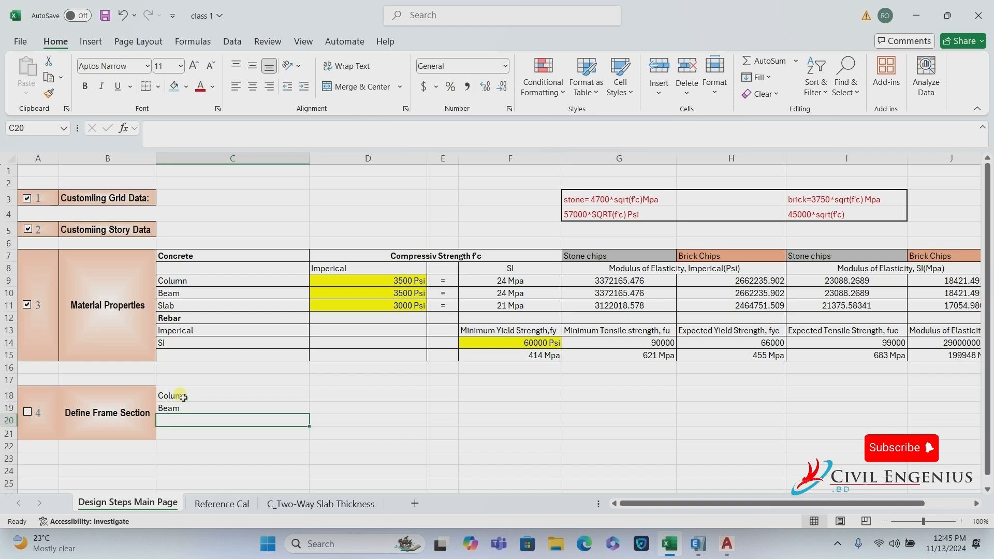
text(W)
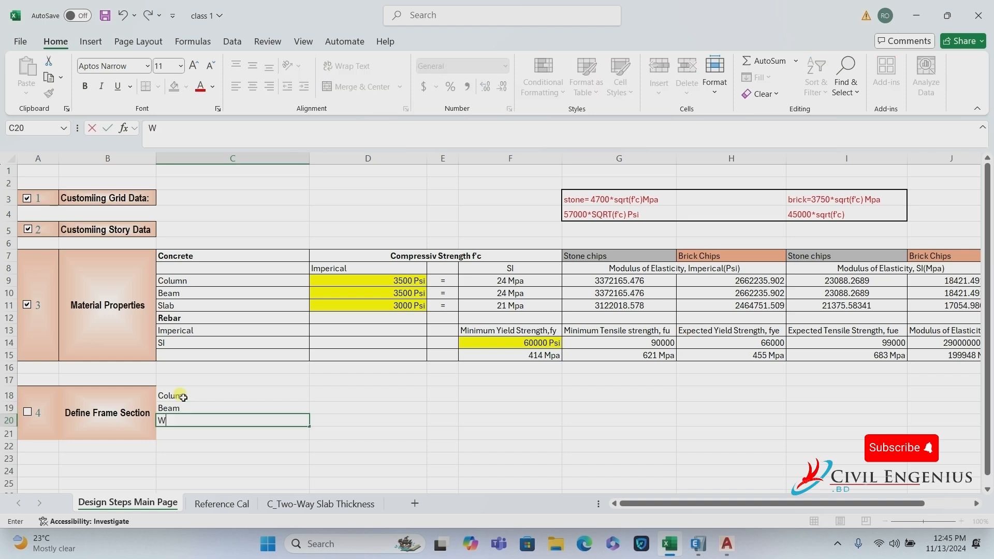
text(all)
click(348, 424)
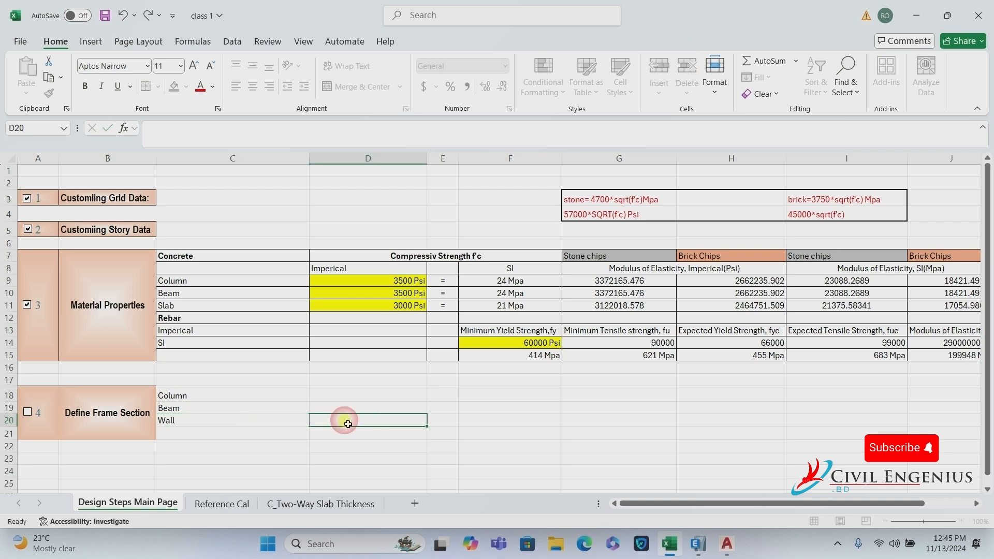
click(198, 397)
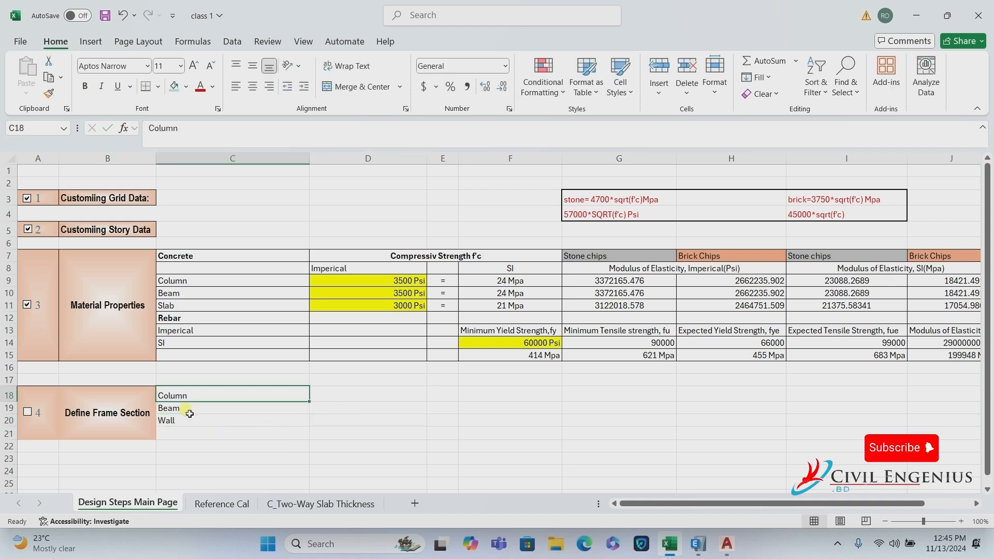
Merge C20:C21 for Wall, middle-aligned vertically and aligned left.
drag(192, 424, 195, 433)
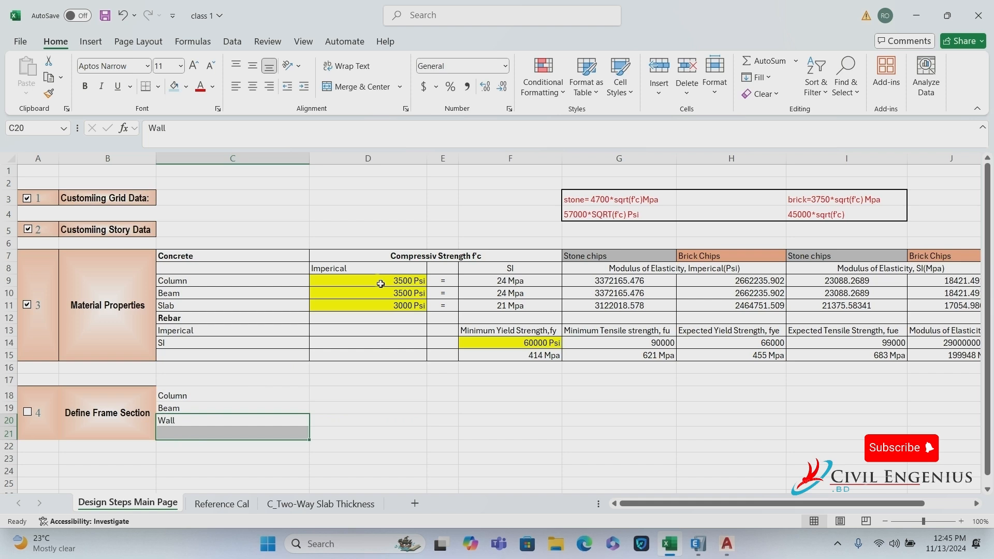
click(374, 91)
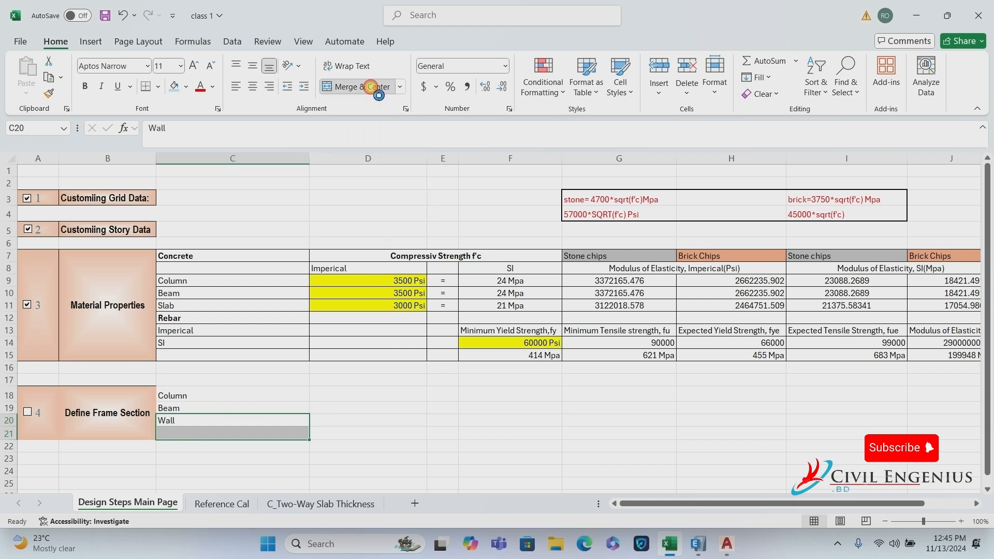
click(253, 65)
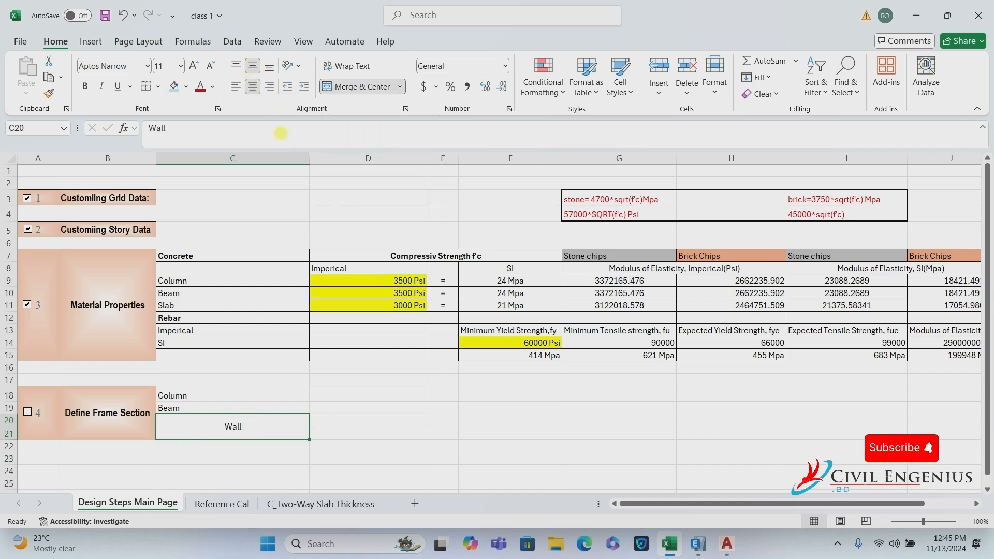
click(236, 86)
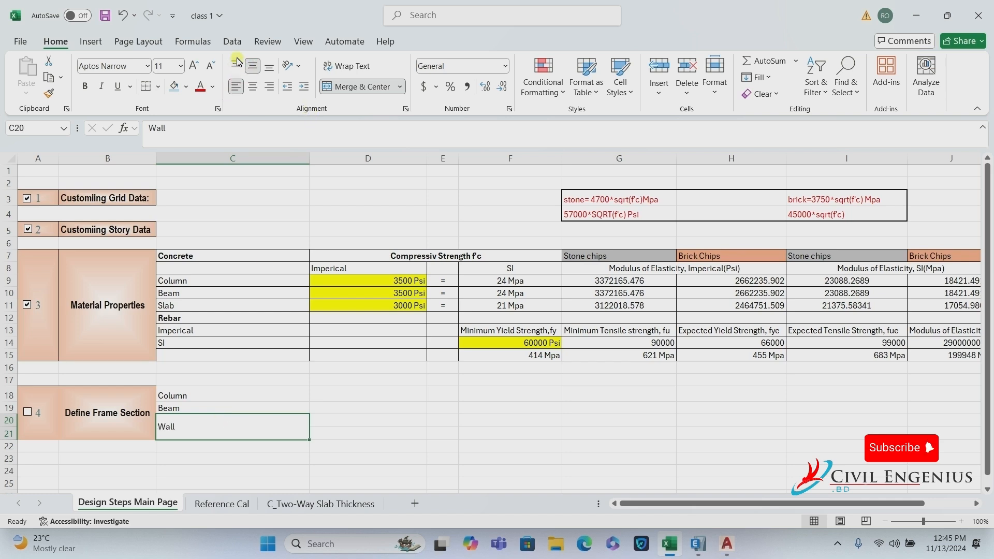
click(236, 65)
click(254, 67)
click(443, 396)
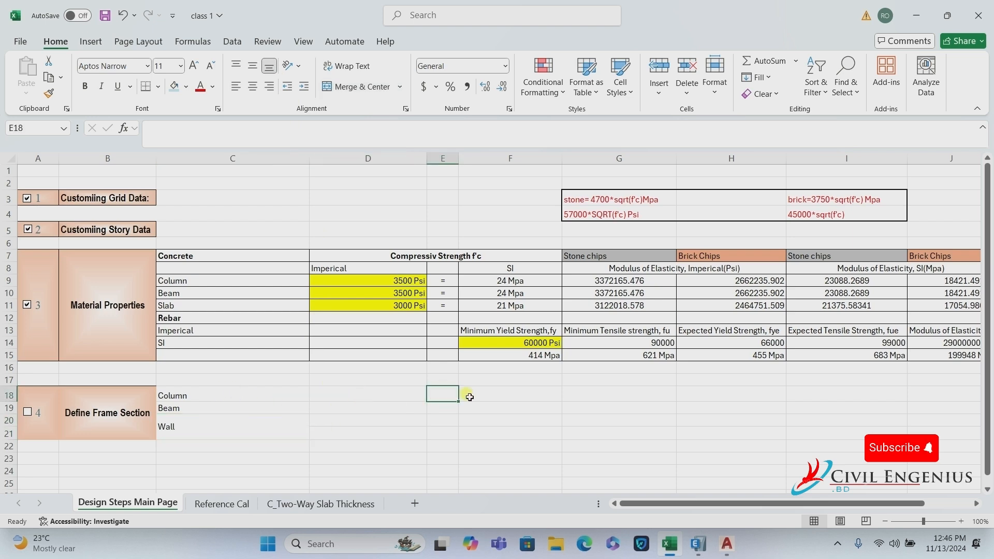
Put '=' in E18 and 'Analysis Con: T=1, M22=1, M3=1' in F18.
text(=)
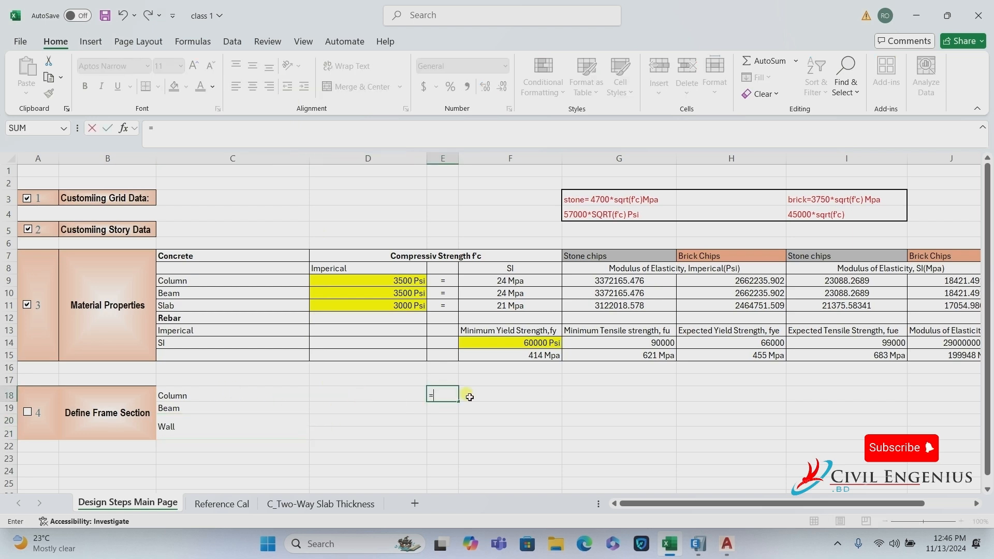
key(Tab)
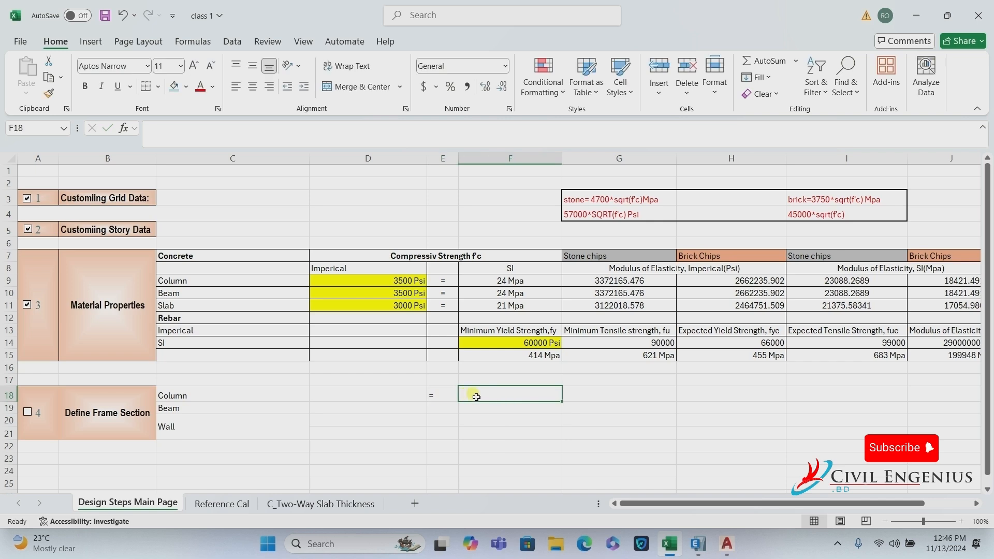
text(a)
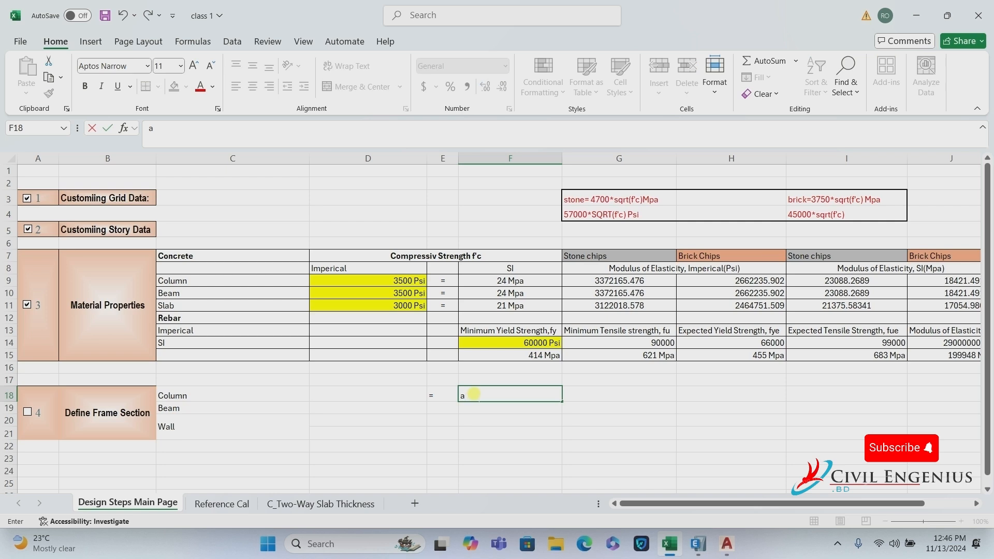
text(Analysis Con)
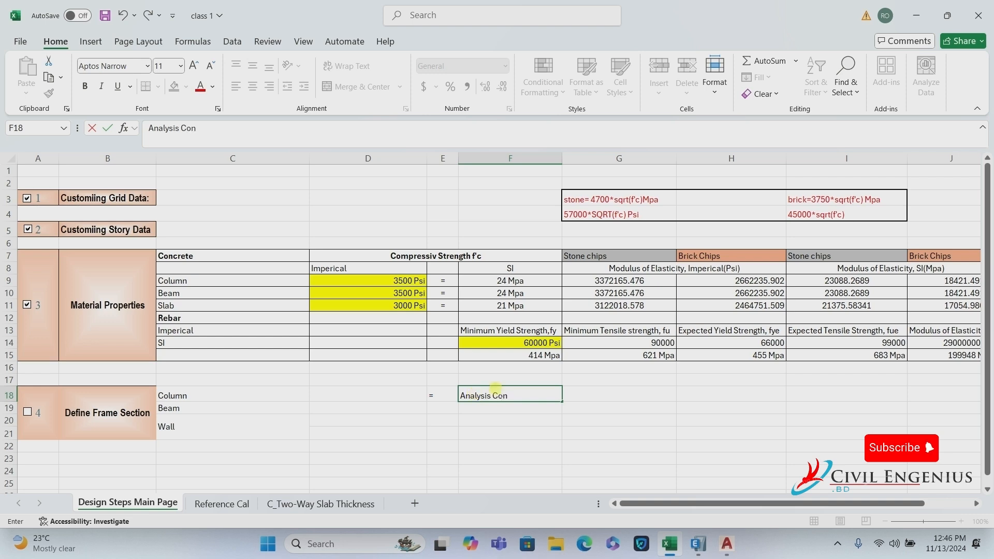
text(.)
key(BackSpace)
text(:)
text(T=1, M22=1)
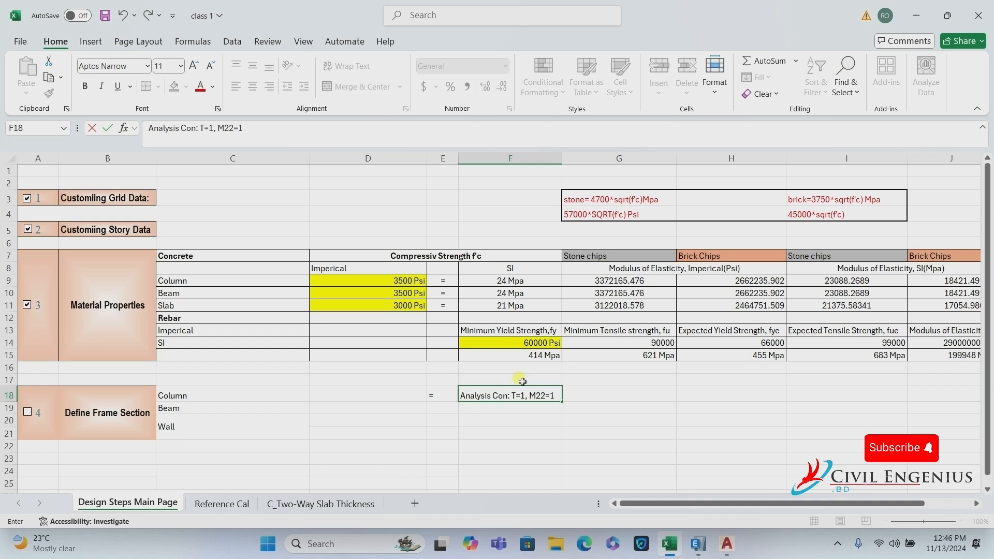
text(,M)
key(BackSpace)
text(M3=1)
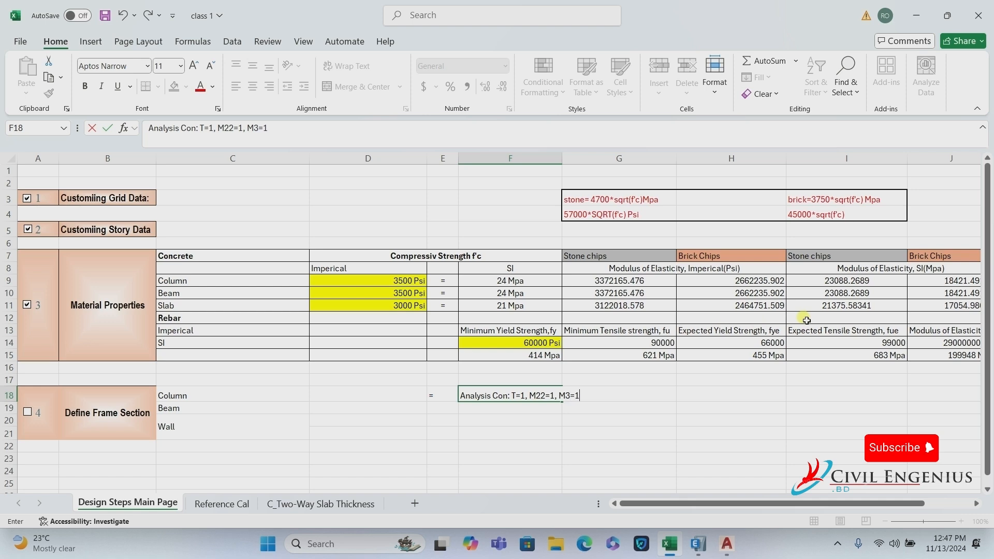
key(ctrl+Return)
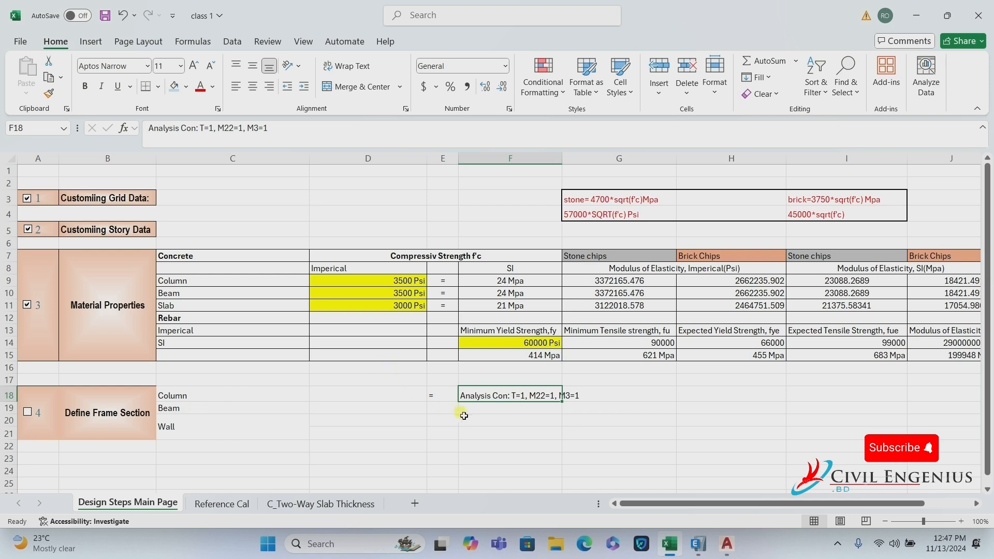
Fill the note down to F19 and edit it to 'Analysis Con: T=0.5, M22=0.5, M33=0.5'.
drag(564, 405, 564, 415)
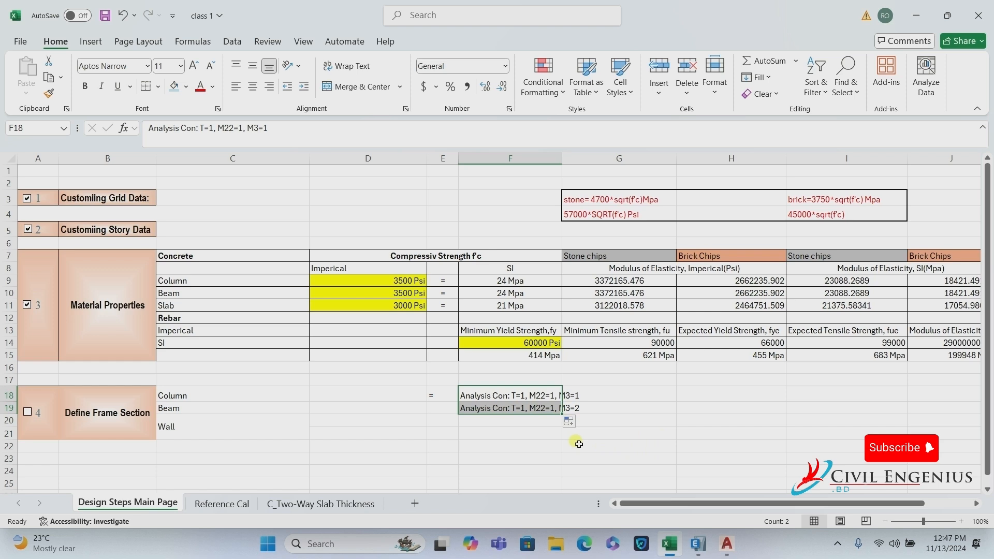
double_click(525, 410)
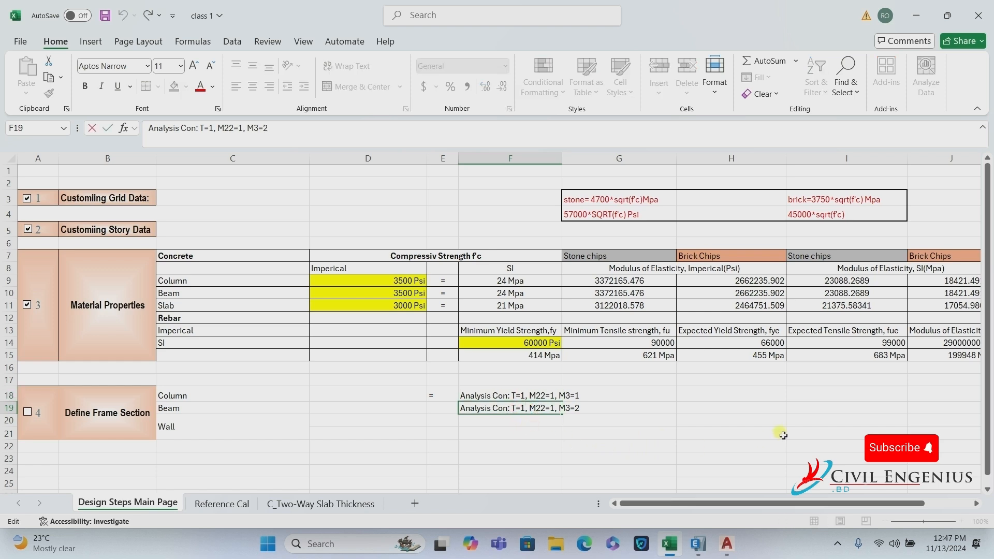
key(BackSpace)
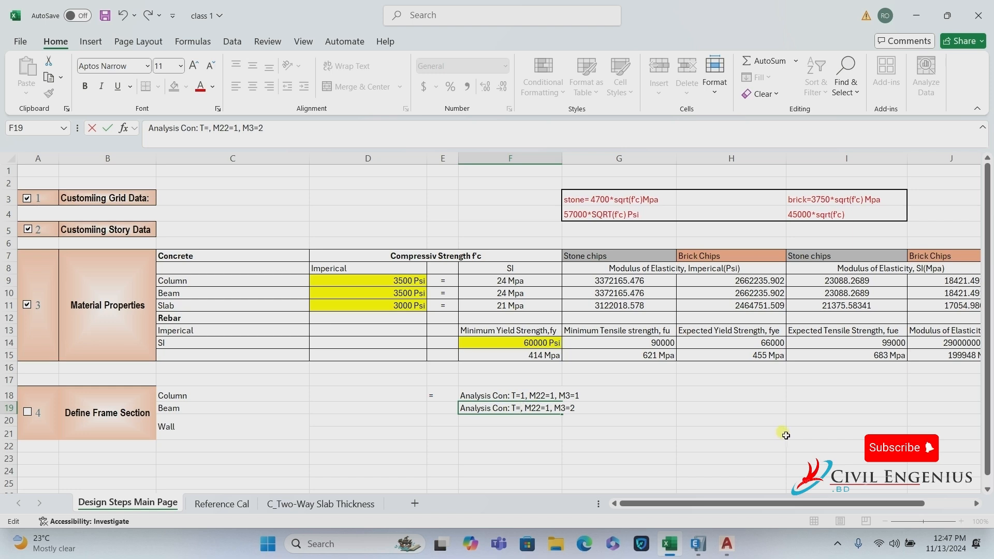
text(0.5)
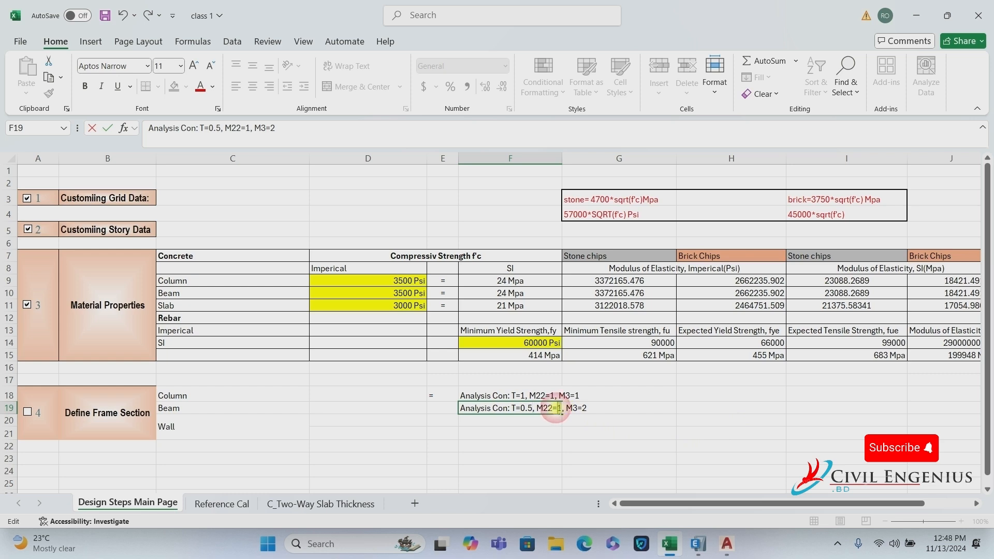
double_click(556, 409)
text(0)
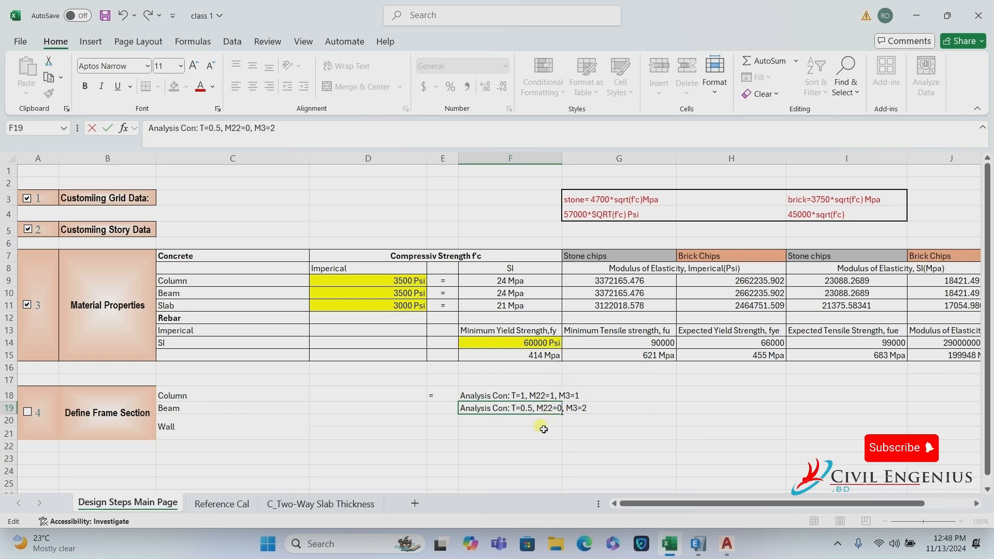
text(.5)
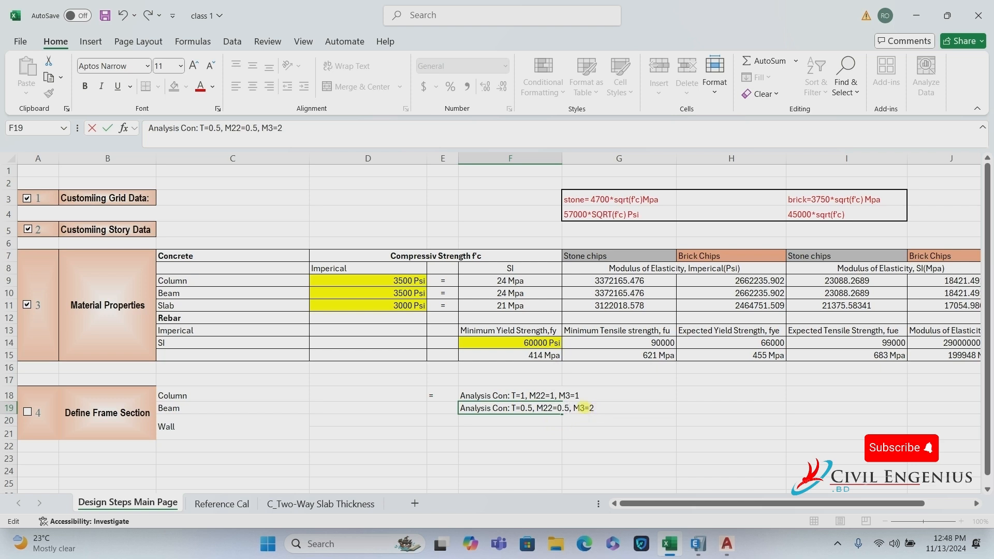
click(586, 408)
text(3)
double_click(595, 408)
text(0.5)
click(642, 419)
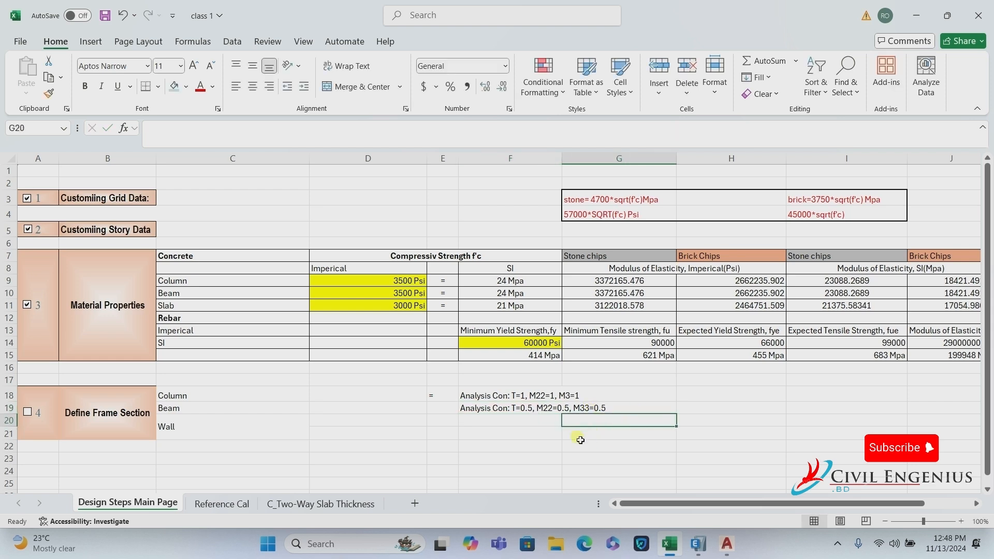
Correct the Column note in F18 from M3 to M33=1.
click(559, 399)
click(569, 396)
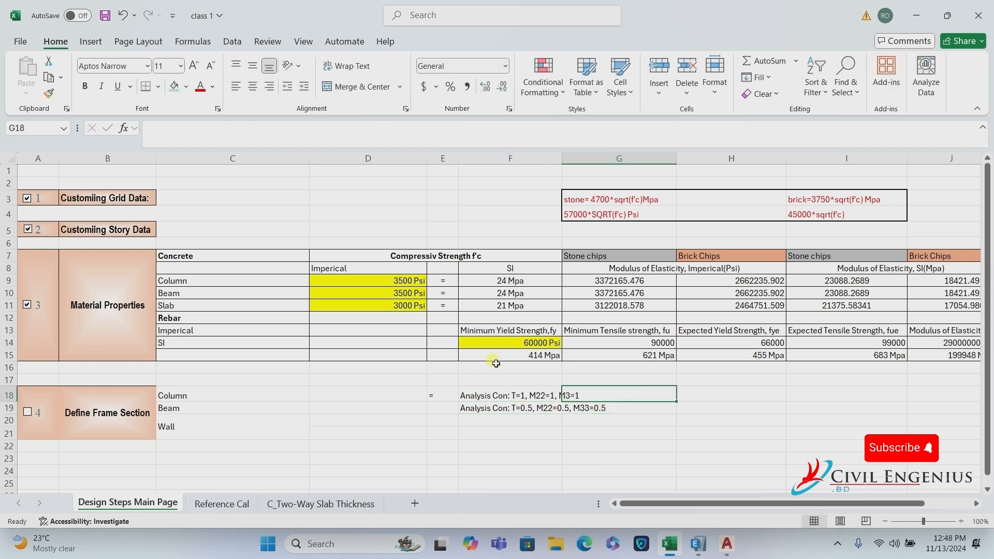
click(501, 395)
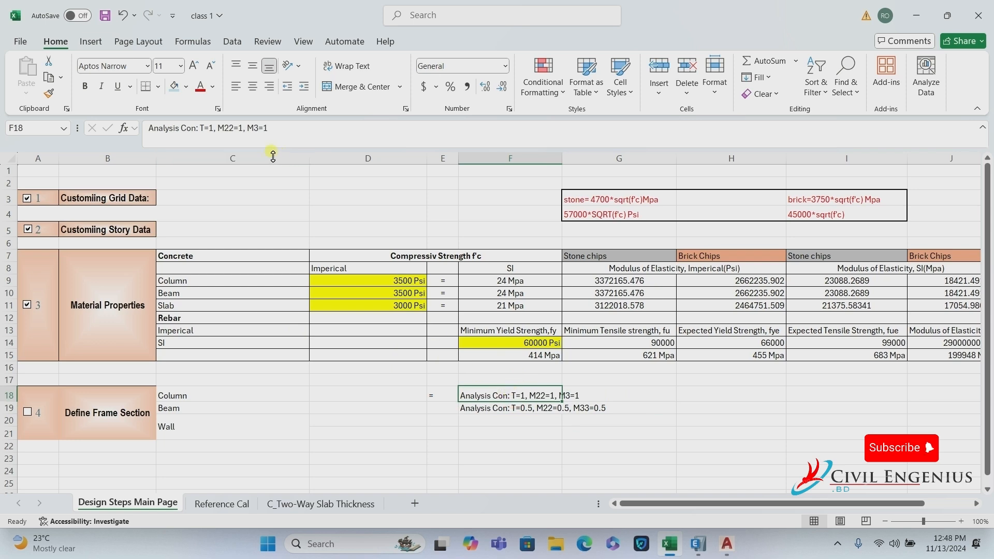
drag(252, 128, 258, 128)
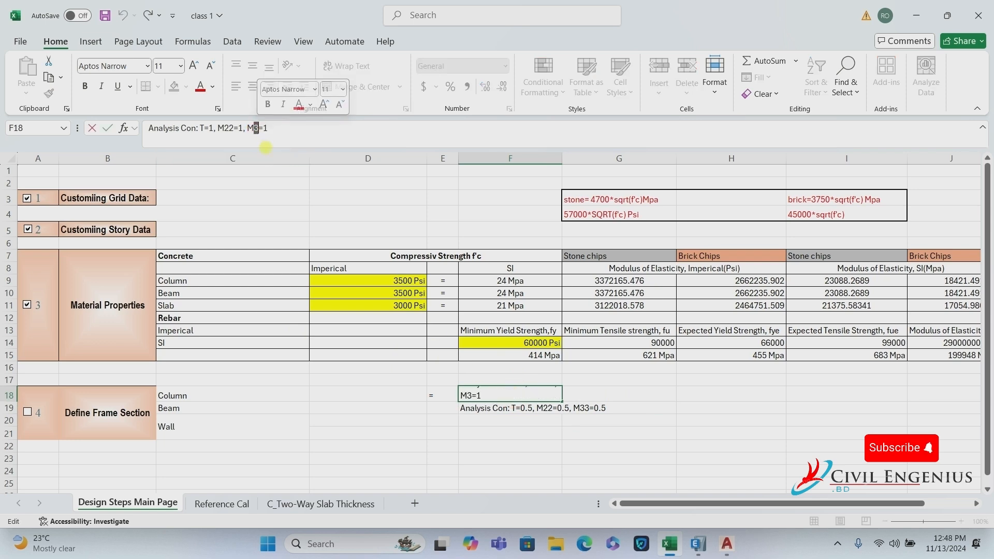
text(33)
drag(552, 412, 540, 421)
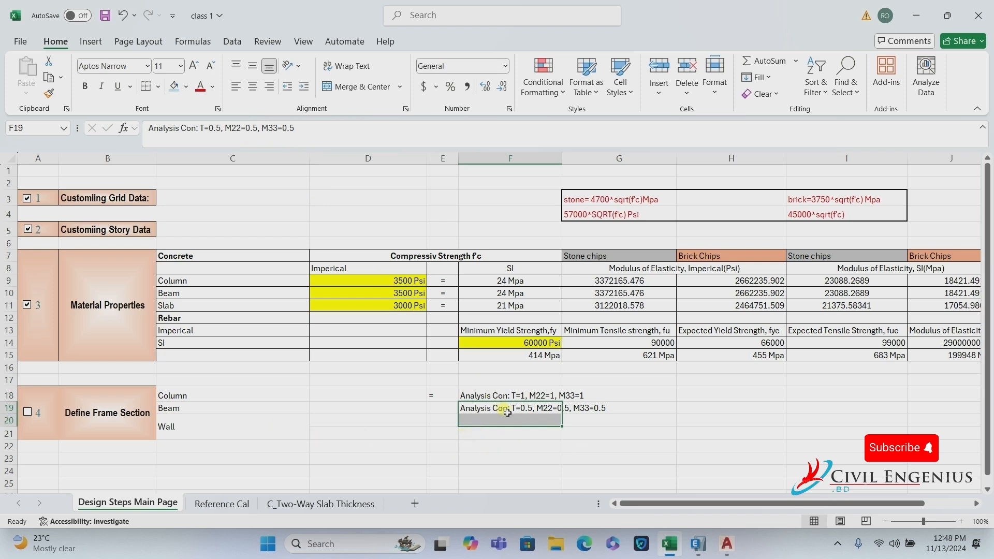
click(414, 425)
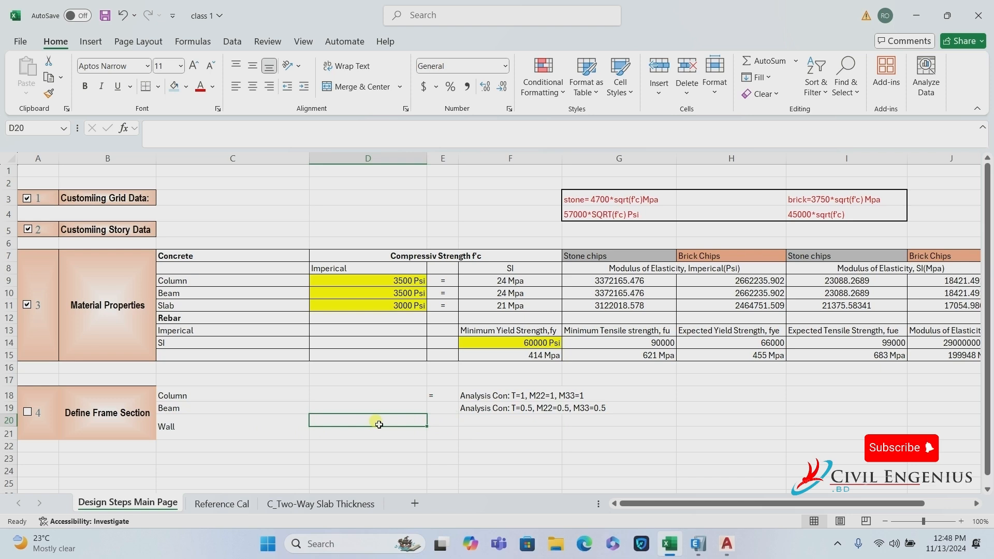
Enter 'Wall (pier) uncracked' in D20.
text(W)
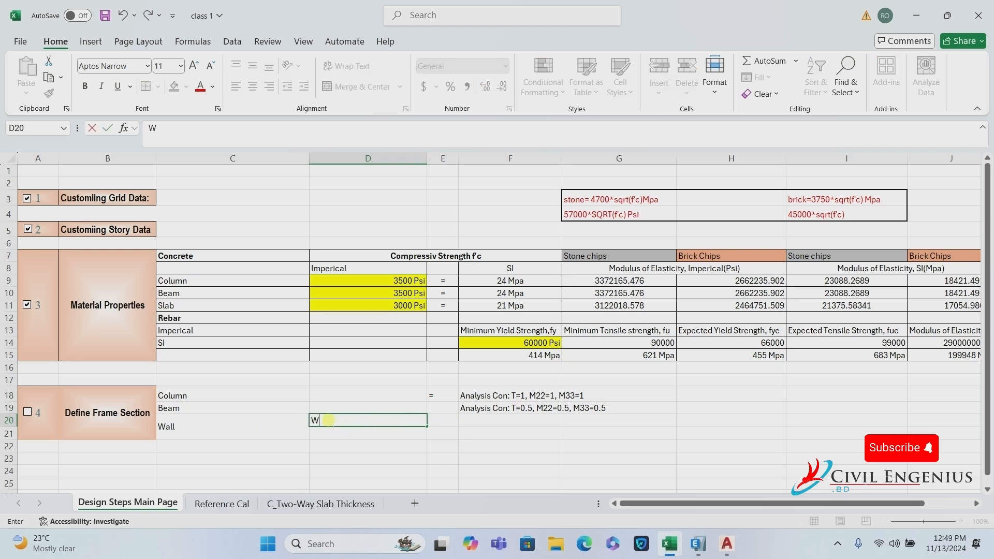
text(all)
text(P)
key(BackSpace)
text((P)
key(BackSpace)
text(pier) C)
key(BackSpace)
key(BackSpace)
text(uncr)
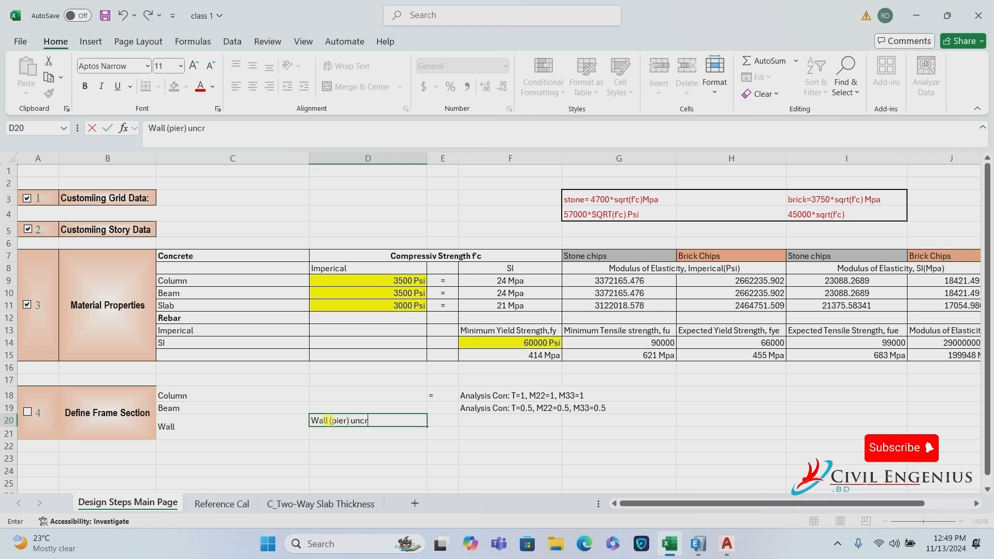
text(acked)
click(415, 430)
Copy the label into D21 and edit it to 'Wall (Spandrel) cracked'.
click(422, 424)
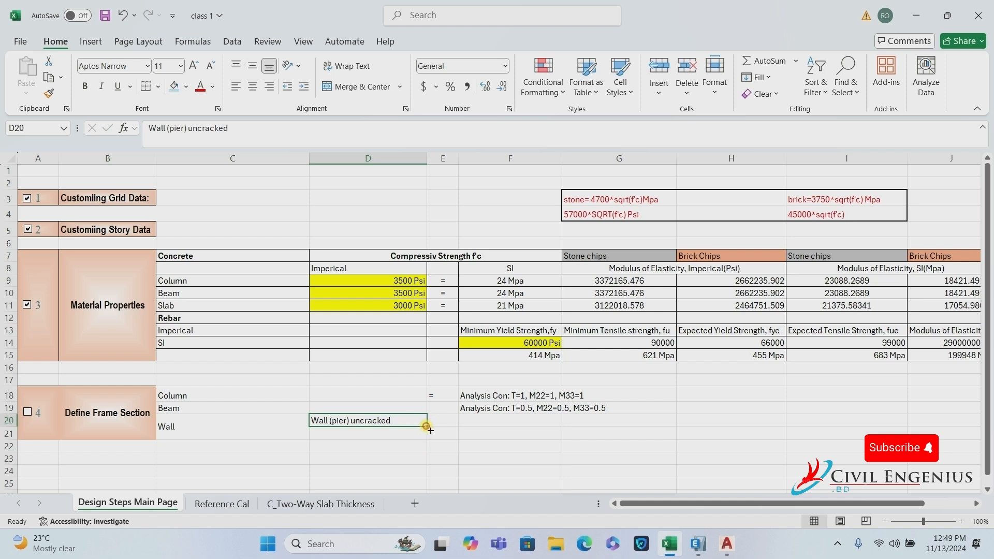
drag(427, 426, 420, 437)
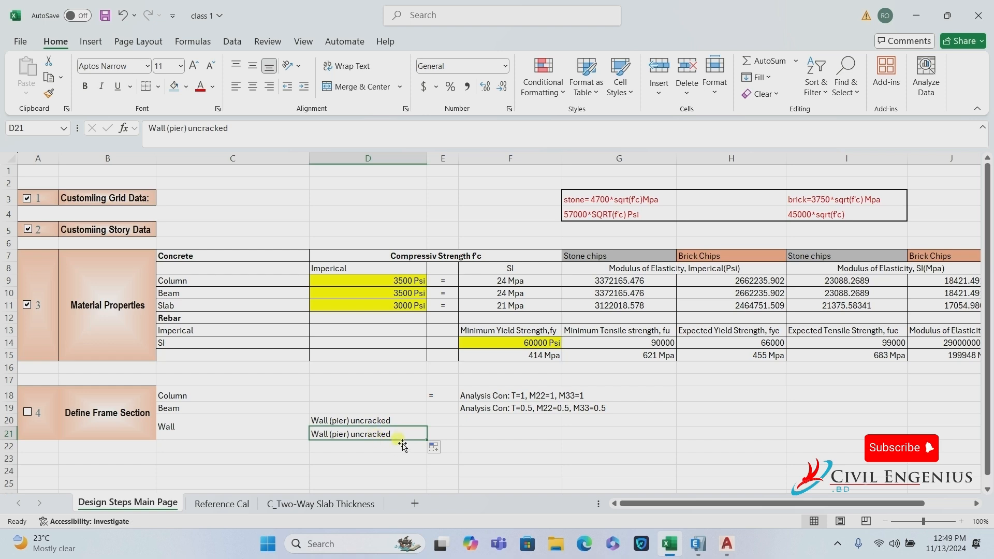
click(346, 436)
double_click(346, 436)
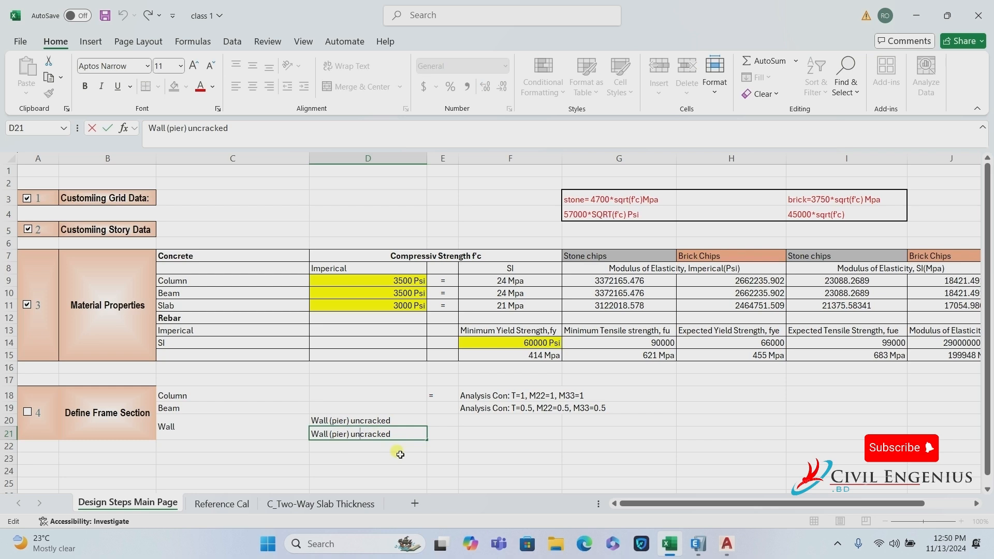
key(BackSpace)
key(BackSpace)
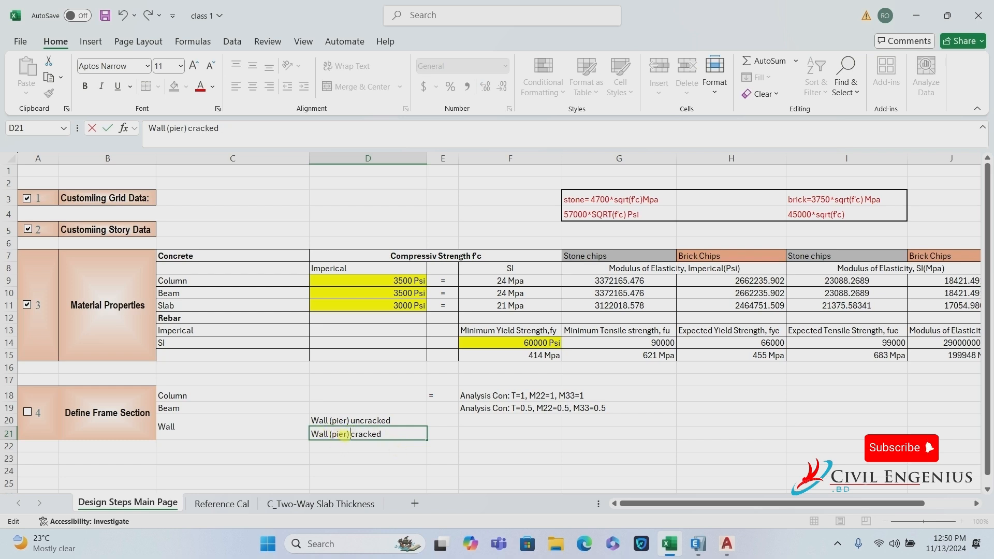
double_click(345, 434)
text(S)
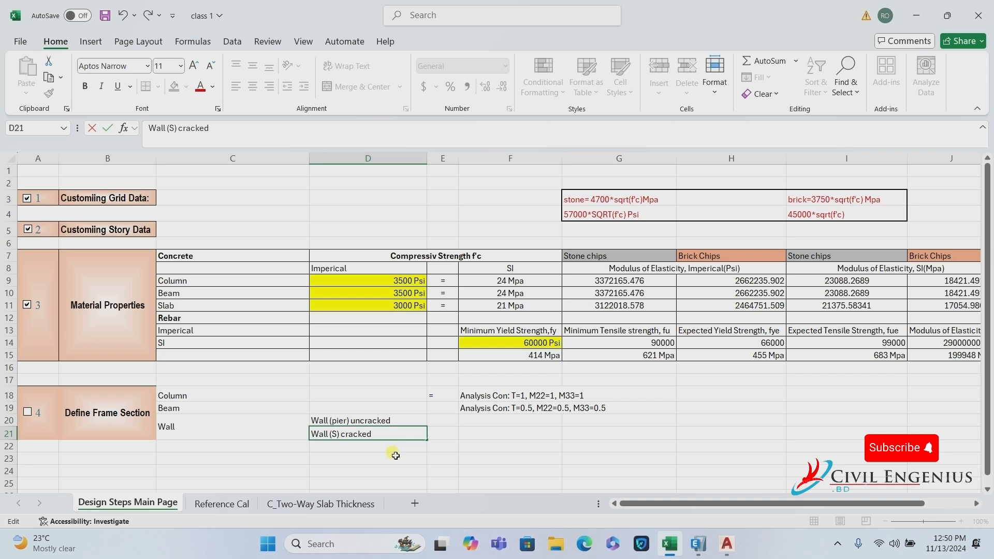
text(pan)
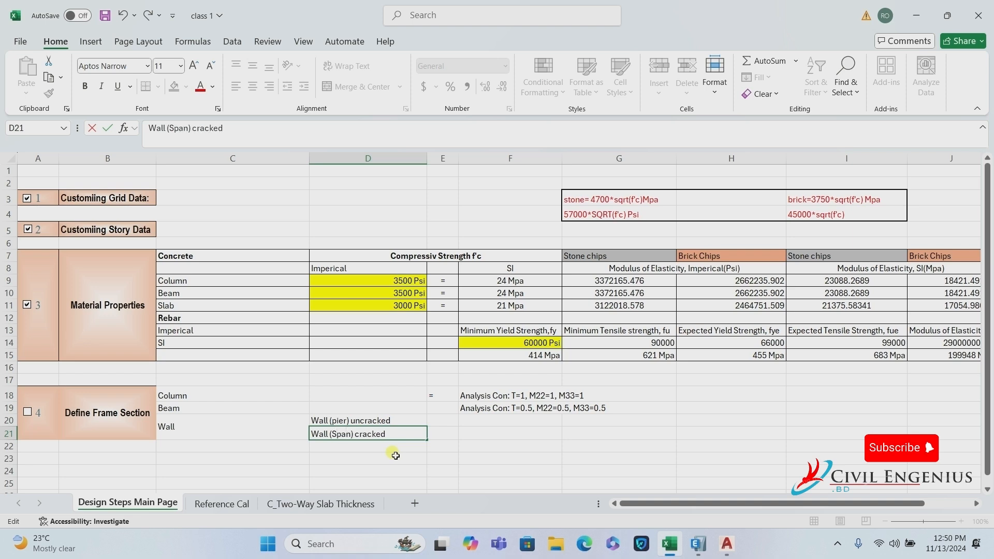
text(drel)
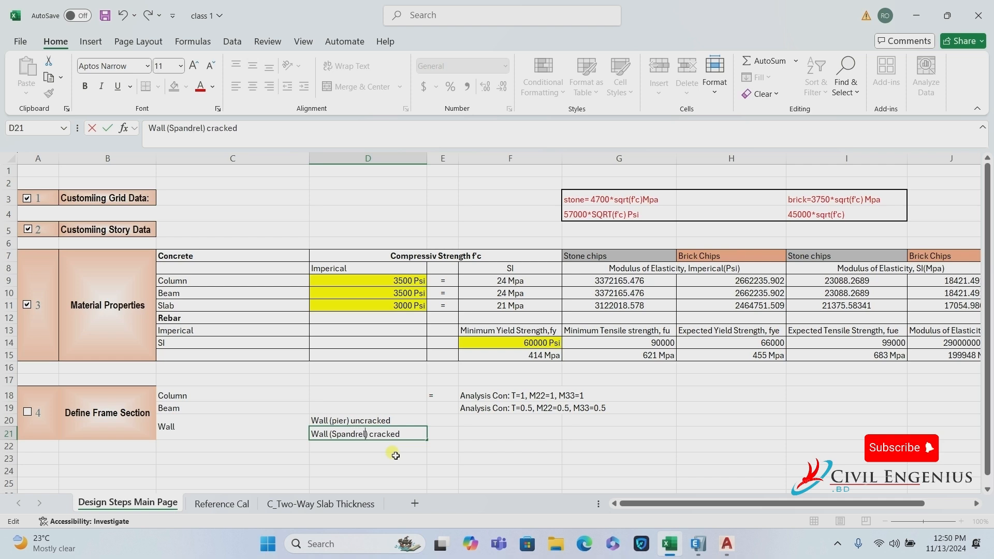
Put '=' in E20 and copy it down into E21.
click(454, 424)
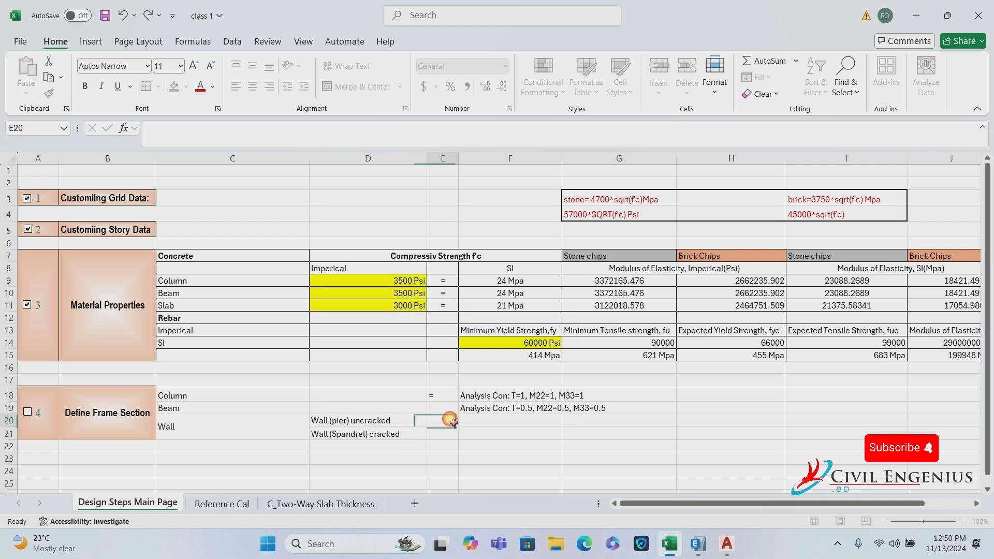
text(=)
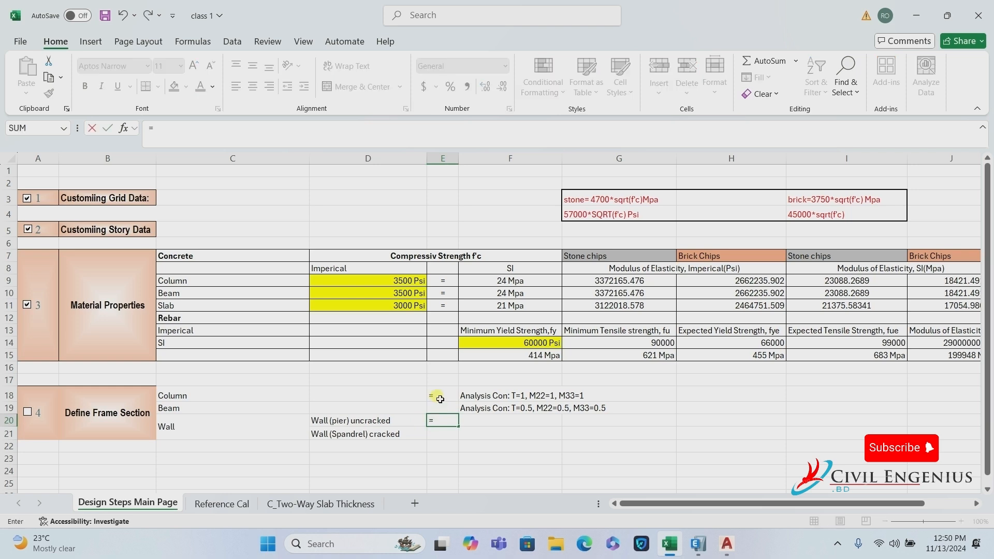
key(Escape)
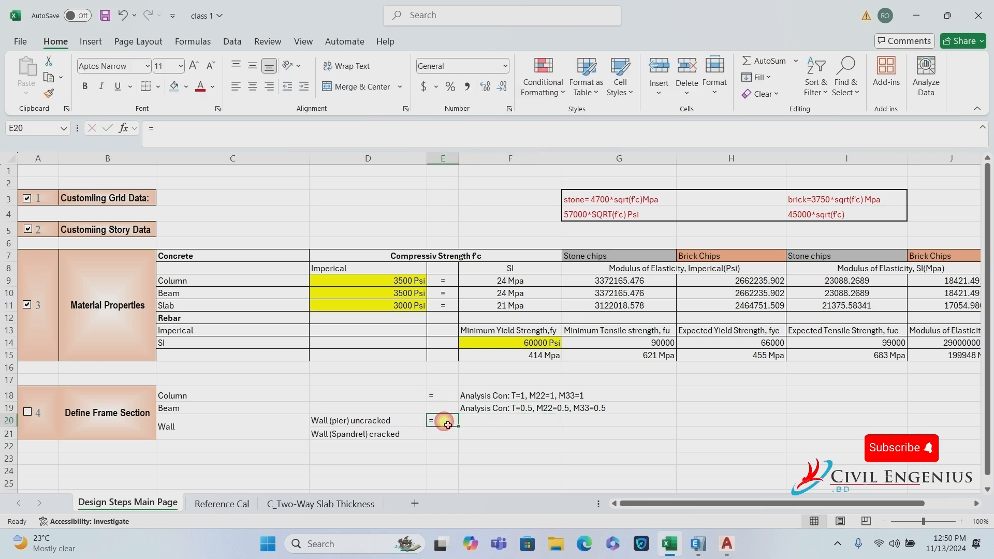
drag(461, 430, 462, 440)
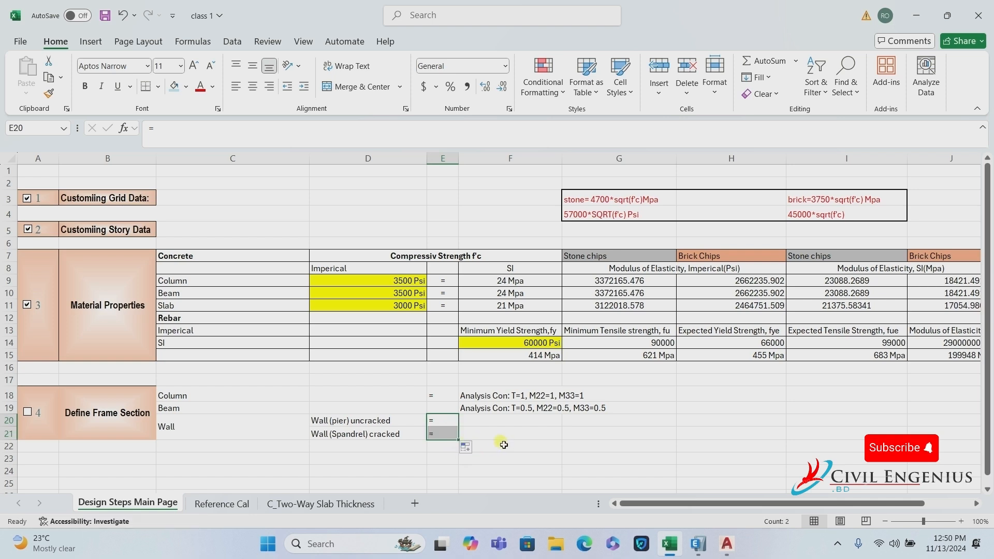
Copy the Column modifiers T=1, M22=1, M33=1 from F18 into F20.
click(491, 421)
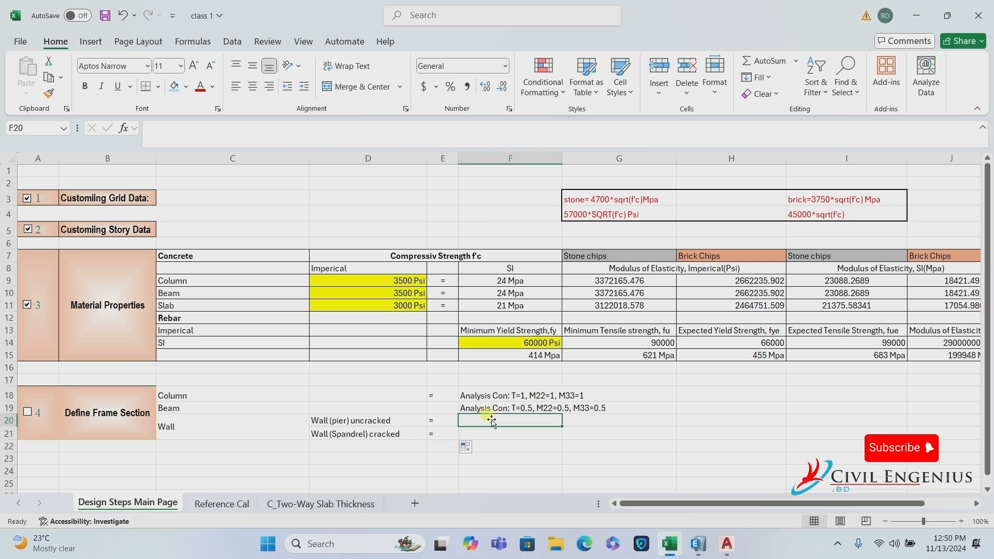
click(480, 396)
key(ctrl+c)
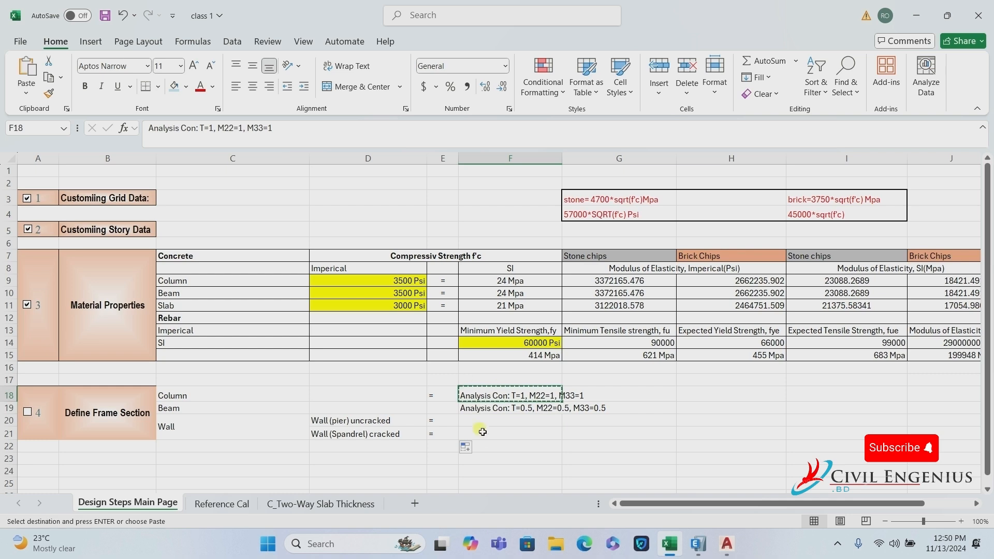
click(474, 421)
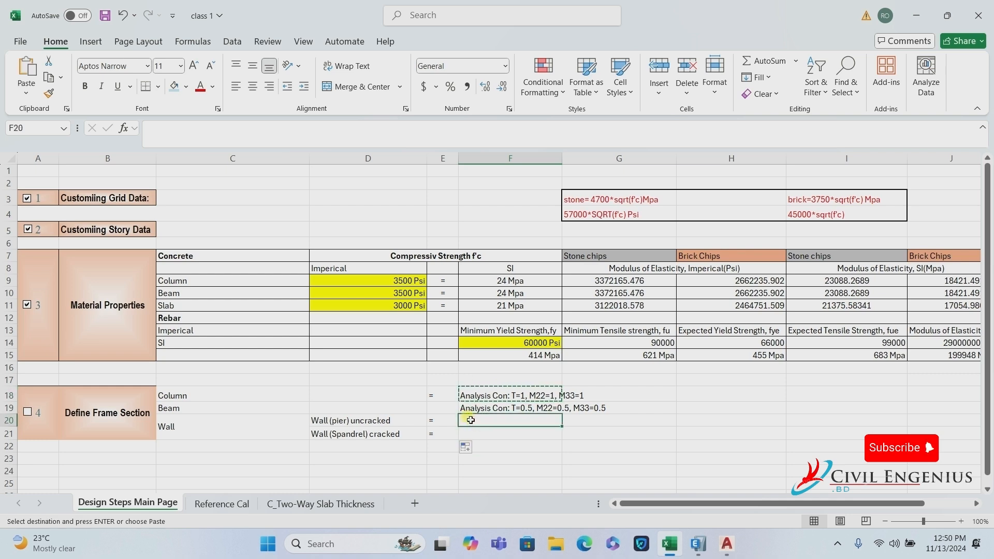
key(ctrl+v)
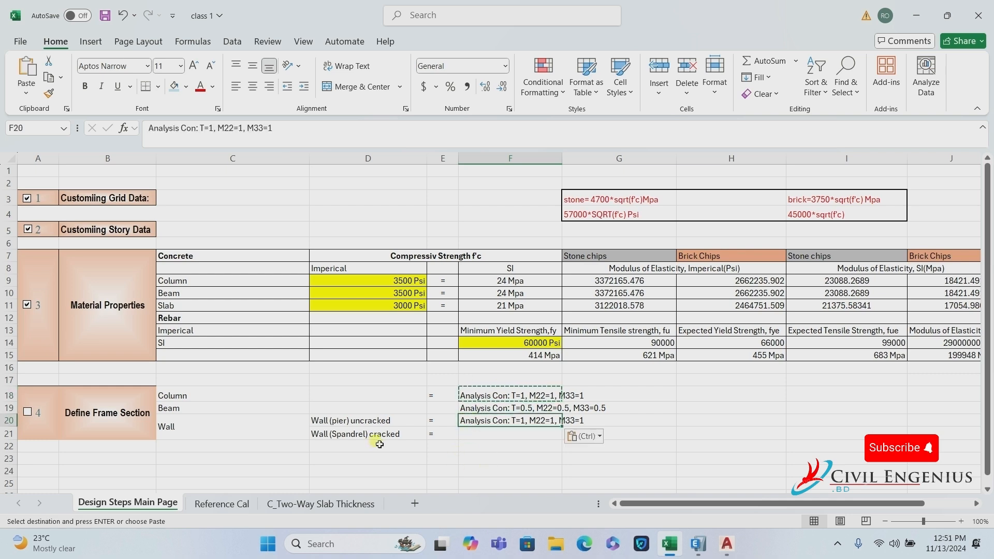
Copy the Beam modifiers T=0.5, M22=0.5, M33=0.5 from F19 into F21.
click(496, 414)
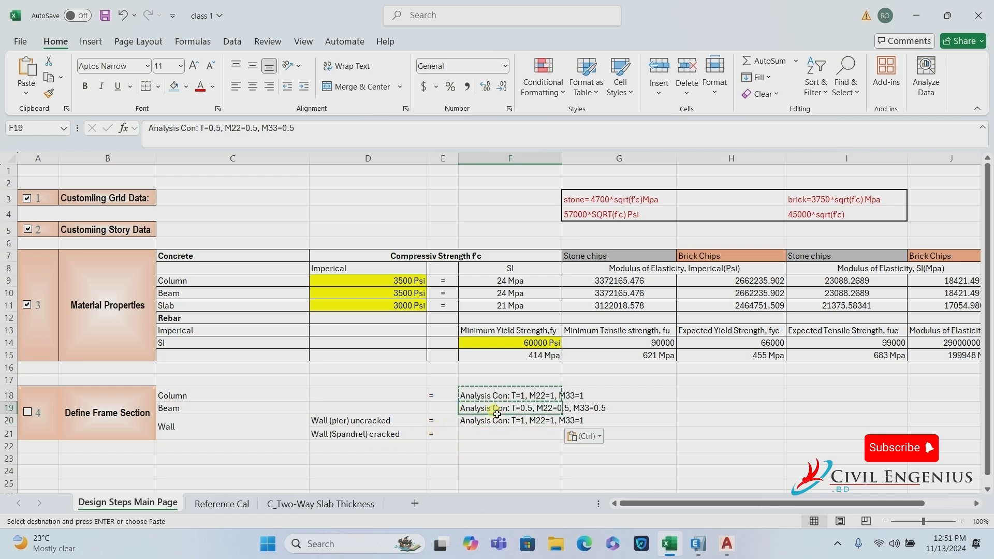
key(ctrl+c)
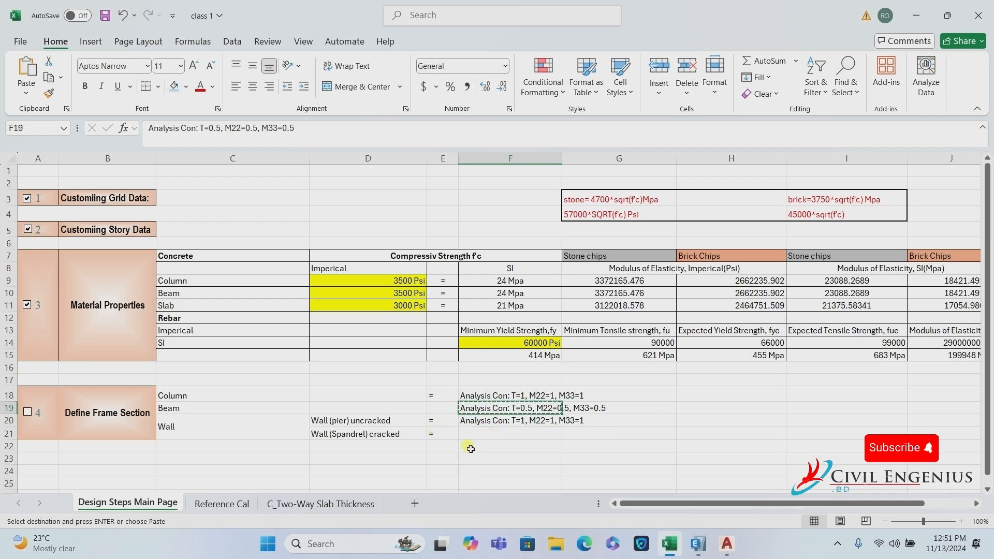
click(479, 434)
key(ctrl+v)
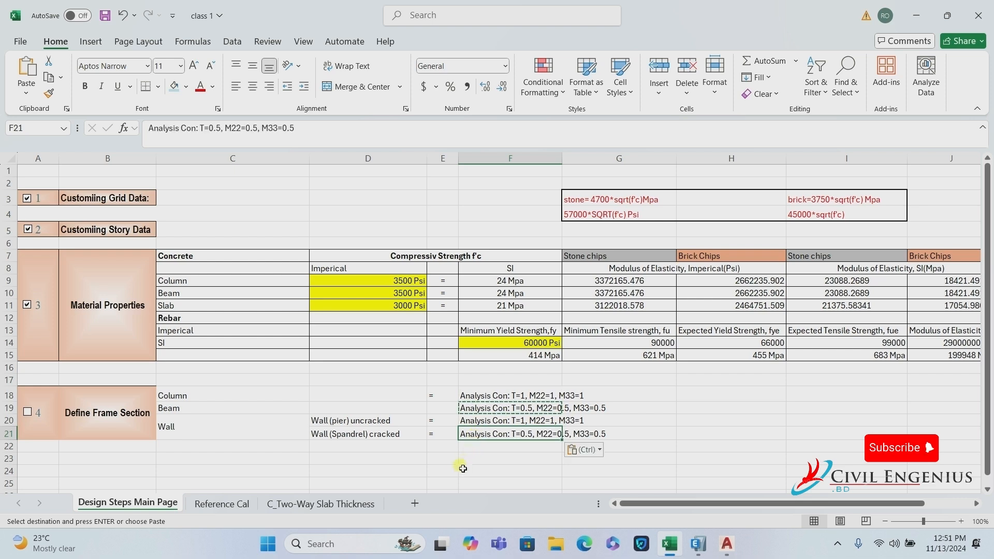
click(476, 467)
key(Right)
key(Right)
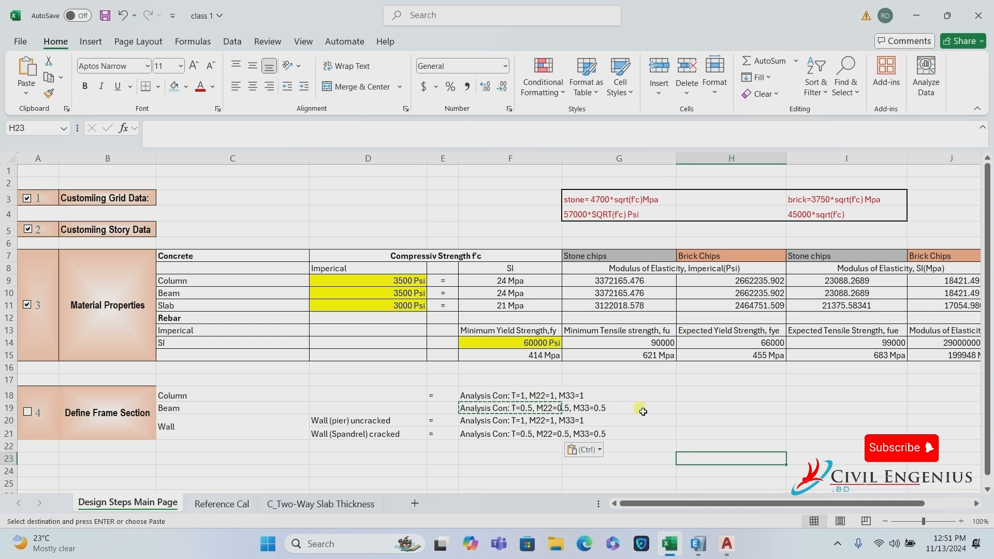
Apply All Borders to the labels C18:C21 and the constants area D18:G21.
click(640, 395)
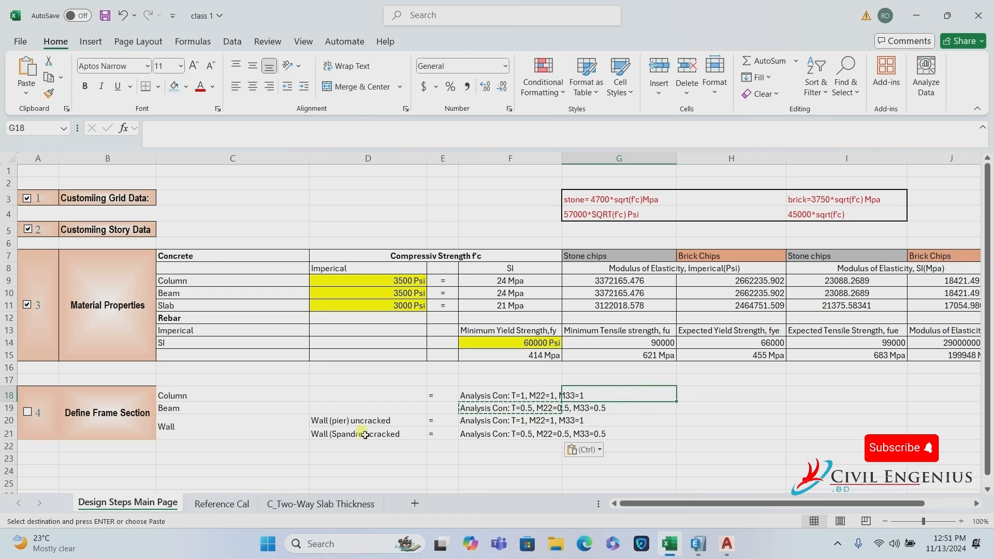
drag(193, 399, 248, 424)
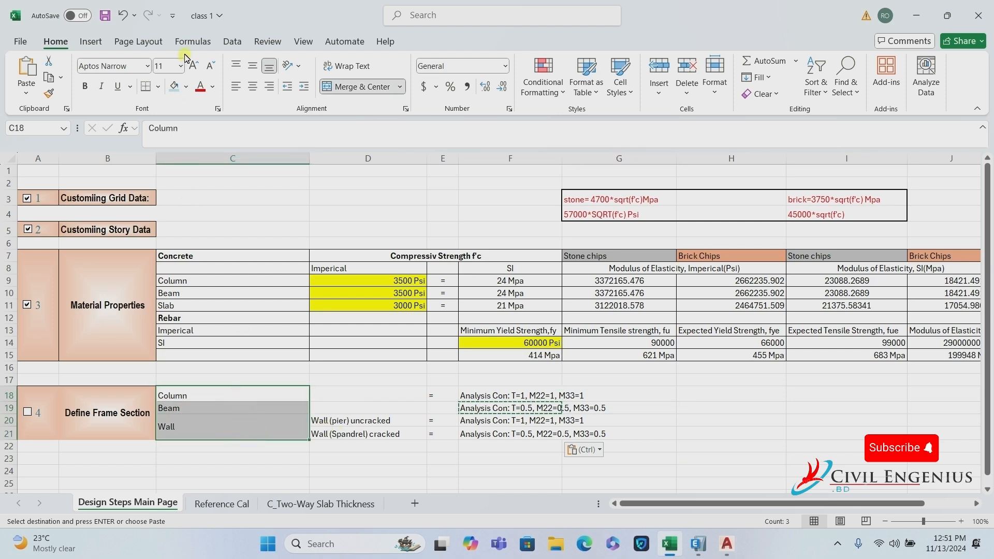
click(158, 86)
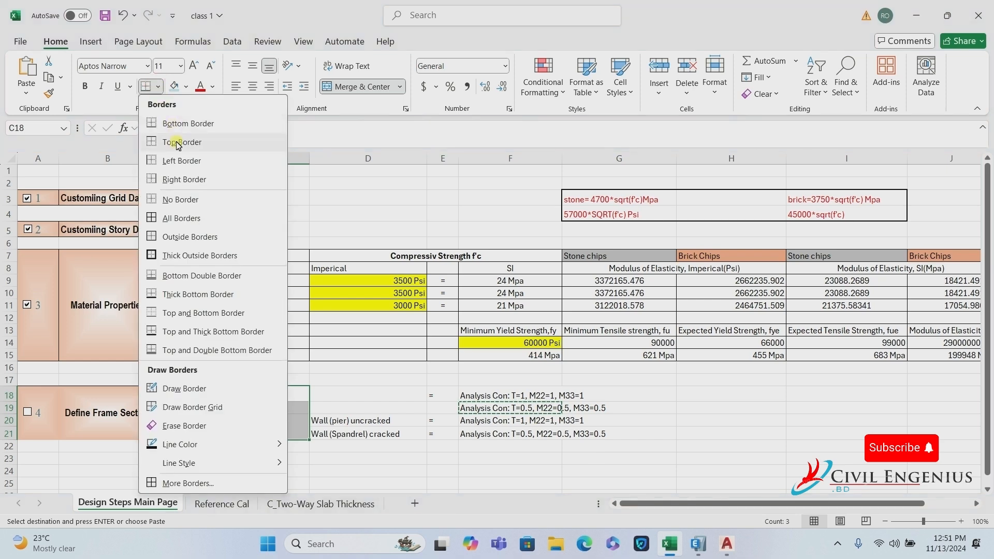
click(181, 218)
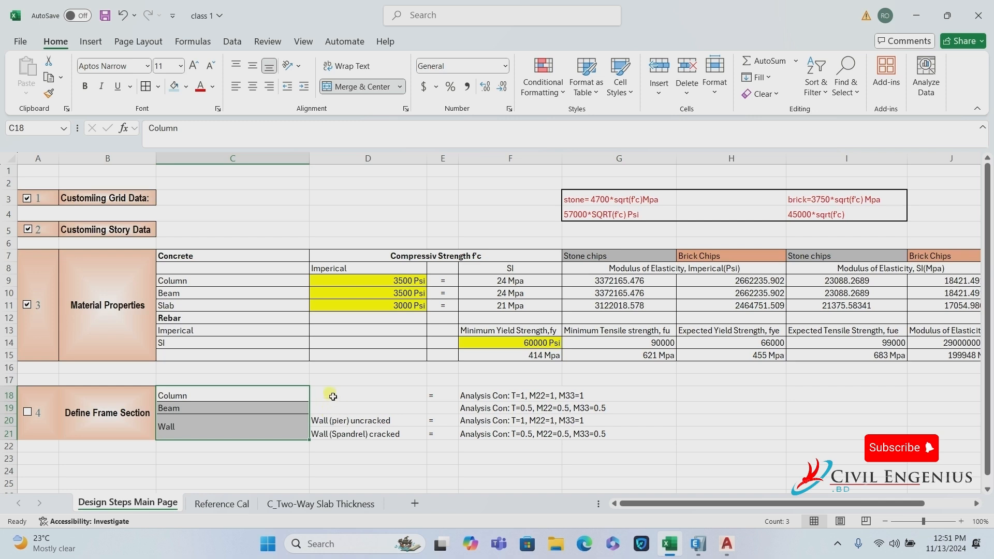
drag(333, 394, 582, 431)
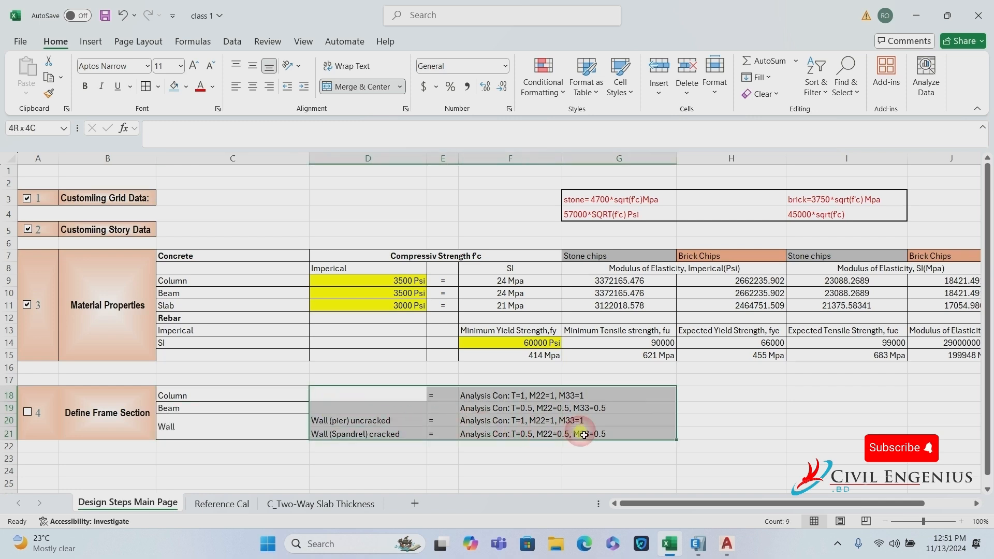
click(144, 88)
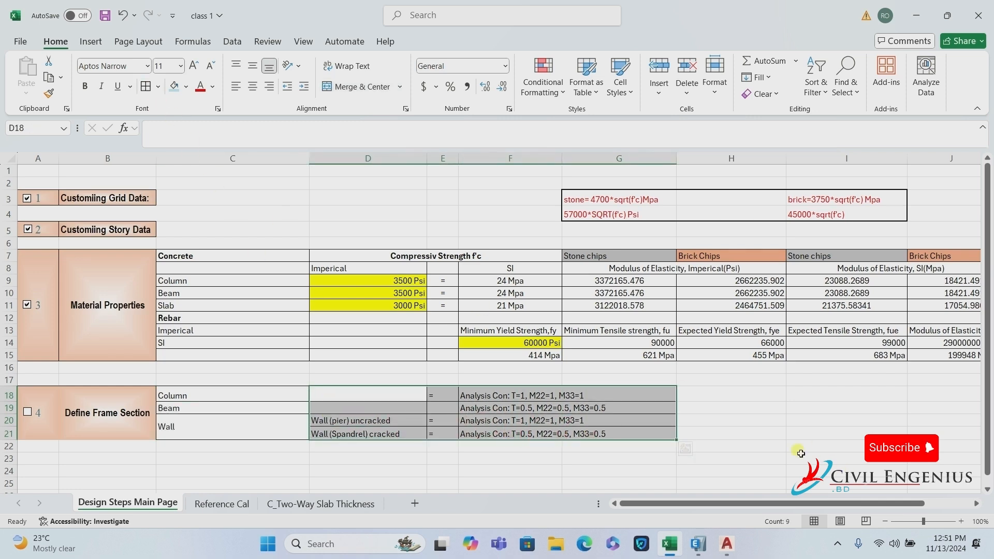
click(737, 418)
drag(45, 410, 114, 432)
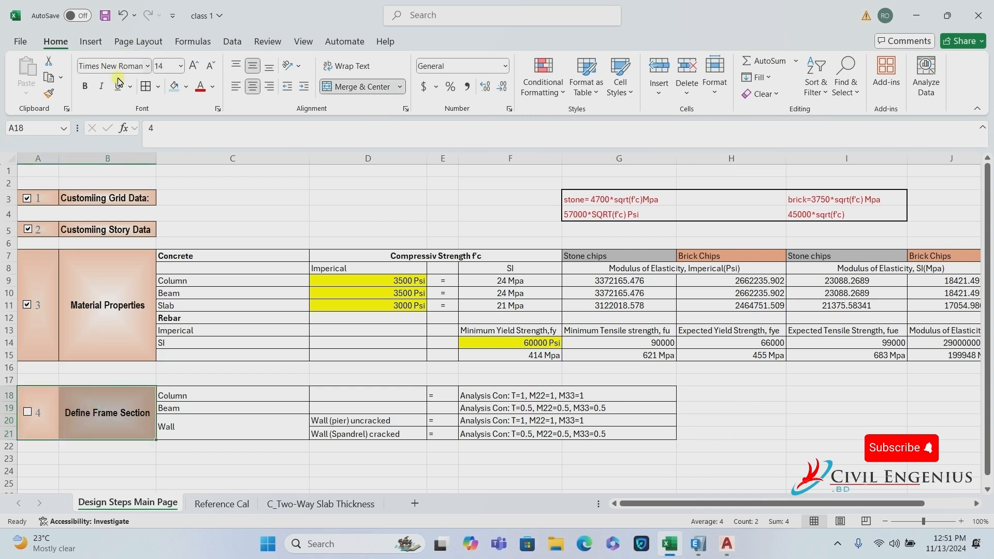
Border A18:B21, then copy the step 1 heading row into row 23.
click(150, 89)
click(148, 89)
drag(50, 202, 103, 199)
key(ctrl+c)
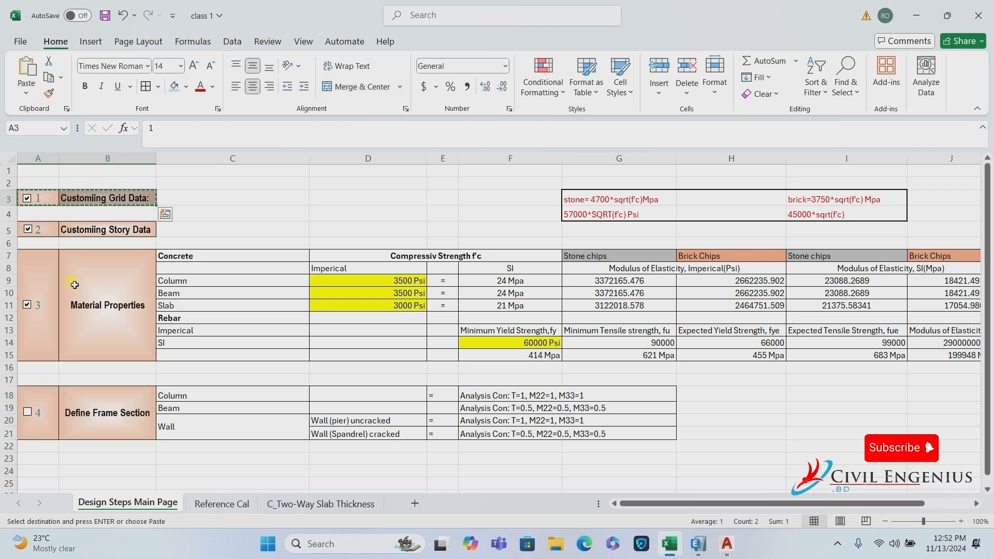
click(40, 463)
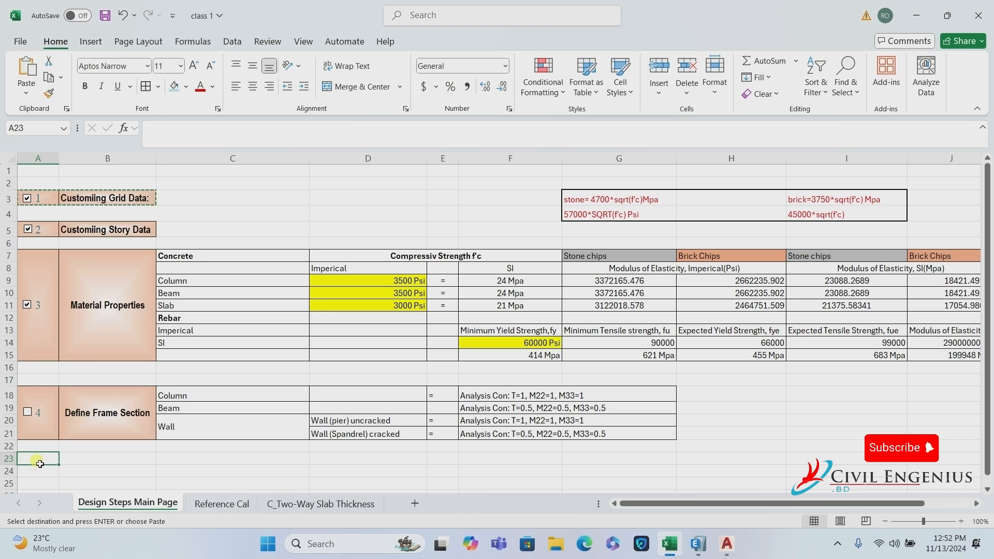
key(ctrl+v)
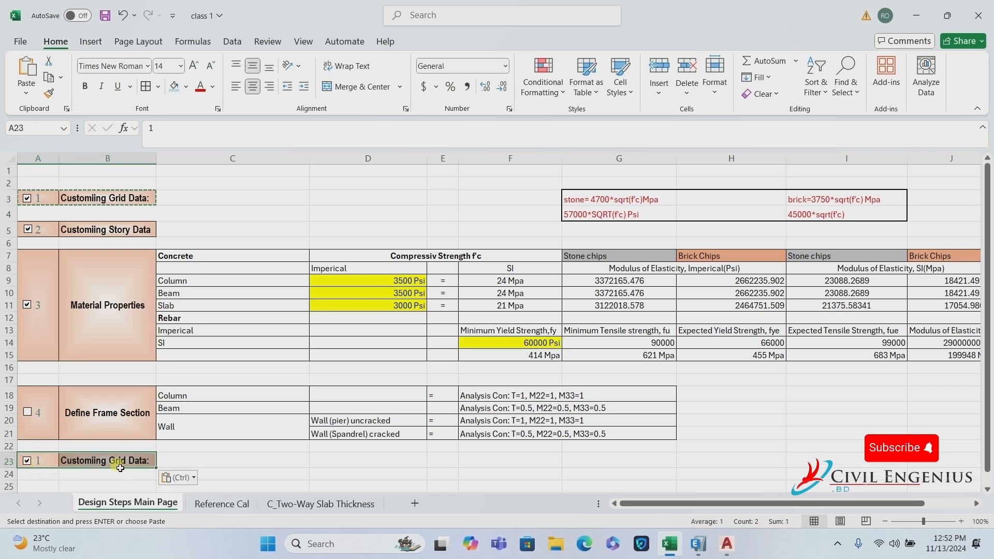
Change the pasted heading to step number 5 and title 'Define Slab Section'.
click(38, 461)
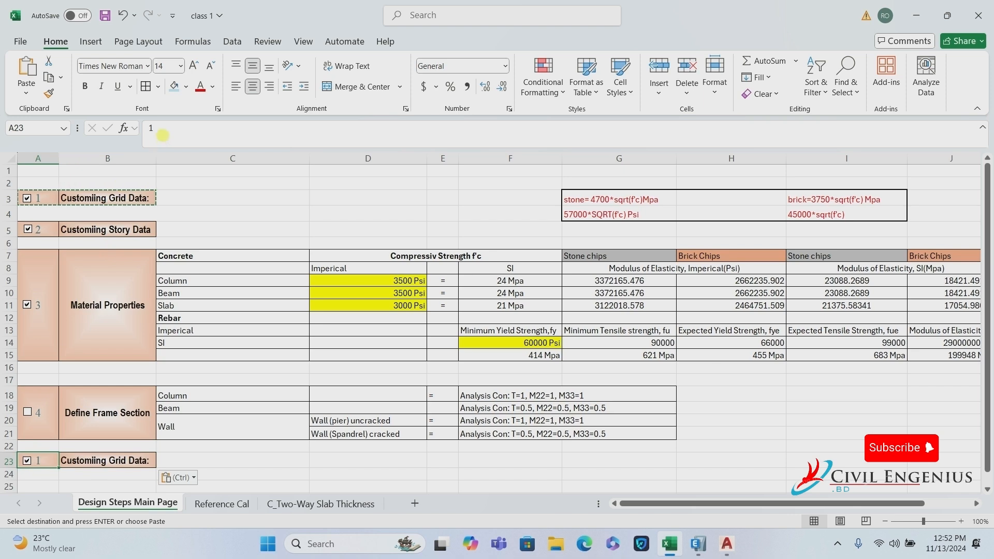
drag(162, 135, 97, 128)
text(5)
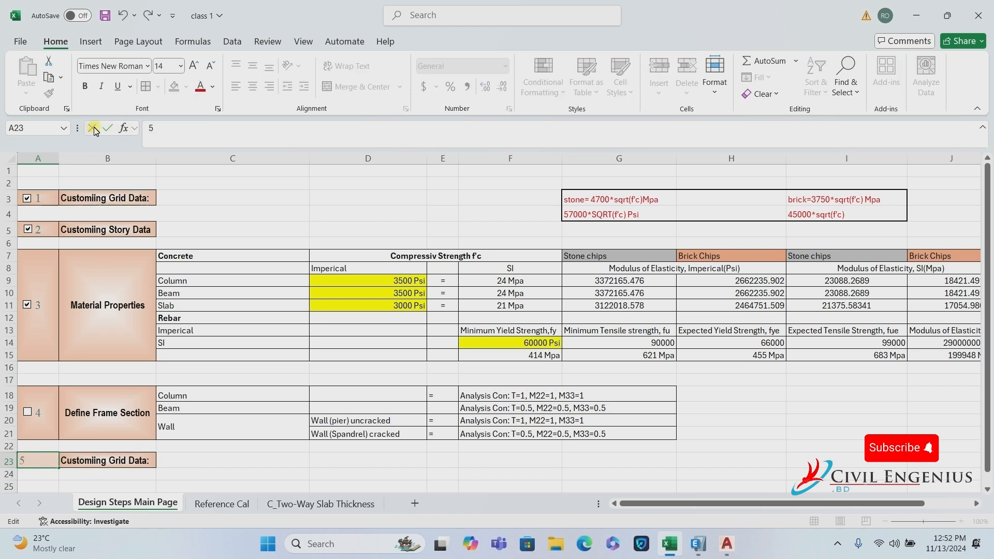
click(117, 465)
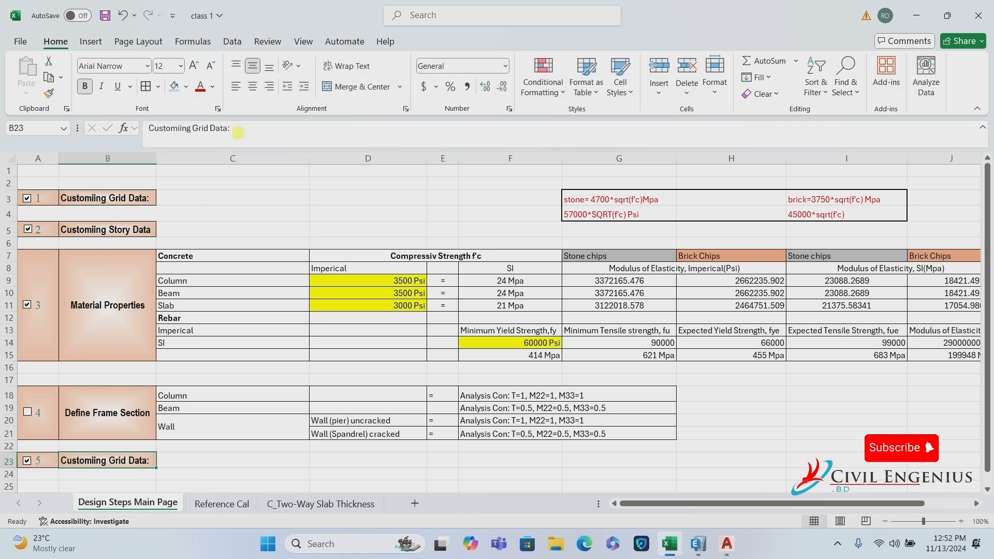
drag(233, 129, 78, 125)
text(Define)
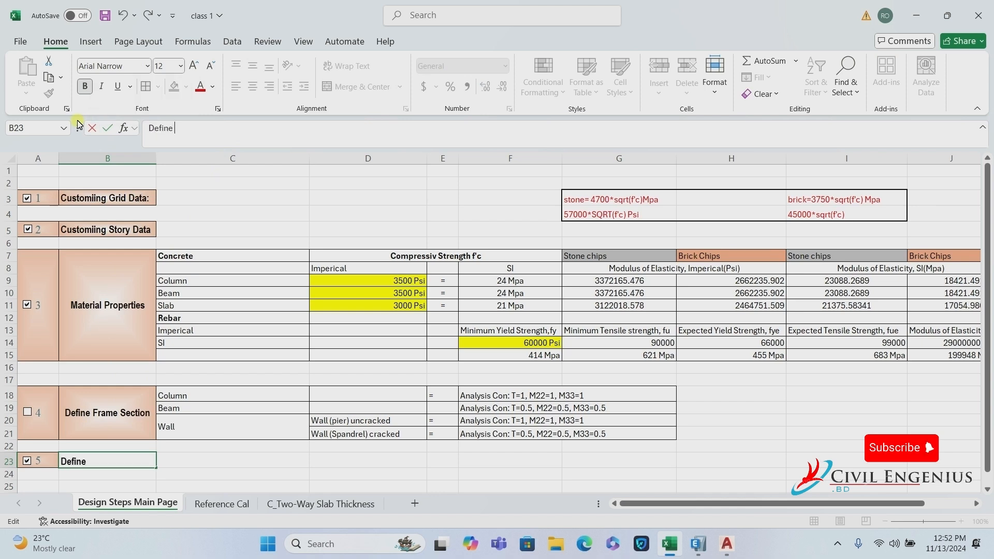
text( Slab Section)
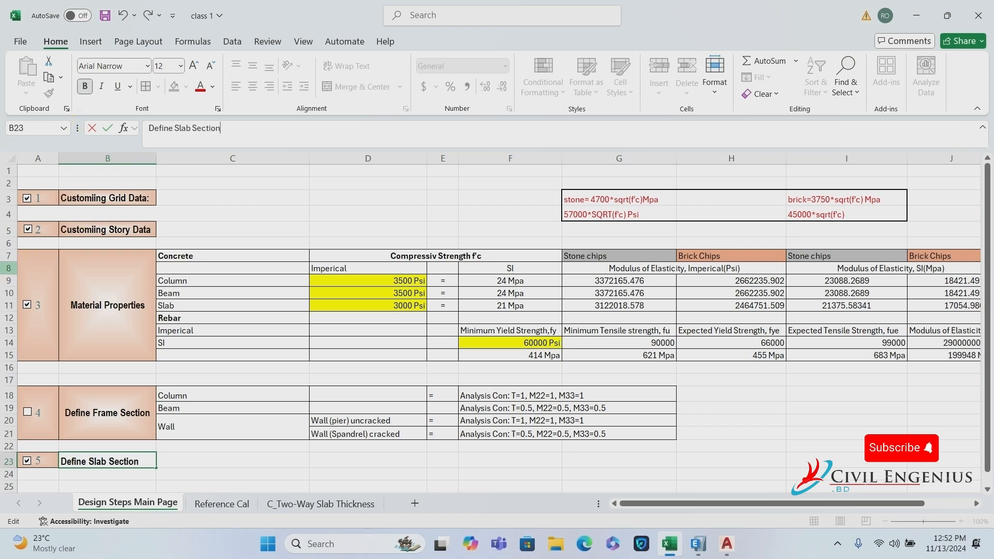
key(Return)
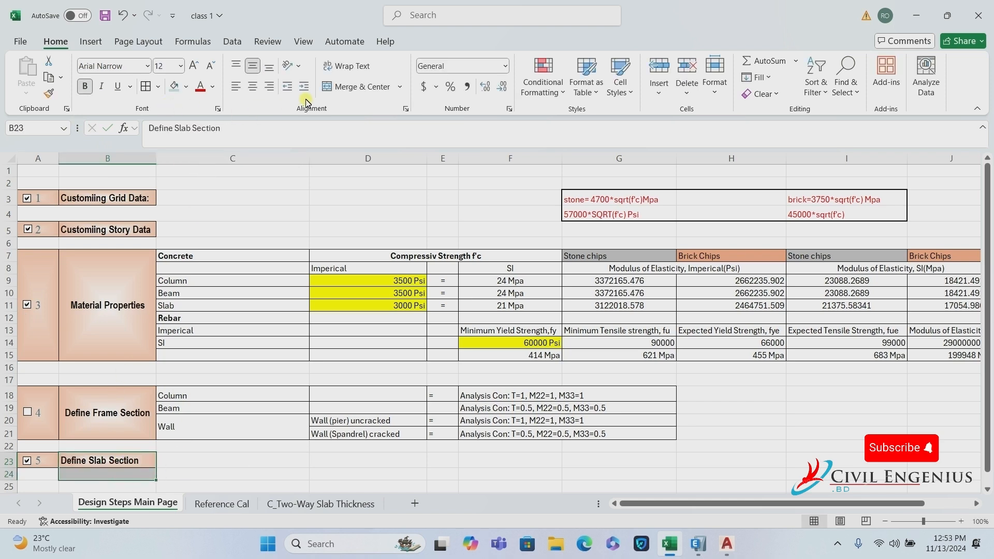
Merge and centre B23:B24 and A23:A24 for step 5.
click(358, 86)
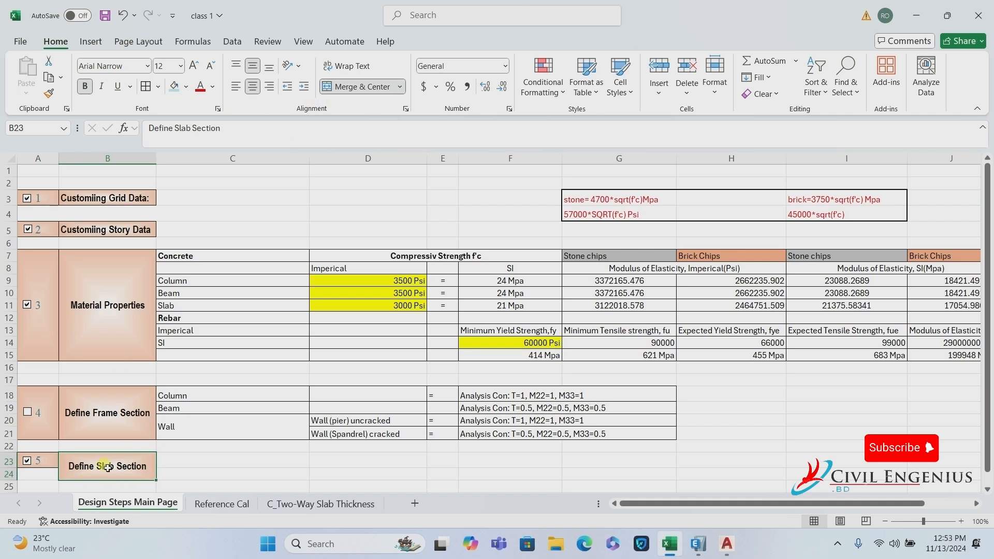
drag(54, 466, 52, 475)
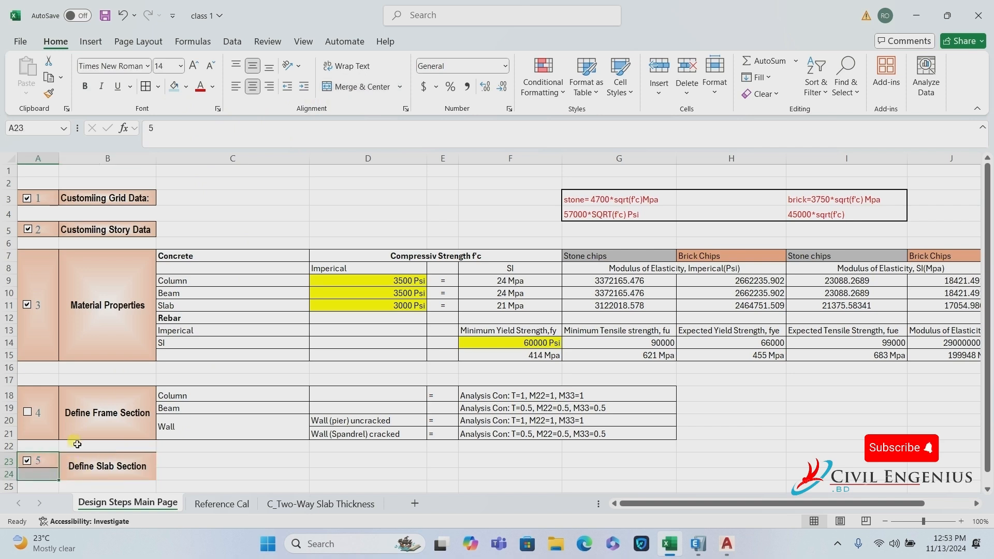
click(376, 89)
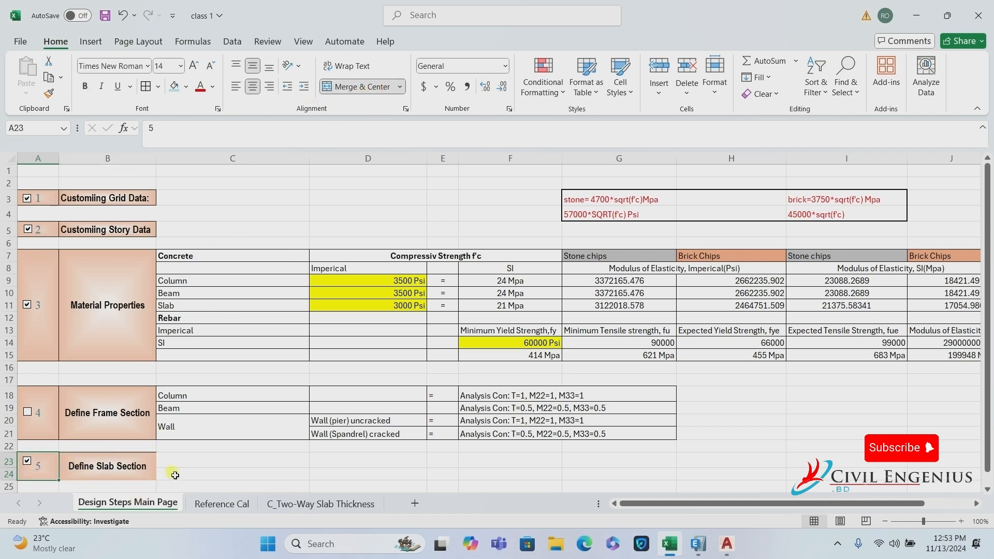
Clear the step 5 checkbox so it sits unticked.
right_click(28, 465)
key(Escape)
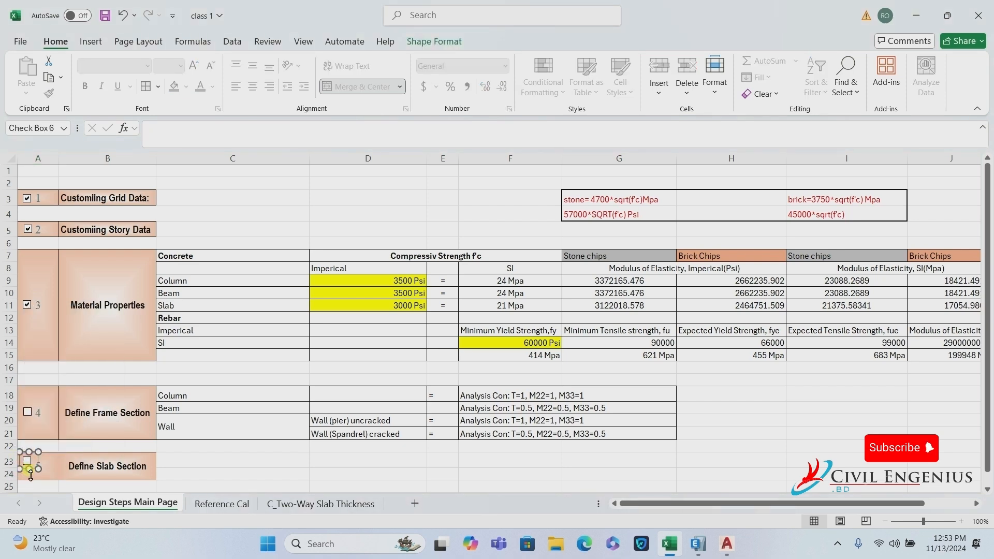
click(39, 466)
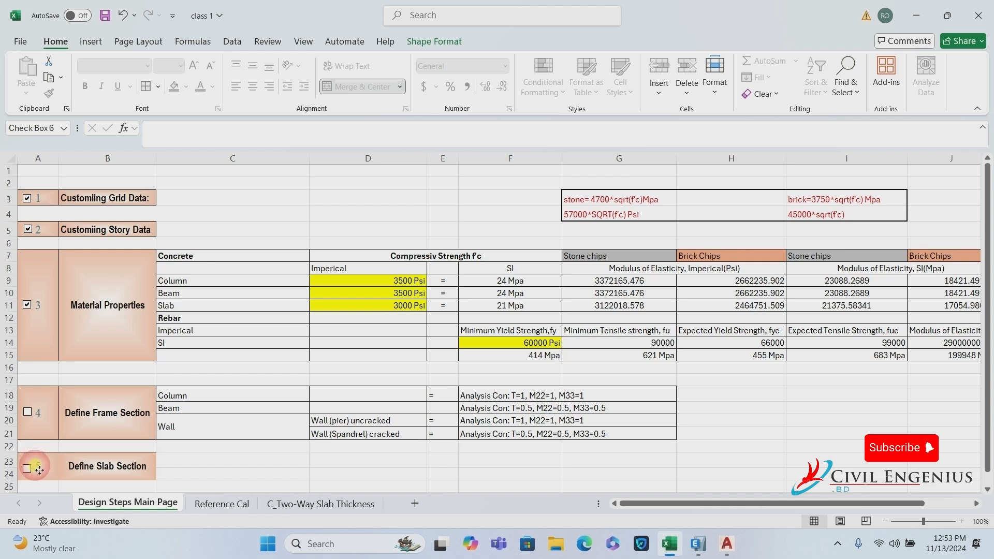
click(199, 486)
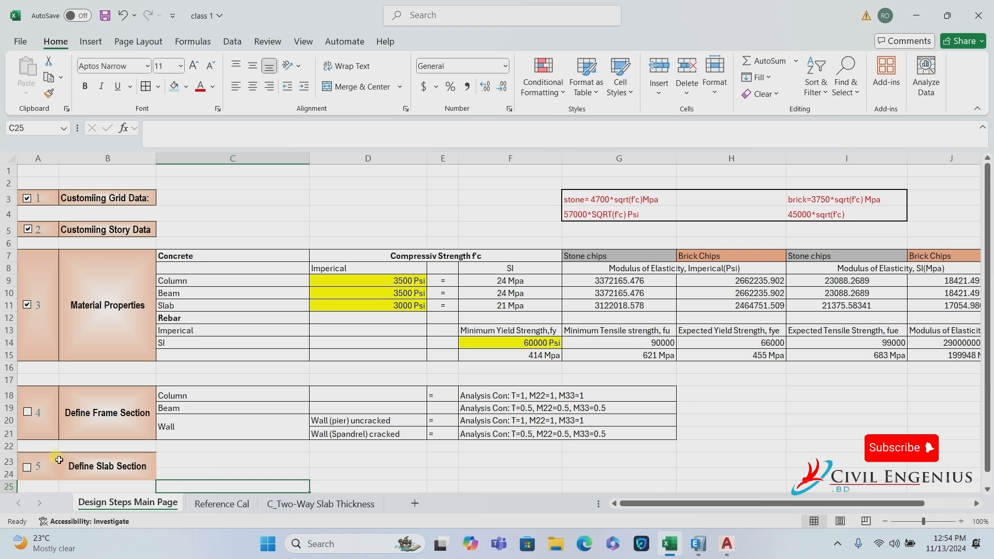
drag(58, 462, 82, 464)
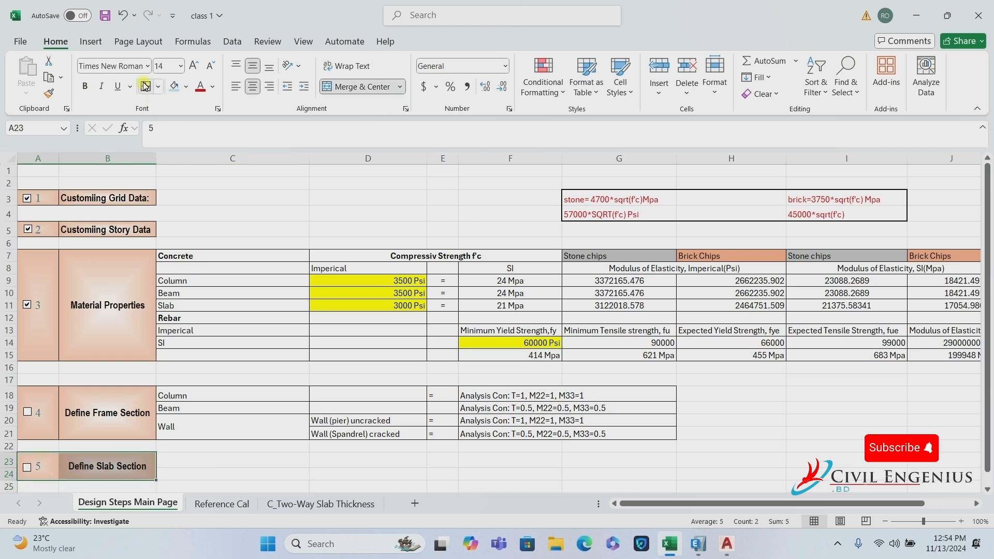
Enter 'Floor Slab Thickness' in C23 and 'Stair Thickness' in C24, then border both cells.
click(200, 467)
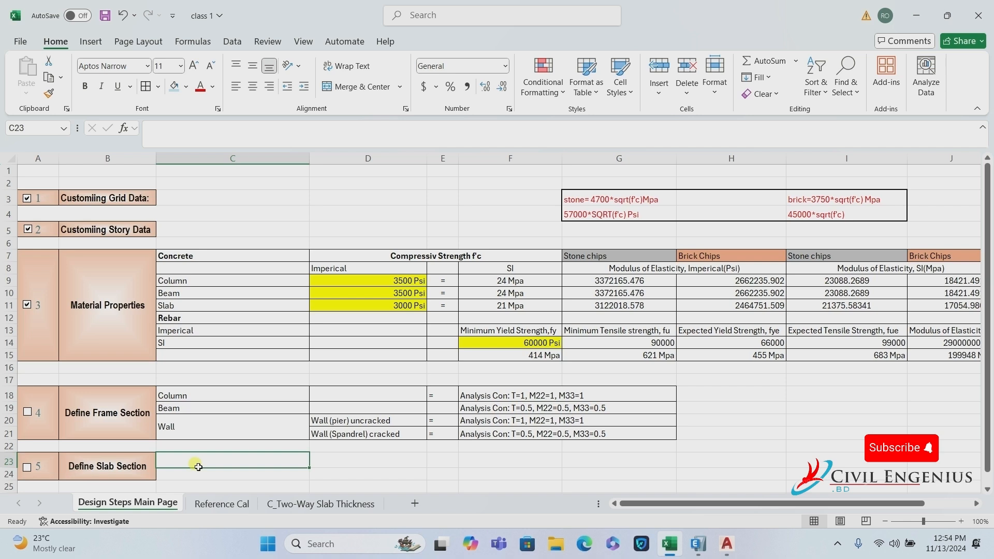
text(Floor)
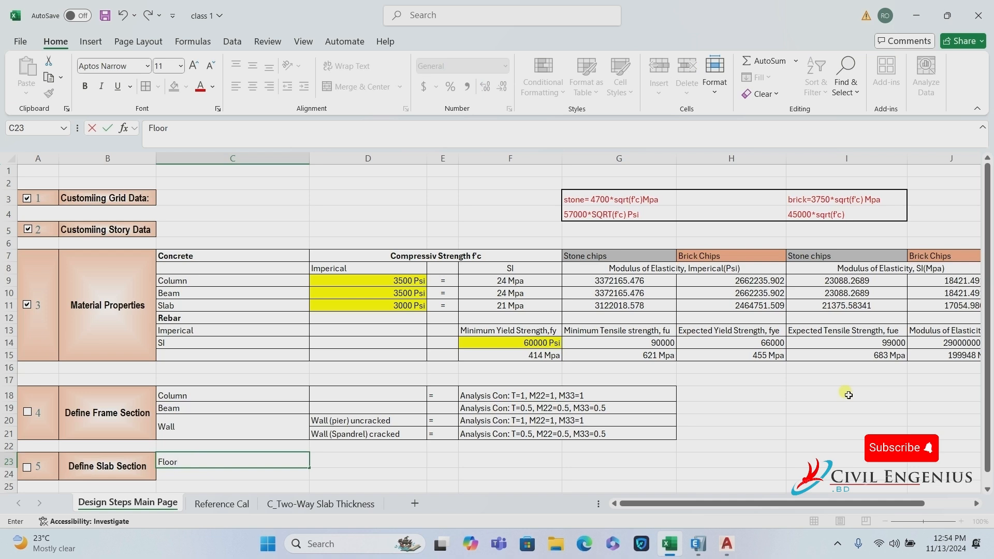
text( Slab Thickness)
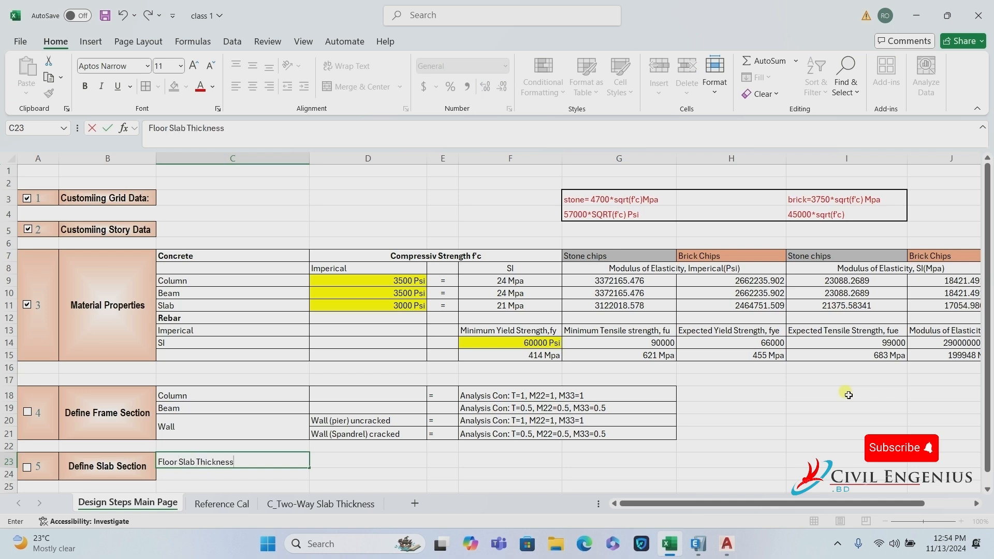
click(212, 475)
text(S)
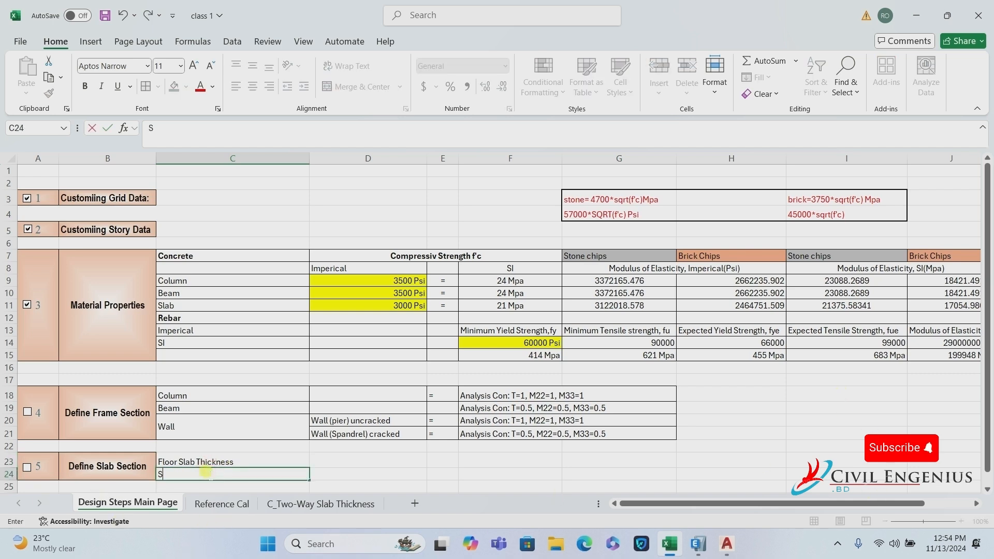
text(tair Thickness)
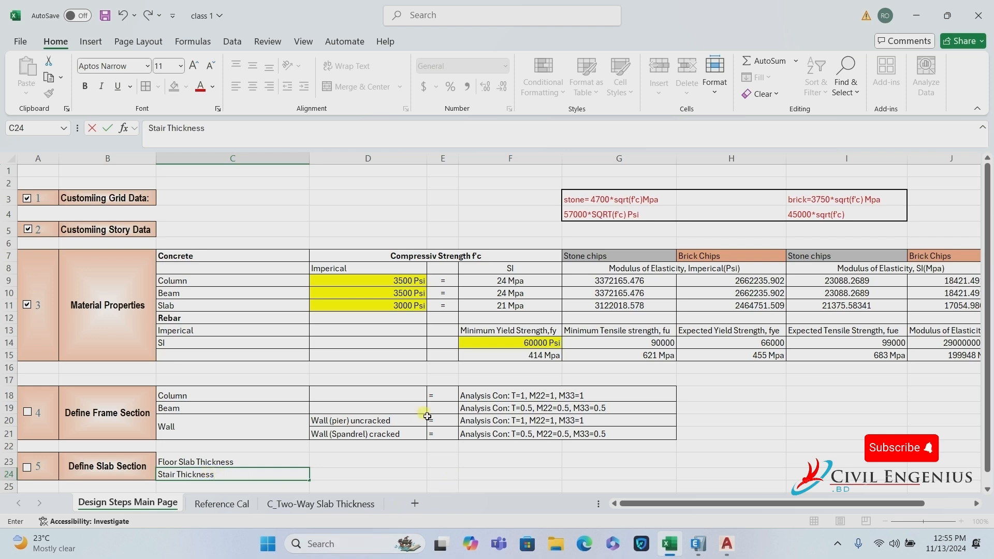
scroll(425, 413, down, 2)
click(284, 392)
drag(285, 395, 291, 398)
click(147, 87)
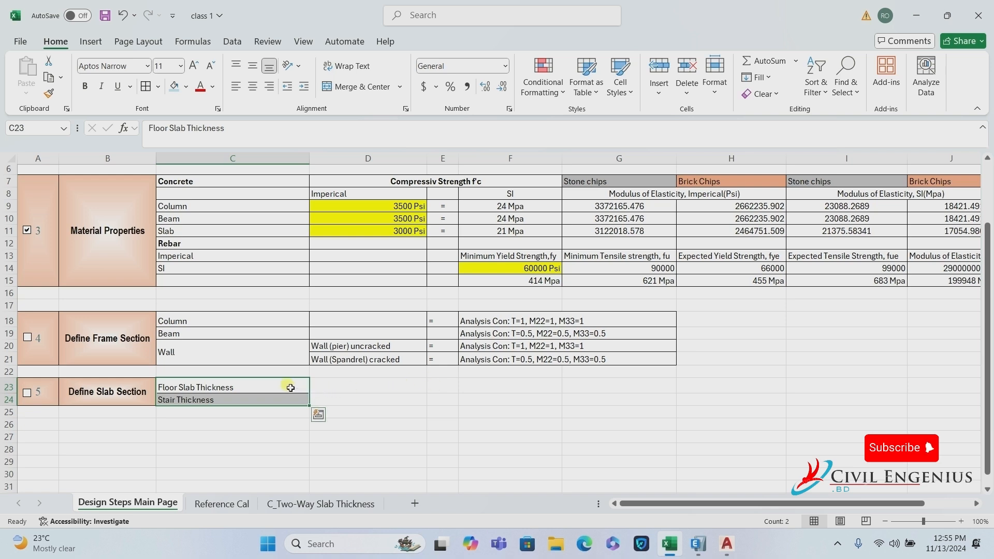
Apply All Borders to the C23:G24 slab table.
click(310, 390)
drag(311, 390, 663, 396)
click(146, 86)
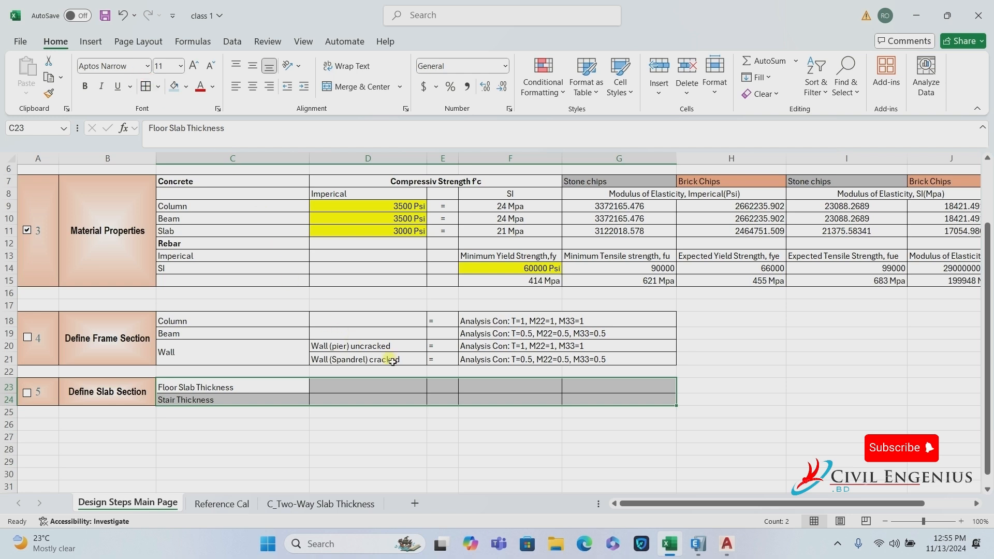
Enter an equals sign in E23, fill it down to E24, and select F23:G24.
click(448, 393)
text(=)
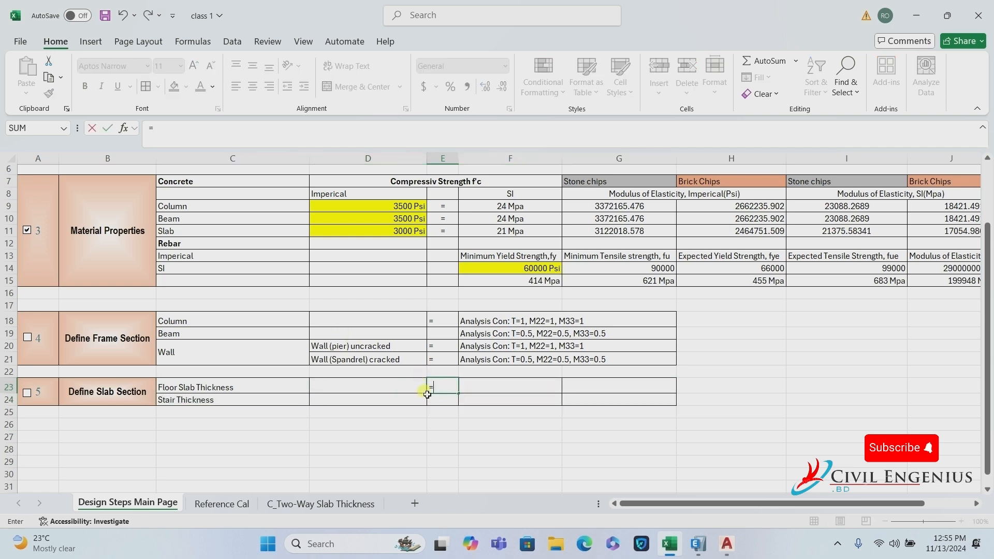
key(ctrl+Return)
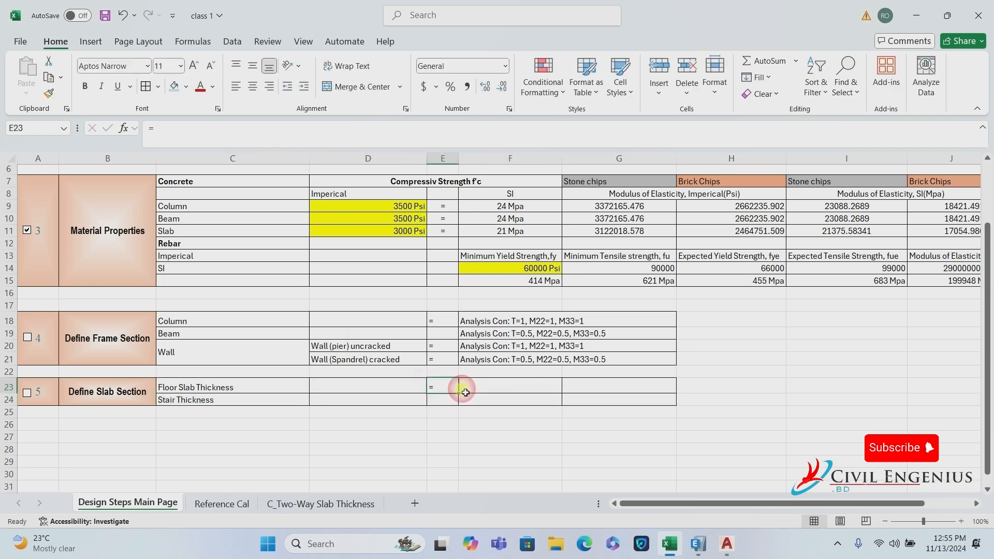
drag(458, 394, 450, 399)
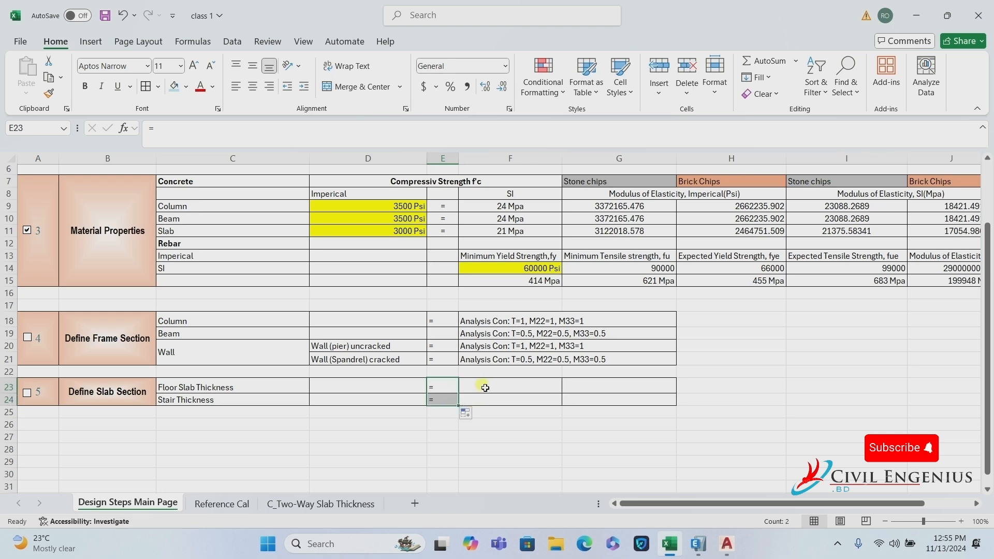
click(485, 388)
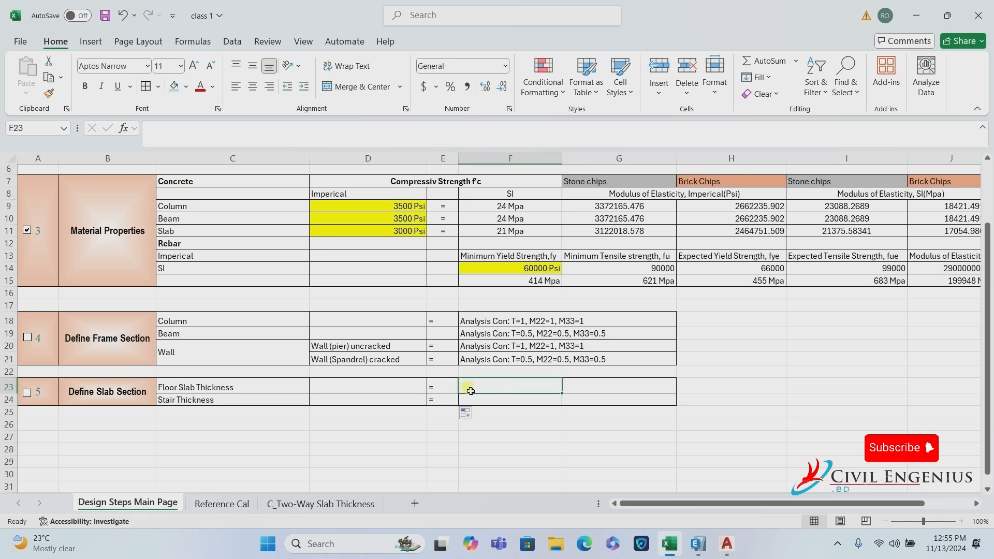
drag(512, 386, 588, 405)
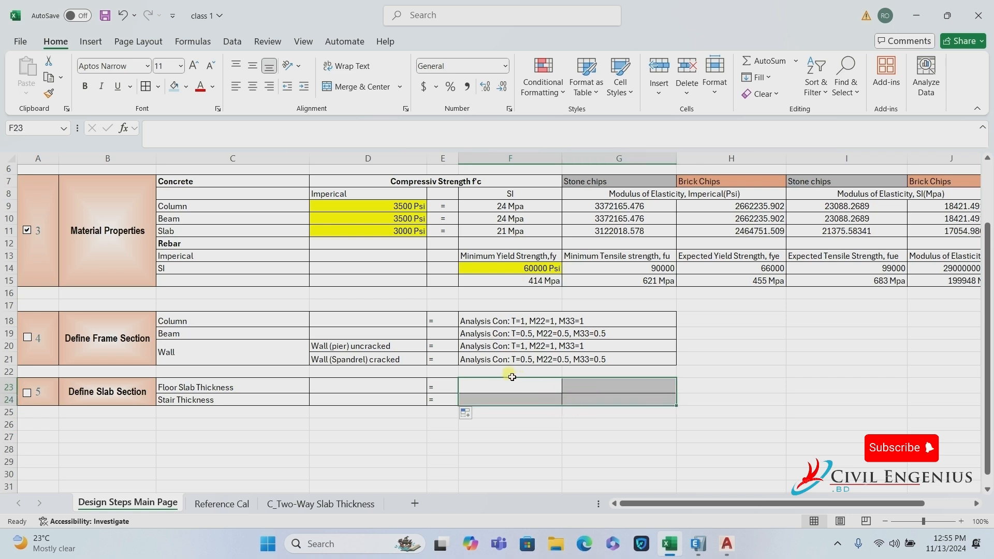
Merge F23:G24 and copy the 'Analysis Con:' prefix from F18.
click(547, 392)
click(358, 88)
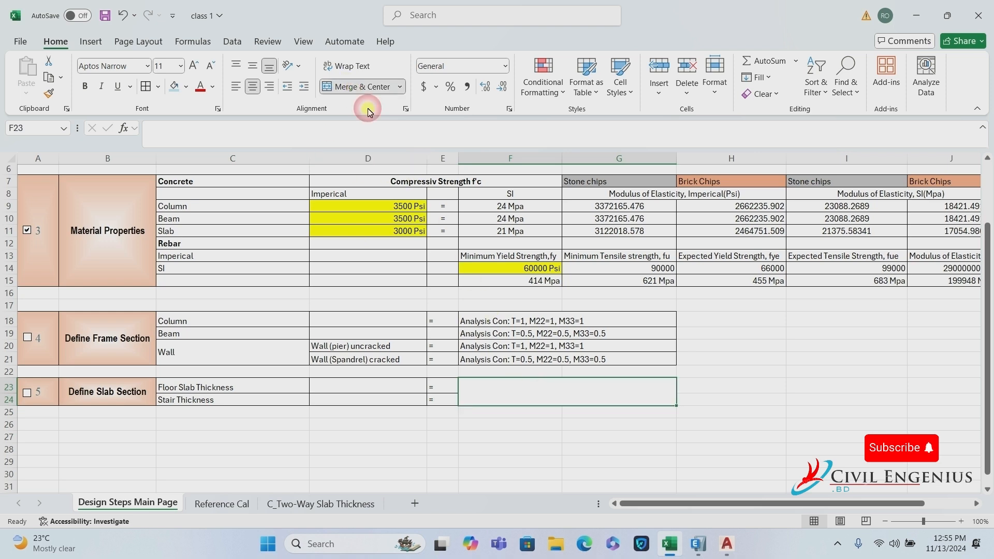
double_click(476, 391)
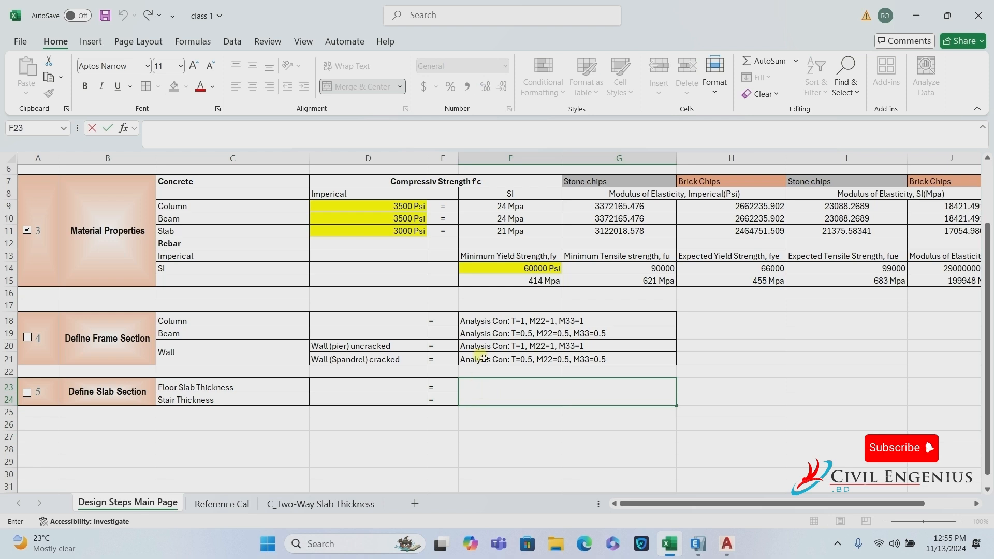
click(491, 319)
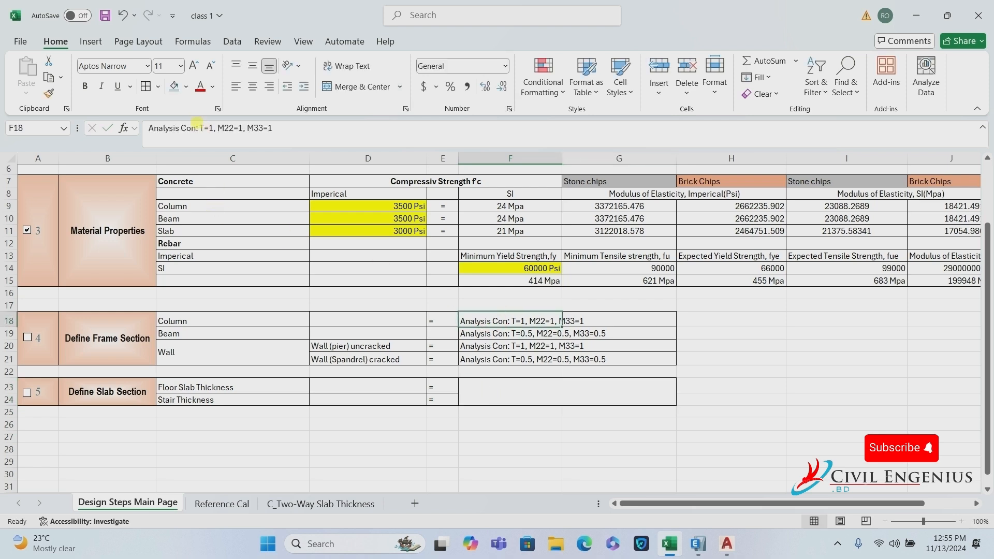
click(198, 127)
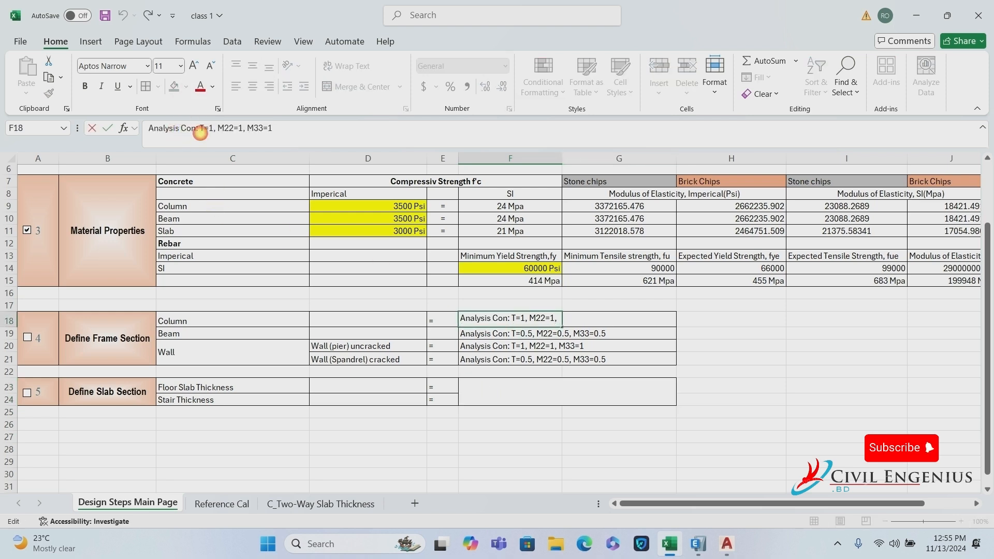
drag(199, 128, 136, 139)
key(ctrl+c)
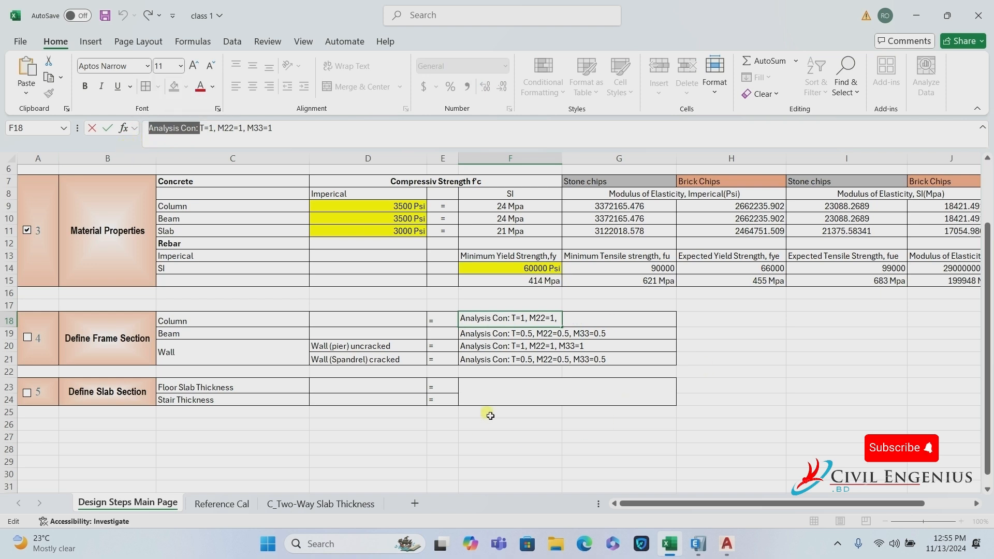
Fill merged F23 with 'Analysis Con: f22=0.35, f12=0.35, m11=0.35, m22=0.35, m12=0.25'.
click(604, 393)
key(ctrl+v)
text(f)
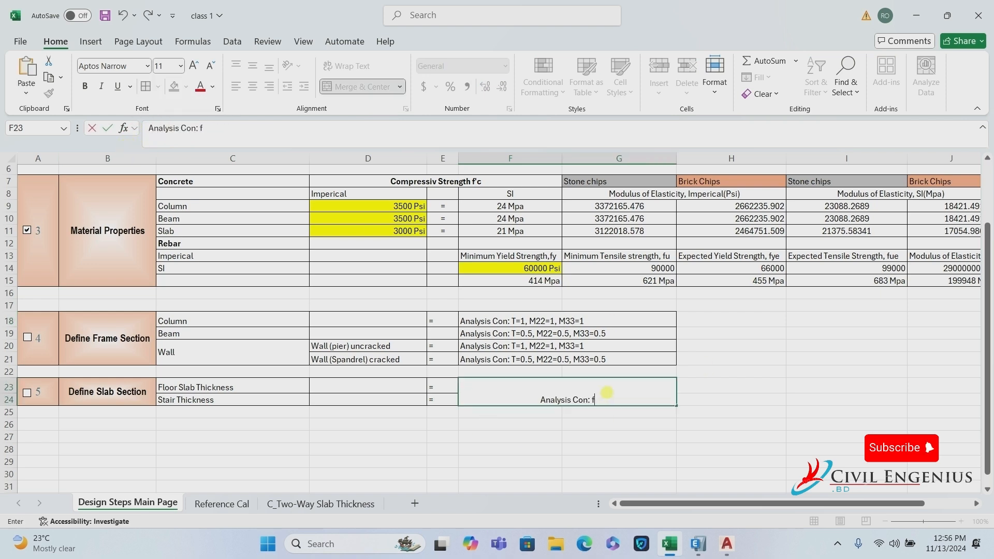
text(22=0.)
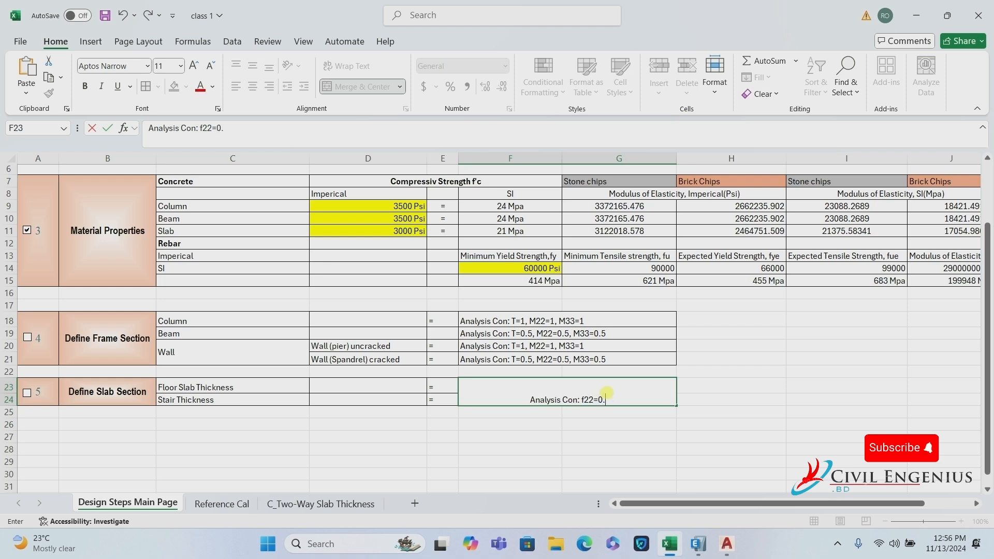
text(35)
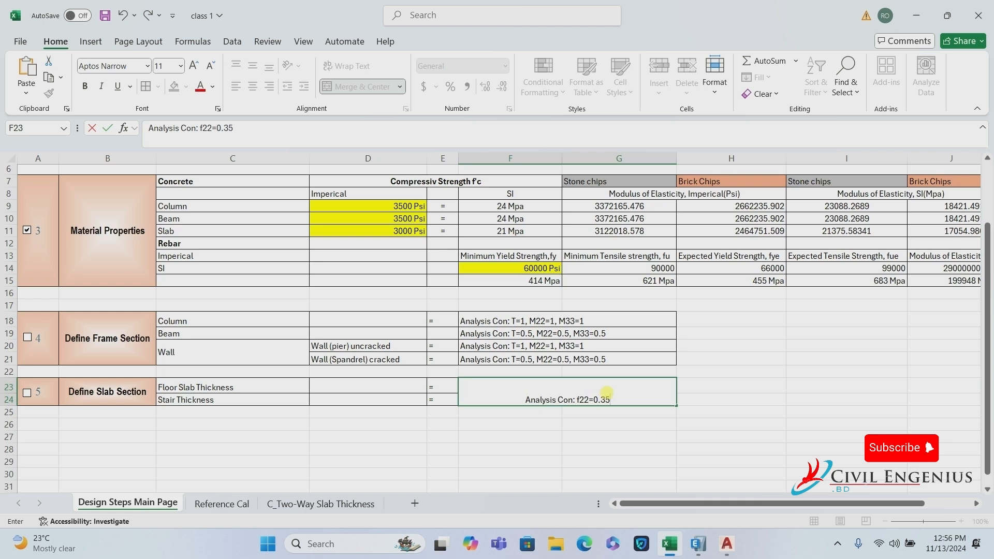
text(,)
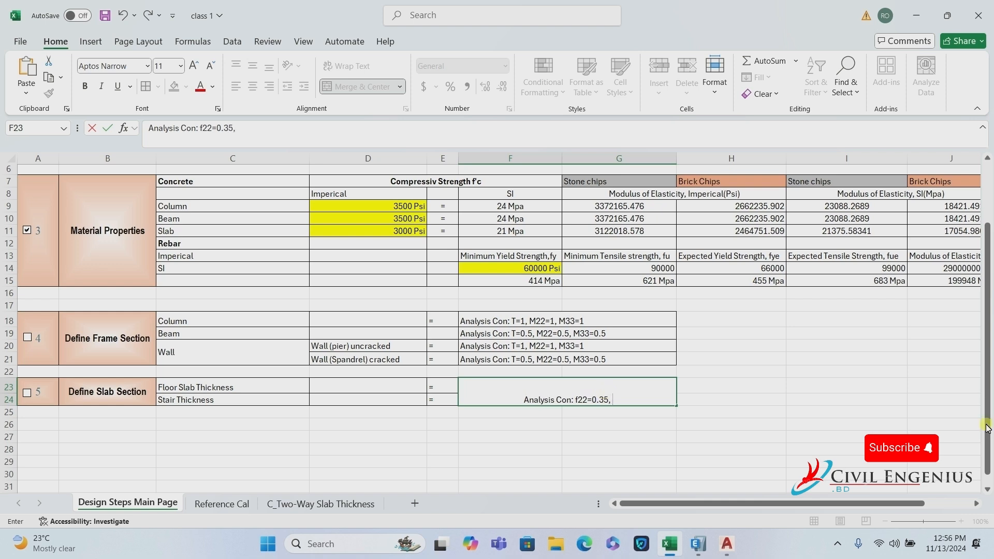
text(=)
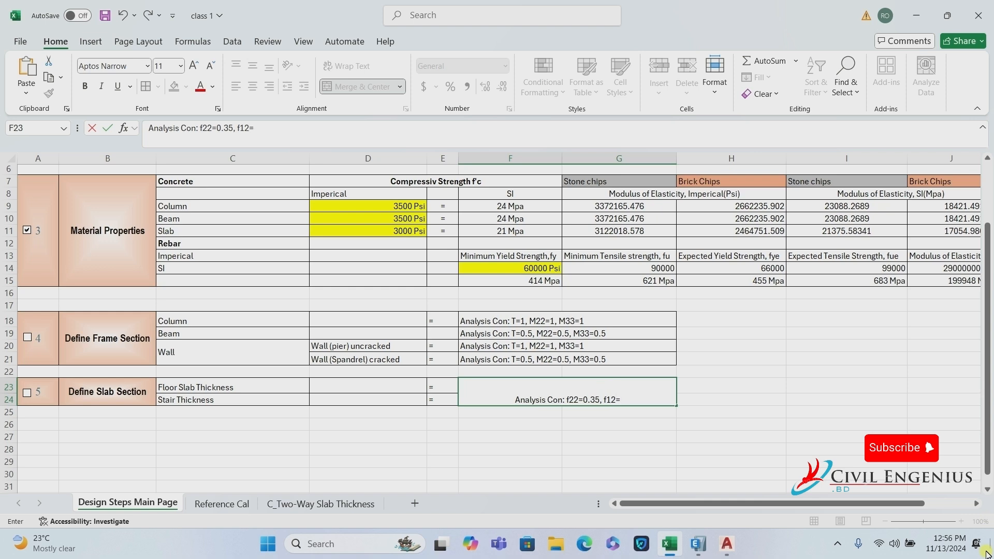
text(0)
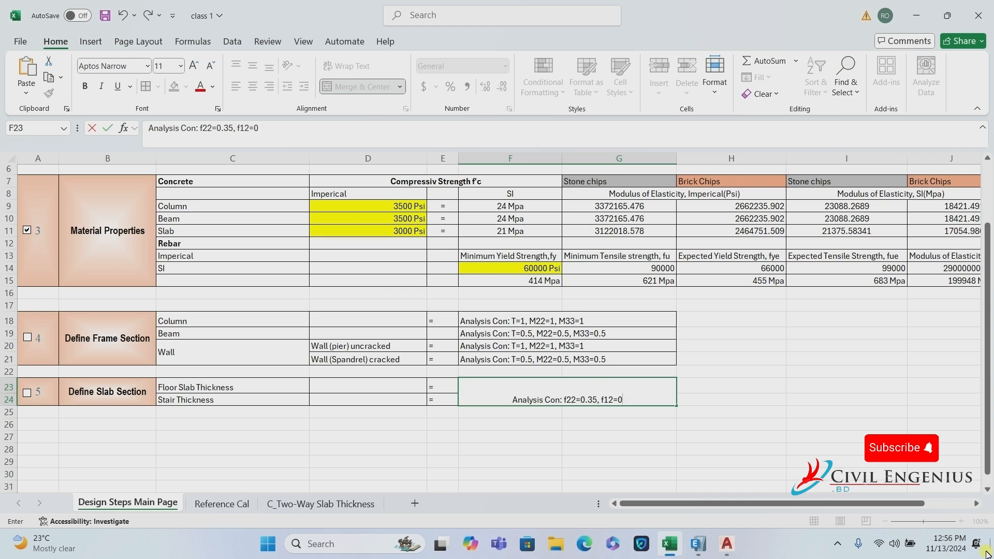
text(.35,)
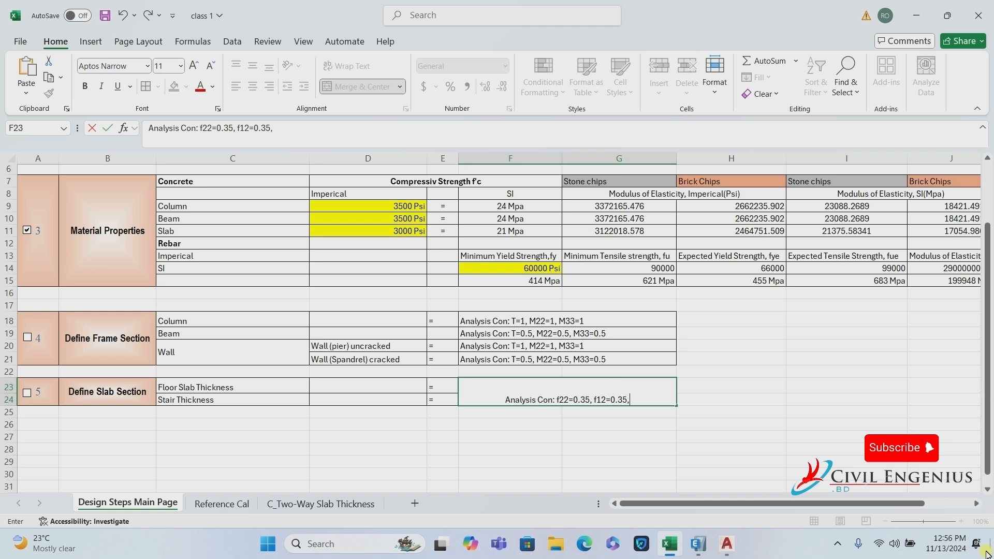
text( m11)
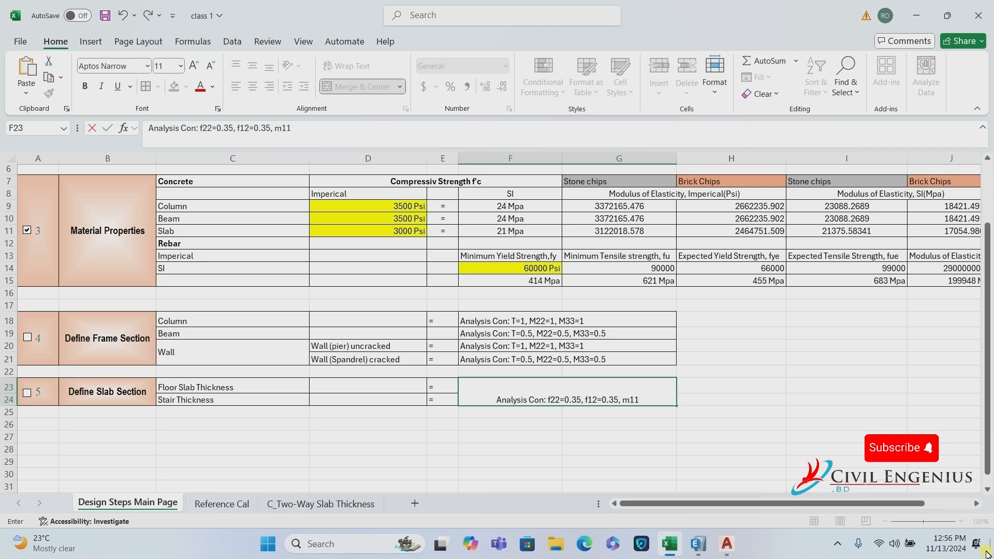
text(=0.3)
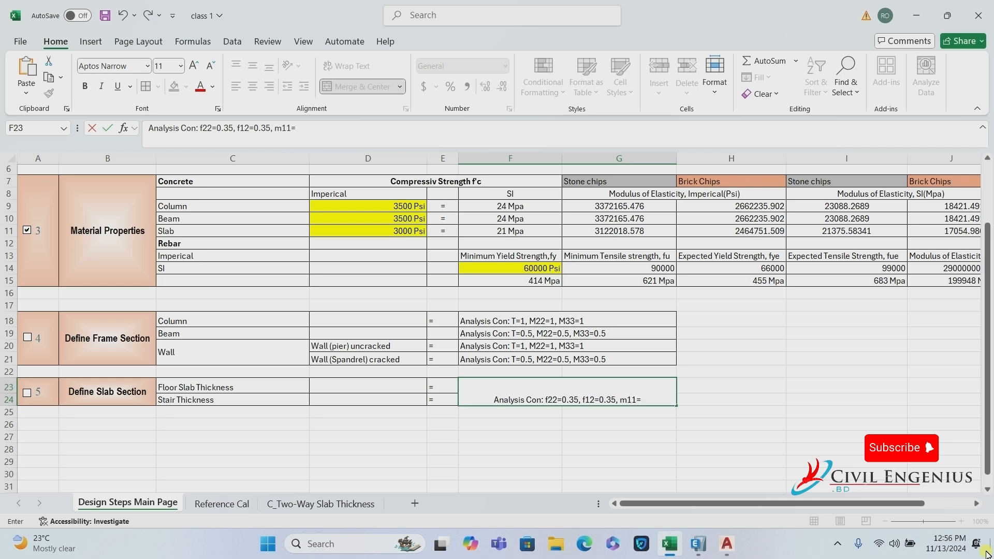
text(5)
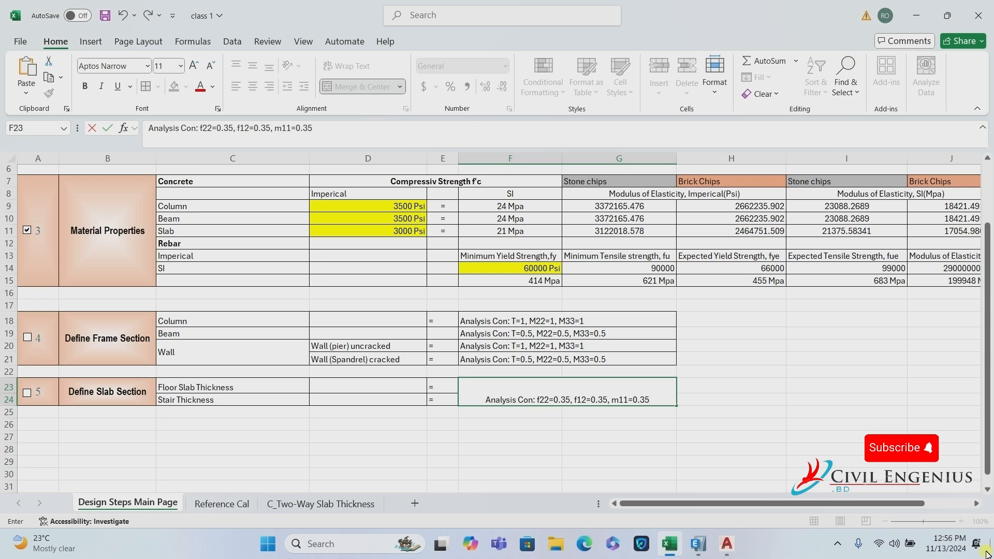
text(,)
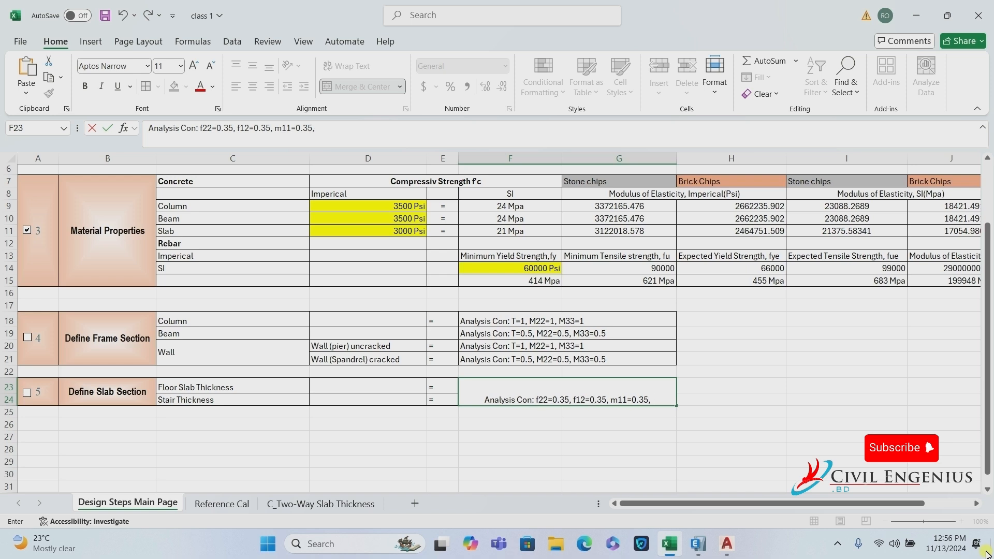
text( m)
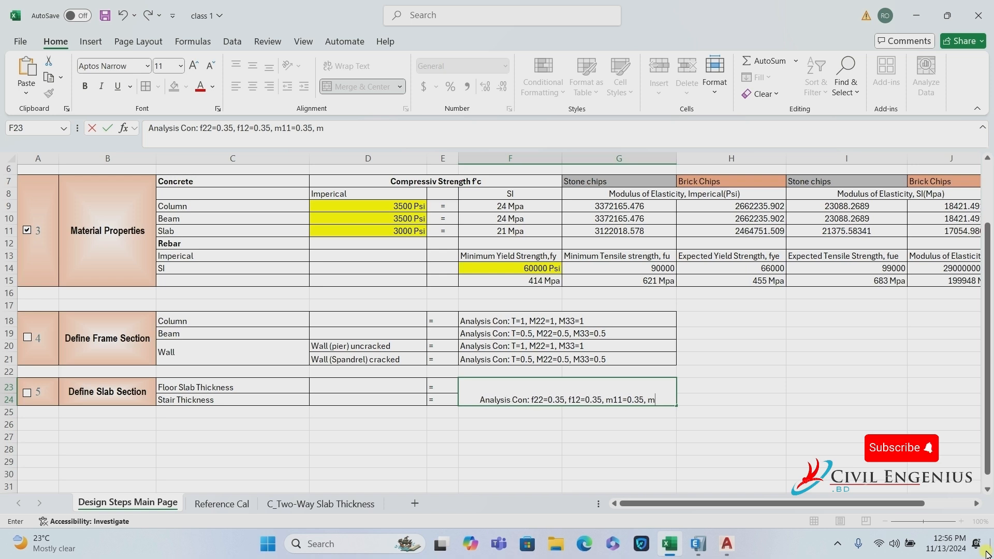
text(22)
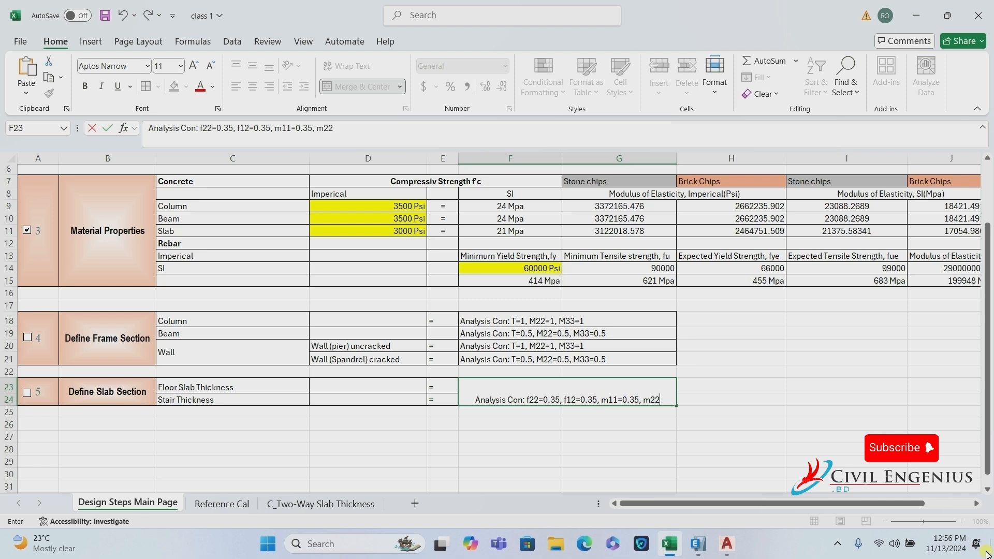
text(=0)
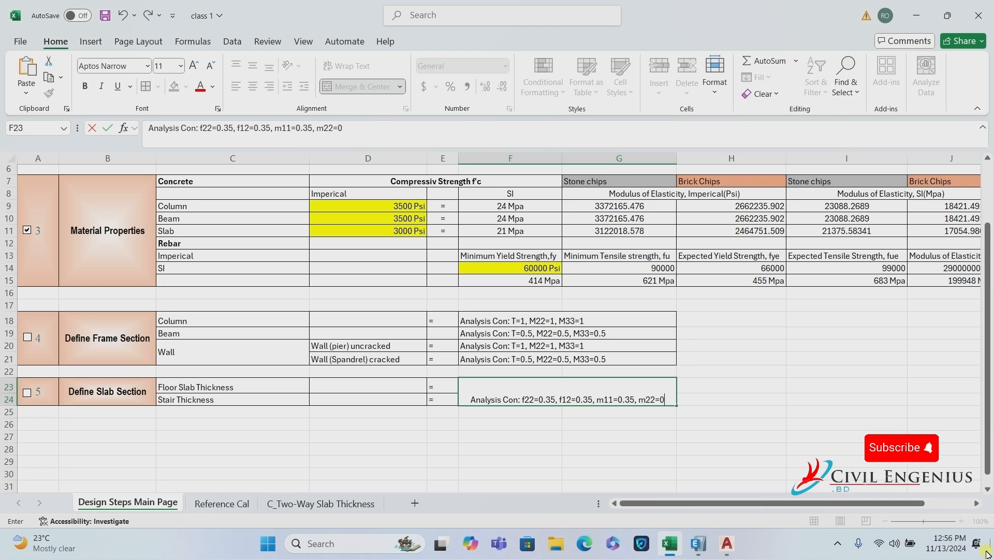
text(.35)
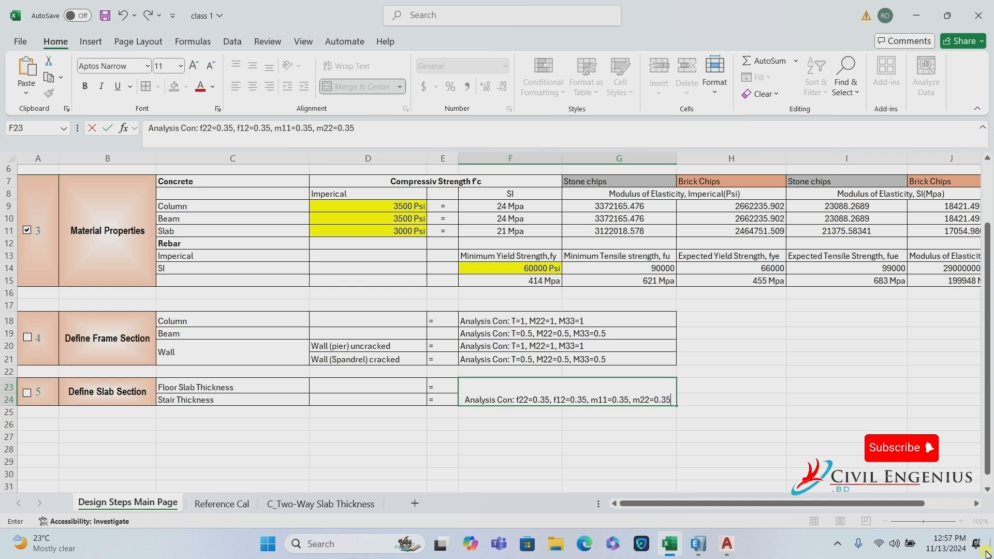
text(,)
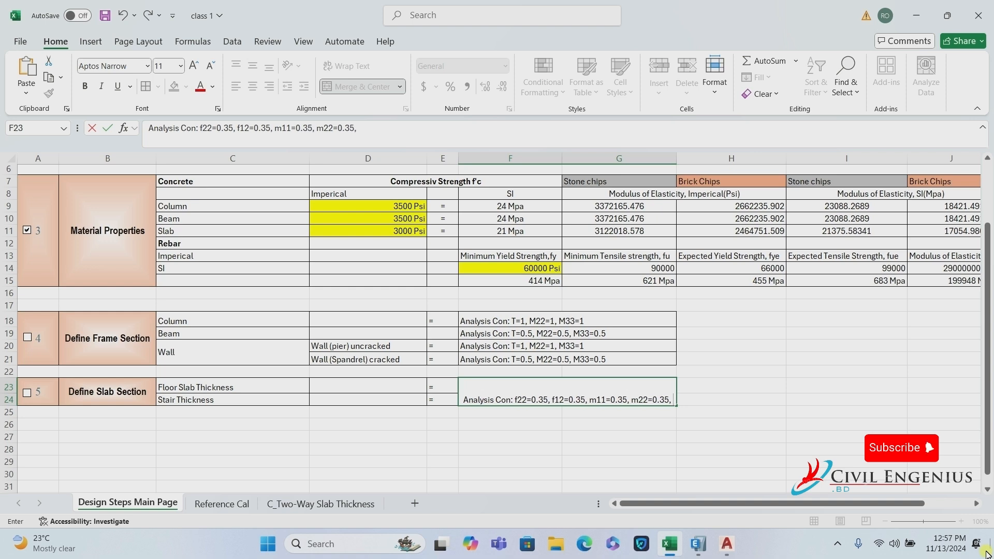
text( m12)
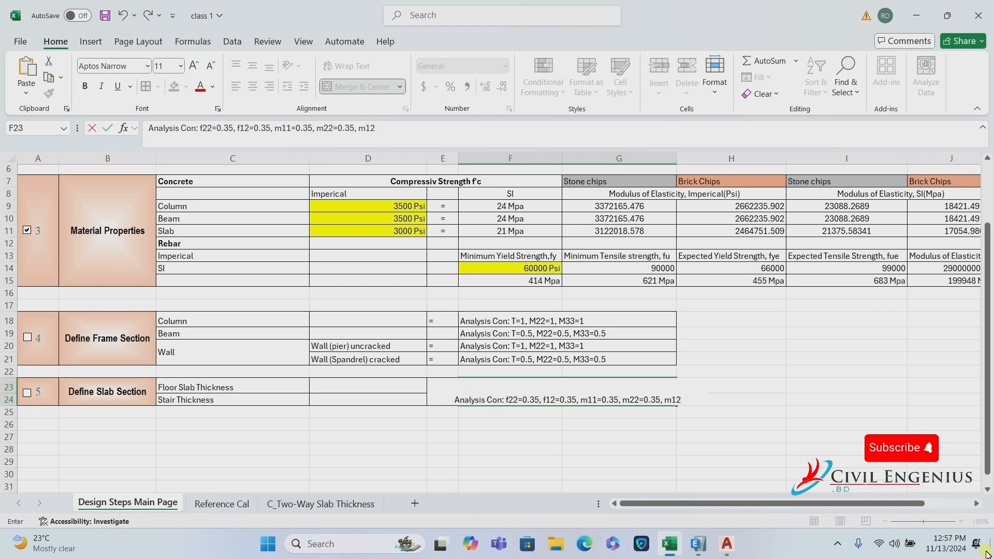
text(=0.25)
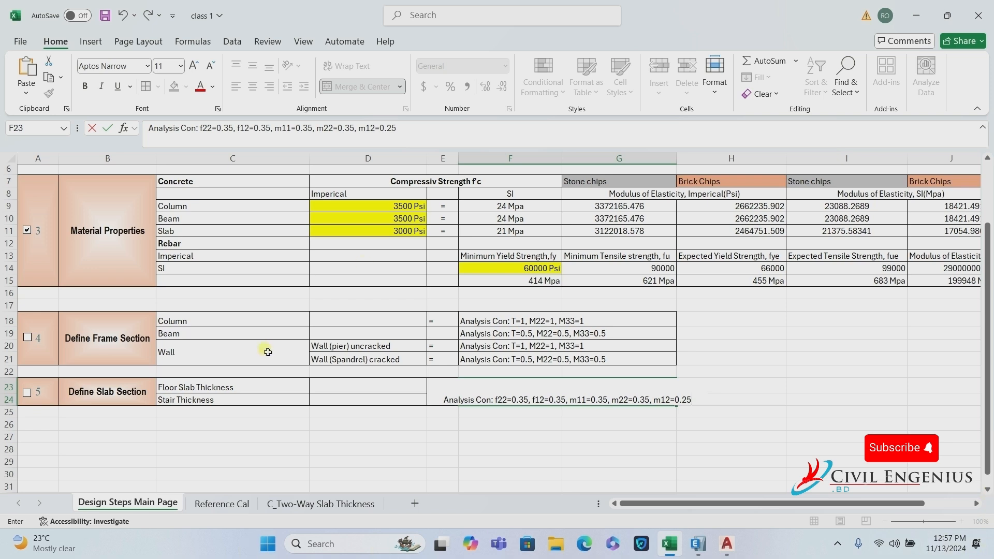
click(605, 451)
Wrap the slab modifier text in F23 and save the workbook.
click(557, 399)
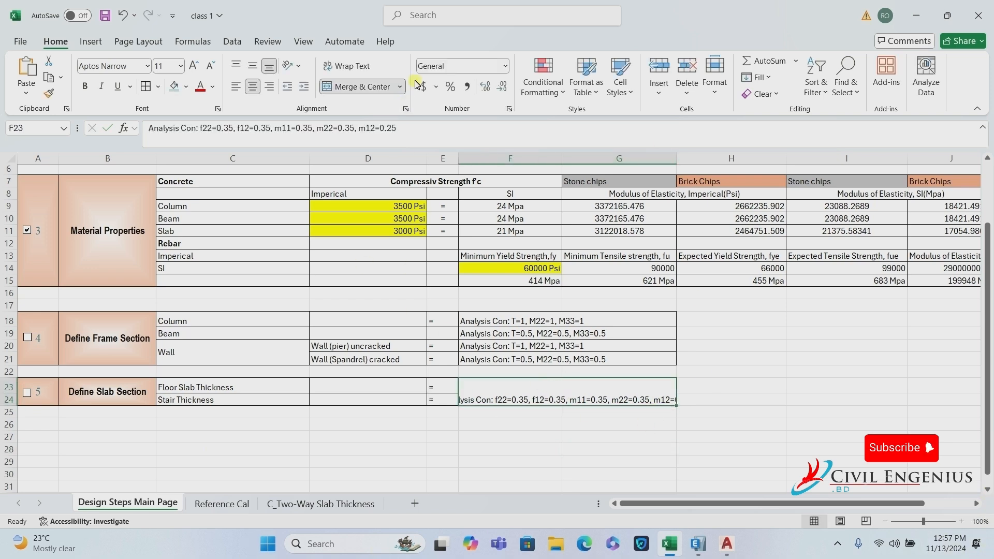
click(345, 69)
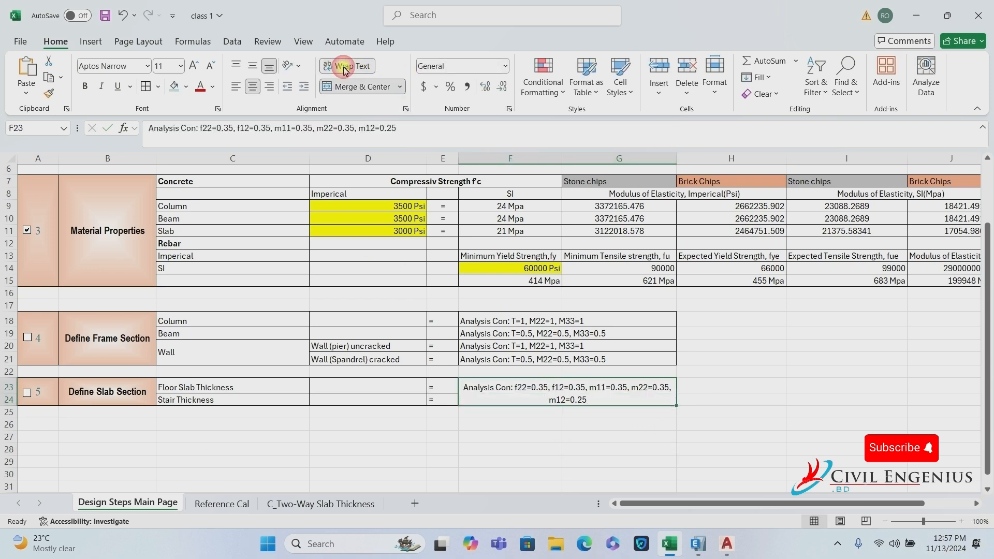
click(533, 436)
click(106, 16)
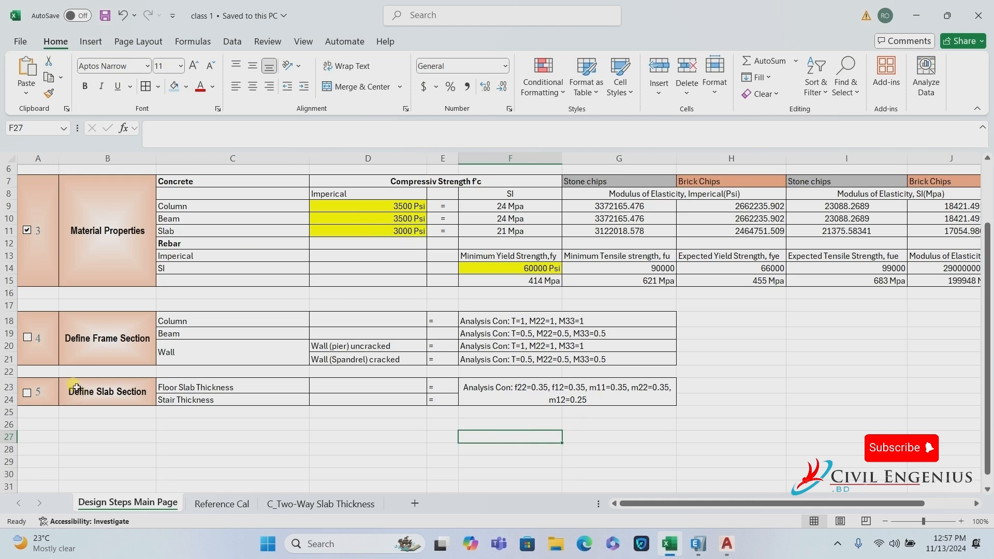
Copy the step 1 label from A3:B3 into row 26 as step 6, 'Model Structure With'.
scroll(96, 356, up, 2)
drag(51, 201, 73, 195)
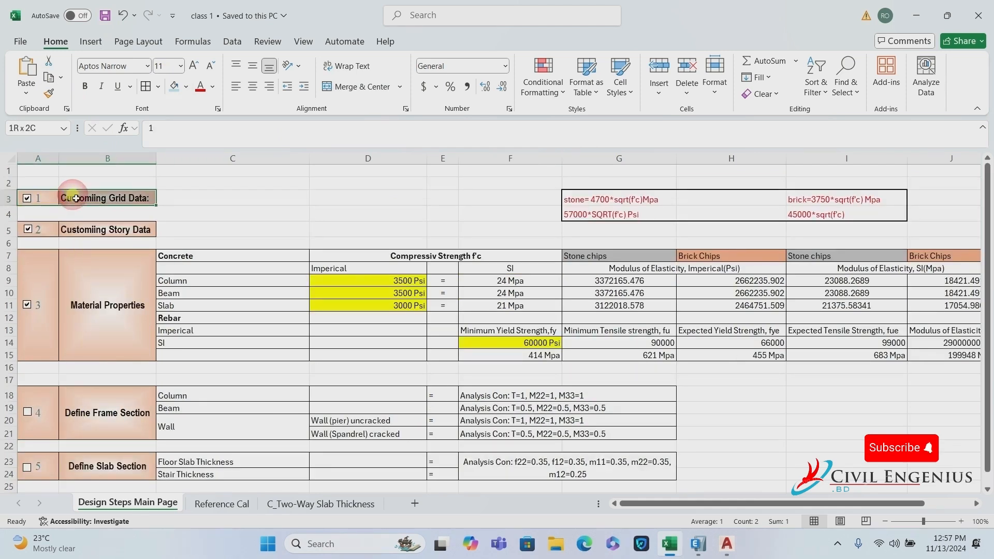
key(ctrl+c)
scroll(248, 336, down, 3)
scroll(249, 336, down, 1)
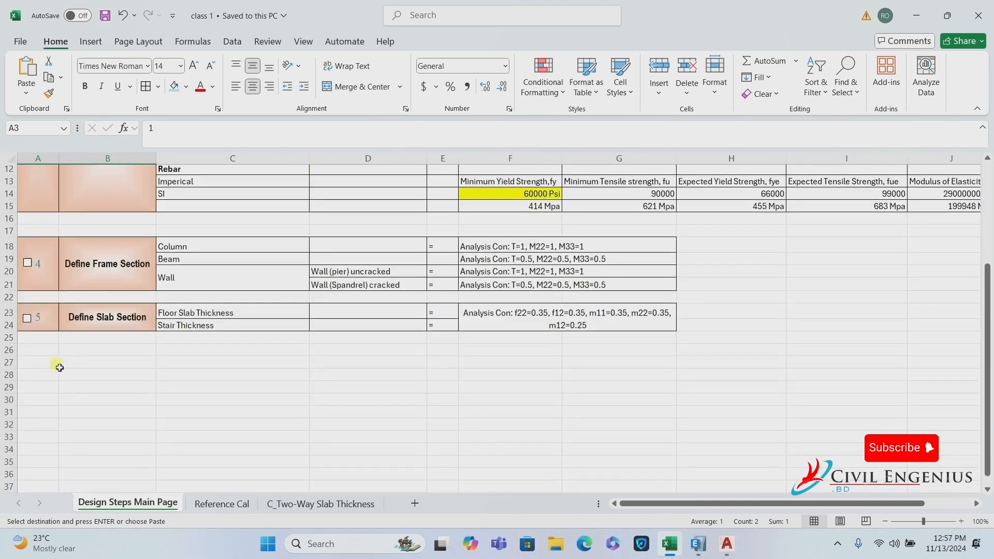
click(51, 354)
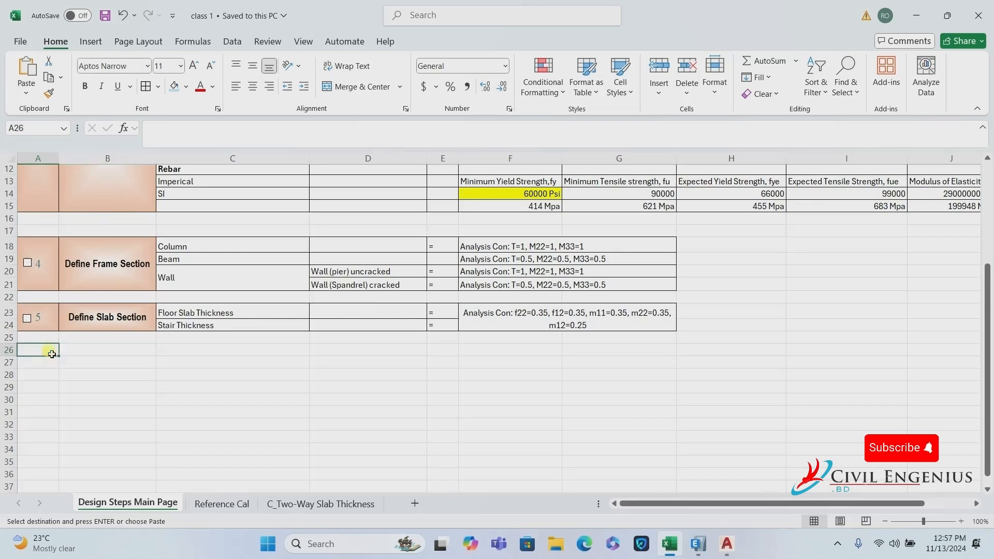
key(ctrl+v)
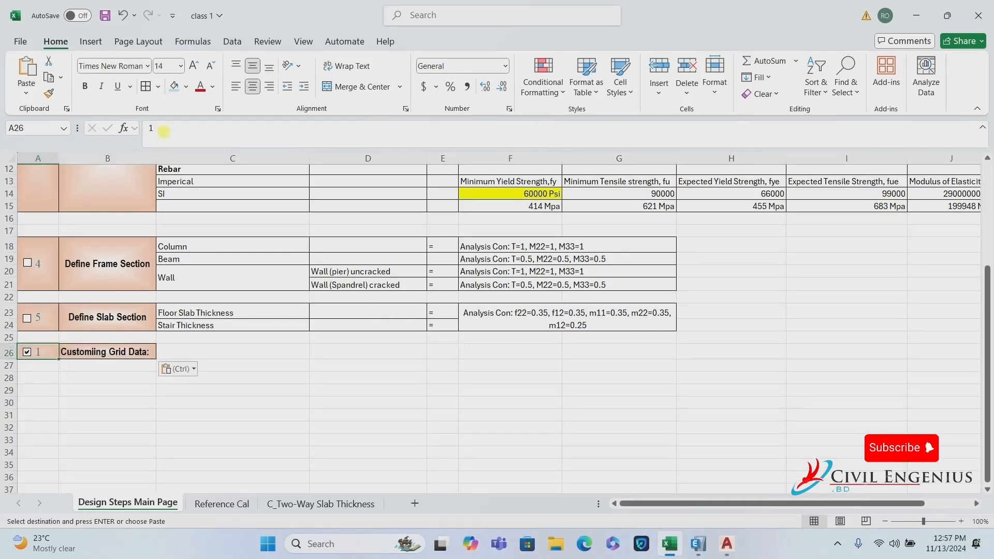
key(Escape)
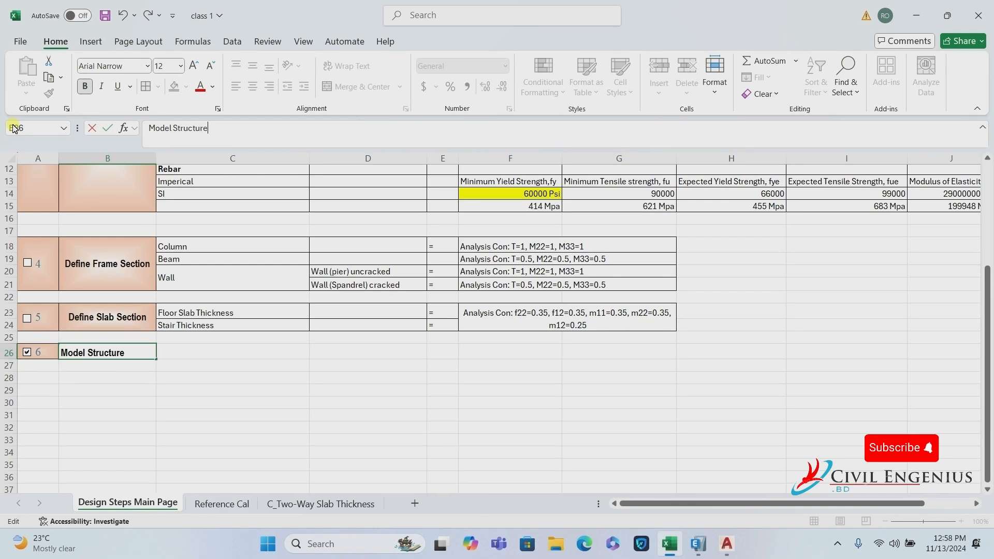
text(With)
drag(173, 356, 590, 349)
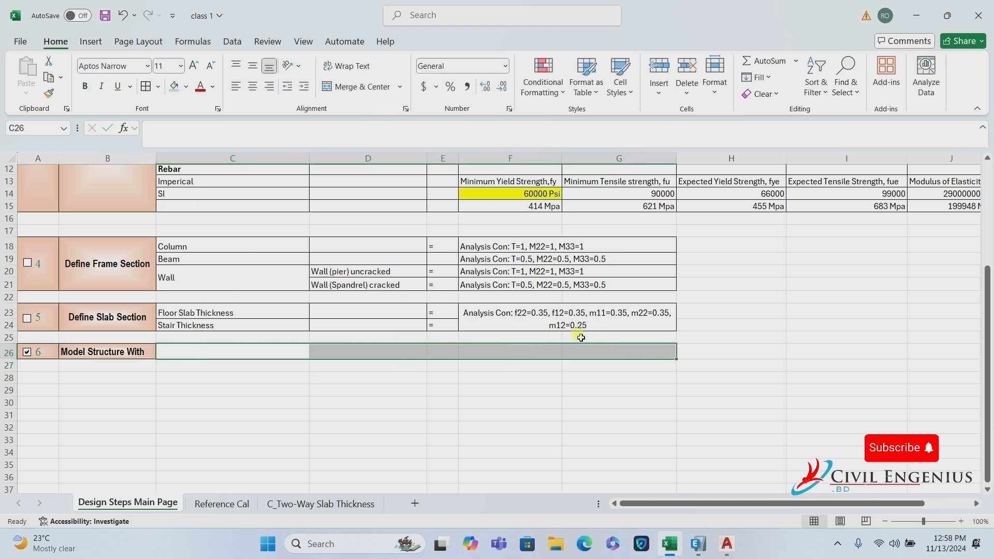
Merge C26:G26 and enter 'Support (fix/pin)' in it.
click(352, 95)
text(S)
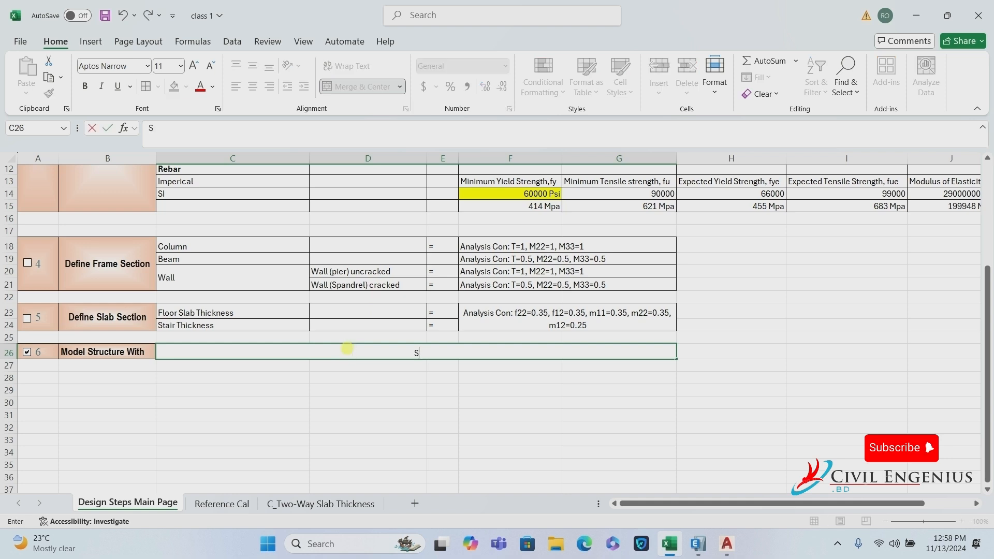
text(upport)
click(501, 352)
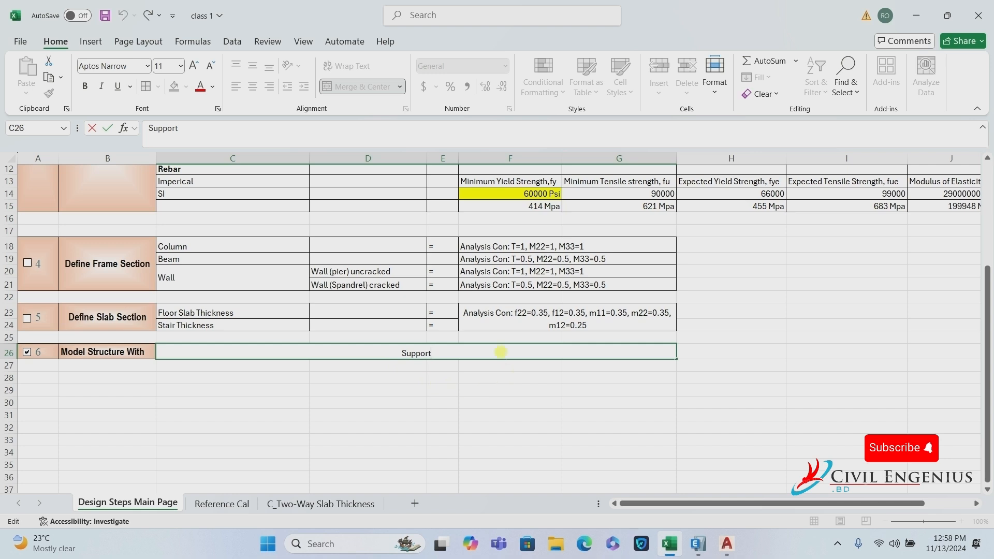
text((fix/)
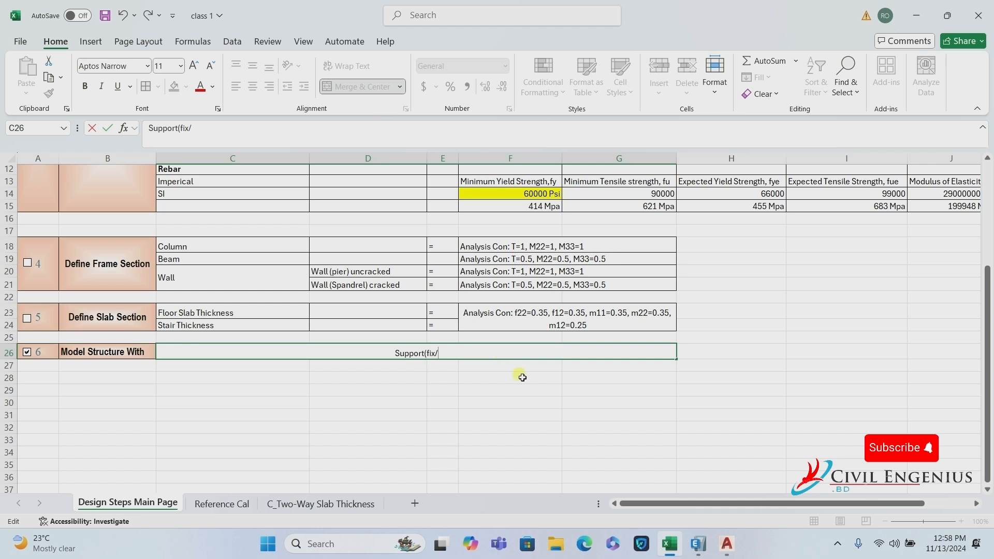
text(pin))
key(Left)
key(Left)
key(Left)
key(Left)
key(Left)
key(Left)
key(Left)
key(Left)
key(Left)
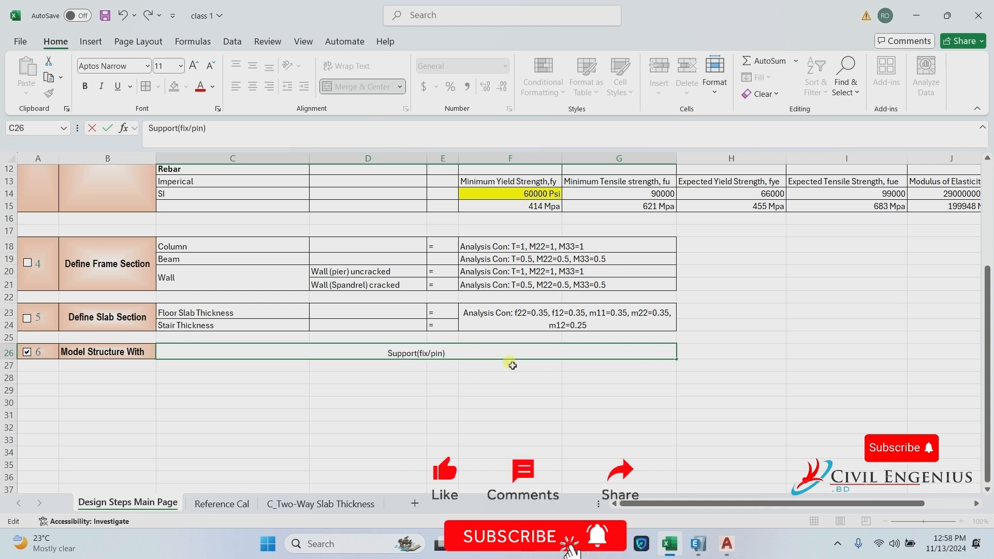
click(420, 382)
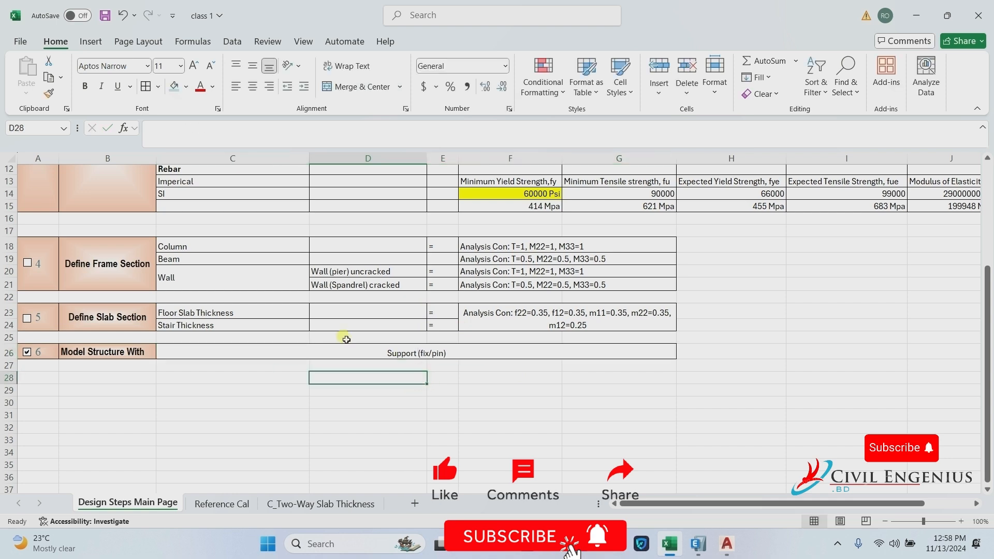
Save the workbook, then switch briefly to ETABS and back to Excel.
click(107, 16)
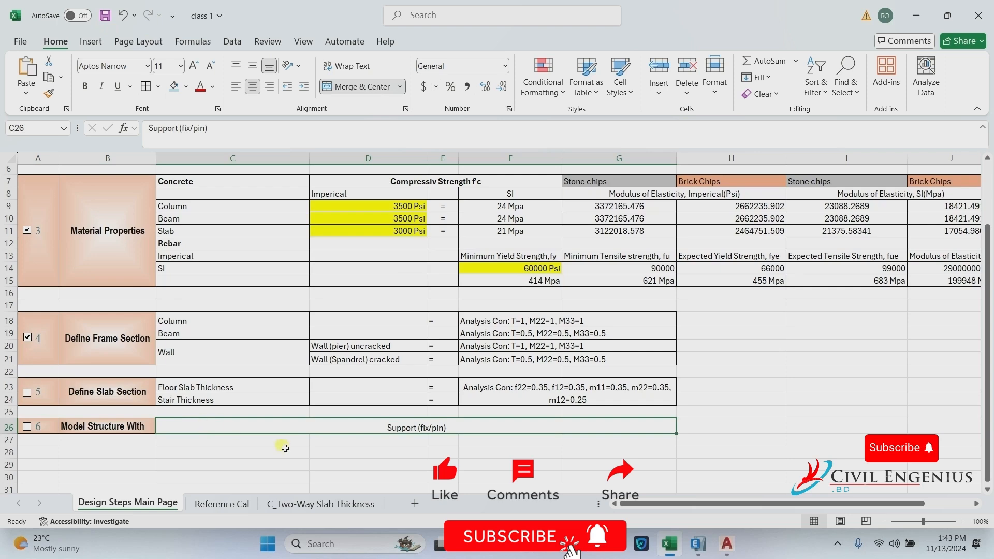
click(698, 544)
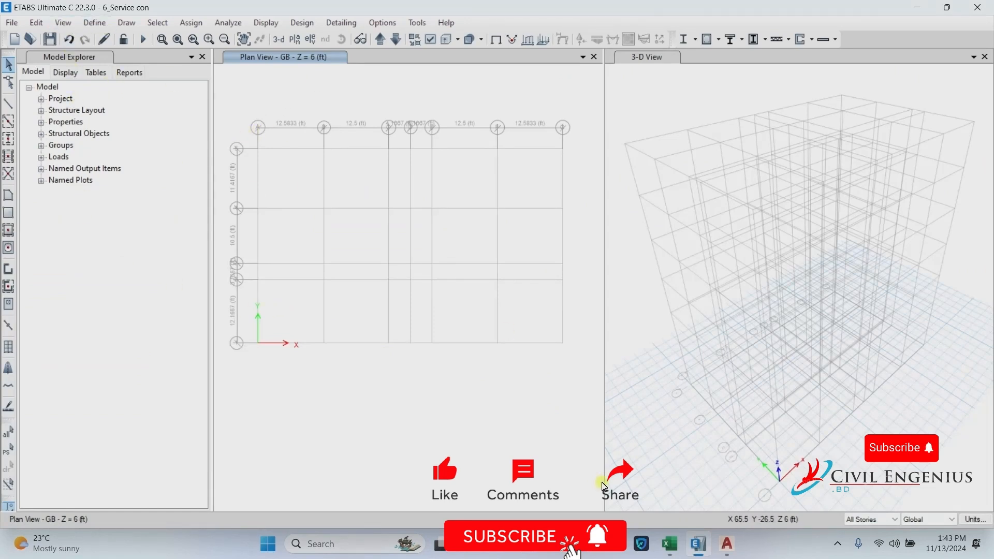
click(674, 545)
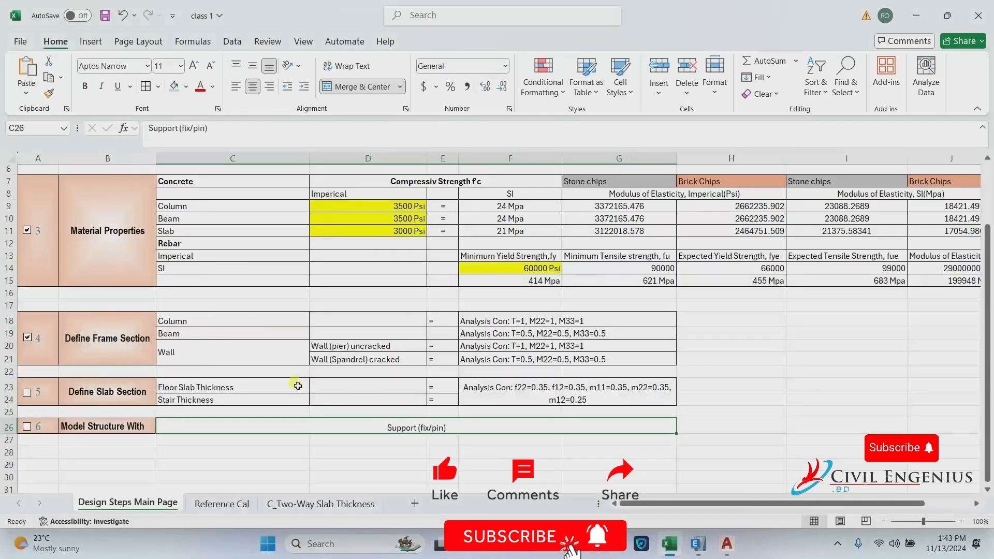
click(185, 320)
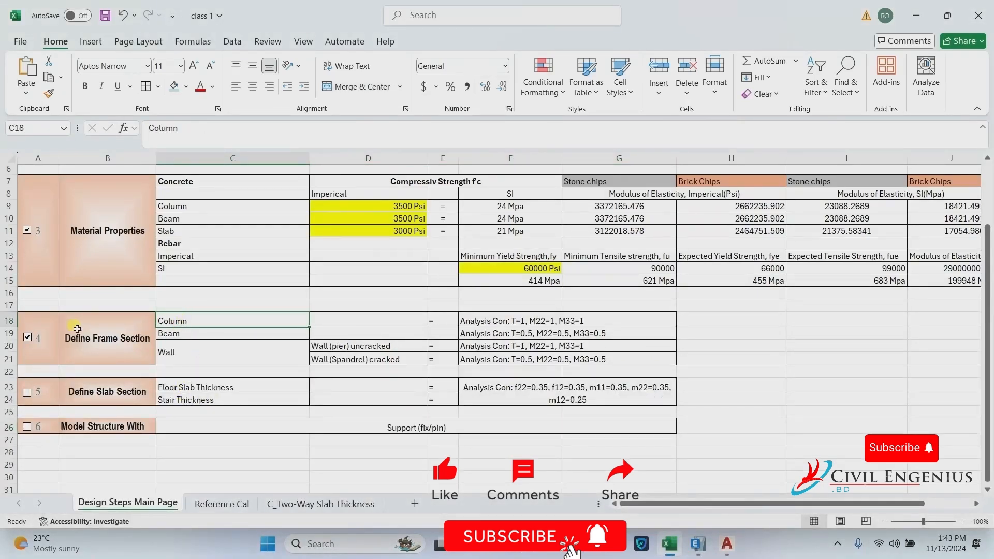
click(183, 333)
click(193, 357)
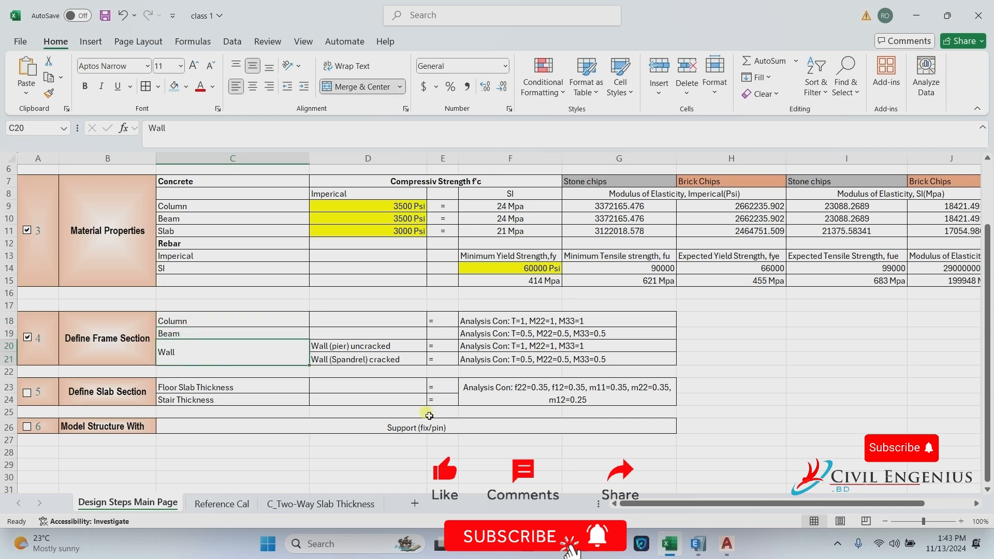
click(222, 322)
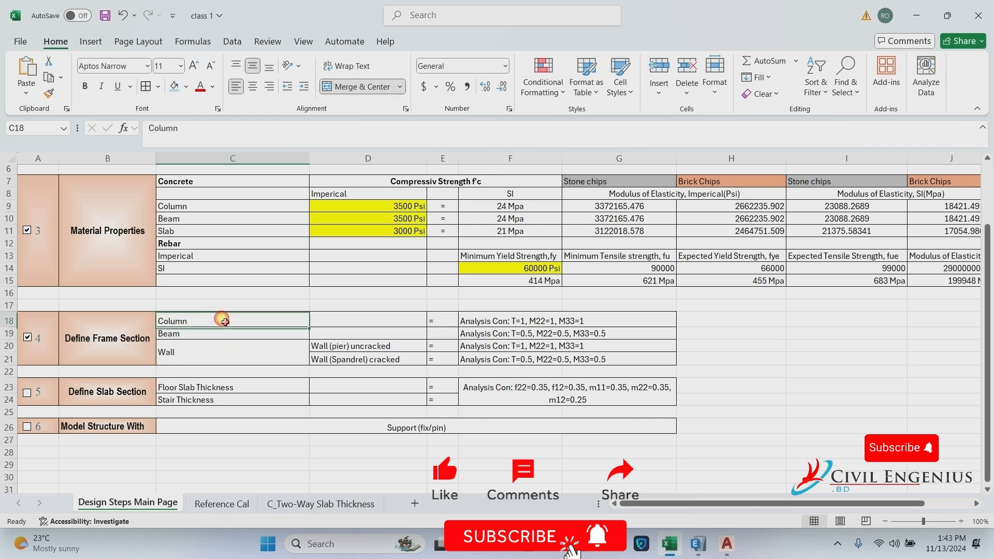
click(698, 544)
From Define > Section Properties > Frame Sections, start adding a new frame section.
click(97, 23)
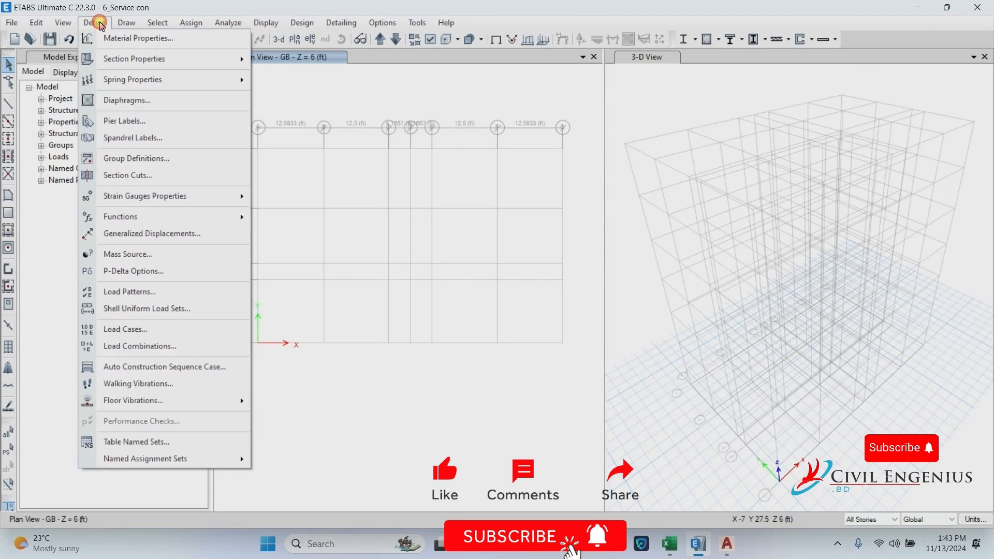
mouse_move(124, 61)
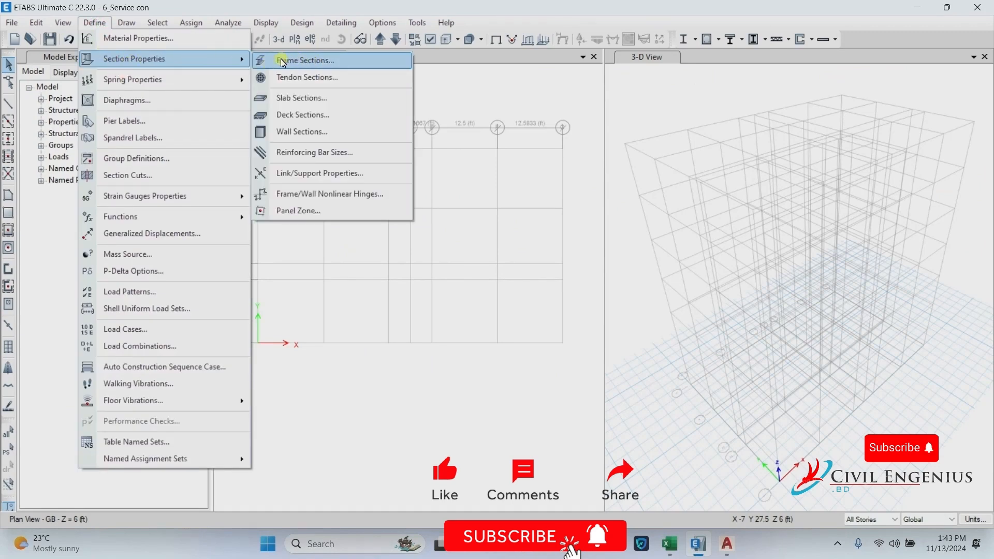
click(321, 61)
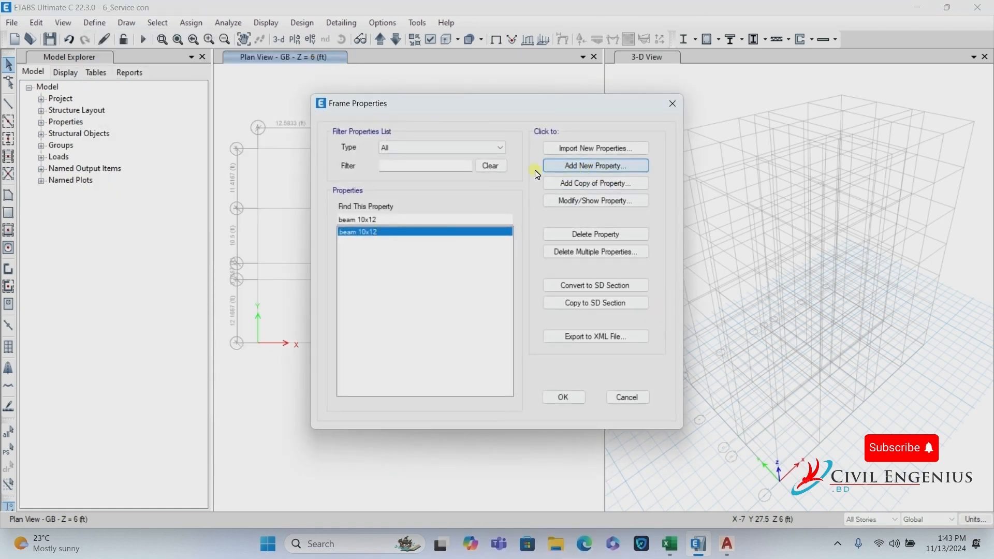
click(598, 165)
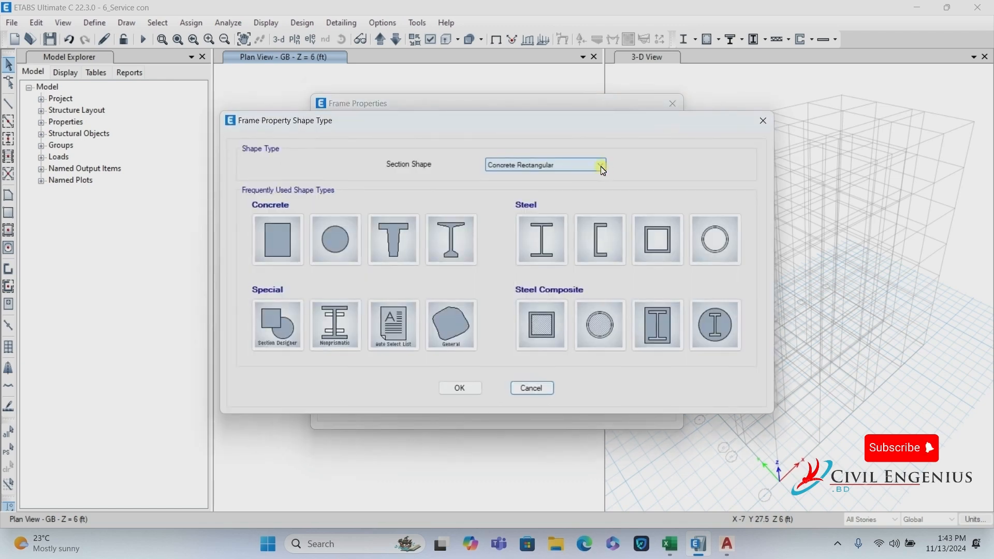
Create a rectangular concrete section named C 12X15 using C 3500 Psi material.
click(278, 237)
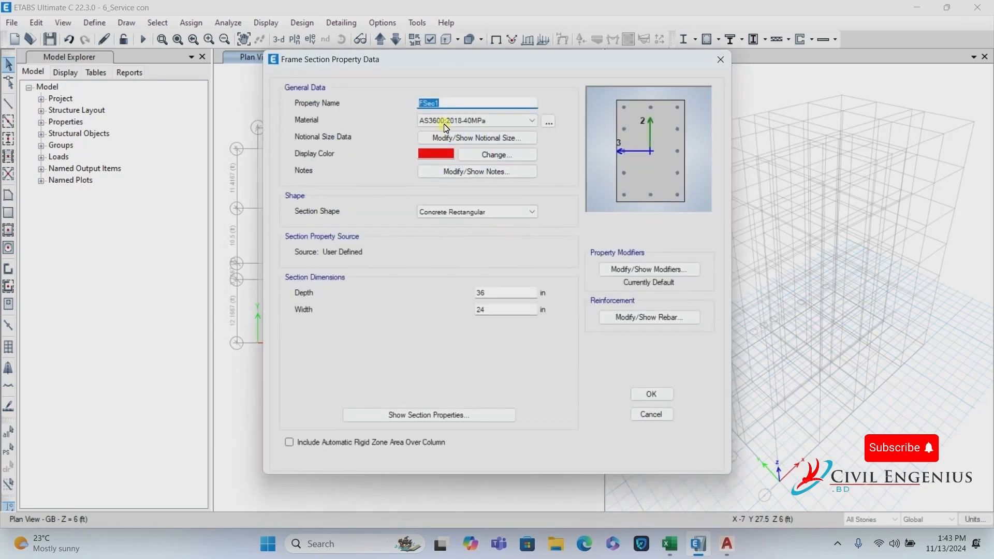
click(385, 102)
text(c)
click(482, 120)
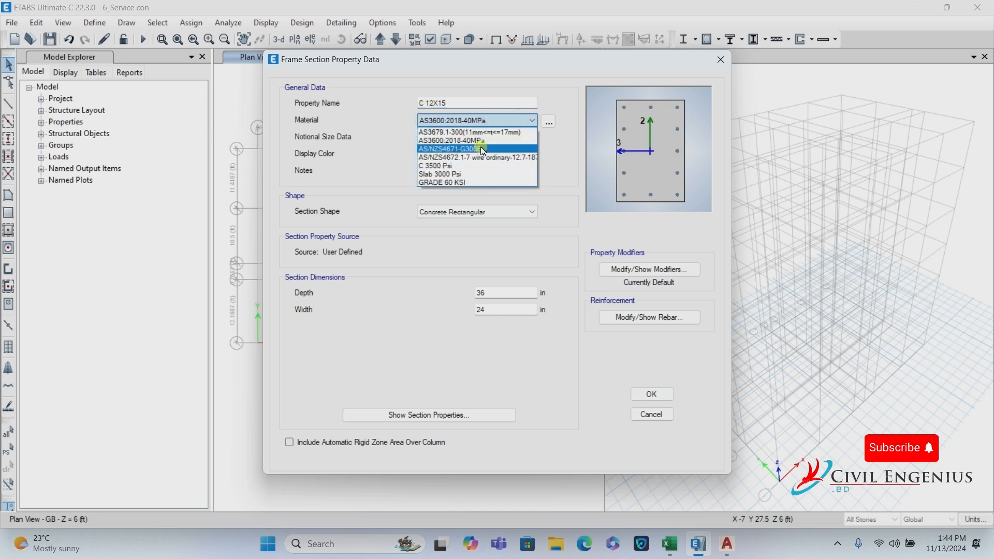
click(455, 166)
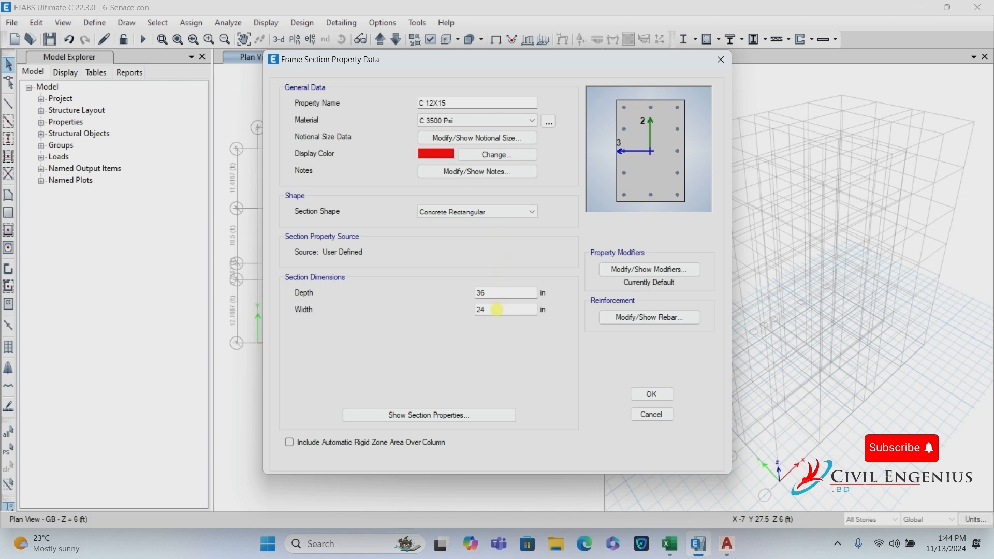
Size C 12X15 at 12 in wide and 15 in deep.
drag(496, 309, 424, 329)
text(12)
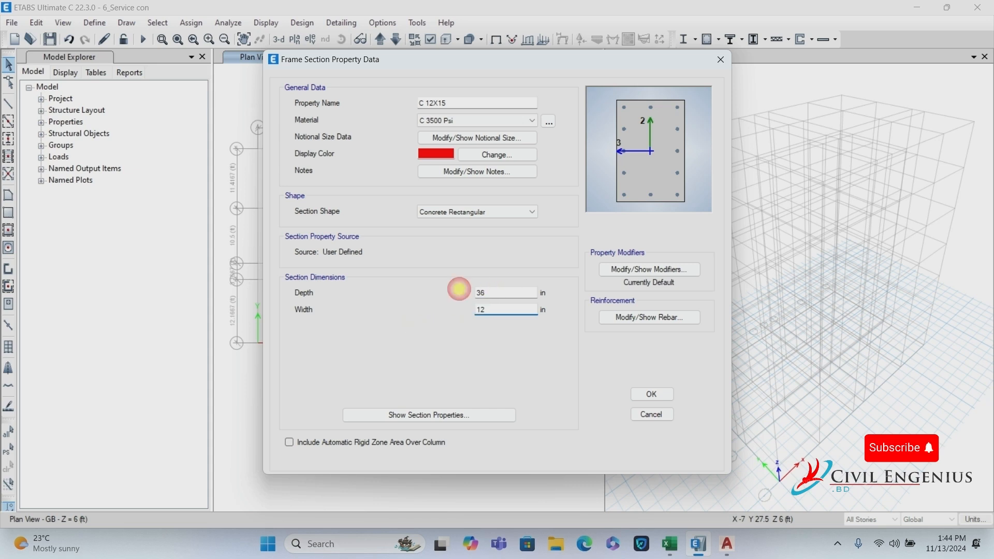
drag(488, 293, 436, 290)
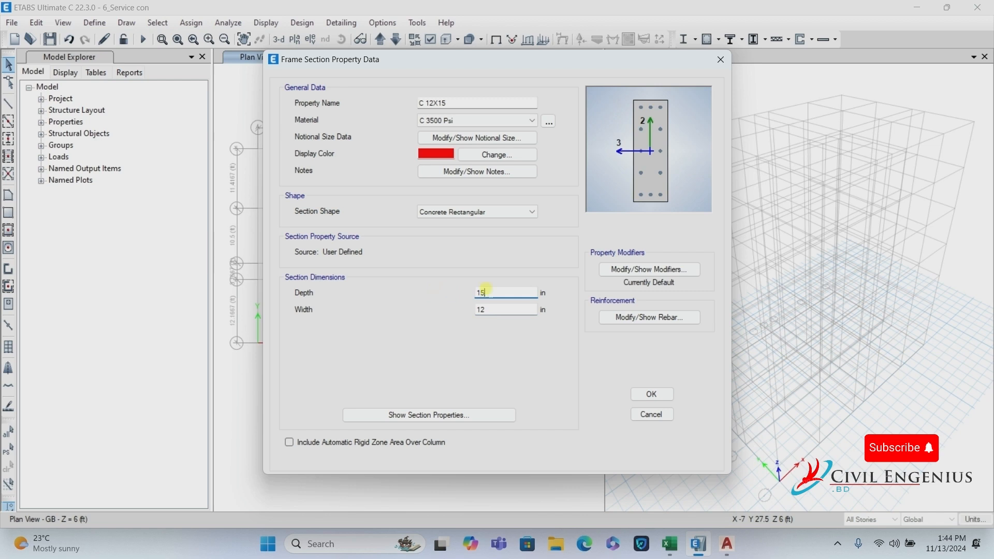
double_click(489, 293)
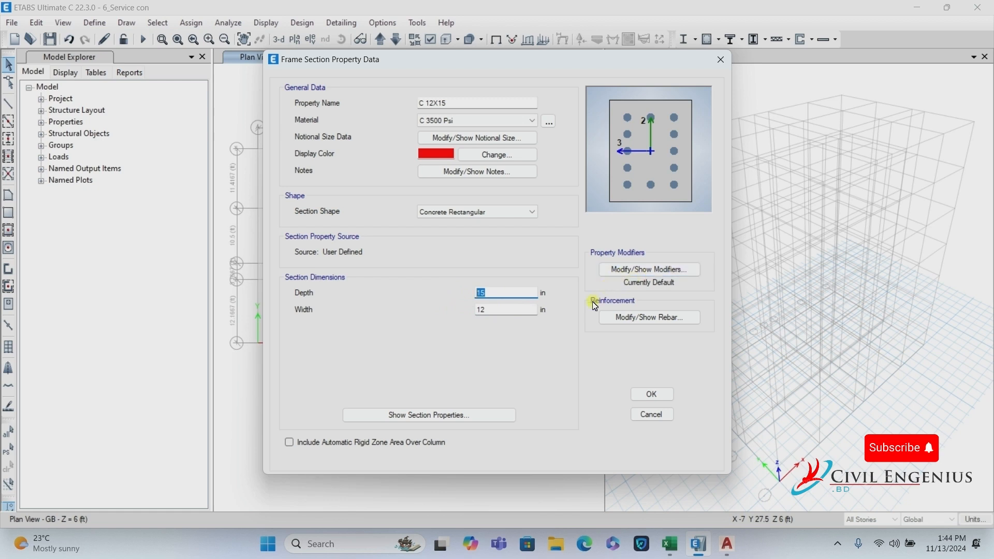
click(633, 269)
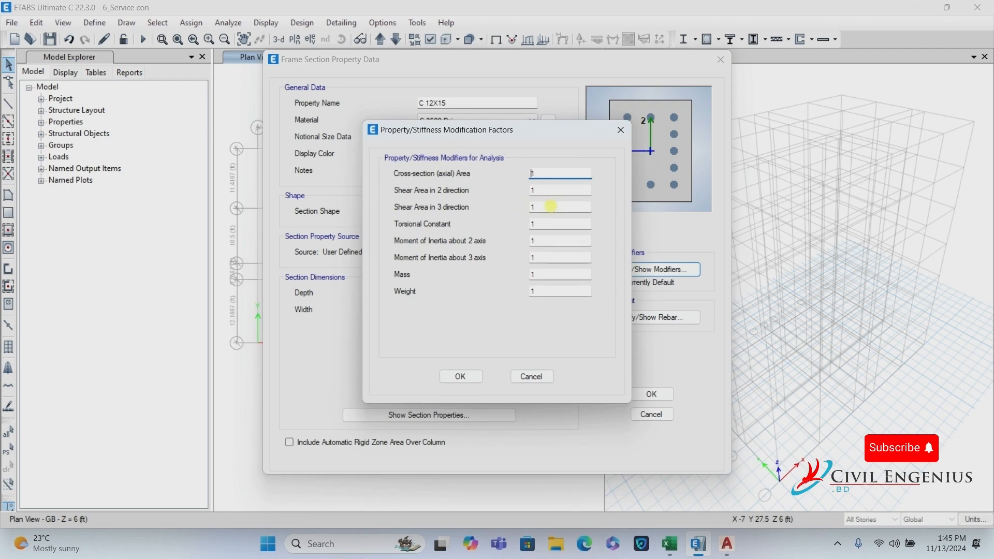
Review C 12X15's stiffness modification factors and keep them all at the default 1.
drag(528, 136, 567, 140)
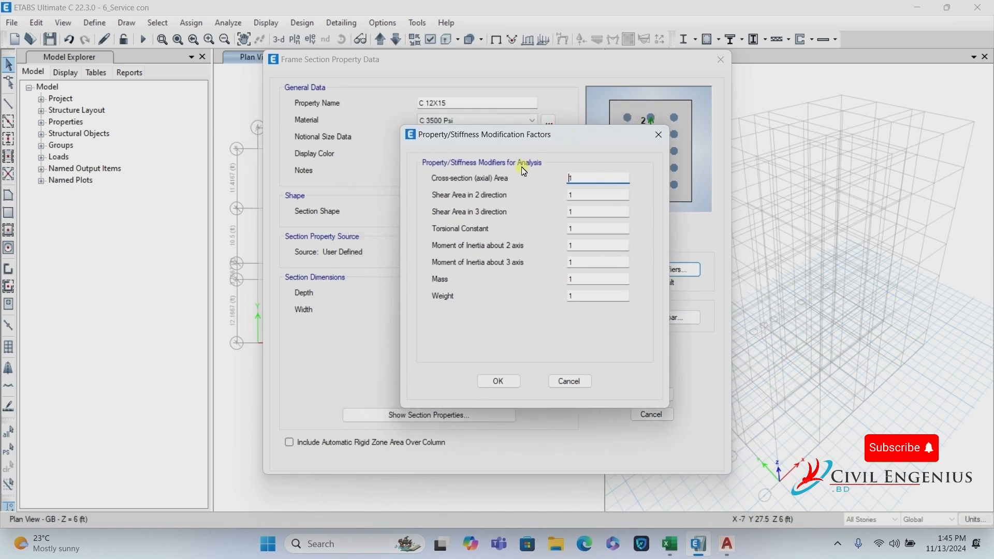
click(669, 541)
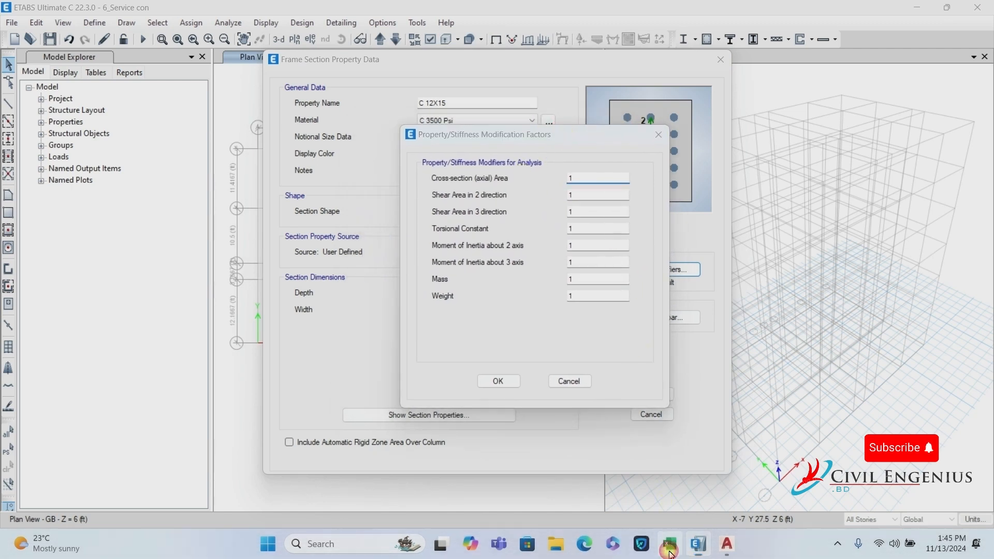
click(688, 444)
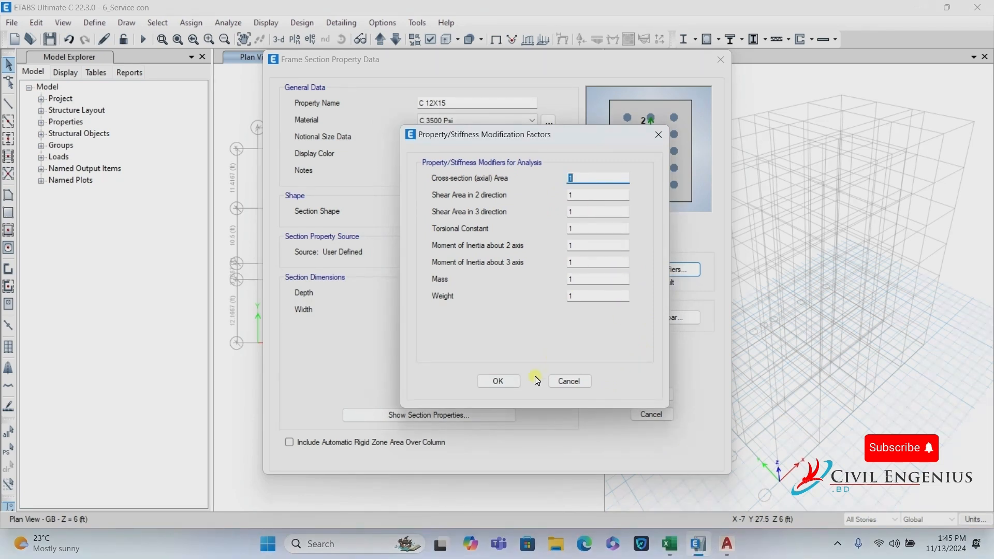
click(583, 193)
click(513, 228)
click(511, 248)
key(Tab)
click(579, 228)
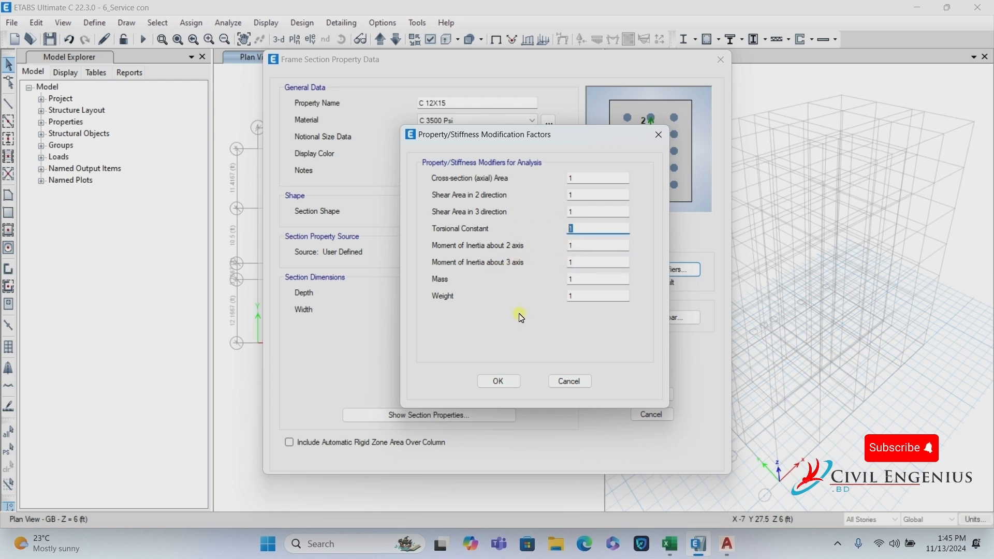
click(572, 246)
click(577, 262)
click(500, 382)
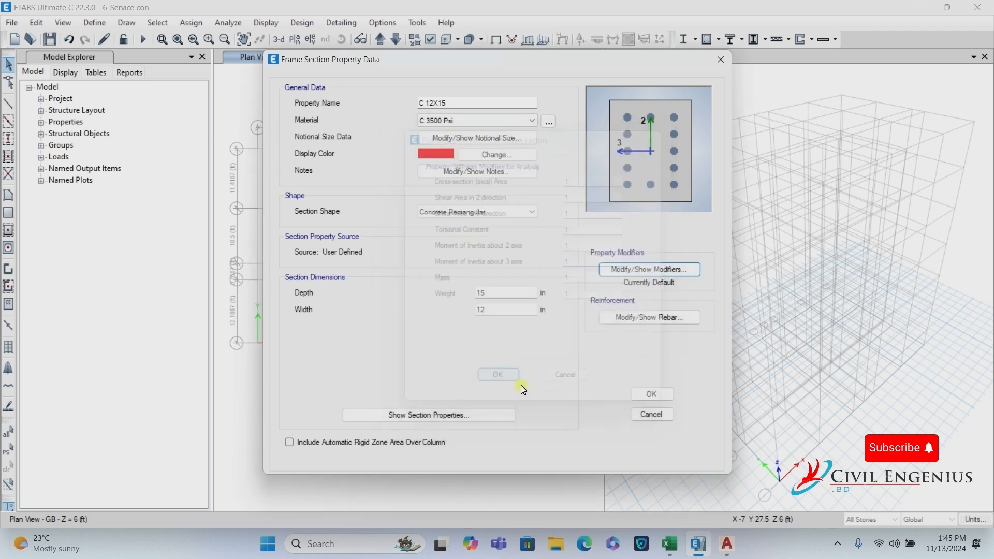
click(667, 321)
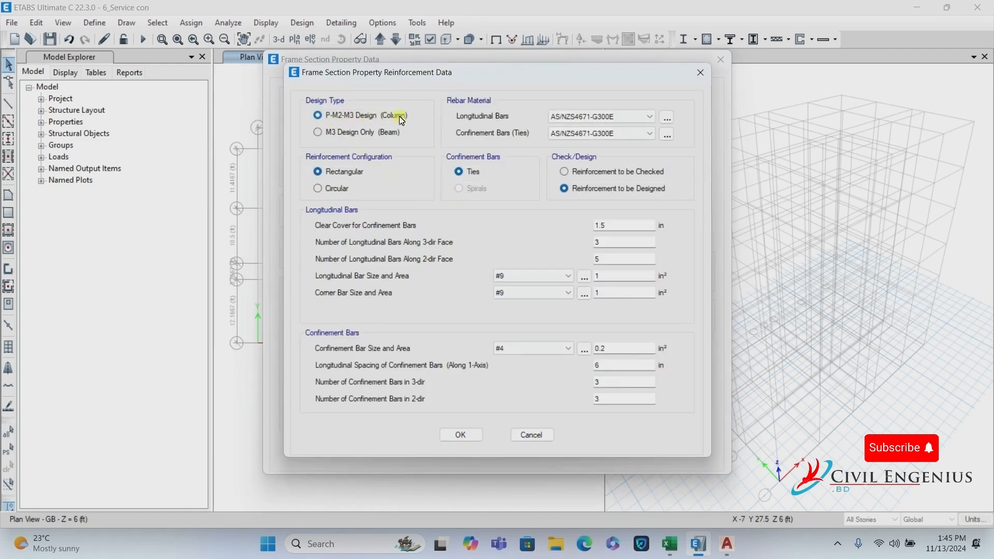
Set C 12X15 longitudinal bars and ties to GRADE 60 KSI in a rectangular layout.
click(585, 117)
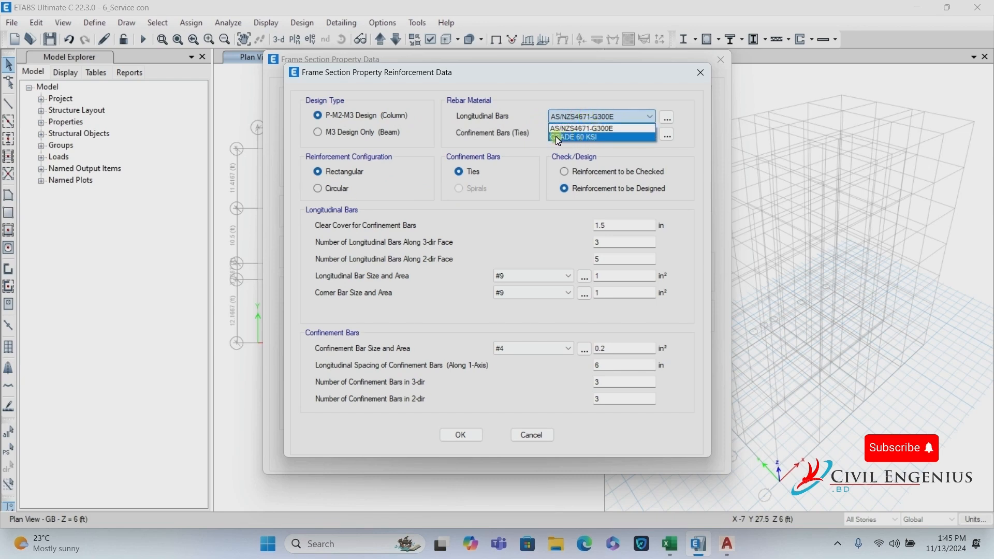
click(574, 138)
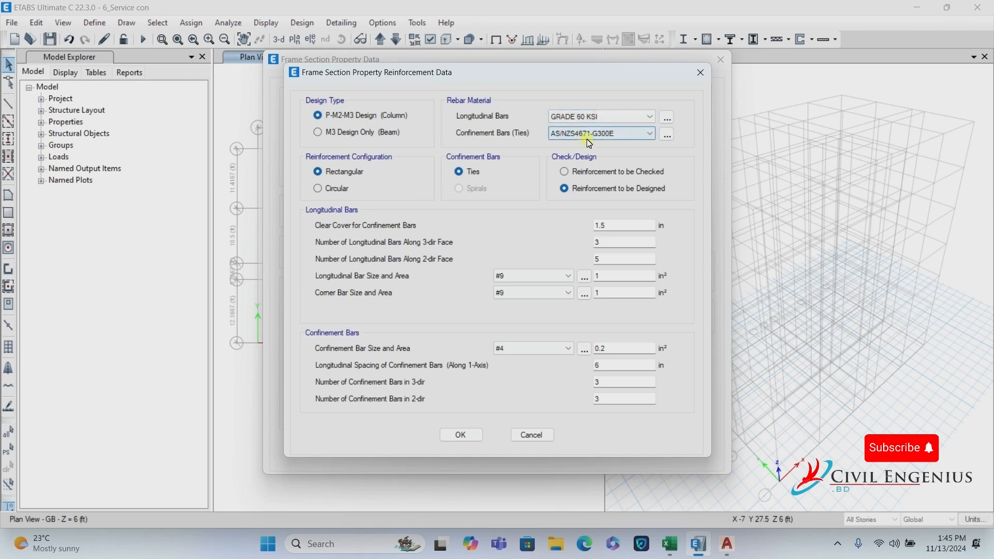
click(599, 135)
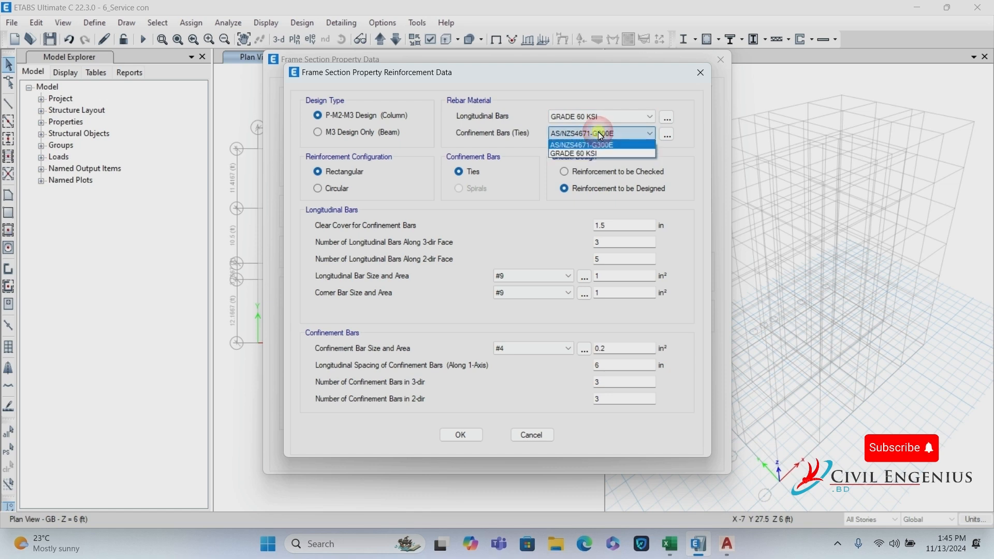
click(579, 154)
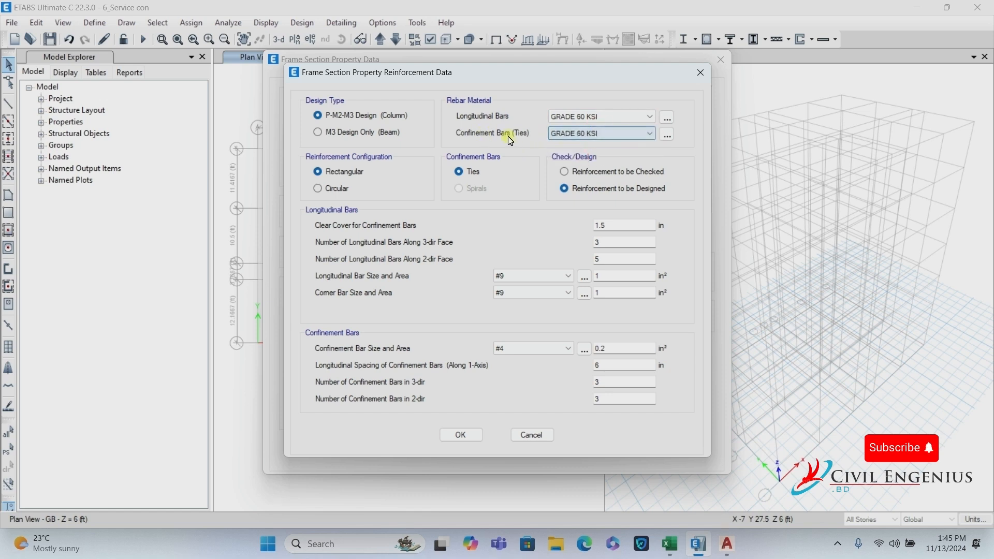
click(593, 115)
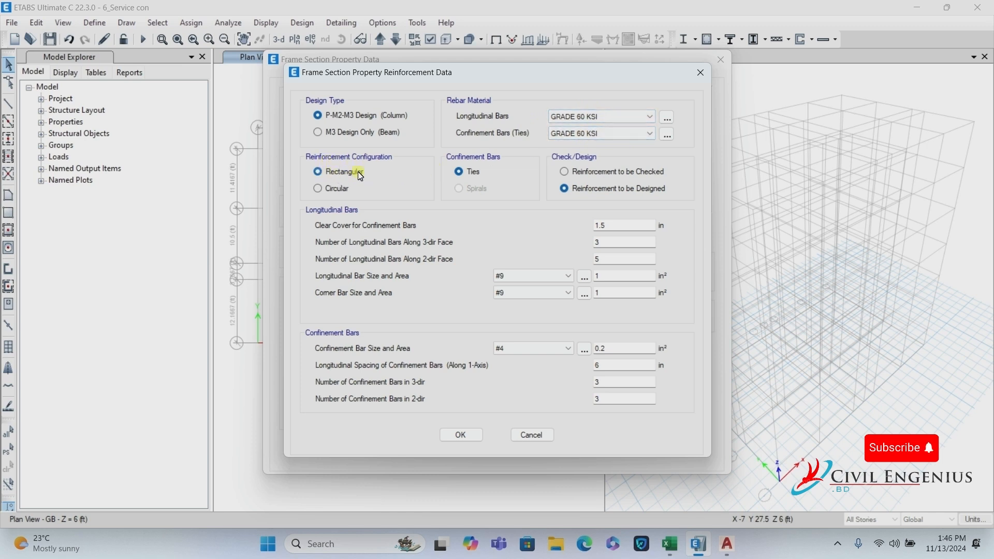
click(318, 191)
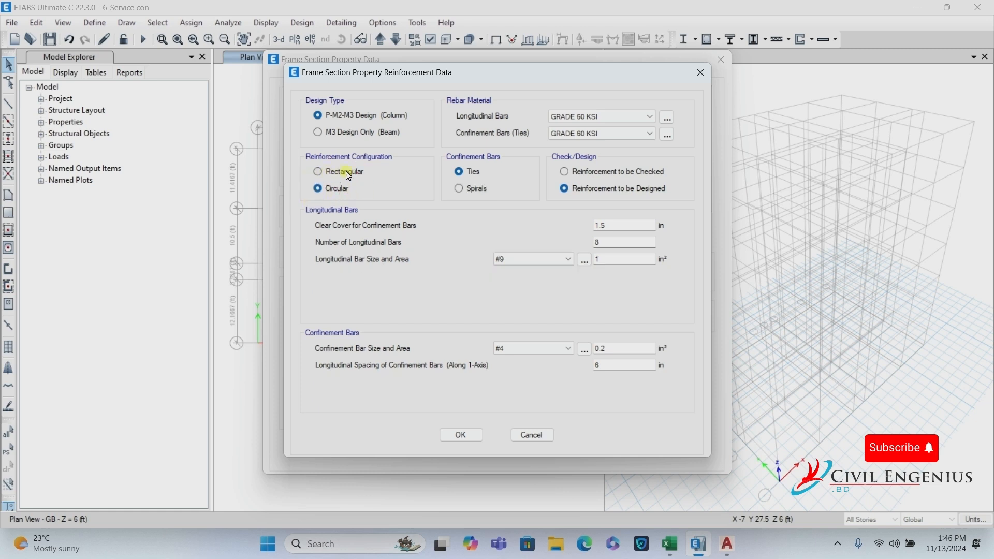
click(348, 174)
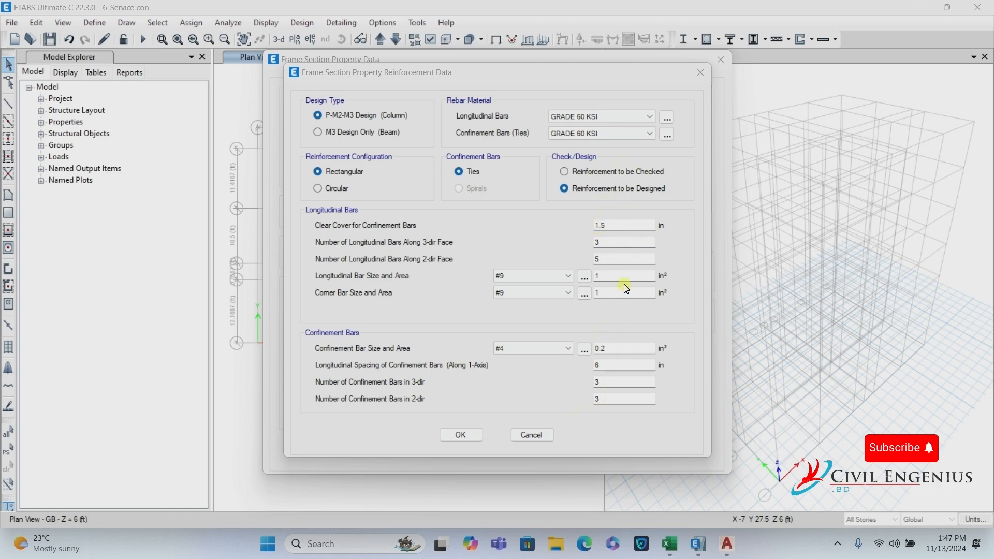
click(472, 439)
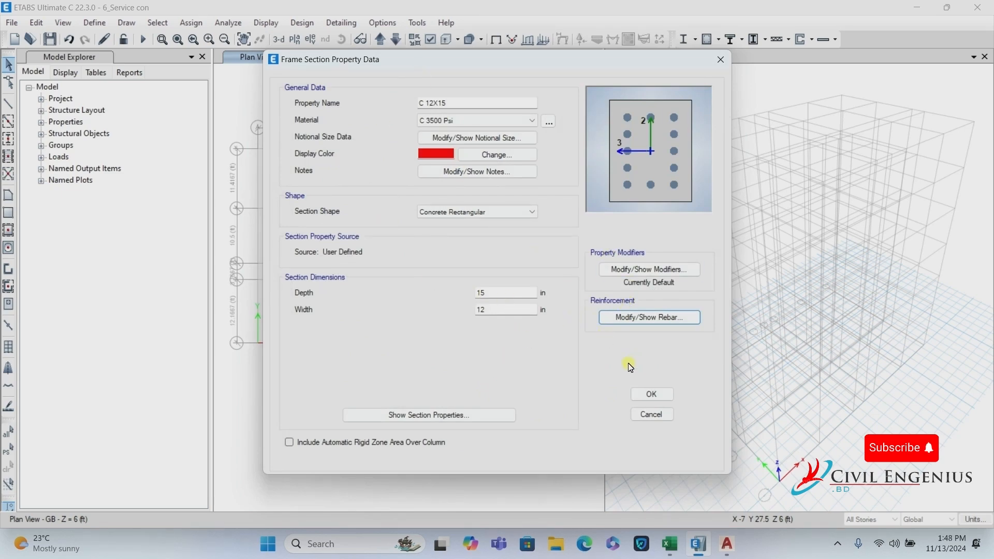
Save C 12X15 and delete the old beam 10x12 section.
click(653, 394)
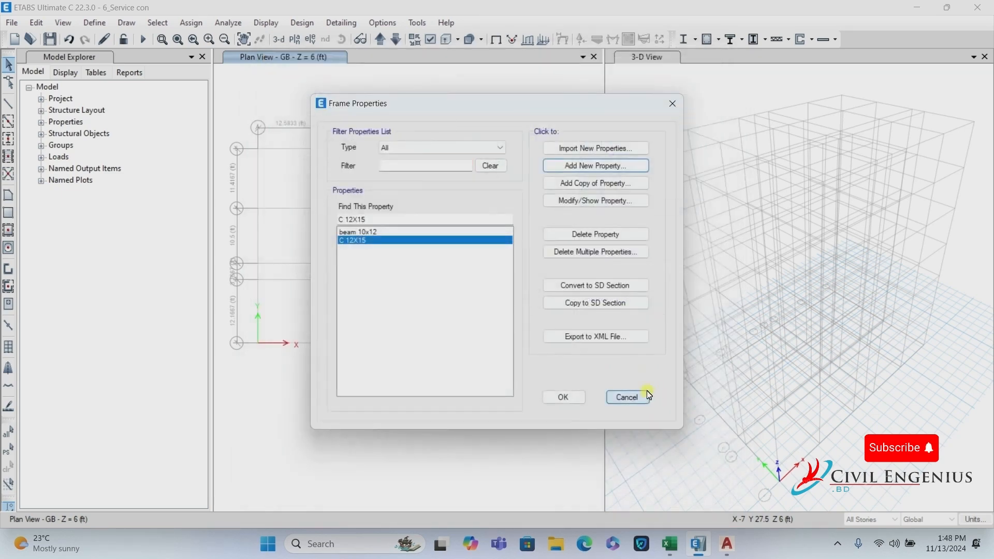
click(378, 232)
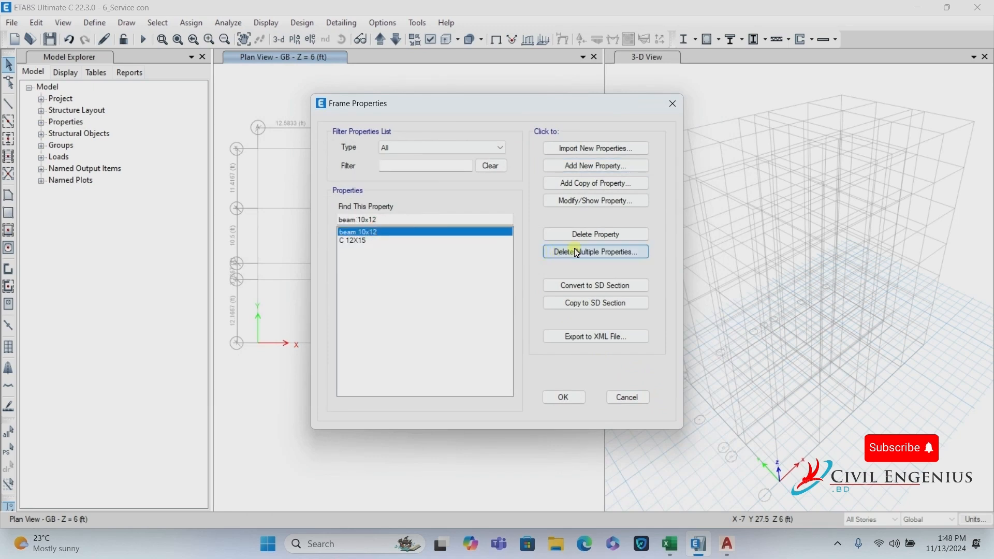
click(576, 233)
click(541, 317)
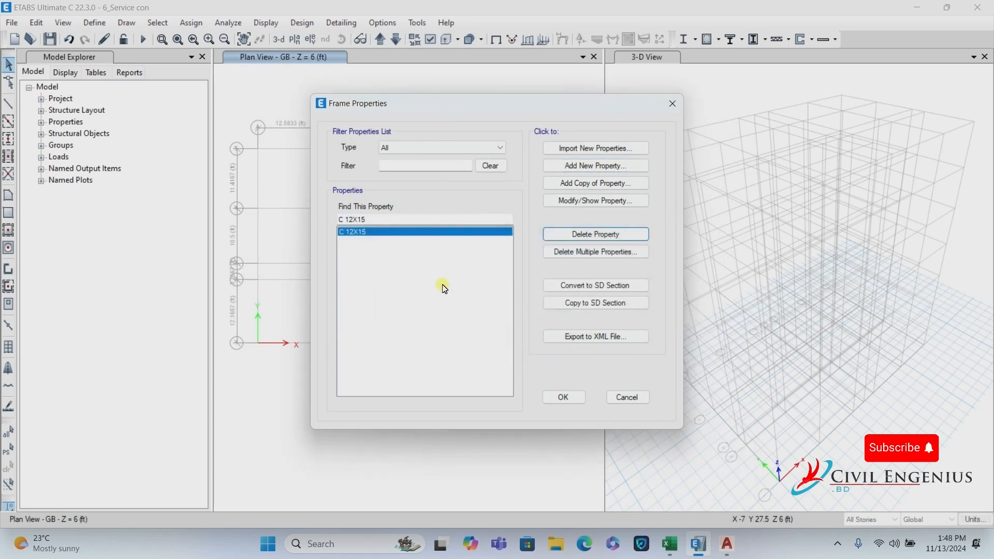
Copy C 12X15 as C 12X18 in C 3500 Psi, editing its depth.
click(574, 185)
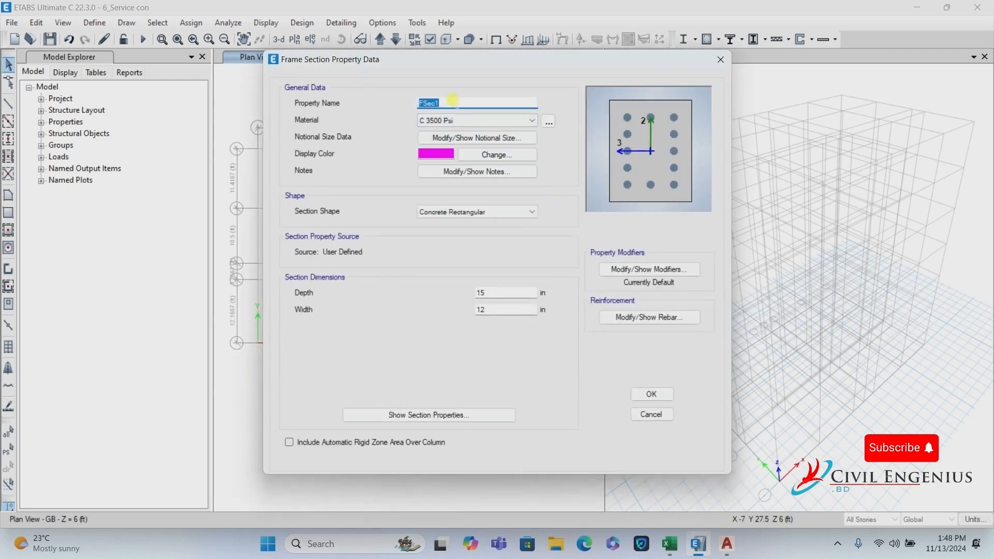
text(C 12X18)
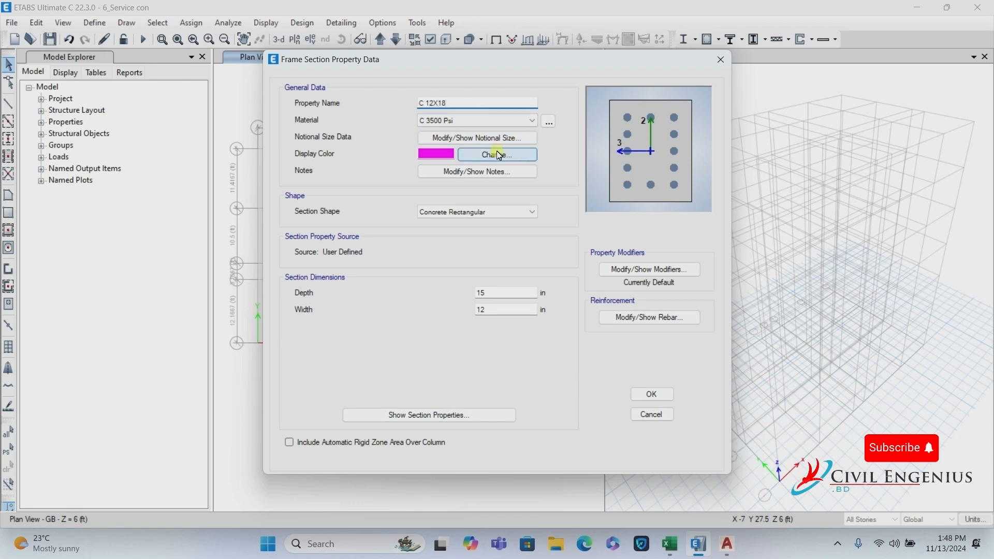
click(496, 121)
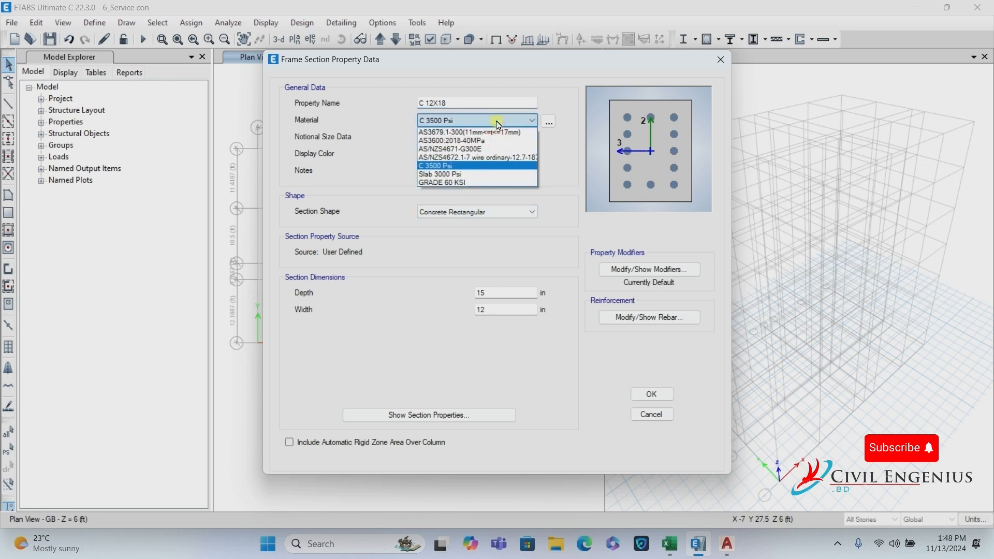
click(433, 167)
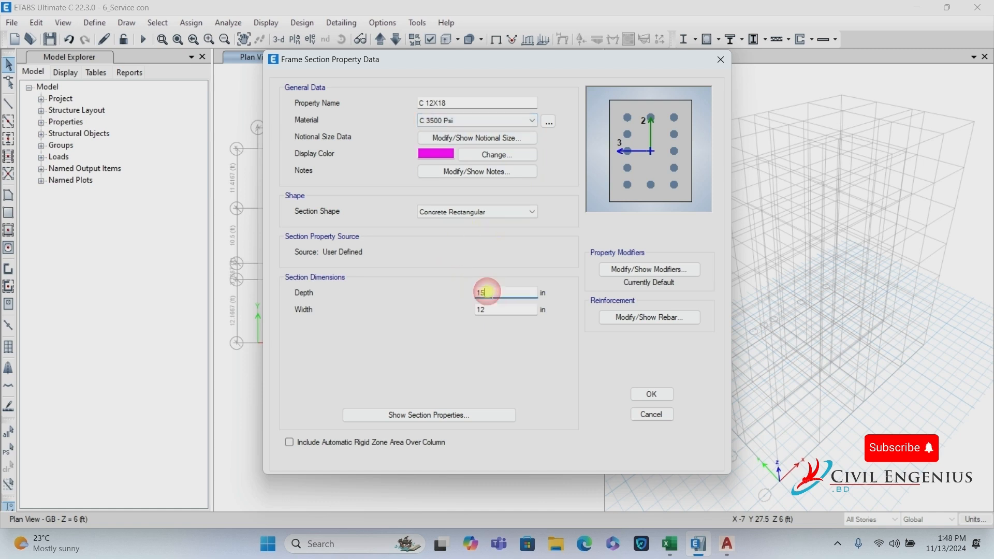
click(482, 292)
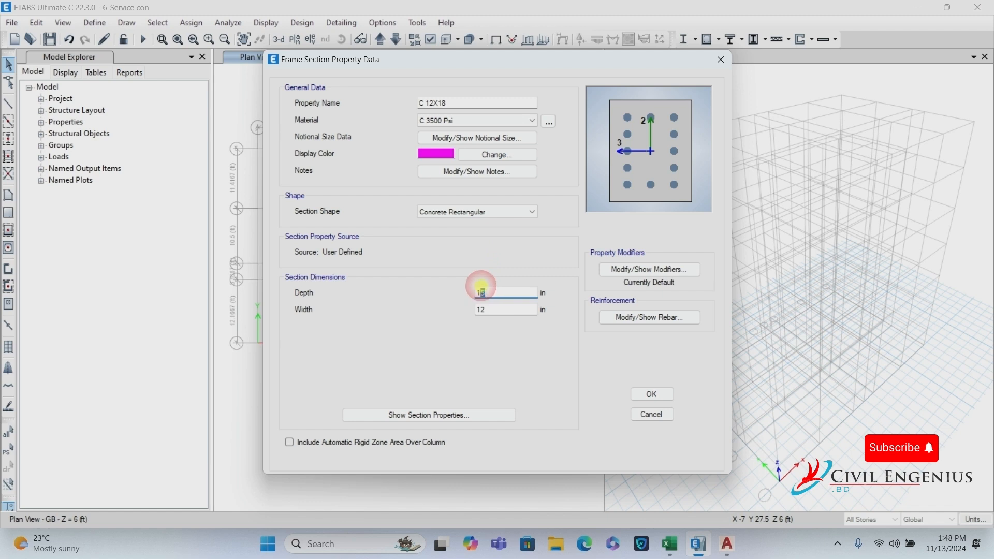
key(shift+Left)
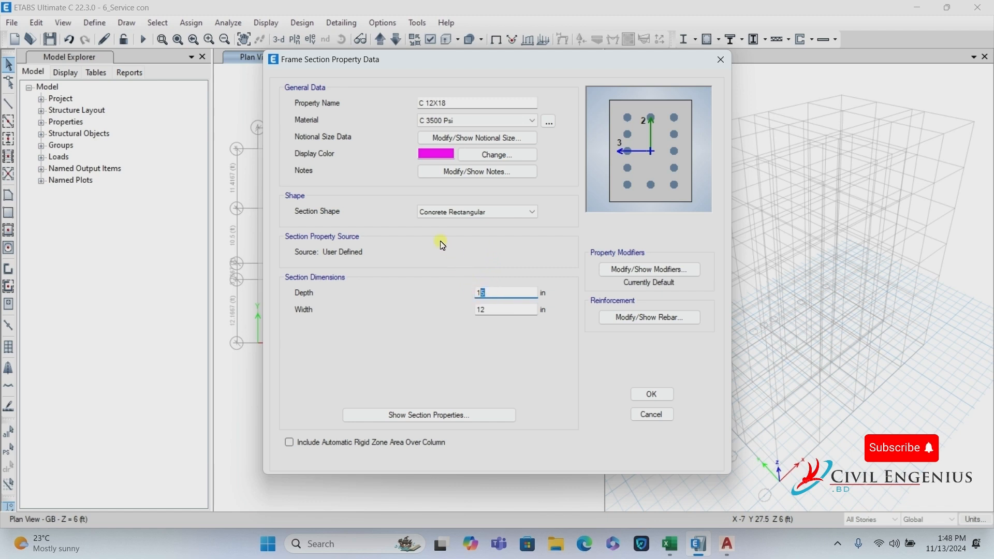
Accept default modifiers and designed rebar for C 12X18 and save it.
click(636, 274)
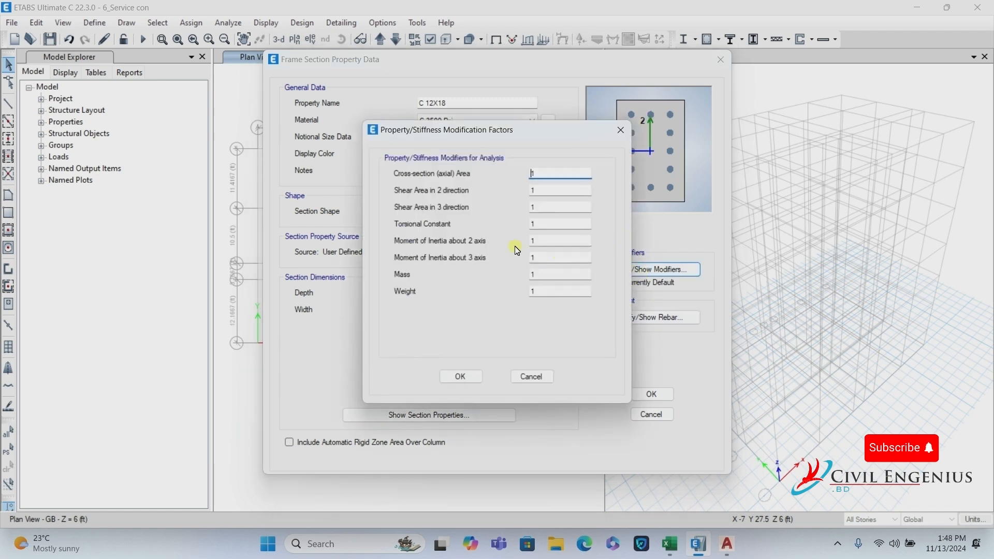
click(458, 376)
click(645, 317)
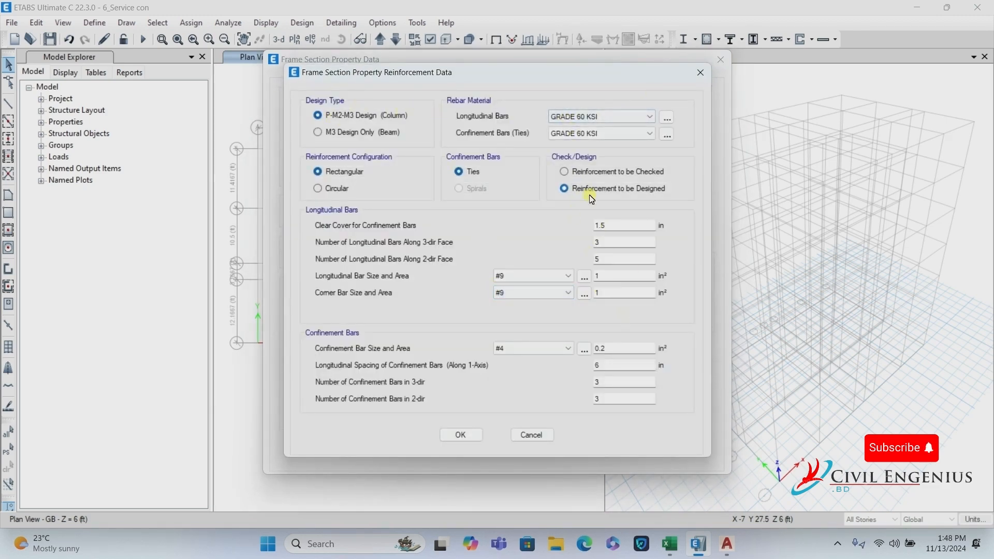
click(462, 435)
click(641, 396)
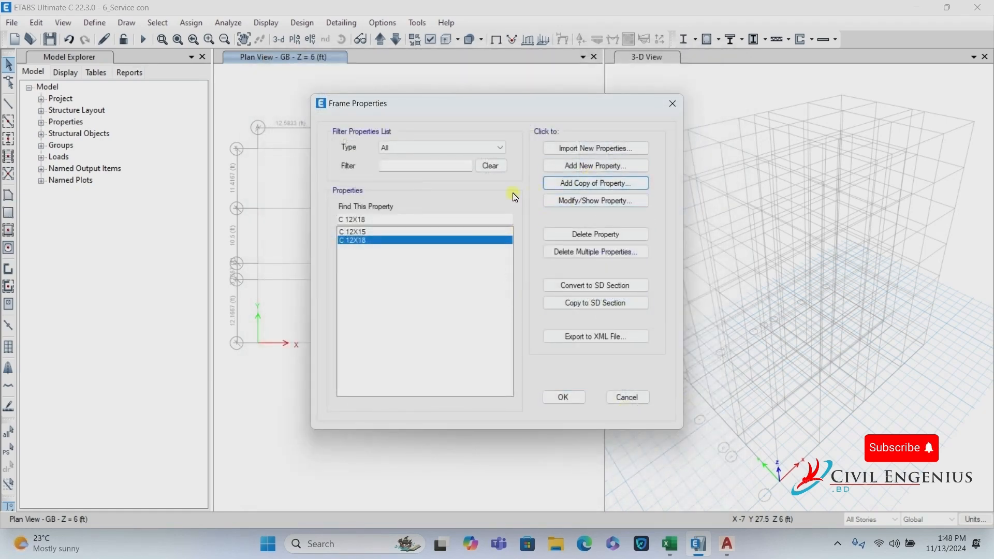
Copy C 12X18 as beam section B 12X15, 15 in deep, keeping C 3500 Psi.
click(604, 183)
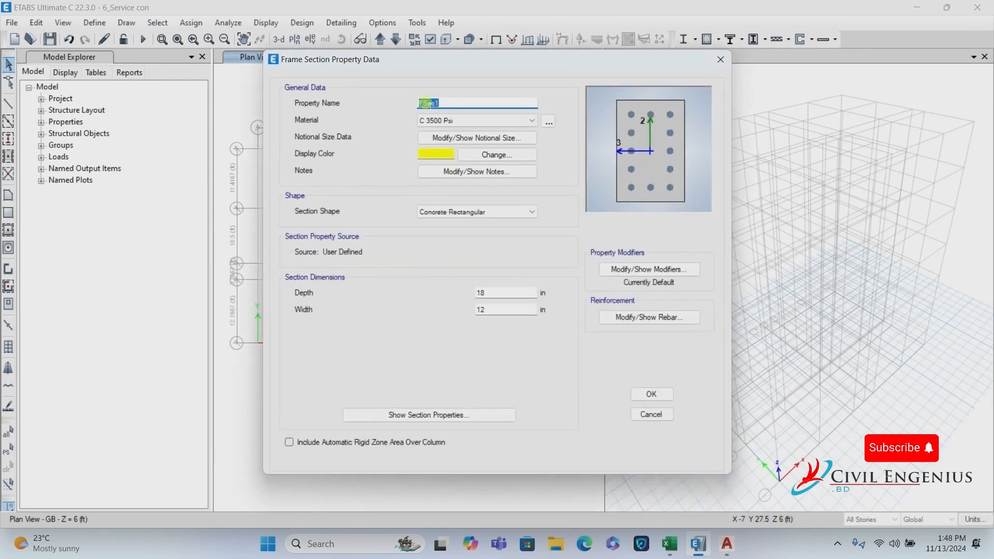
text(B 12X15)
click(484, 291)
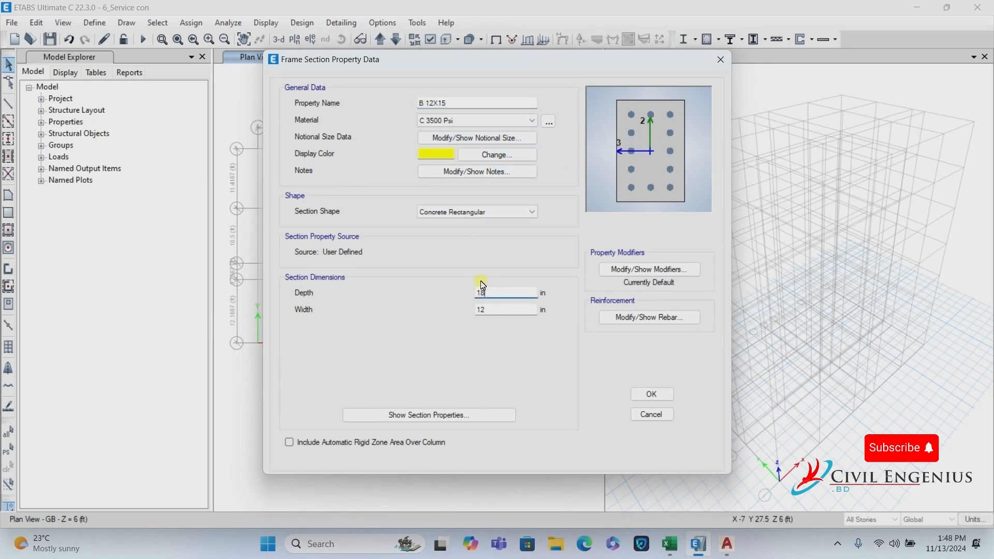
text(5)
click(452, 121)
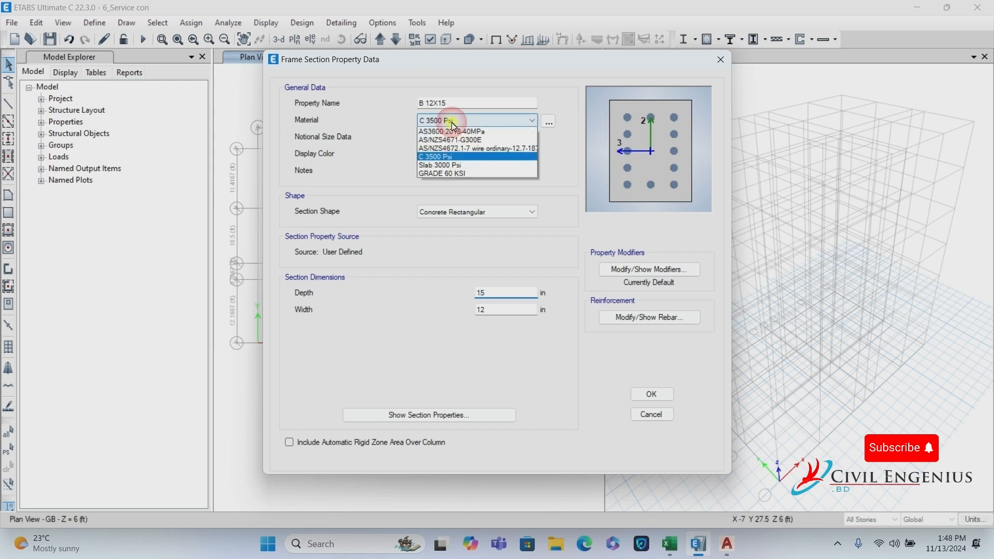
click(440, 167)
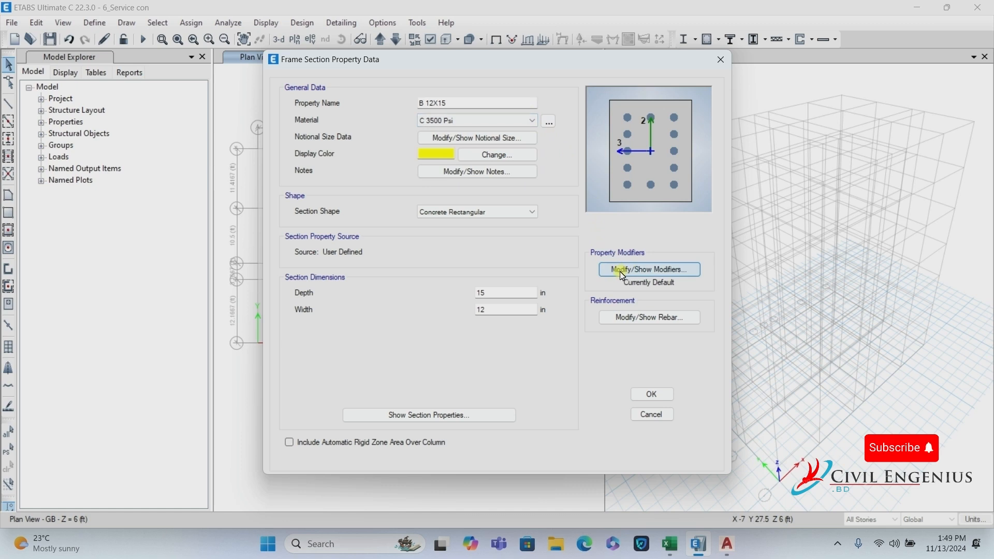
Set the B 12X15 torsion, I22 and I33 stiffness modifiers to 0.50.
click(663, 274)
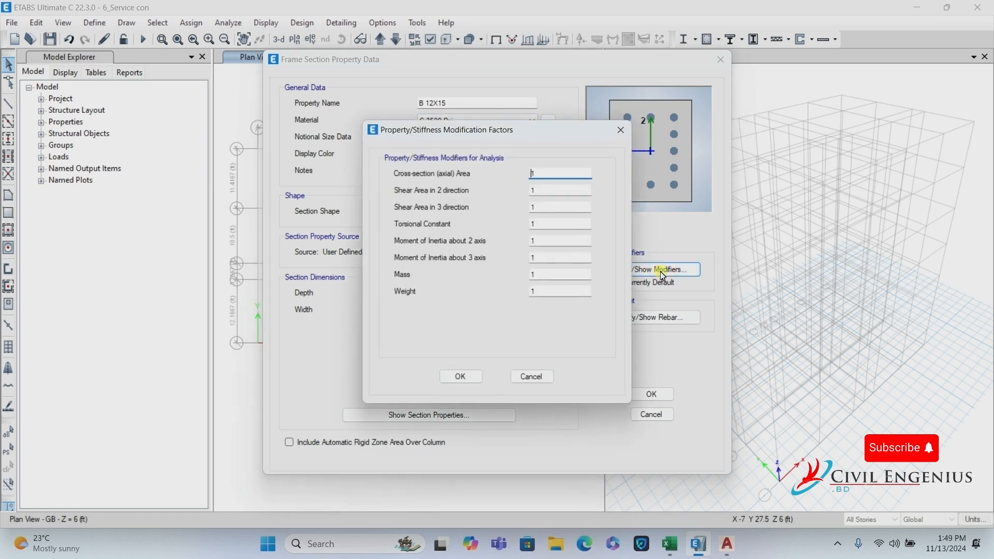
click(536, 224)
text(0.50)
drag(566, 227, 454, 223)
key(ctrl+c)
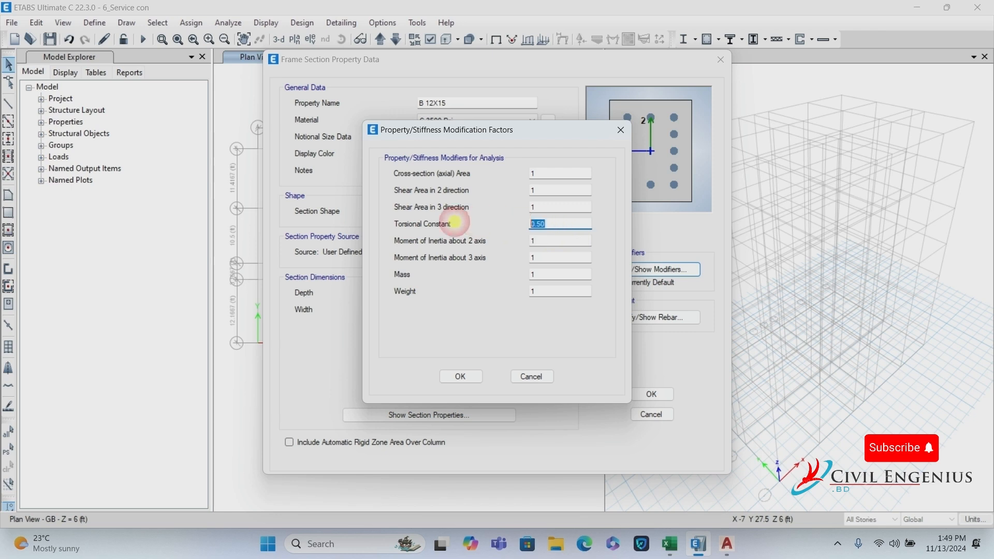
click(541, 240)
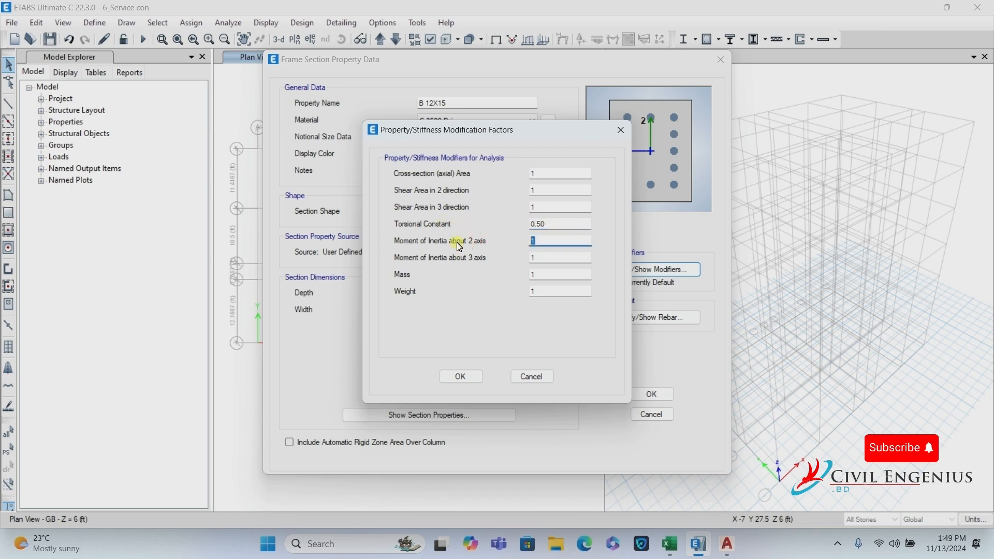
key(ctrl+v)
drag(537, 258, 431, 258)
key(ctrl+v)
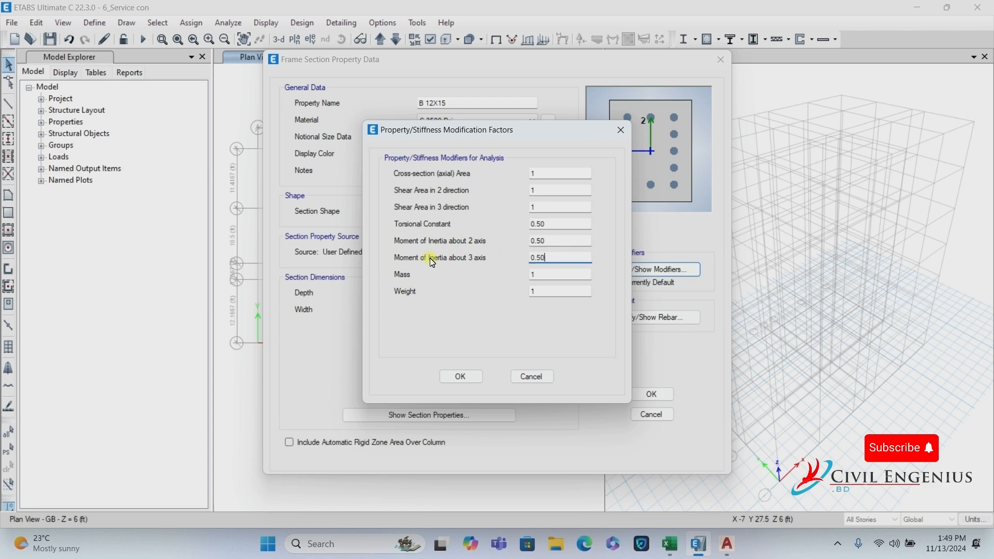
click(471, 376)
Make B 12X15 an M3 Design Only beam with 2.5 in cover, and save it.
click(664, 318)
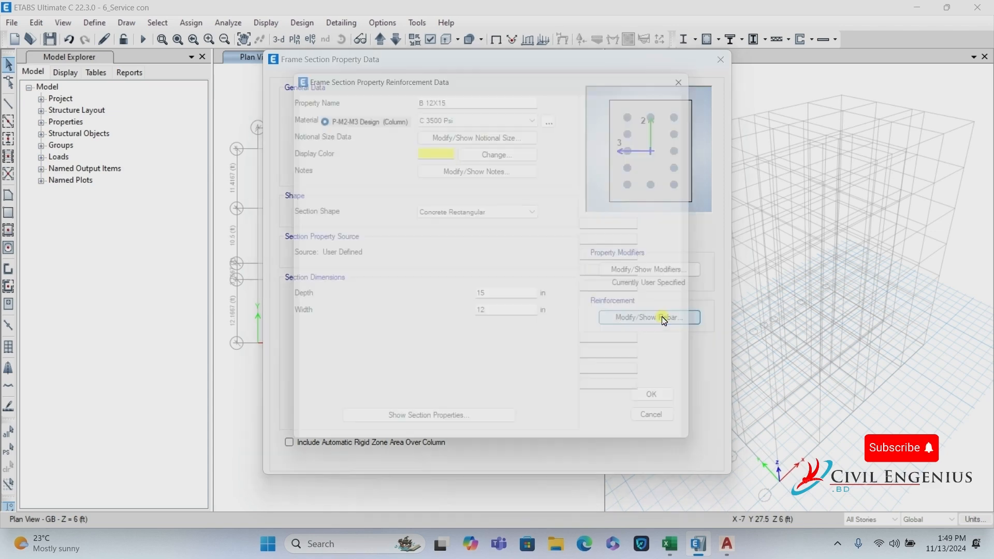
click(332, 133)
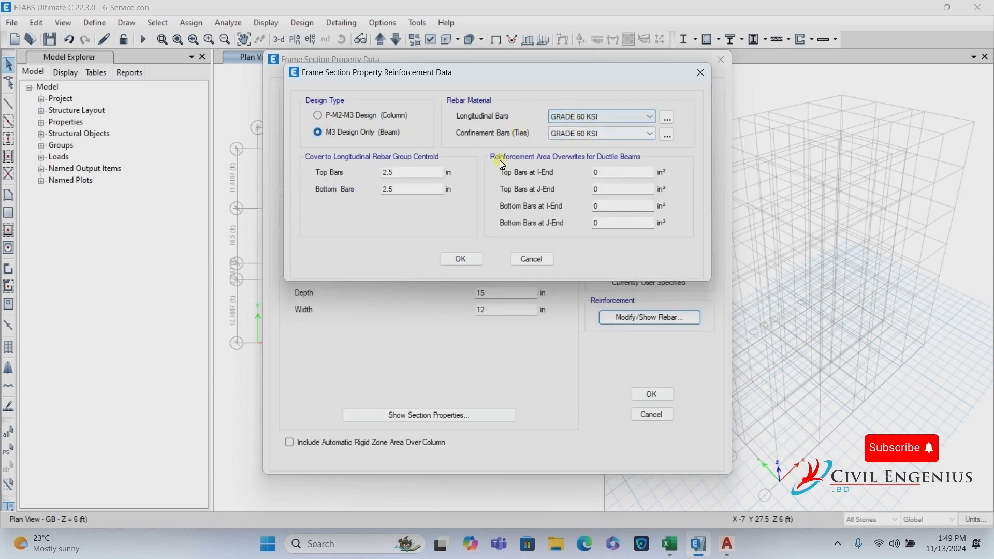
drag(401, 172, 360, 181)
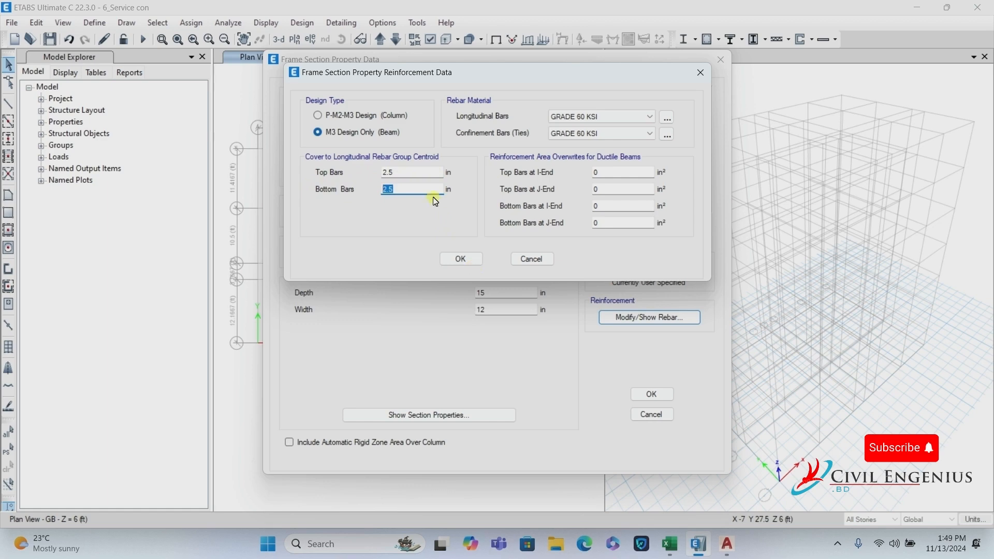
click(458, 259)
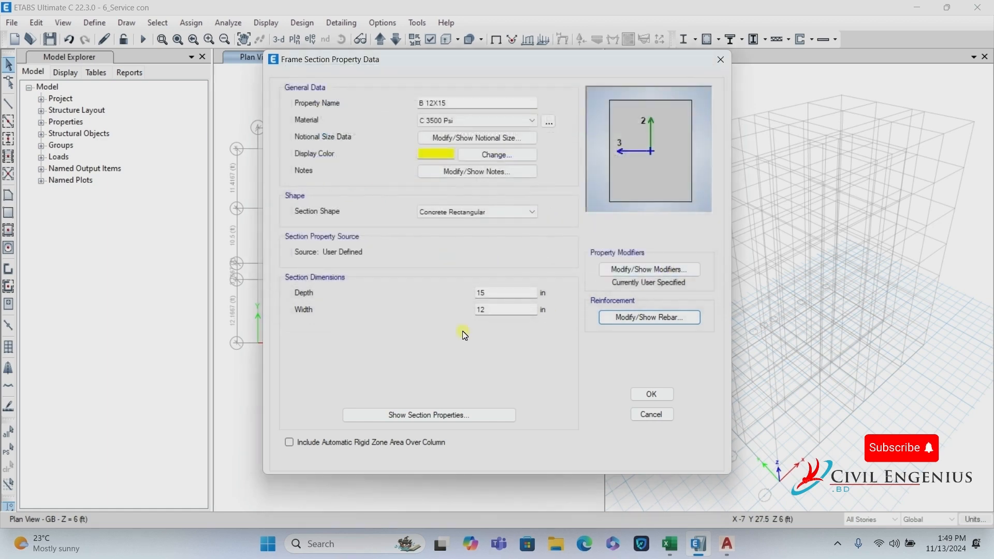
click(653, 395)
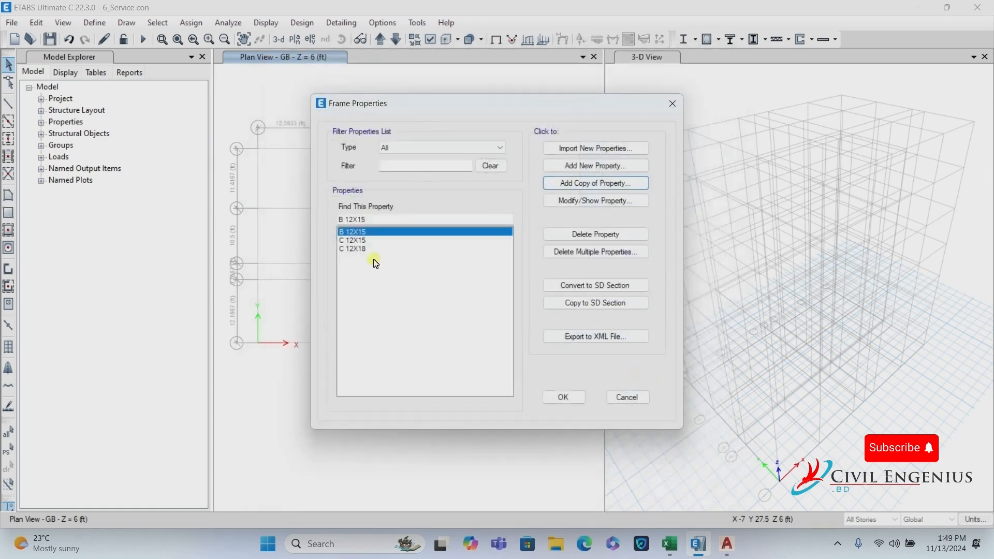
Add a copy of the beam named B 12X18 with depth 18.
click(582, 184)
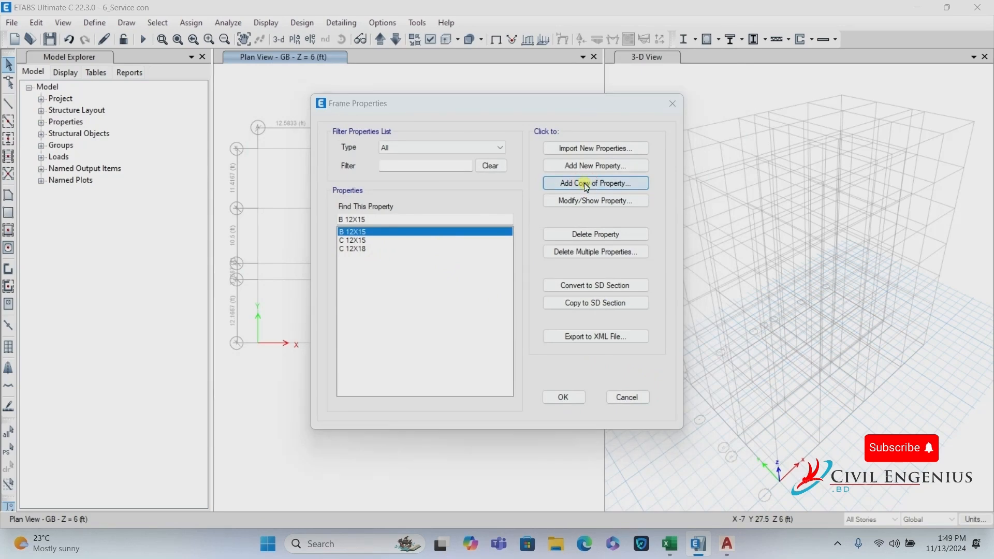
text(B 12)
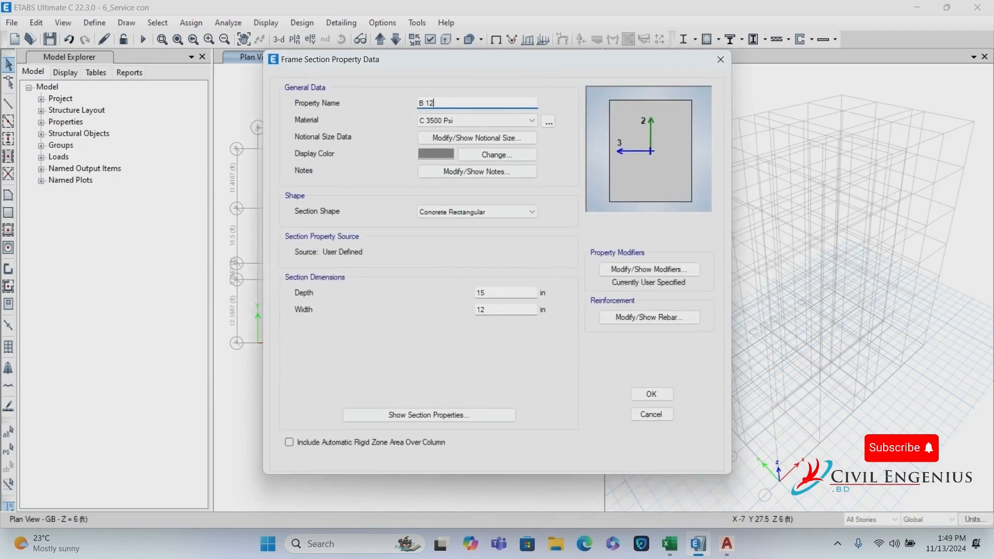
text(X18)
click(485, 292)
key(BackSpace)
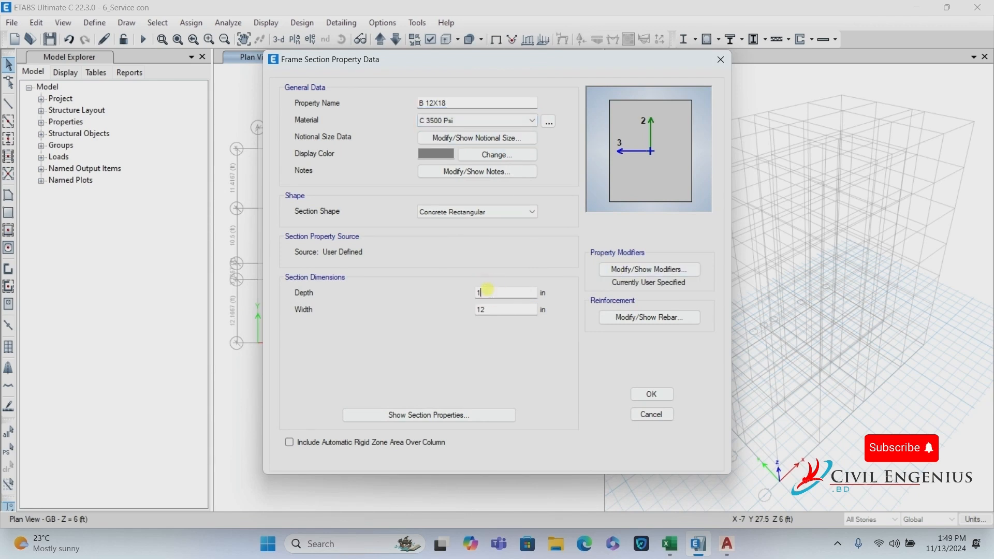
text(8)
click(660, 396)
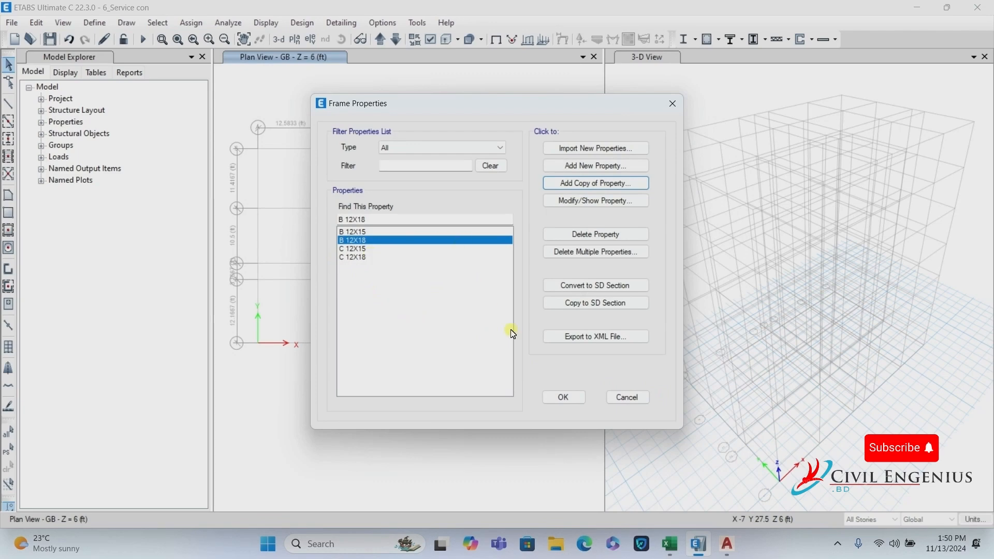
Close Frame Properties and review the Column, Beam and Wall modifier rows in Excel.
click(564, 397)
click(670, 544)
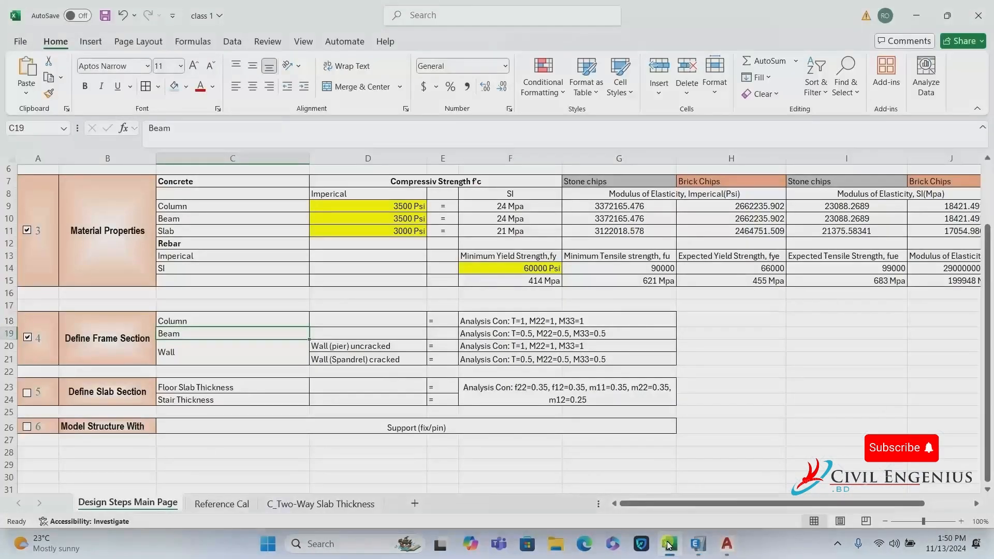
click(197, 318)
click(196, 340)
click(196, 356)
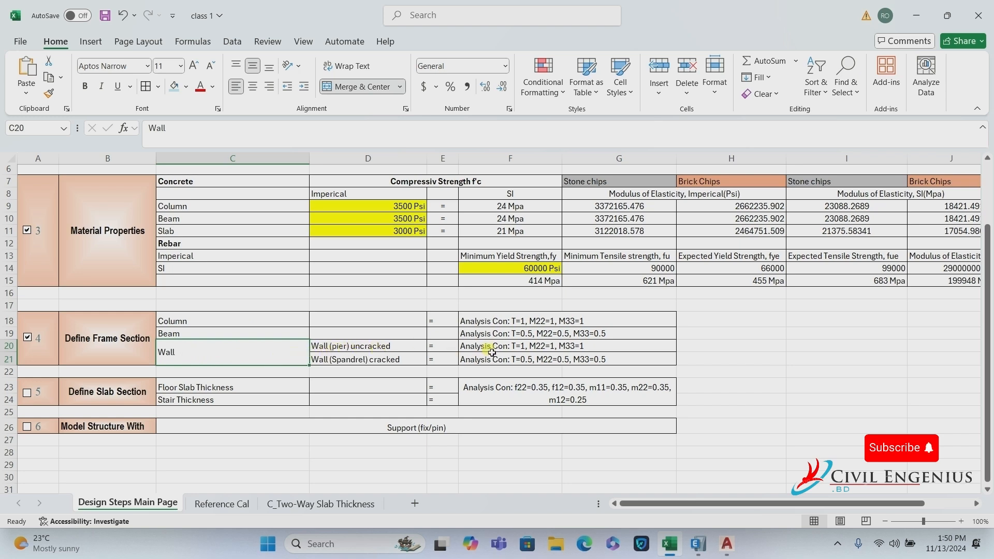
Read the uncracked wall pier and cracked spandrel modifier values in the Wall rows.
click(570, 346)
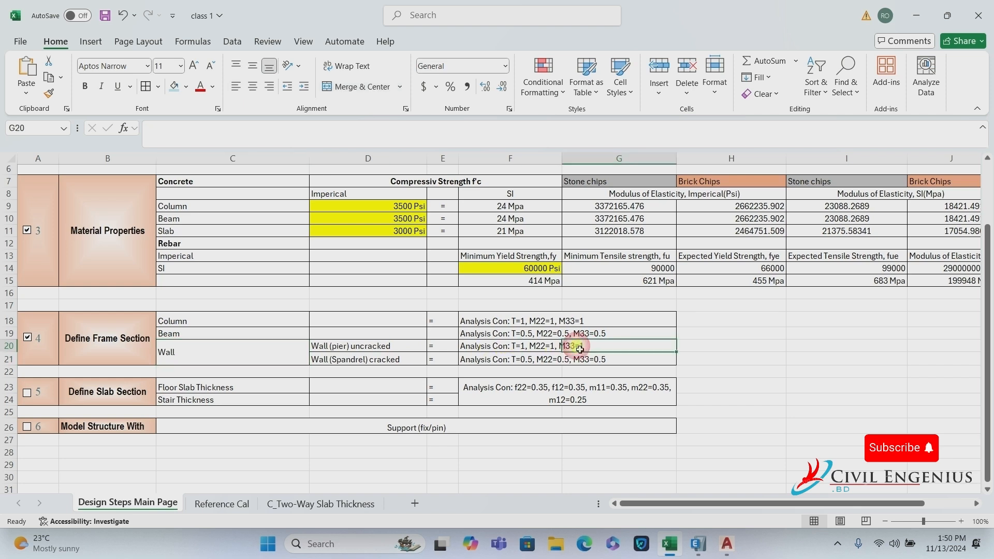
click(512, 351)
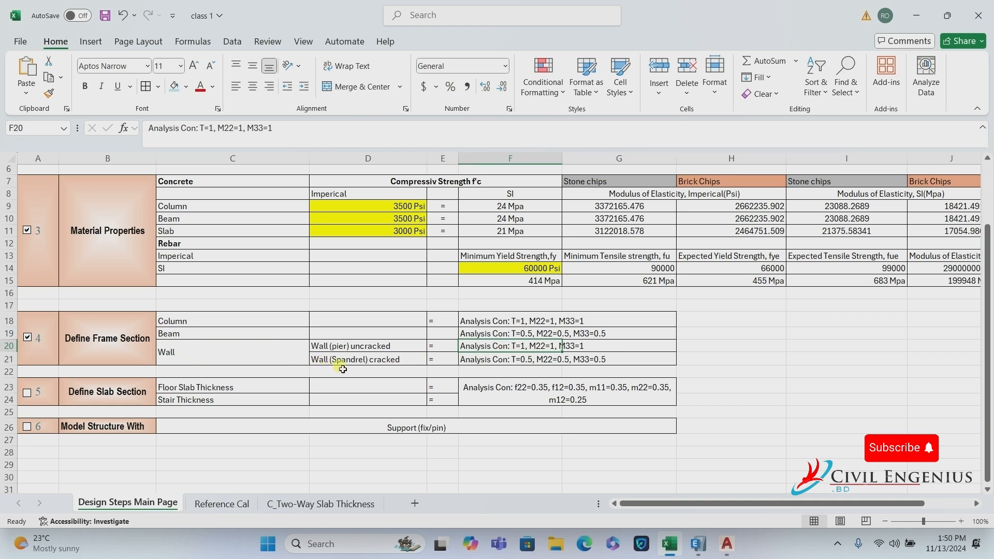
click(389, 361)
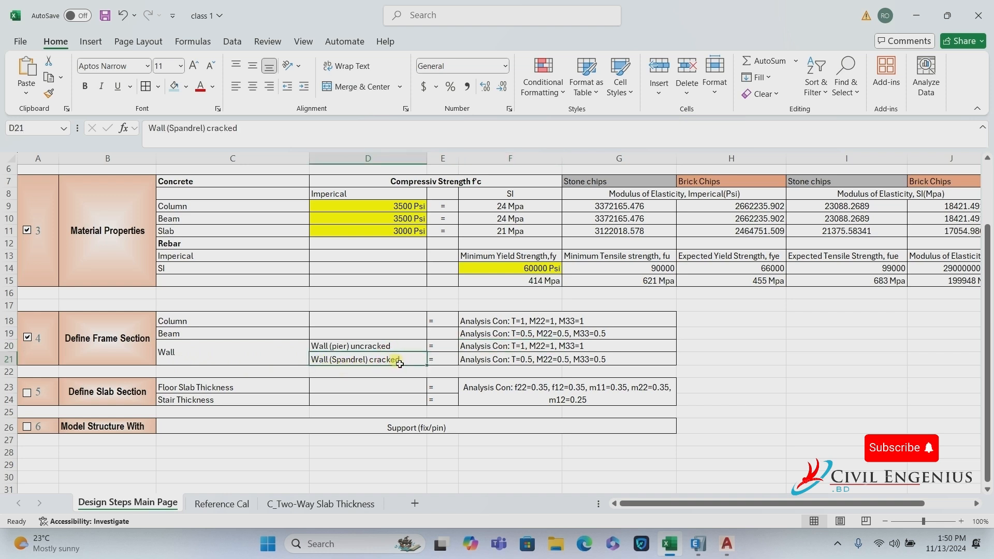
click(547, 362)
click(602, 366)
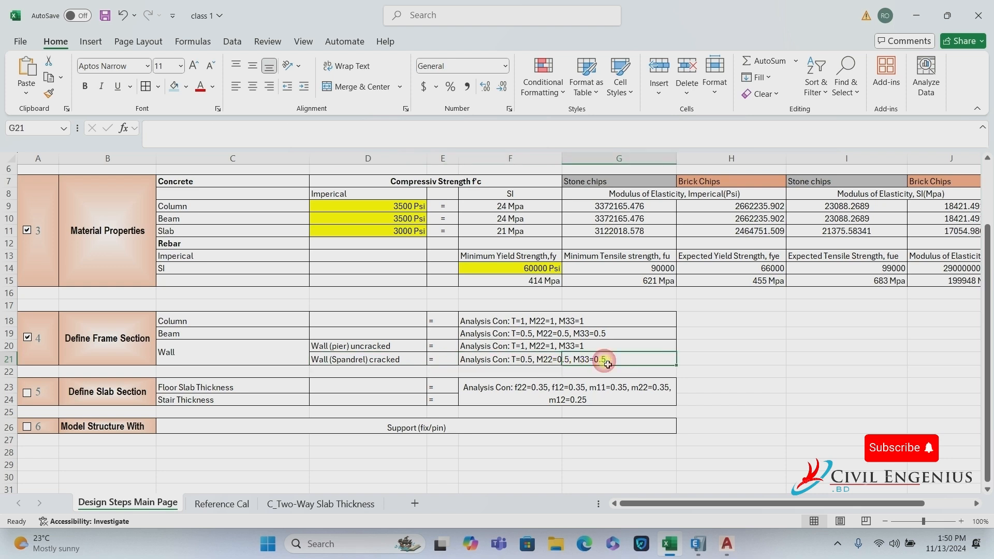
click(235, 358)
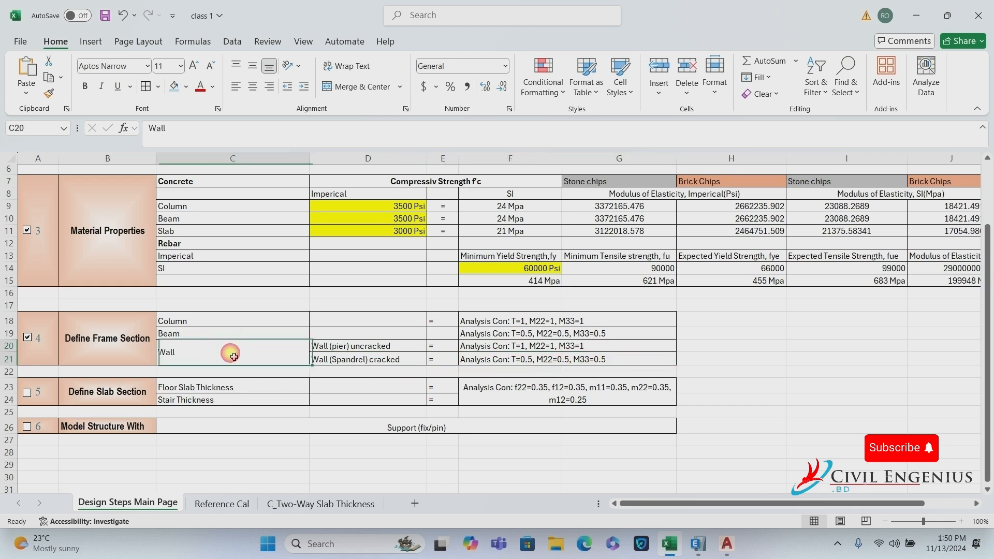
click(727, 544)
Zoom out to show the whole plan - Copy.dwg Layout2 sheet with grid, walls and stair.
scroll(454, 309, down, 2)
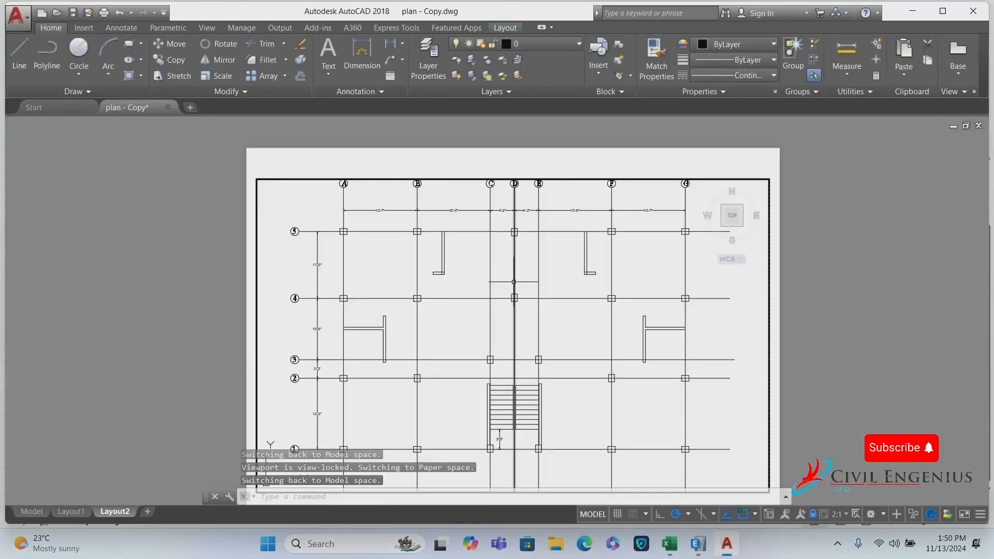
scroll(567, 234, down, 1)
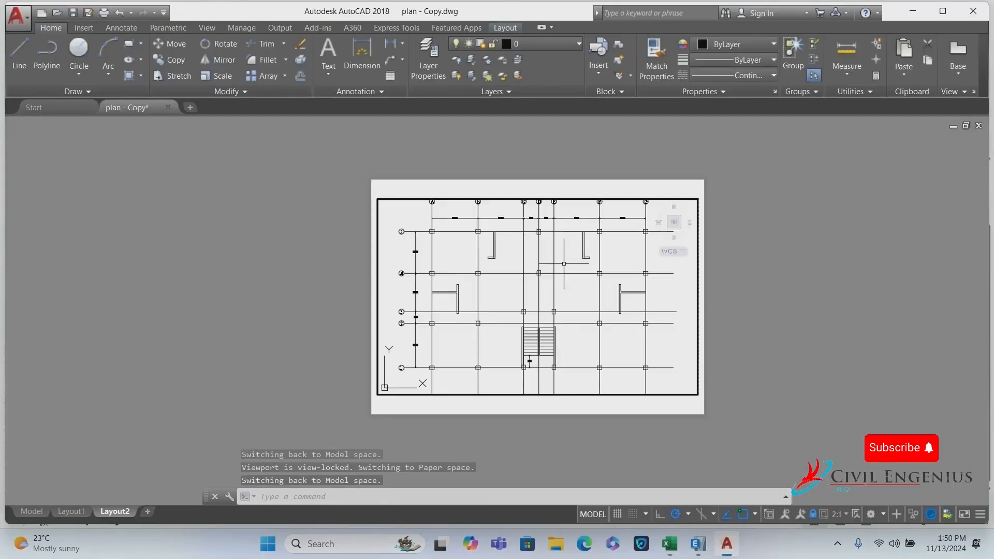
scroll(538, 339, up, 1)
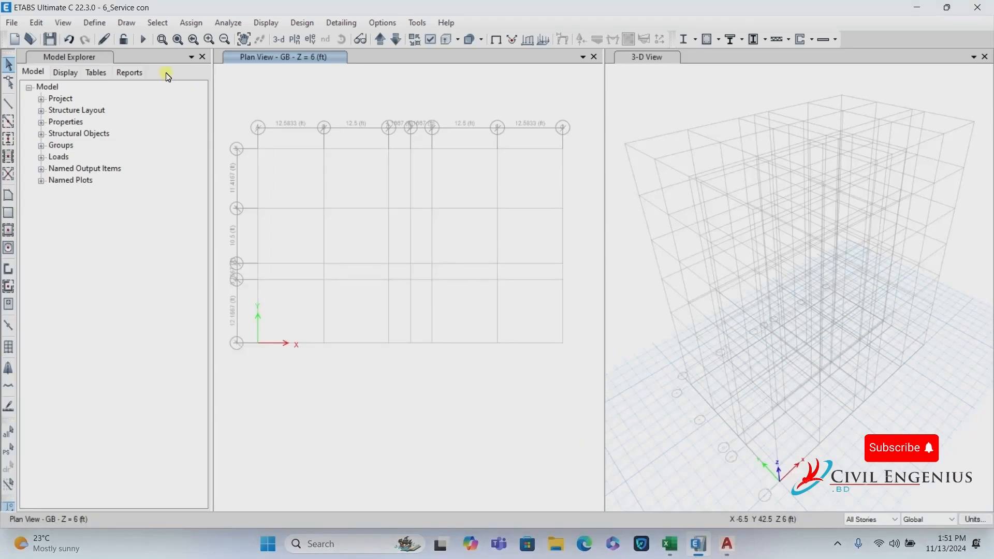
Rename Wall1 to Wall 8 with Slab 3000 Psi material, Shell-Thick modelling and 8 in thickness.
click(95, 22)
mouse_move(118, 60)
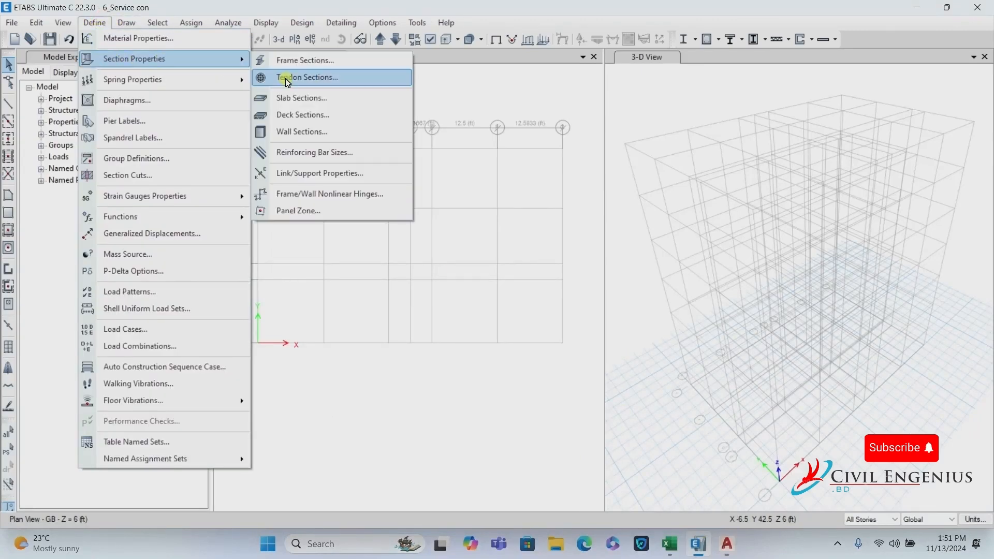
click(312, 129)
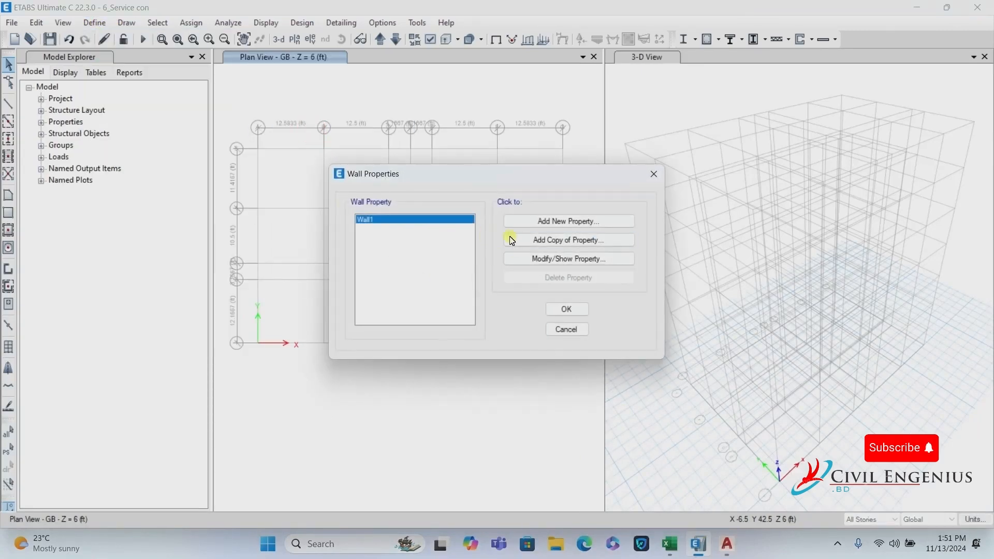
click(549, 258)
click(518, 161)
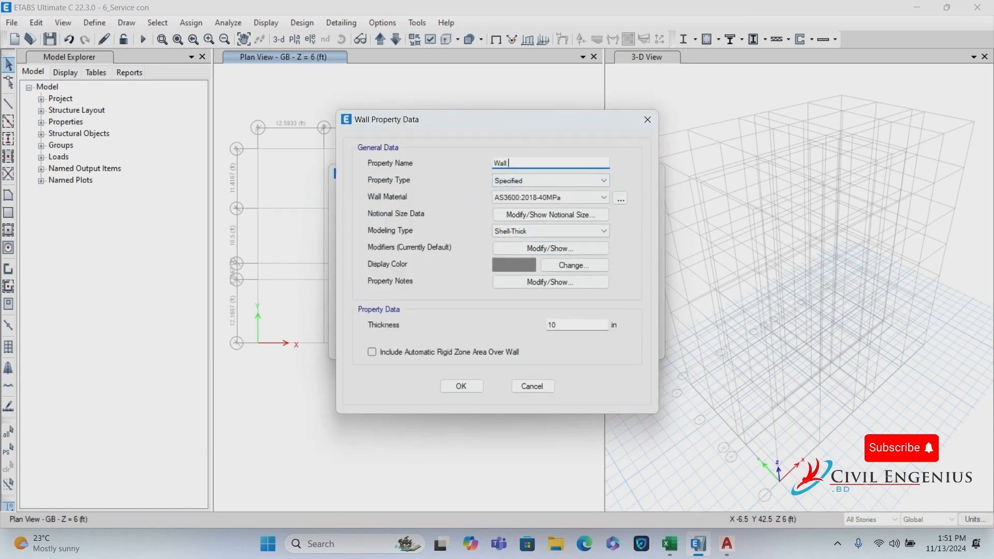
text(8)
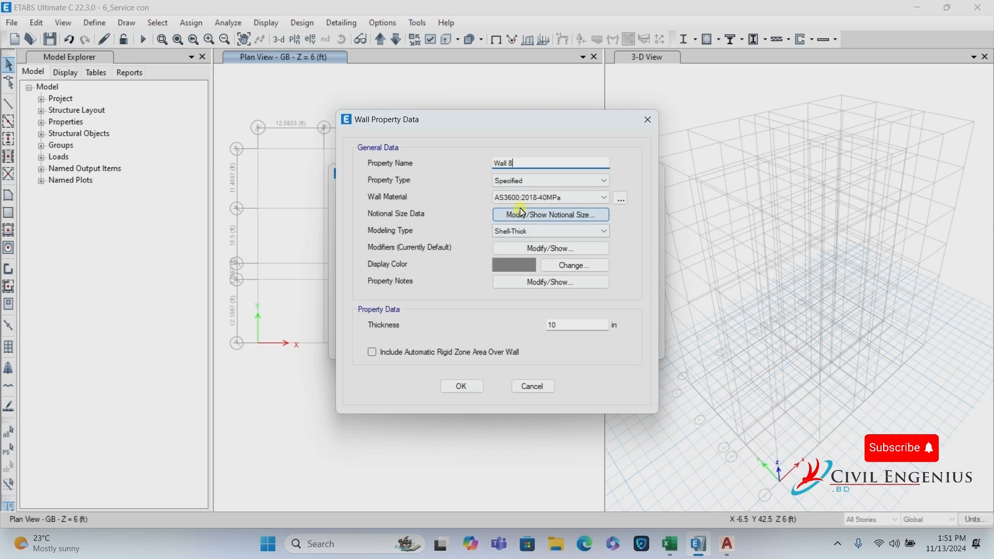
click(529, 197)
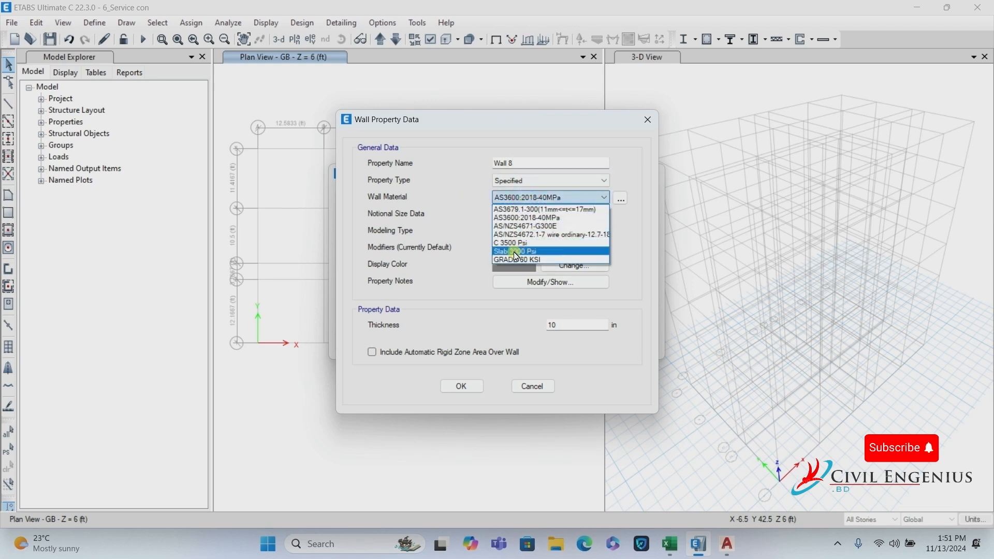
click(513, 255)
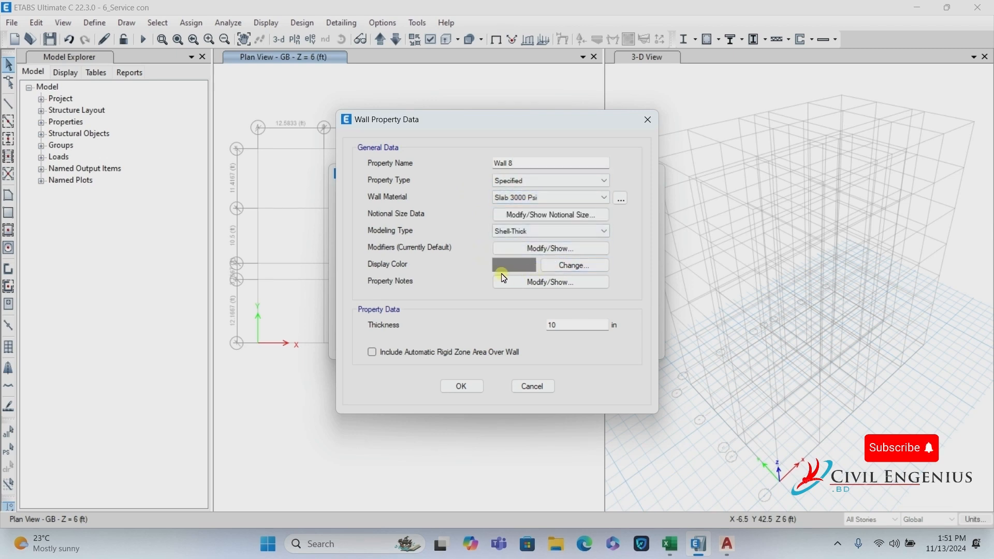
click(544, 236)
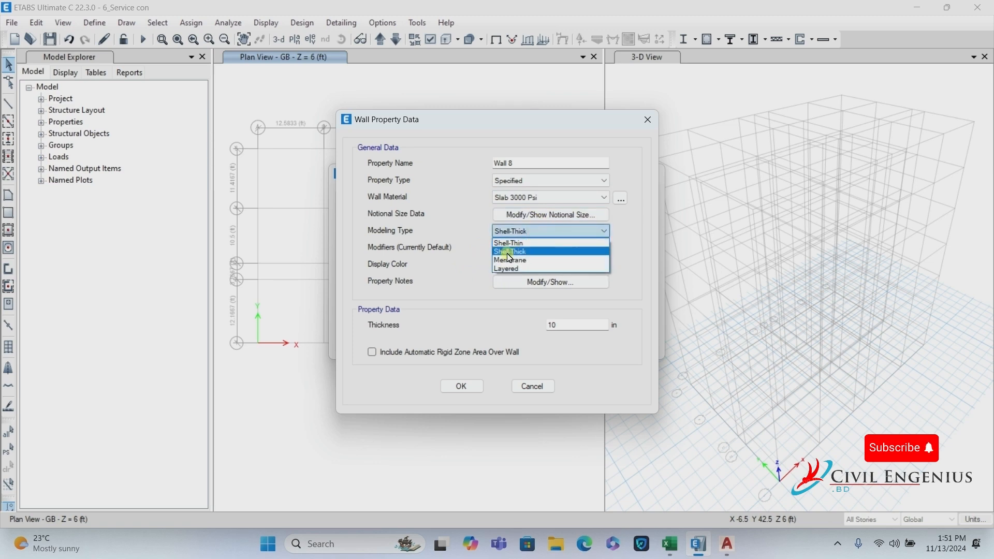
click(520, 251)
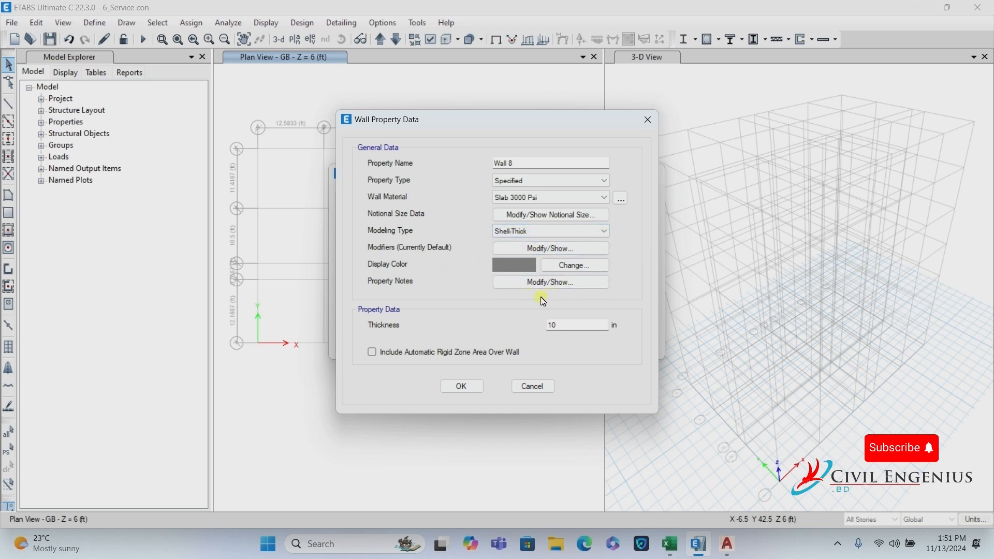
double_click(564, 325)
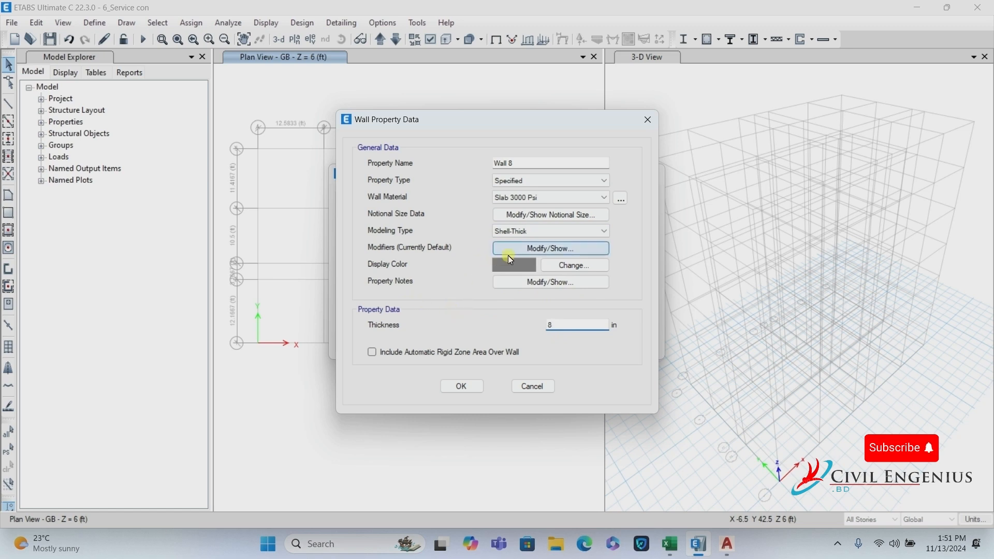
Review the Wall 8 stiffness modifiers, leaving all at 1, and save the section.
click(554, 250)
click(538, 224)
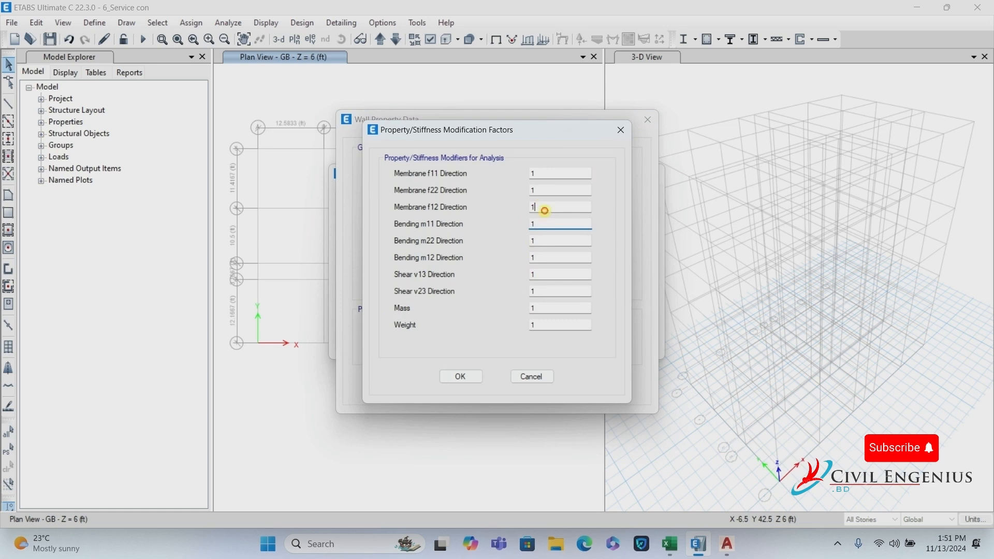
click(540, 208)
click(538, 241)
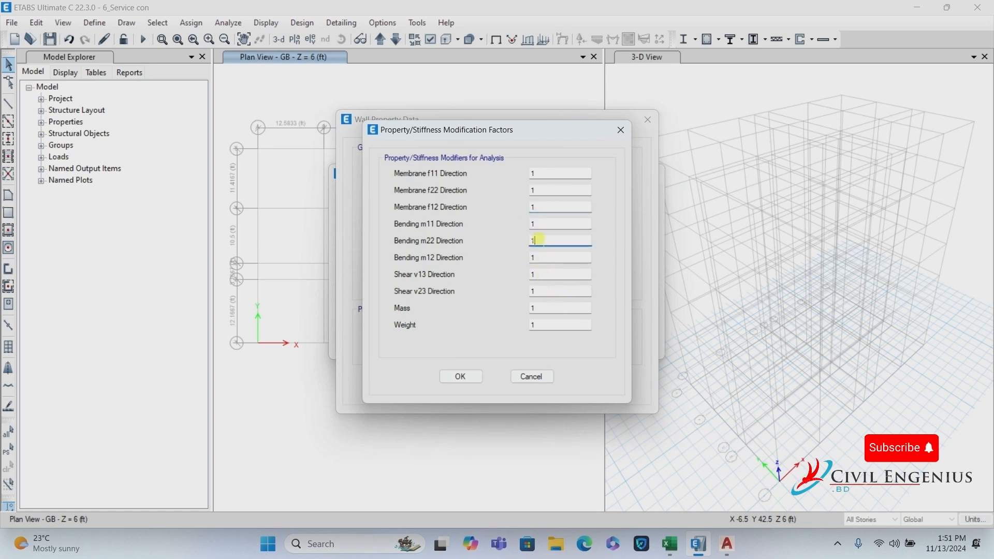
click(542, 224)
click(540, 207)
click(543, 324)
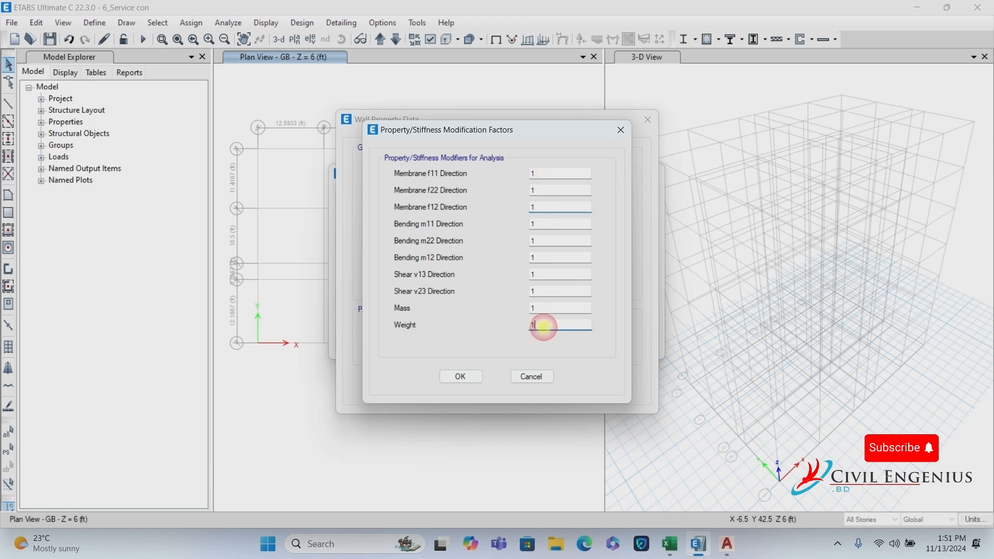
click(472, 378)
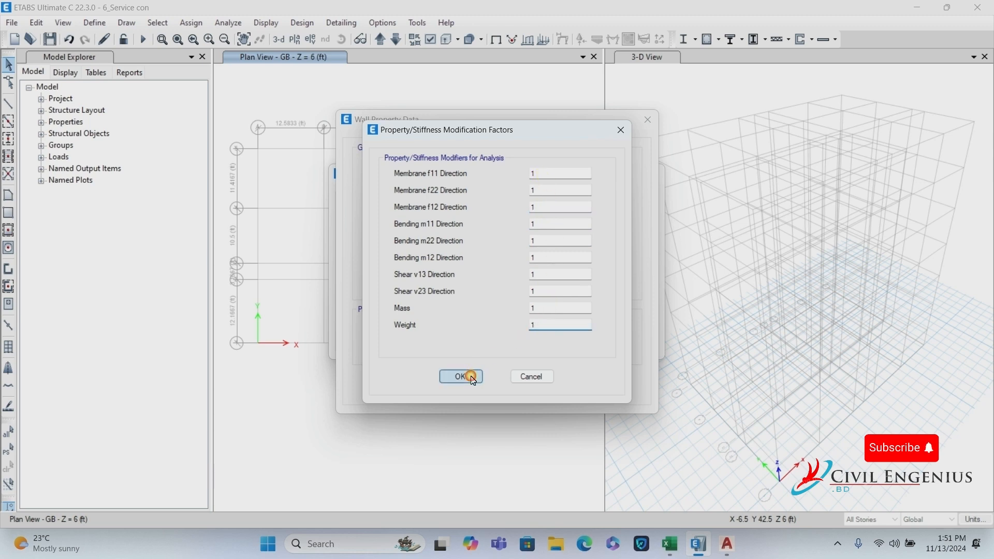
click(462, 386)
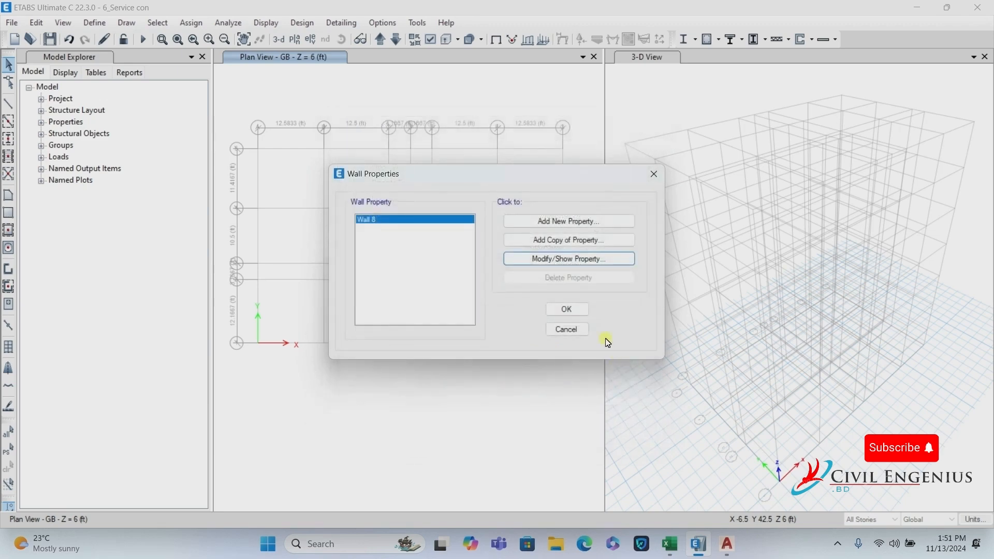
click(570, 309)
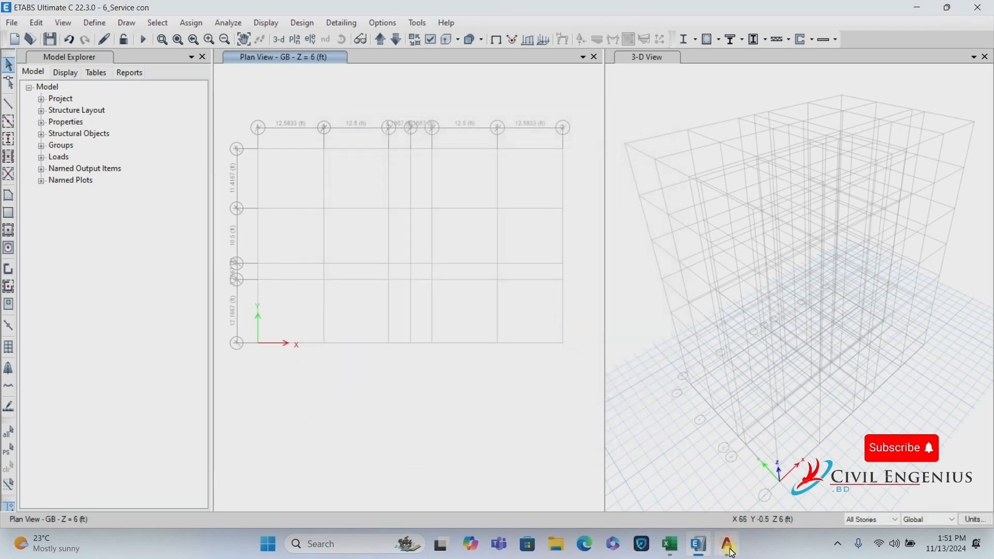
mouse_move(732, 554)
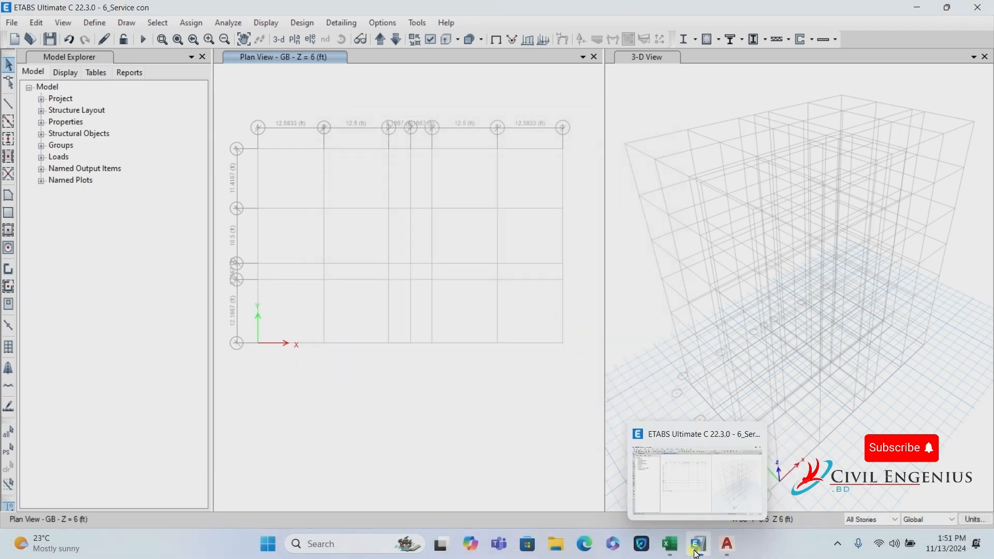
Tick step 5 Define Slab Section in the Excel checklist and review the slab and stair thicknesses.
click(669, 545)
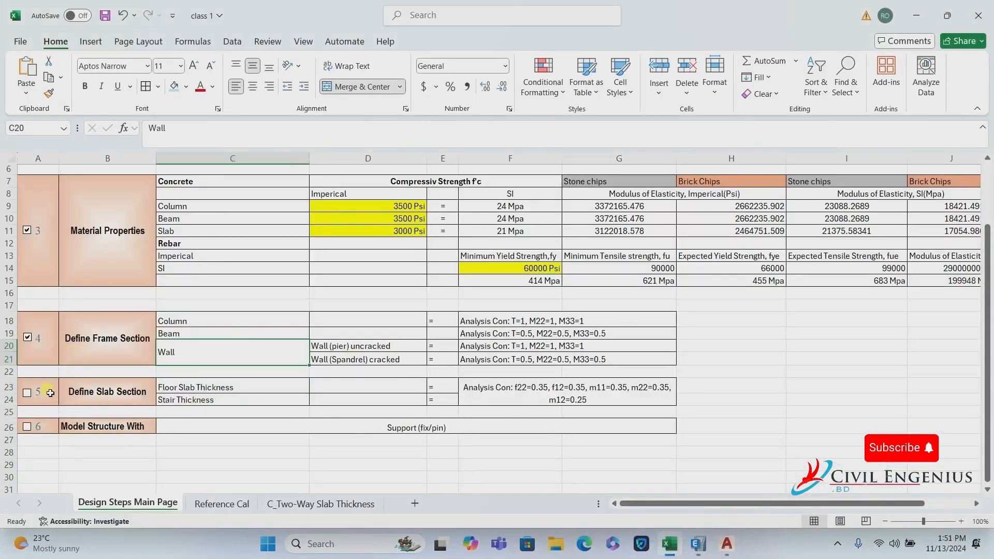
click(27, 392)
click(256, 388)
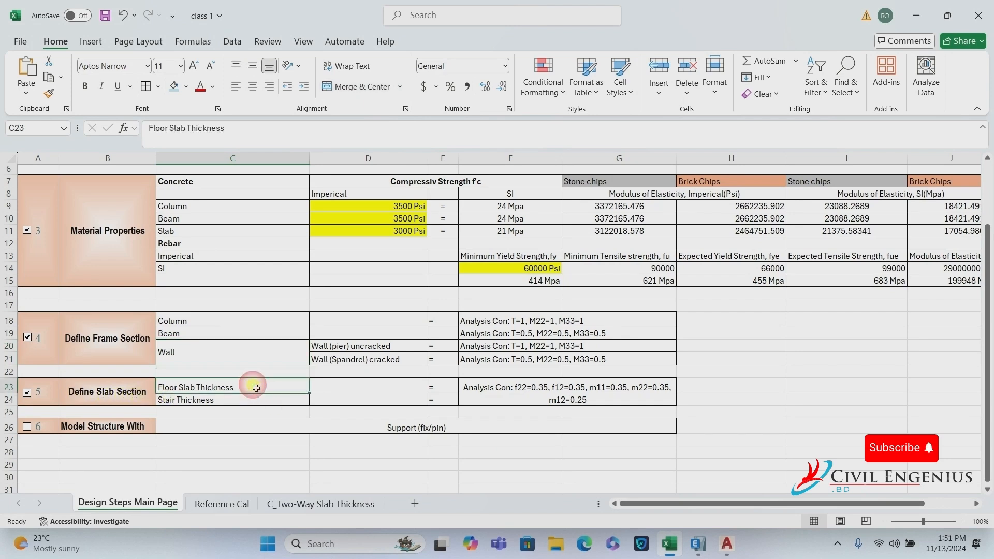
click(209, 402)
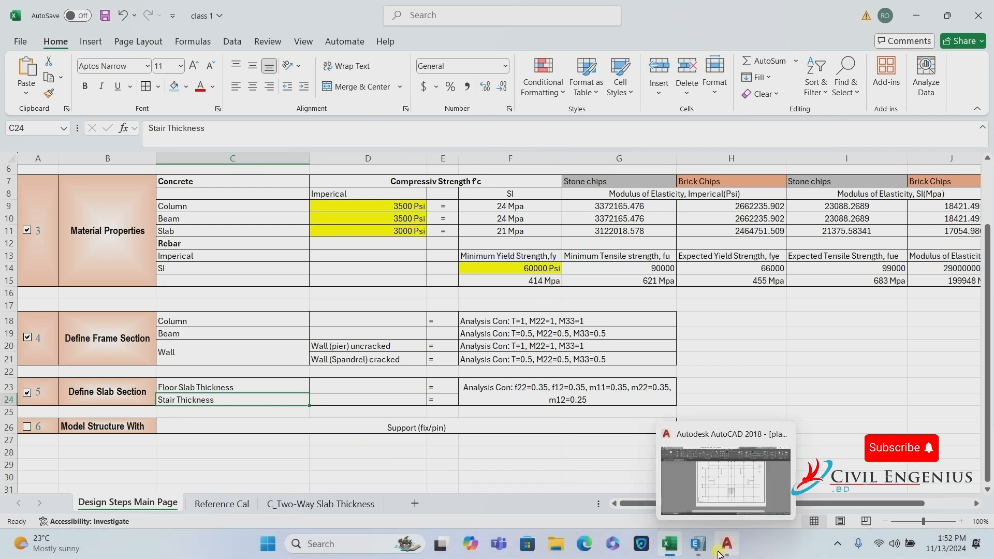
click(698, 551)
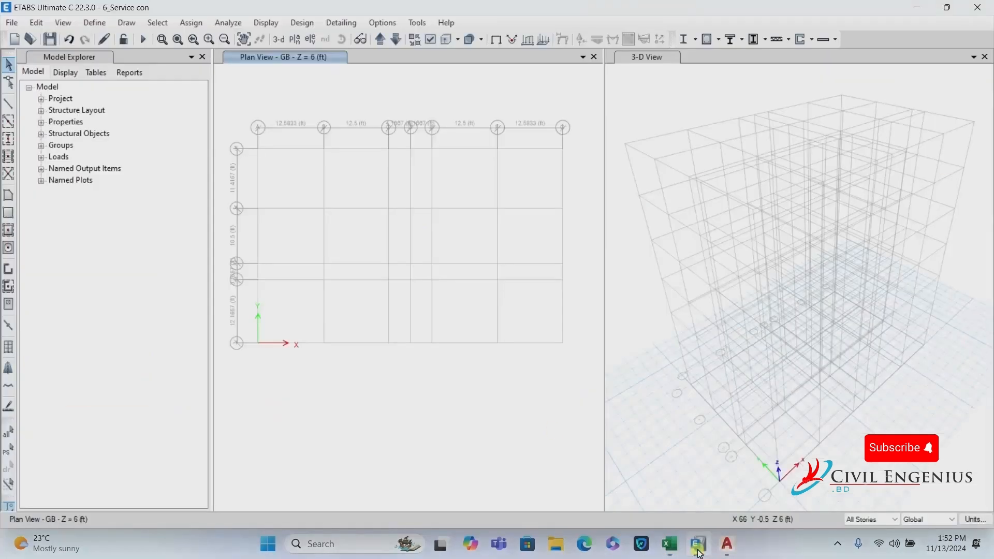
Rename Slab1 to Slab 5 with Slab 3000 Psi material and Shell-Thin modelling.
click(94, 22)
mouse_move(128, 63)
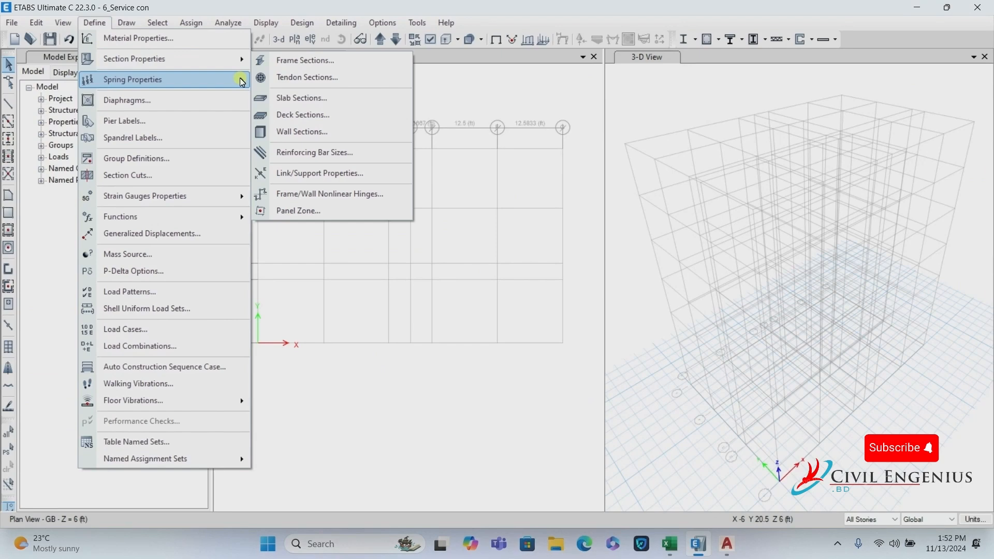
click(329, 98)
click(568, 259)
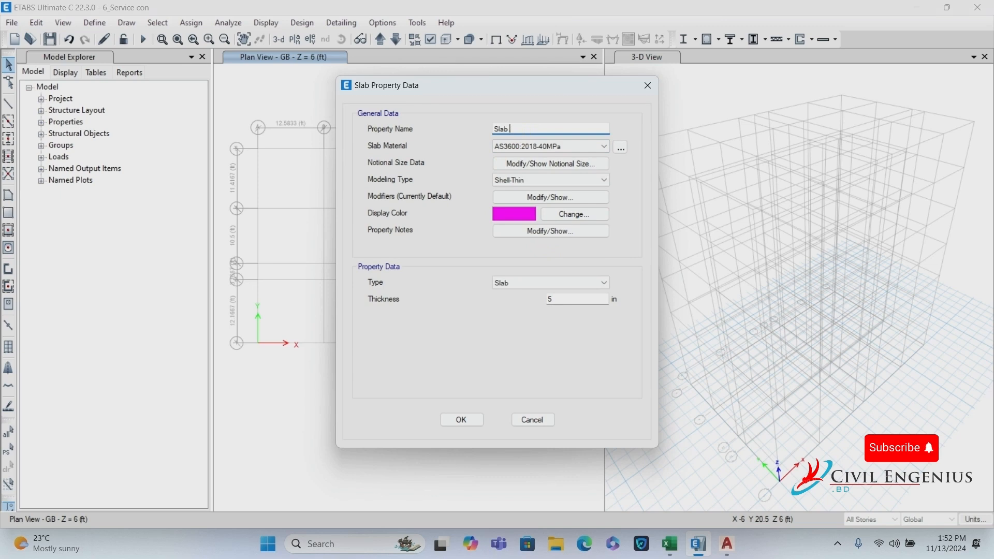
text(5)
click(530, 182)
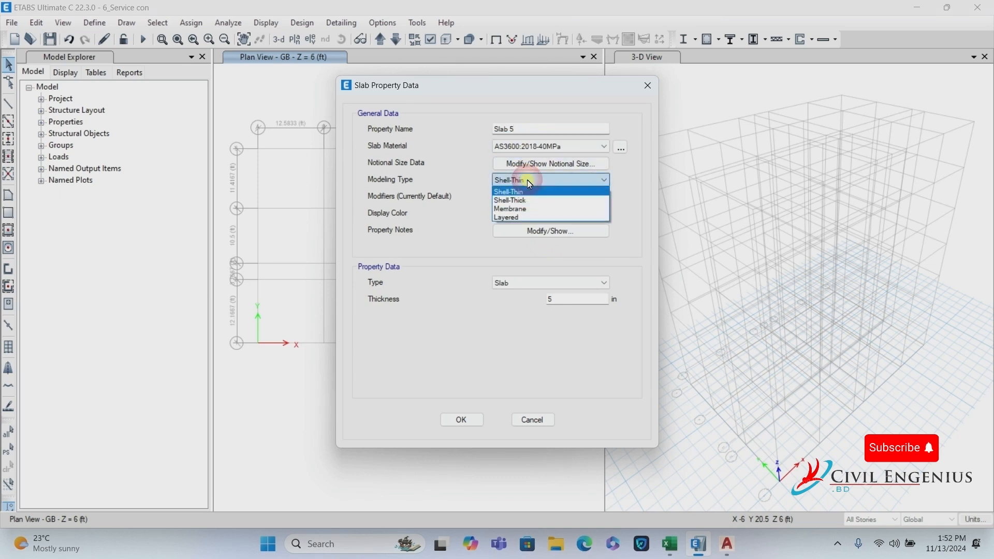
click(529, 192)
click(544, 147)
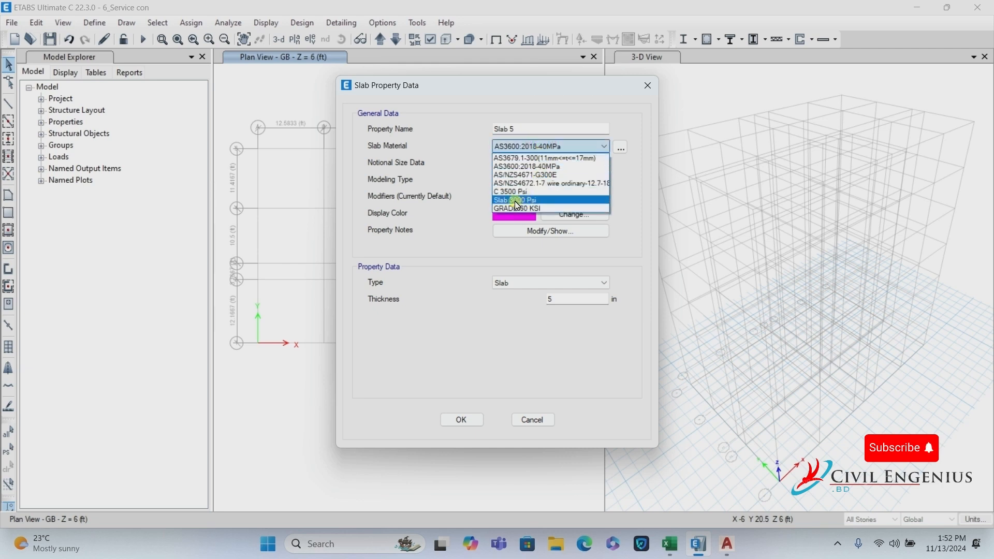
click(516, 202)
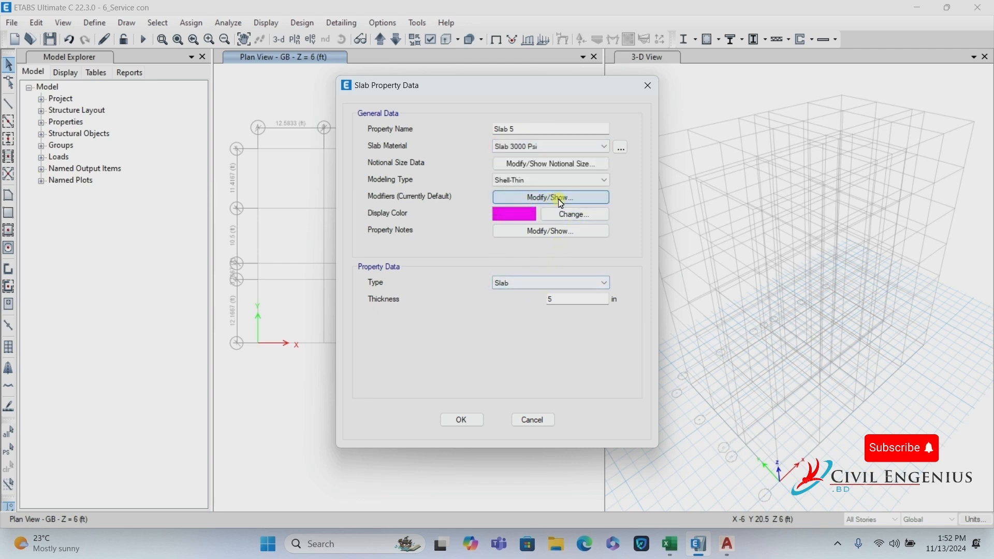
Set the slab's Membrane f22 stiffness modifier to 0.35.
click(553, 198)
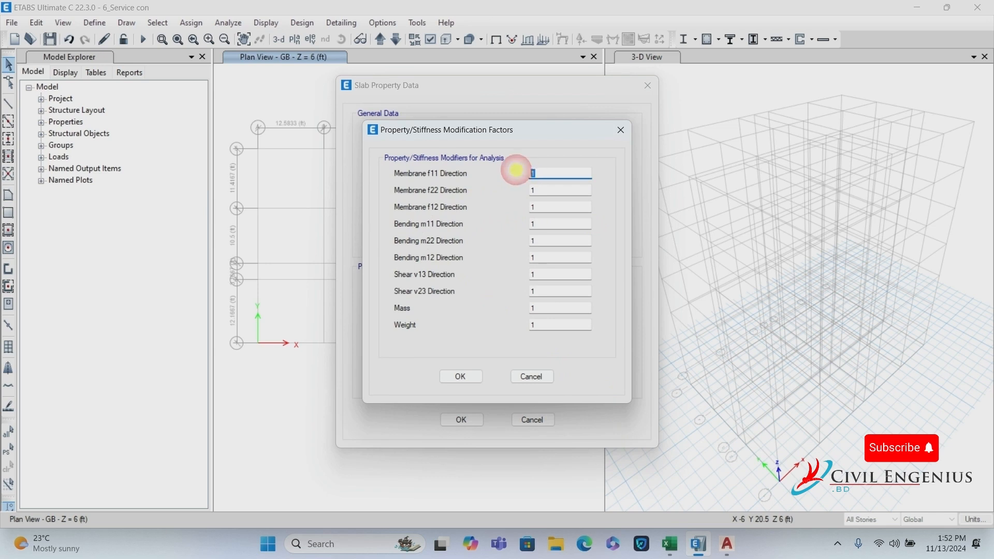
click(532, 191)
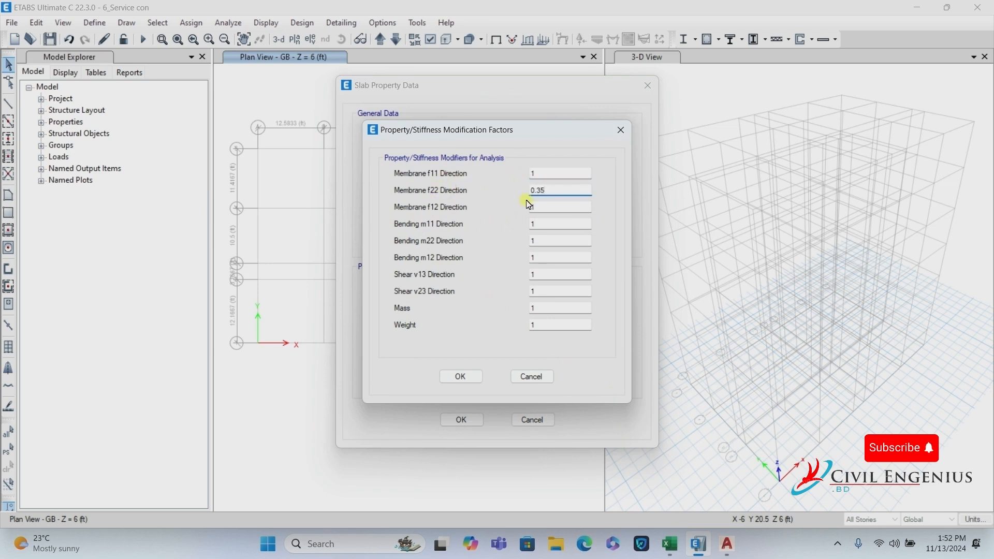
drag(551, 187, 455, 194)
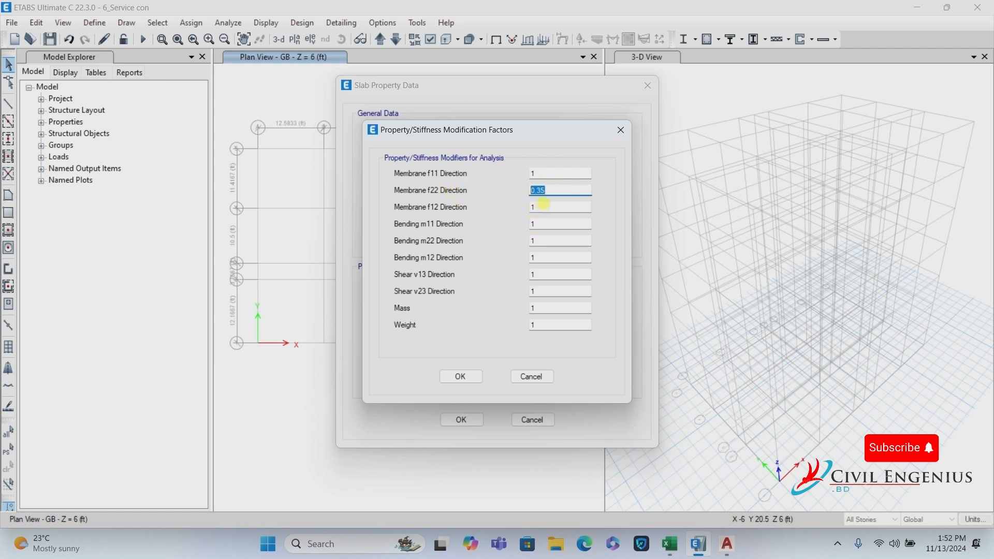
click(542, 205)
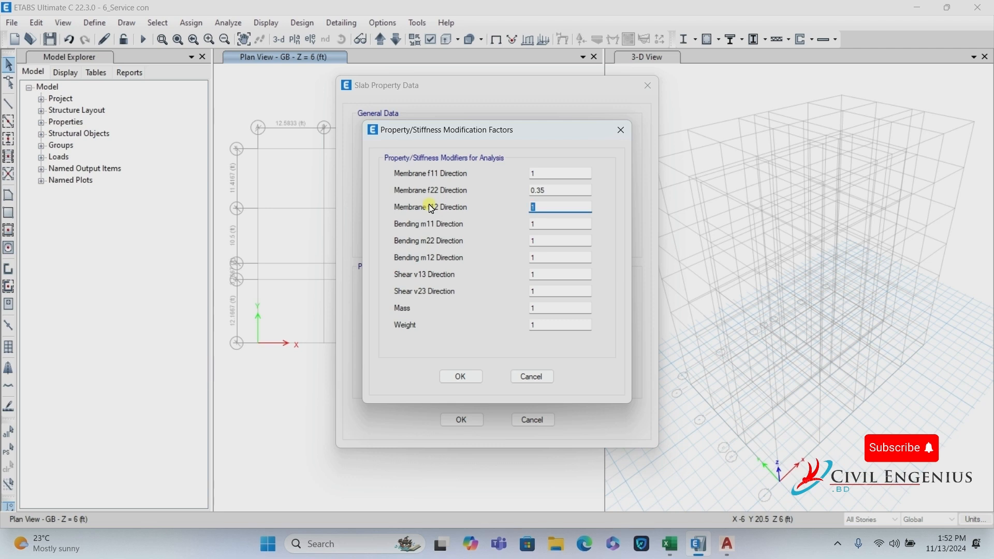
Enter 0.35 for the Membrane f12 and Bending m11, m22 and m12 modifiers.
text(0.50)
drag(548, 205, 490, 203)
double_click(565, 223)
text(0.35)
double_click(536, 240)
text(0.35)
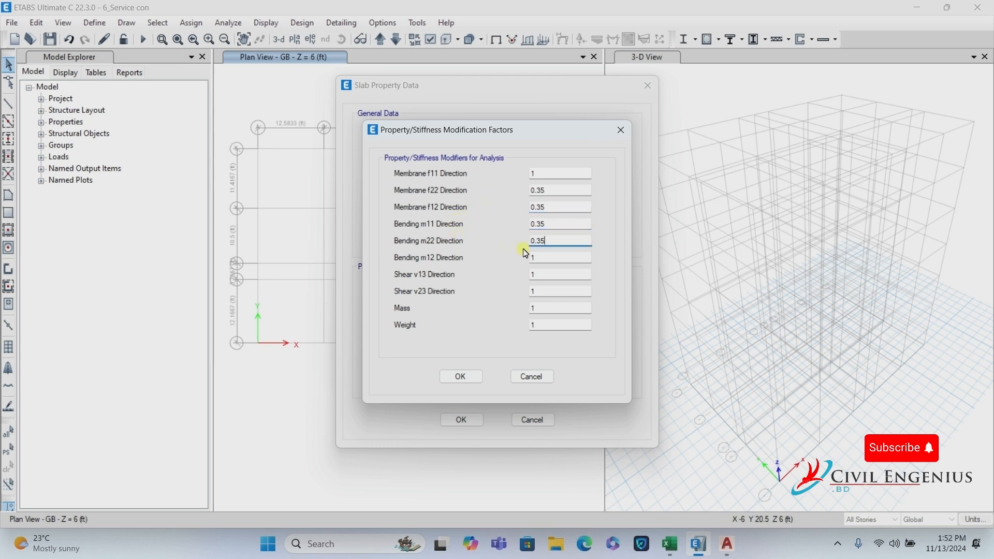
double_click(541, 256)
text(0.35)
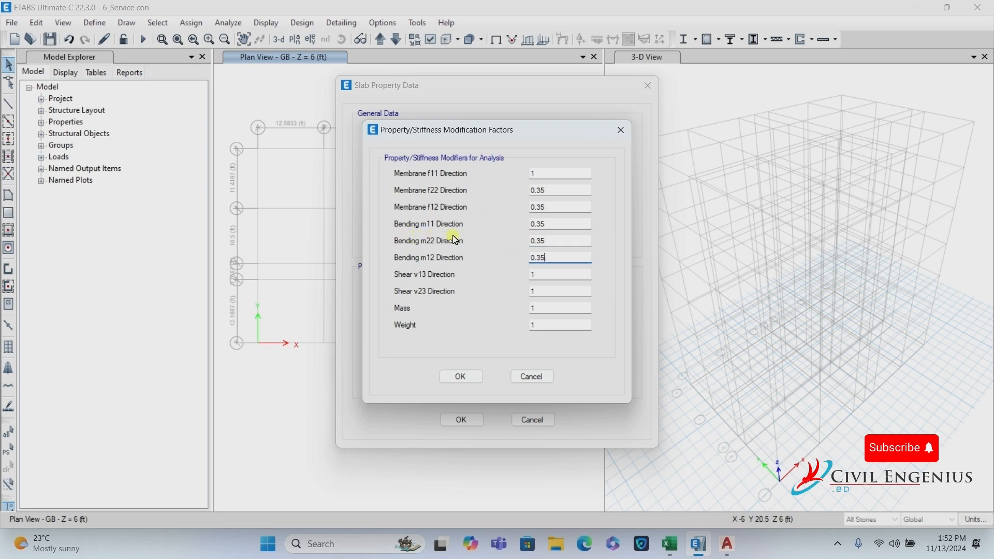
Verify all five modifiers read 0.35 and accept the Slab 5 property.
click(542, 191)
click(549, 206)
click(552, 224)
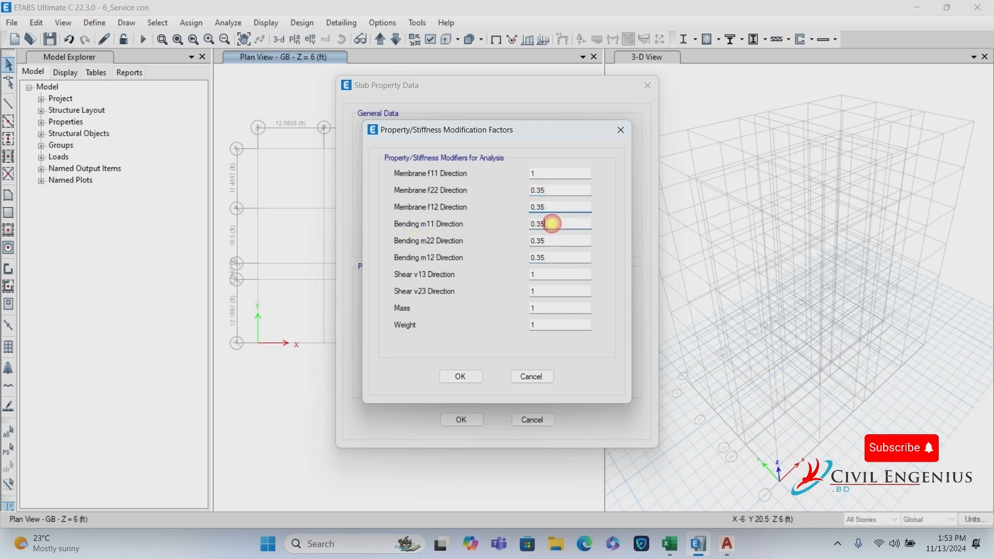
click(552, 238)
click(546, 256)
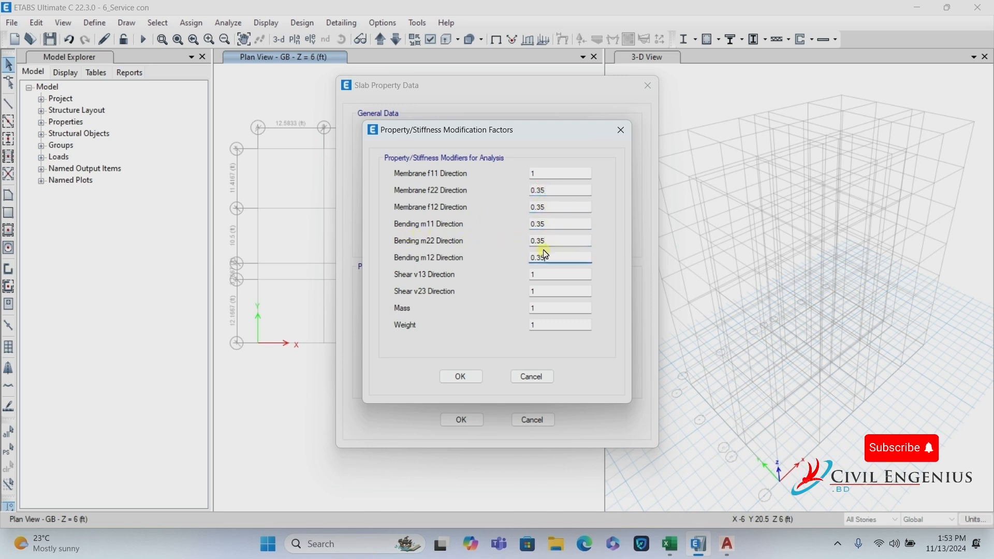
click(461, 377)
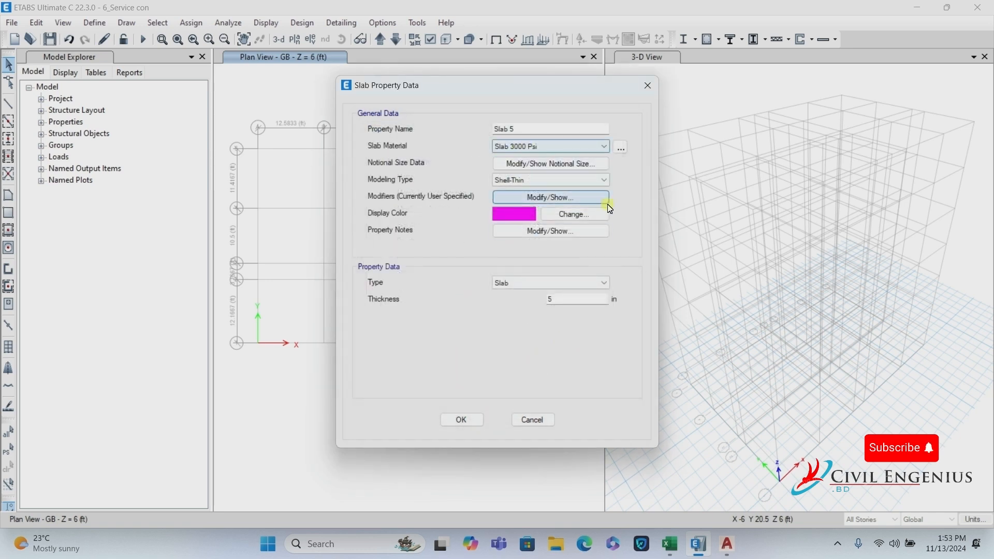
click(464, 420)
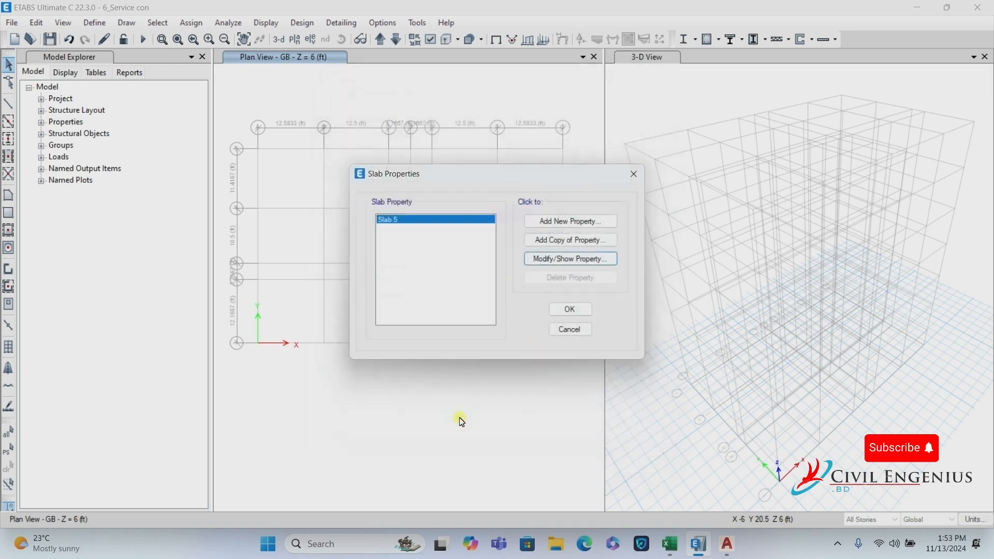
Check trial slab thickness D51 on Excel's C_Two-Way Slab Thickness sheet, then bring up AutoCAD.
click(667, 552)
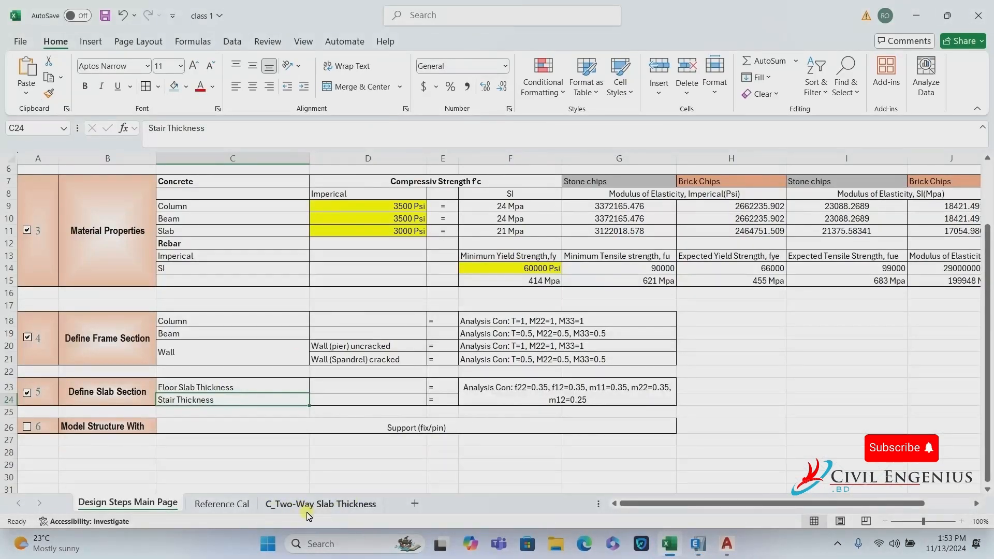
click(321, 505)
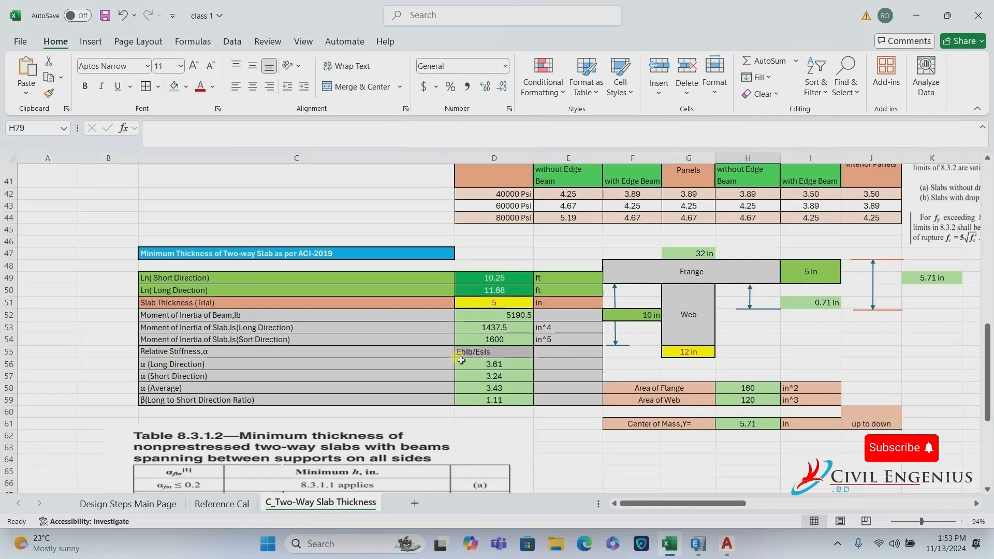
scroll(469, 350, up, 2)
click(494, 410)
scroll(494, 409, up, 11)
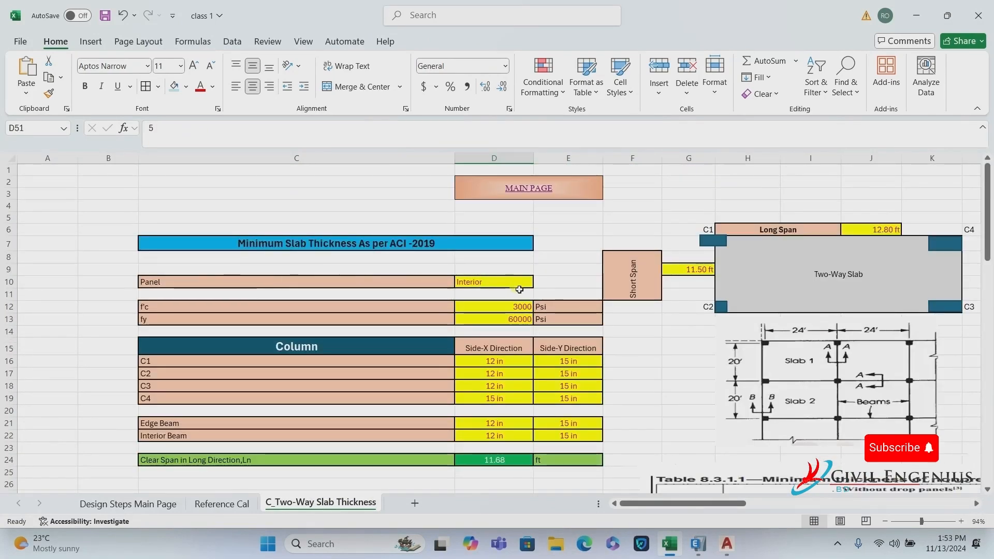
click(727, 544)
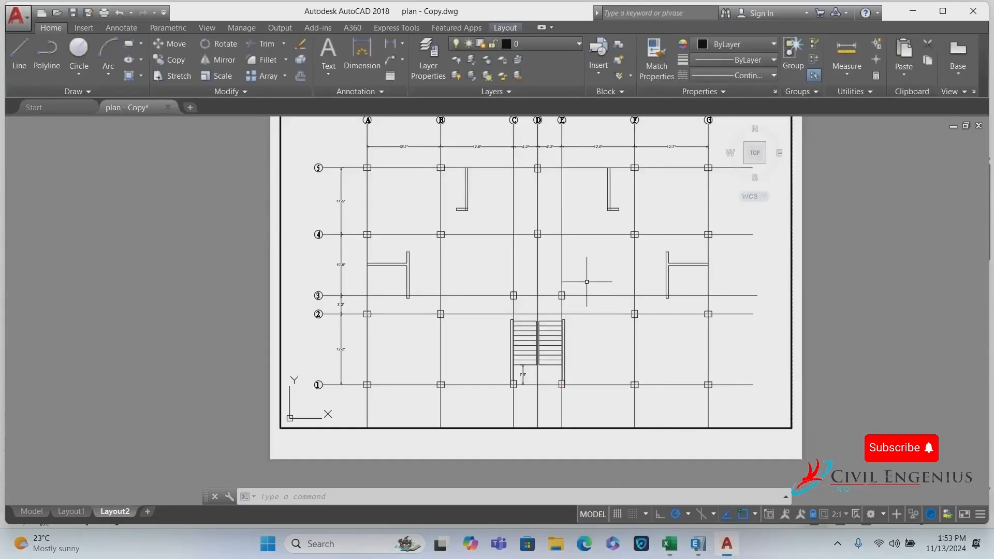
Zoom around the AutoCAD plan grid to read the spans, then return to Excel.
scroll(599, 248, up, 1)
scroll(594, 393, down, 1)
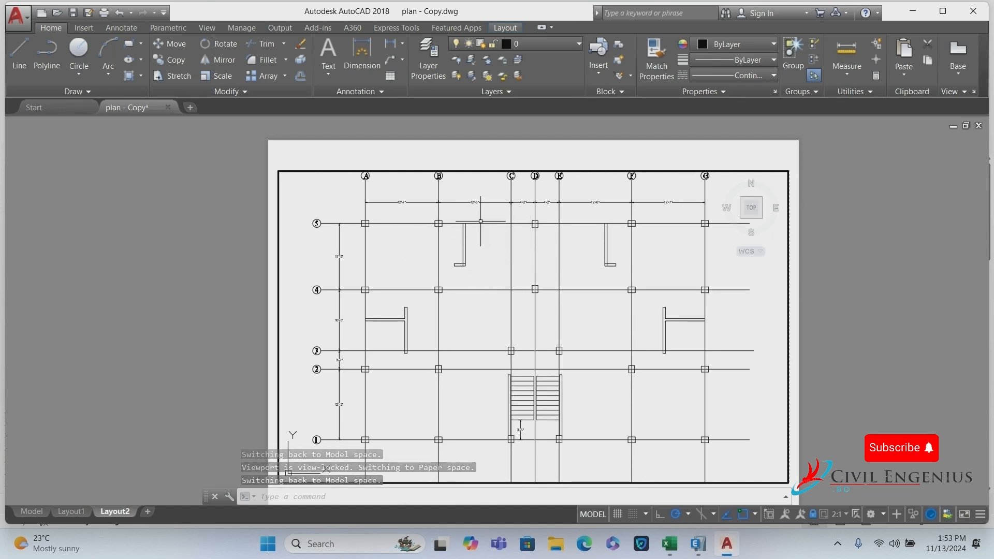
scroll(476, 217, up, 2)
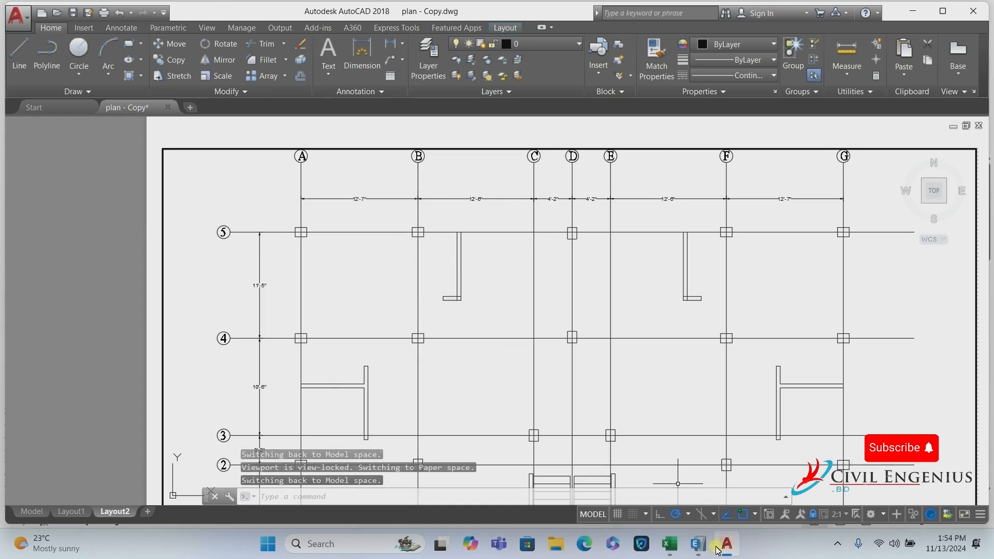
click(669, 544)
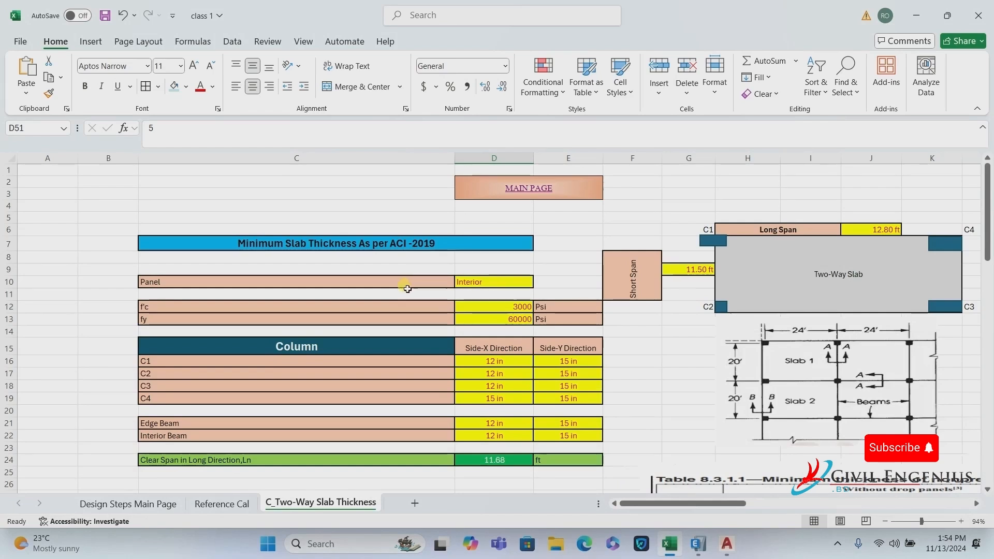
Set panel type to Exterior and check f'c, steel yield strength, long span J6 and short span G9.
click(479, 284)
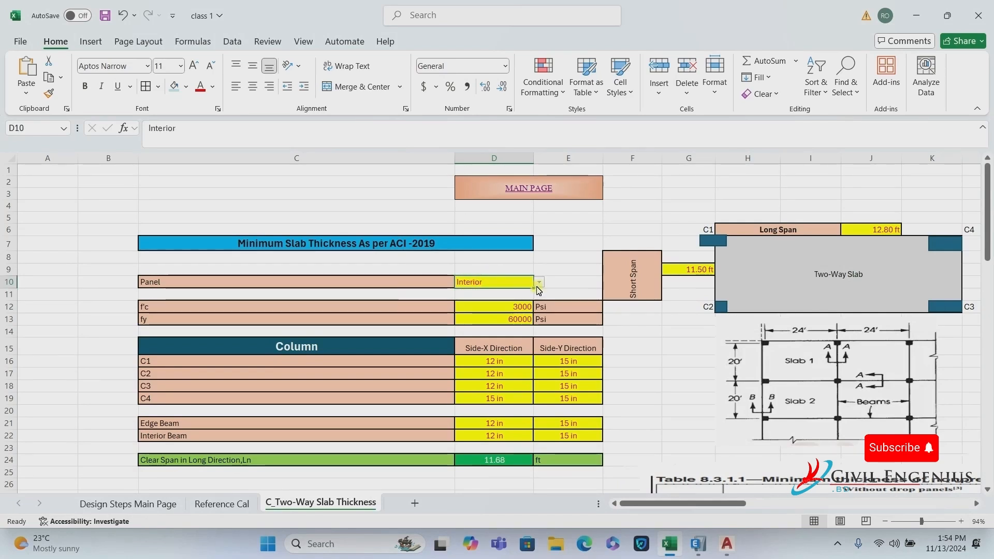
click(542, 284)
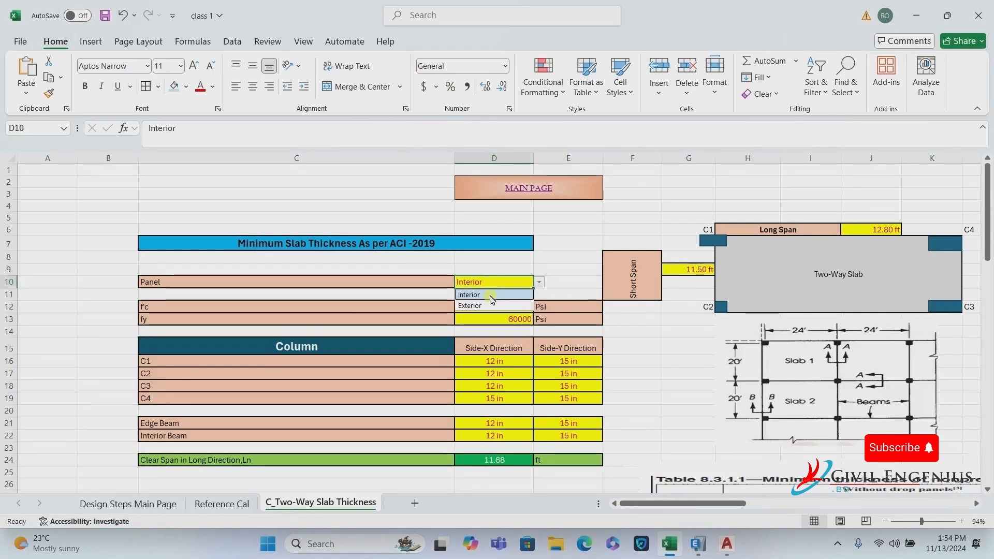
click(476, 306)
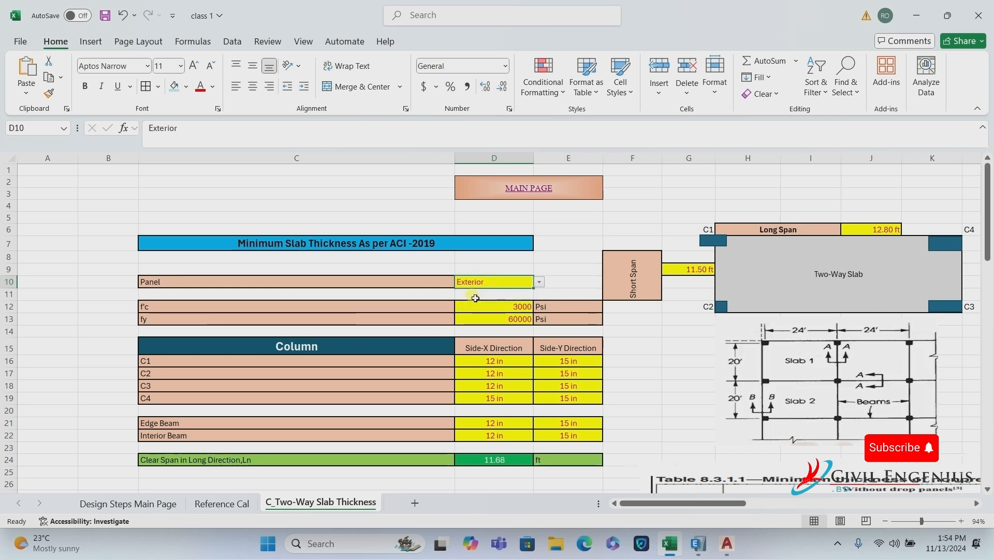
click(503, 309)
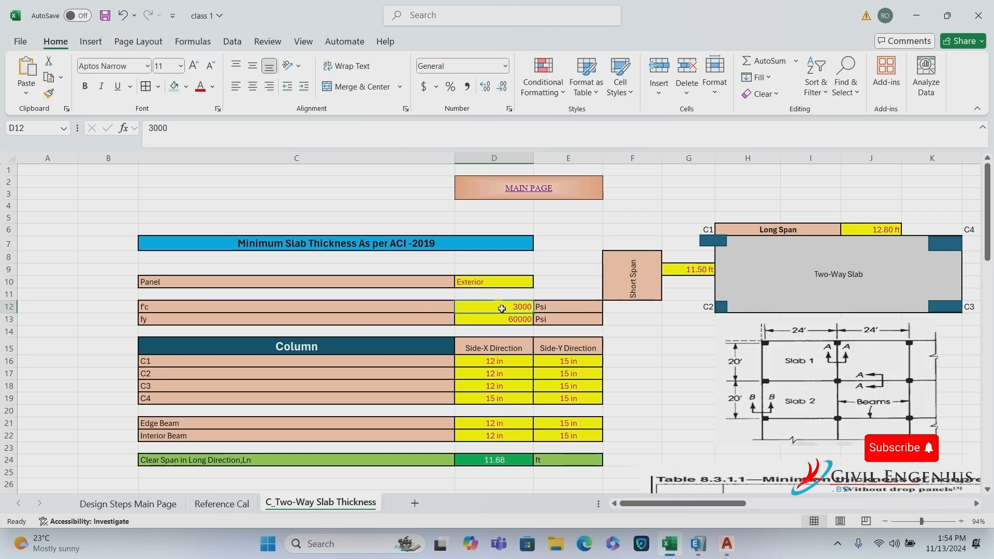
click(490, 321)
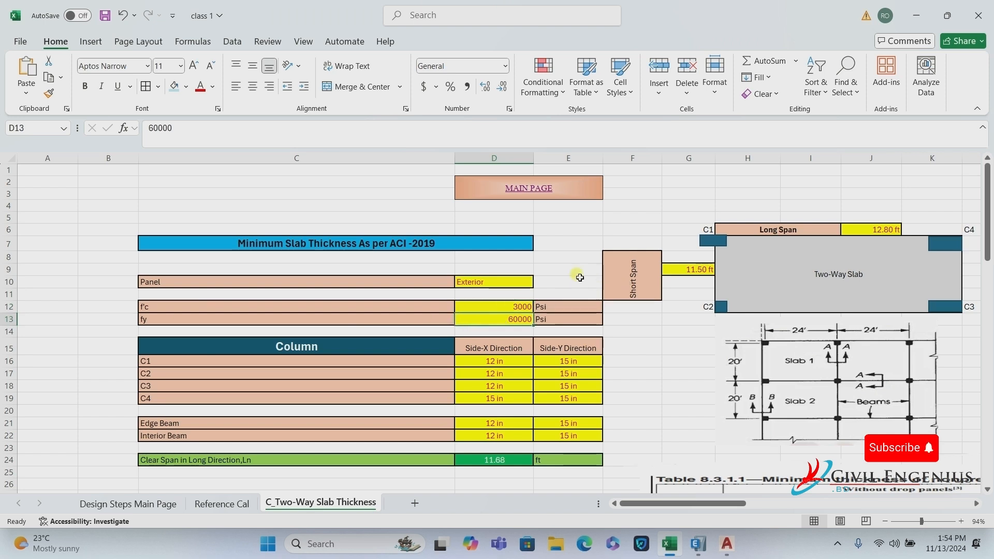
click(881, 233)
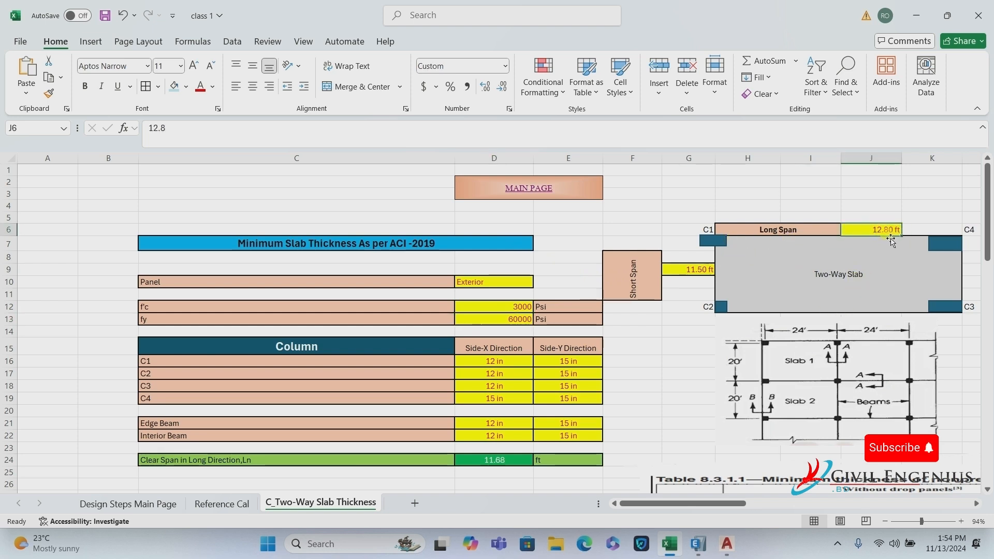
click(679, 271)
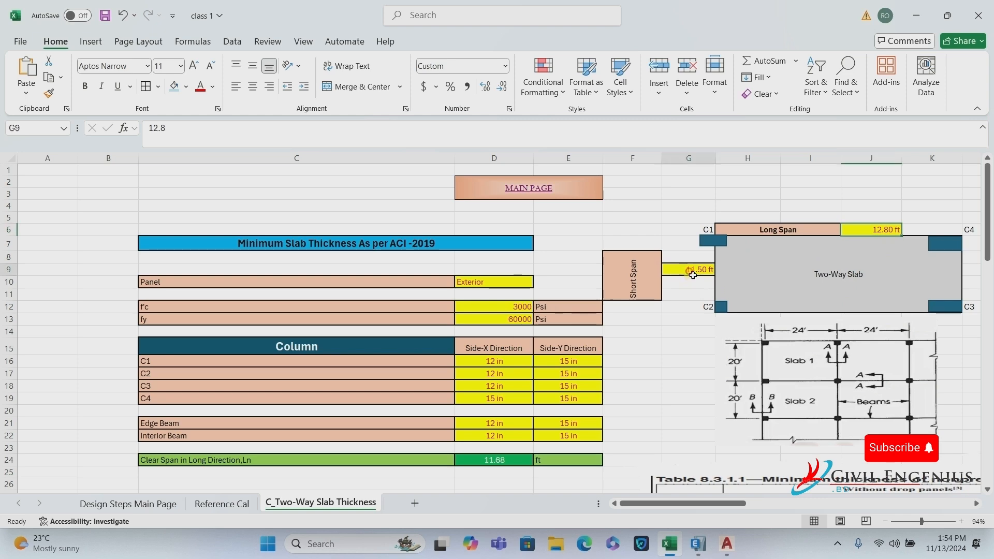
Check the side-X dimensions of columns C1 and C2.
scroll(700, 300, down, 2)
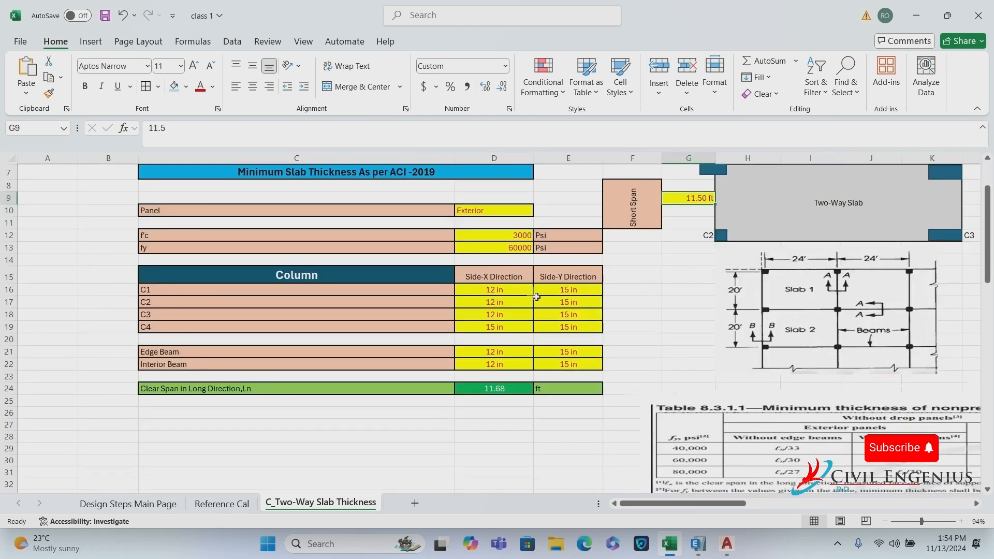
scroll(711, 212, up, 1)
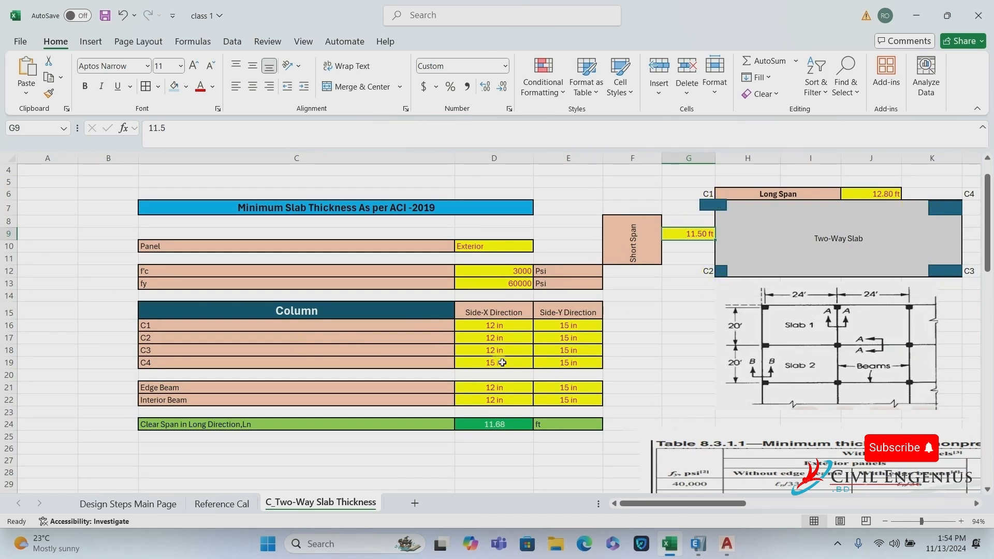
click(498, 328)
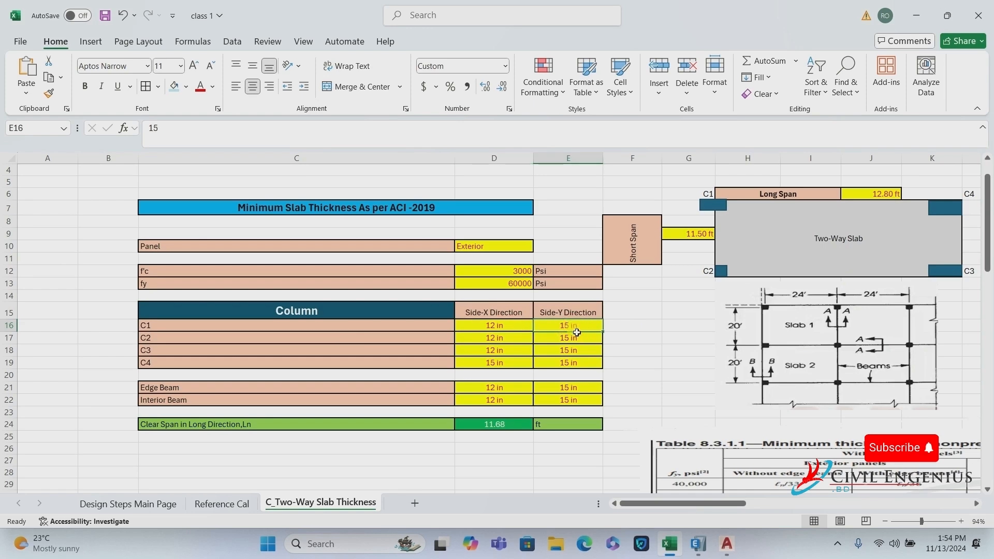
click(524, 338)
scroll(518, 350, down, 2)
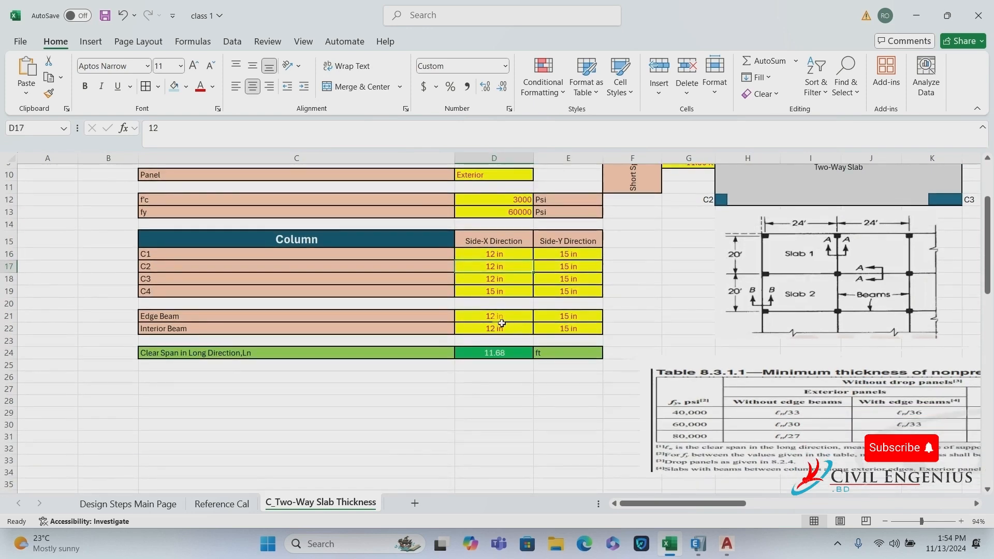
scroll(505, 310, down, 1)
scroll(506, 280, down, 9)
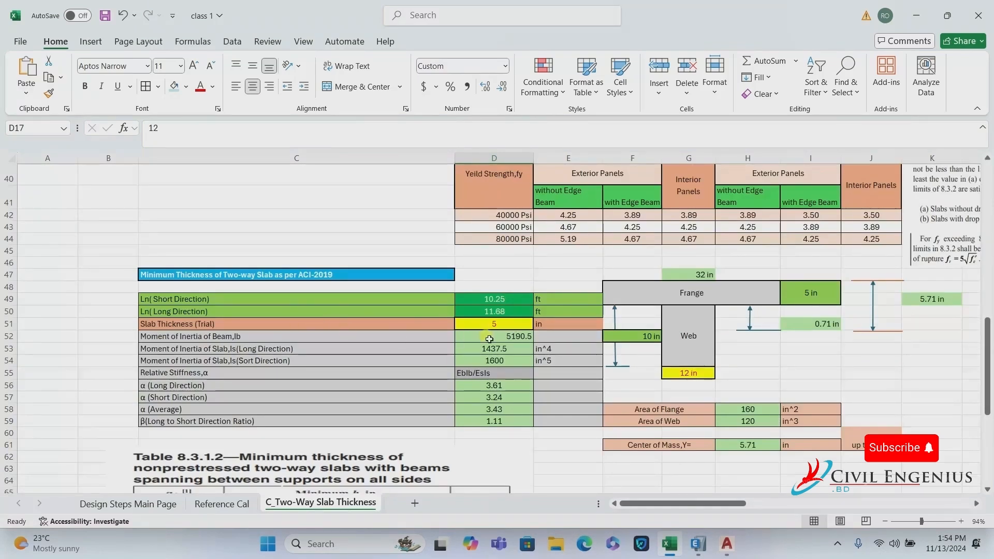
Check trial thickness D51, web width G55 and the final slab thickness formula in E82.
click(493, 325)
click(685, 373)
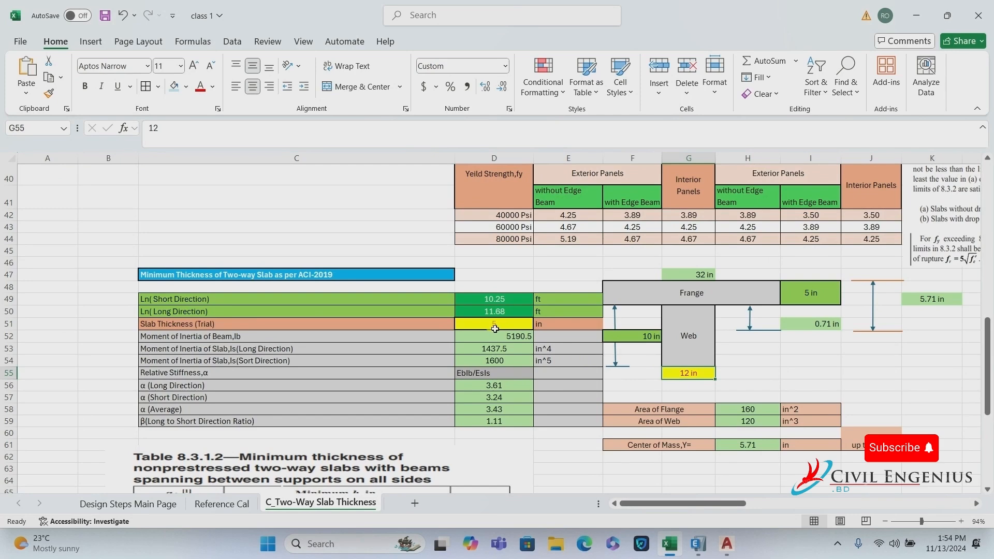
scroll(569, 321, down, 5)
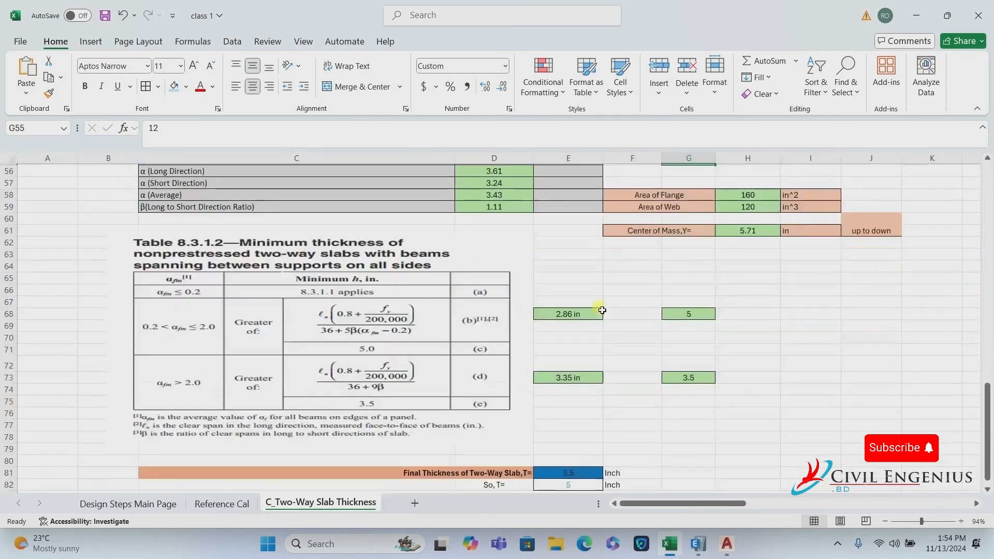
scroll(602, 311, down, 3)
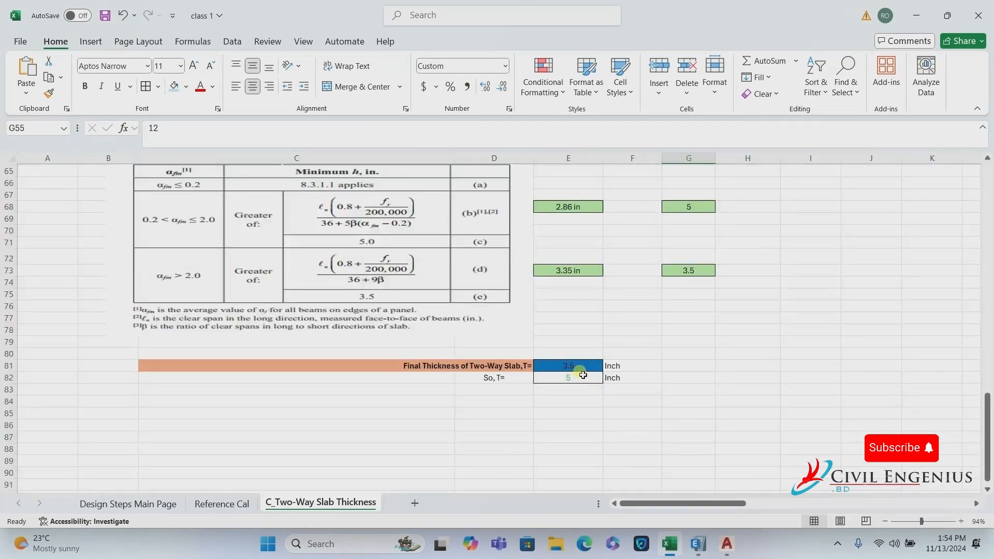
click(584, 376)
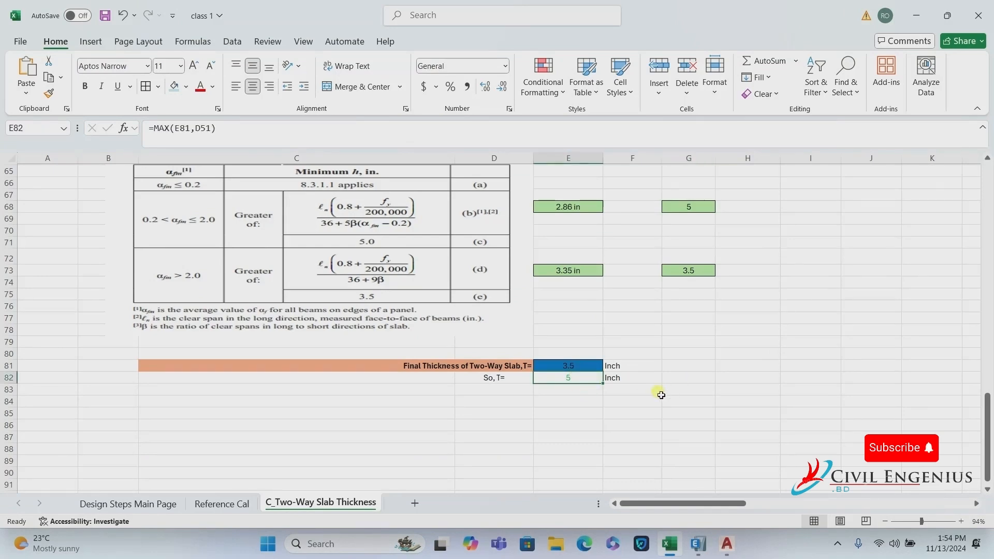
scroll(697, 268, up, 9)
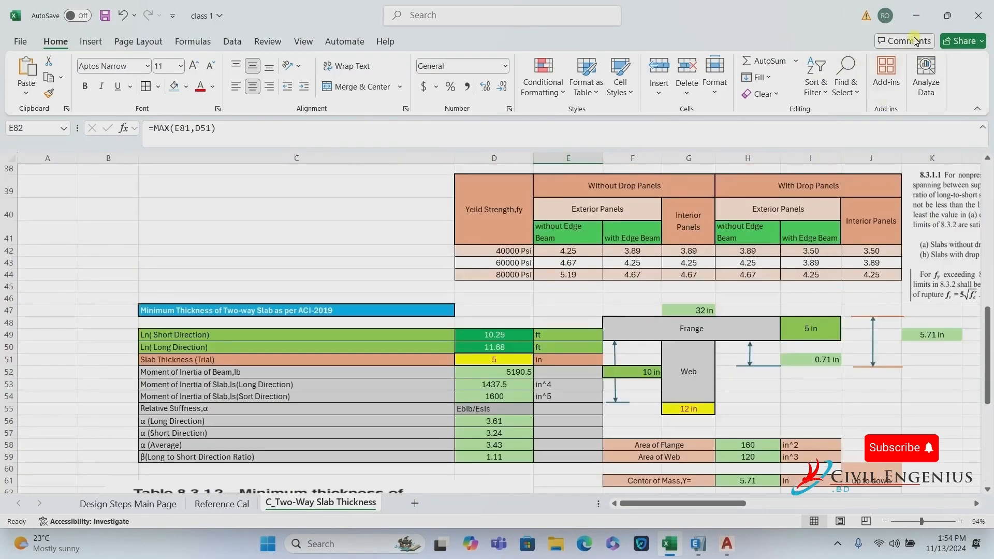
scroll(610, 204, up, 12)
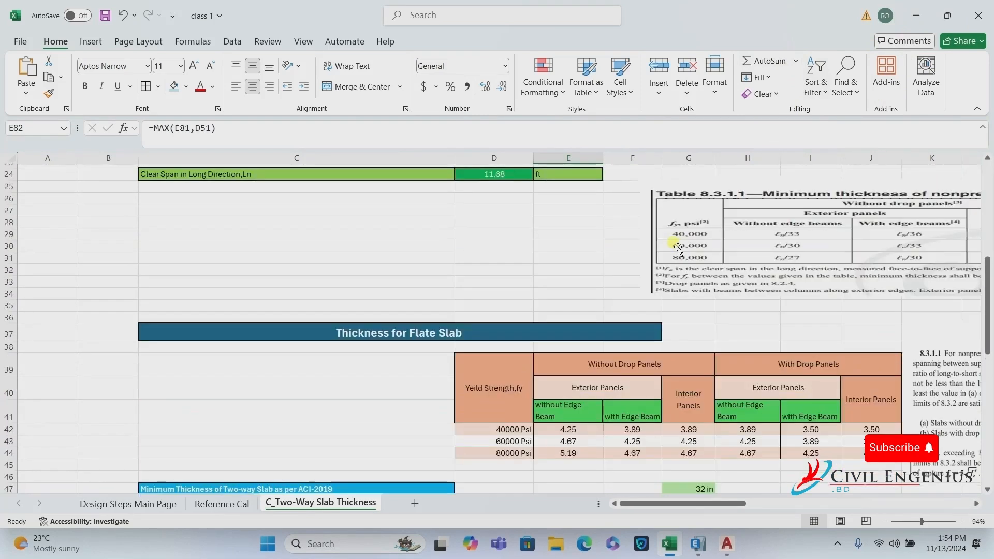
Repoint the broken MAIN PAGE hyperlink in D2 to 'Design Steps Main Page' and confirm it works.
click(539, 190)
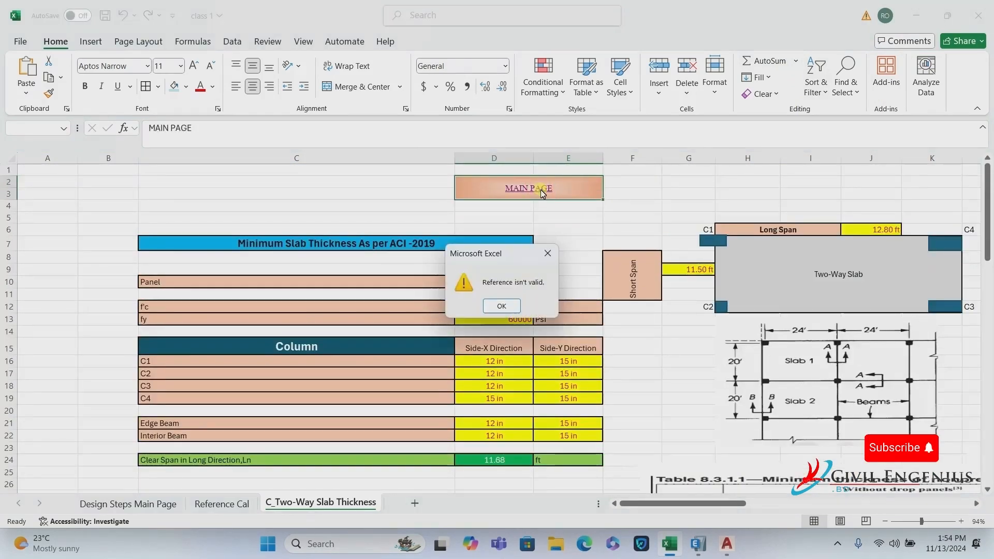
key(Return)
right_click(535, 192)
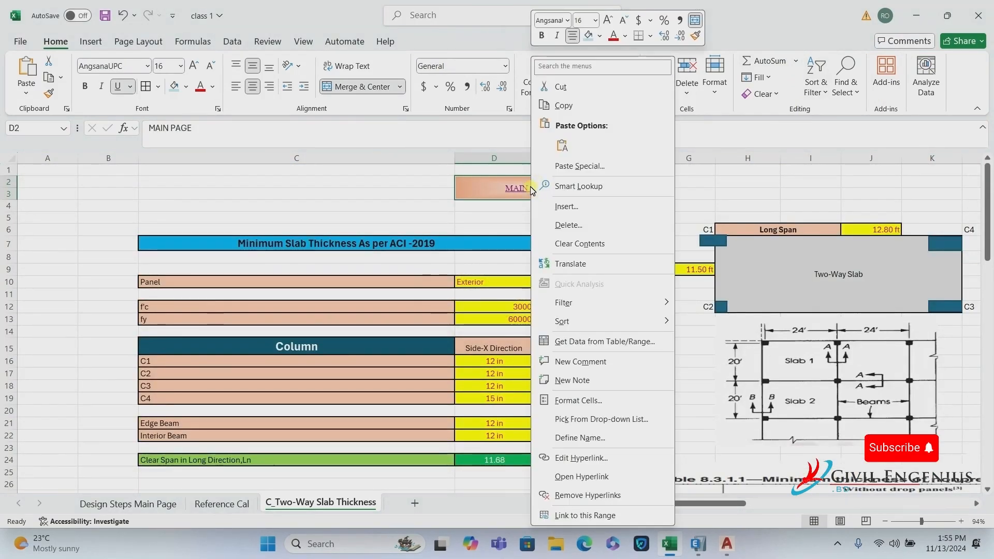
click(581, 458)
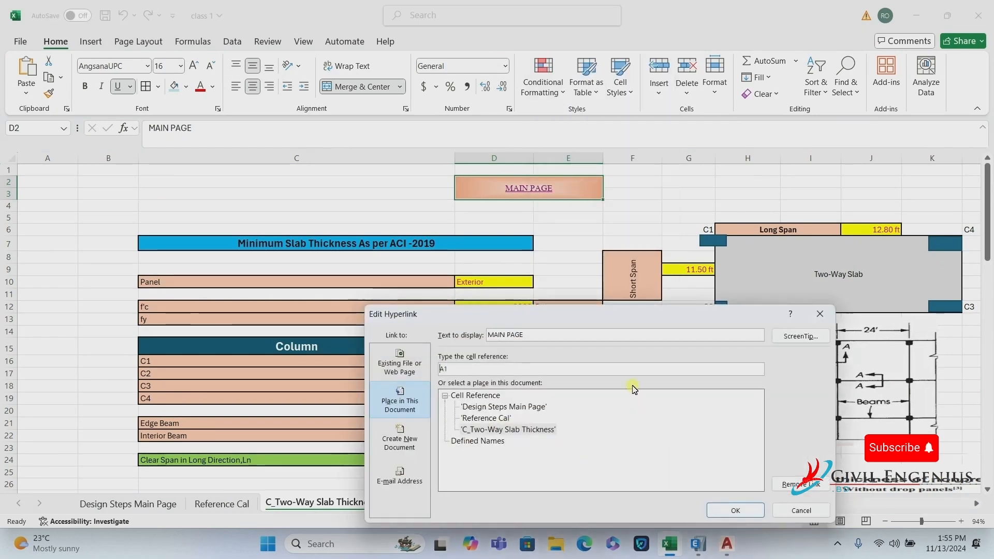
click(501, 407)
click(402, 411)
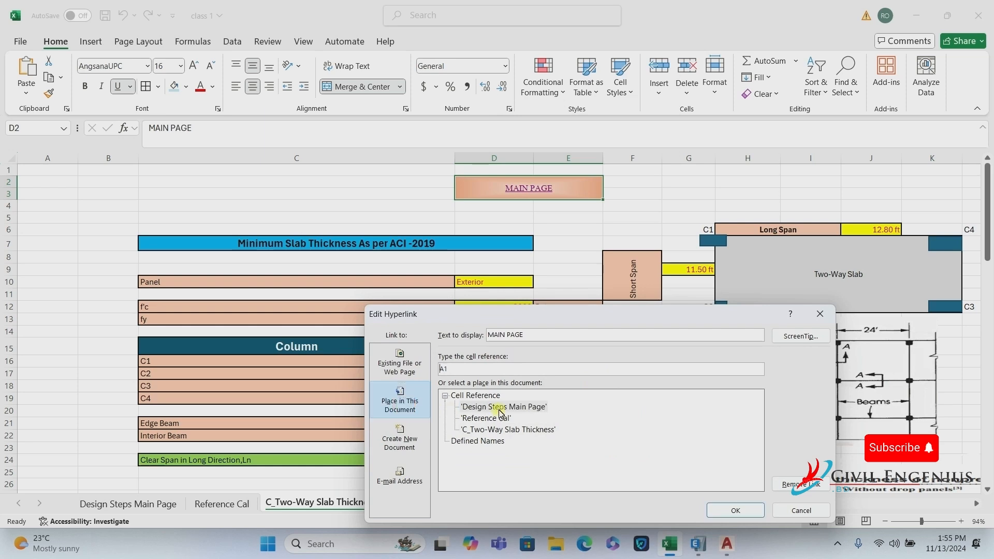
click(502, 408)
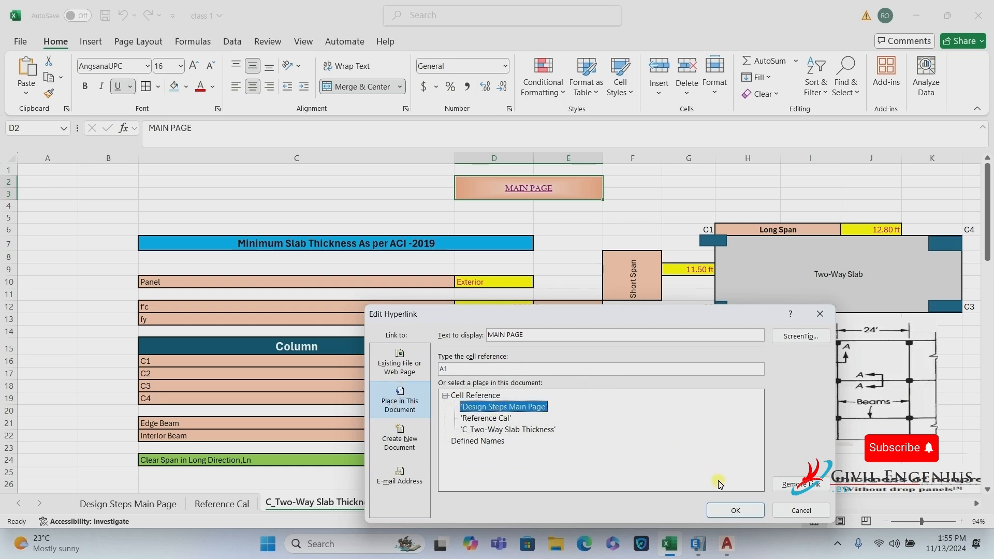
click(724, 509)
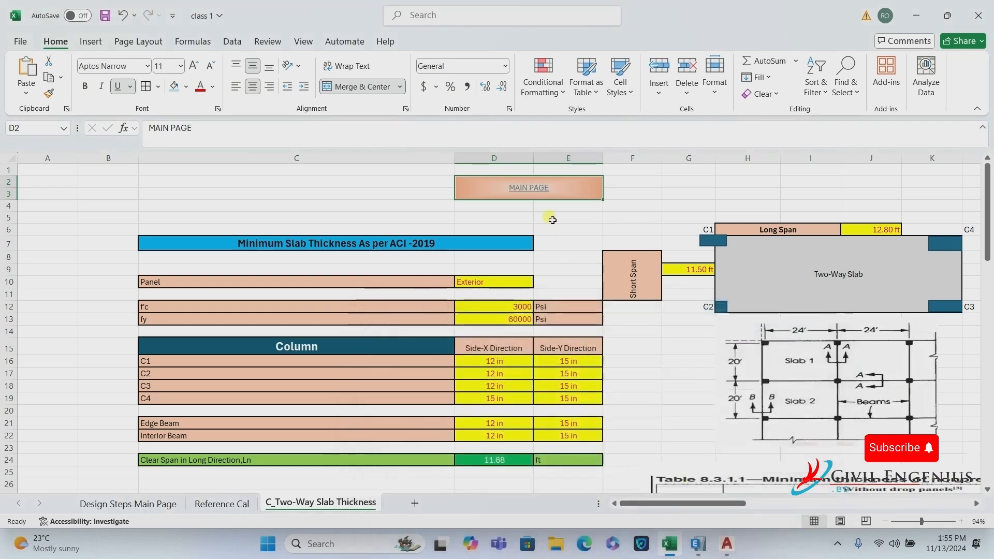
click(539, 188)
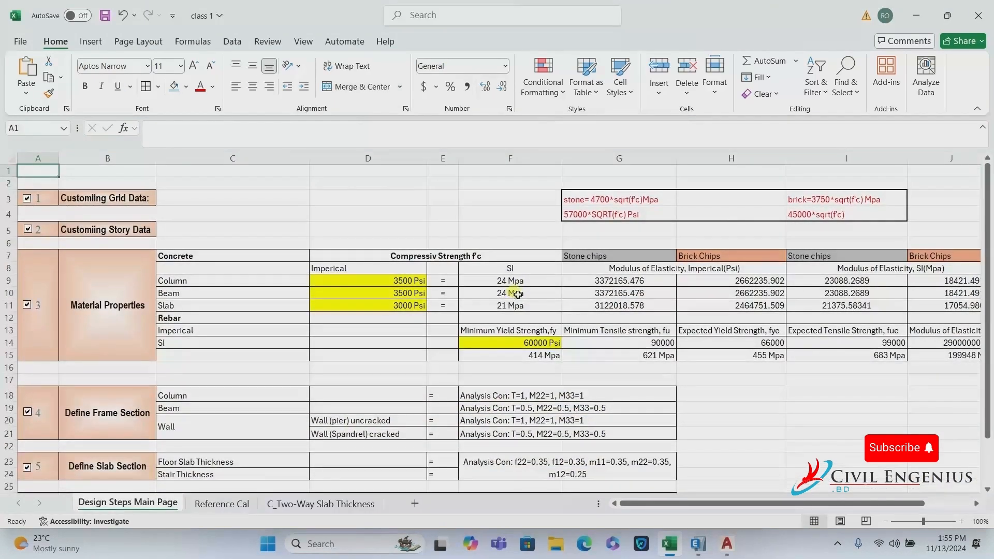
Enter the word 'Reference' in cell H23 of Design Steps Main Page.
scroll(517, 294, down, 5)
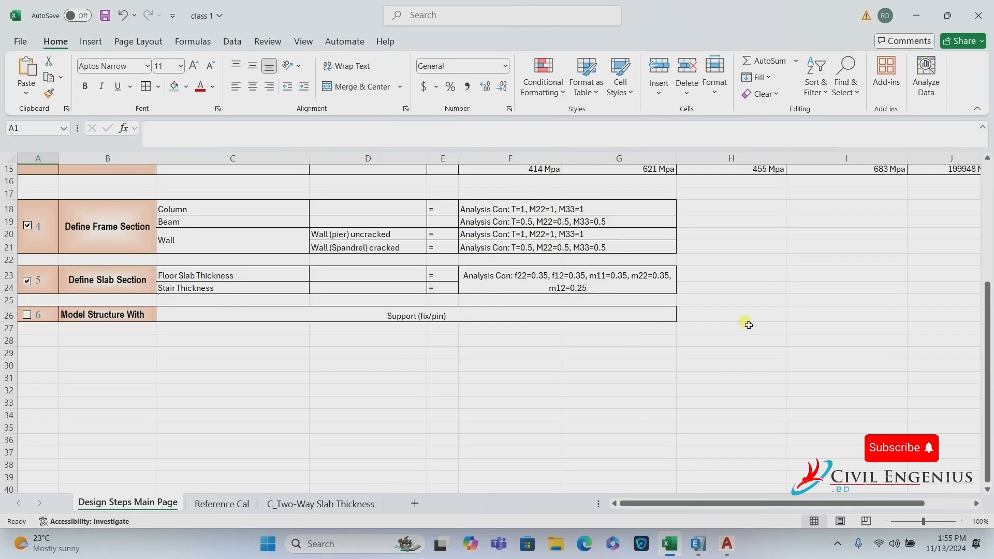
click(717, 274)
text(Rwference)
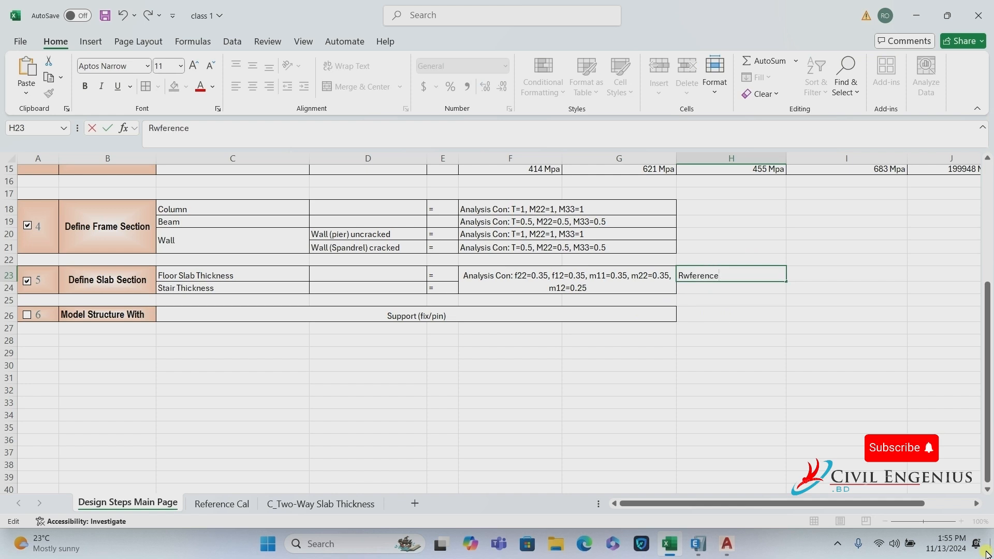
click(690, 275)
key(BackSpace)
text(e)
click(692, 275)
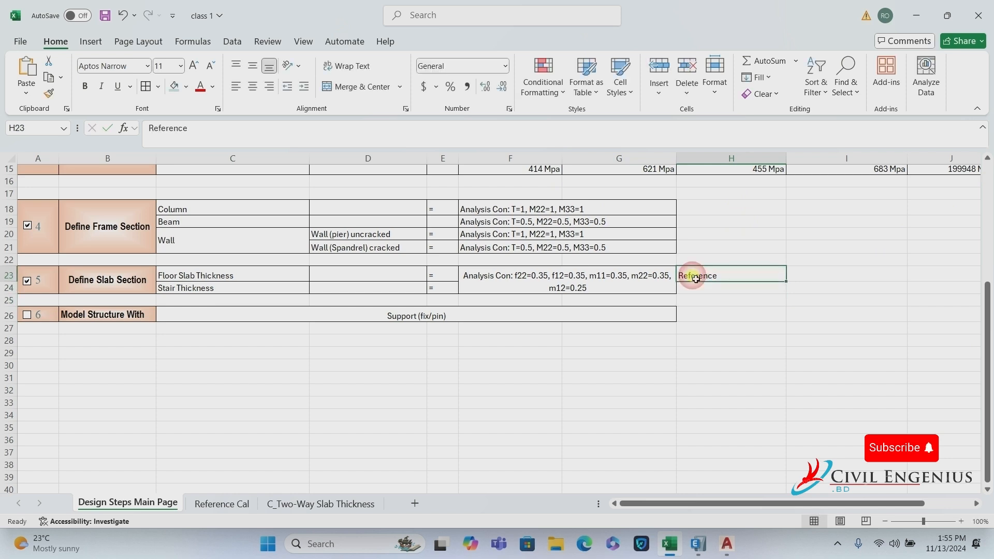
Link H23 to the C_Two-Way Slab Thickness sheet and test the Reference and MAIN PAGE links.
right_click(694, 275)
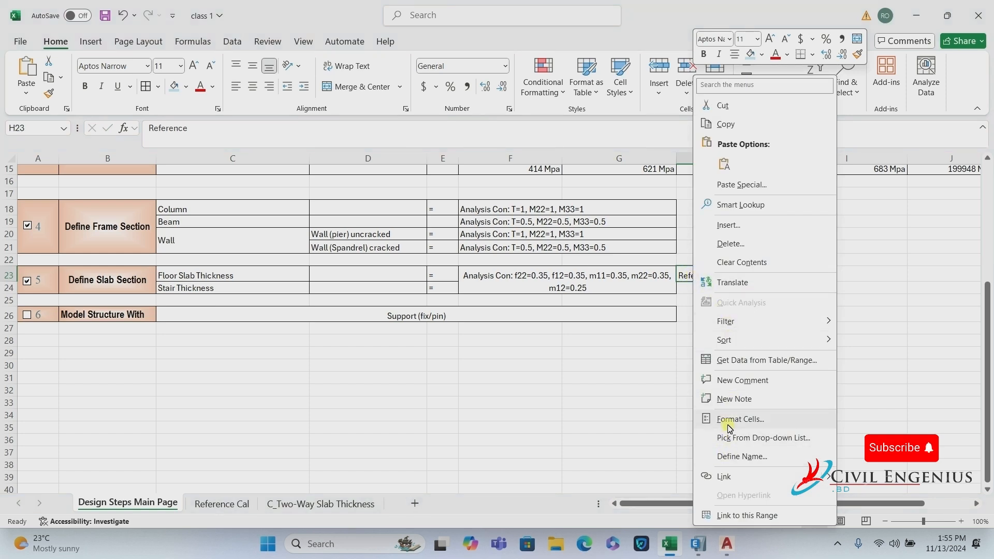
click(725, 476)
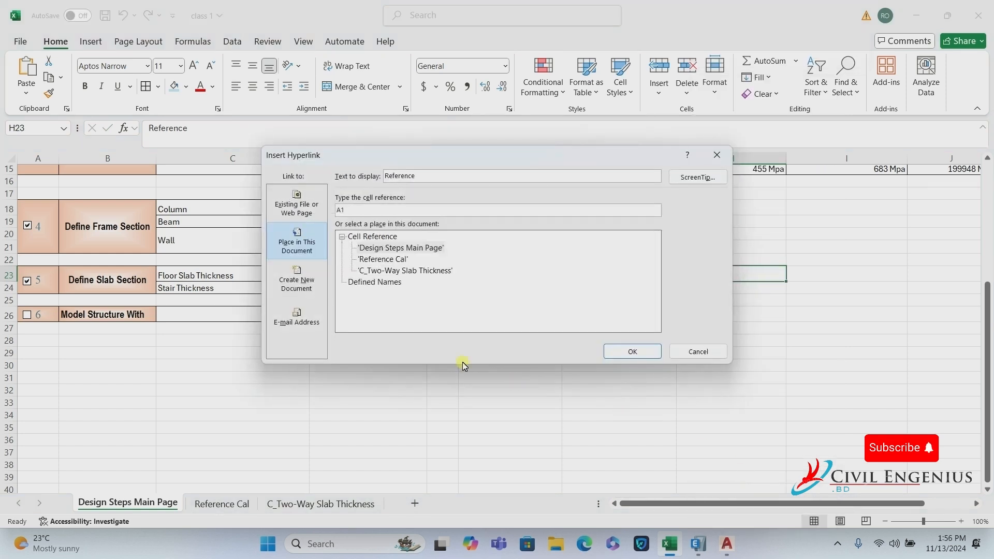
click(279, 253)
click(420, 271)
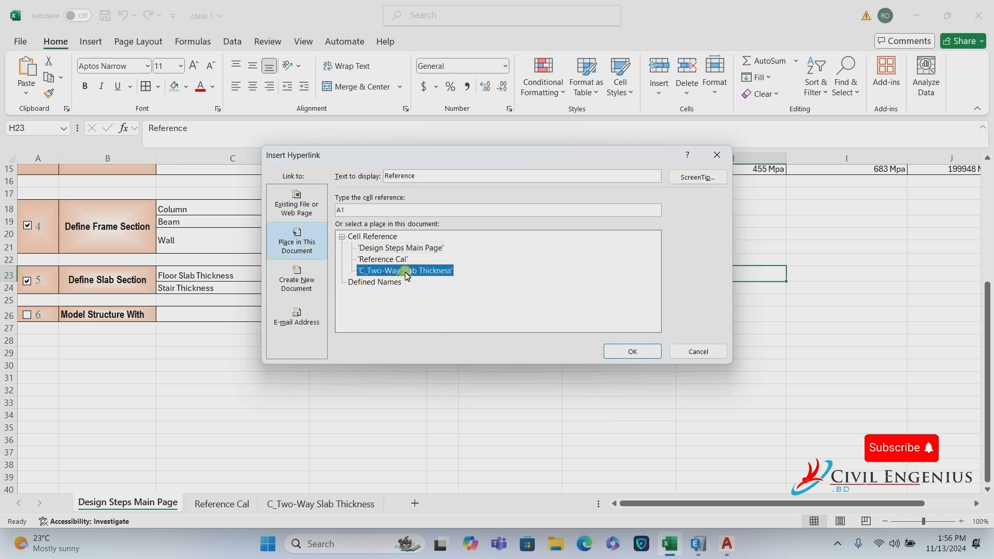
click(632, 352)
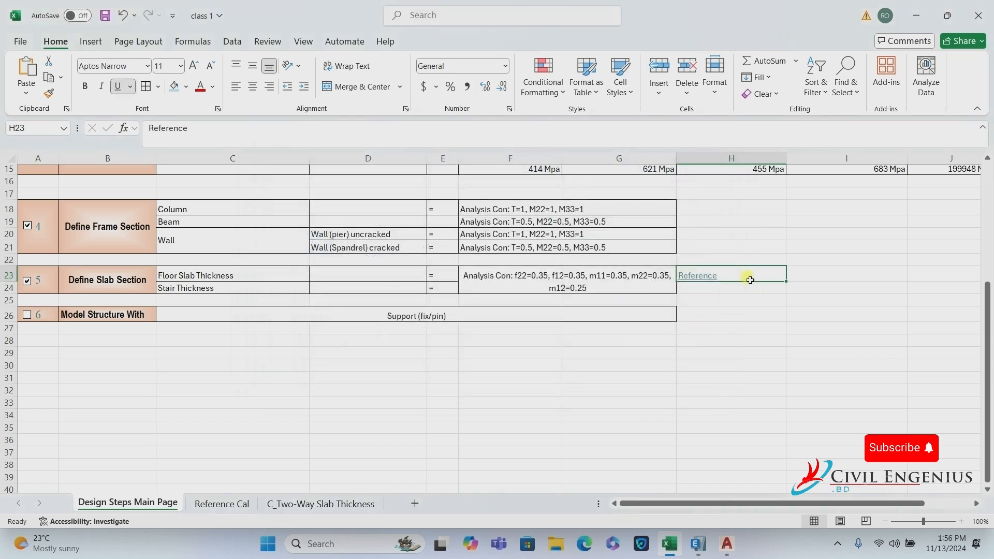
click(699, 279)
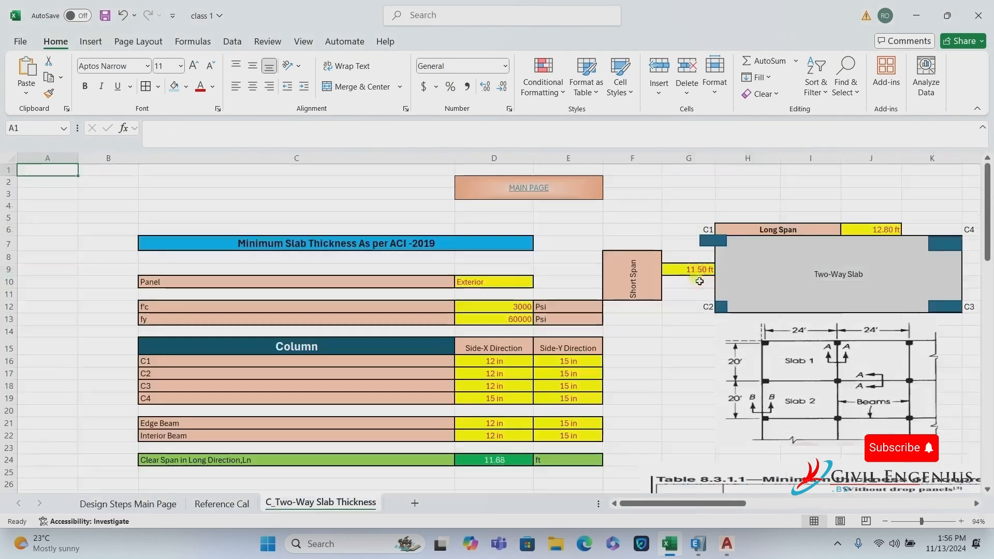
click(528, 191)
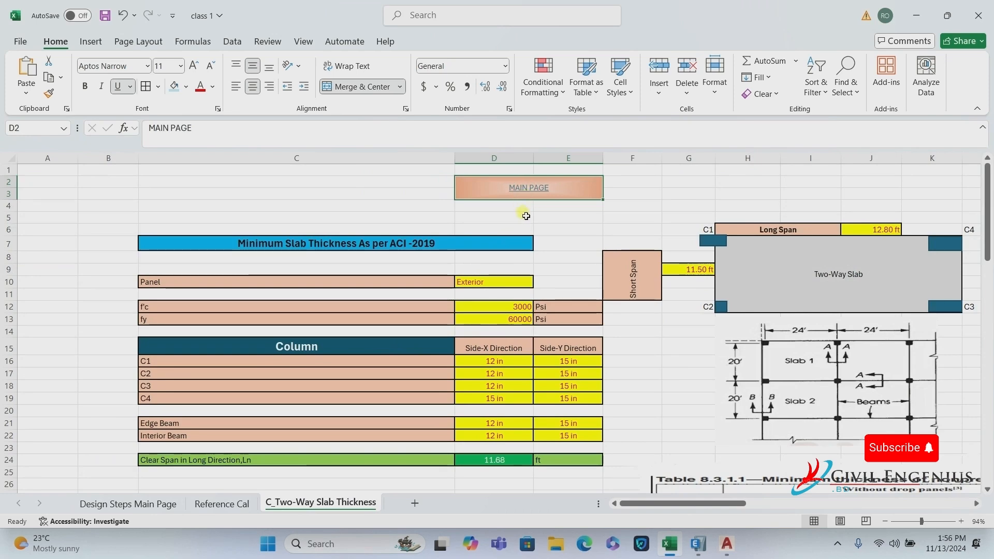
click(528, 188)
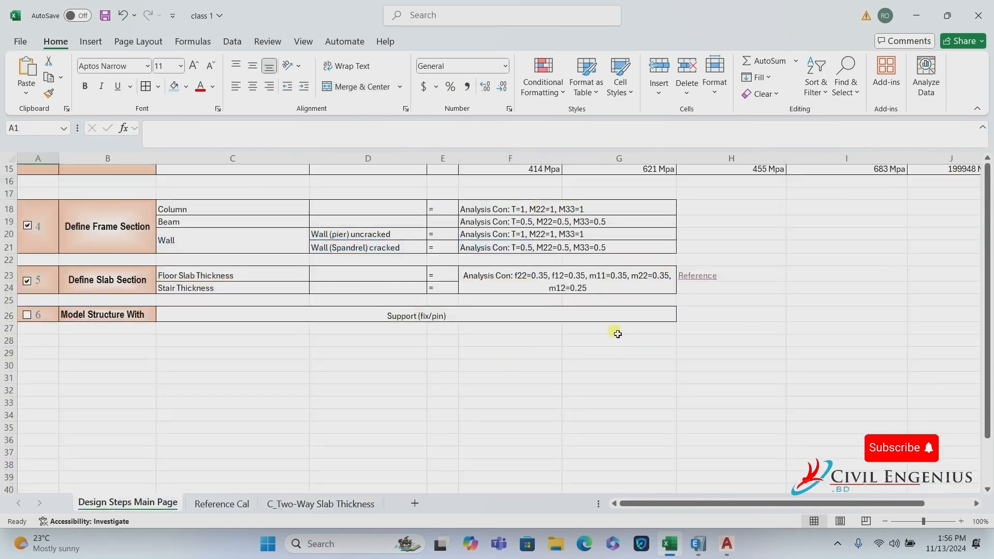
Leave Excel and bring the ETABS model to the front via AutoCAD.
click(239, 290)
click(211, 291)
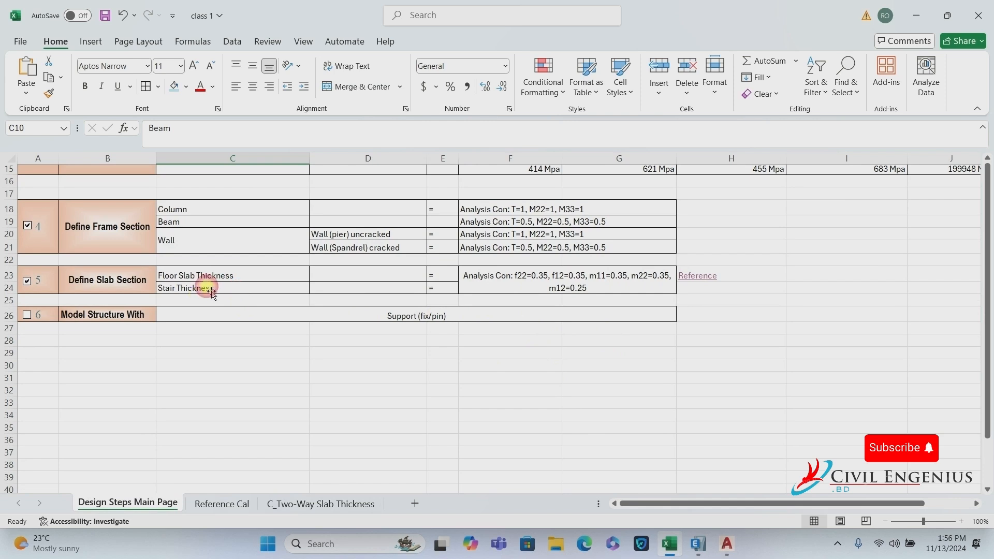
click(727, 544)
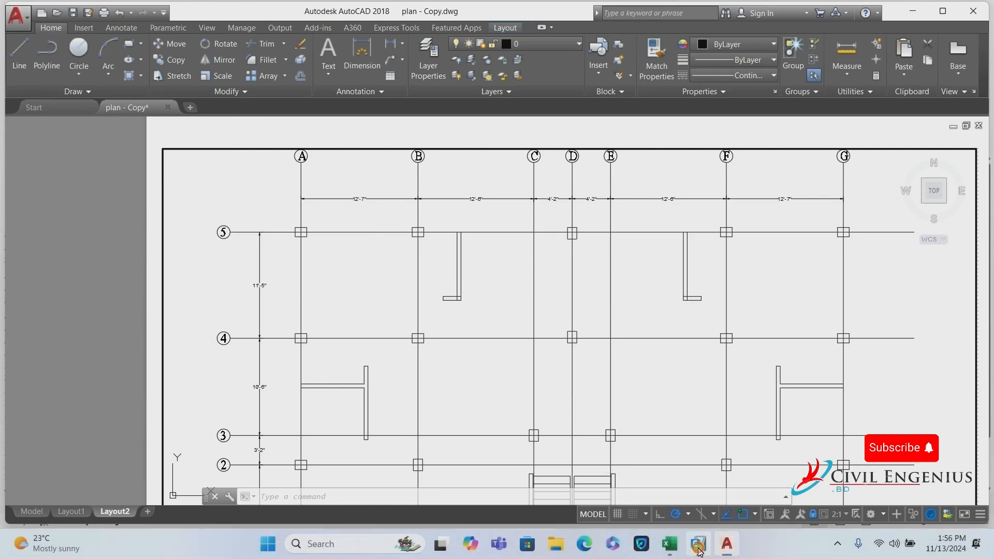
click(698, 544)
Create a new slab property copied from Slab 5 and rename it Stair 6.
click(571, 310)
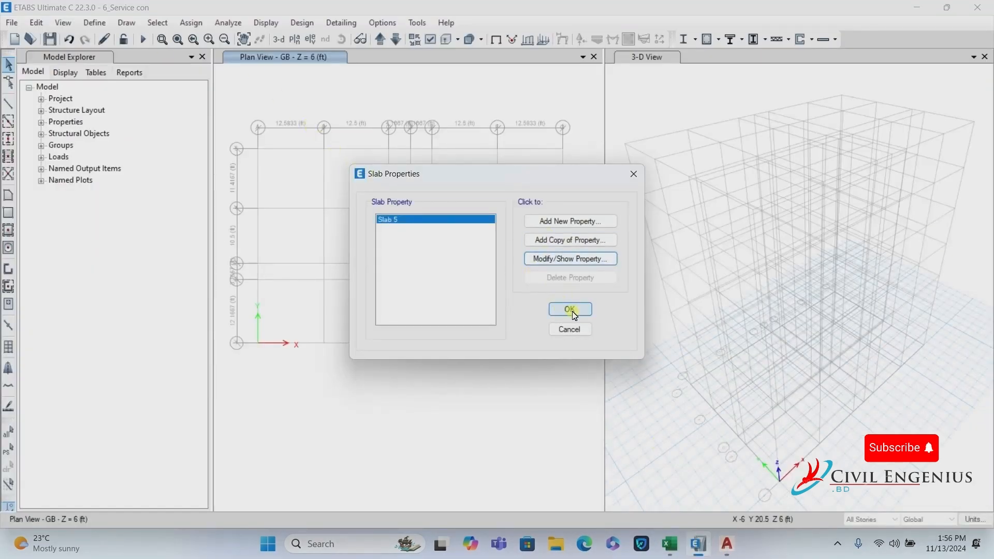
click(95, 22)
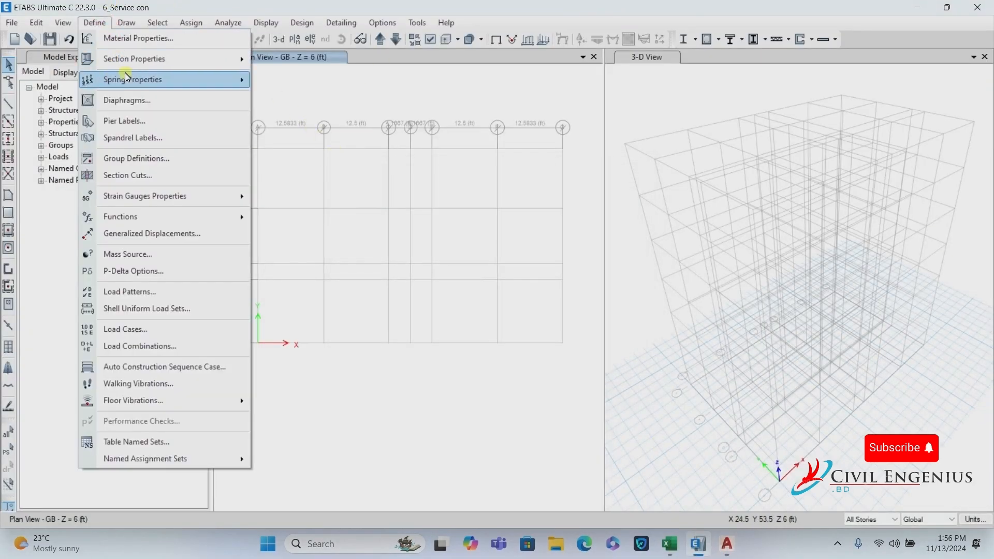
mouse_move(155, 59)
click(363, 99)
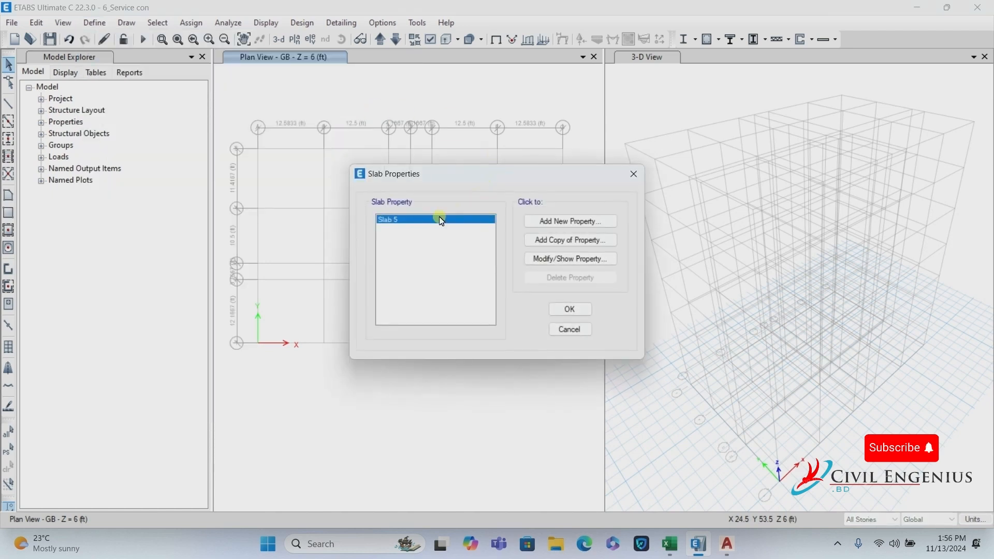
click(593, 242)
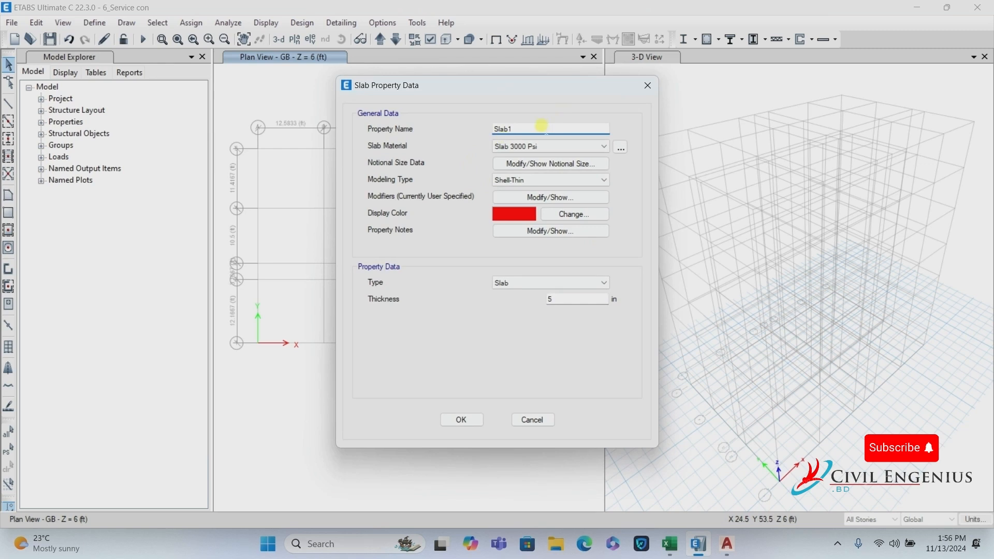
drag(542, 127, 344, 125)
Keep Slab 3000 Psi material, use Membrane modelling, and enable special one-way load distribution.
click(552, 147)
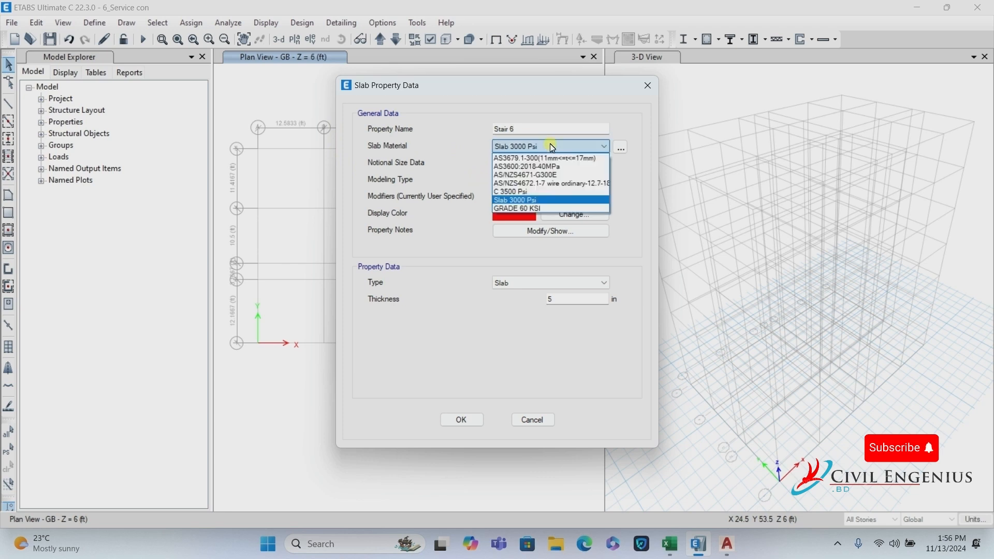
click(552, 147)
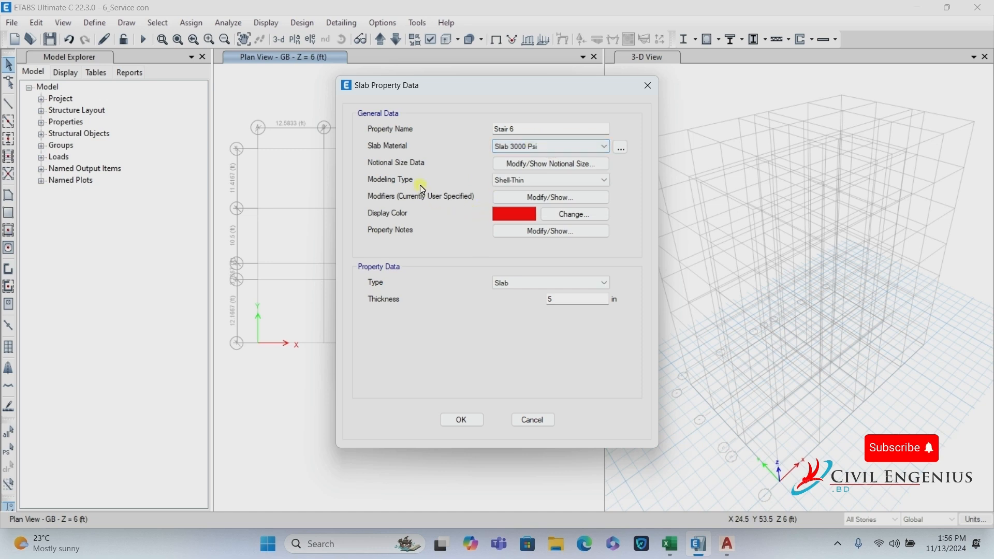
click(530, 180)
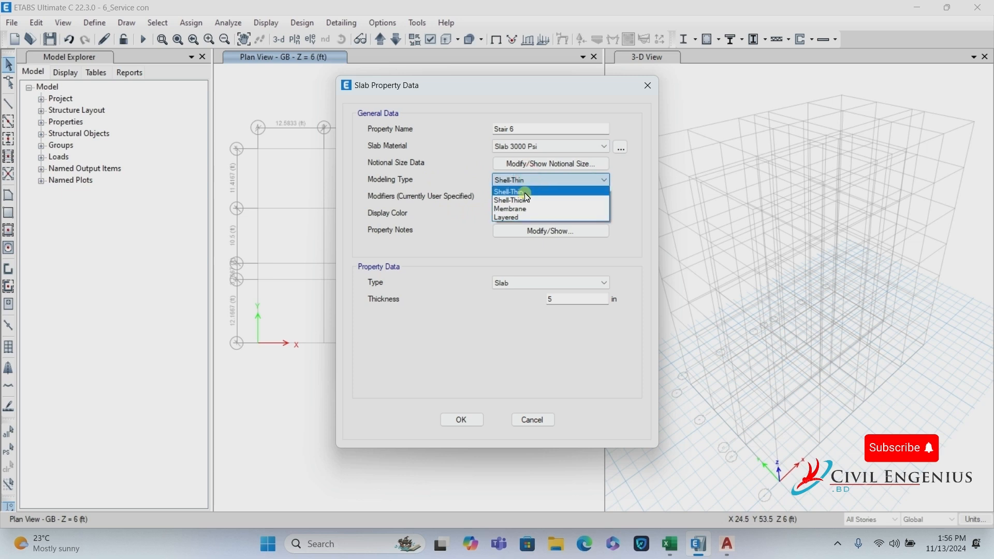
click(517, 206)
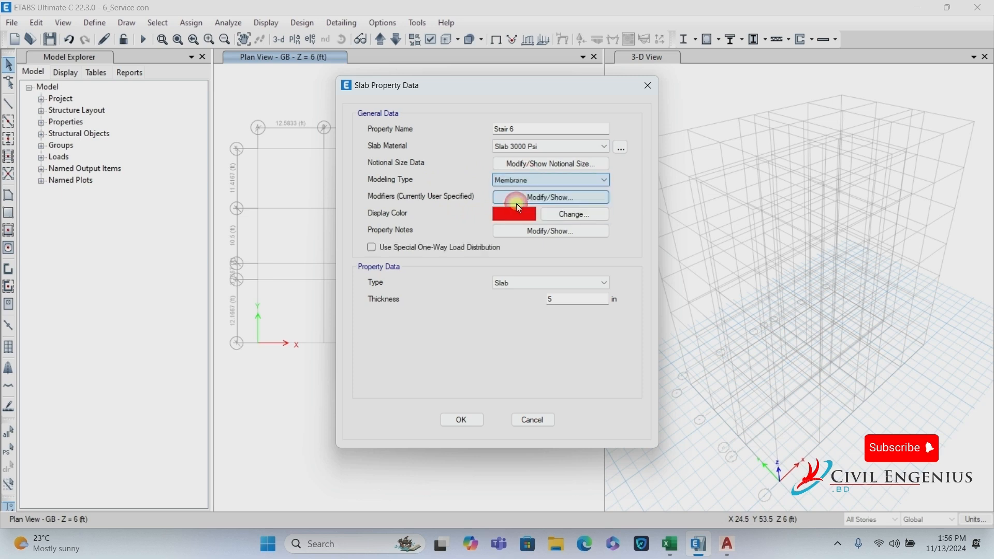
click(370, 249)
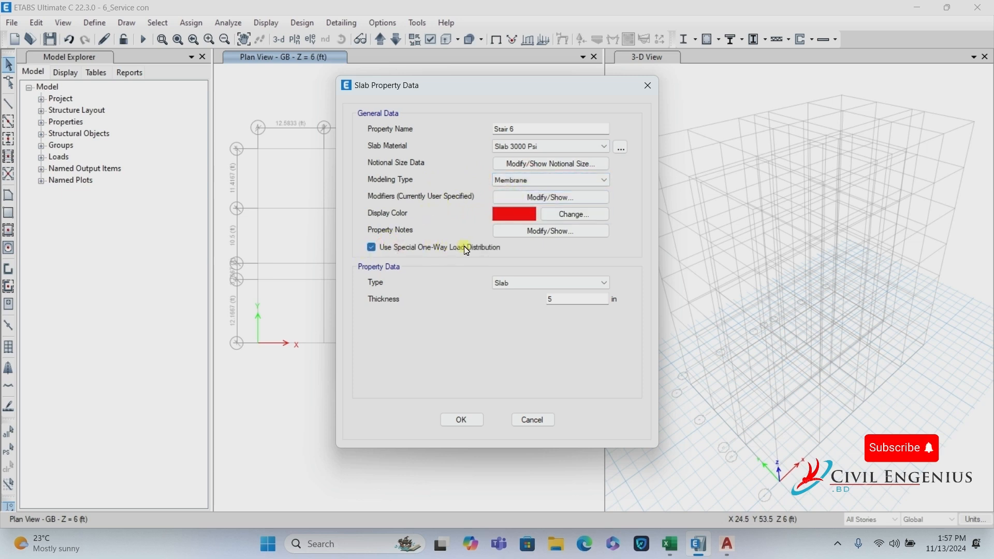
key(Tab)
Give Stair 6 0.35 stiffness modifiers for f22, f12, m11, m22 and m12 and save it.
click(593, 198)
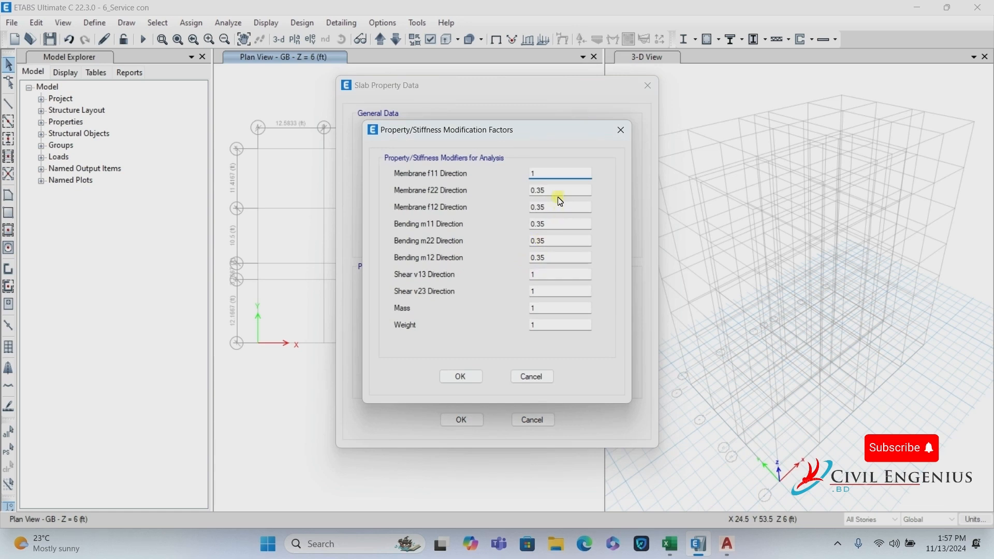
key(Tab)
key(Tab)
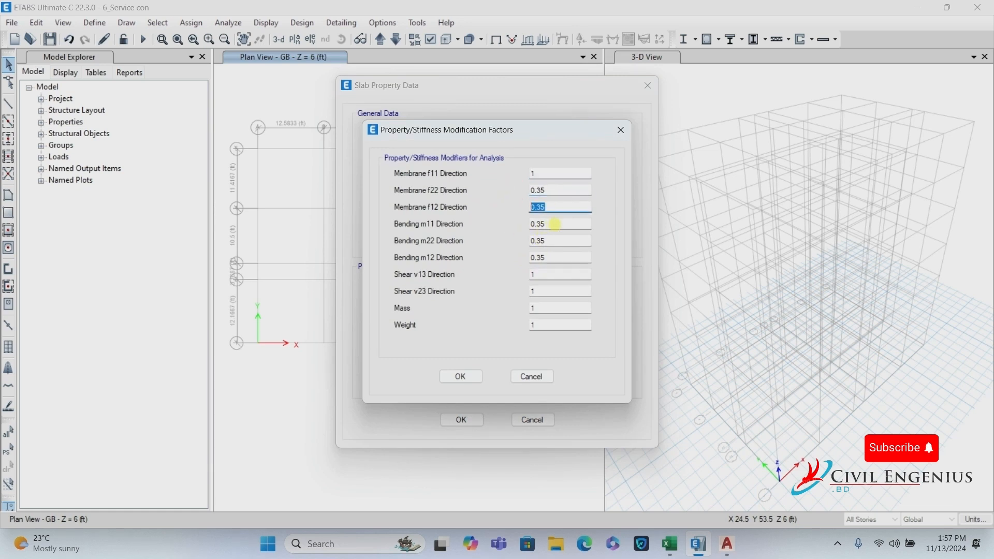
key(Tab)
click(461, 376)
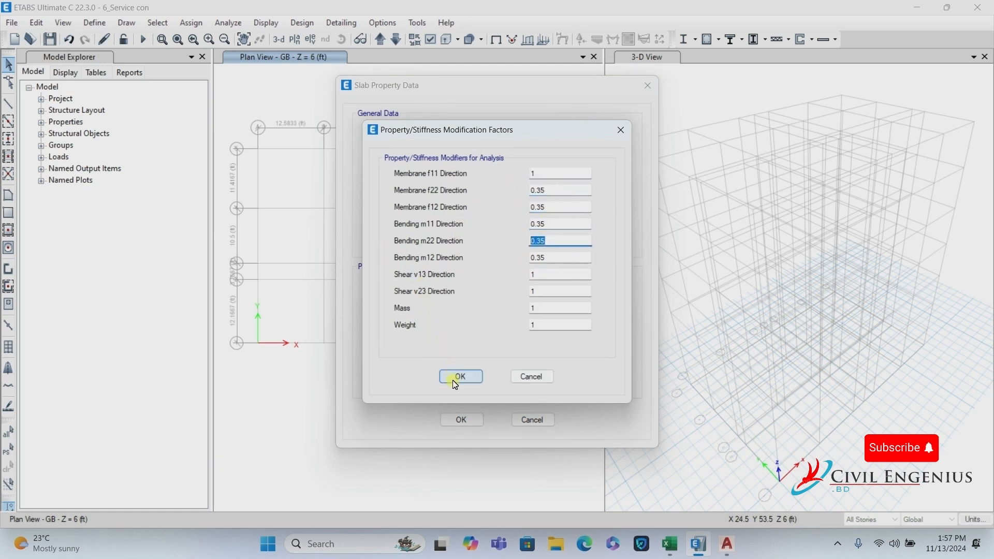
click(462, 420)
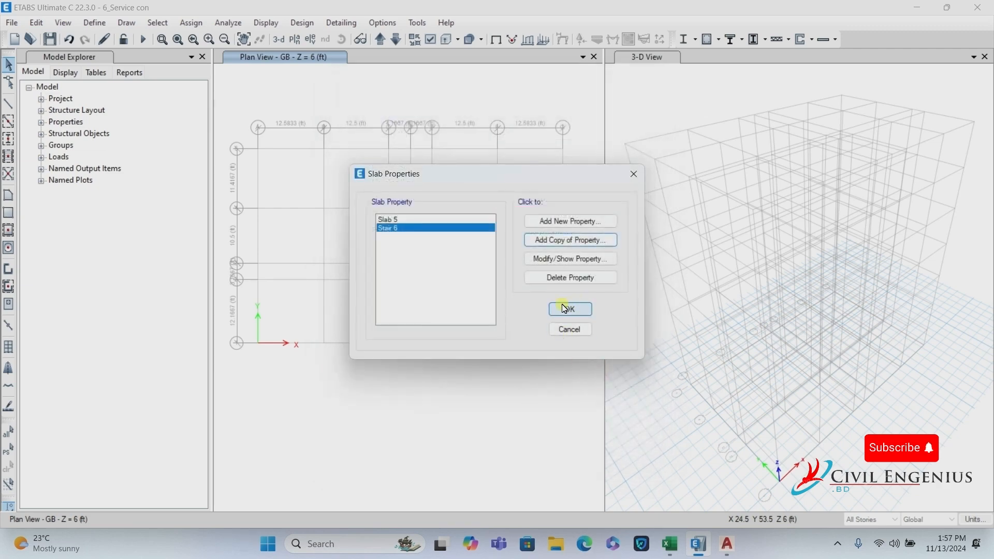
click(564, 308)
Review the Column and Beam entries on Excel's design checklist, then return to ETABS.
click(673, 550)
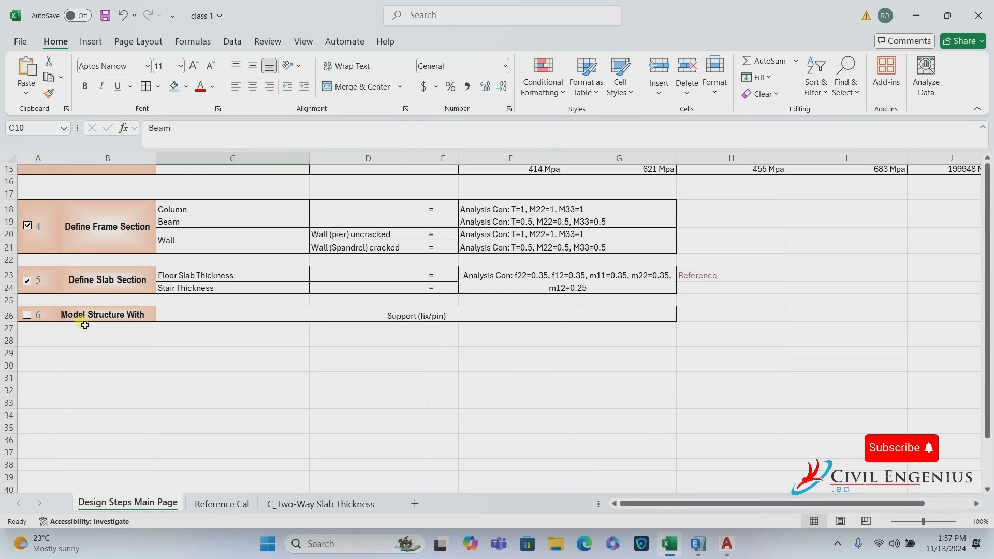
click(204, 279)
click(203, 294)
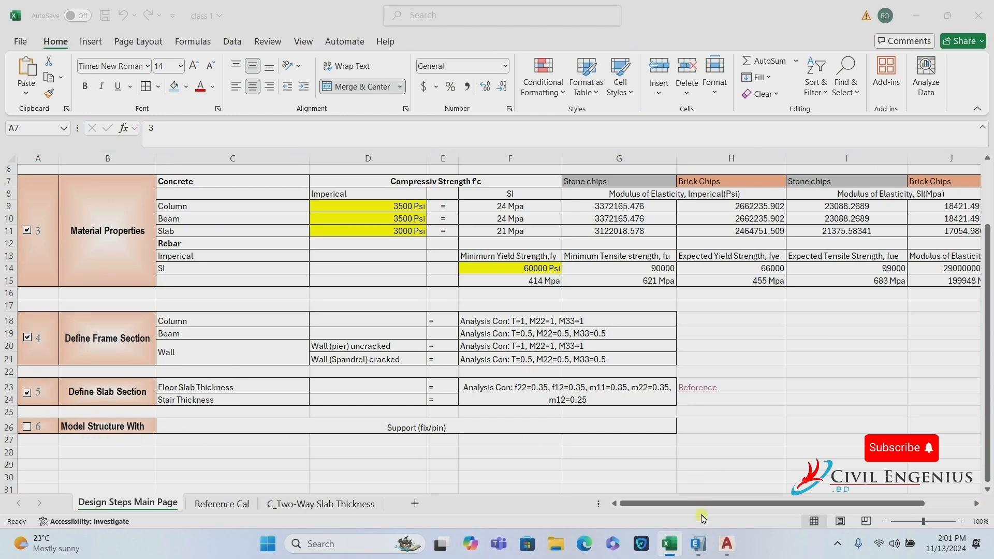
click(698, 544)
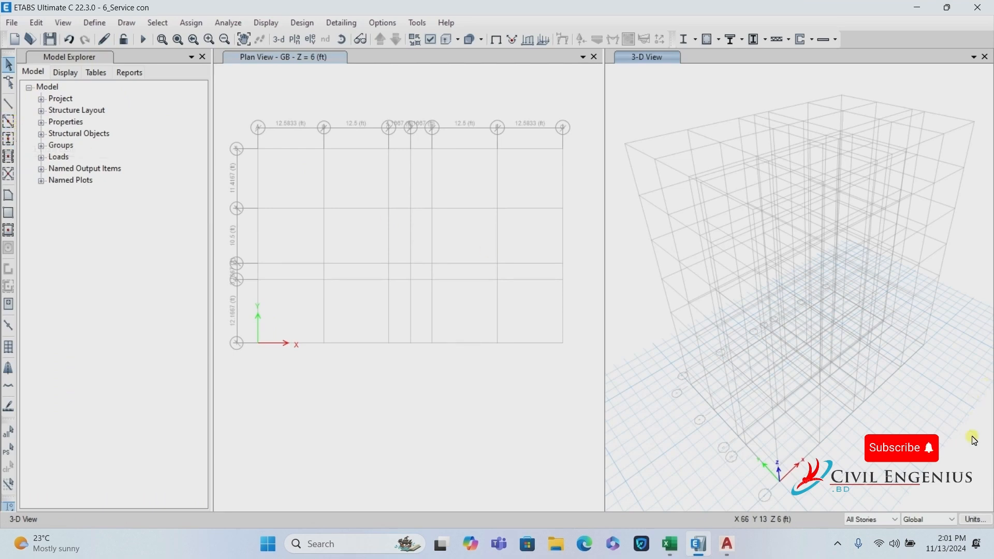
Make drawing apply to All Stories and start Quick Draw Columns with section C 12X15.
click(856, 520)
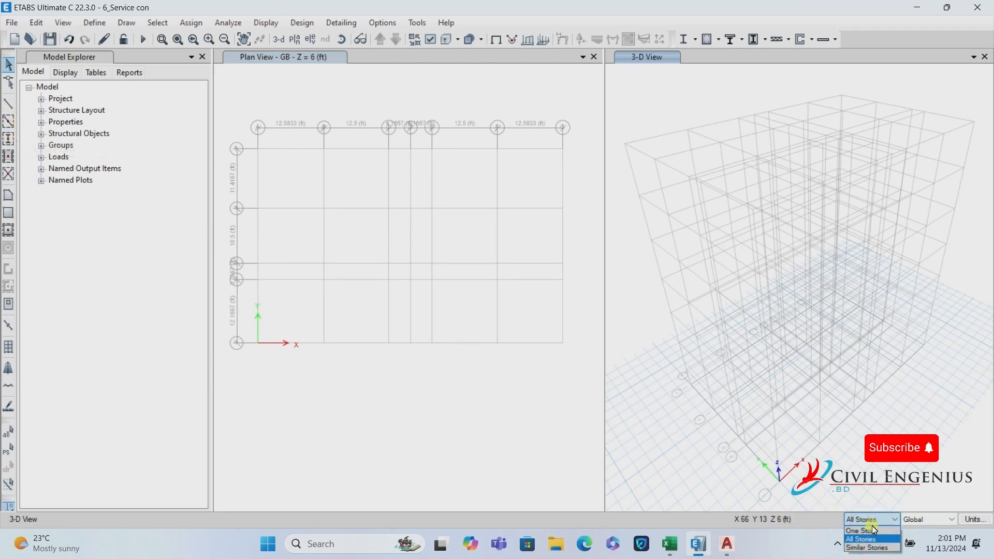
click(862, 531)
click(871, 522)
click(847, 541)
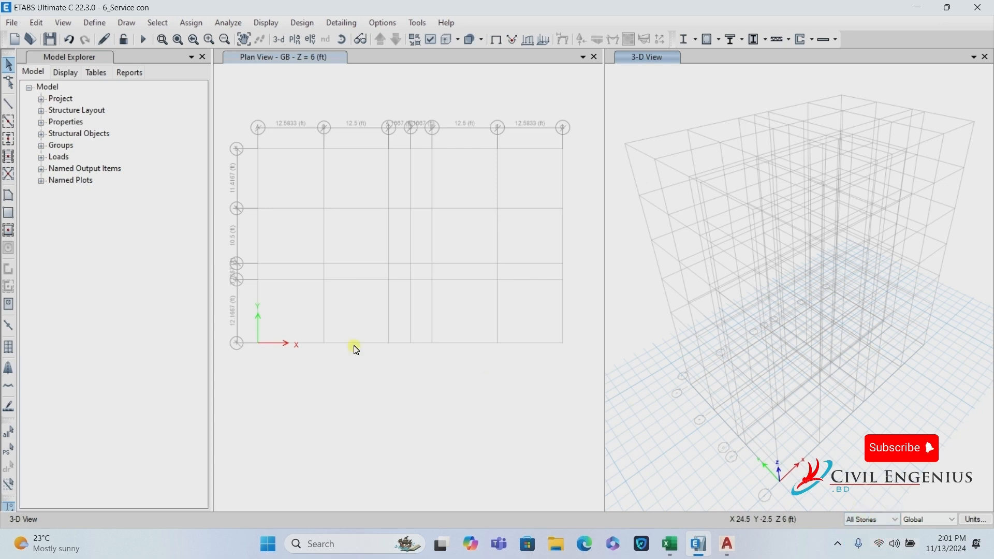
click(9, 141)
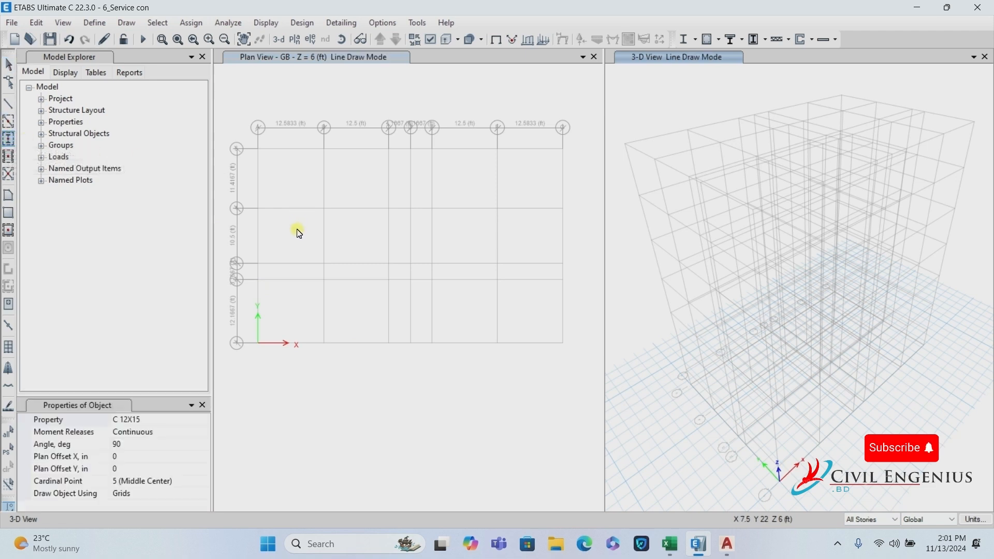
Zoom around the stair on AutoCAD's Layout2 plan to check column positions, then return to ETABS.
click(733, 548)
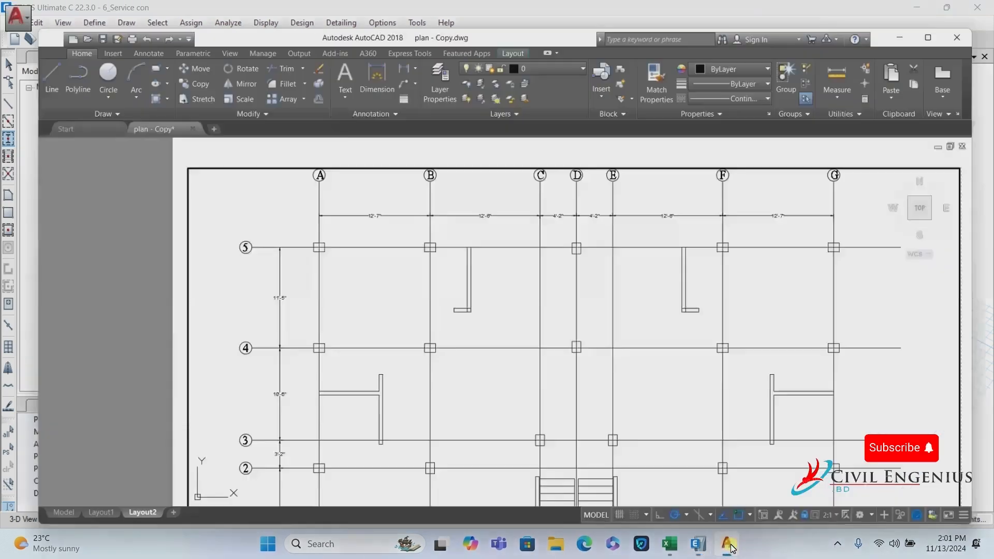
scroll(519, 310, down, 5)
scroll(432, 293, up, 6)
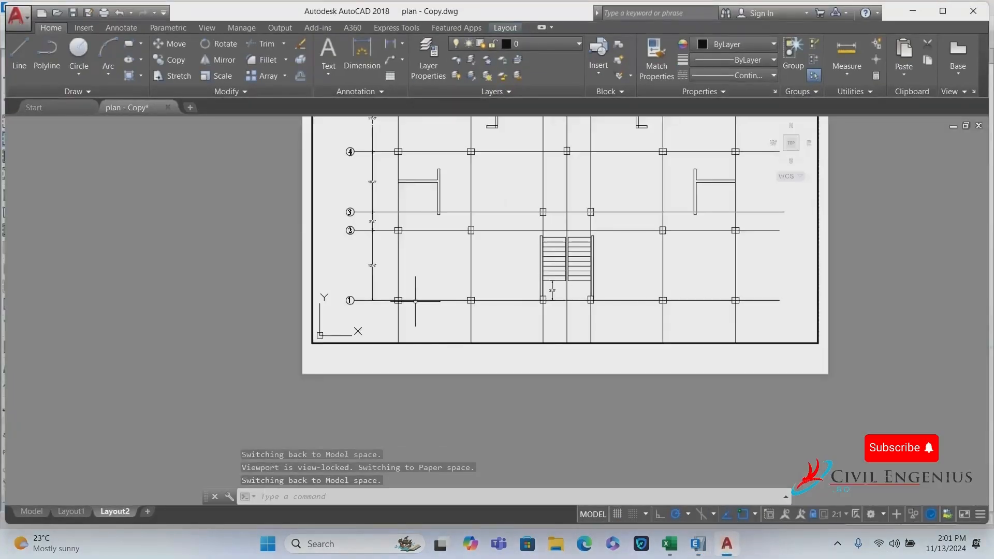
scroll(288, 315, down, 2)
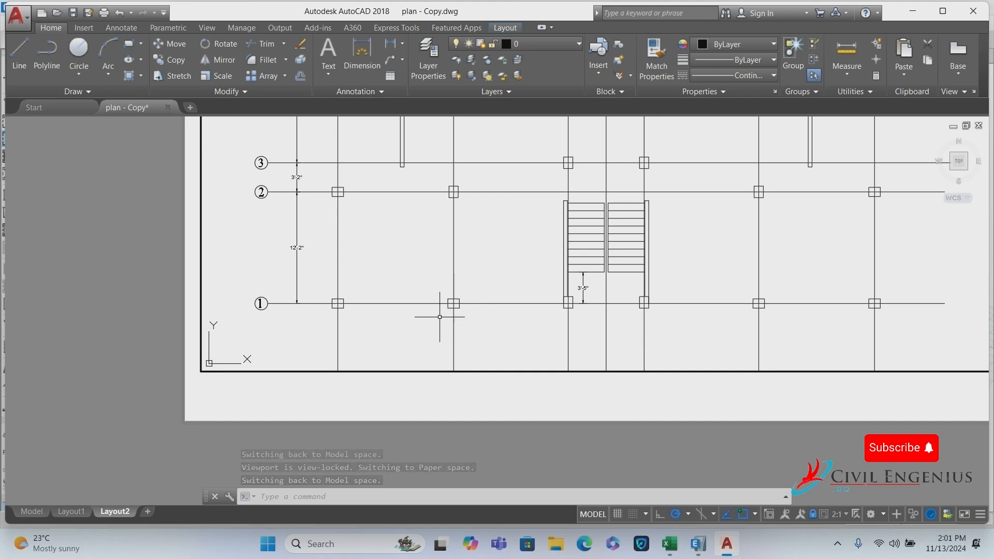
scroll(673, 342, down, 2)
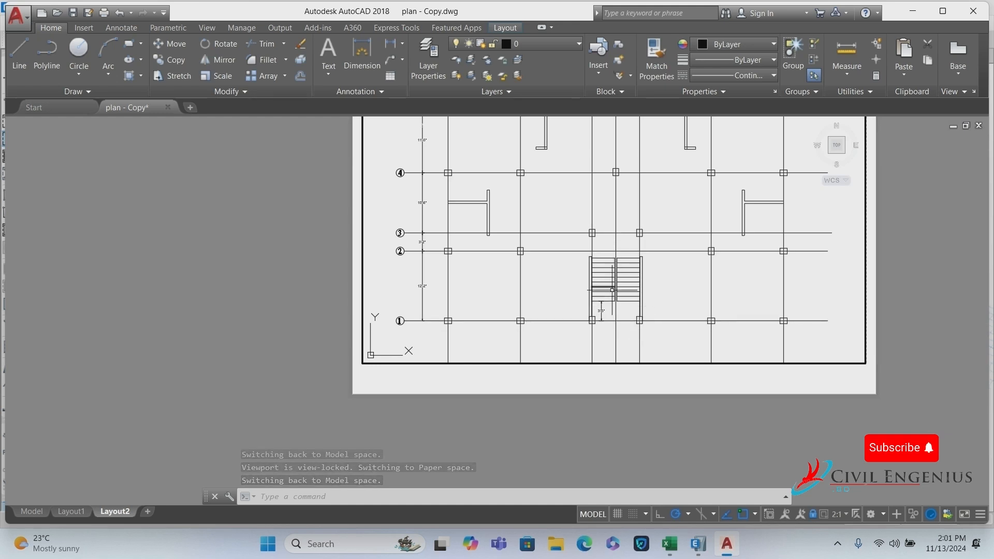
click(698, 543)
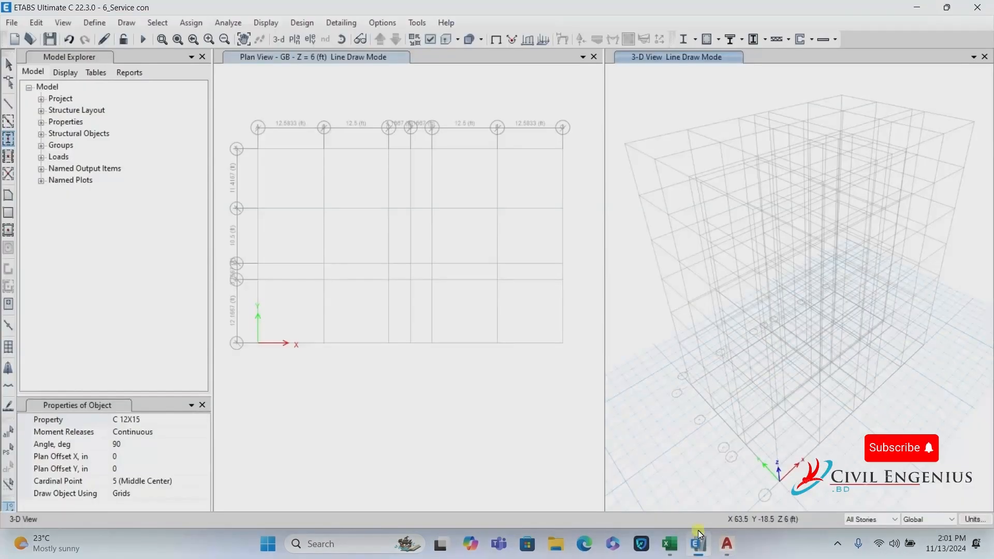
Set the column section to C 12X15 with a rotation angle of 0°.
click(132, 424)
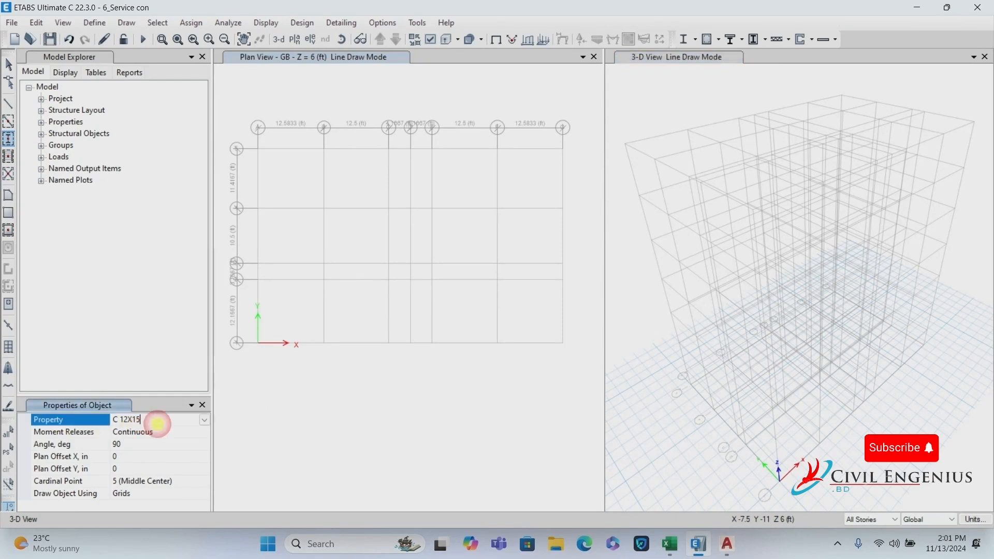
click(206, 420)
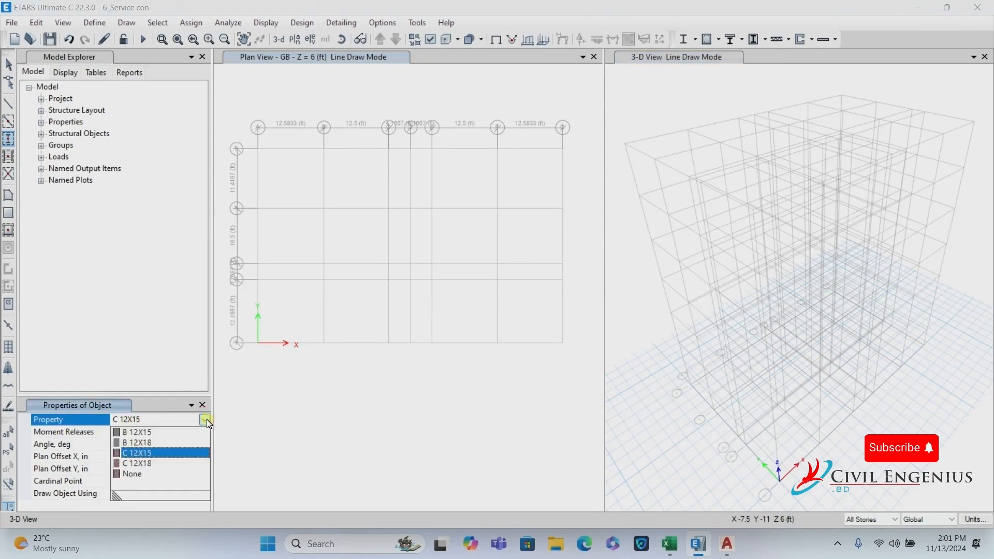
click(141, 454)
click(131, 445)
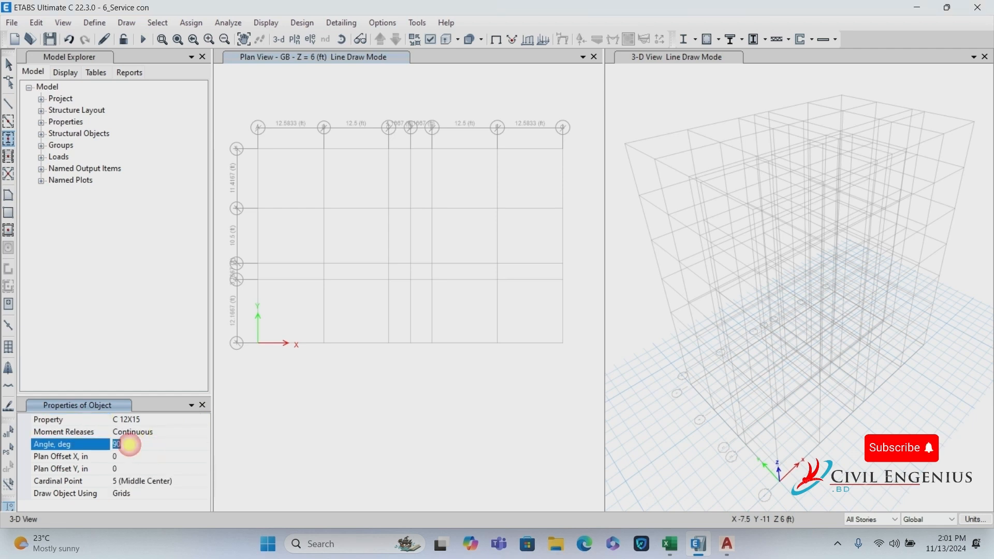
click(105, 445)
text(0)
click(129, 456)
click(119, 444)
Place unrotated columns at the first, second, fifth and last grid 1 intersections.
click(239, 346)
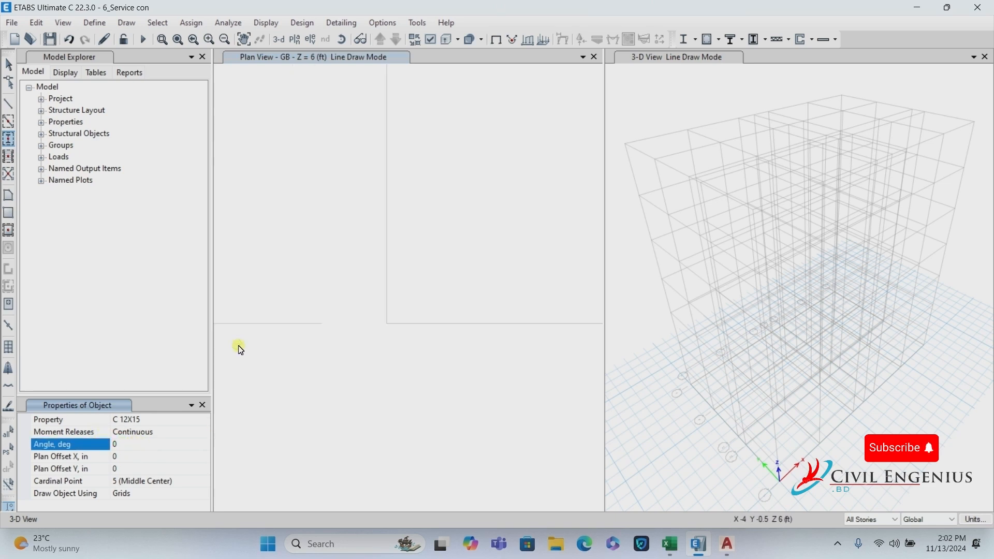
drag(352, 287, 477, 409)
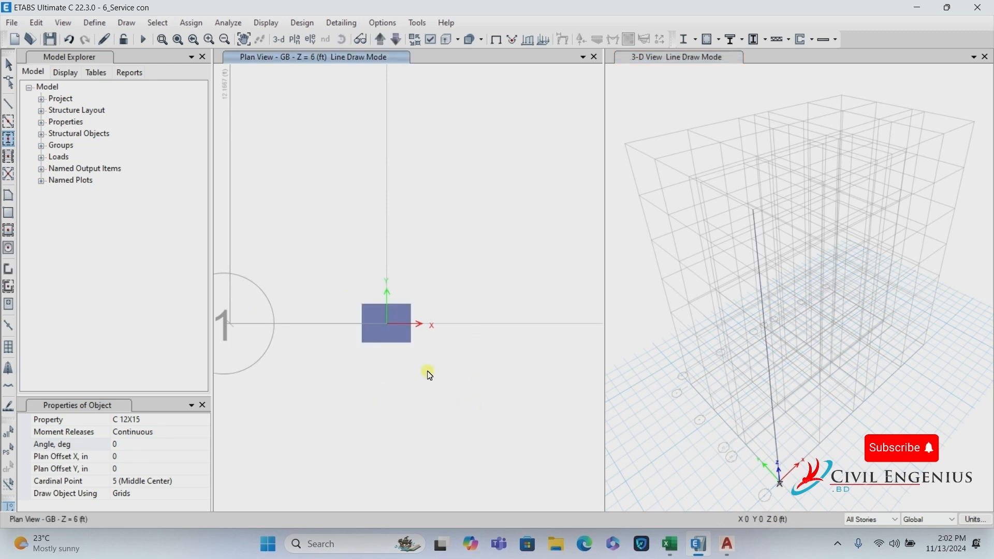
scroll(284, 355, down, 4)
scroll(290, 365, up, 4)
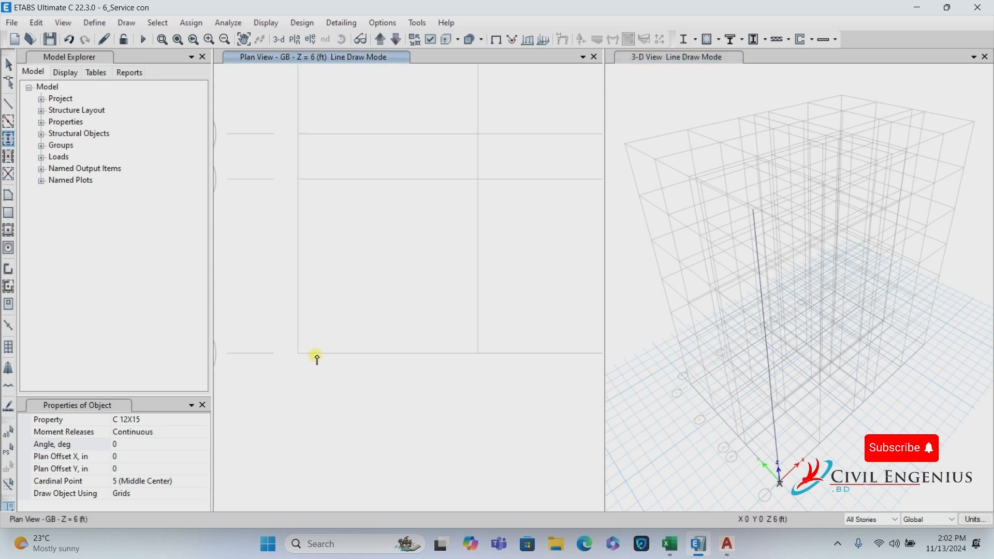
scroll(317, 357, up, 3)
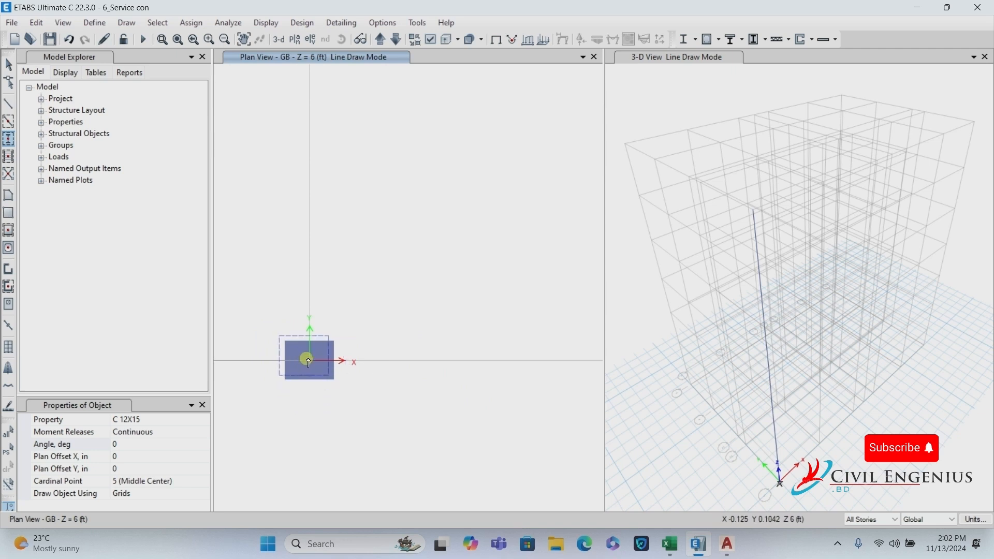
scroll(309, 363, down, 3)
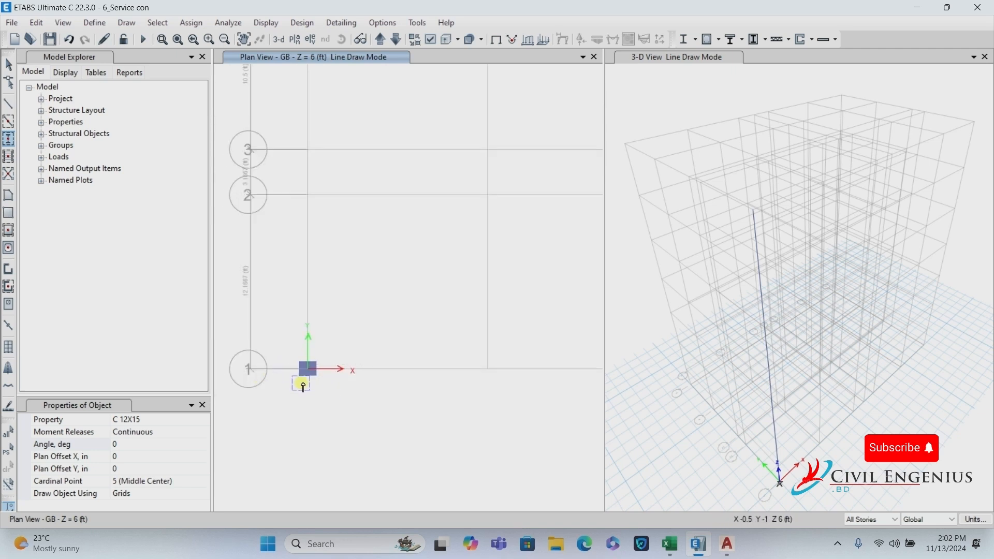
scroll(306, 388, down, 3)
drag(351, 355, 398, 434)
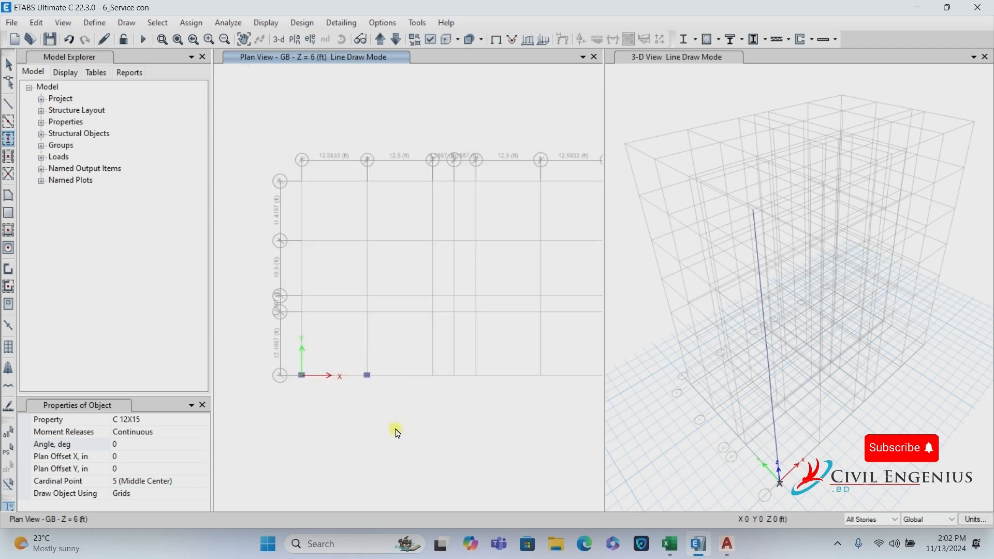
scroll(363, 415, down, 3)
scroll(402, 406, up, 4)
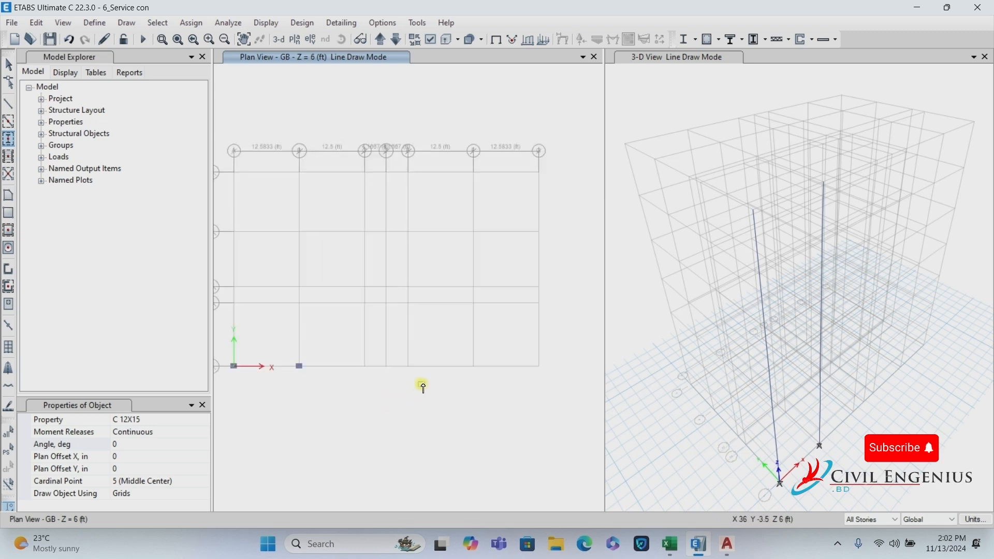
drag(455, 350, 500, 431)
drag(517, 339, 558, 417)
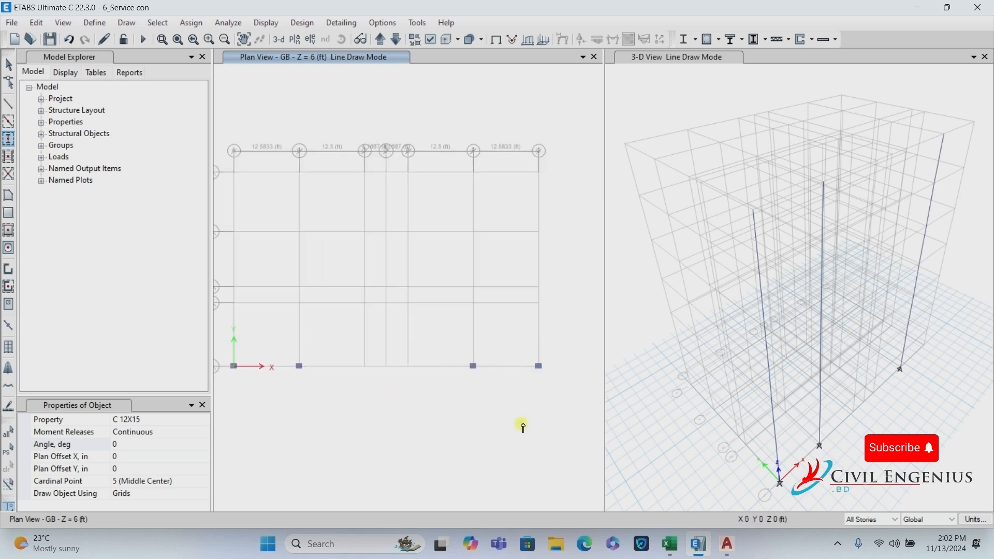
Place 90°-rotated columns at the third and fourth grid 1 intersections beside the stair, then switch to AutoCAD.
click(134, 443)
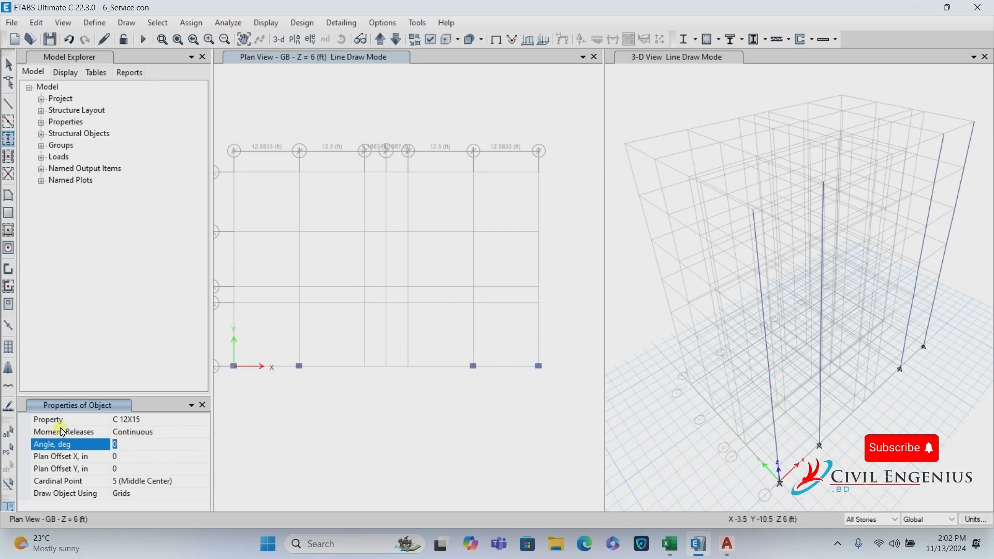
text(90)
click(139, 457)
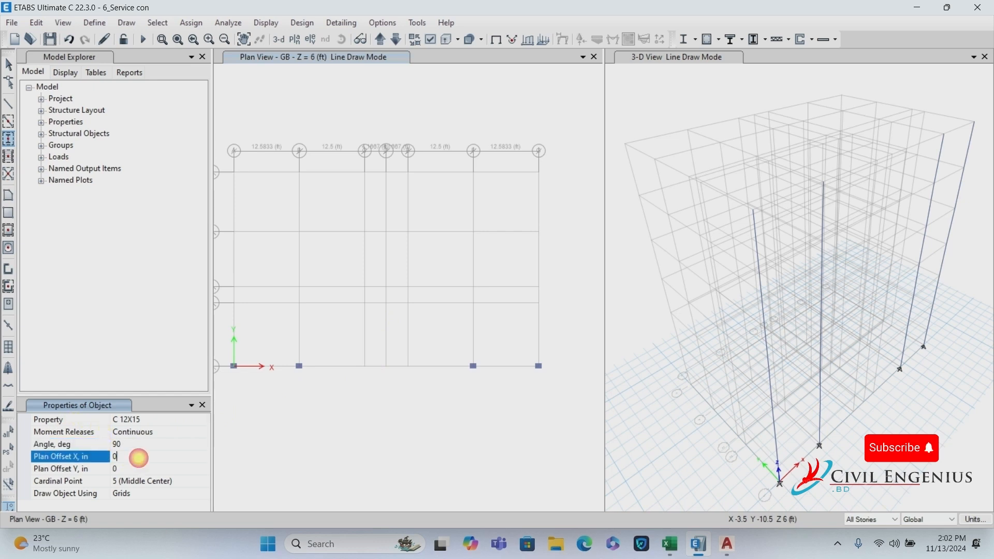
drag(340, 350, 376, 406)
click(403, 357)
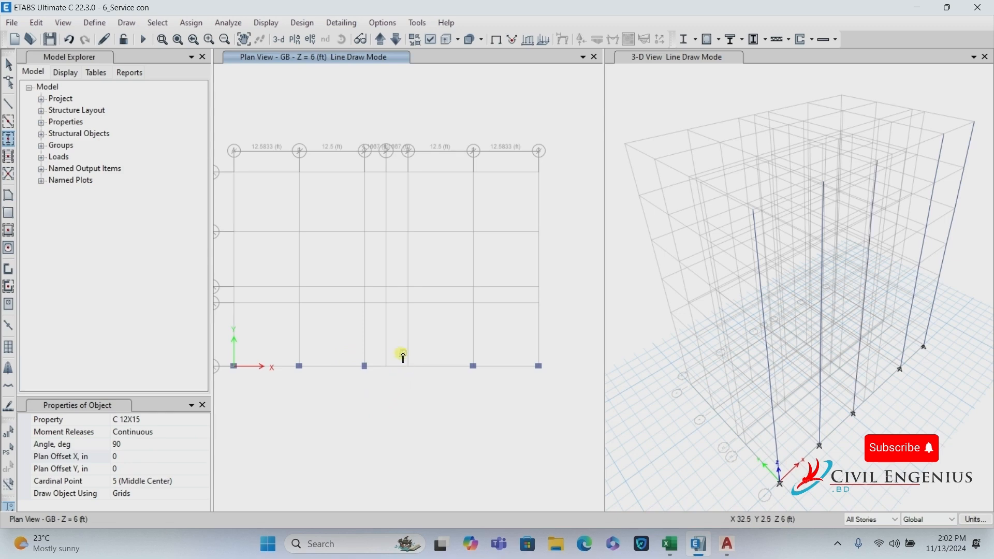
drag(401, 356, 442, 419)
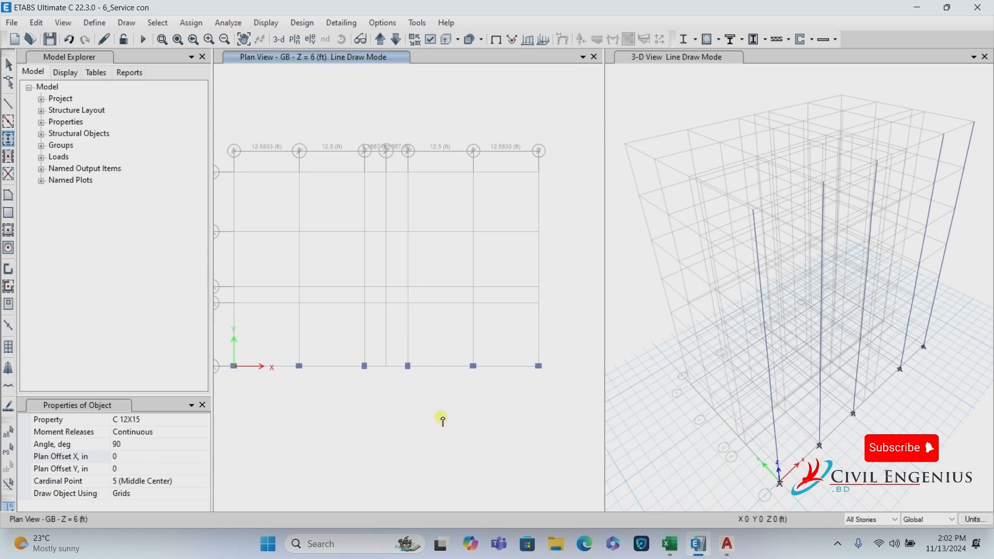
click(729, 544)
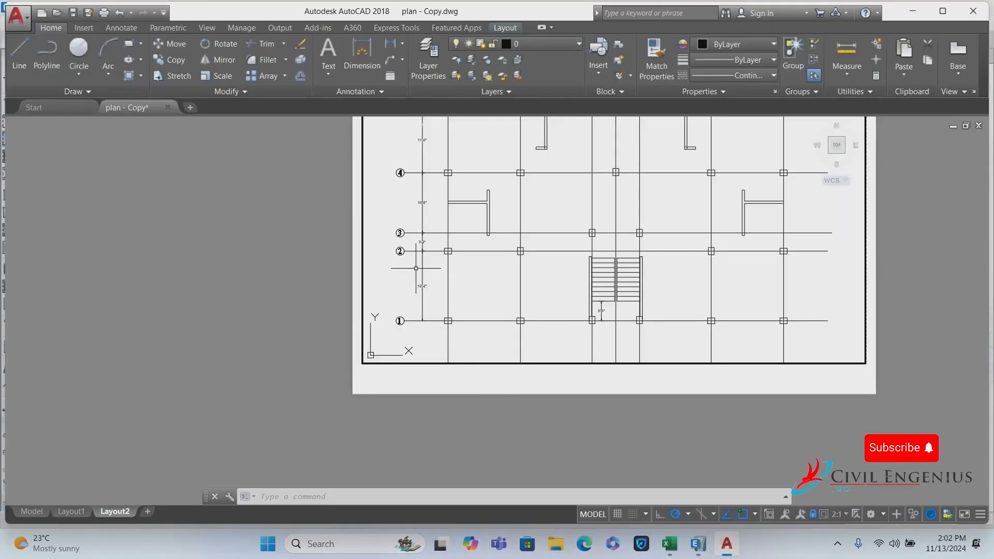
Glance over the AutoCAD floor plan and return to the ETABS model.
scroll(416, 268, up, 4)
scroll(409, 292, down, 2)
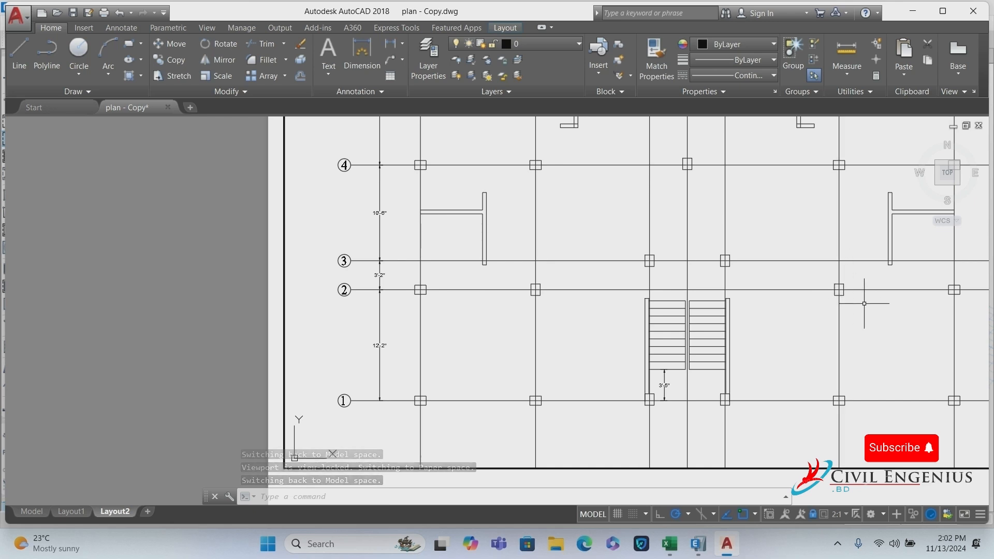
click(698, 544)
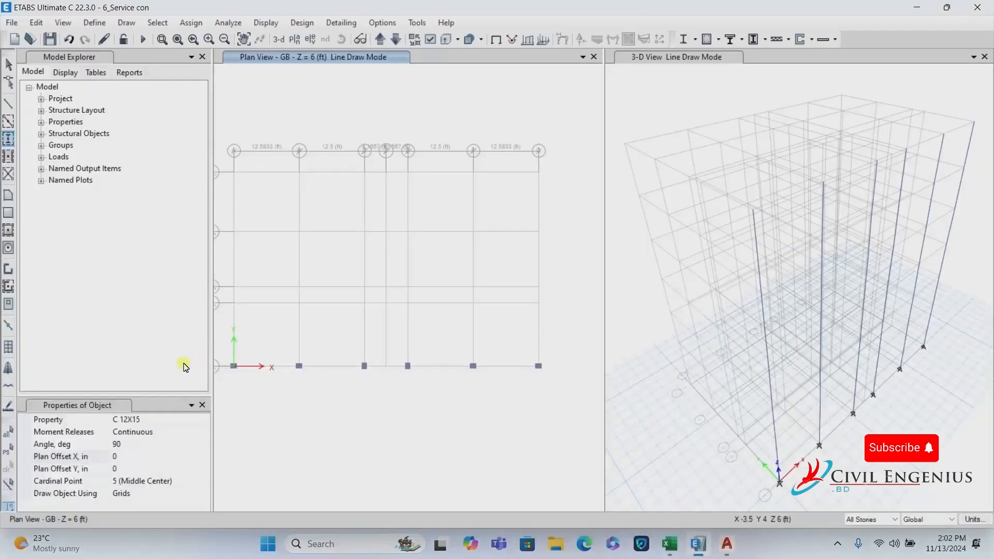
Place 0° columns at B2, A2 and G2, undoing one misplaced column.
scroll(221, 301, up, 3)
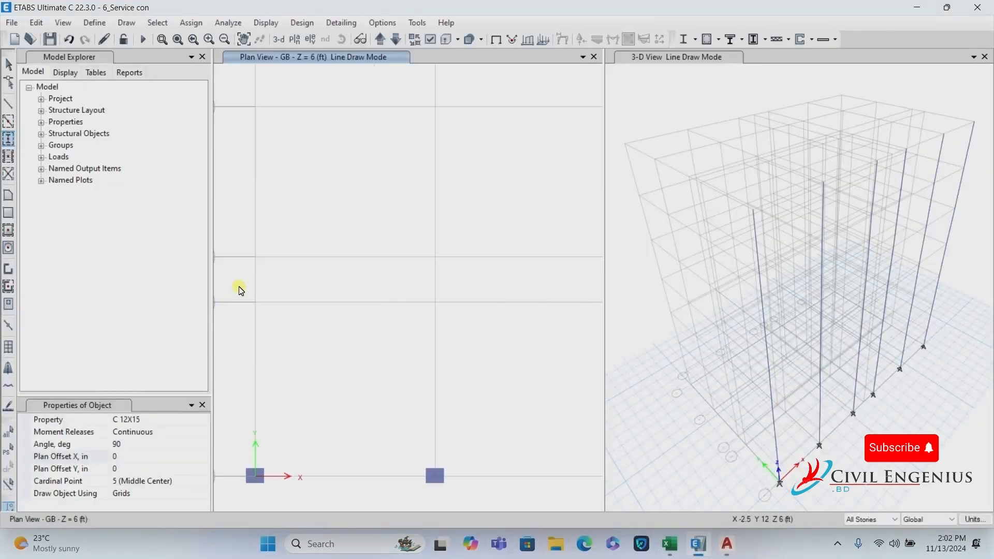
drag(242, 281, 275, 324)
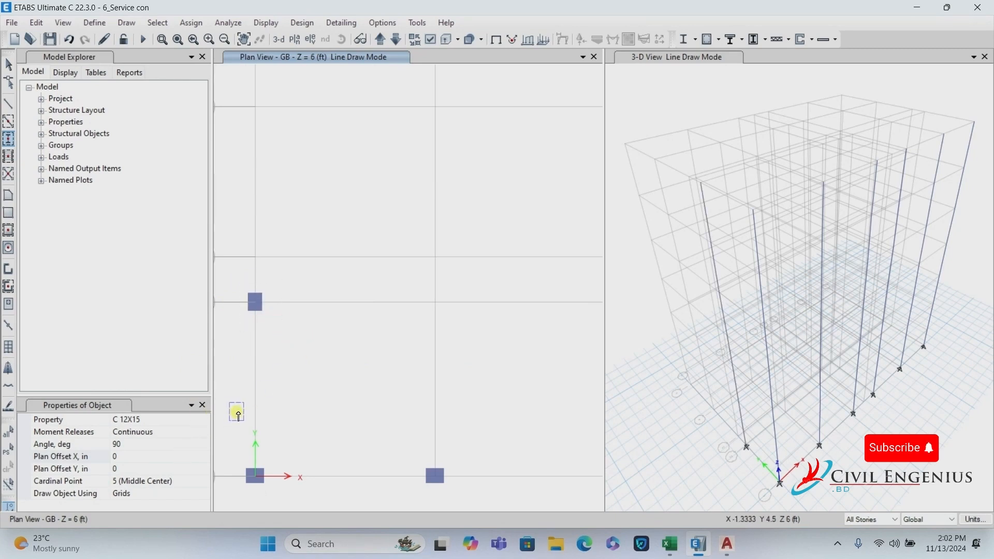
key(ctrl+z)
drag(417, 275, 481, 371)
click(125, 444)
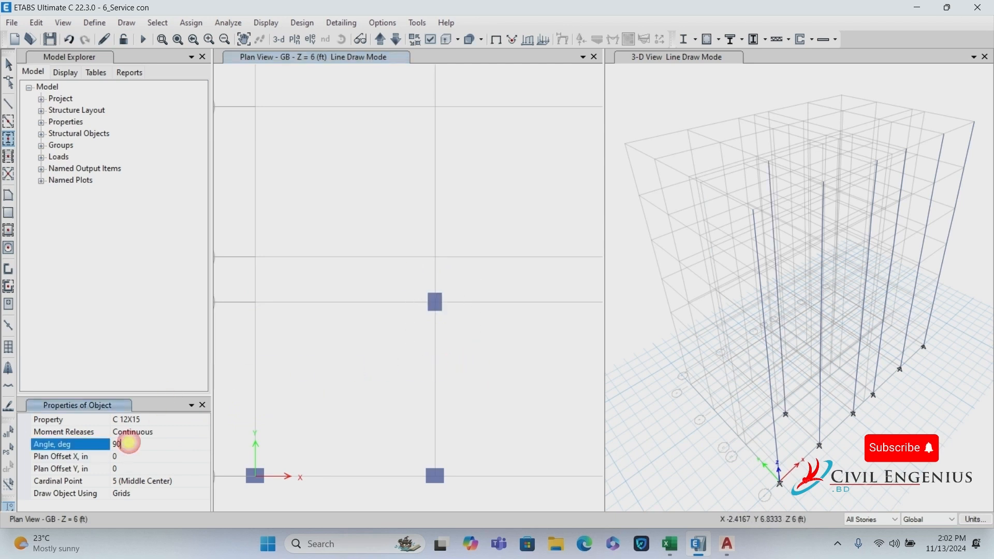
click(117, 457)
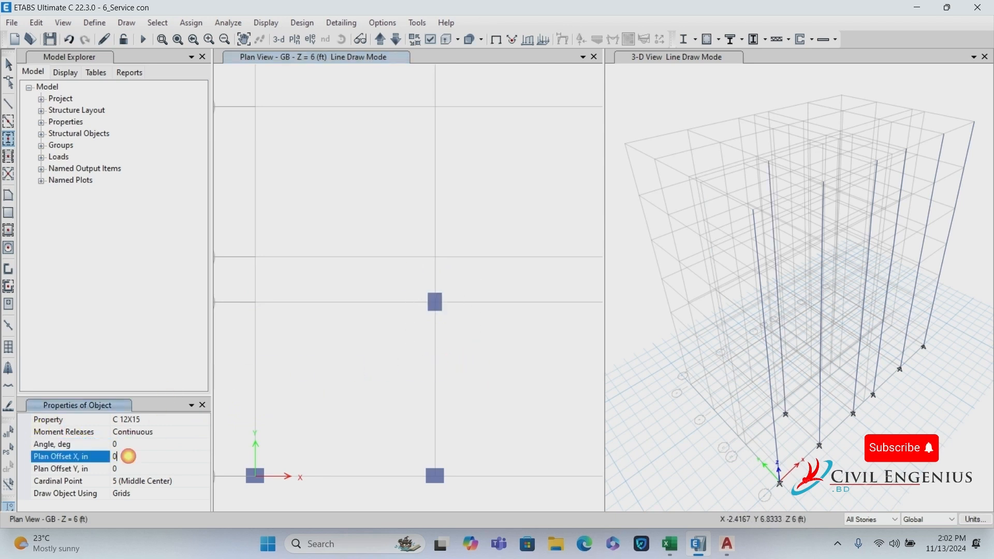
drag(243, 290, 276, 336)
scroll(278, 336, down, 5)
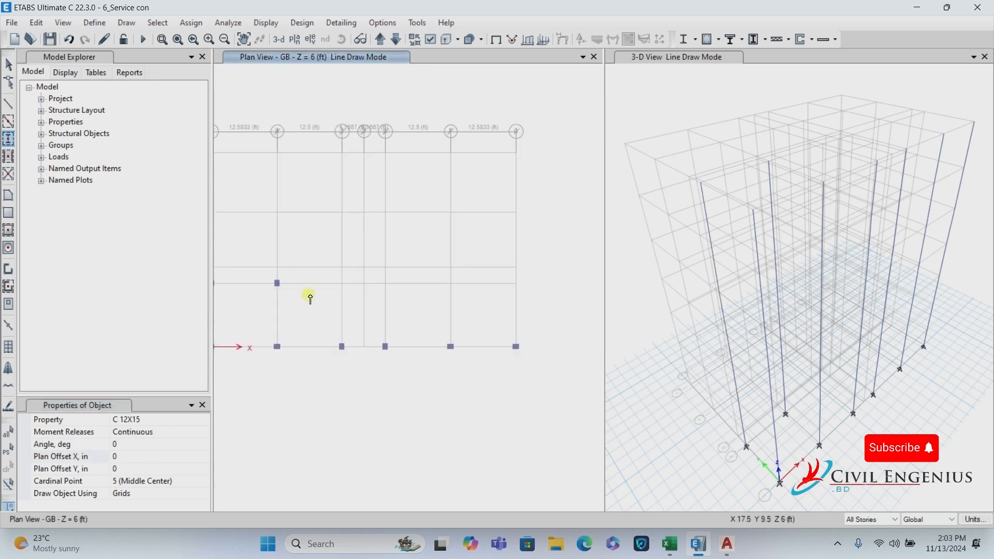
drag(502, 273, 545, 316)
Set the column angle to 90° and place a rotated column at F2.
click(125, 443)
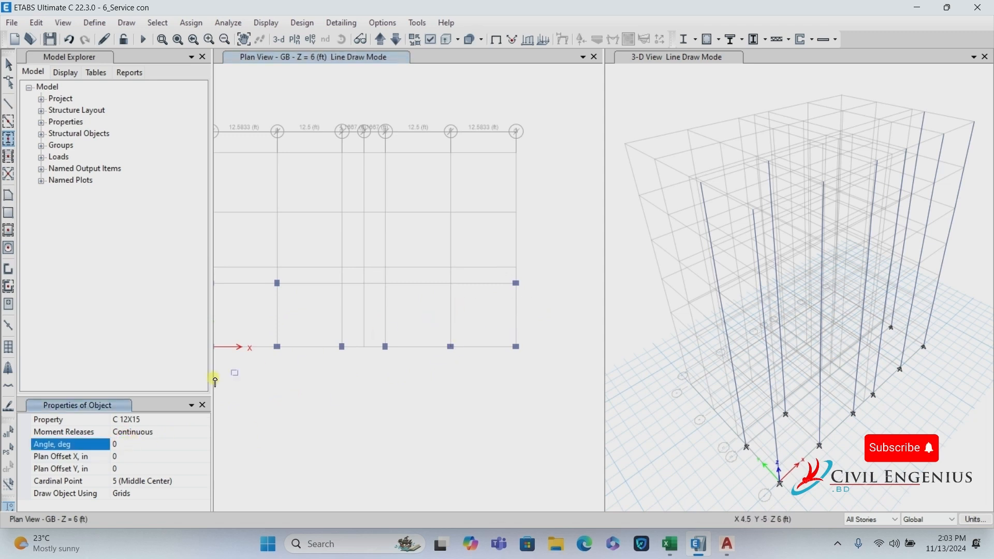
click(78, 445)
text(90)
click(118, 456)
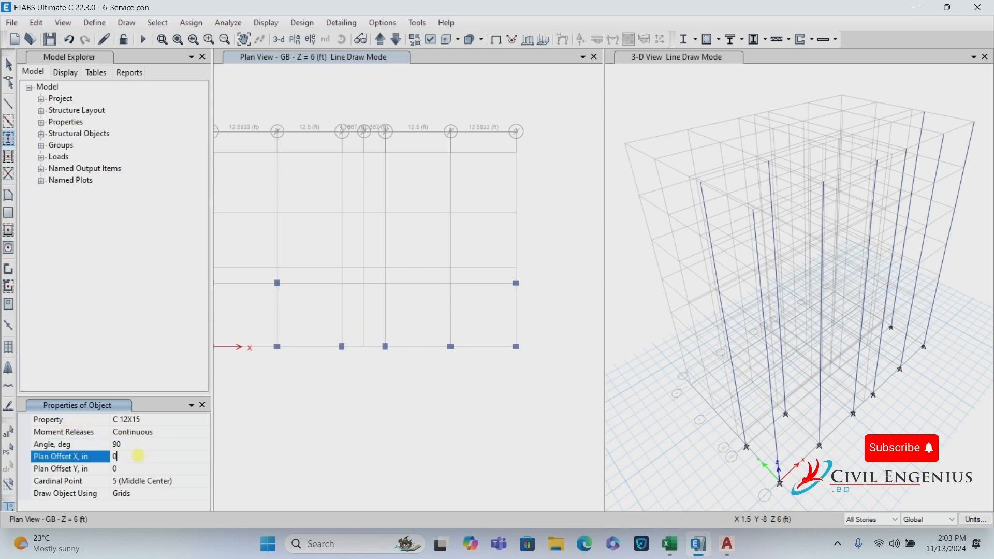
drag(440, 272, 465, 306)
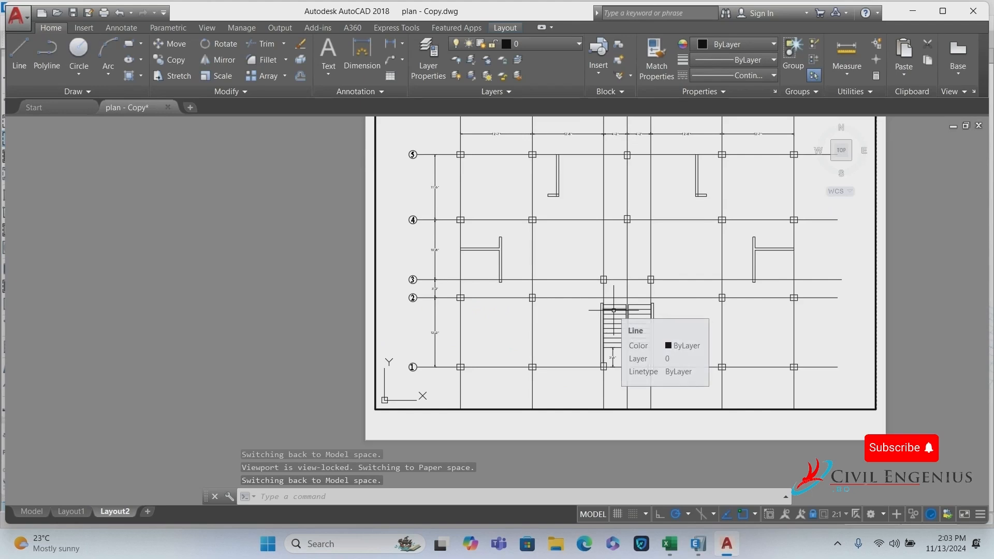
Check the stair area on grid lines 2–3 in the AutoCAD plan, then return to ETABS.
scroll(613, 284, up, 4)
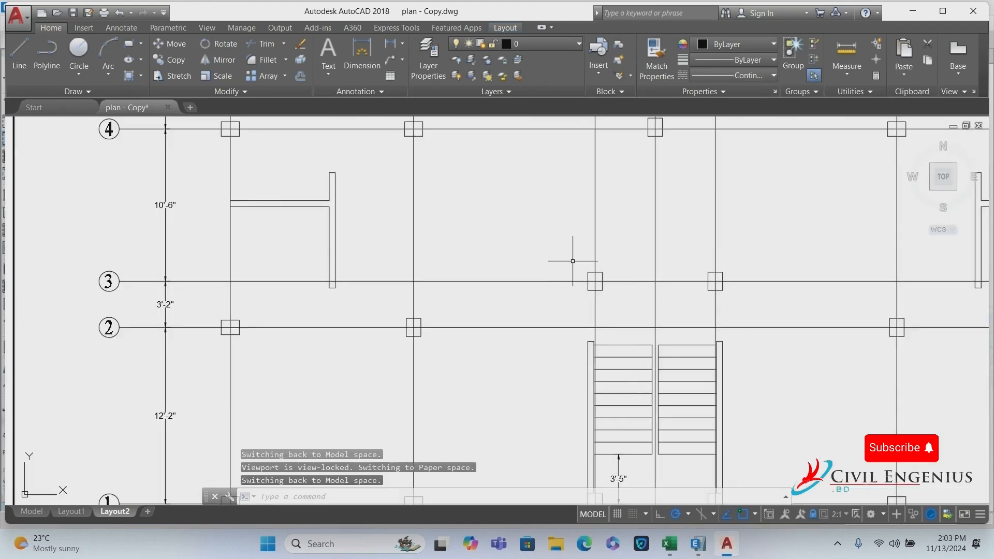
click(692, 544)
scroll(206, 290, down, 2)
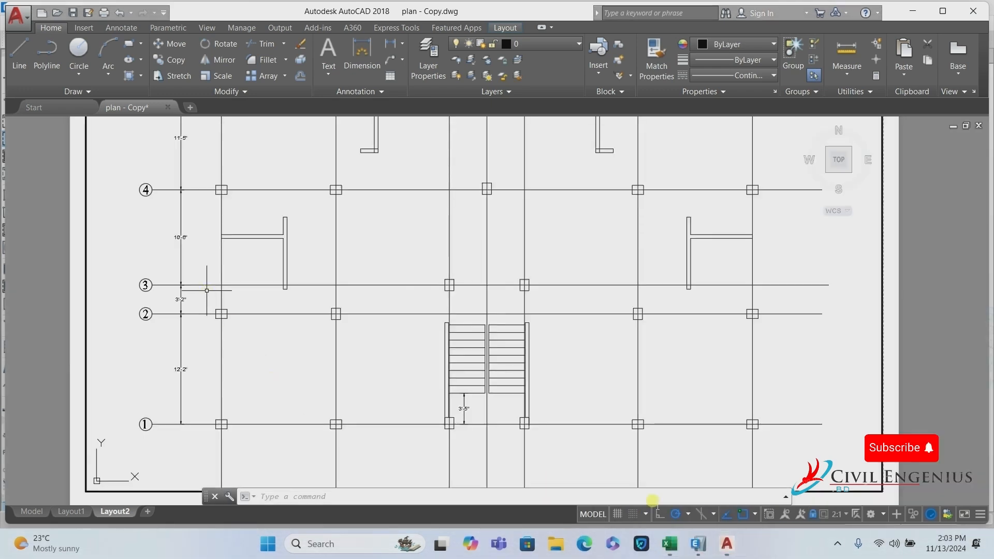
click(704, 547)
Place 90° C 12X15 columns at C3 and E3 flanking the stair opening.
click(133, 447)
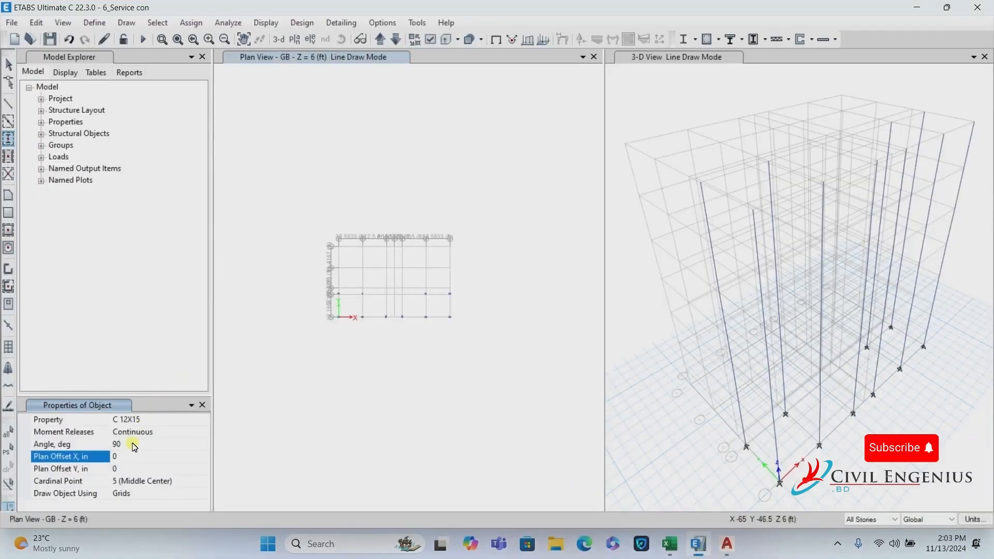
click(116, 444)
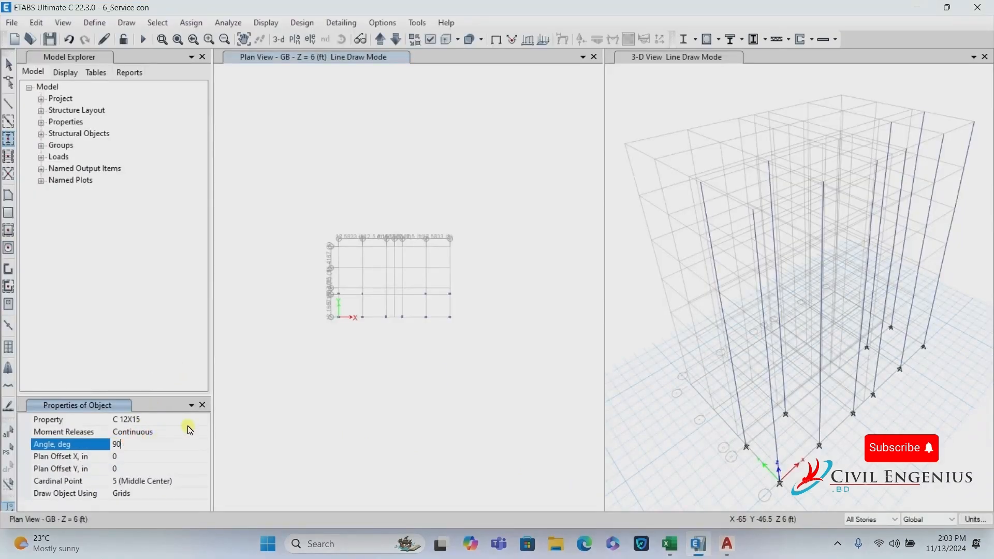
scroll(366, 273, up, 3)
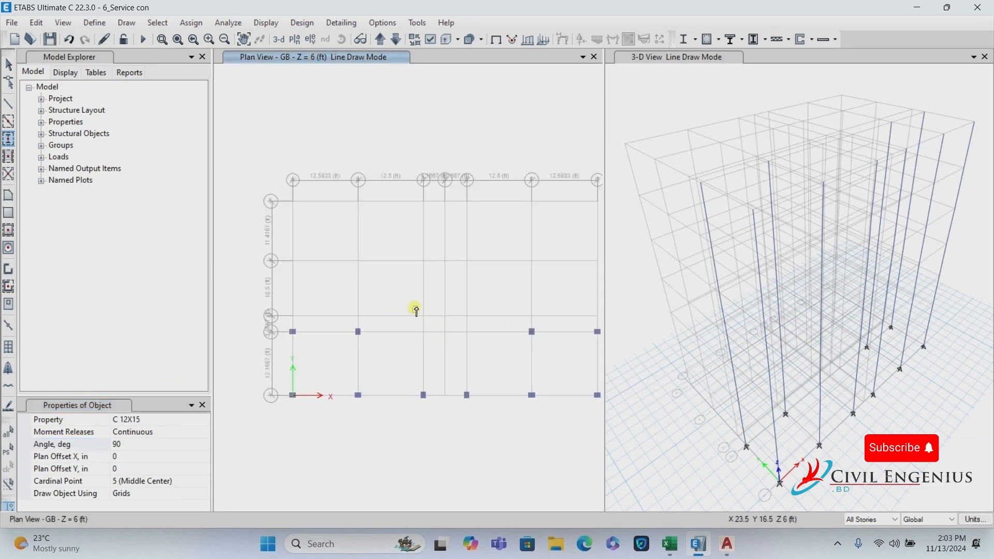
drag(415, 304, 474, 326)
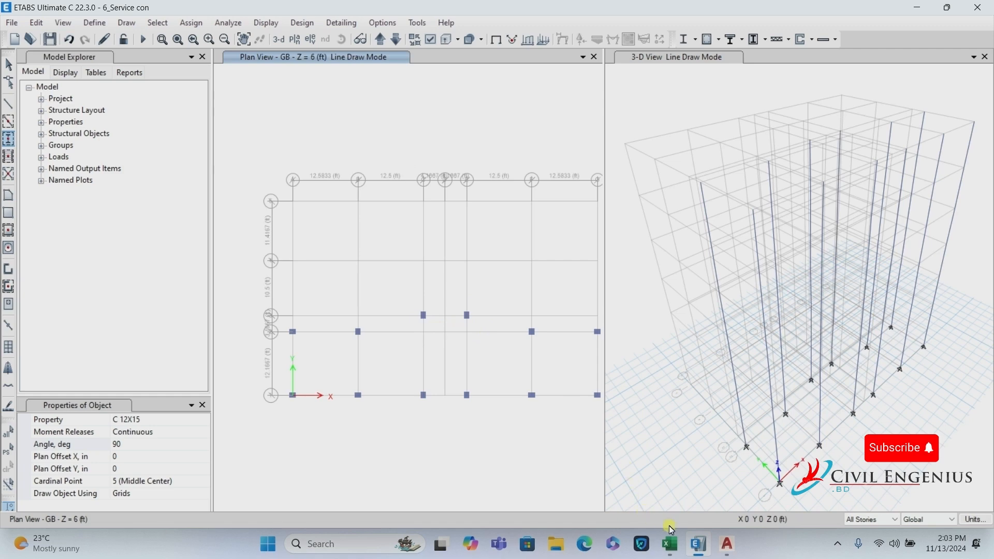
Switch to the AutoCAD plan and zoom in to check the new columns.
click(726, 545)
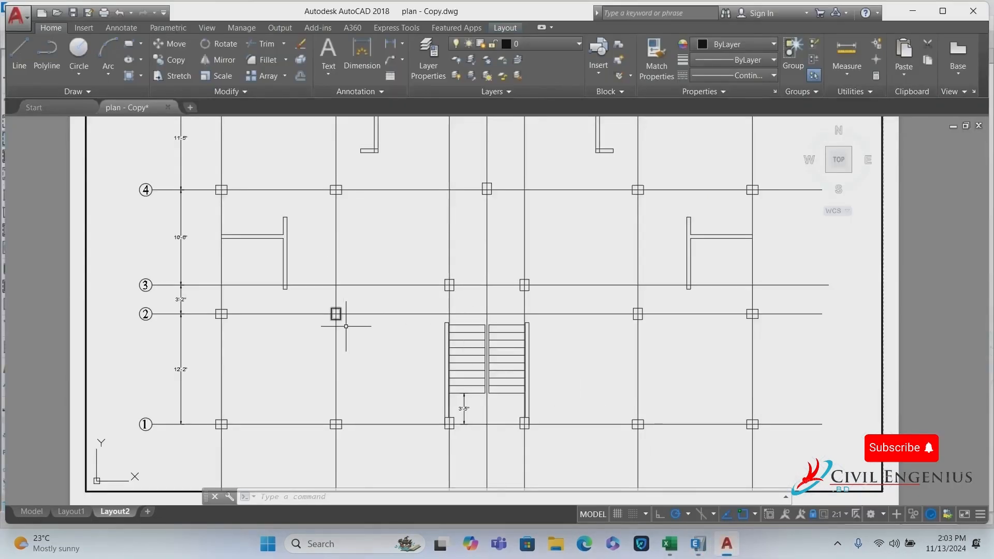
scroll(302, 281, down, 3)
scroll(242, 225, up, 3)
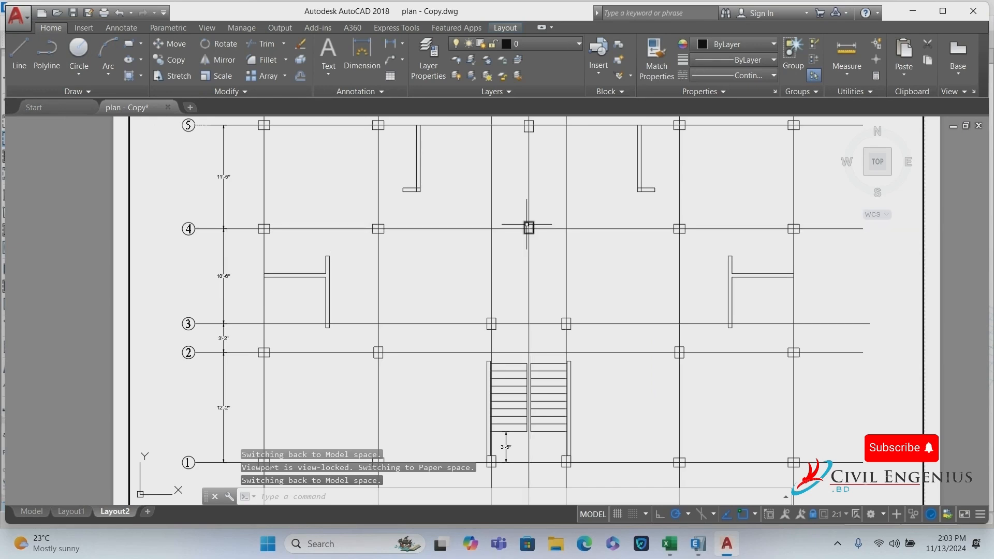
Set the column angle to 0° and place columns at A4, B4, F4 and G4.
click(703, 549)
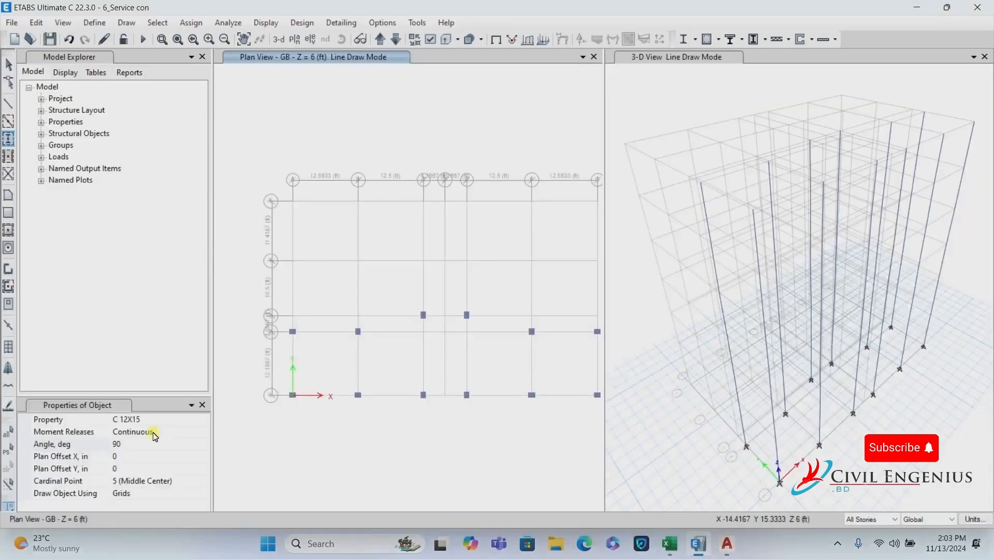
click(131, 444)
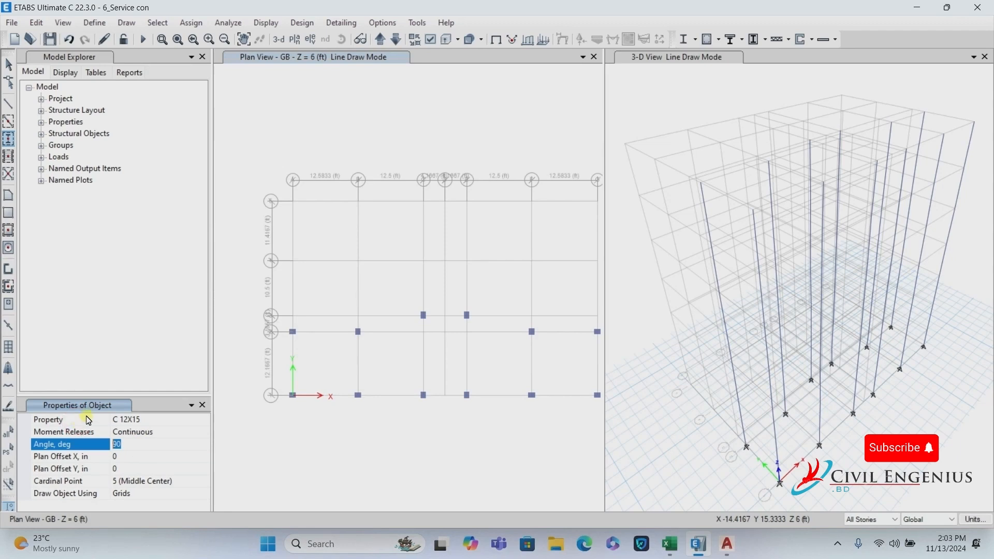
text(0)
click(142, 456)
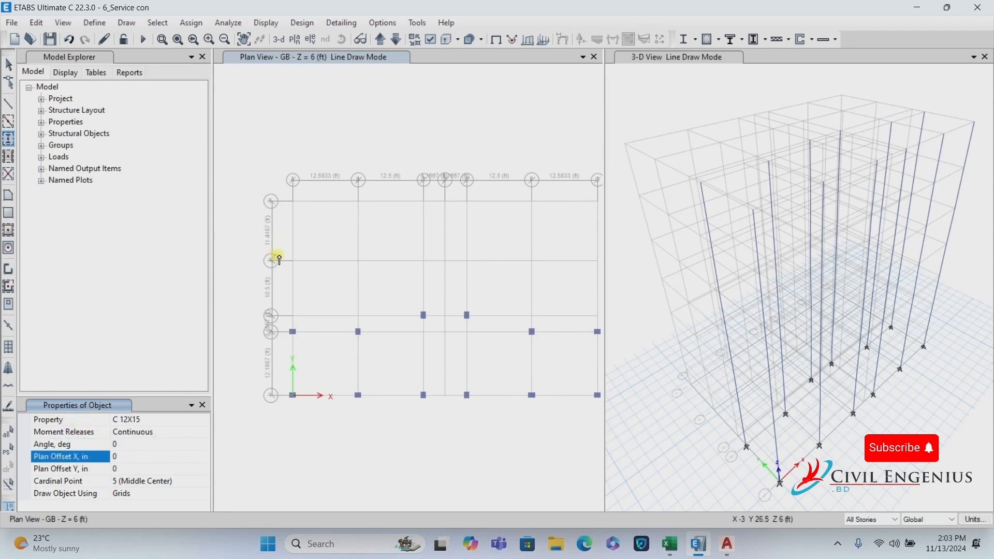
drag(285, 248, 327, 293)
drag(337, 236, 390, 291)
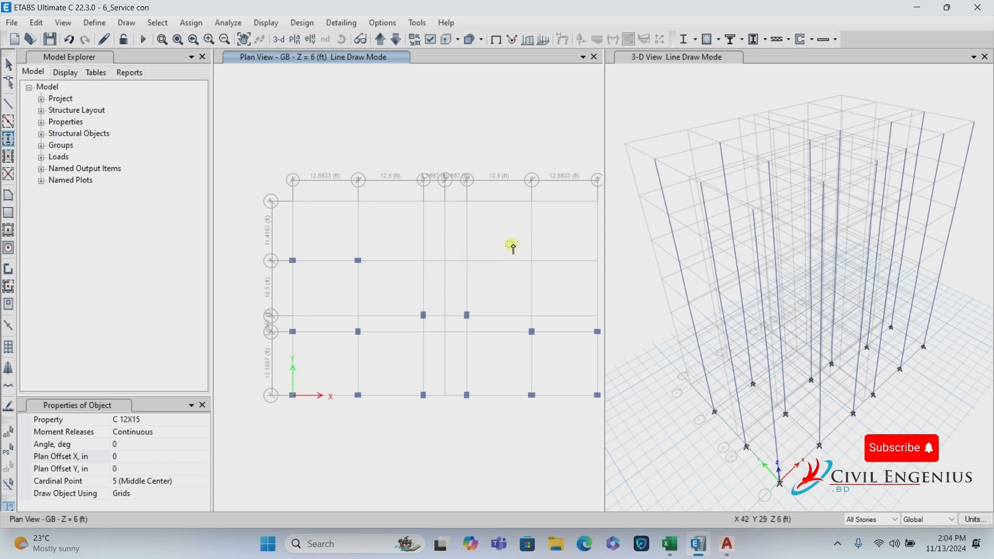
click(534, 262)
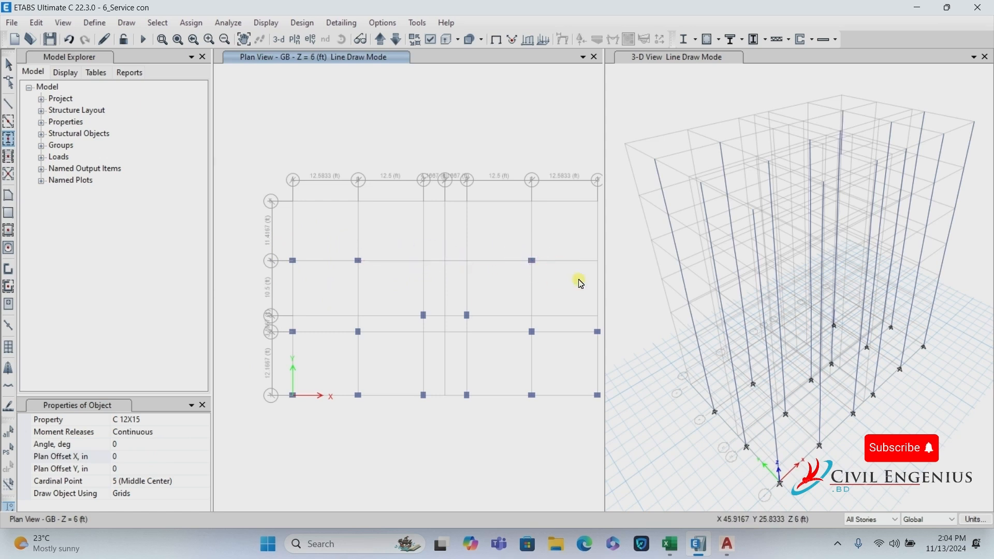
click(599, 263)
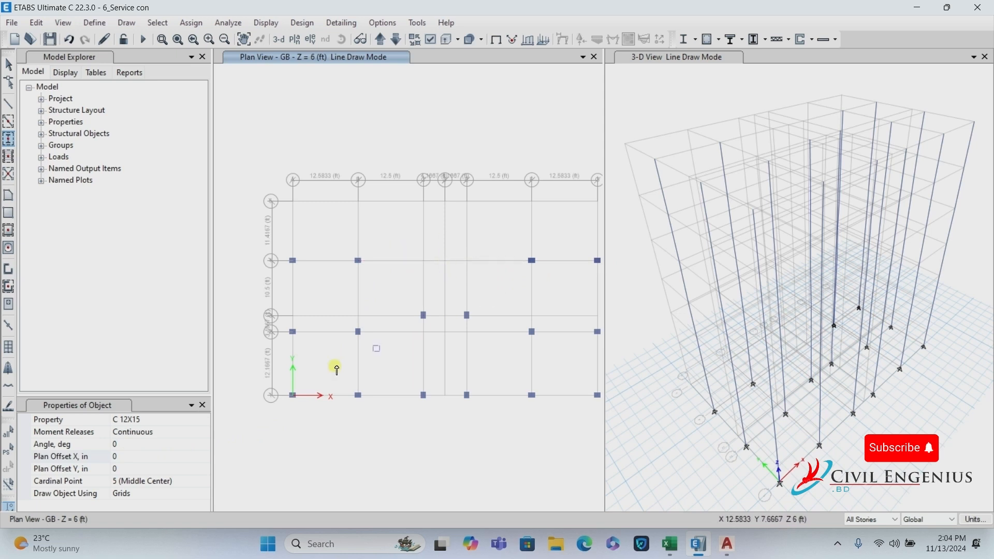
Place a 90°-rotated column at D4, then switch to the AutoCAD plan.
click(126, 444)
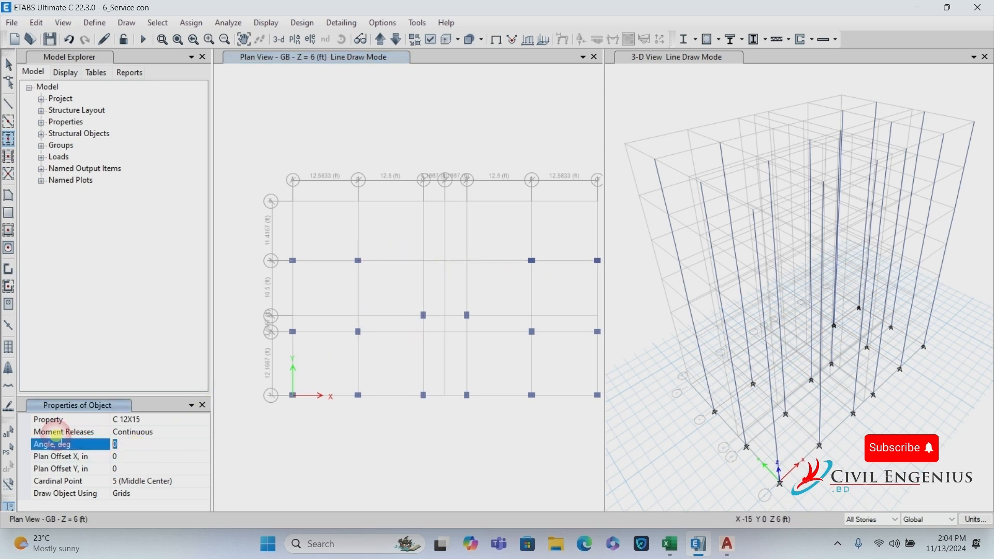
click(128, 458)
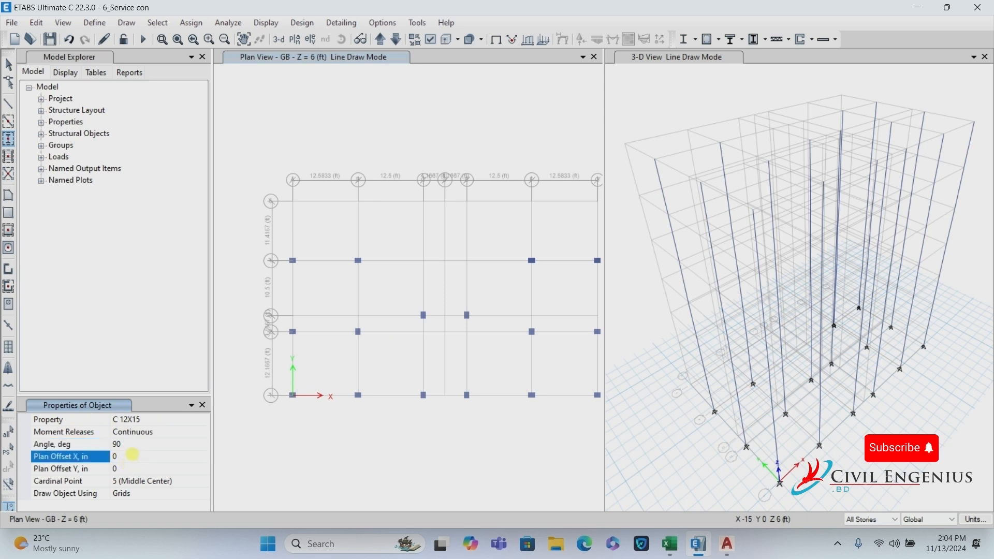
click(445, 261)
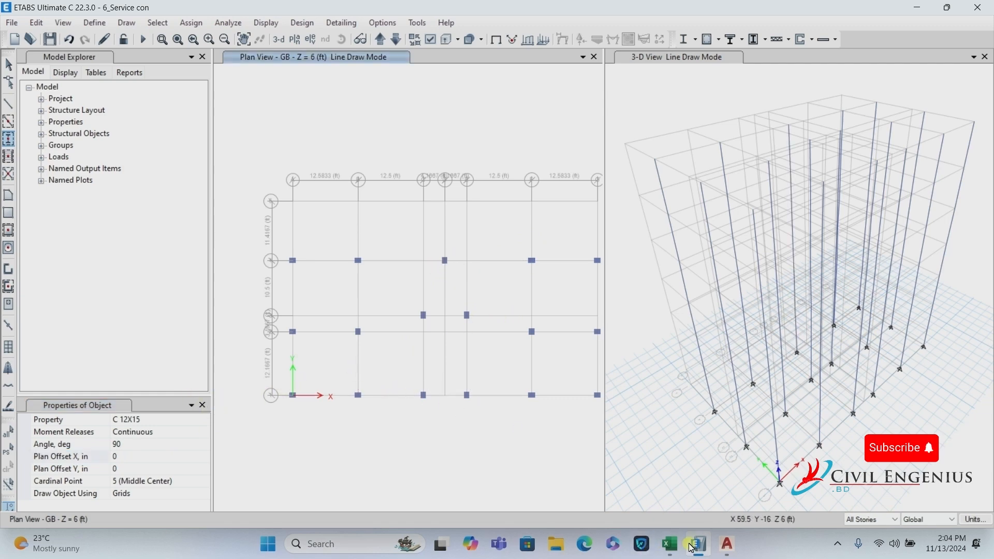
click(725, 545)
Review the grid line 5 column positions in the AutoCAD plan and return to ETABS.
scroll(310, 282, down, 3)
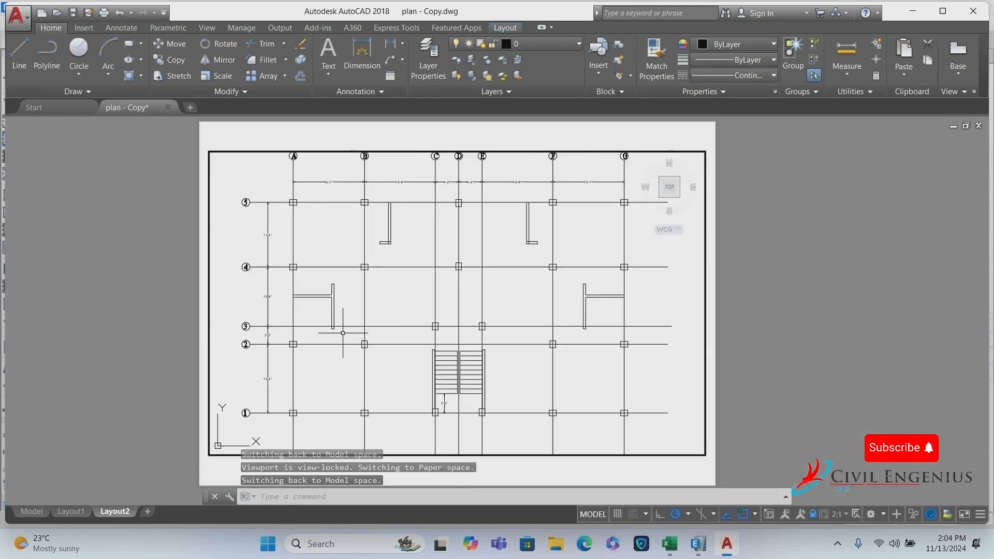
scroll(301, 199, up, 4)
scroll(244, 238, down, 2)
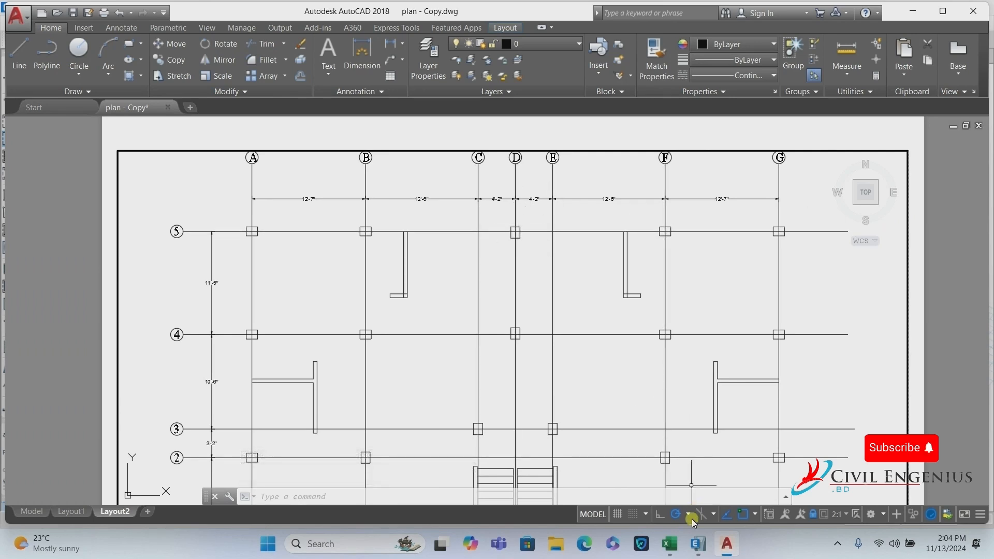
click(702, 544)
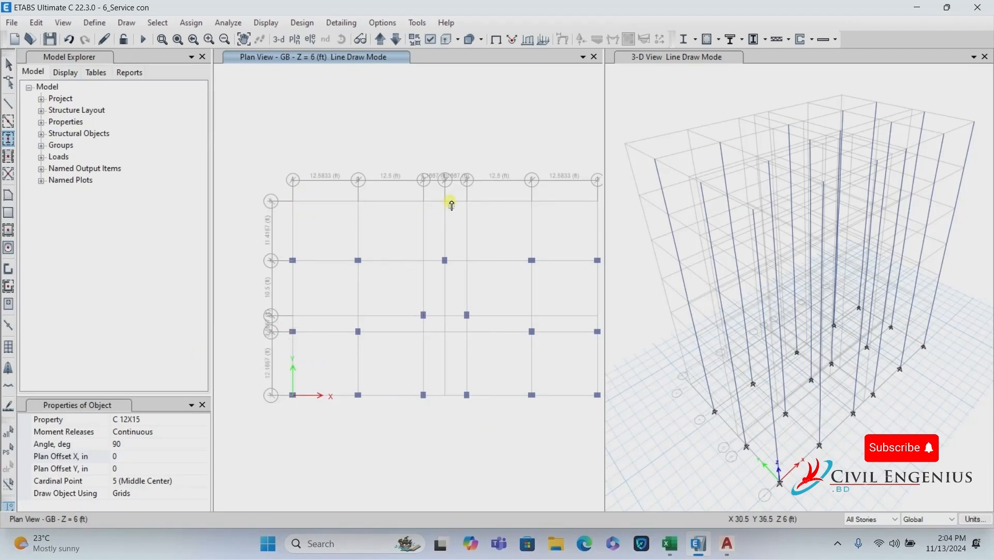
Place a column at D5, undoing an accidental two-column placement first.
scroll(449, 203, up, 3)
drag(418, 191, 517, 269)
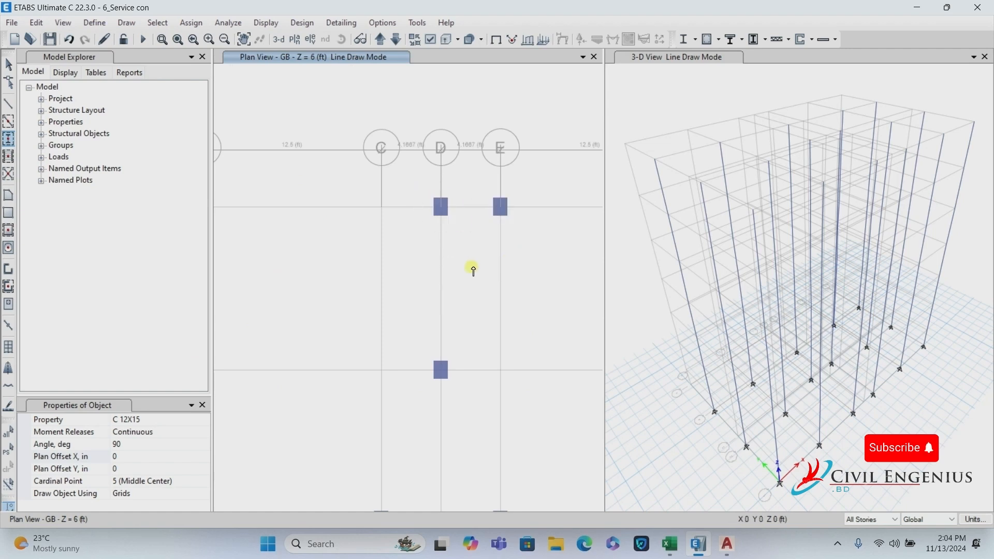
key(ctrl+z)
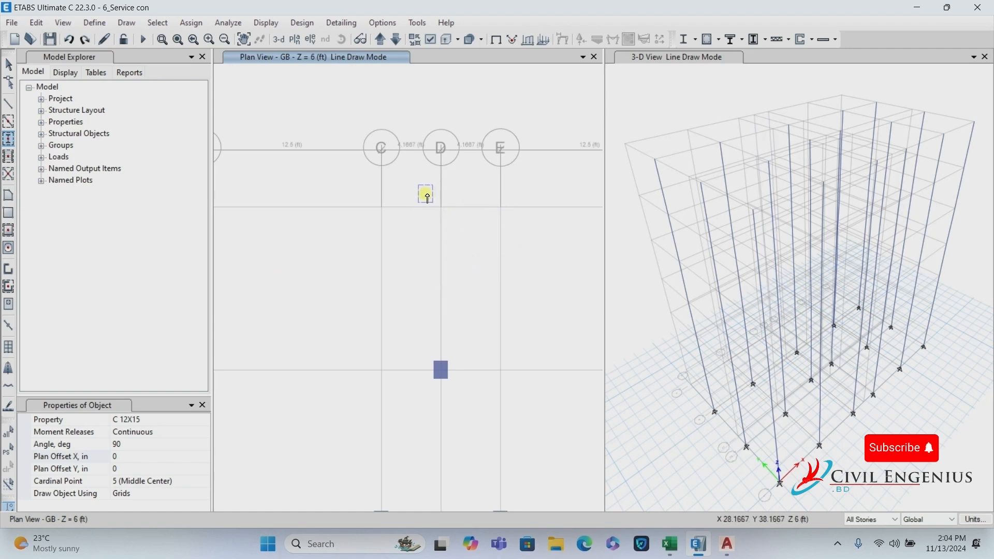
drag(416, 182, 466, 251)
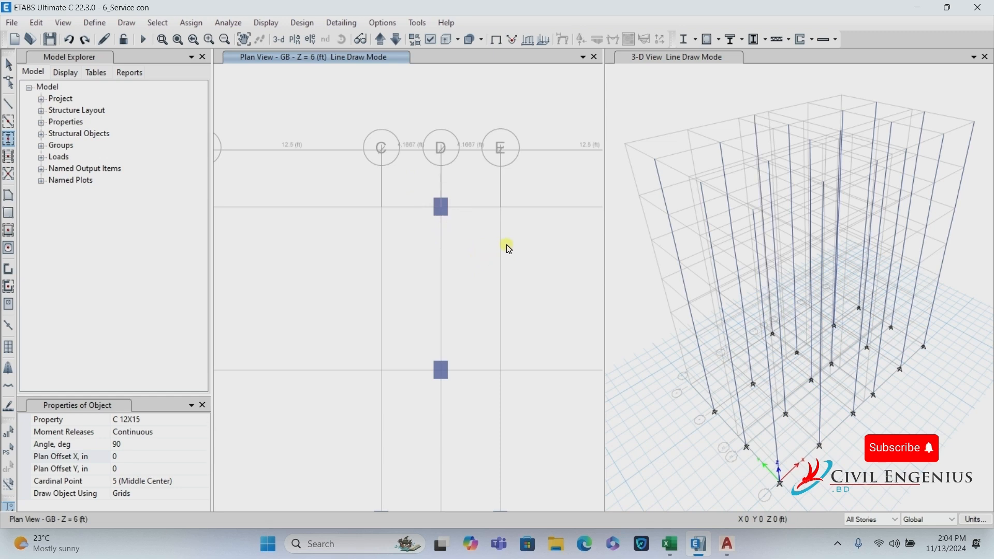
scroll(506, 246, down, 3)
Set the column angle to 0°, place columns at A5, B5, F5 and G5, and stop drawing.
click(125, 444)
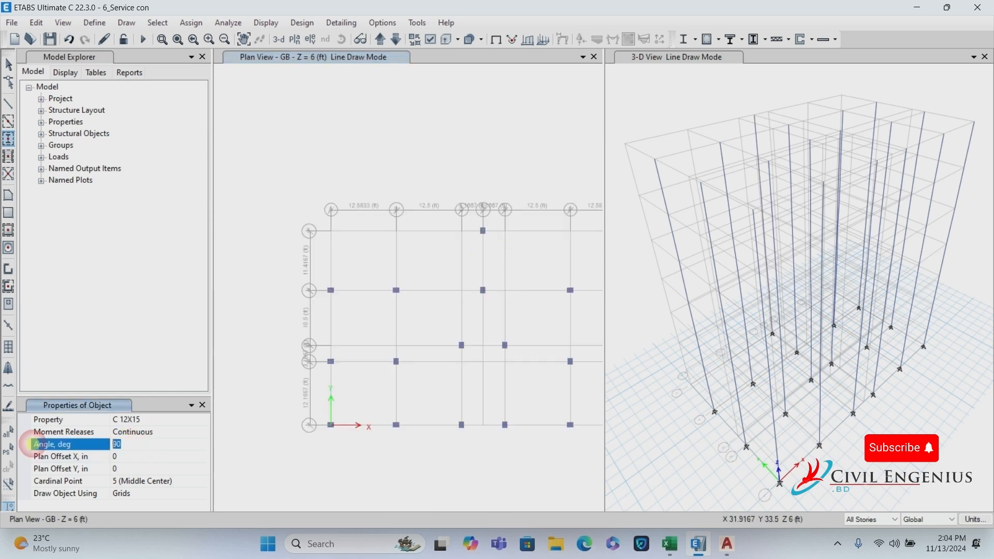
click(132, 460)
scroll(321, 230, up, 3)
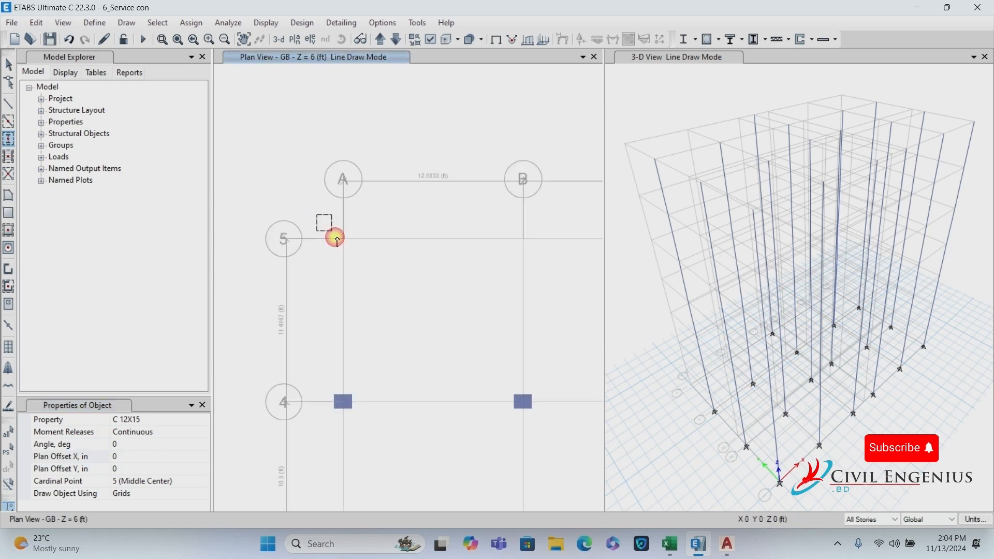
click(343, 238)
click(524, 230)
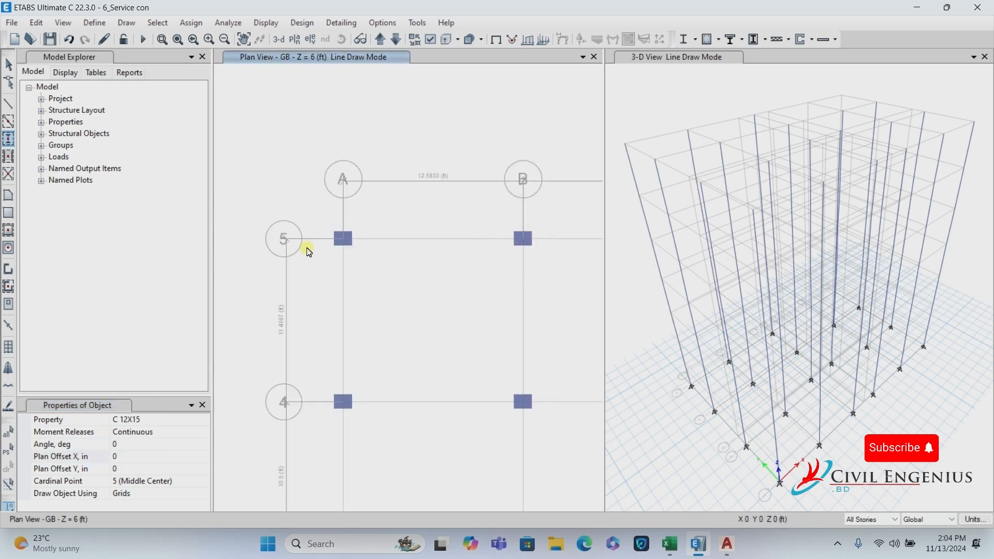
scroll(306, 249, down, 3)
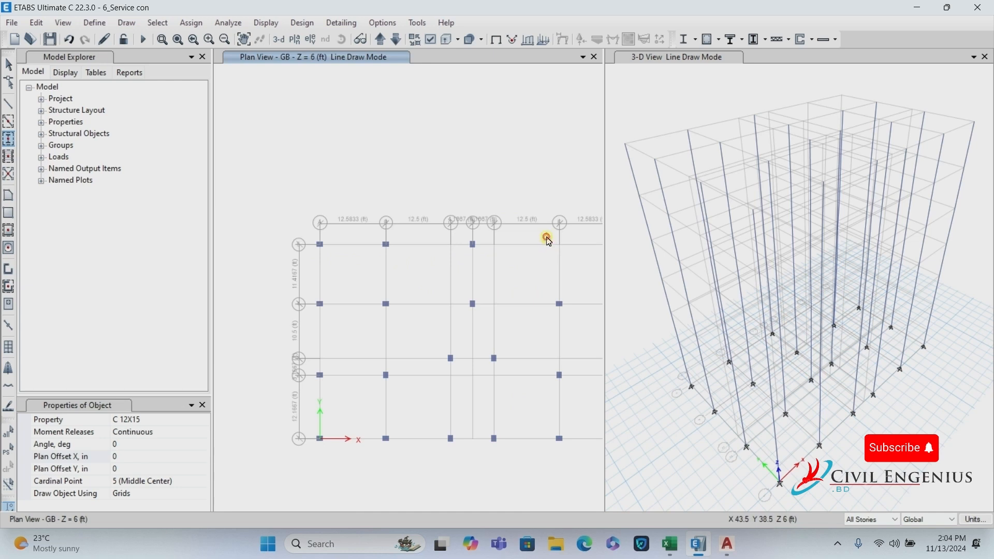
drag(546, 237, 571, 266)
scroll(423, 275, down, 3)
scroll(496, 274, up, 3)
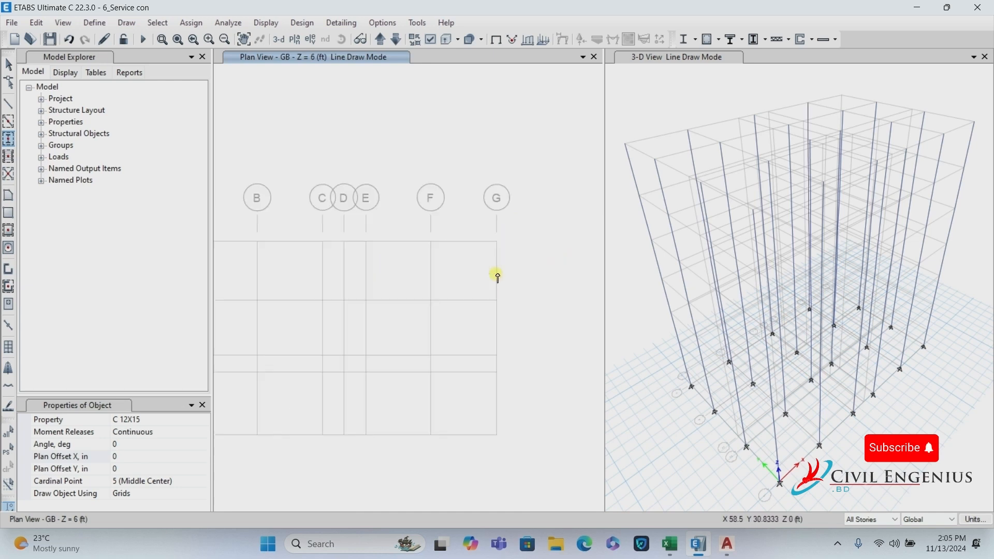
drag(482, 229, 527, 281)
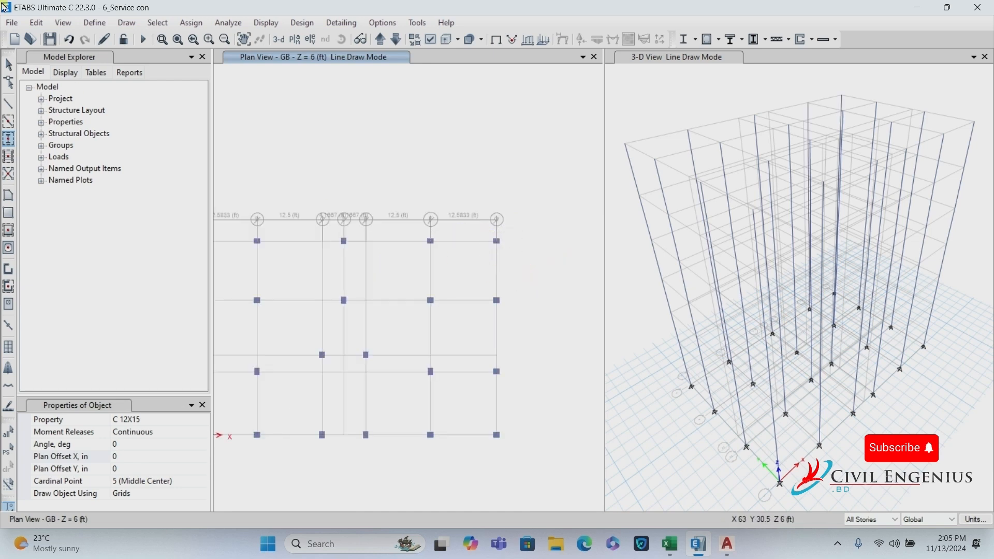
click(9, 64)
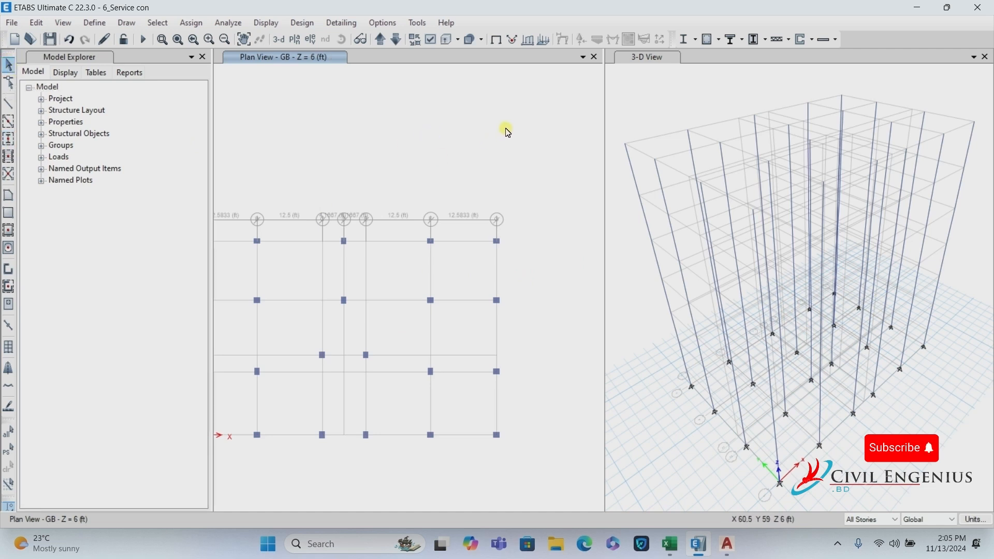
Limit edits to One Story with the status-bar story option.
scroll(482, 145, down, 3)
scroll(461, 154, up, 3)
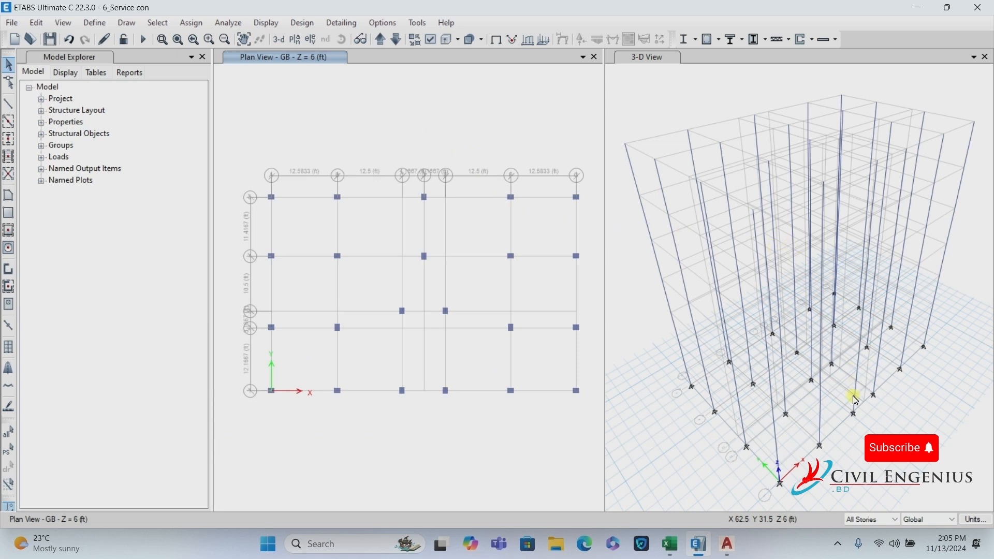
click(863, 520)
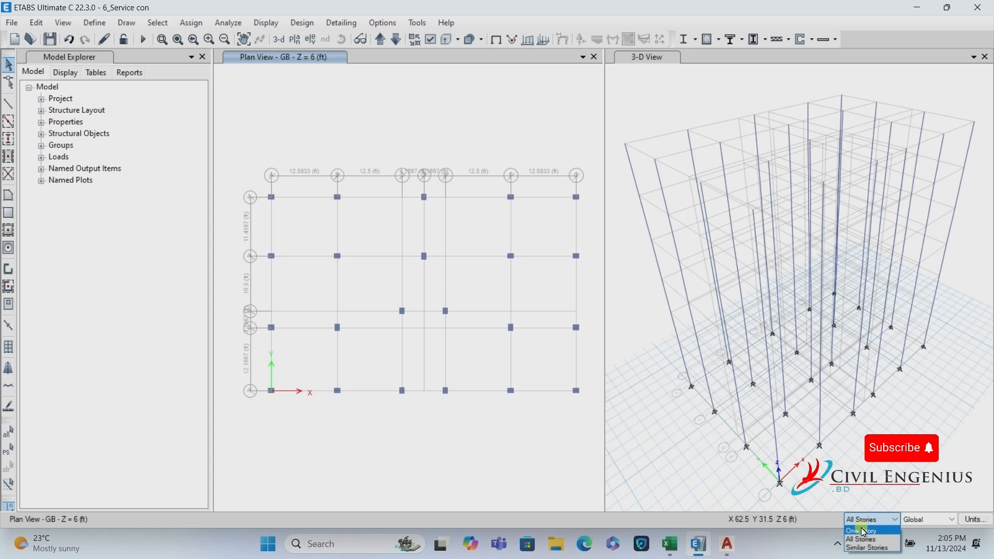
click(864, 532)
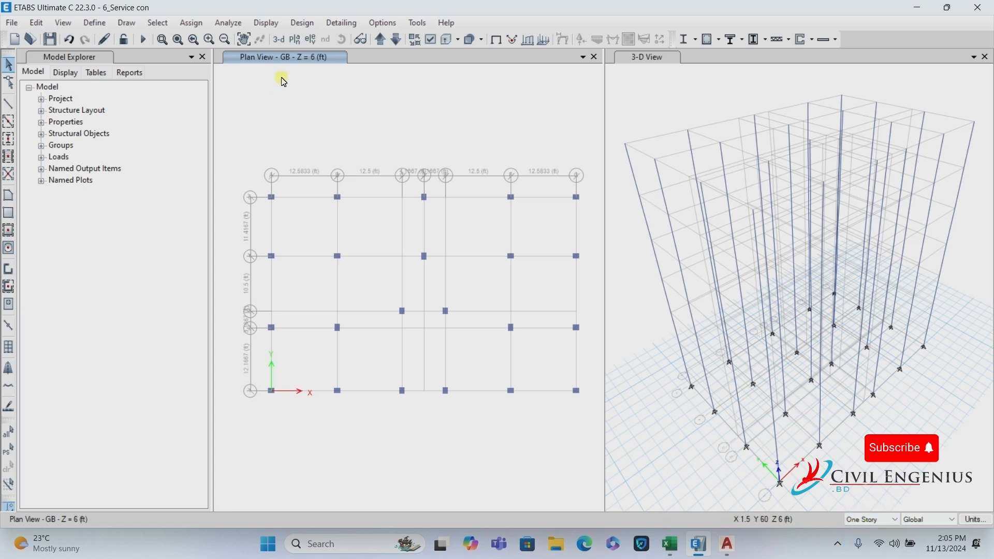
Set the plan view to the GB story.
click(297, 42)
click(426, 291)
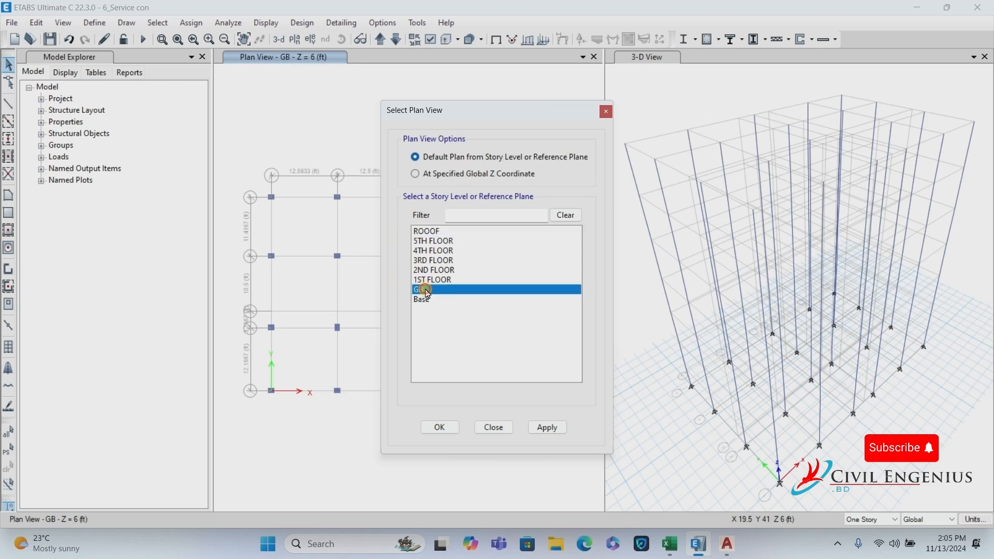
click(440, 428)
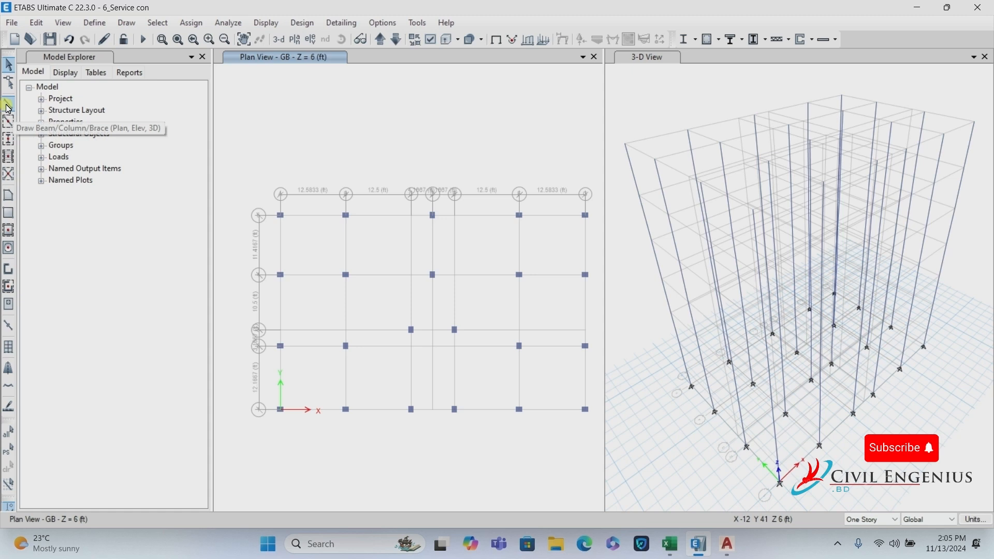
Start drawing beams with the B 12X15 frame section.
click(8, 106)
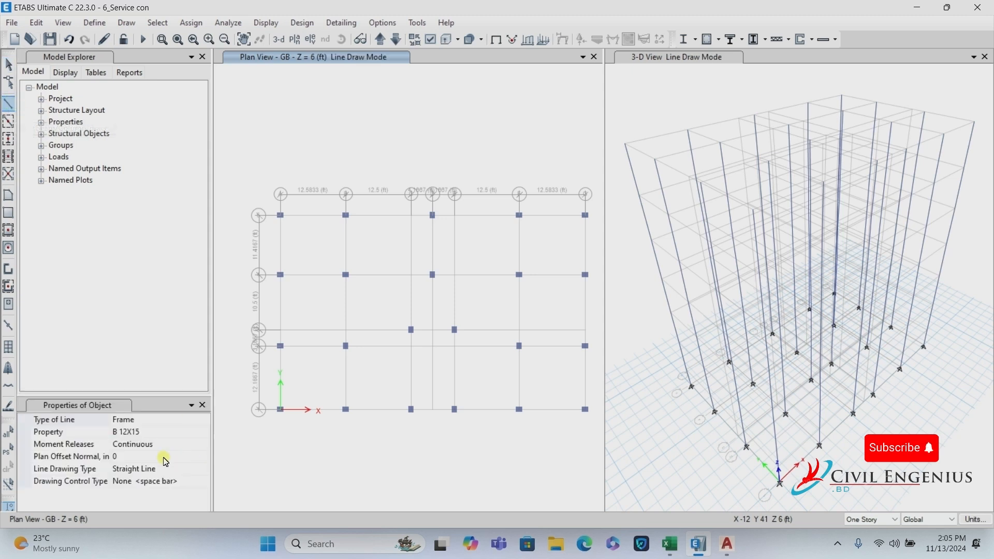
click(171, 432)
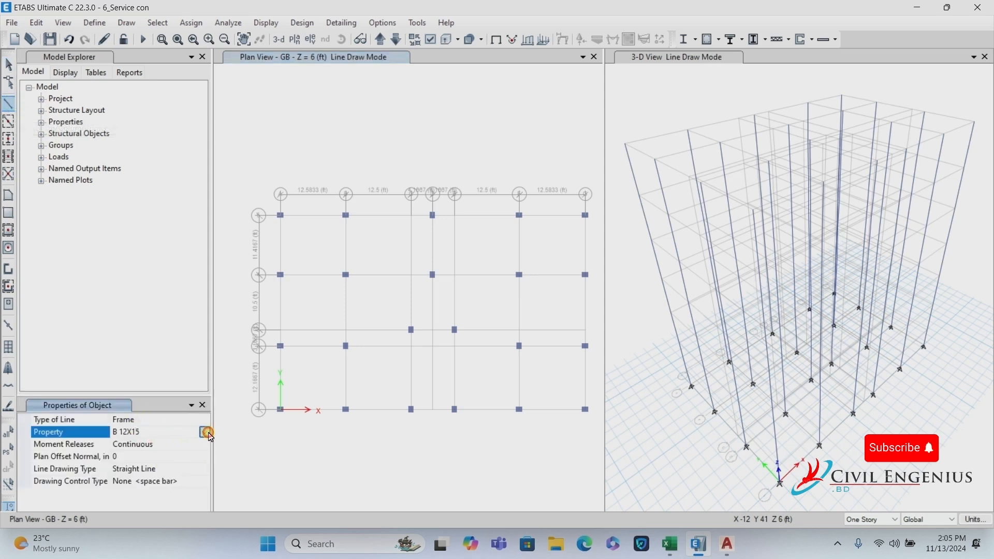
click(206, 432)
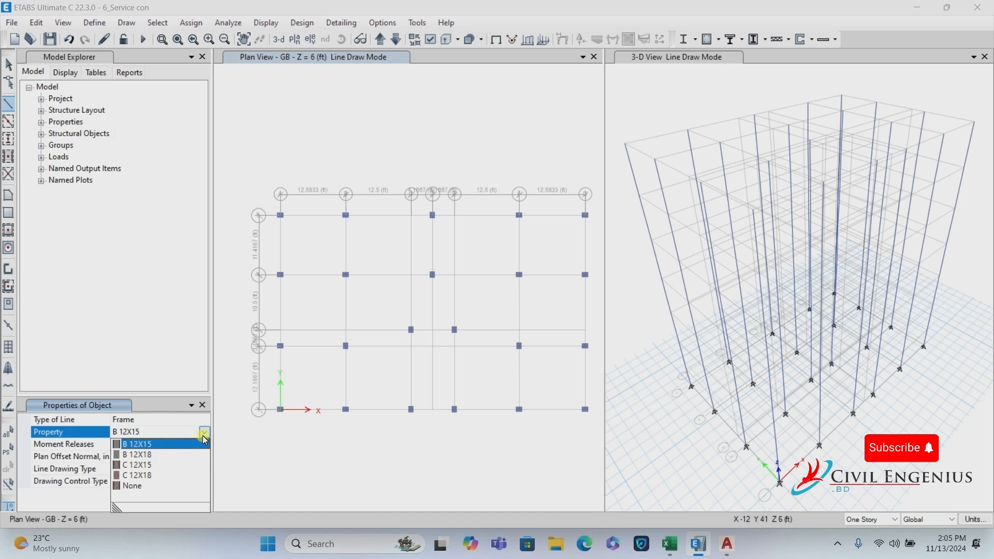
click(144, 446)
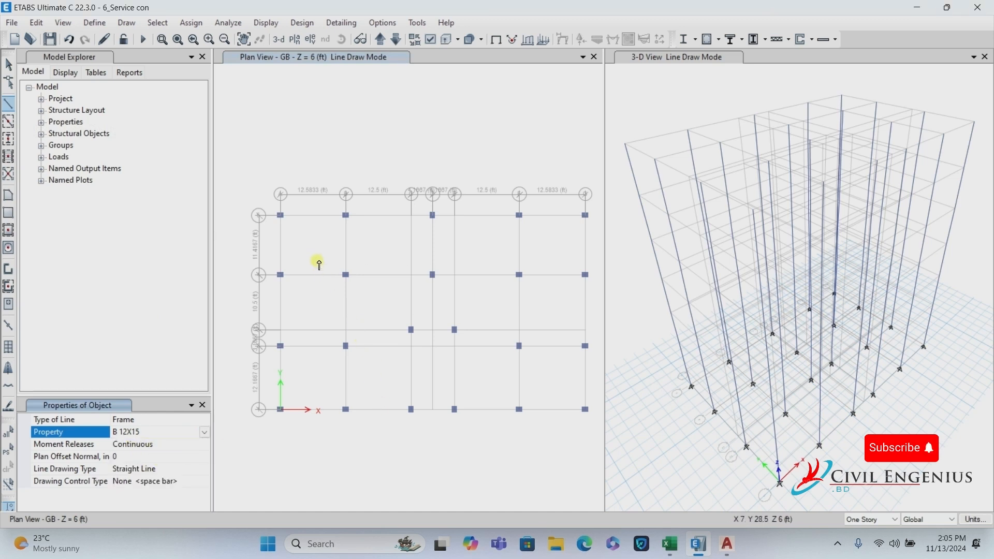
Draw a beam chain along grid 5 through A5, B5, D5, F5 and G5.
scroll(291, 211, up, 3)
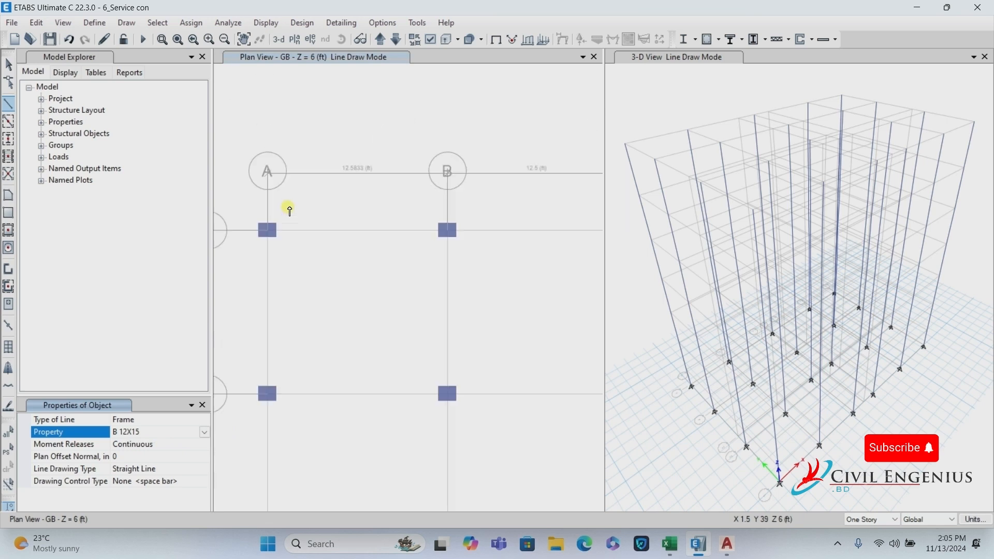
scroll(410, 168, down, 3)
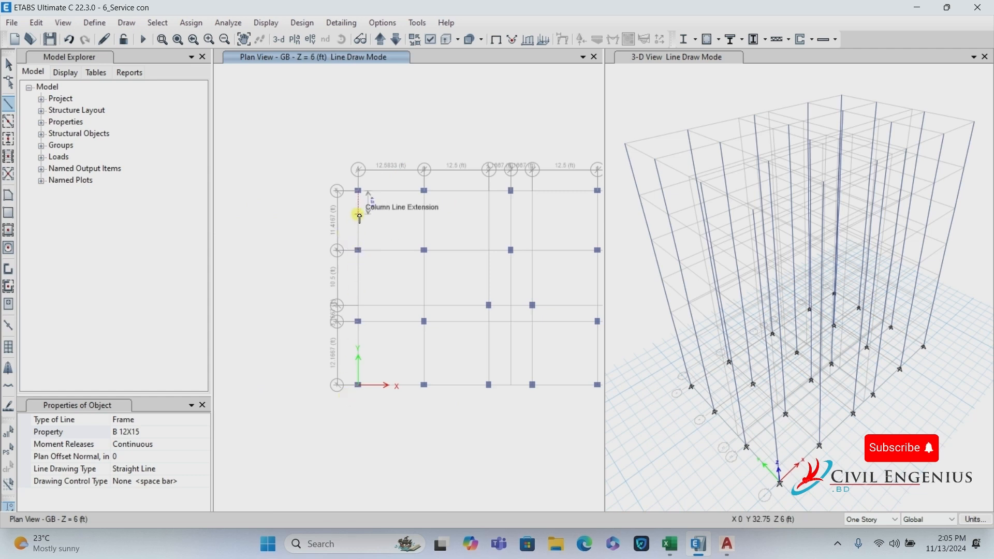
scroll(381, 155, up, 3)
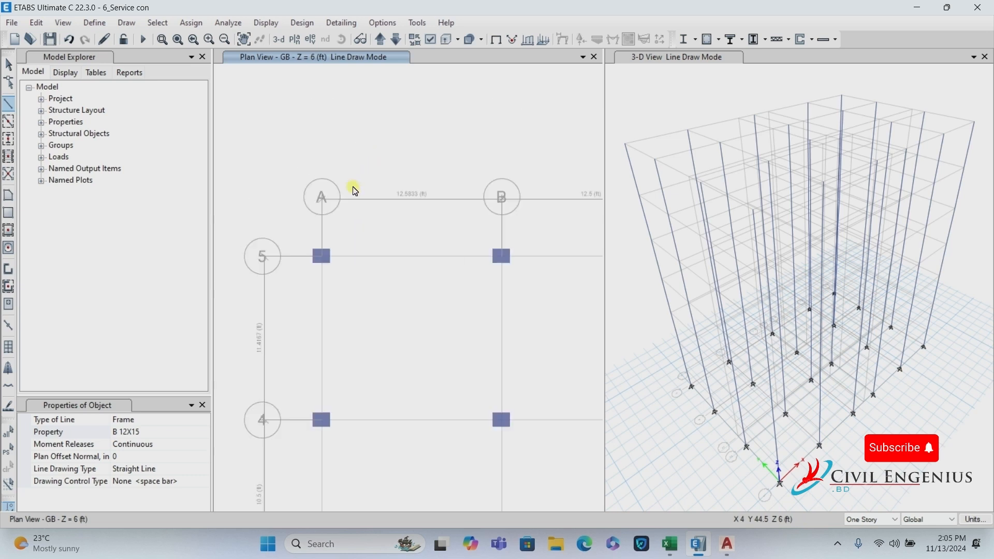
click(322, 256)
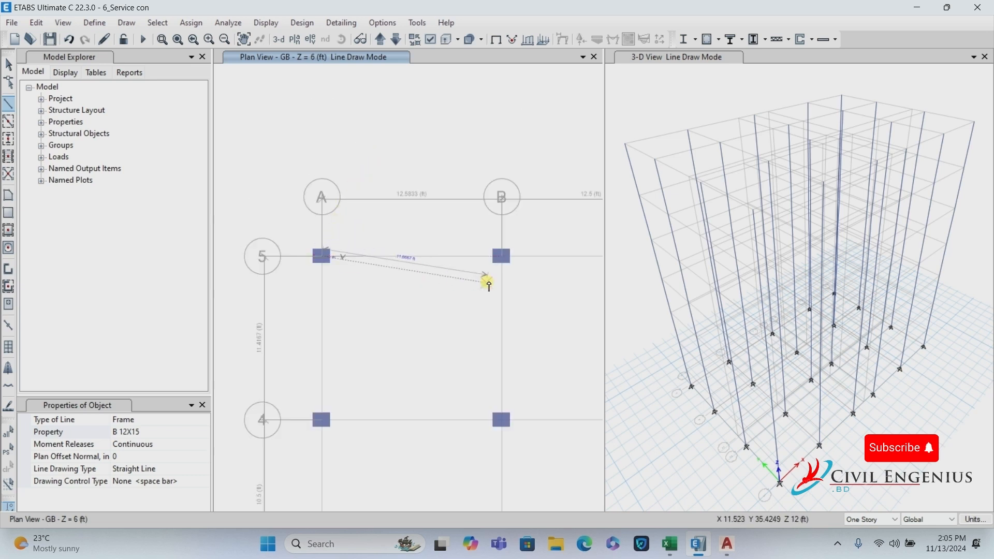
click(502, 257)
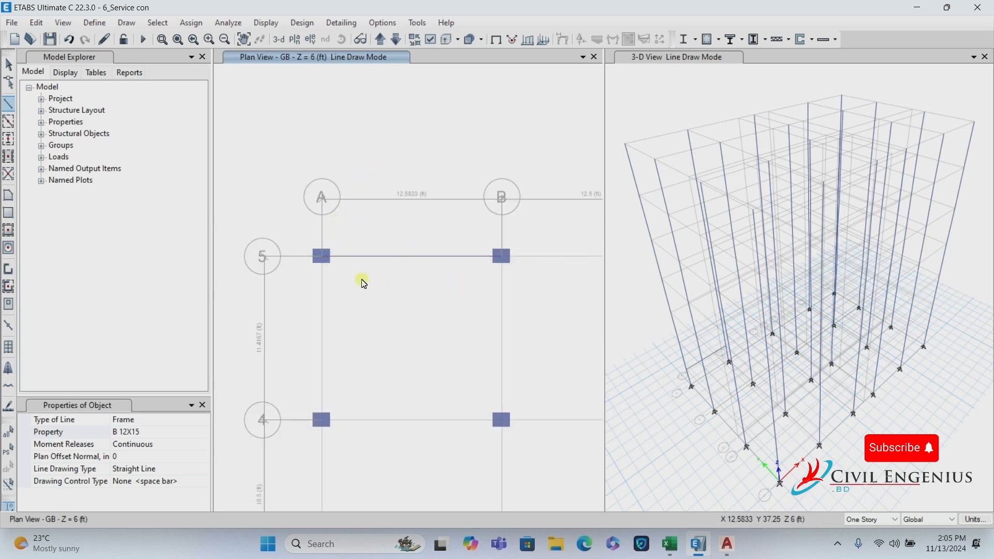
scroll(455, 281, down, 3)
scroll(493, 283, up, 3)
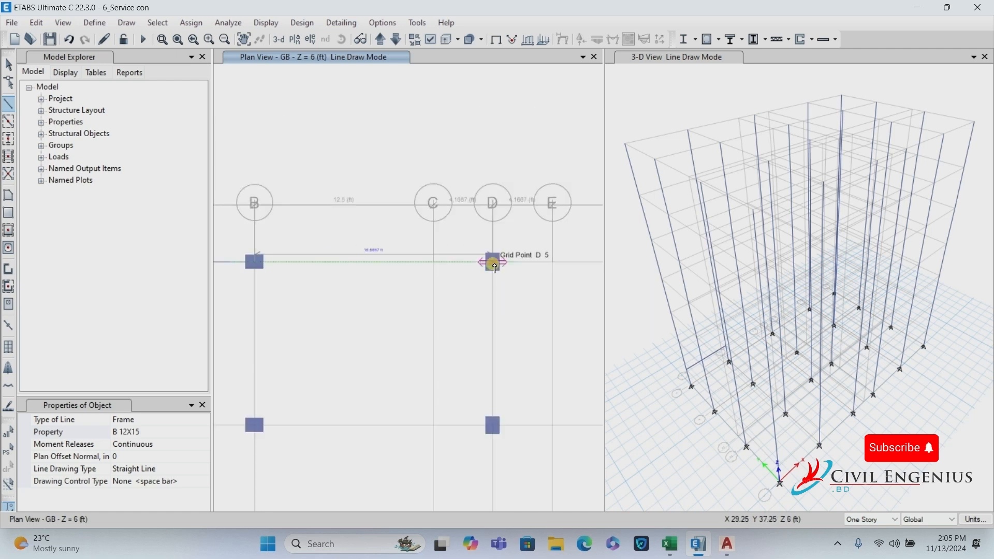
click(493, 265)
scroll(411, 305, down, 3)
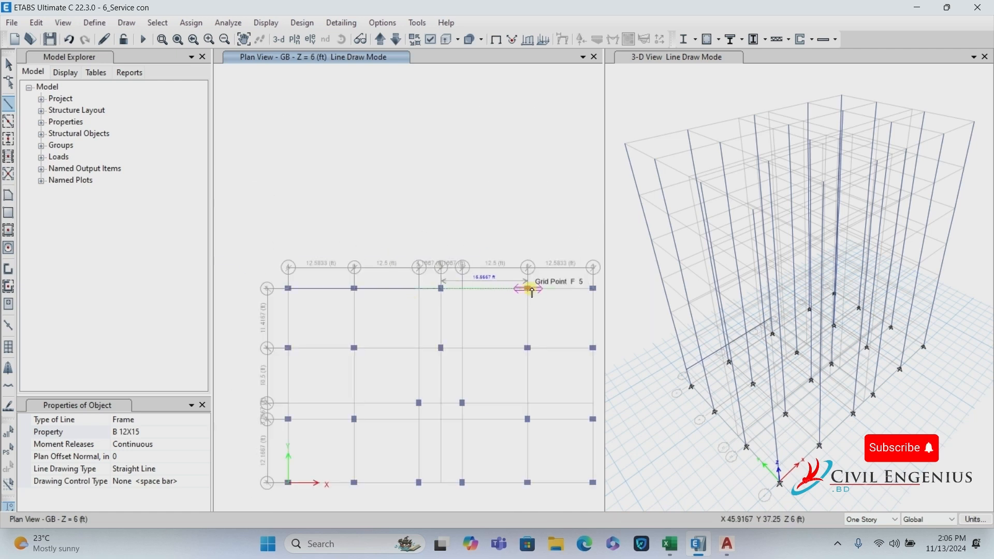
click(528, 289)
click(593, 290)
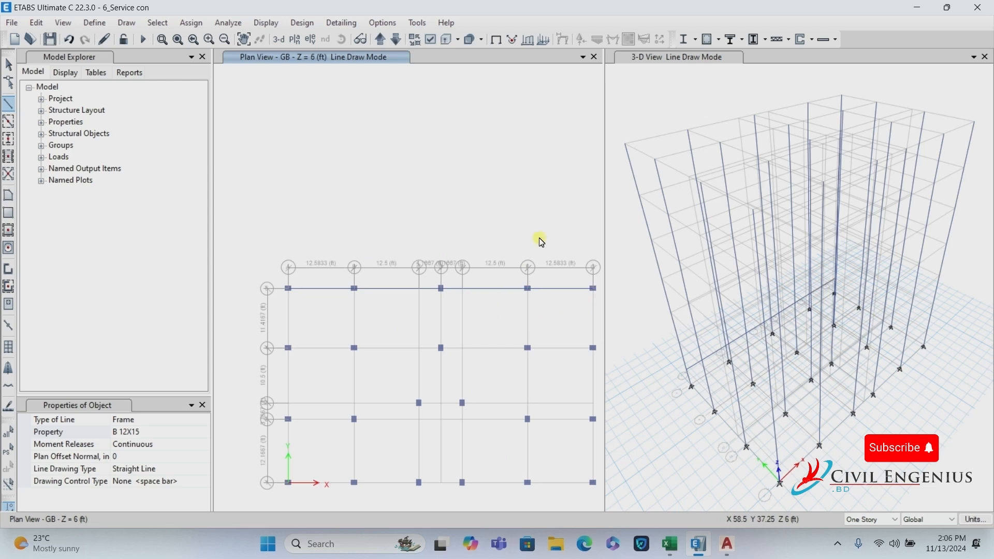
key(Escape)
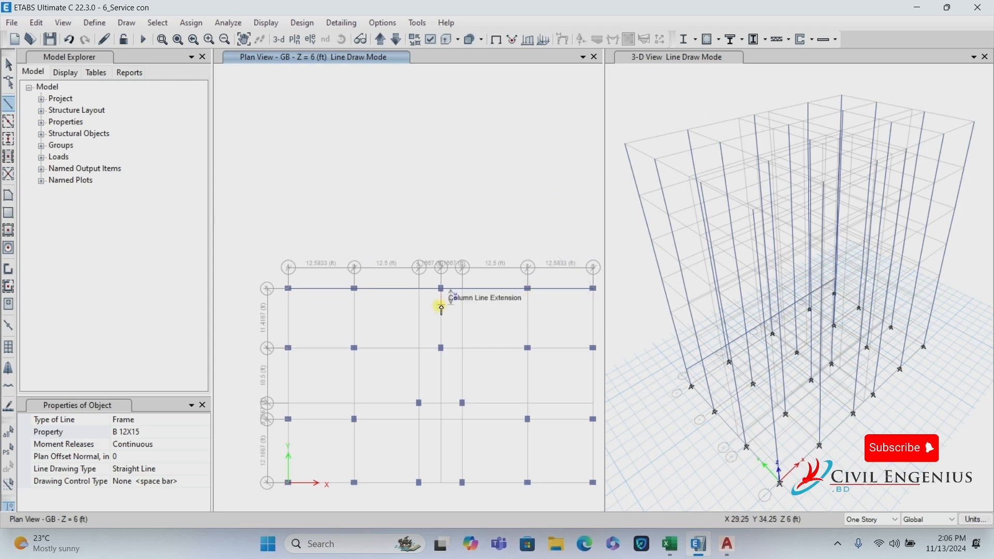
Draw beams along grid 4 from A4 through B4 and D4 to F4.
click(289, 348)
click(354, 348)
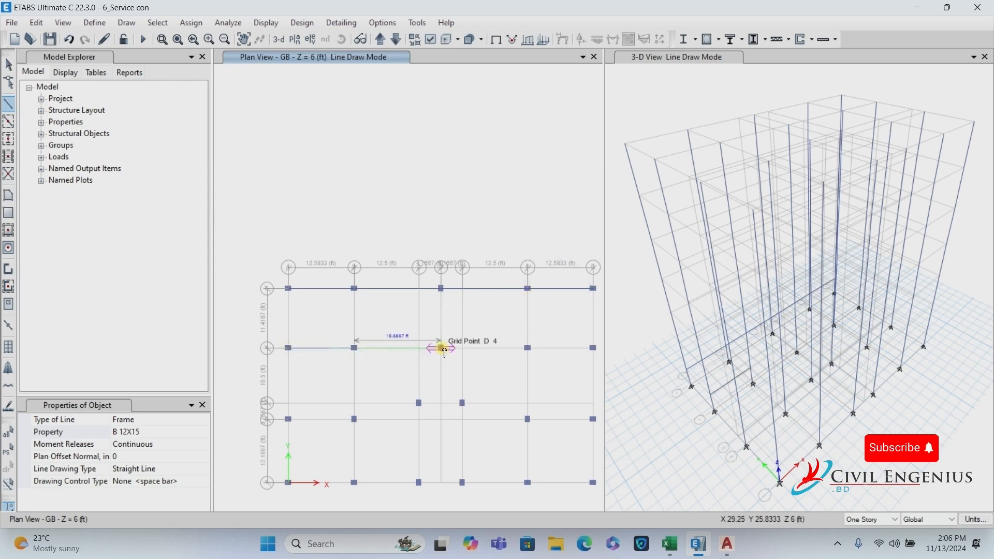
click(444, 351)
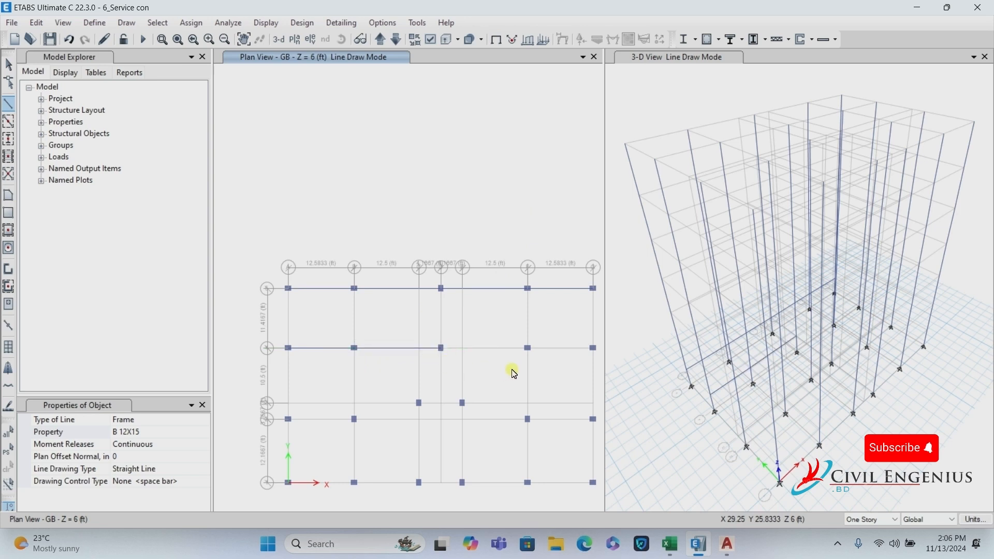
click(531, 350)
scroll(531, 351, up, 5)
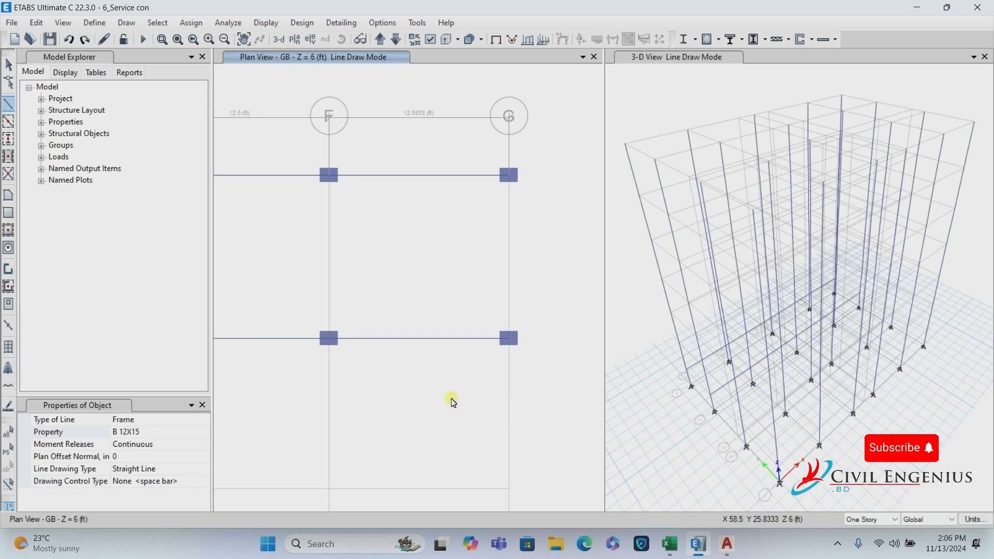
scroll(523, 242, down, 5)
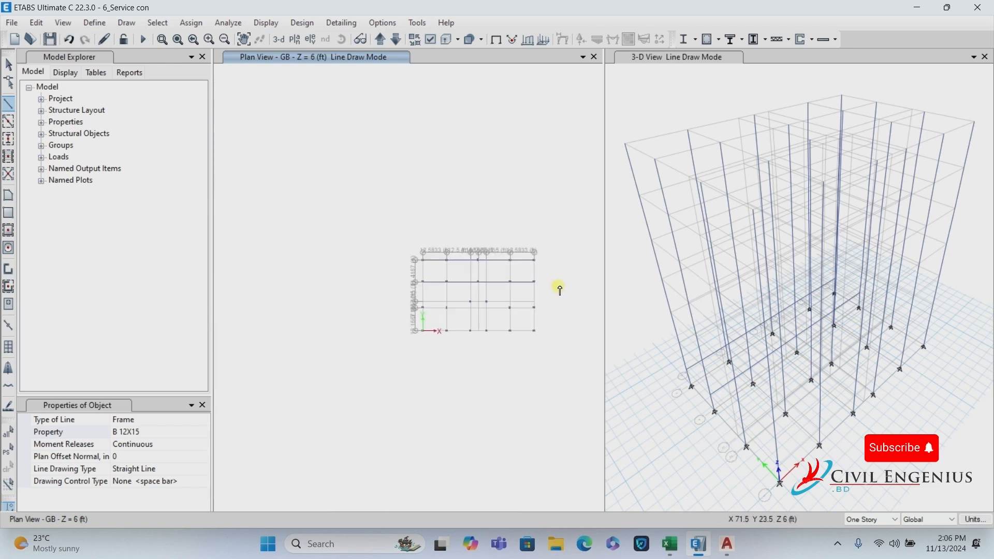
scroll(543, 284, up, 4)
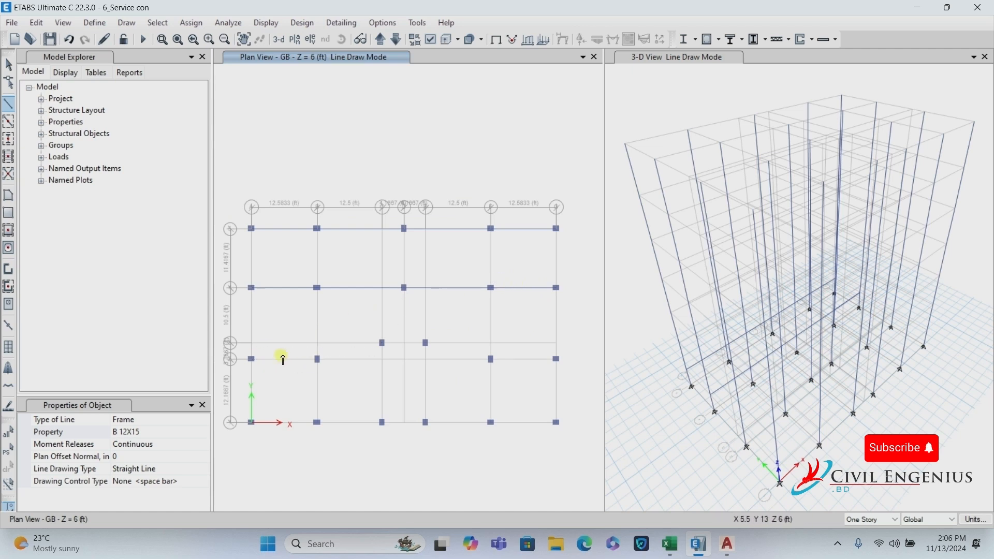
Draw a beam chain along grid 2 from A2 to its last column.
click(252, 359)
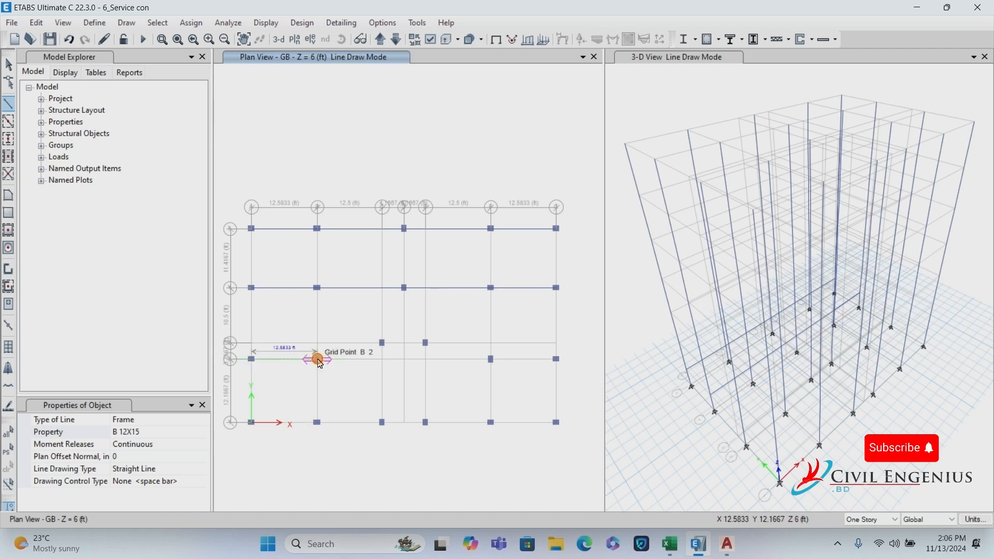
click(382, 359)
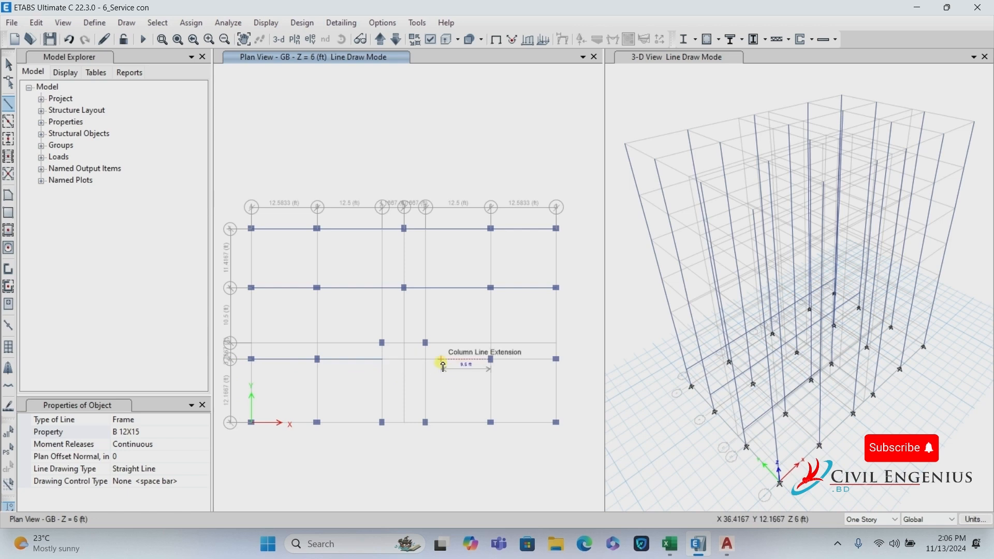
click(491, 359)
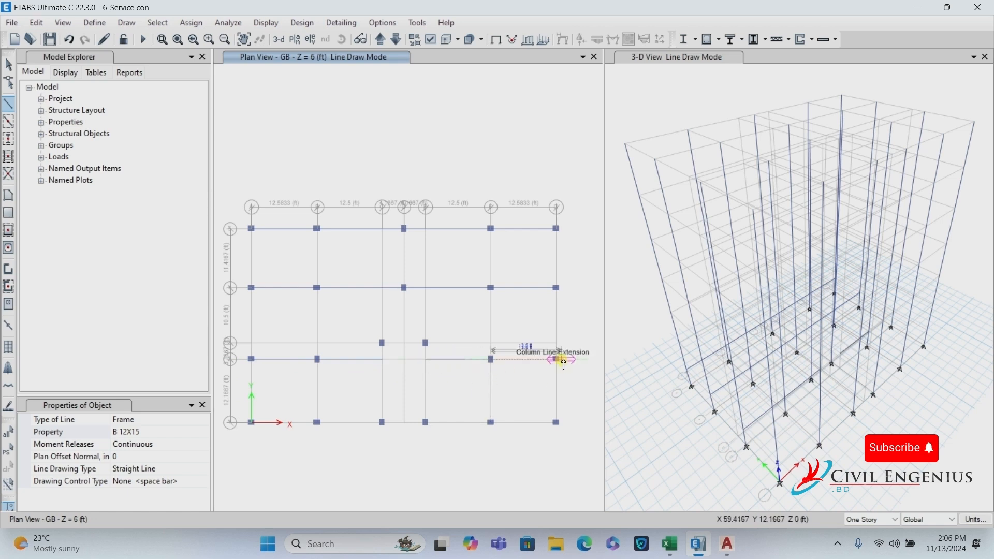
click(556, 359)
right_click(571, 328)
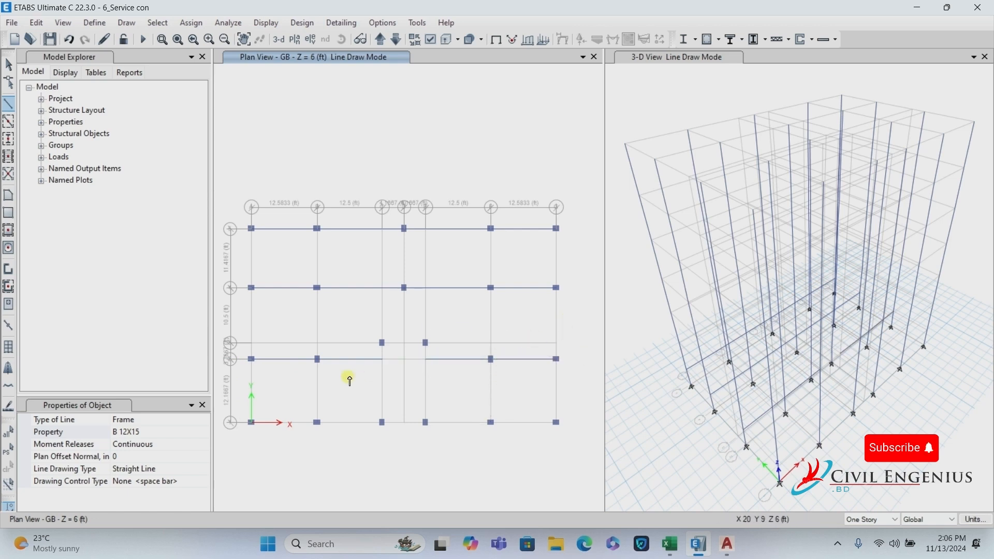
Draw grid 1 beams in two chains, from A1 past C1 and along the right bays.
click(252, 422)
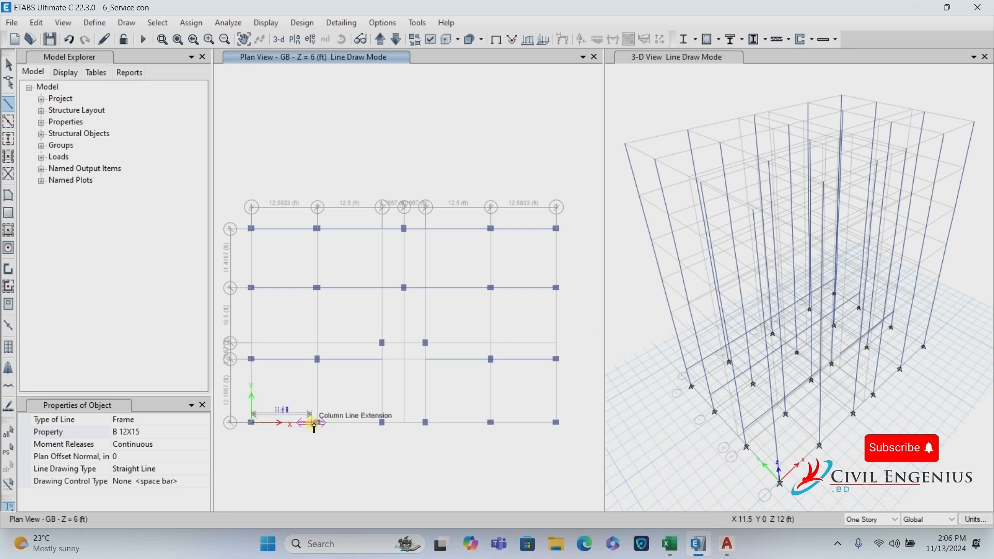
click(318, 422)
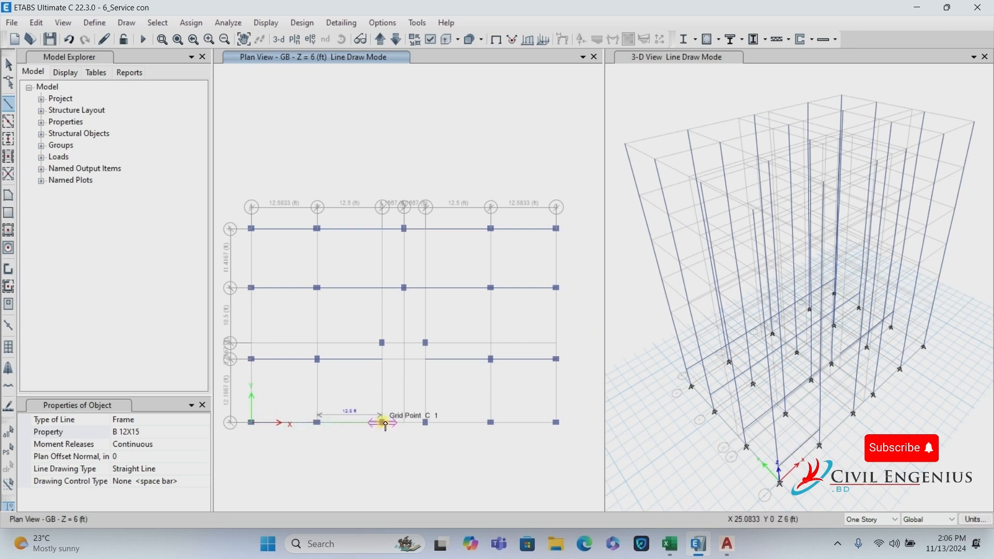
click(383, 423)
click(426, 423)
right_click(450, 435)
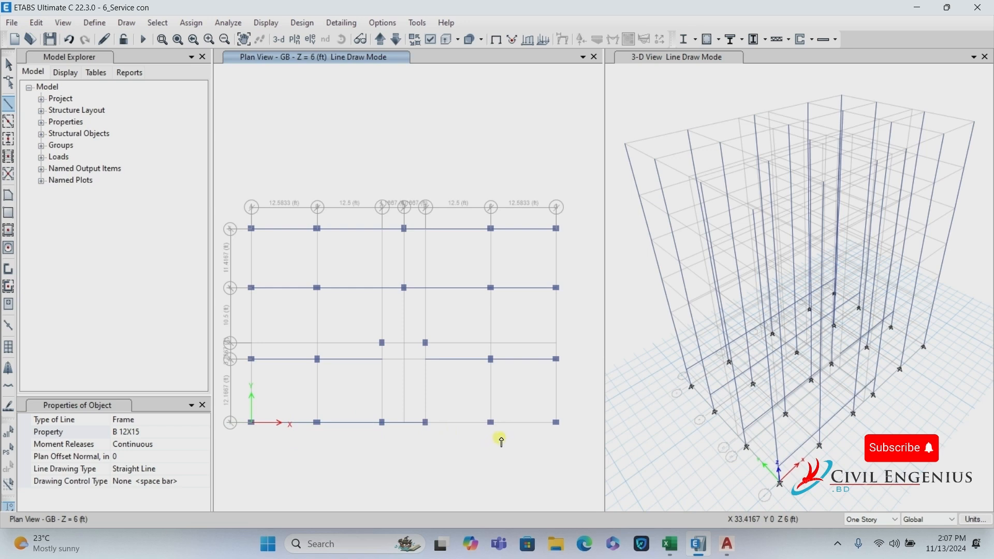
click(491, 422)
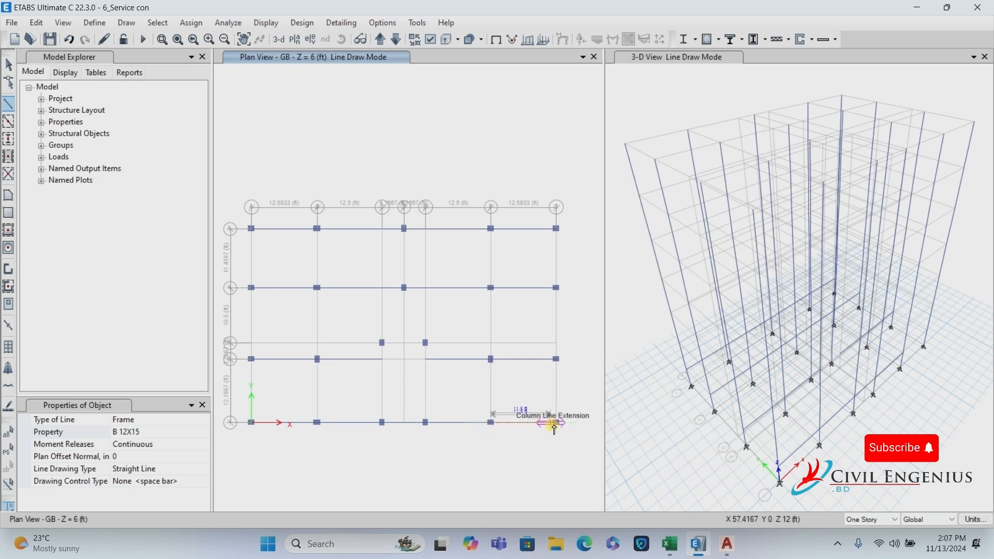
click(557, 422)
right_click(570, 410)
Add a short grid 3 beam between the stair-opening columns.
click(425, 343)
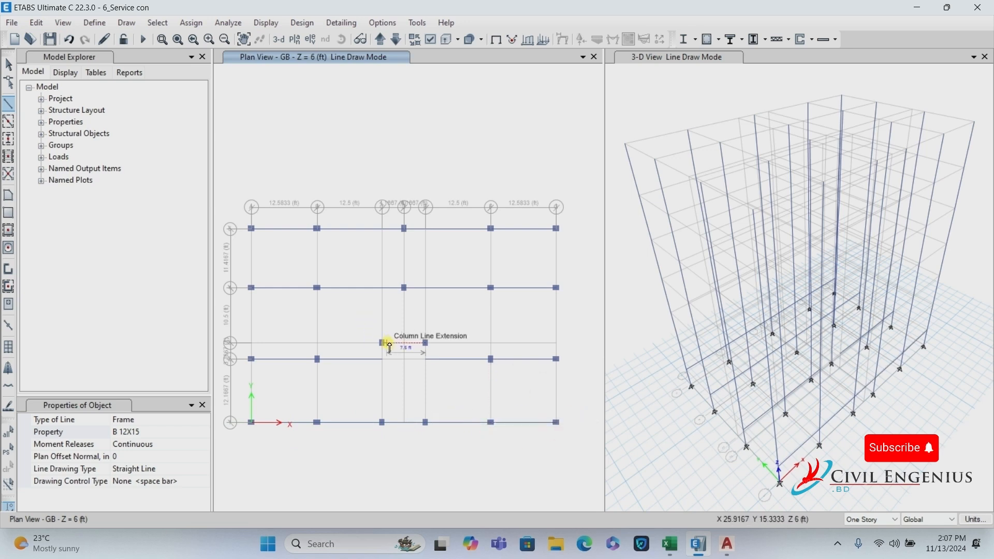
click(382, 343)
click(425, 342)
right_click(454, 343)
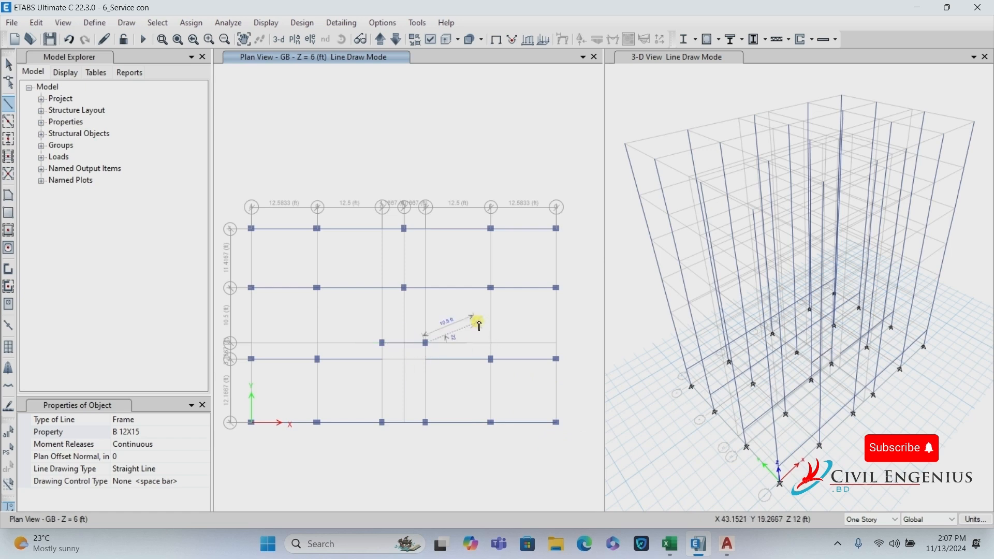
Draw B 12X15 beams down grid lines A and B from grid 5 to grid 1.
click(253, 230)
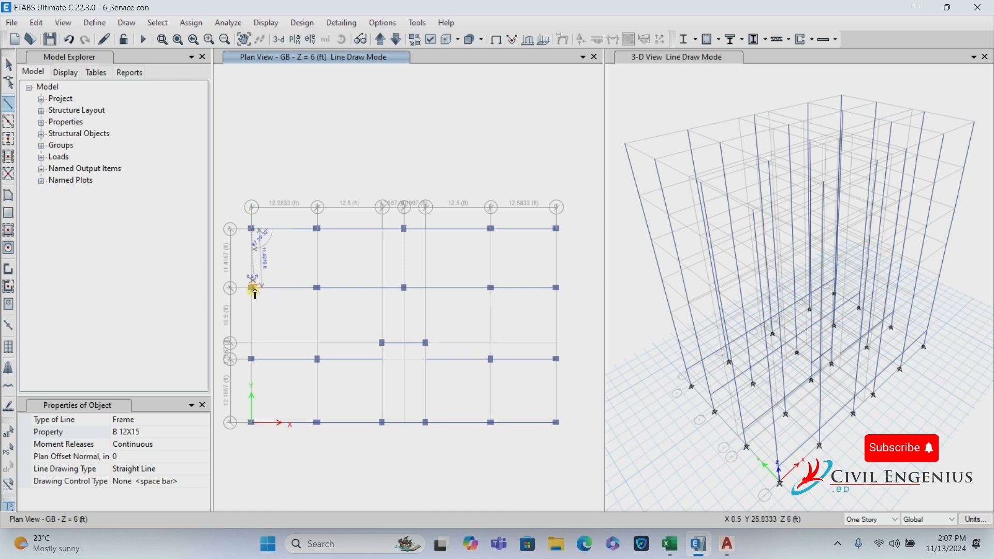
double_click(252, 288)
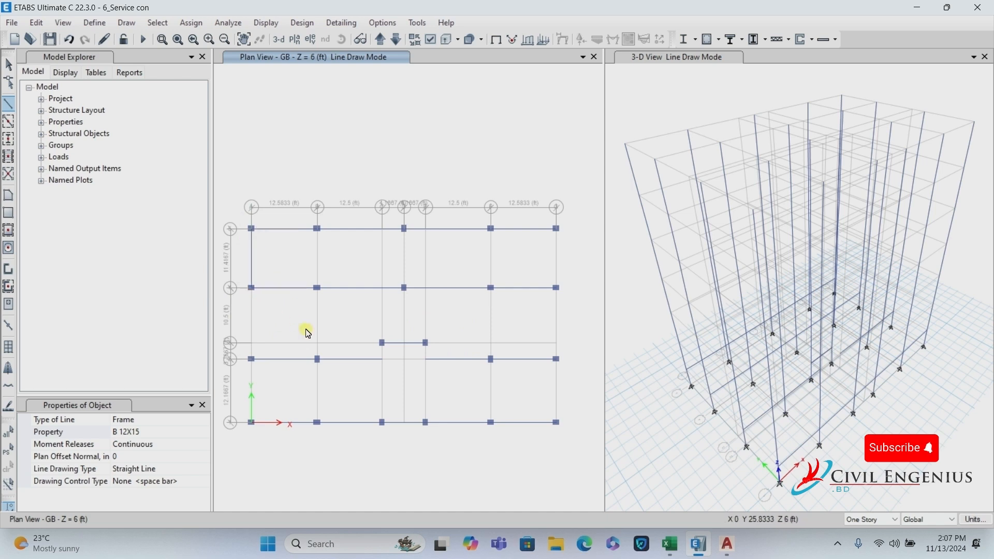
click(252, 359)
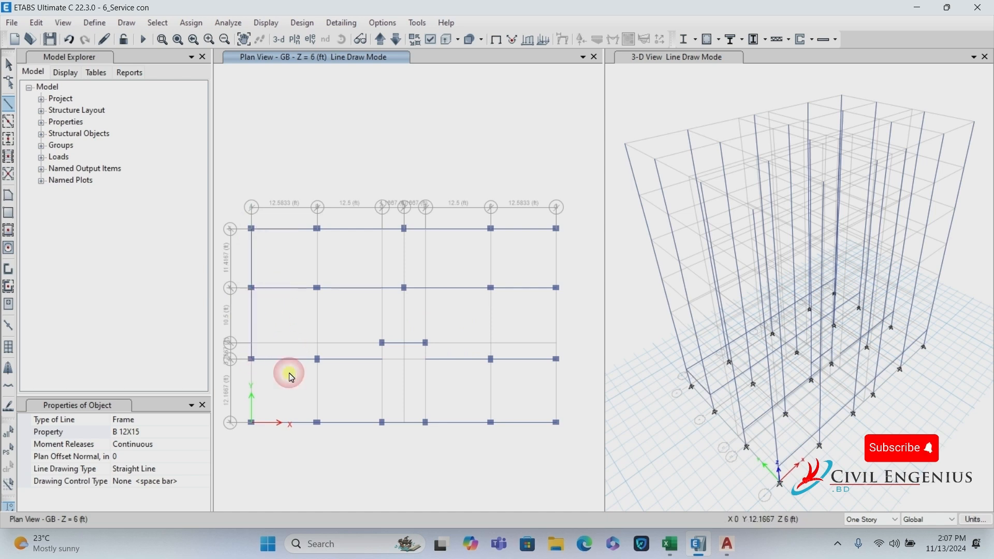
double_click(252, 423)
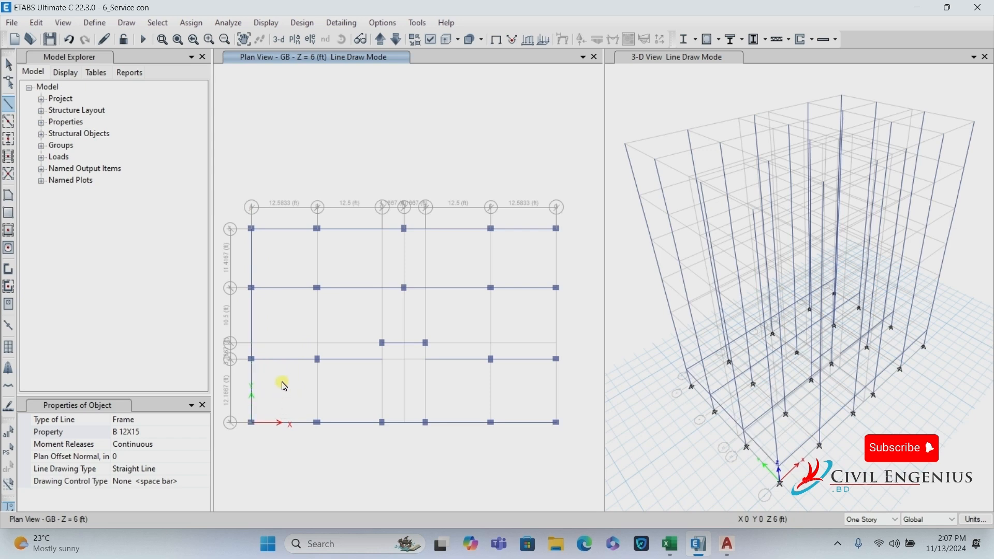
click(318, 230)
click(318, 288)
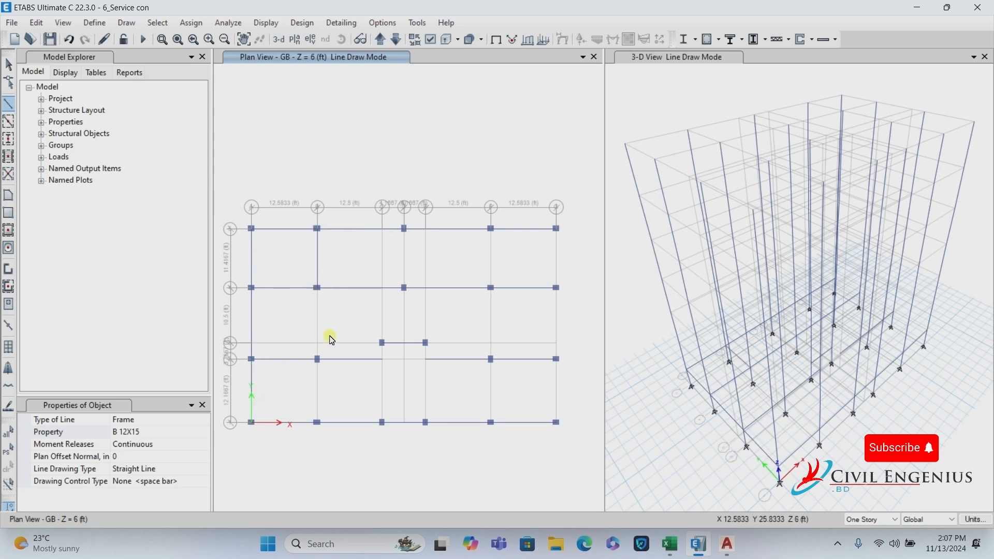
double_click(318, 359)
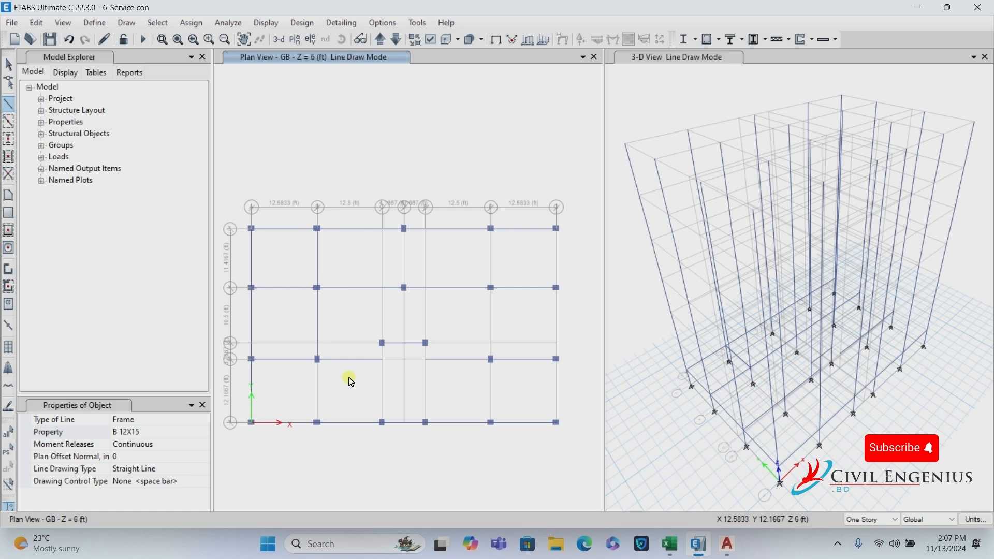
click(319, 423)
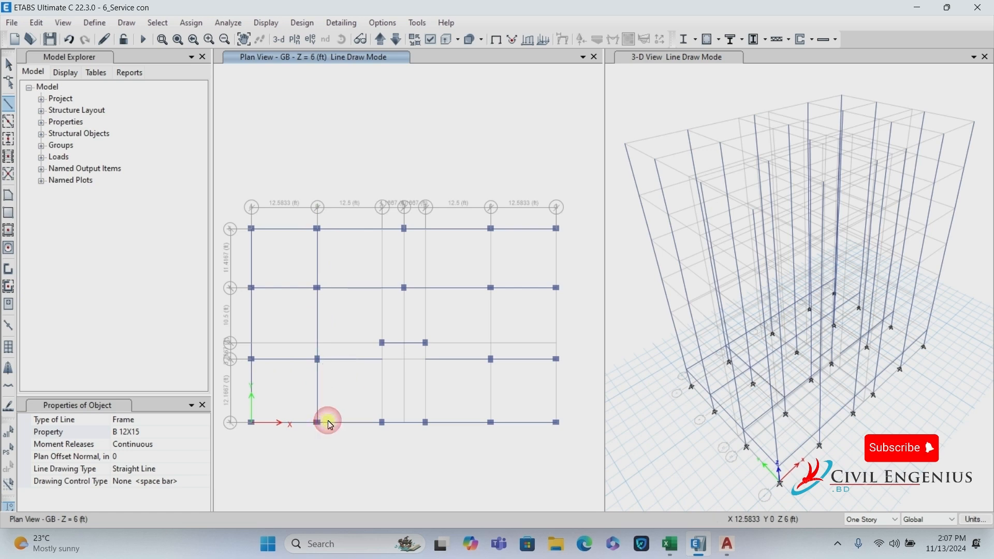
right_click(347, 387)
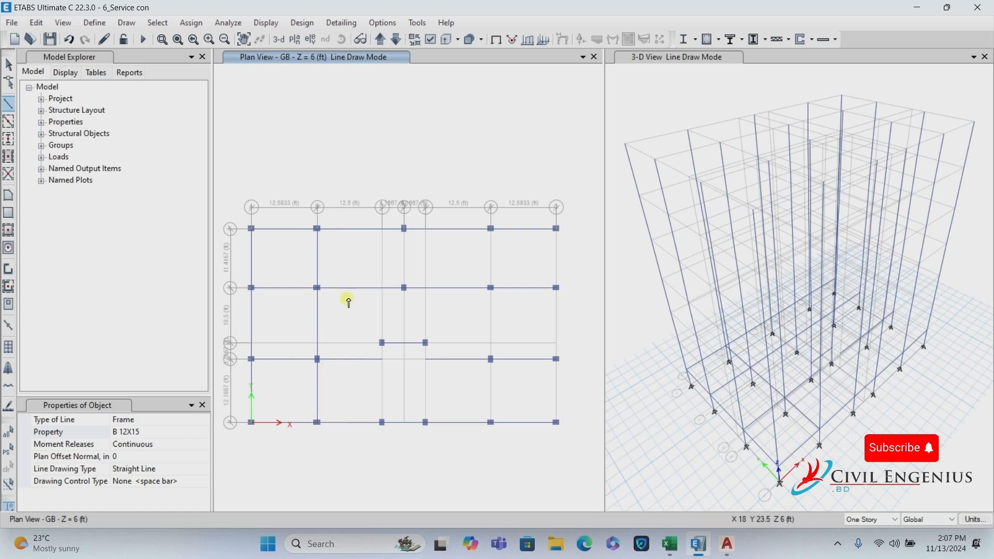
Add vertical beams down grid line D from D5 and from E3 to the bottom columns.
click(404, 228)
click(404, 288)
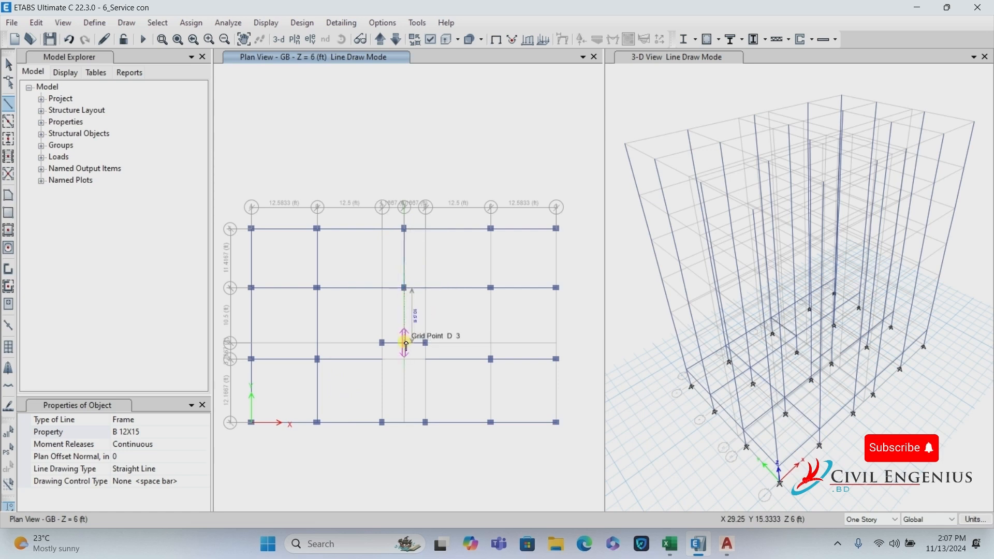
click(406, 344)
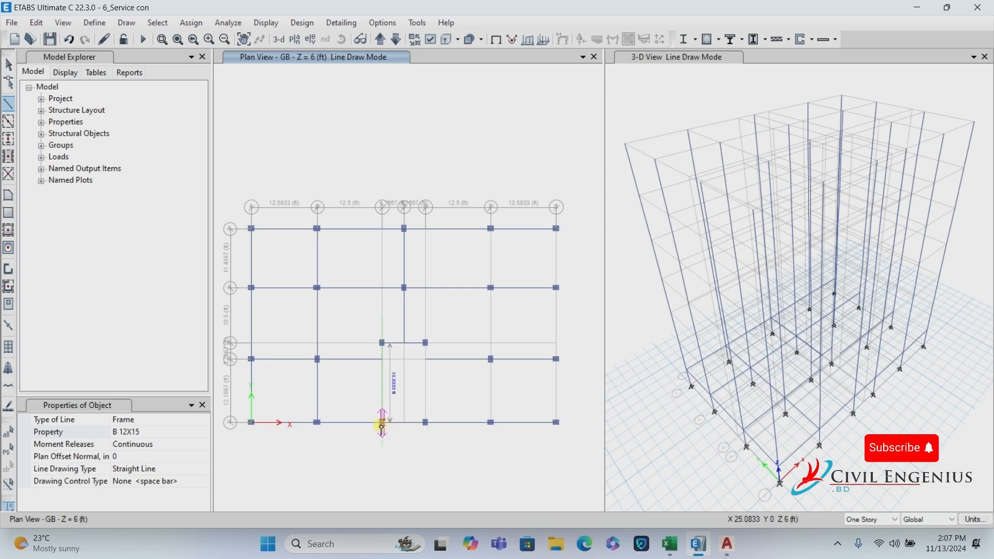
scroll(372, 430, up, 3)
click(403, 415)
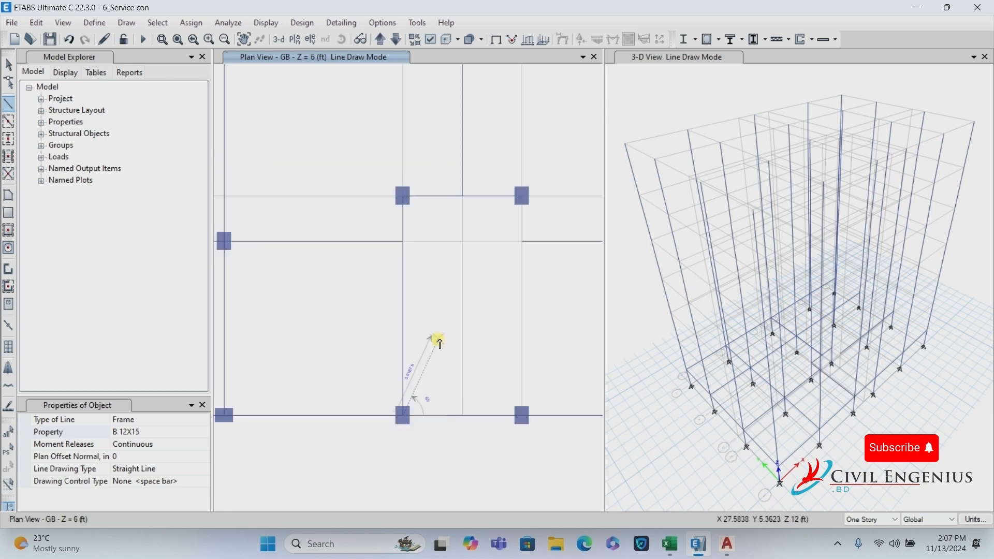
key(Escape)
scroll(318, 358, down, 3)
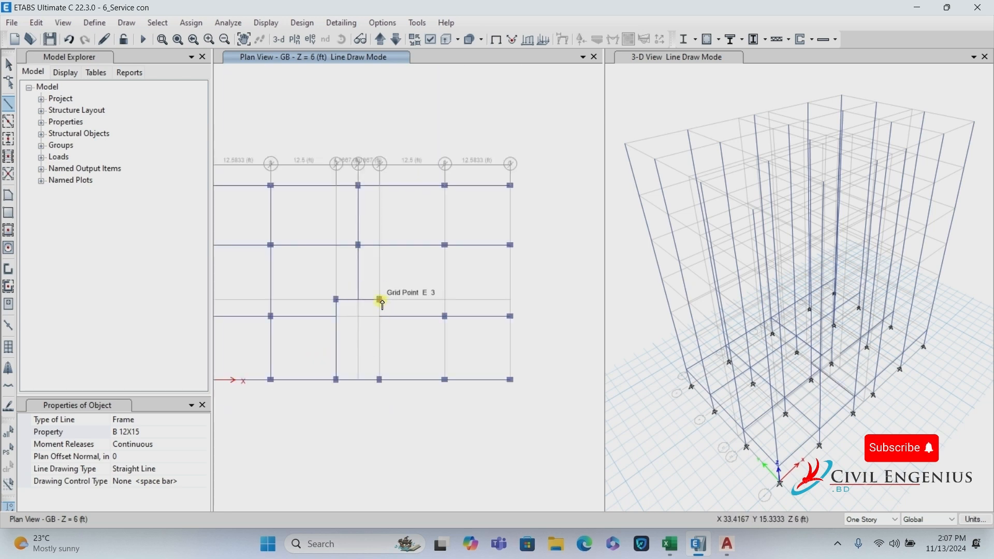
click(388, 317)
click(379, 381)
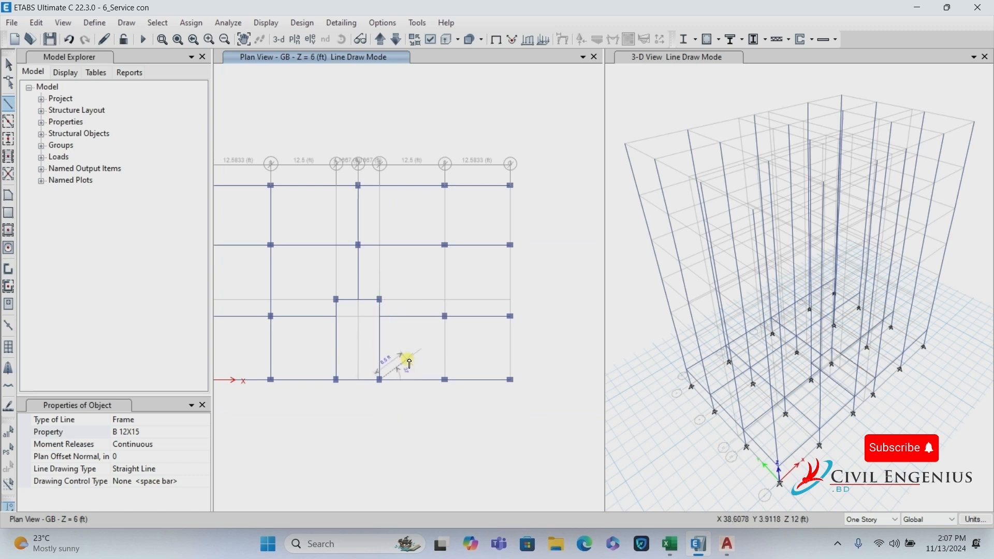
key(Escape)
Draw the grid F beams from F5 to F1 and the grid G beams from G5 to G3.
click(445, 185)
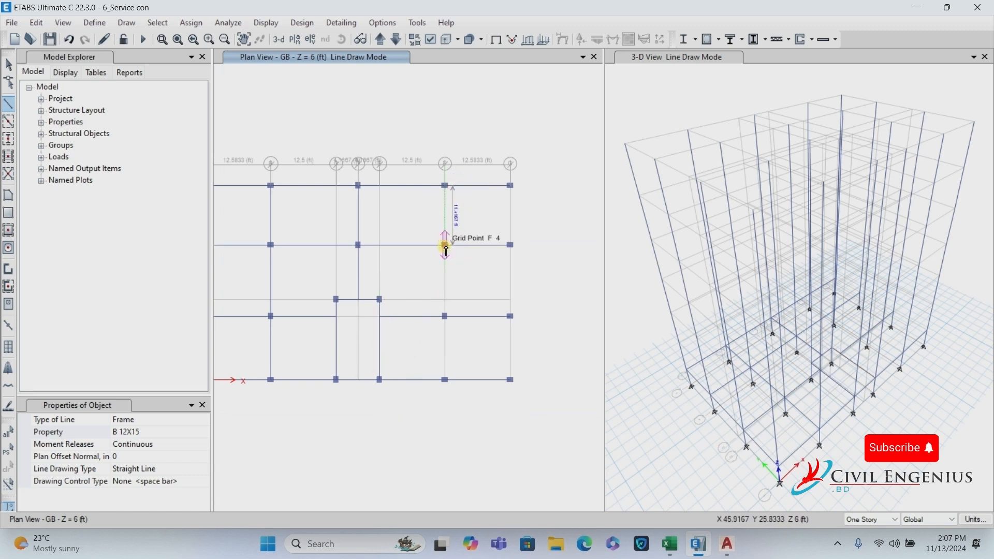
click(446, 246)
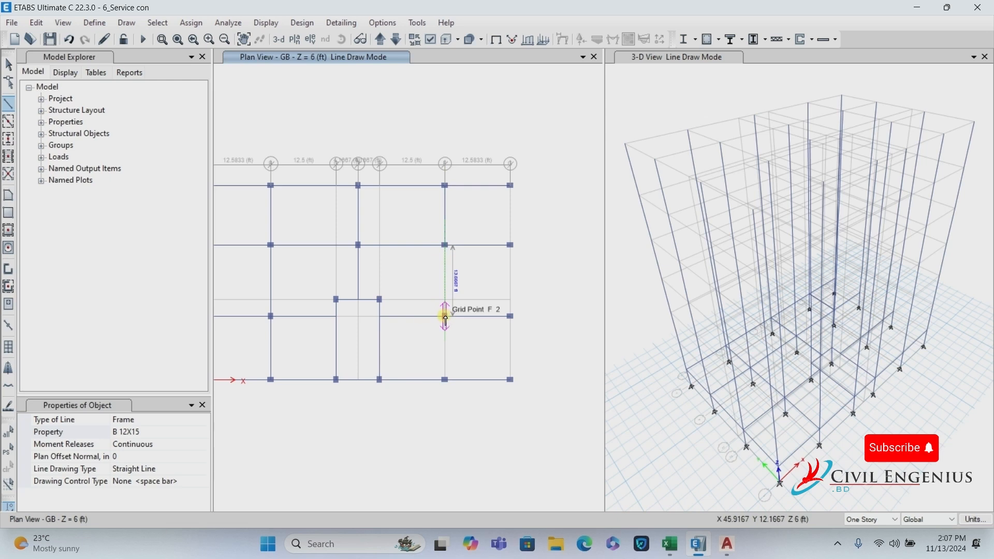
click(446, 316)
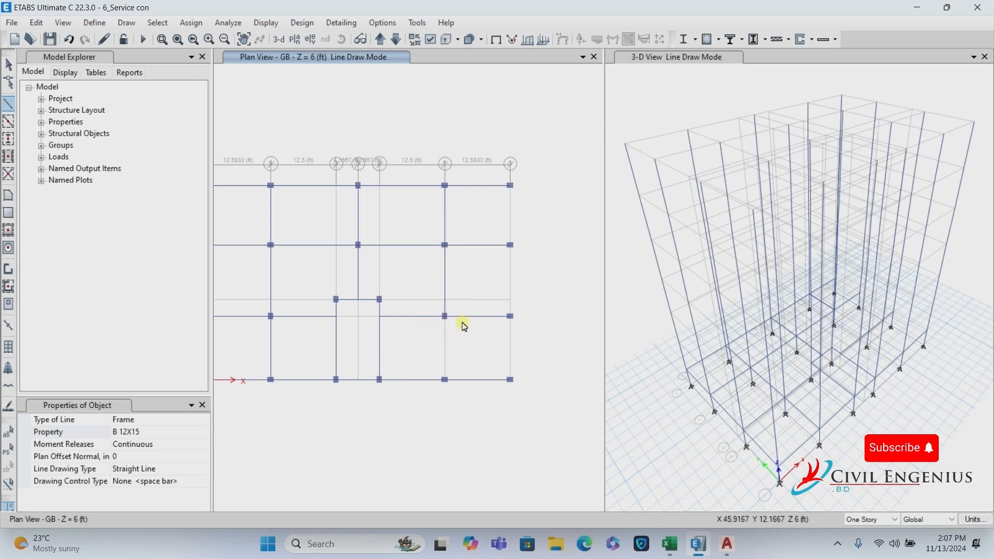
double_click(446, 381)
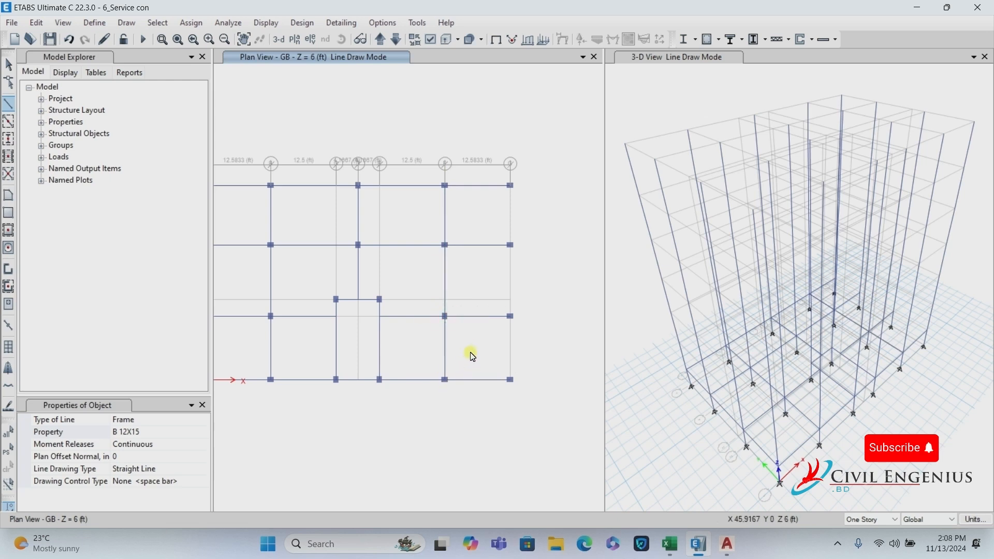
click(511, 187)
click(511, 247)
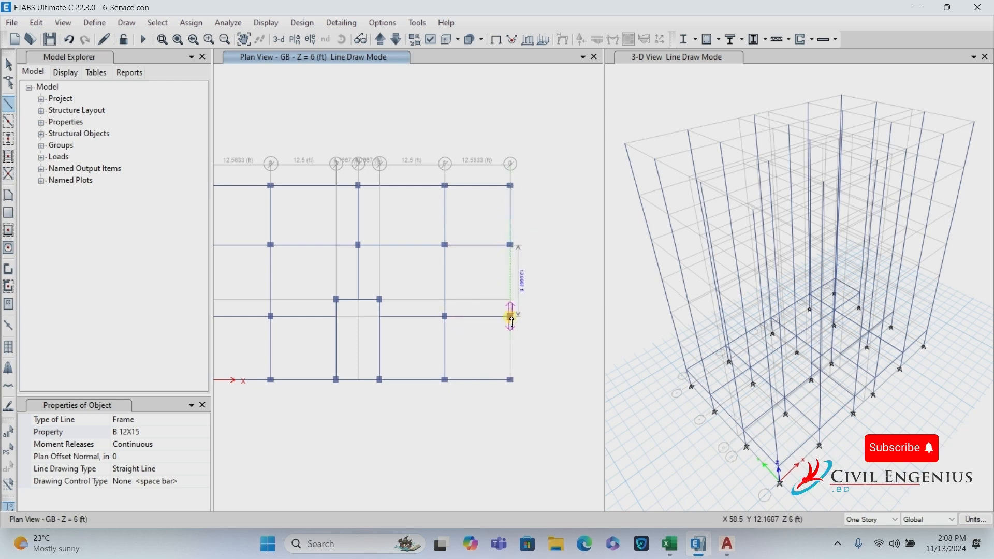
double_click(511, 316)
click(511, 316)
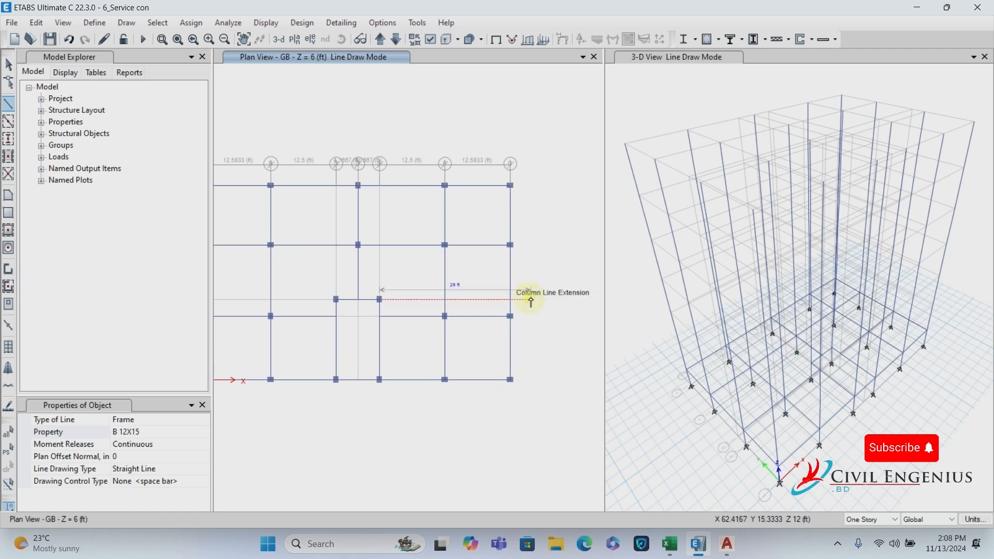
scroll(531, 274, down, 3)
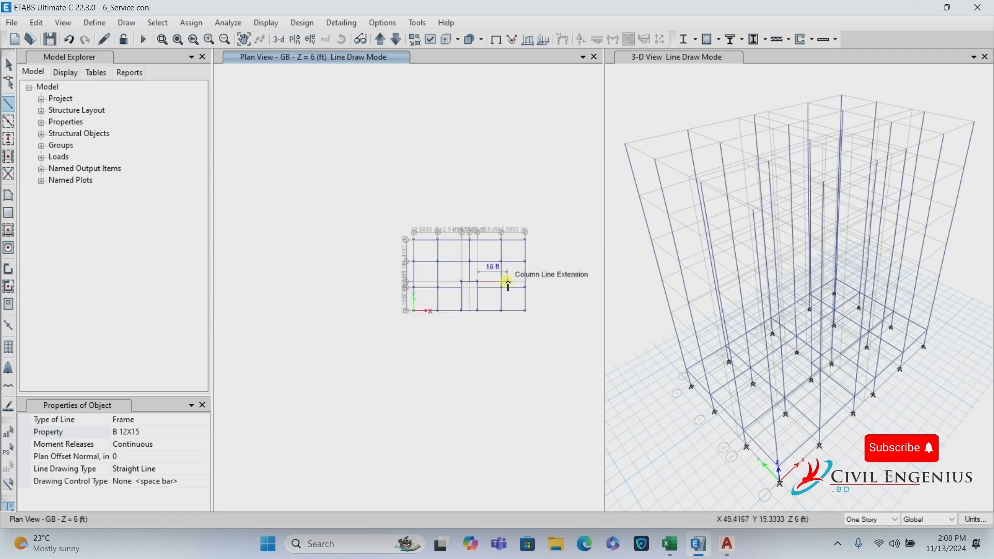
Draw a Slab 5 floor panel through corners A5, B5, B4 and A4.
click(7, 65)
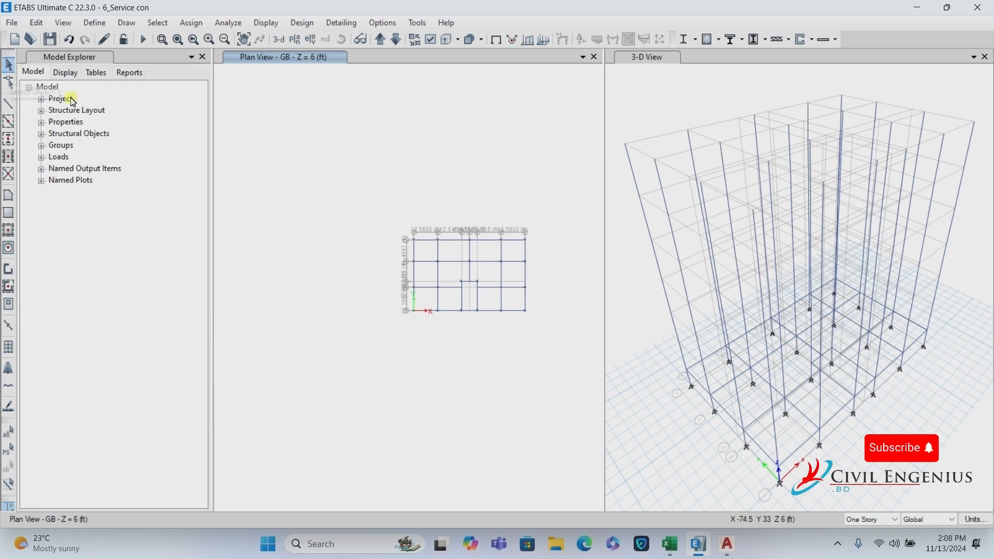
scroll(524, 264, up, 4)
scroll(524, 265, down, 4)
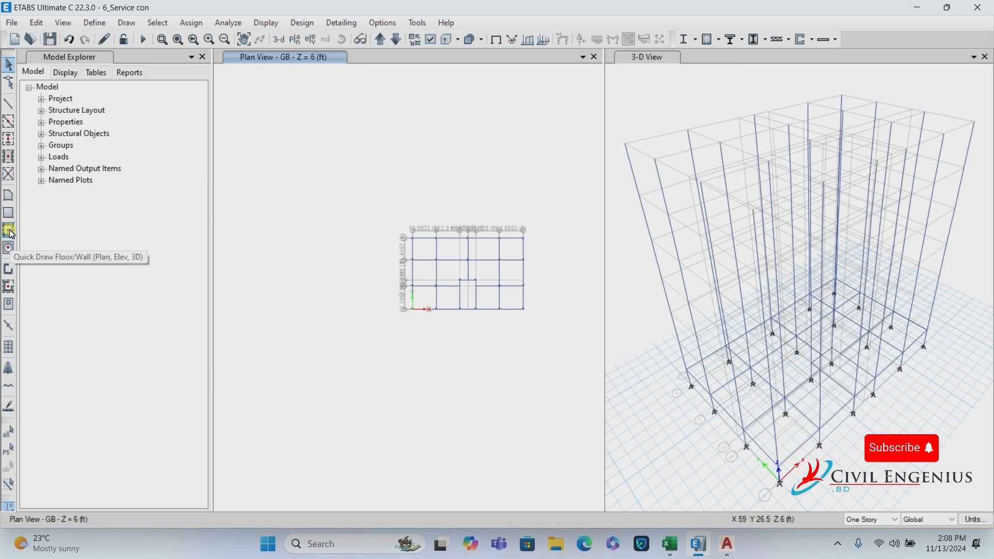
click(8, 196)
click(165, 422)
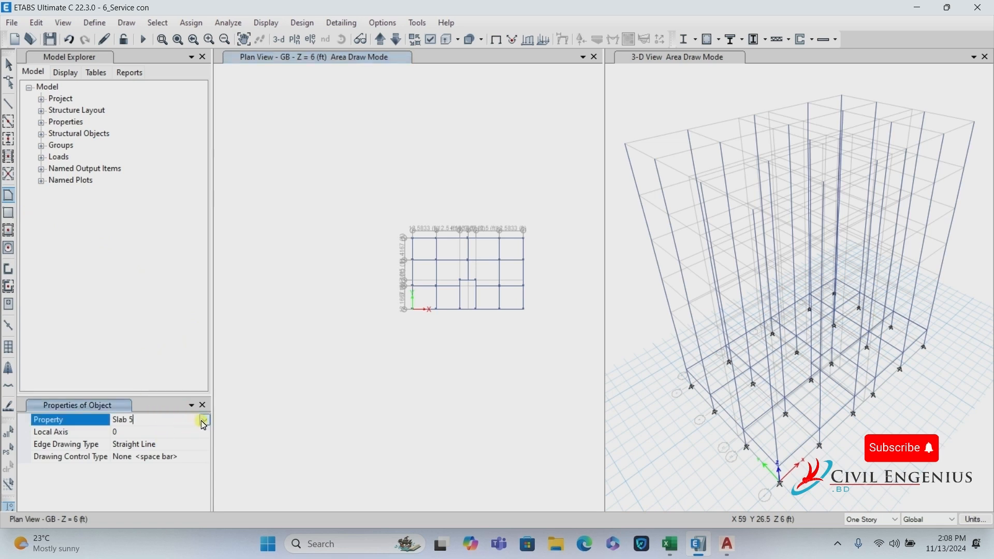
click(203, 421)
click(137, 462)
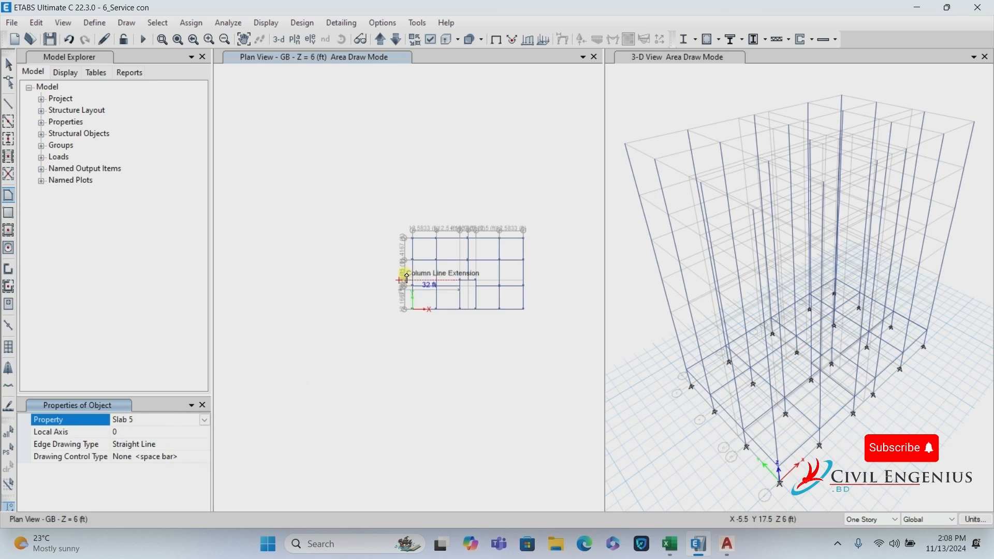
scroll(402, 249, up, 5)
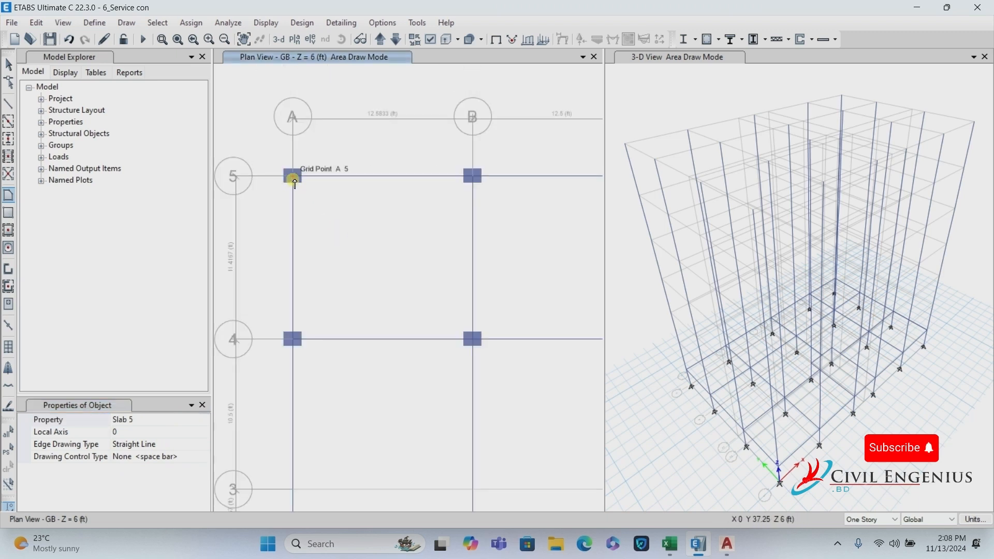
click(293, 176)
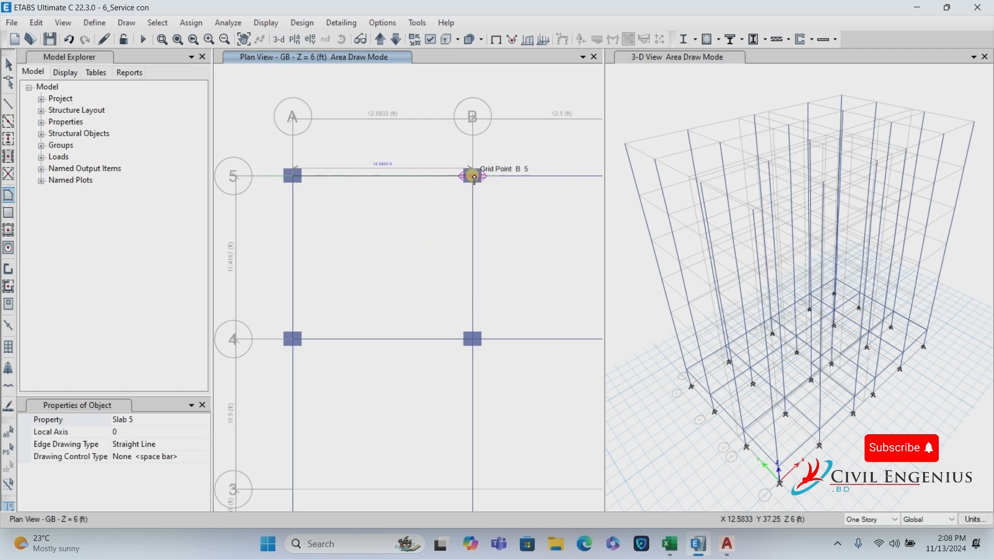
click(474, 176)
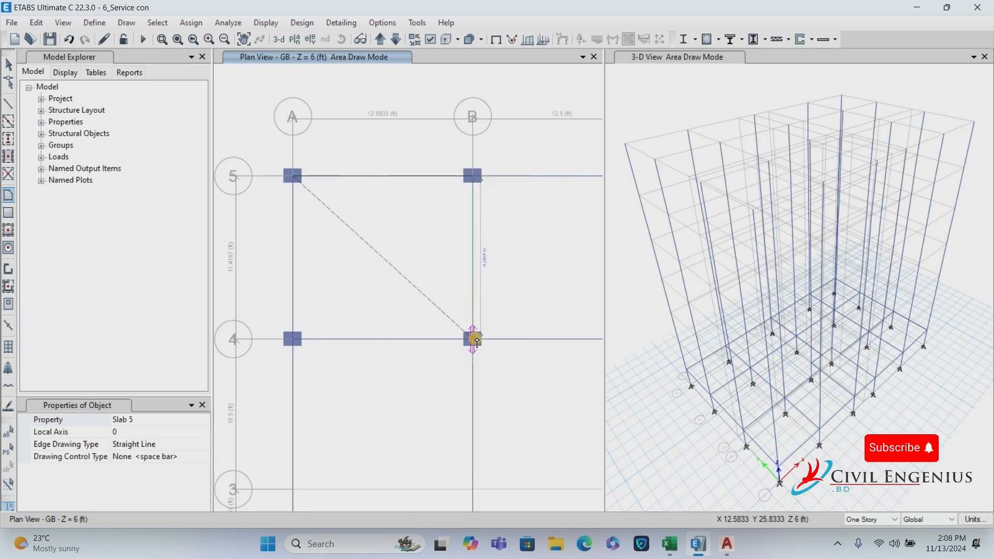
click(475, 341)
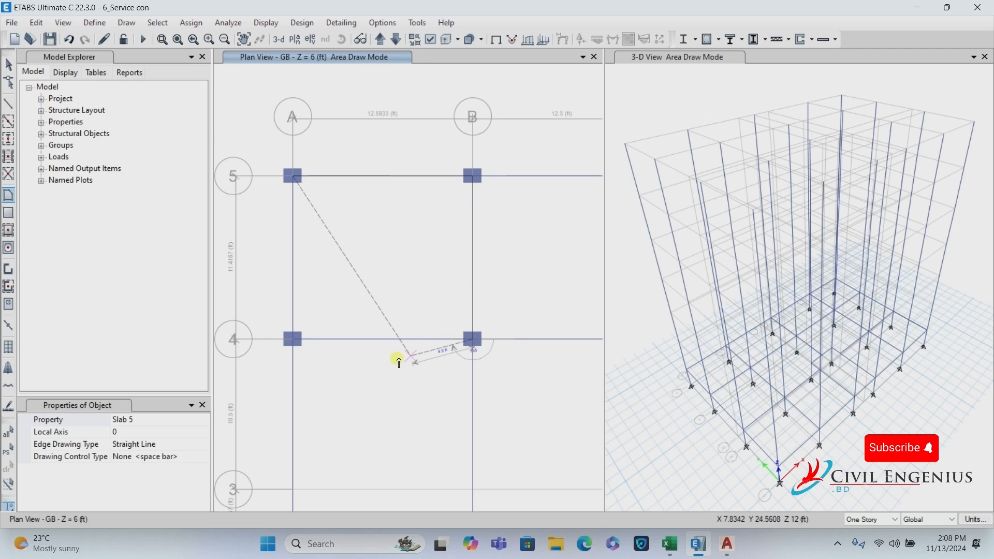
click(287, 344)
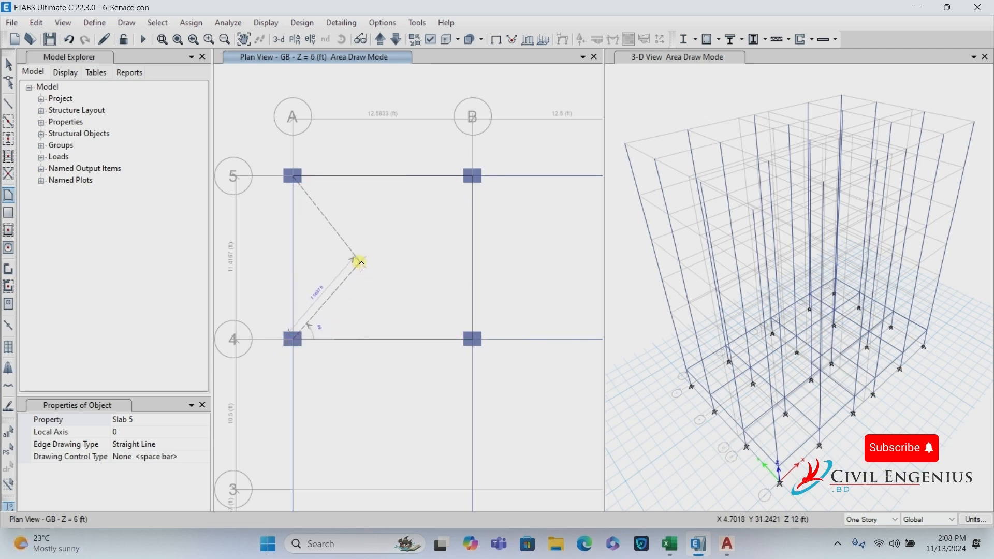
key(Return)
Draw a rectangular Slab 5 floor panel spanning B5 to D4.
scroll(356, 222, down, 3)
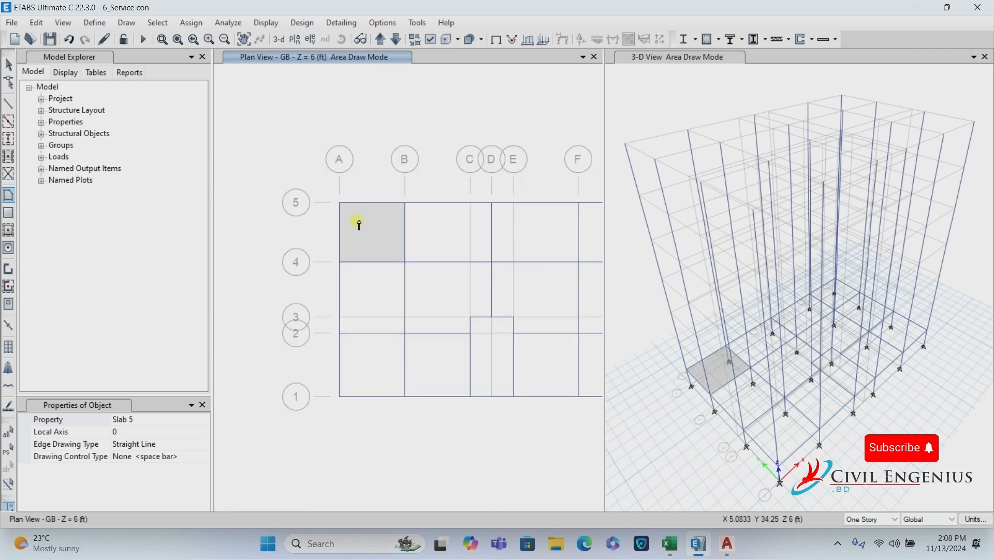
click(13, 215)
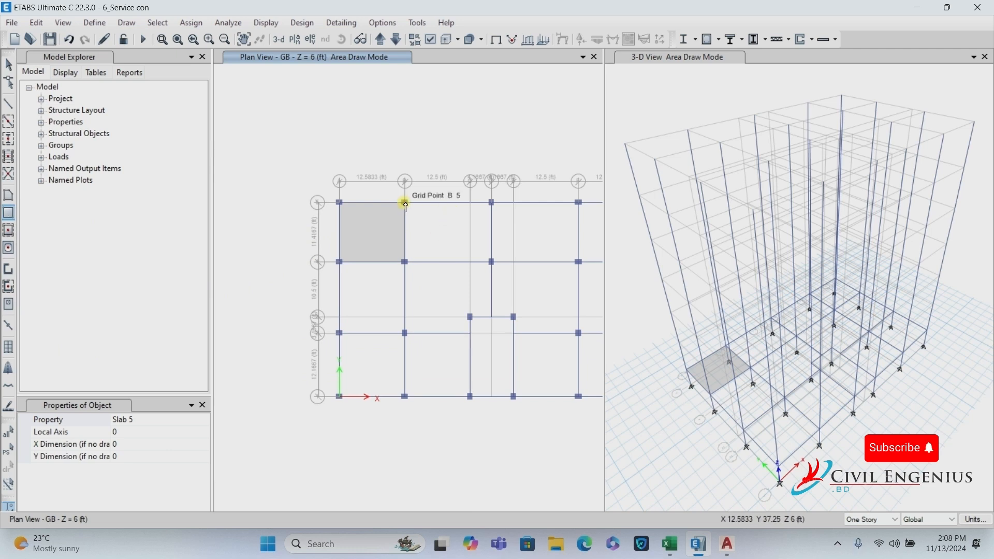
drag(406, 206, 493, 265)
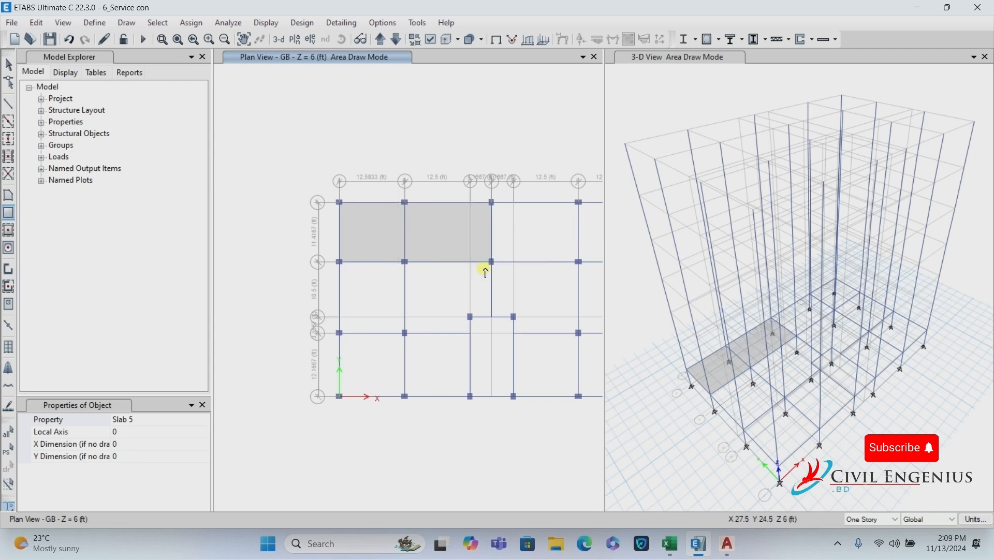
Quick-fill Slab 5 panels in the top-right bay and the bottom-row bays around the stair opening.
click(8, 232)
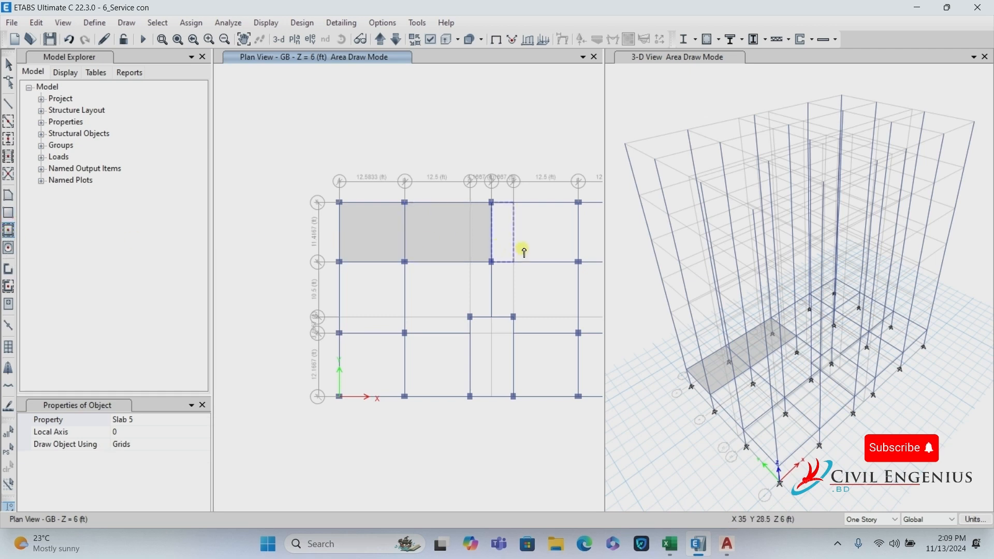
scroll(285, 252, down, 3)
scroll(286, 252, up, 3)
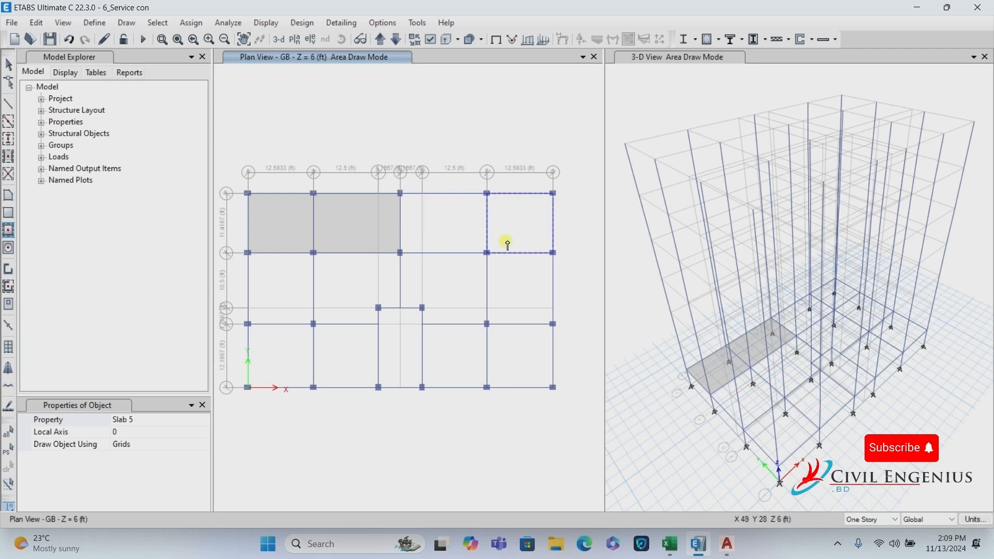
click(521, 222)
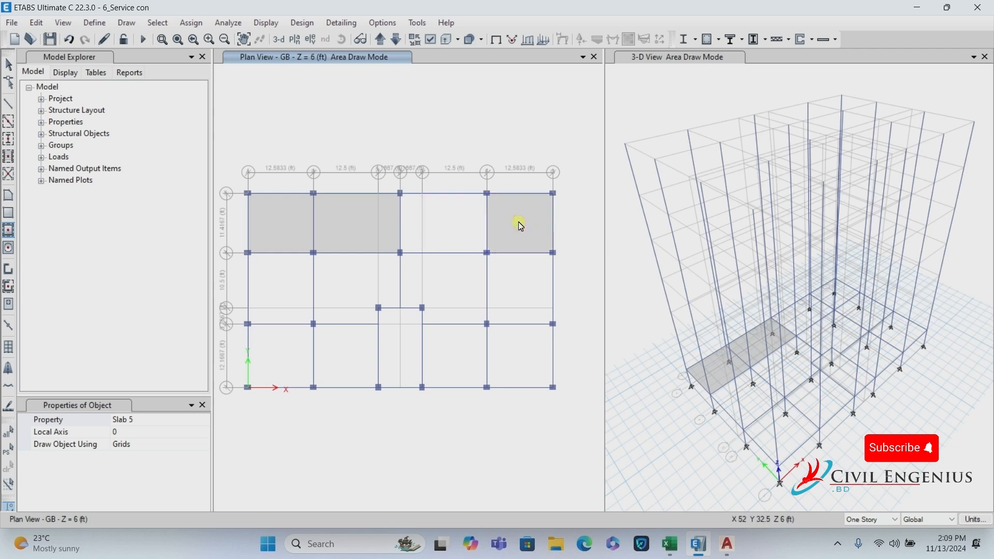
click(521, 355)
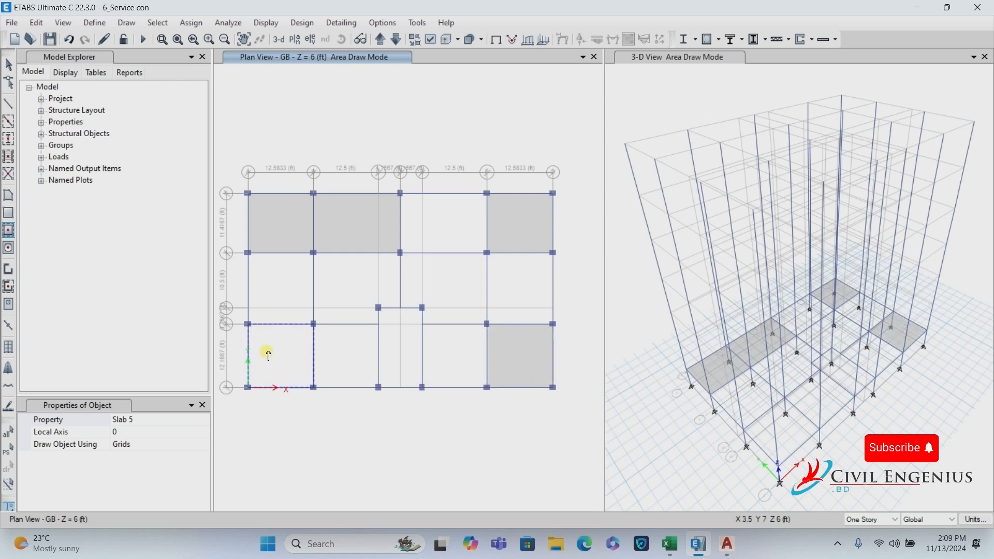
click(284, 354)
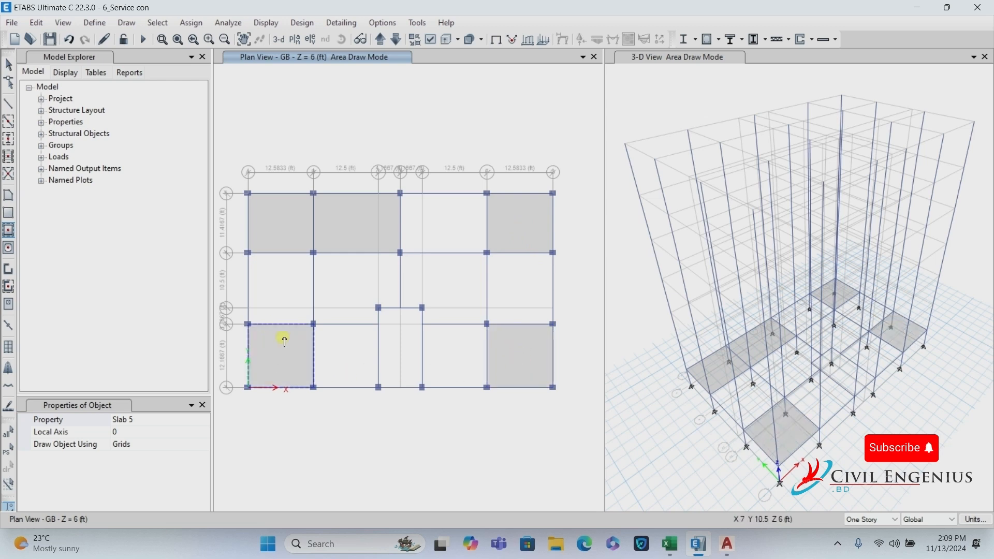
click(450, 368)
click(333, 362)
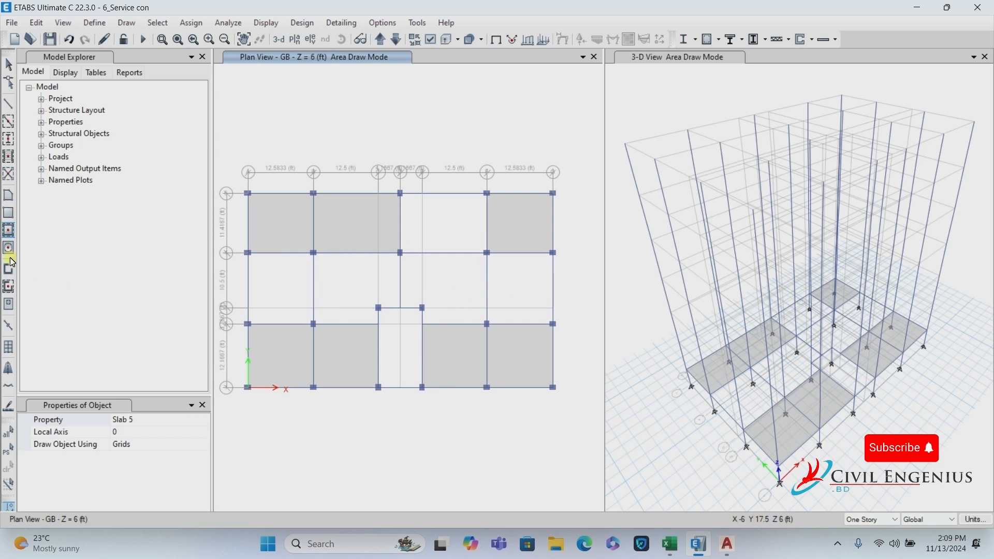
Draw Slab 5 panels A4–B4–B2–A2 and D5–F5–F4–D4.
click(10, 197)
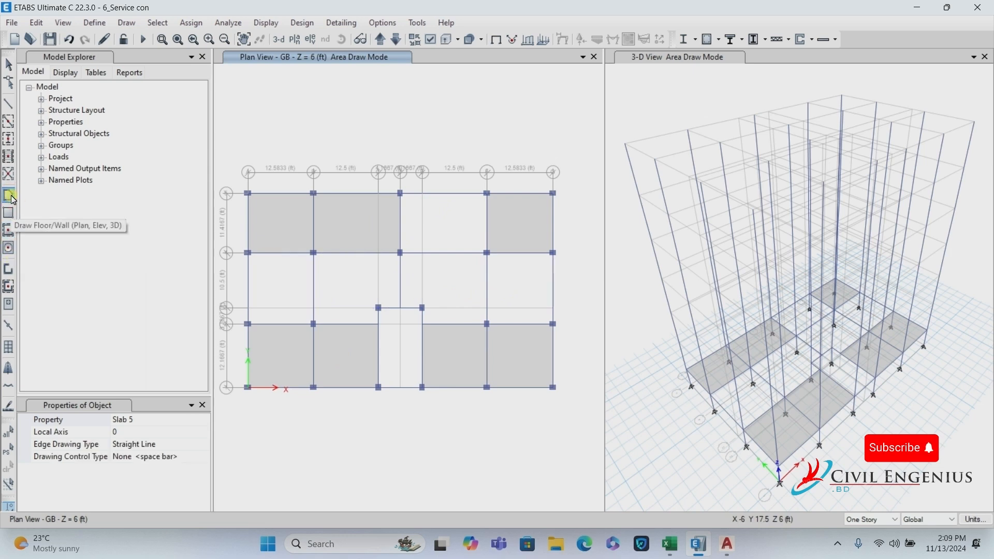
click(248, 254)
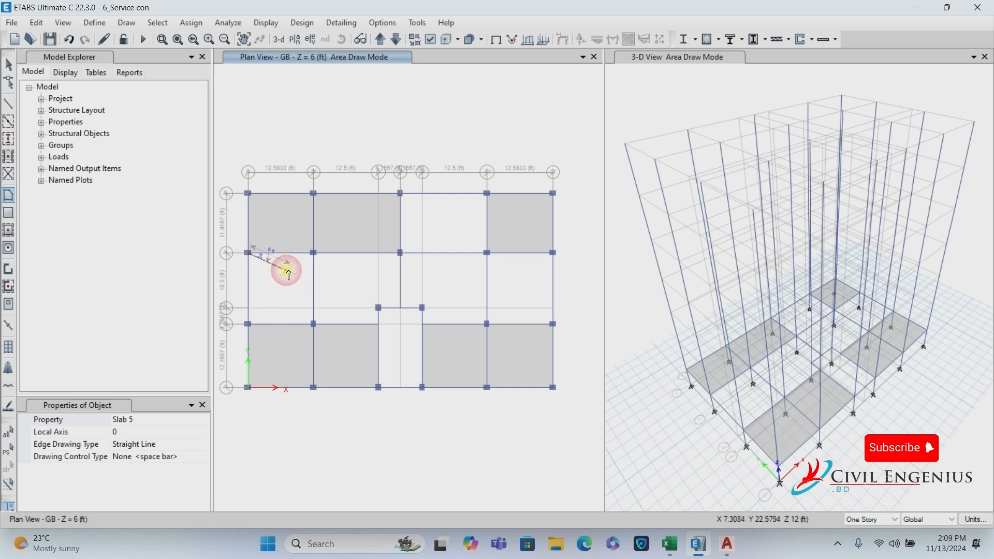
click(313, 253)
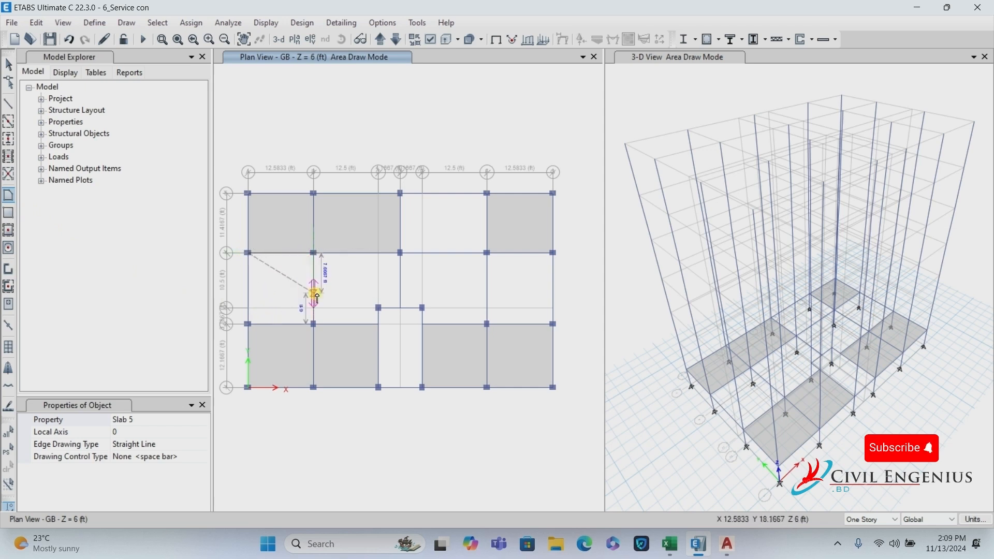
click(314, 325)
click(249, 325)
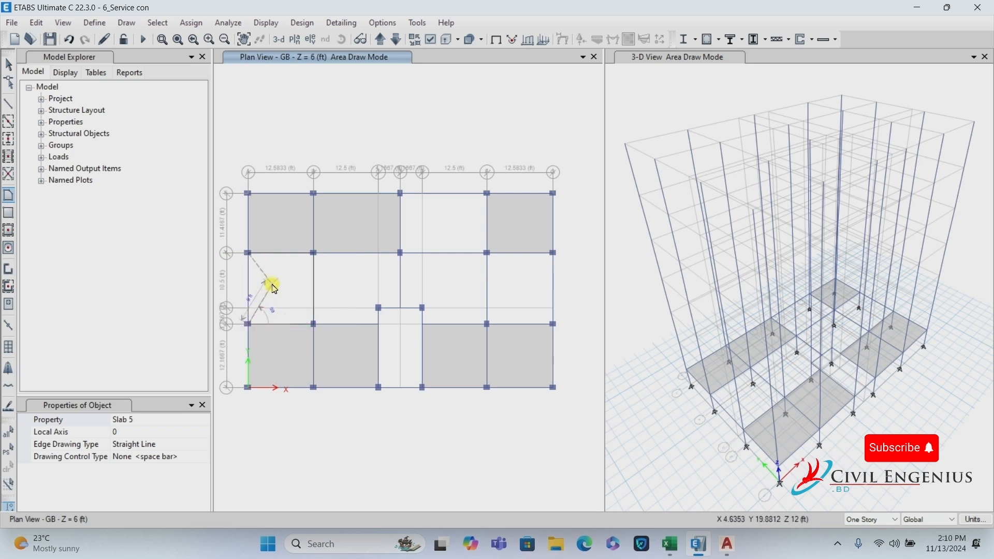
key(Return)
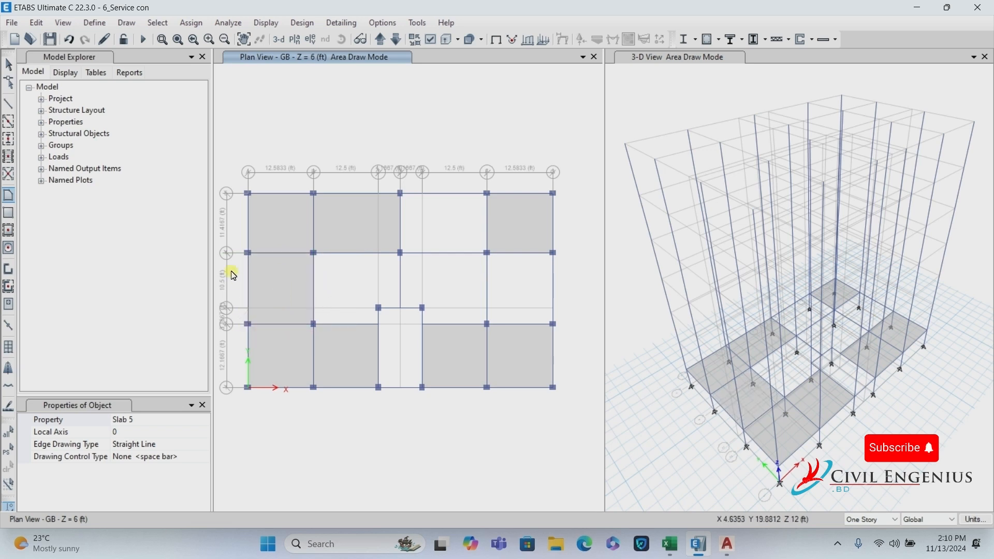
click(401, 194)
click(487, 193)
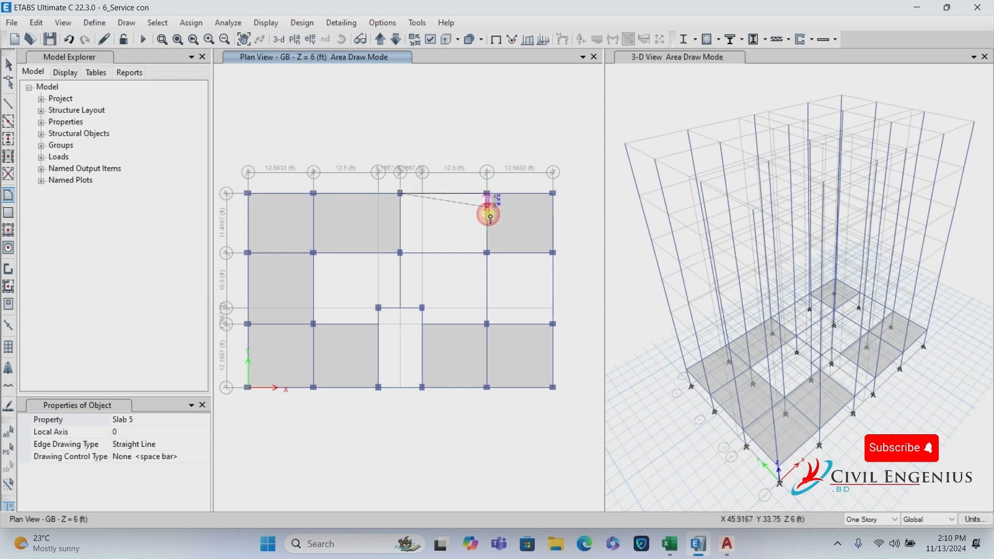
click(488, 253)
click(401, 254)
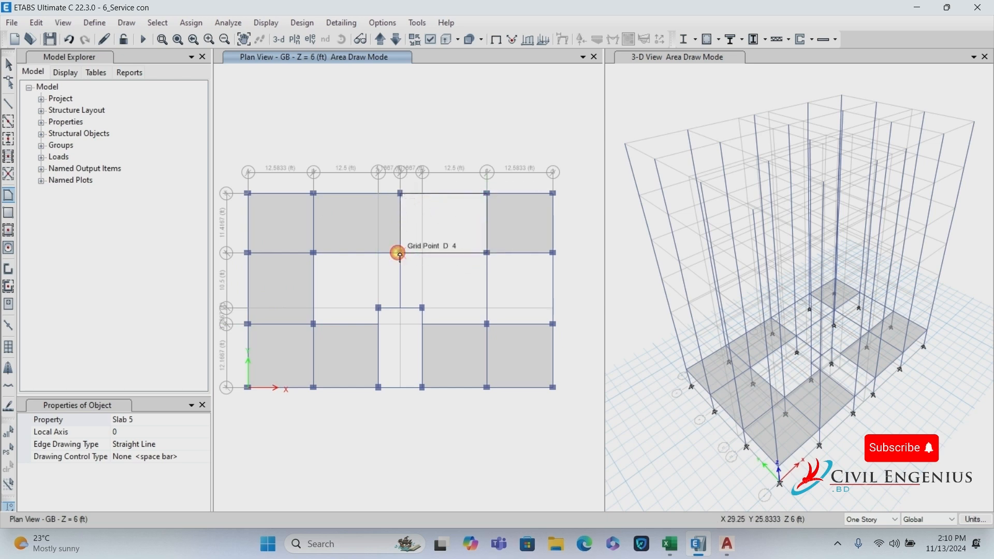
key(Return)
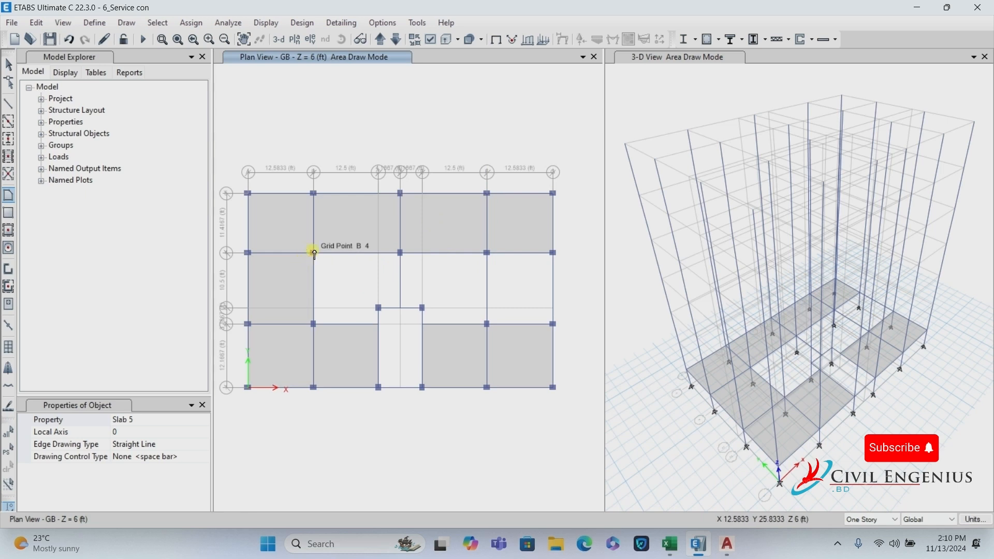
Draw the two irregular Slab 5 panels from B4 to D4 and D4 to F4 bordering the stair opening.
click(314, 253)
click(400, 253)
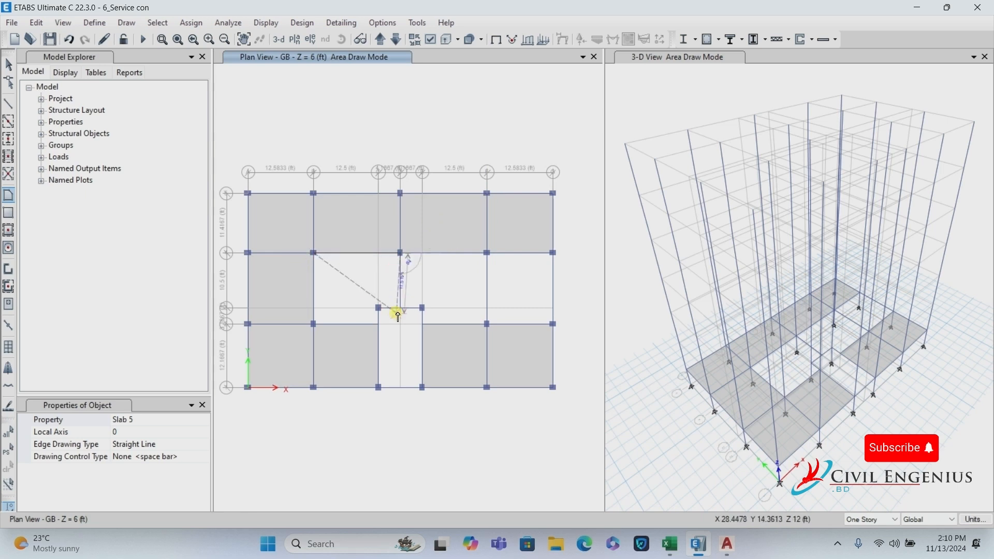
click(400, 309)
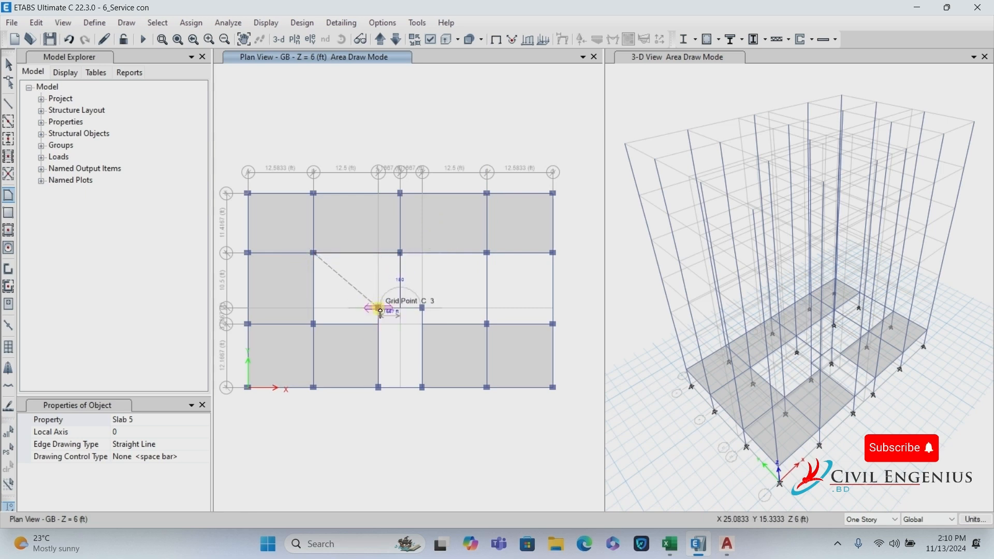
click(376, 325)
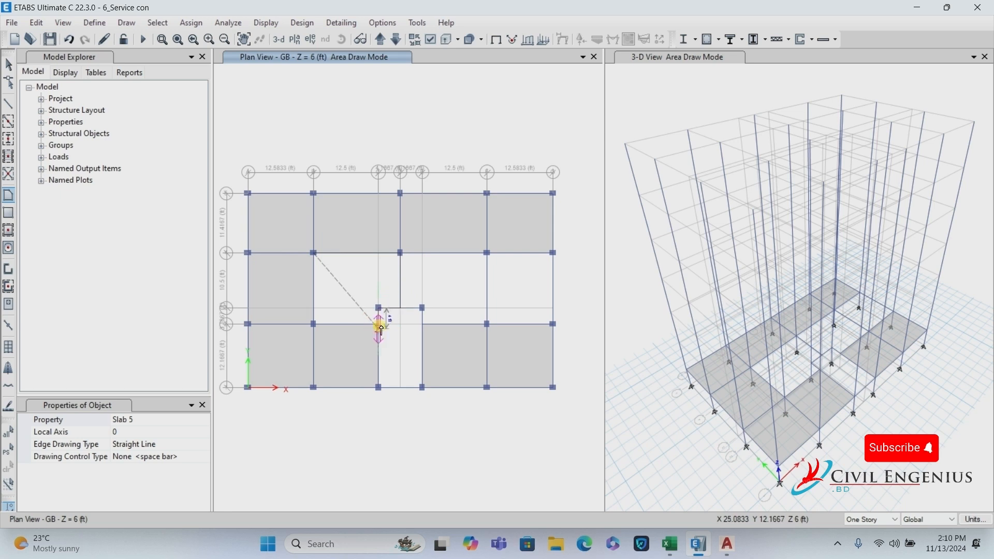
double_click(314, 324)
click(402, 253)
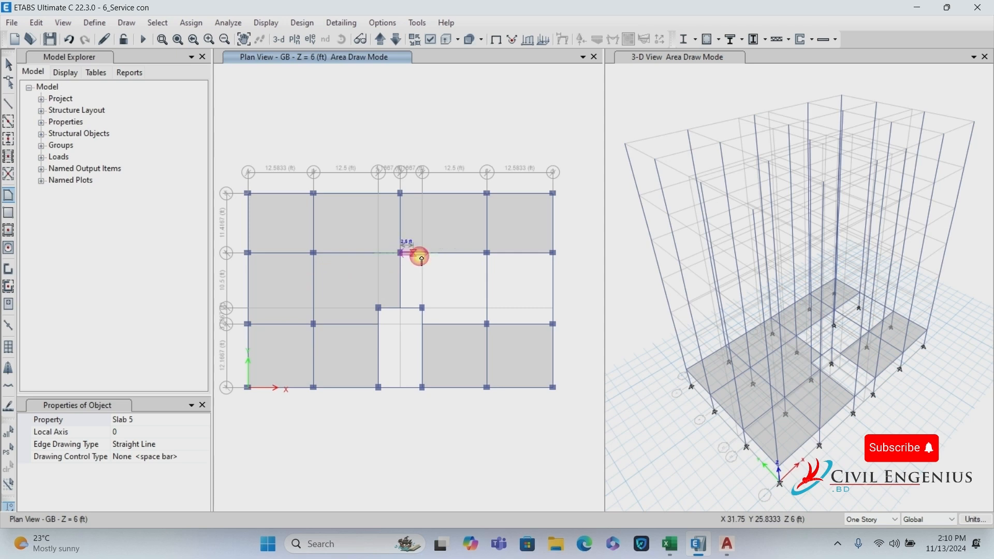
click(487, 253)
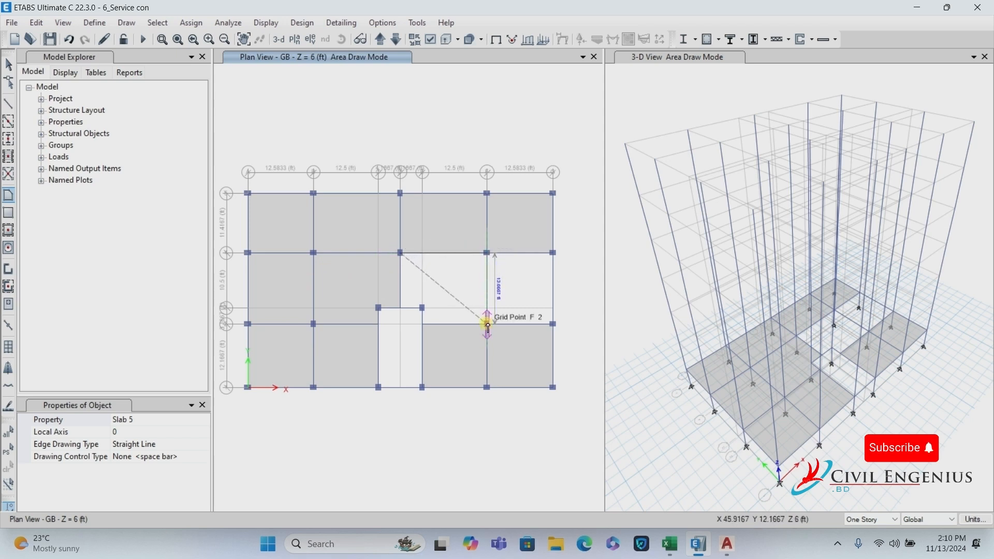
click(488, 324)
click(423, 324)
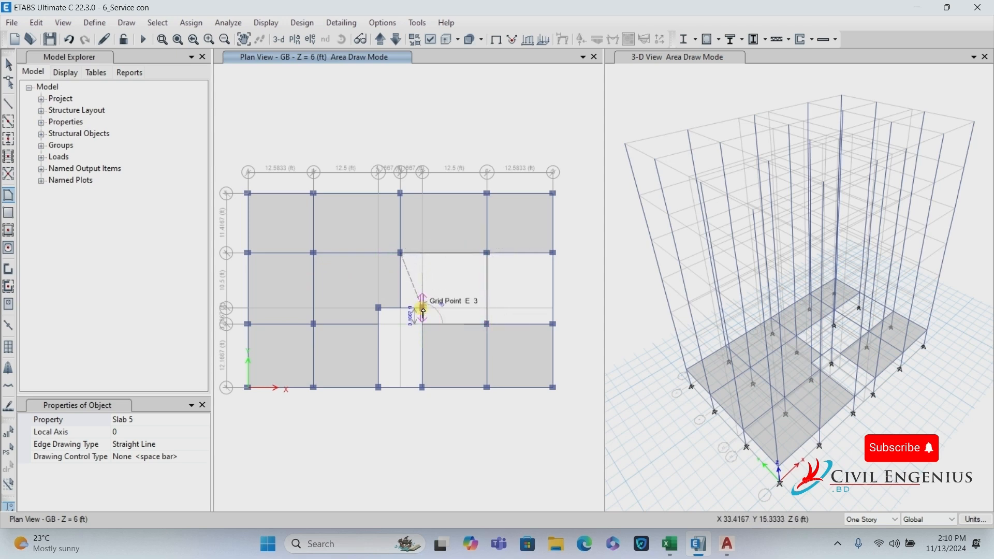
click(422, 308)
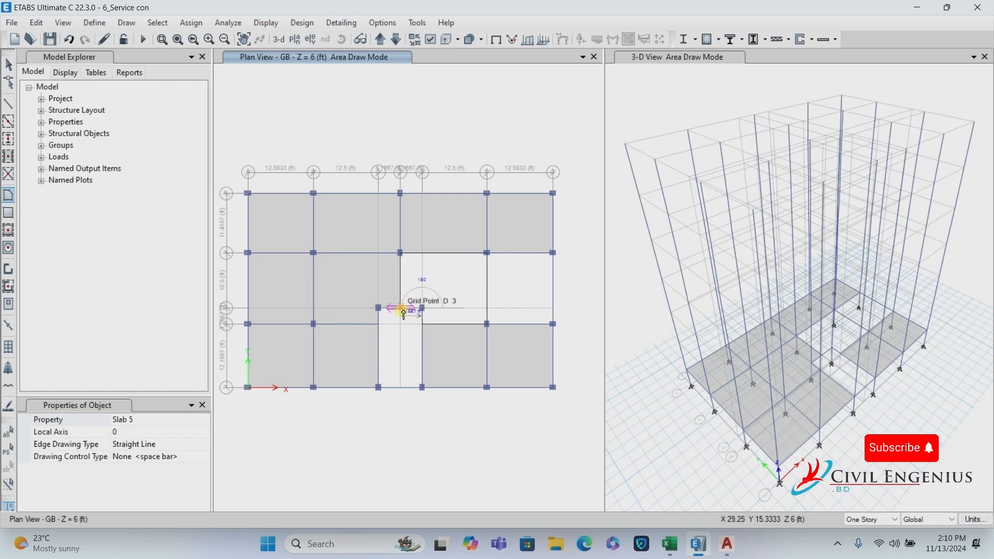
double_click(403, 310)
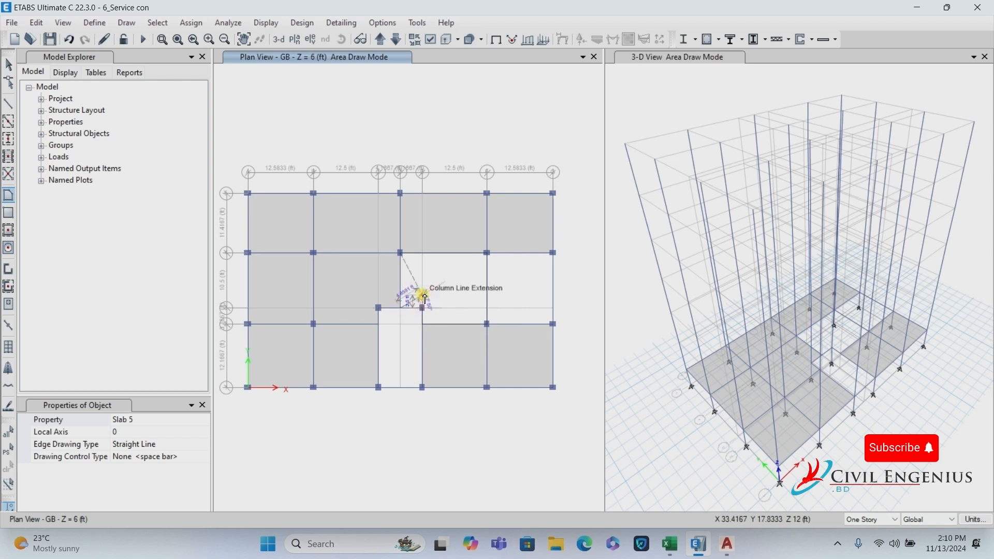
Draw the final Slab 5 panel through F4, G4, G2 and F2.
click(489, 254)
click(553, 253)
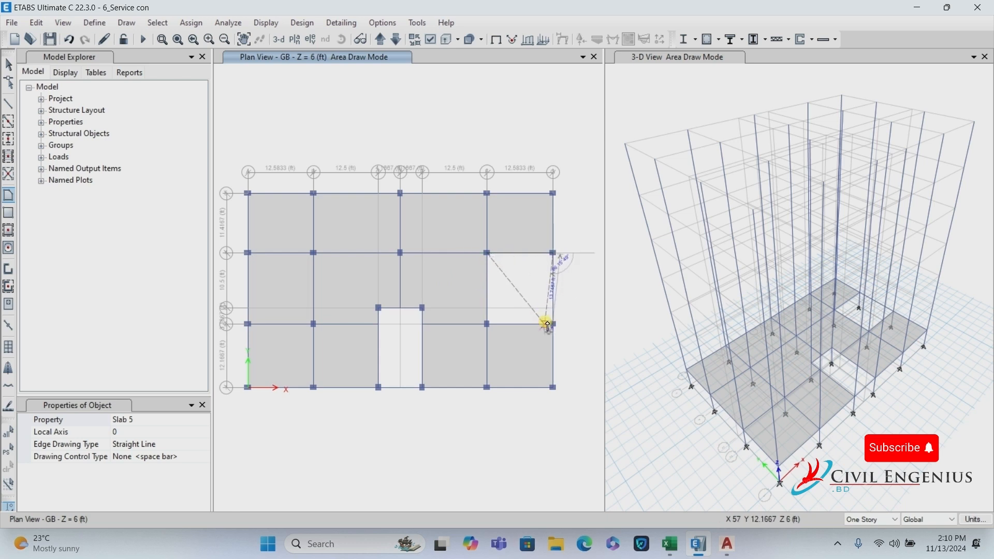
click(553, 325)
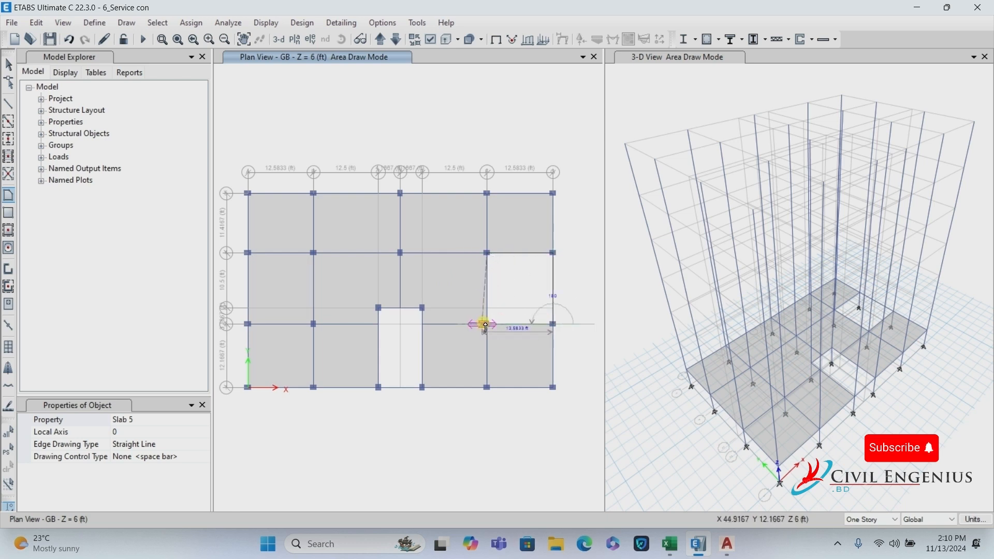
click(487, 325)
key(Return)
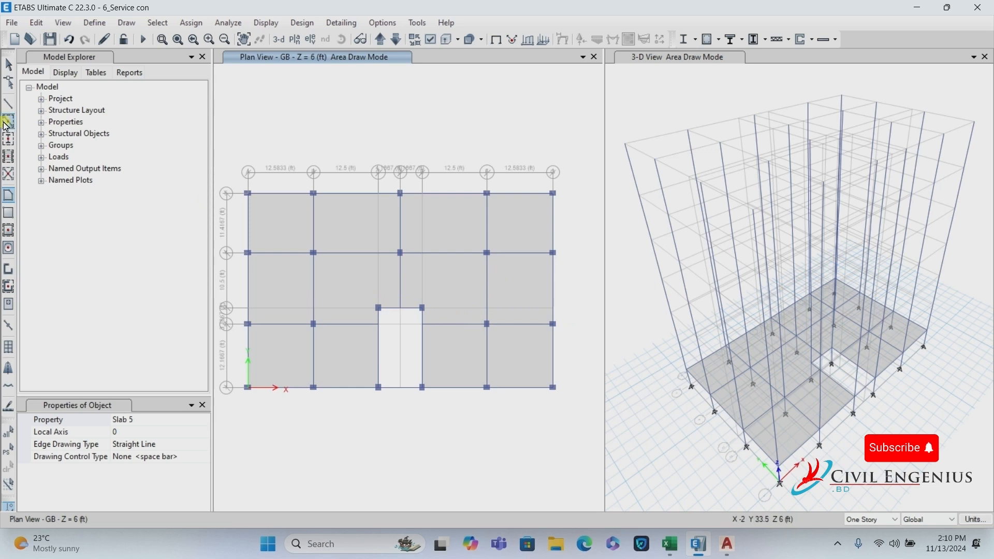
Leave area drawing, click through all twelve floor panels to check them, then clear the selection.
click(11, 63)
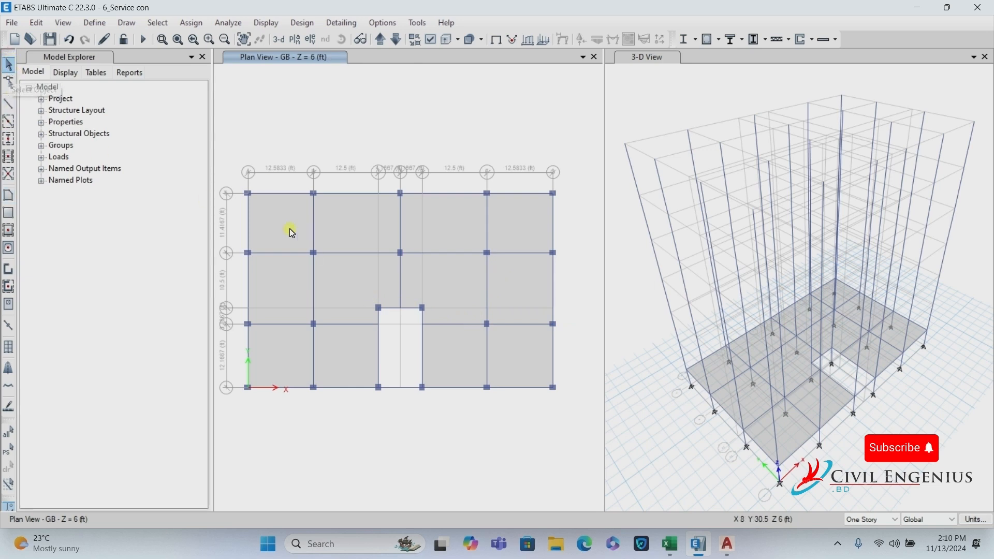
click(360, 227)
click(426, 223)
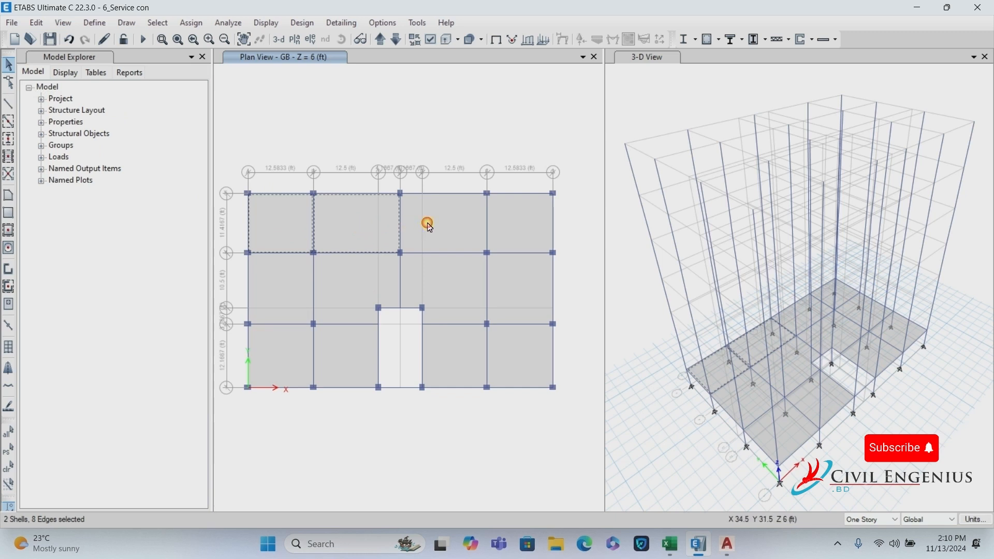
click(528, 231)
click(445, 295)
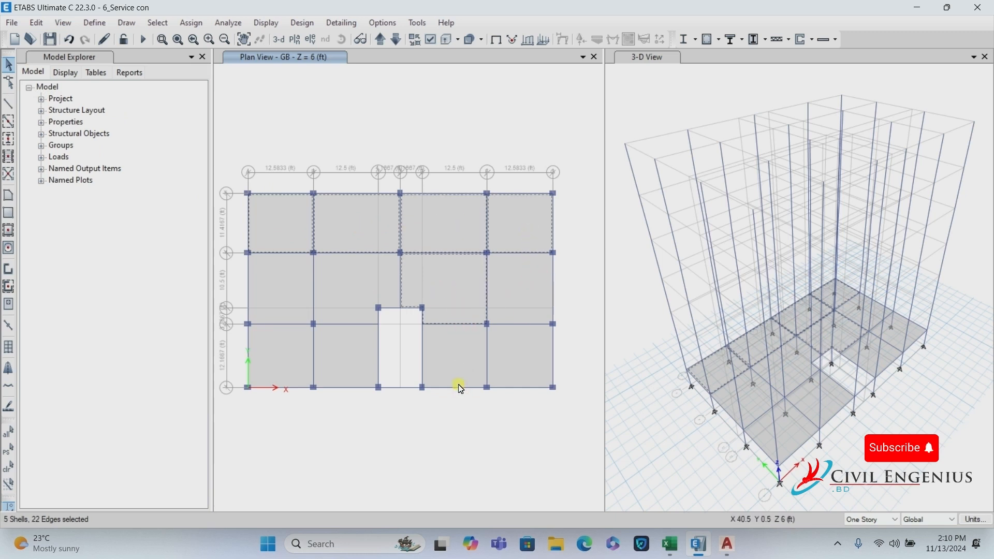
click(475, 355)
click(520, 302)
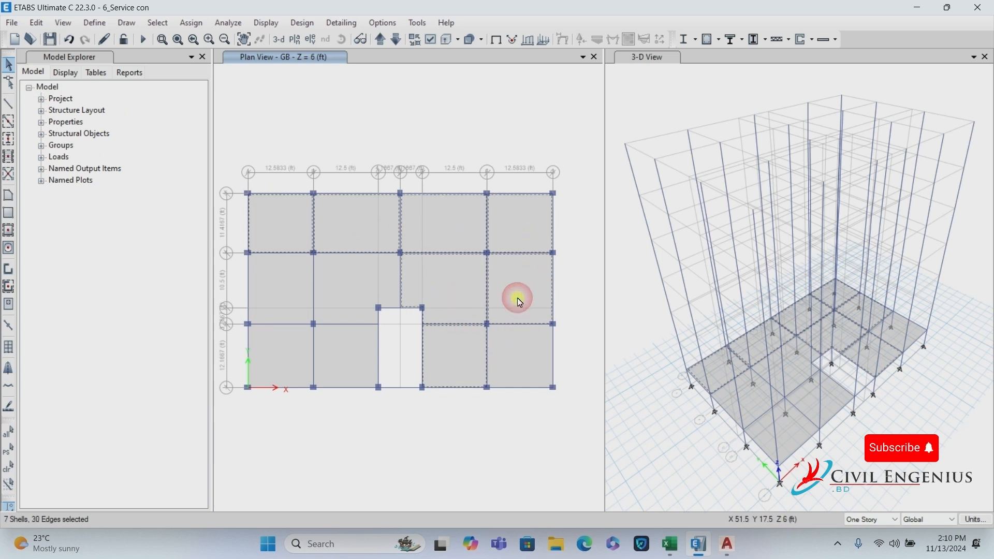
click(523, 364)
click(354, 346)
click(338, 295)
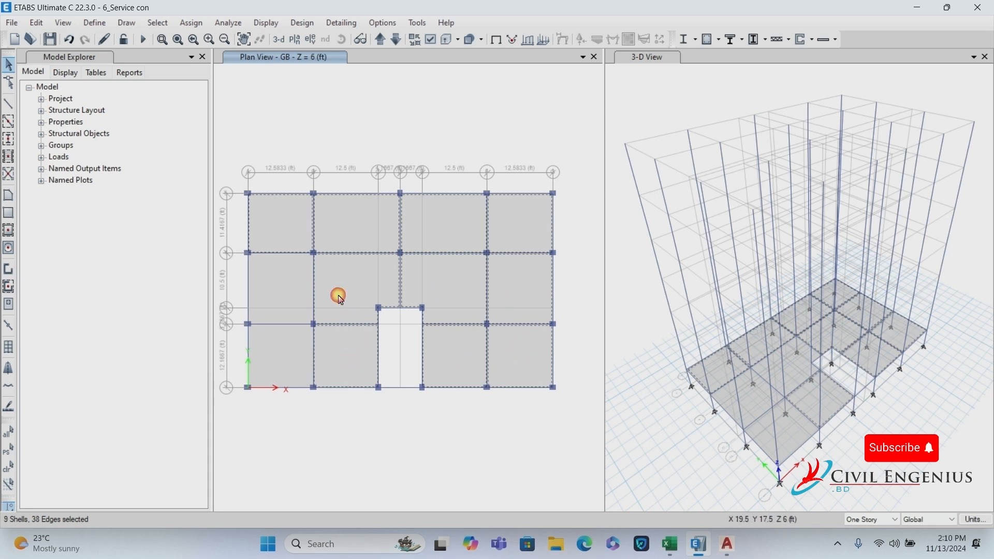
click(283, 342)
click(278, 302)
click(285, 359)
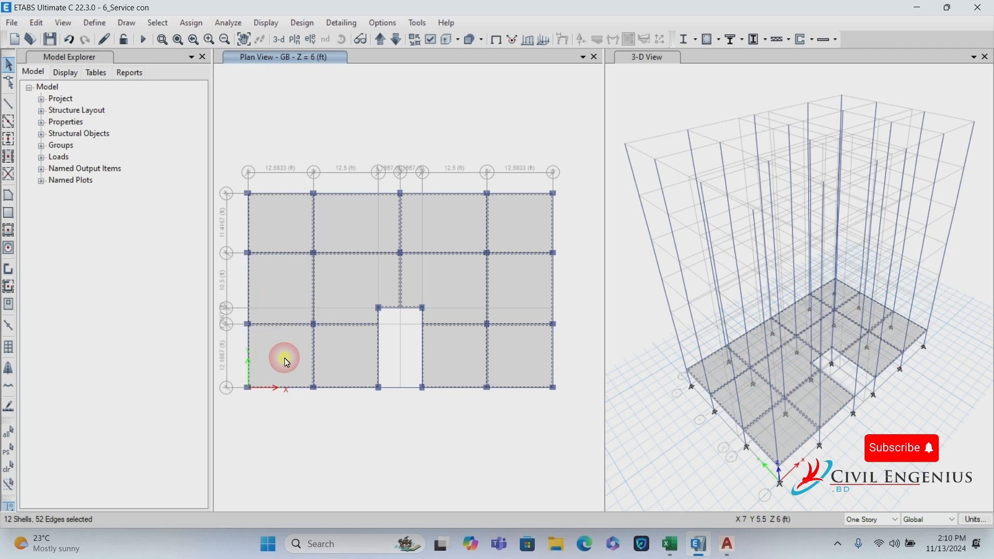
key(Escape)
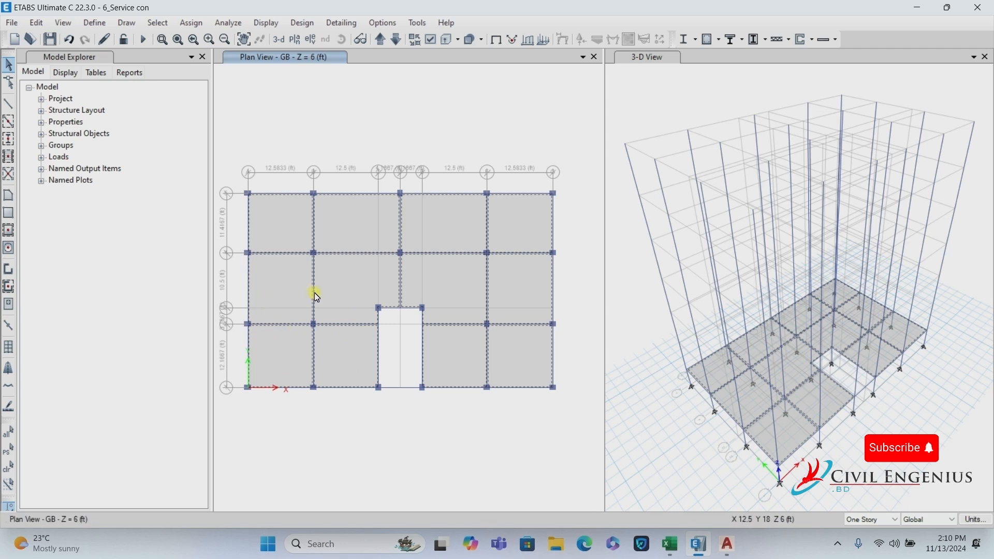
Select all floor panels with the Slab 5 slab property.
click(158, 23)
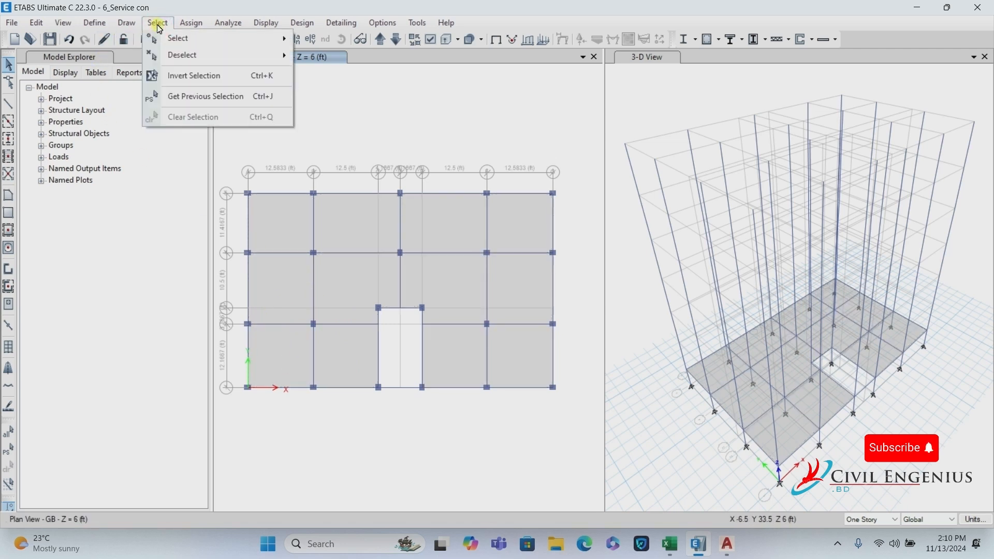
mouse_move(177, 36)
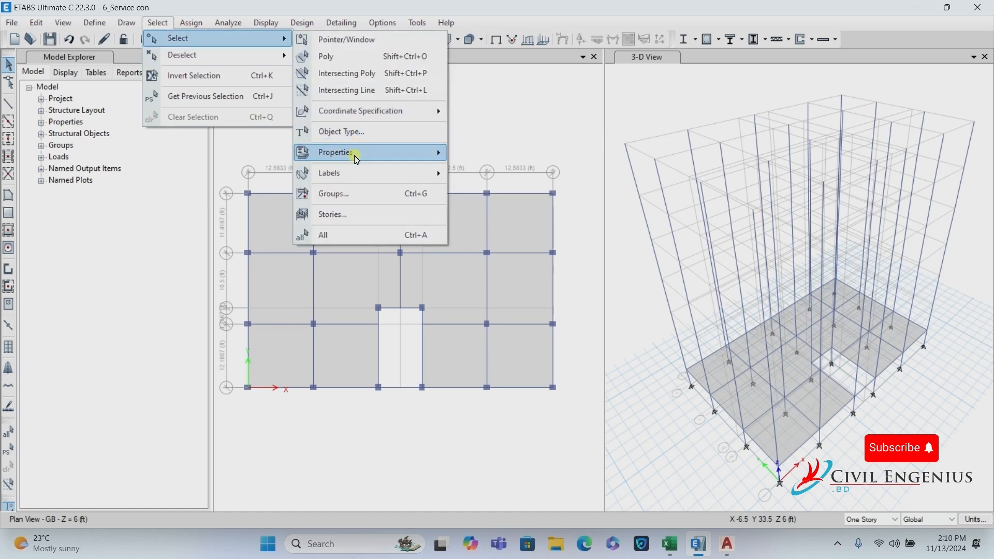
mouse_move(393, 153)
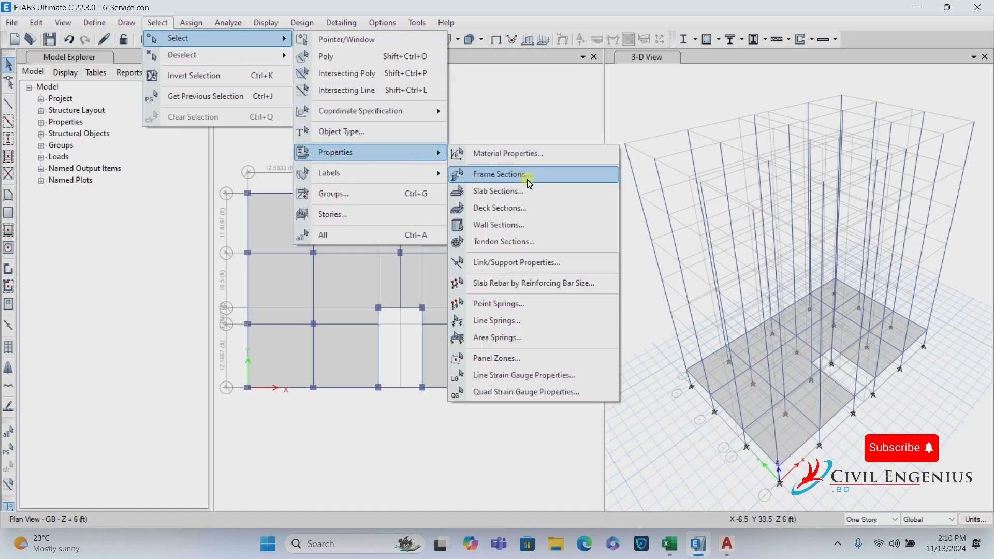
click(507, 197)
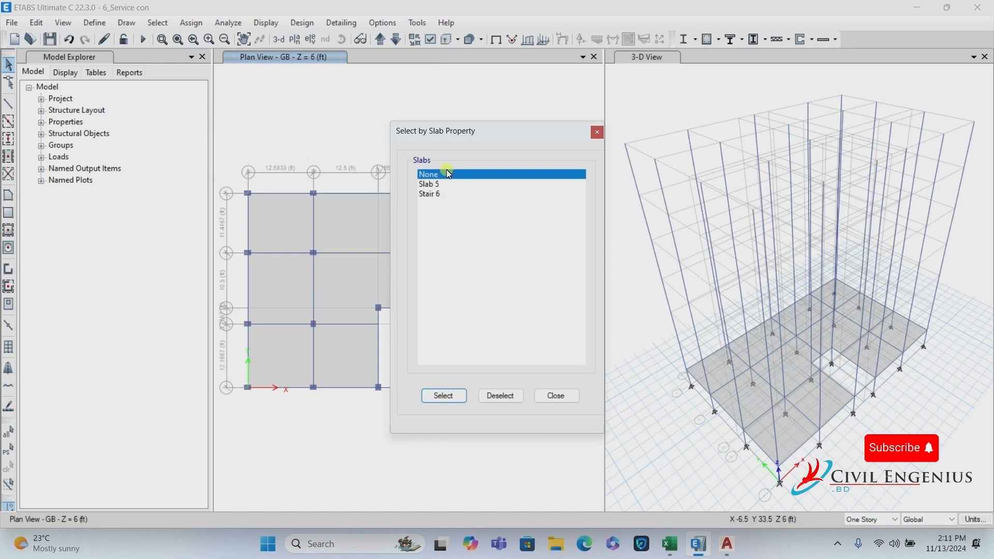
drag(474, 143, 579, 144)
click(551, 165)
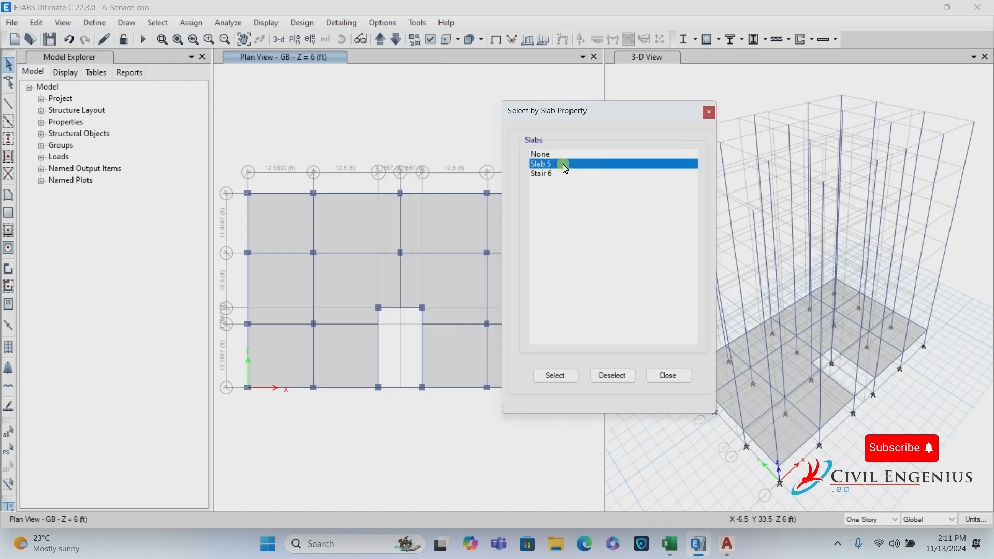
click(573, 375)
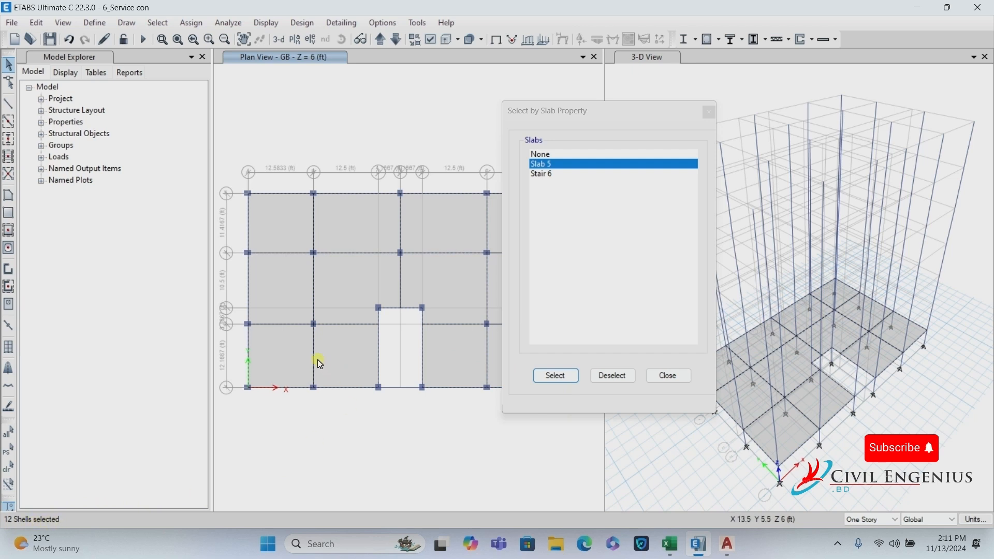
click(667, 376)
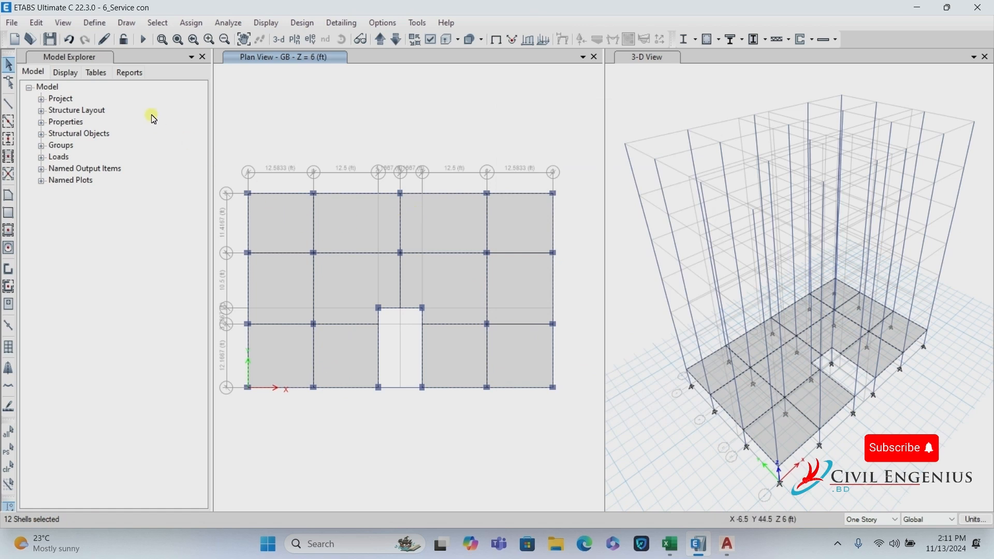
Add all B 12X15 frames to the selection by frame property.
click(157, 22)
mouse_move(173, 37)
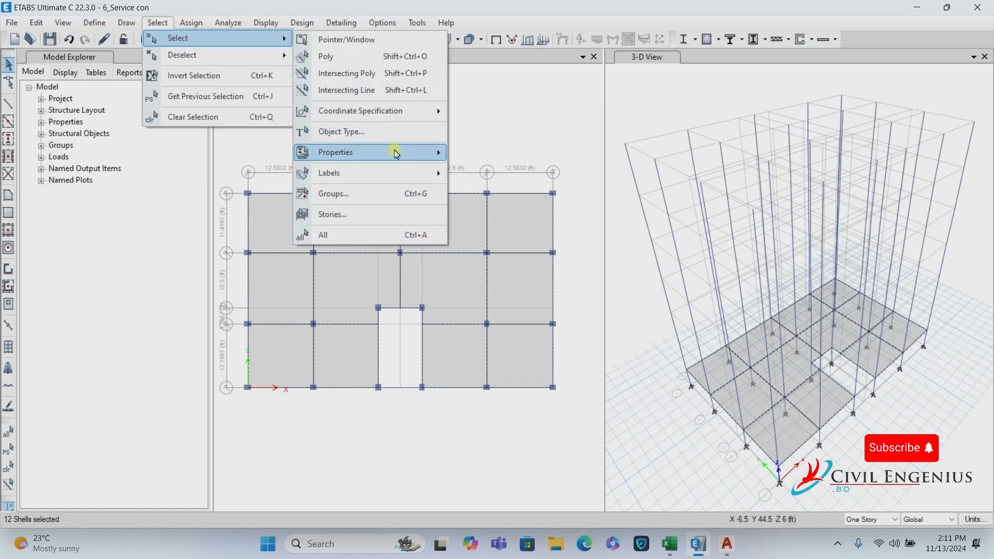
mouse_move(421, 153)
click(510, 176)
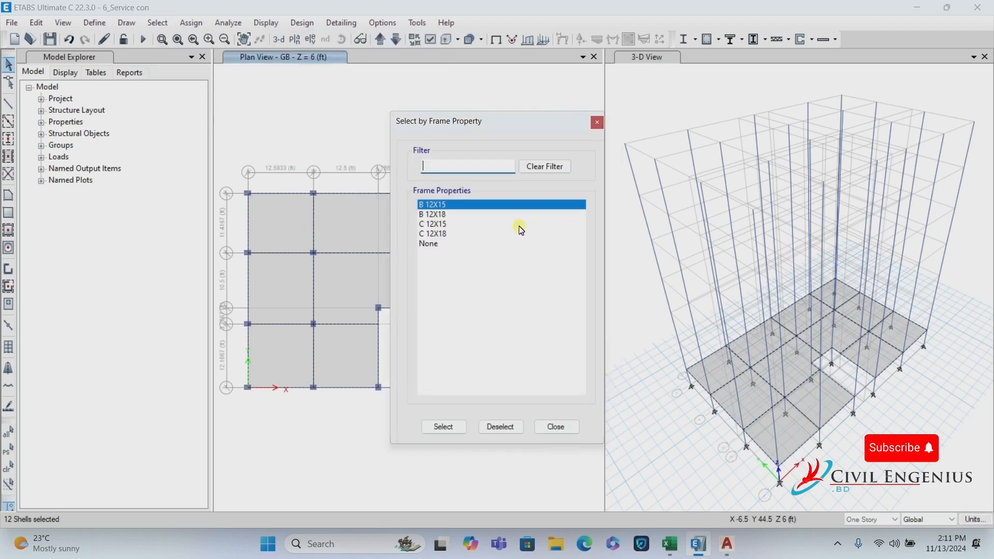
click(436, 205)
click(444, 428)
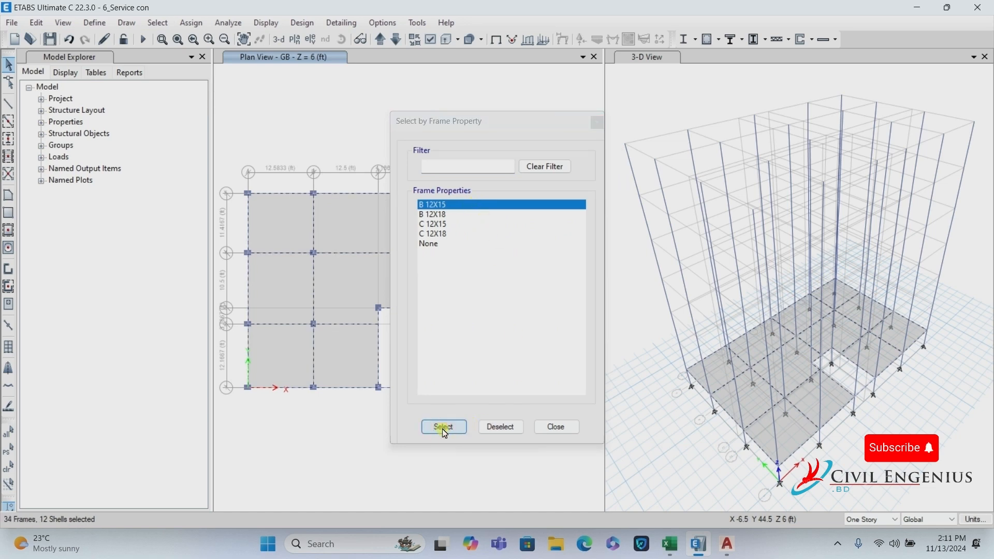
click(555, 428)
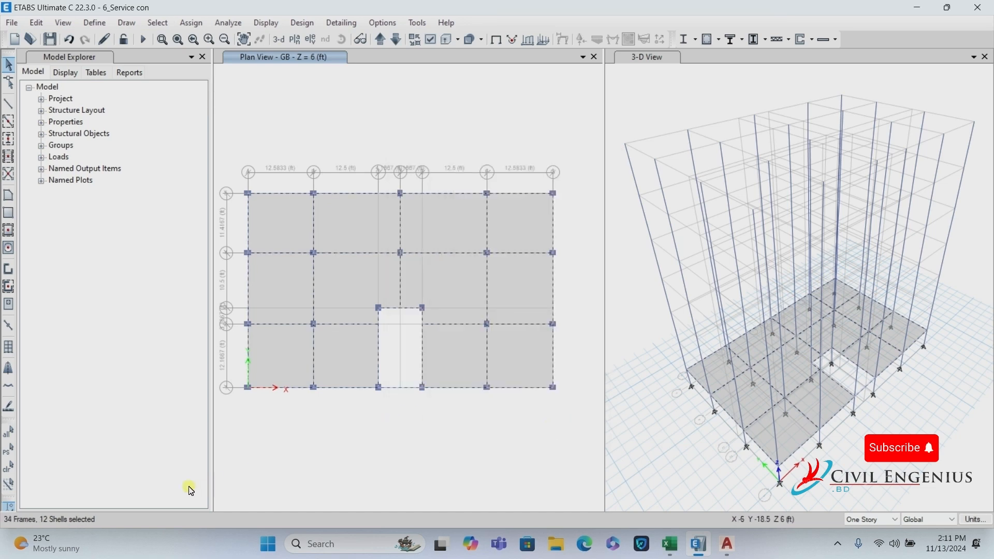
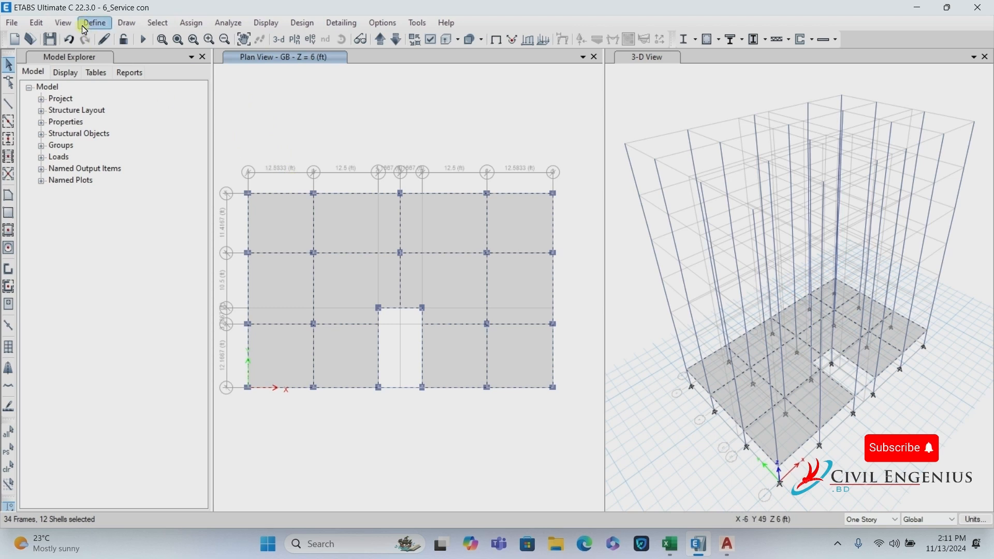
Replicate the selected GB slabs and beams onto every story from 1ST FLOOR up to ROOOF.
click(39, 24)
click(82, 248)
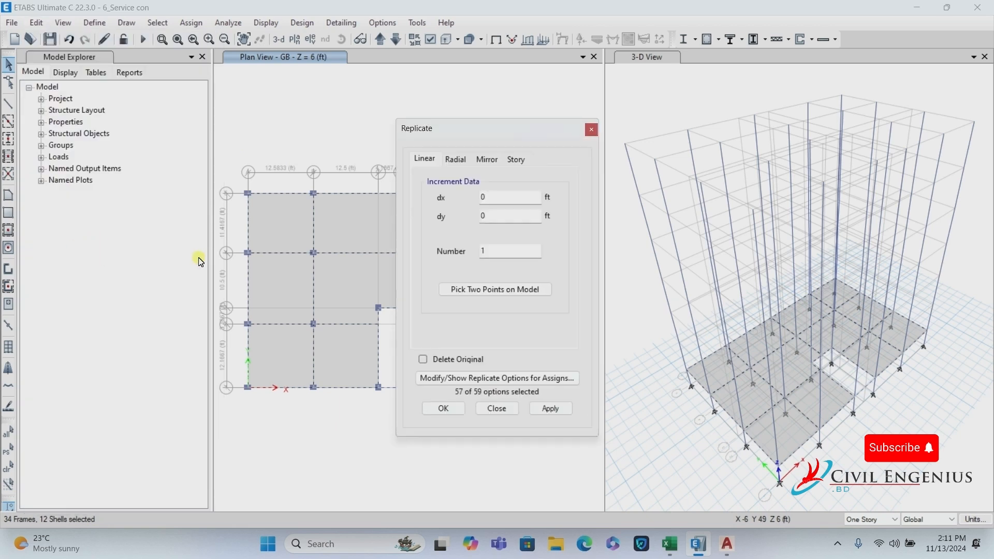
click(515, 159)
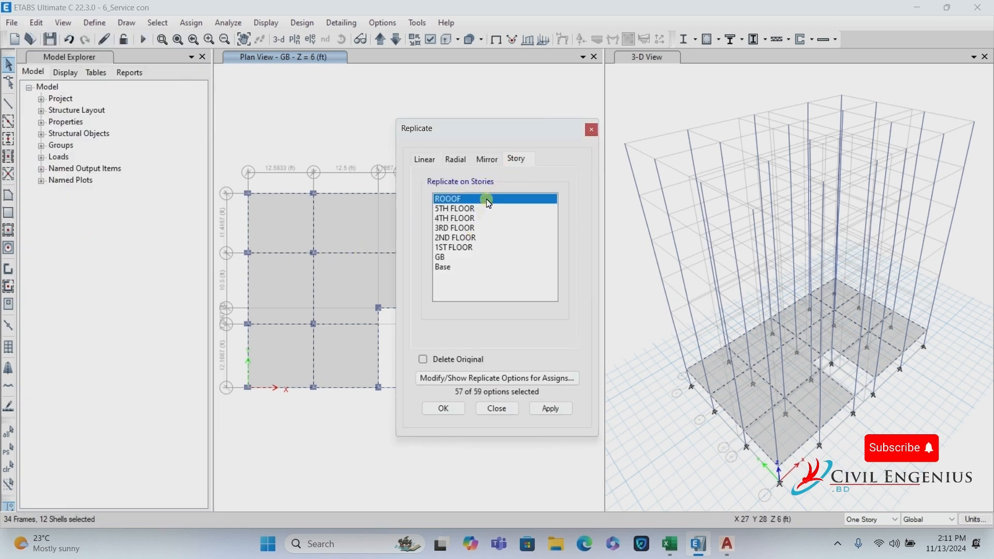
drag(489, 204, 480, 248)
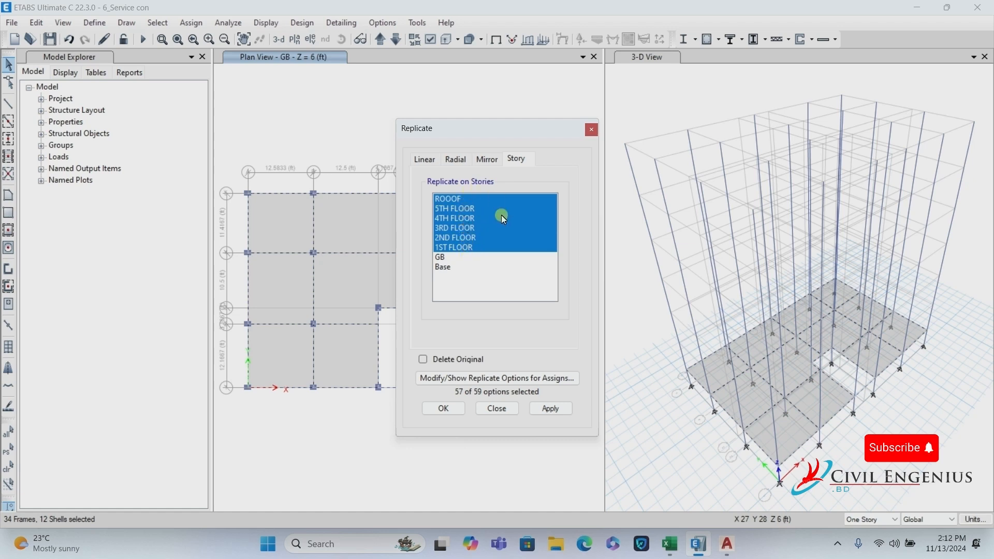
click(553, 410)
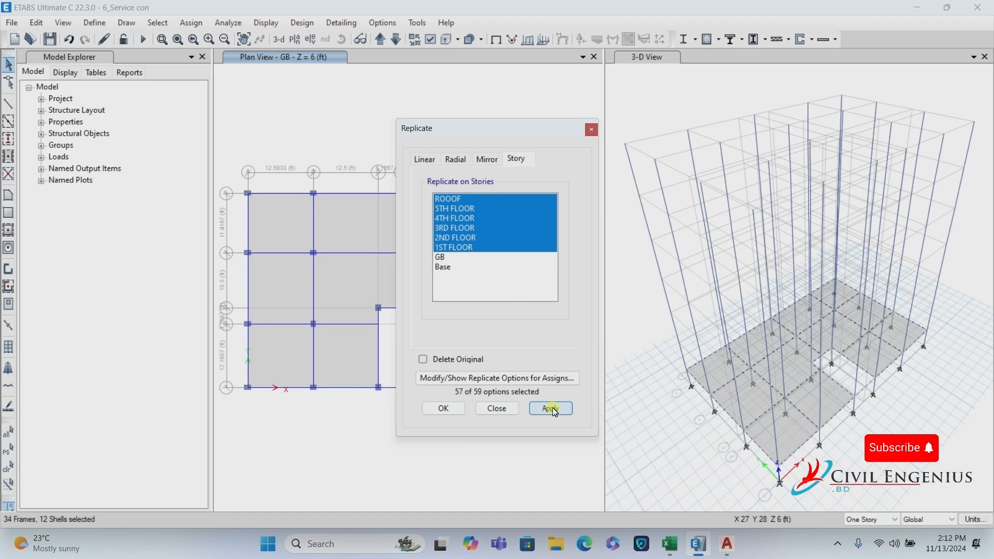
click(552, 410)
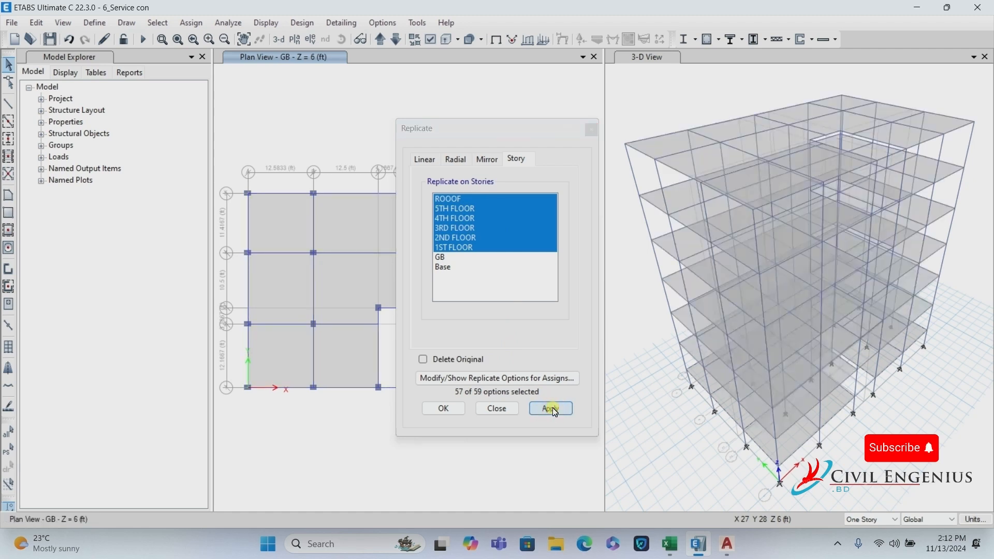
click(444, 408)
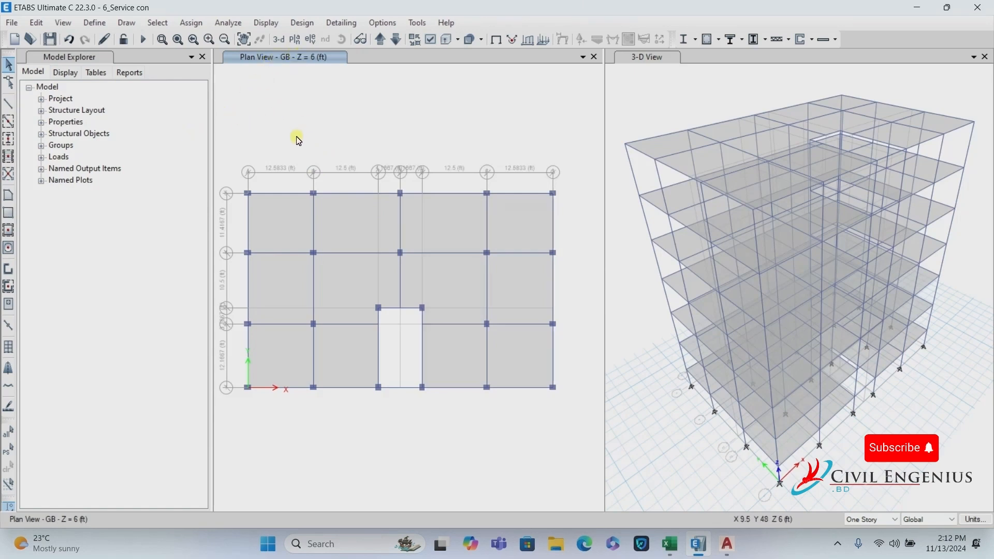
Select the first seven GB slab panels, working across the top and right of the plan.
click(280, 219)
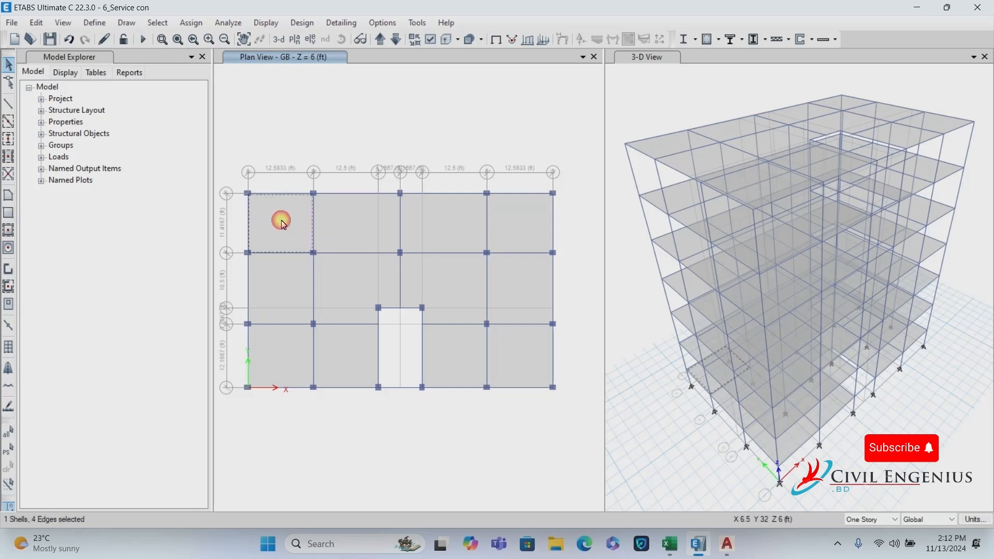
click(346, 224)
click(438, 232)
click(534, 224)
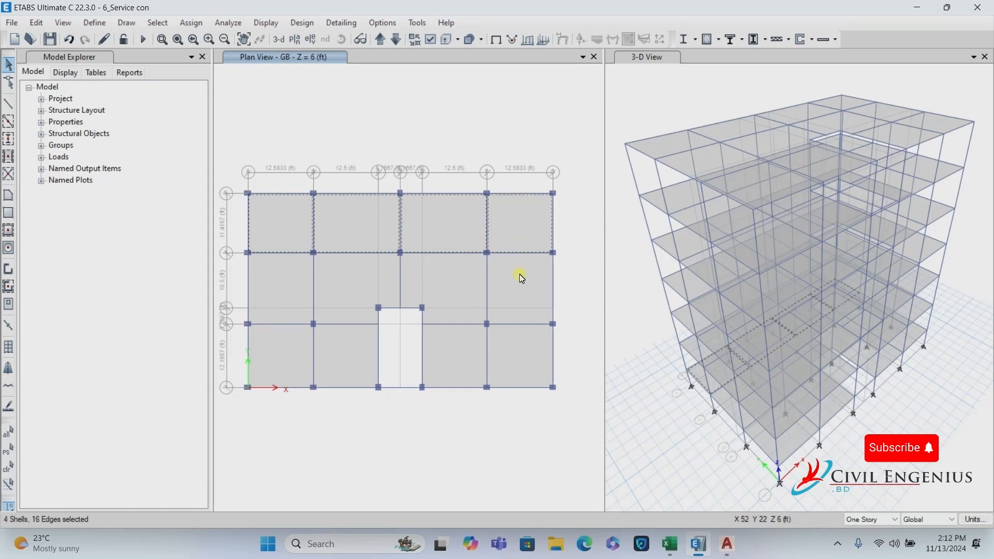
click(522, 302)
click(516, 344)
click(476, 365)
Select the remaining GB slab panels and delete all twelve.
click(461, 317)
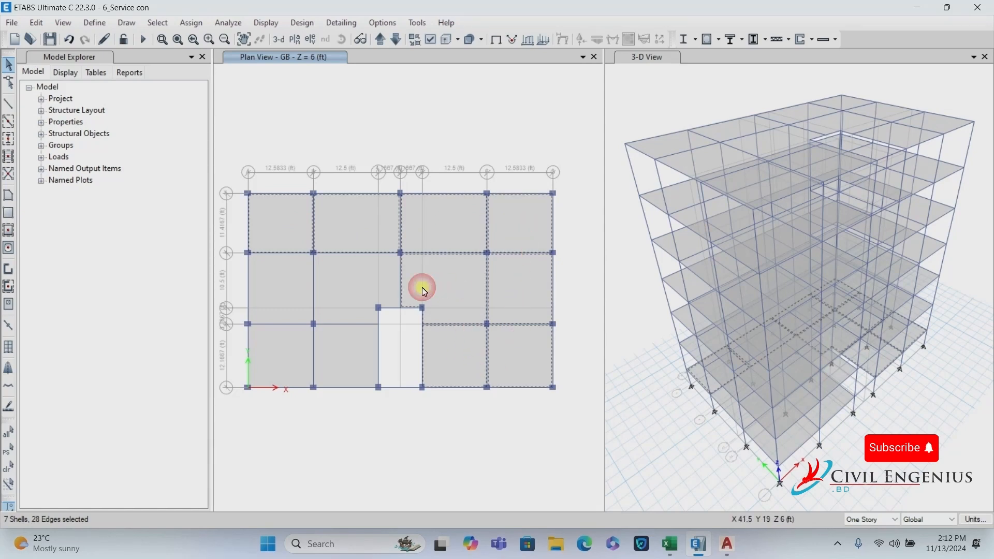
click(351, 288)
click(352, 366)
click(282, 332)
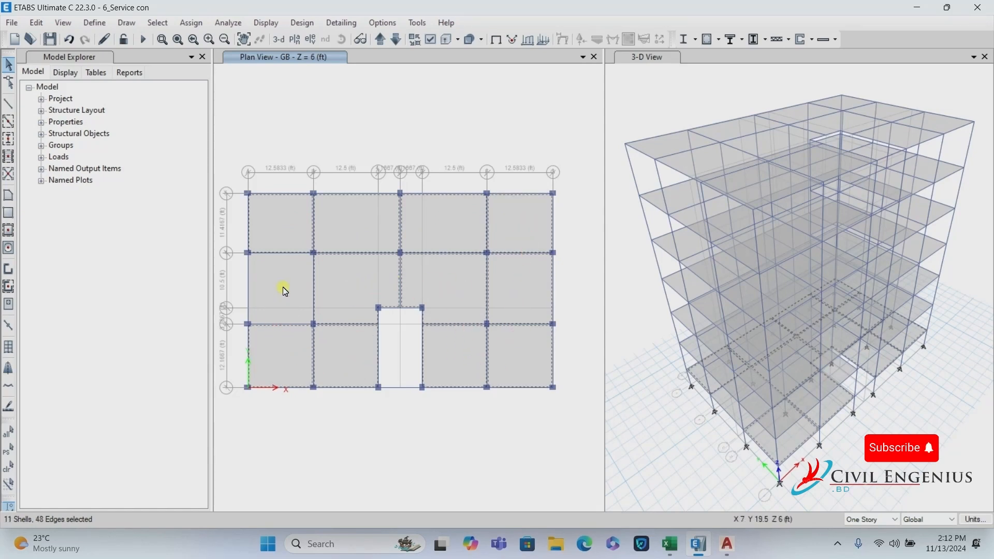
click(283, 283)
click(33, 23)
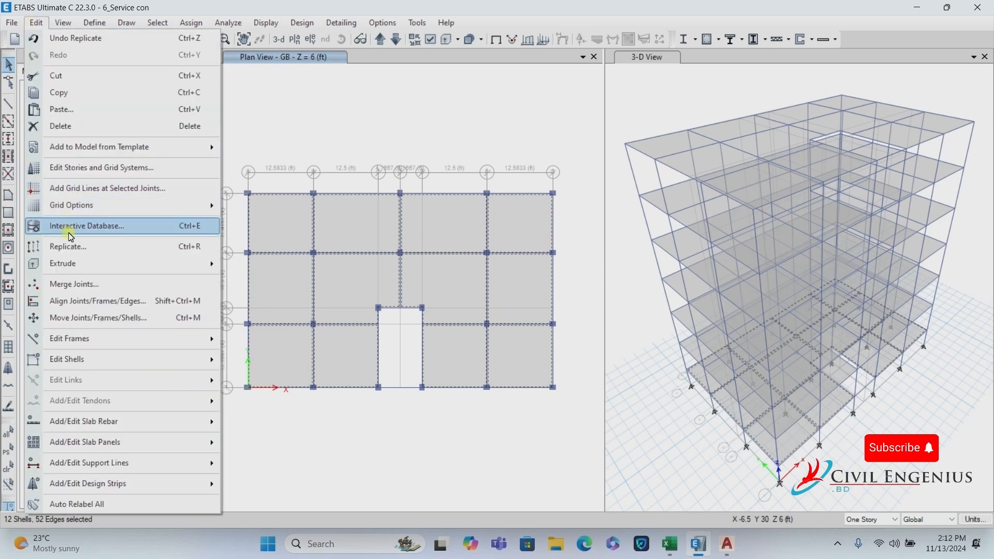
click(73, 129)
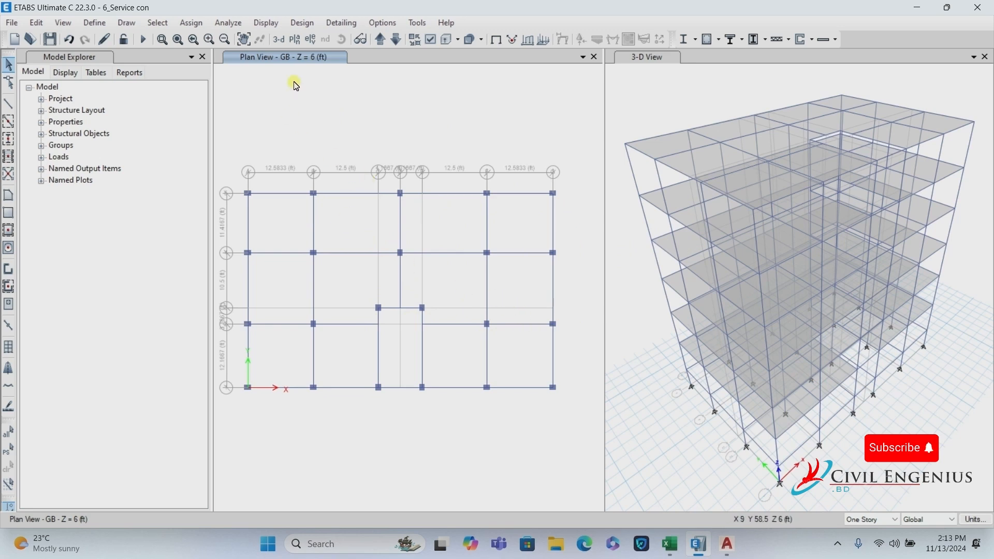
Show the Base level plan and window-select all 22 base joints.
click(293, 41)
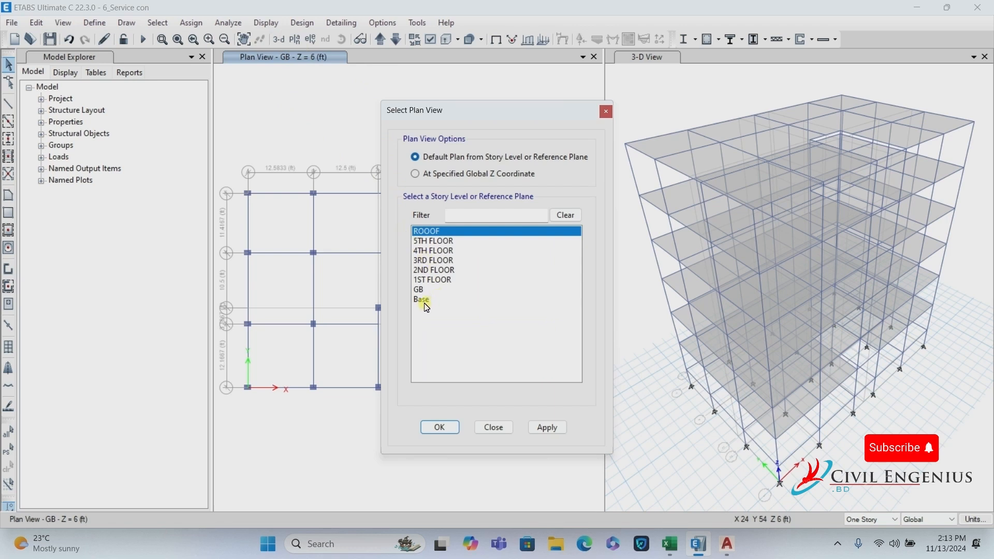
click(425, 303)
click(435, 428)
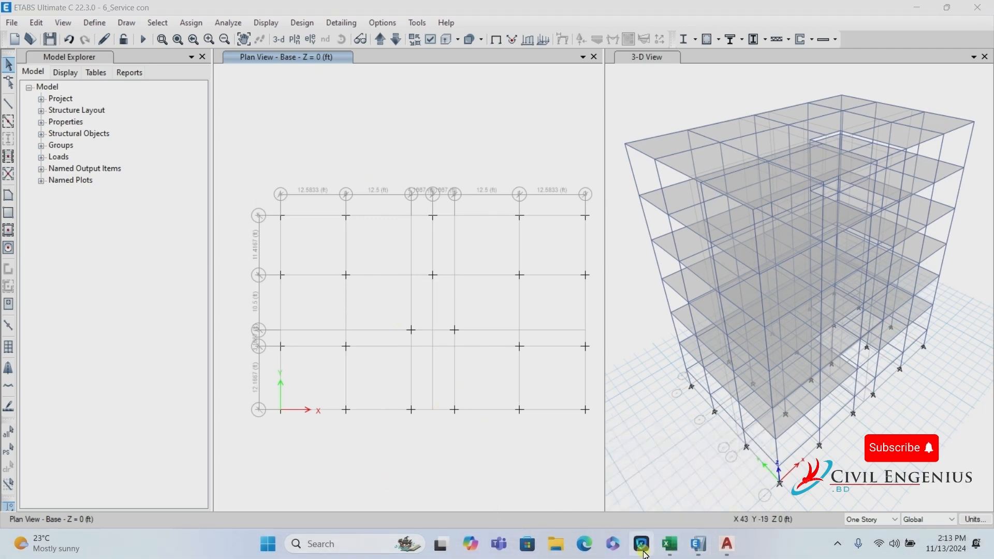
click(670, 543)
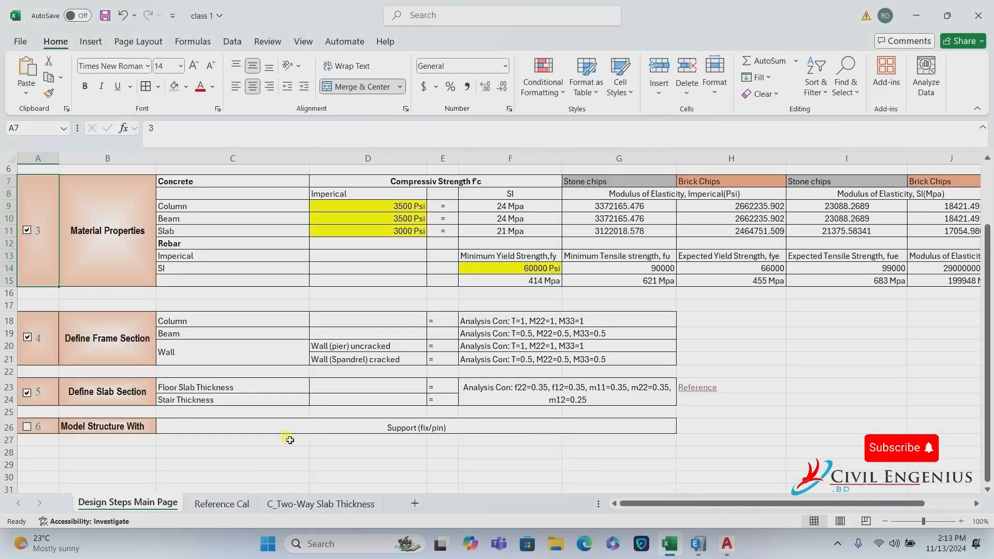
click(699, 544)
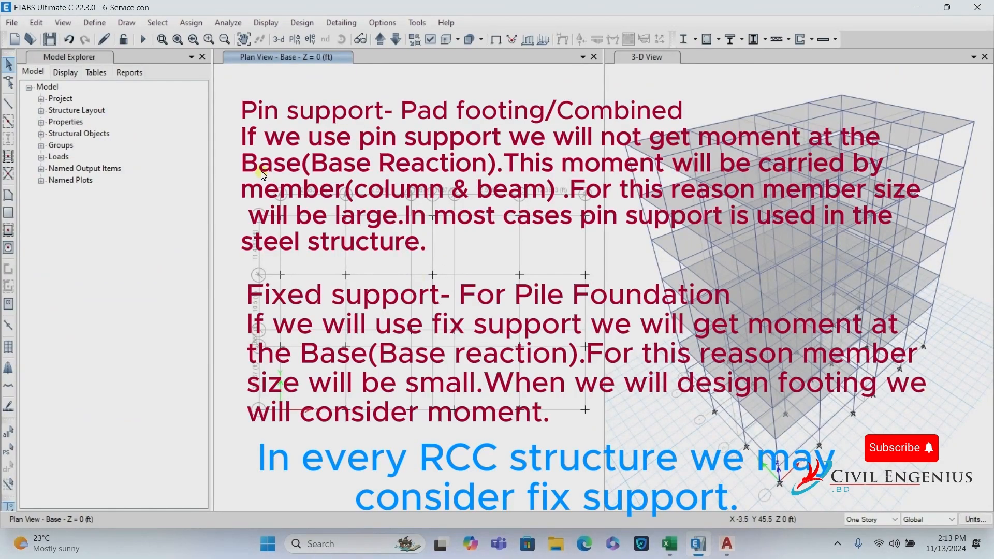
scroll(263, 175, down, 3)
drag(245, 158, 419, 309)
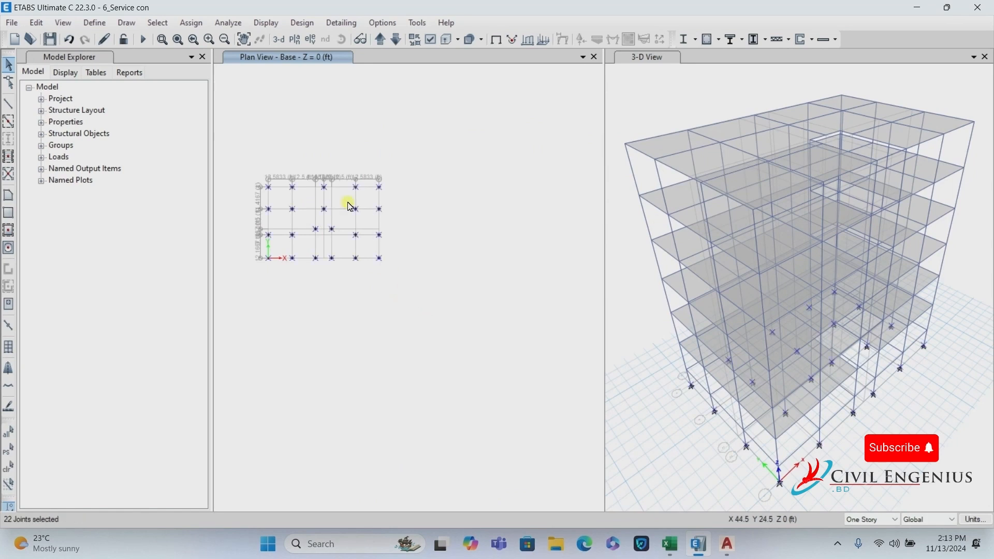
Assign fully fixed restraints to the selected base joints.
click(191, 23)
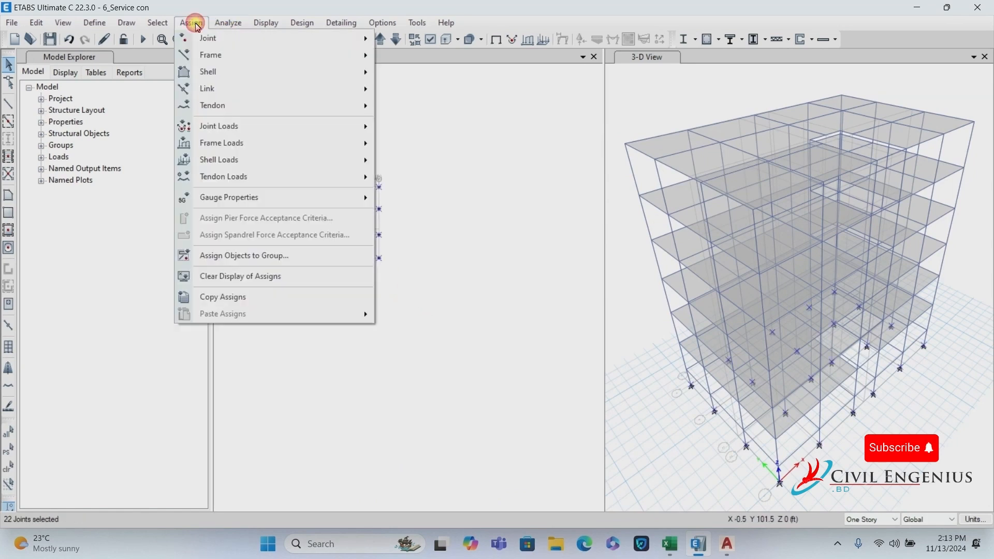
mouse_move(218, 38)
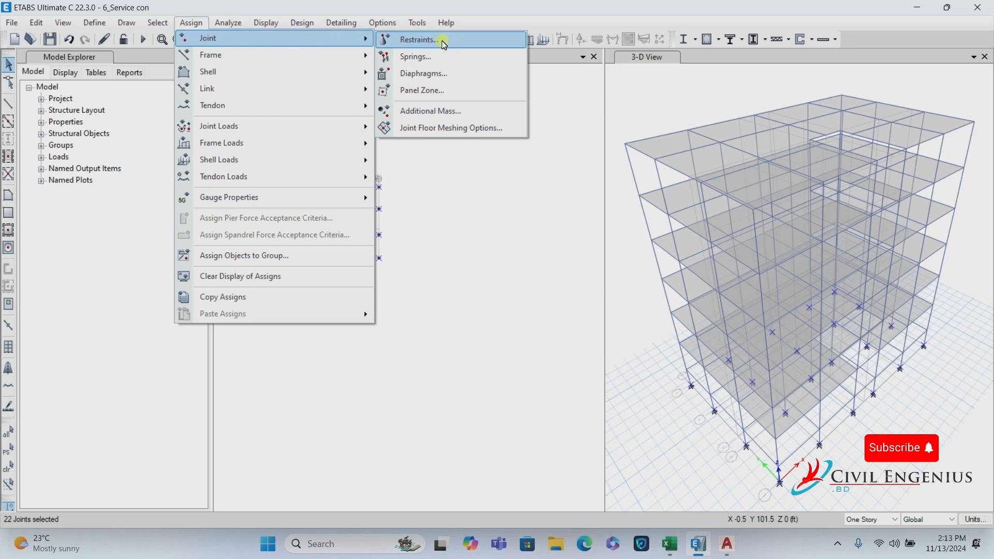
click(444, 45)
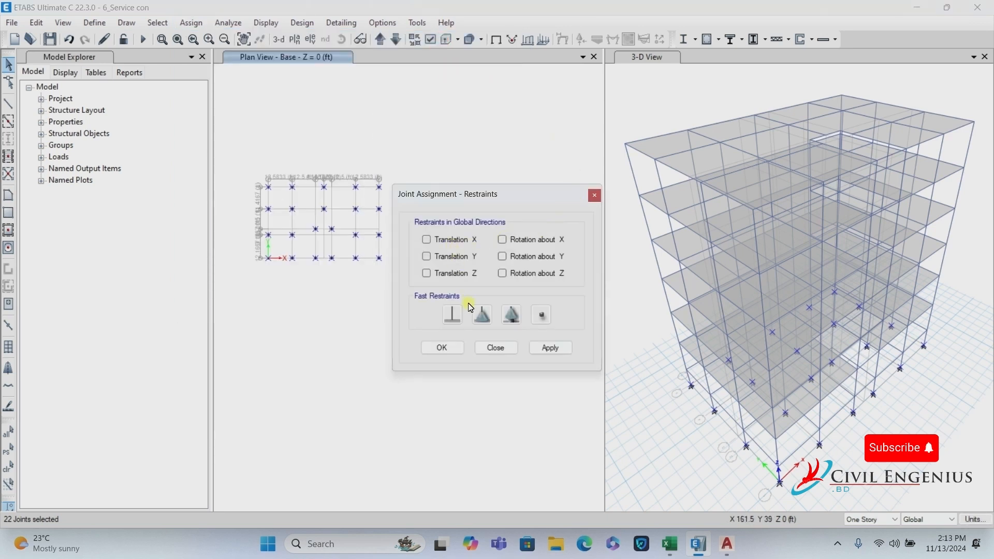
click(452, 316)
click(550, 348)
click(463, 355)
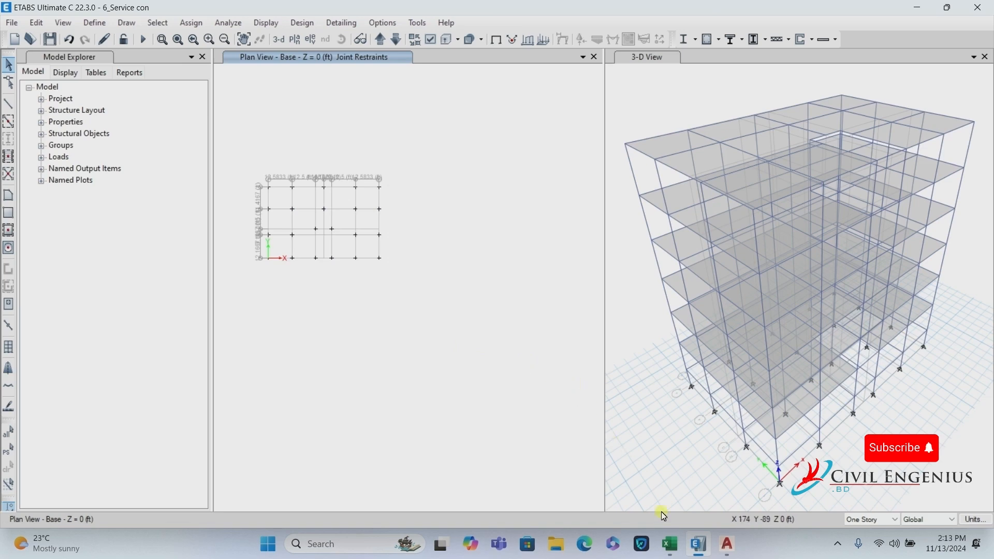
Display the ROOOF plan at Z = 66 ft and window-select the objects around the stair opening.
click(670, 544)
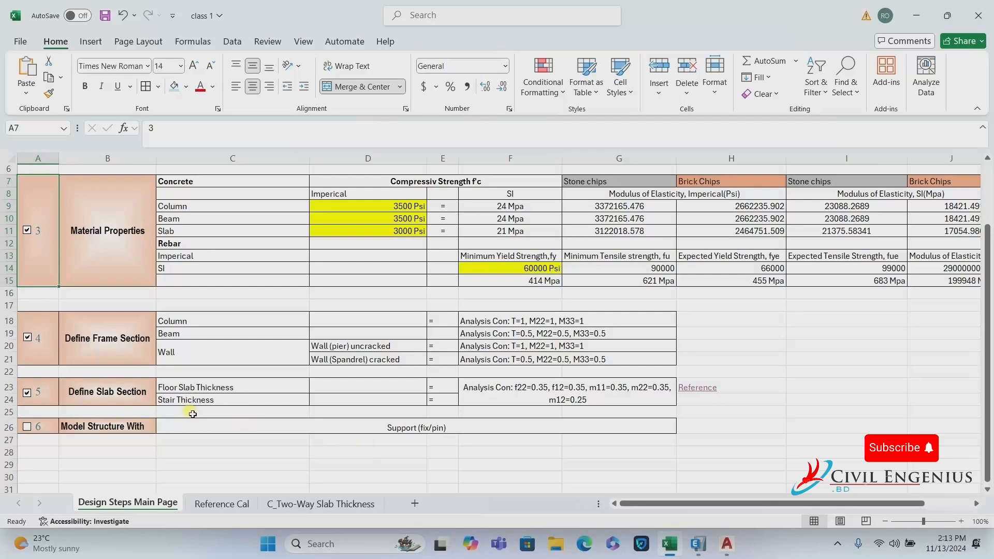
click(916, 15)
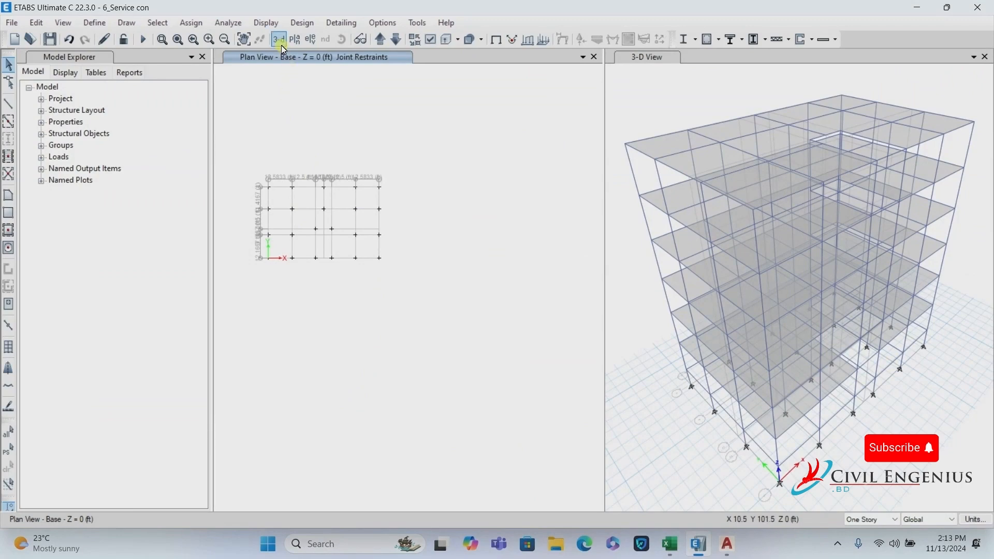
click(296, 43)
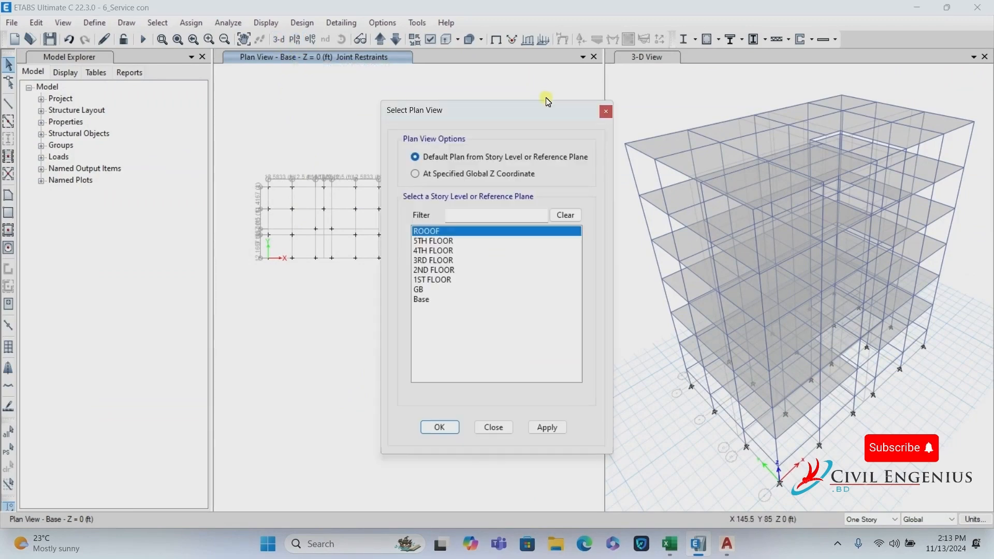
click(609, 113)
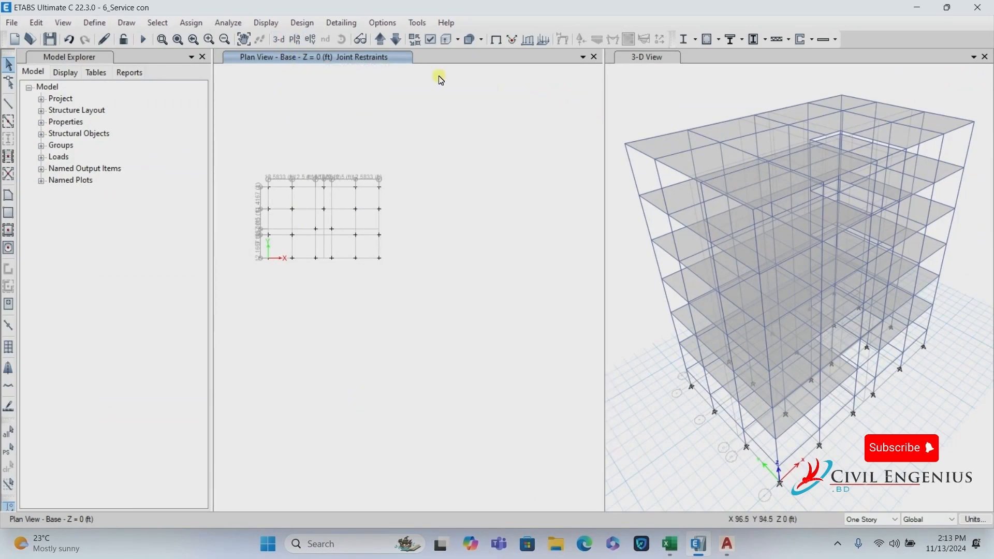
click(279, 40)
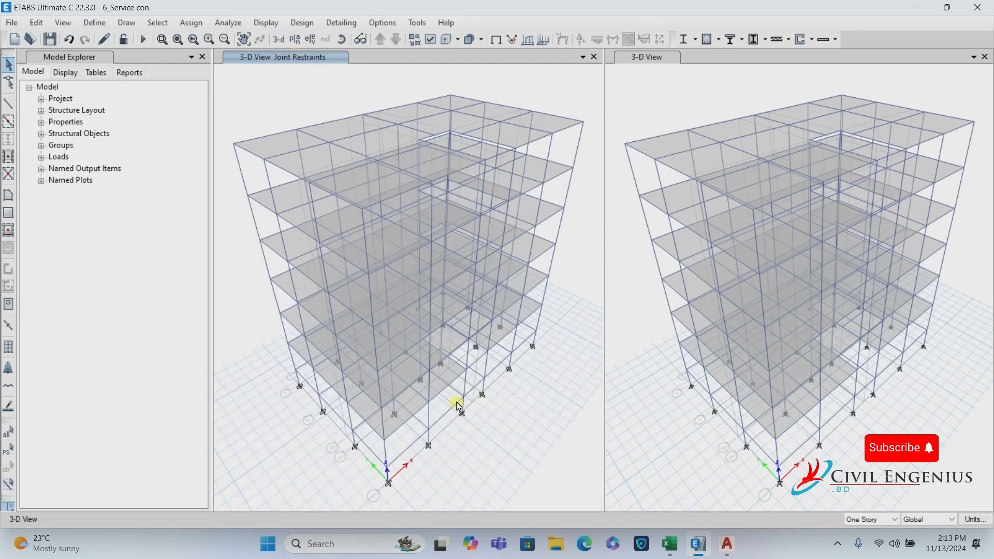
click(294, 40)
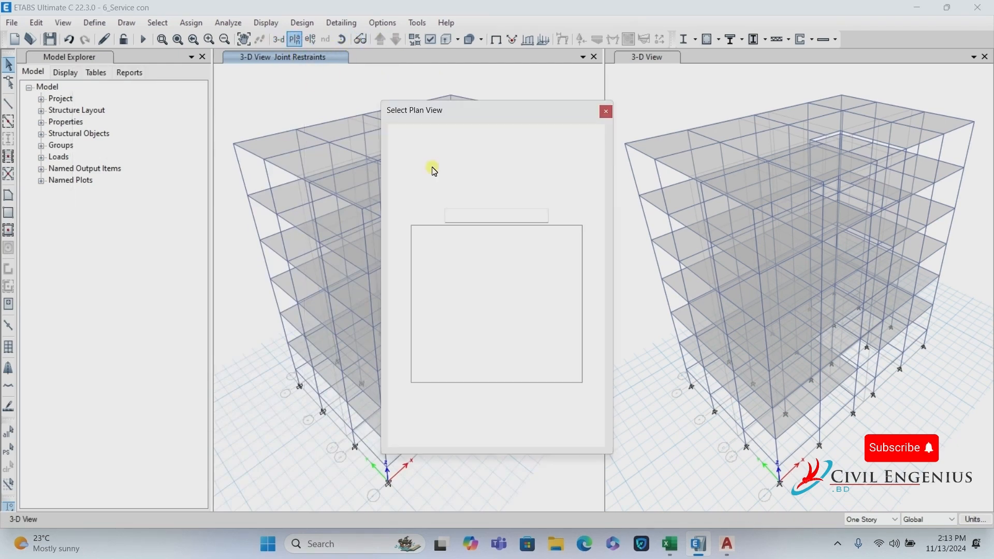
click(440, 427)
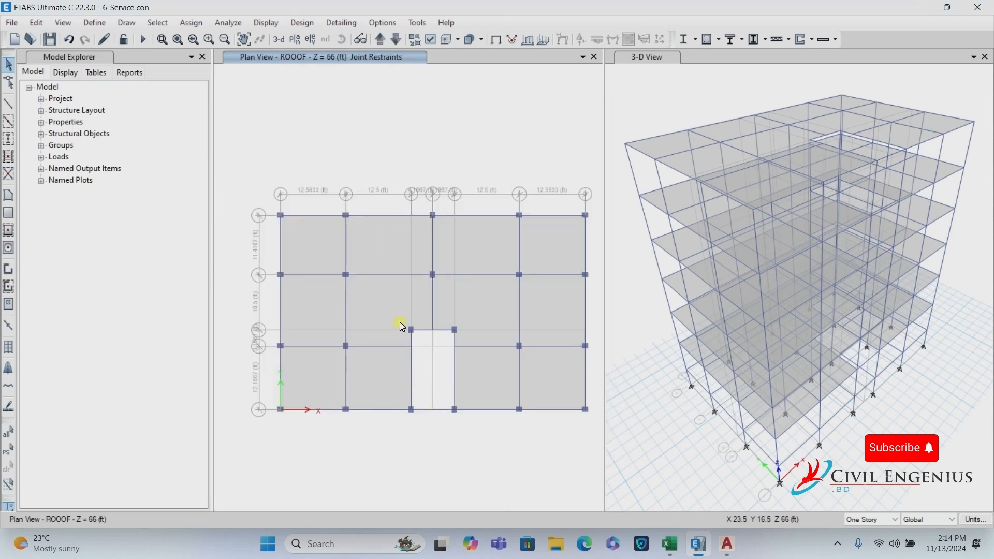
drag(391, 318, 477, 441)
With selections applying to all stories, reselect the stair-bay objects and show only them.
click(878, 520)
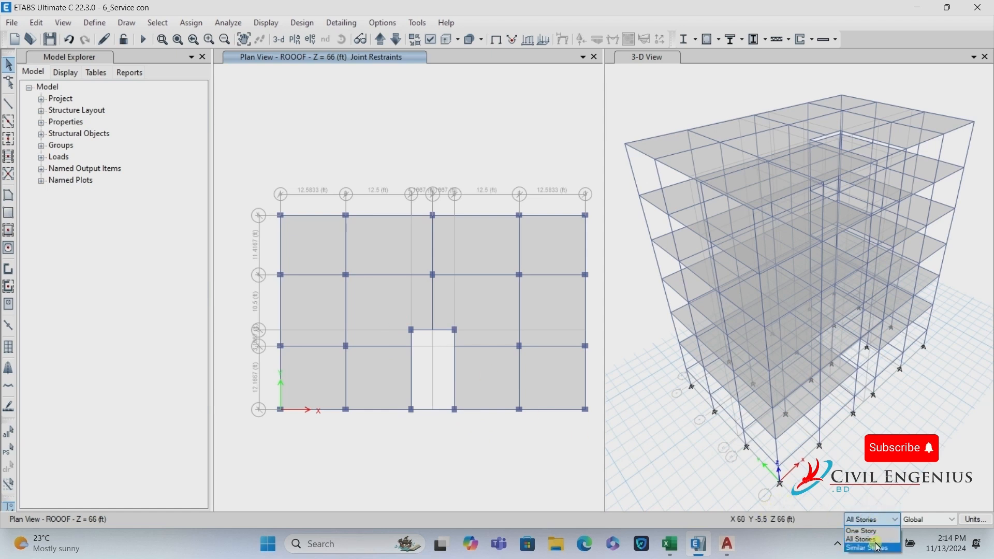
click(873, 539)
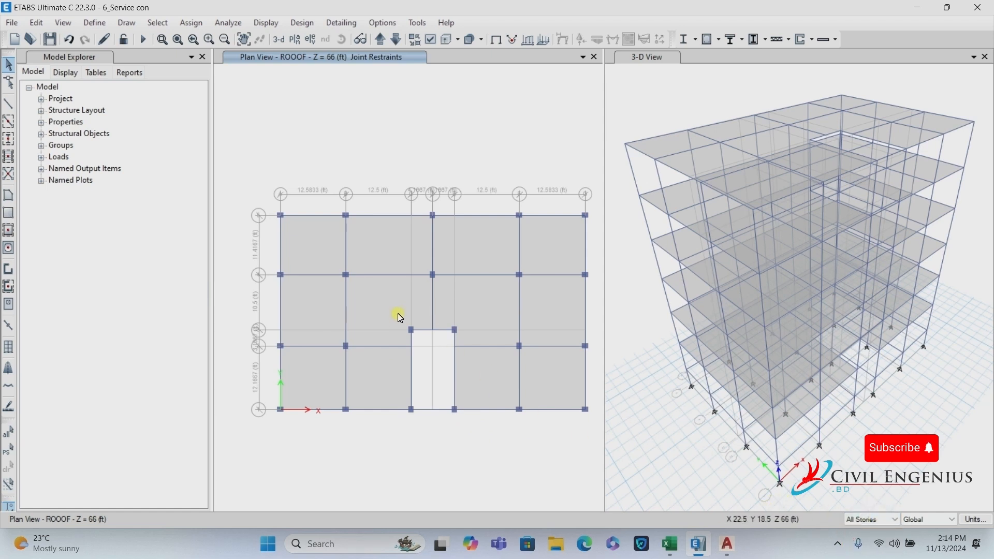
drag(398, 314, 478, 429)
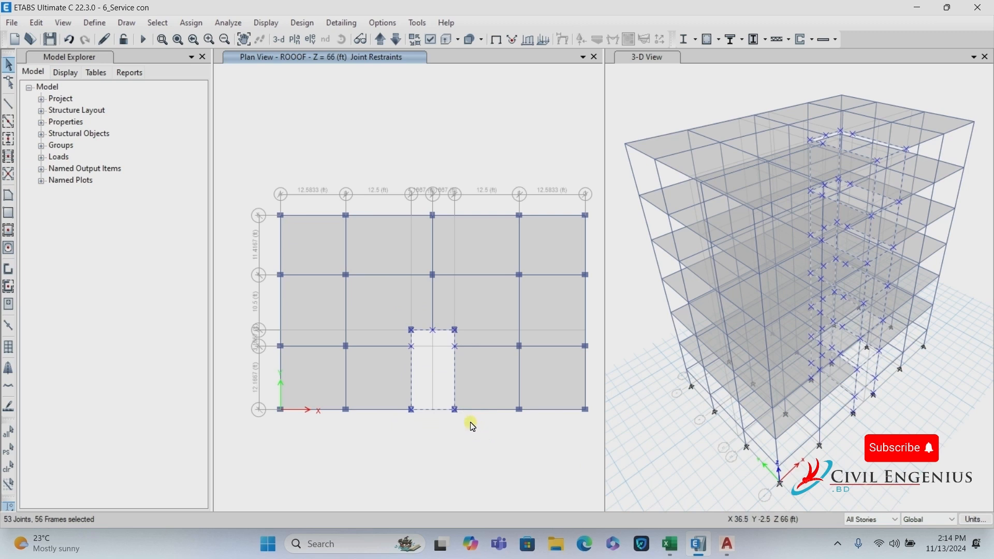
right_click(467, 139)
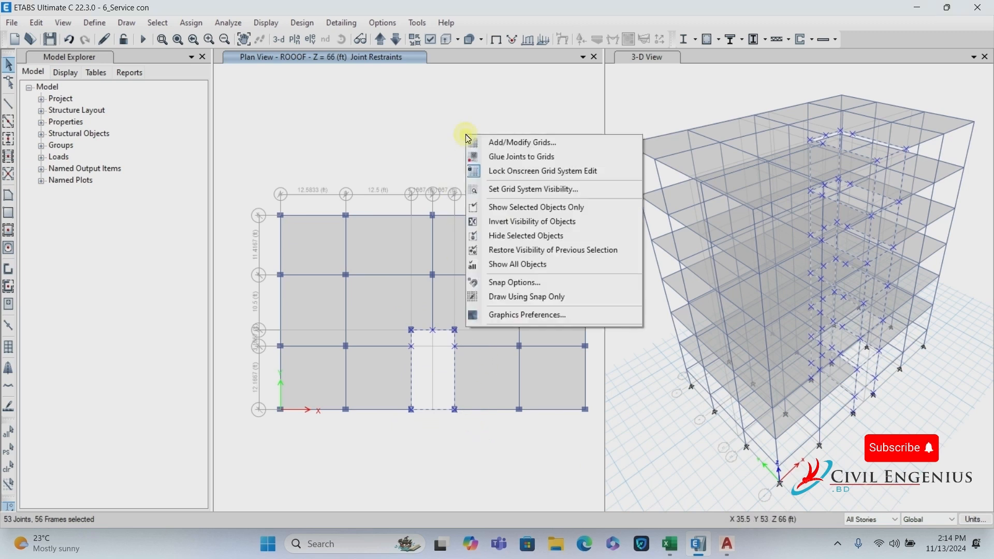
click(545, 208)
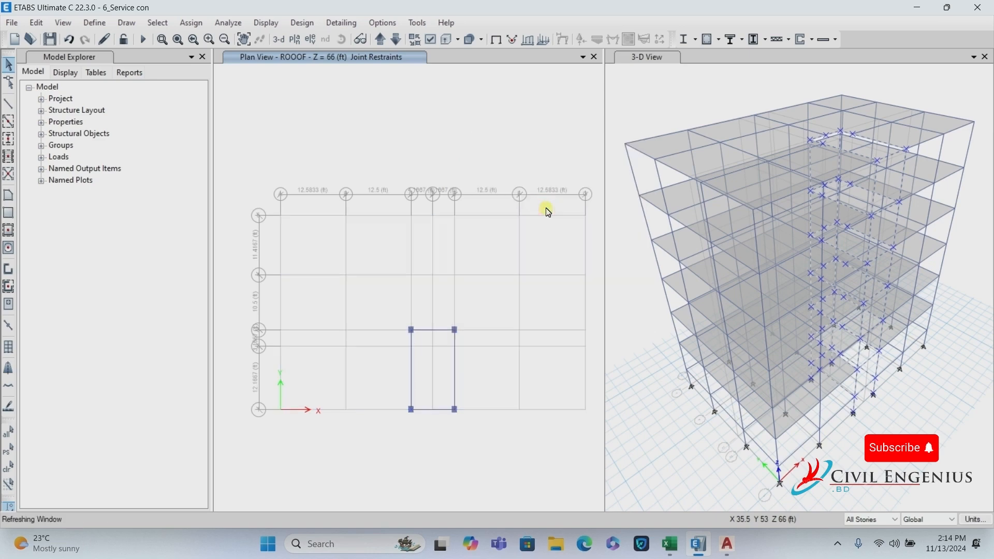
In the 3-D view, limit selection to One Story and select two stair-bay frames.
click(279, 43)
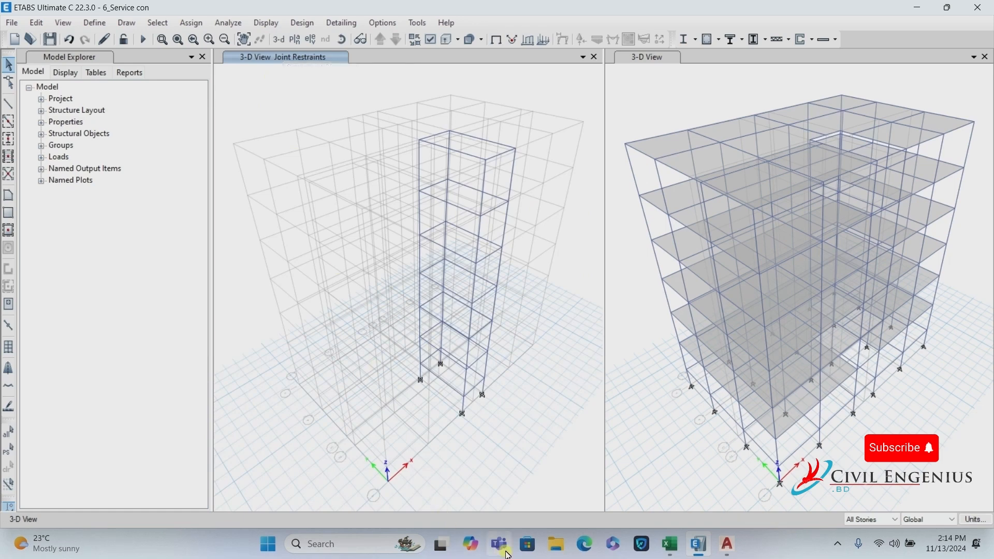
scroll(461, 366, up, 5)
click(433, 327)
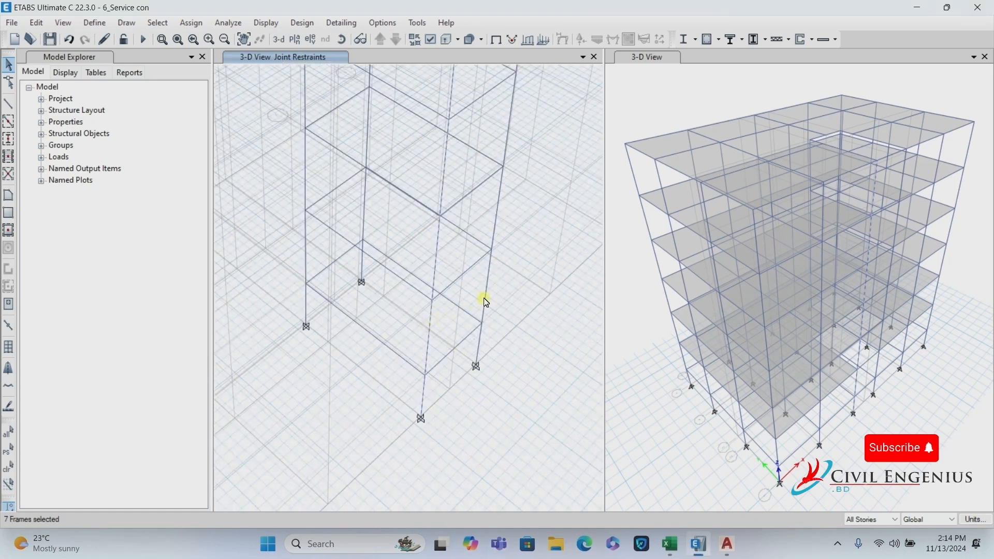
click(438, 315)
click(873, 519)
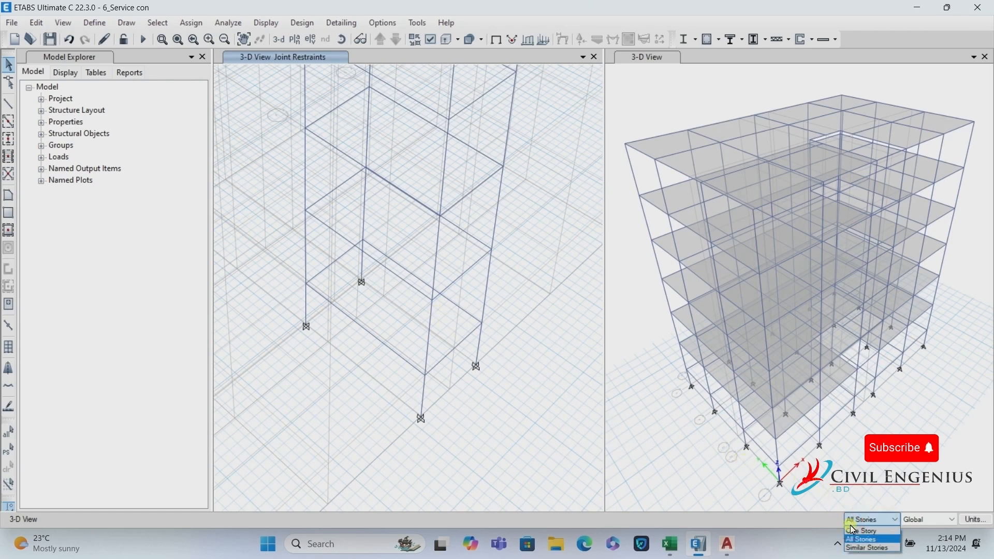
click(865, 534)
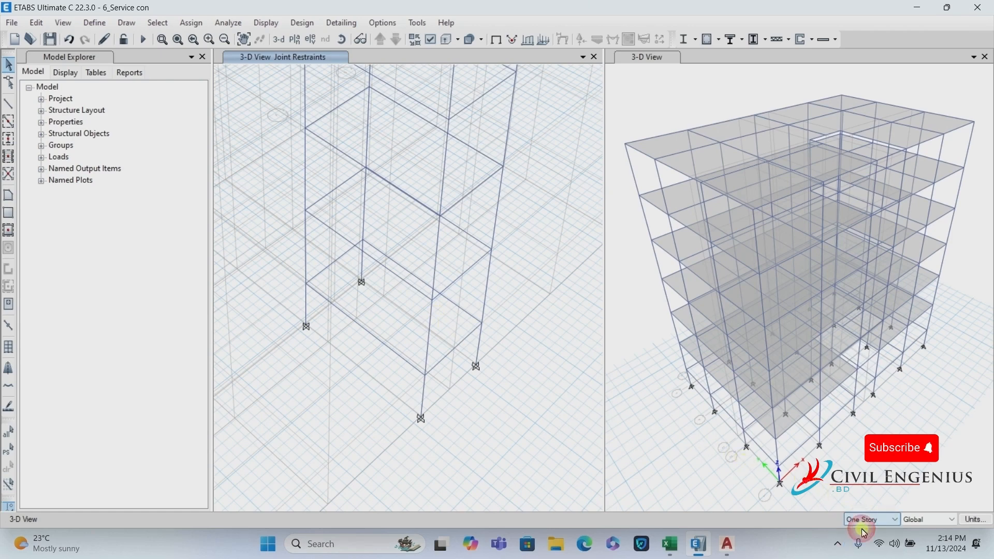
click(433, 350)
click(484, 292)
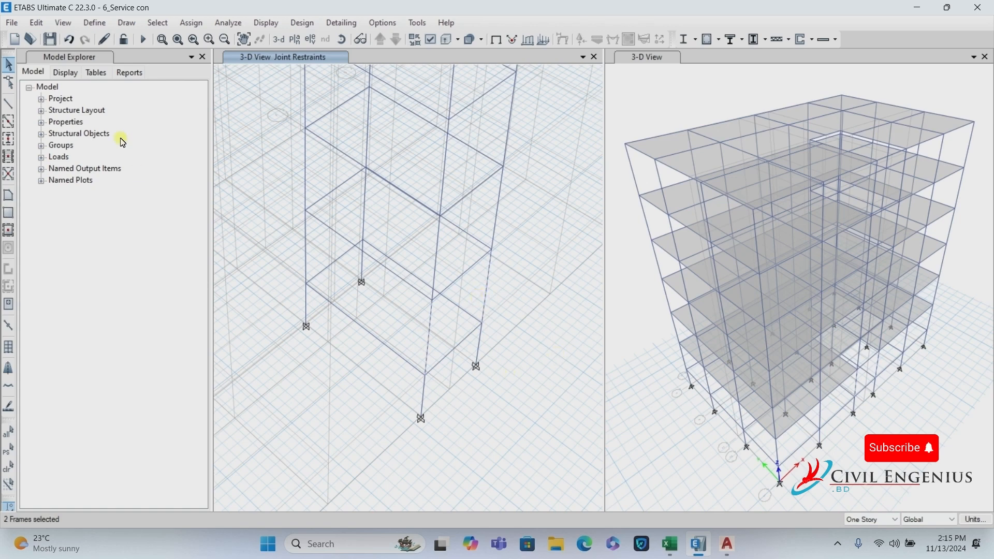
Divide the two selected stair-bay frames into 2 pieces each.
click(42, 26)
mouse_move(78, 343)
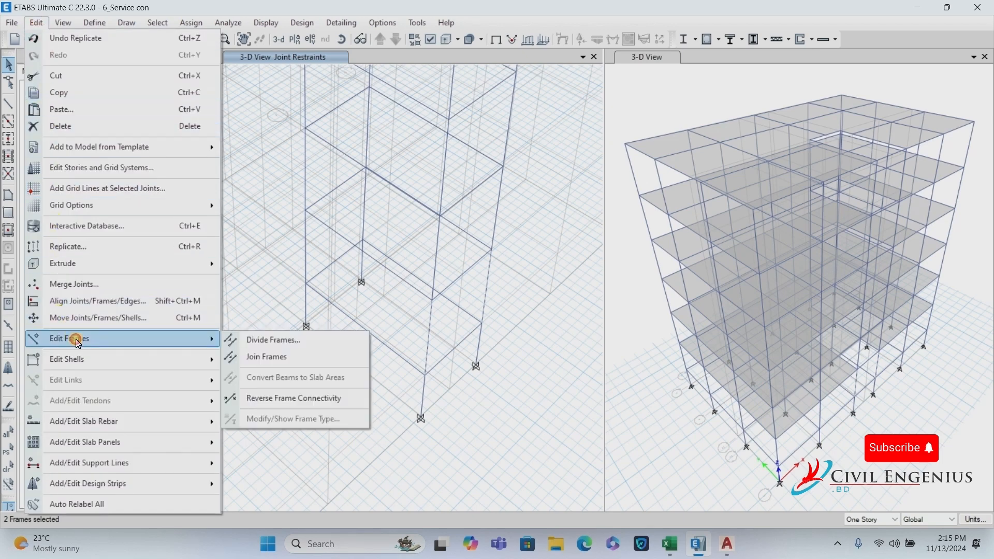
click(284, 340)
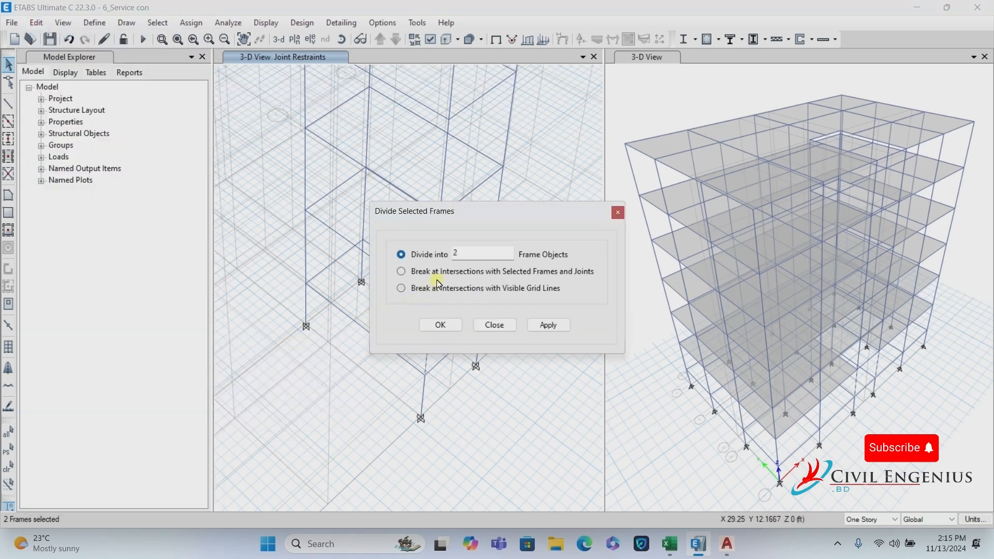
drag(477, 217, 629, 154)
click(681, 264)
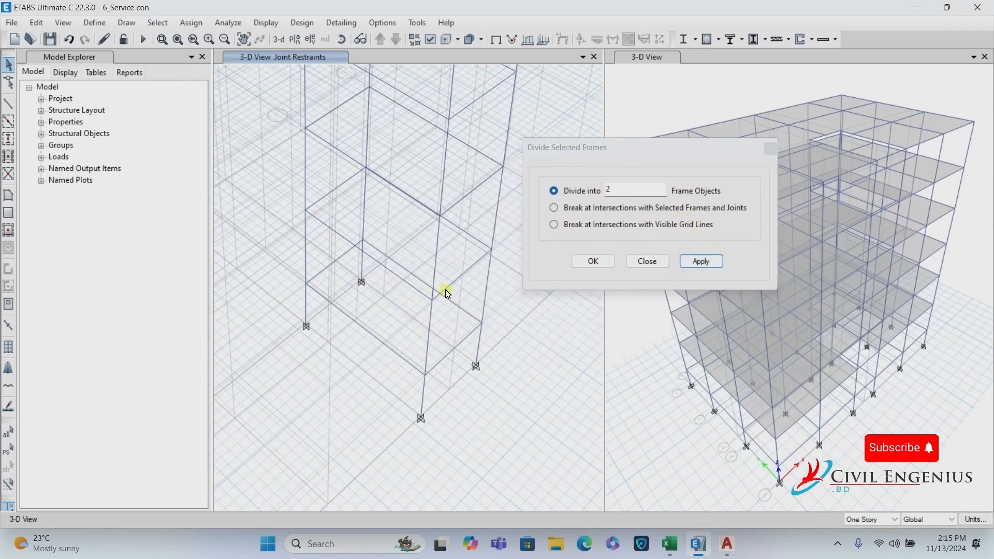
click(647, 262)
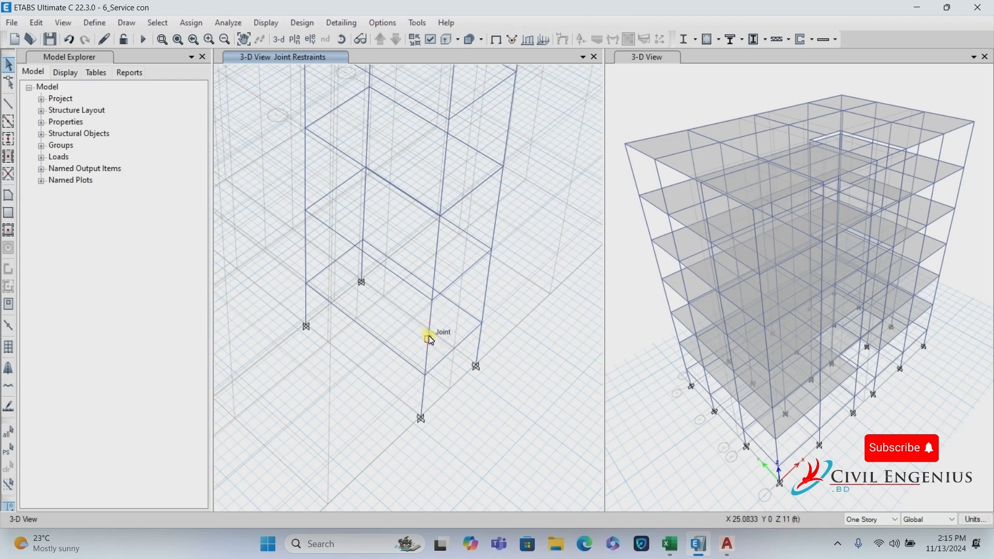
Check the column split at its midpoint, then select the frame to be copied.
scroll(429, 337, up, 2)
click(434, 298)
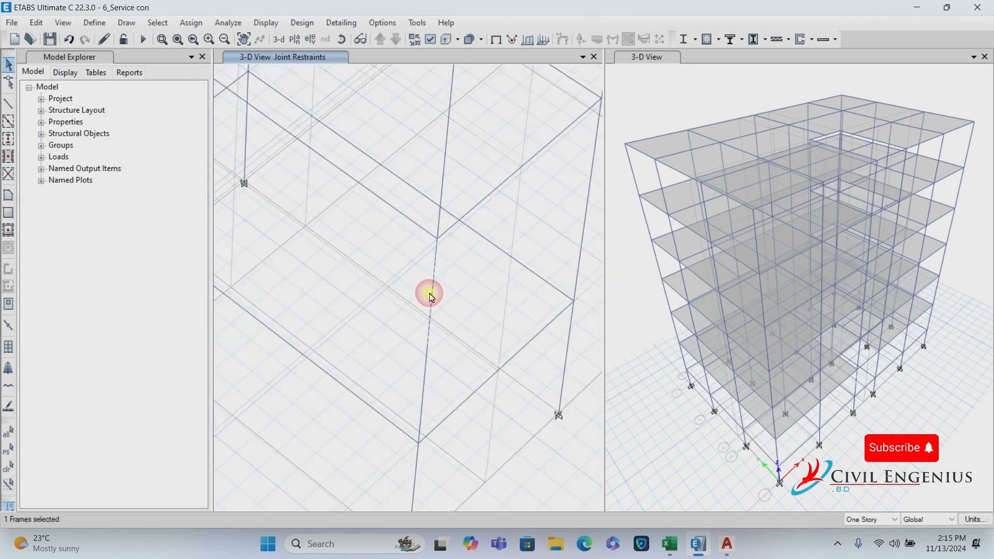
click(434, 337)
scroll(434, 295, down, 2)
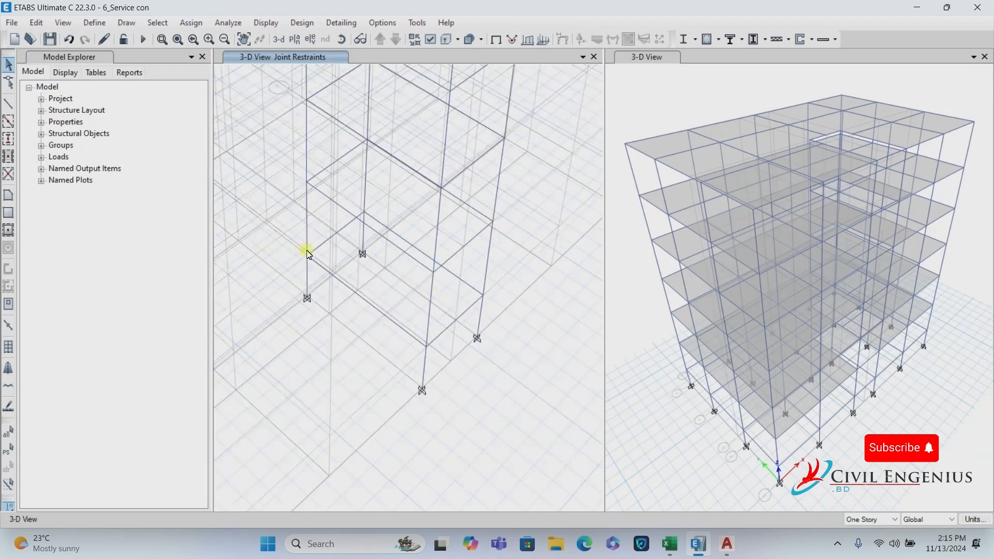
scroll(307, 251, up, 2)
scroll(307, 251, down, 2)
click(326, 245)
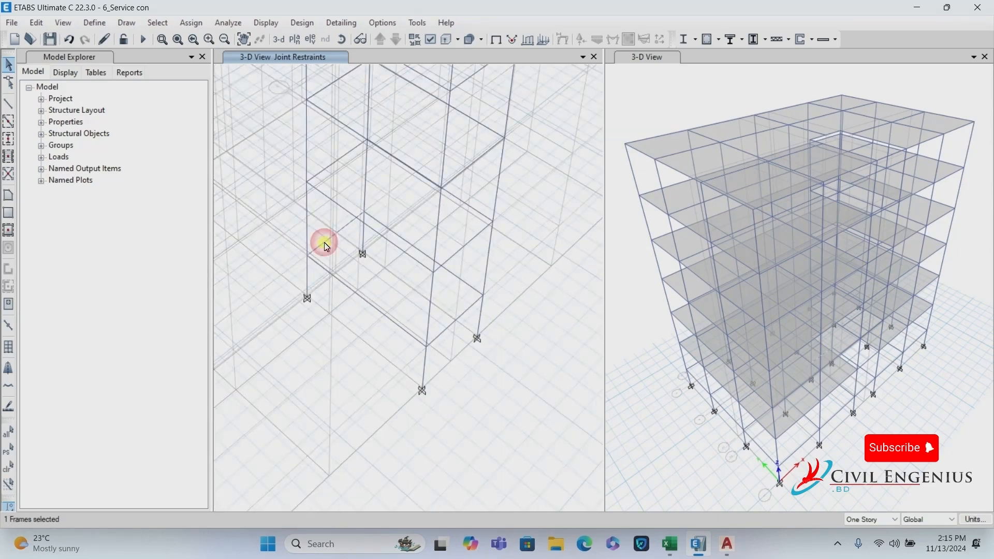
Bring up the AutoCAD floor plan and zoom in on the stair area.
click(728, 544)
scroll(515, 333, down, 2)
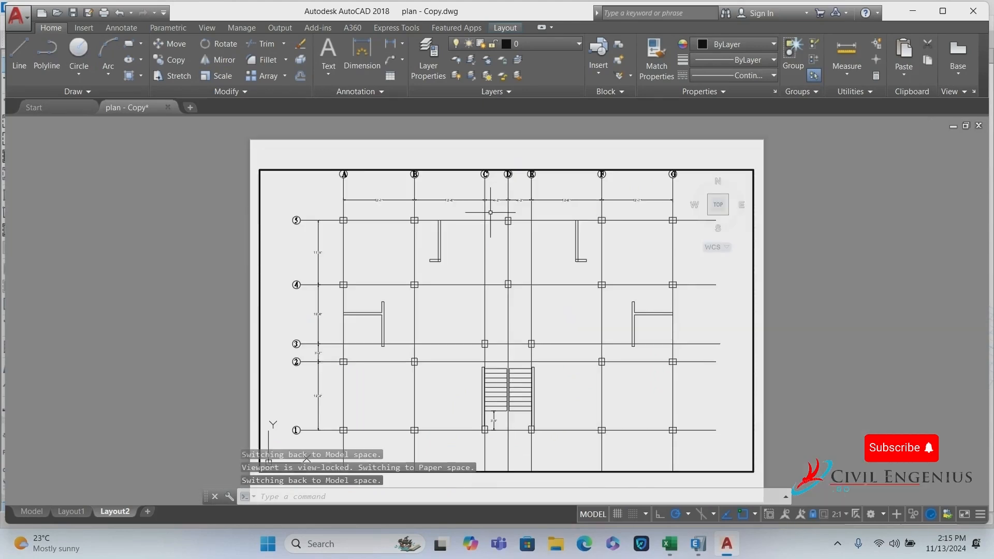
scroll(513, 321, up, 3)
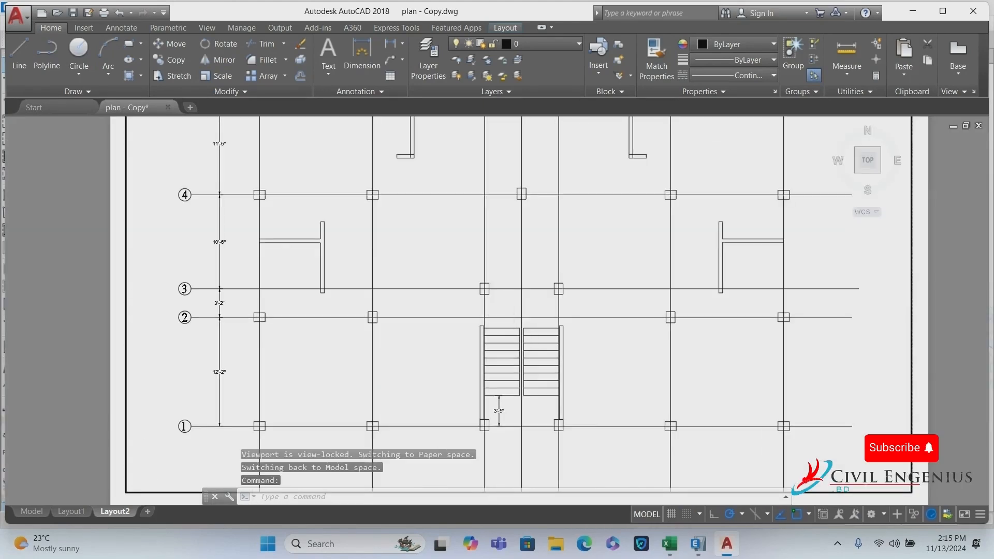
scroll(508, 310, up, 2)
scroll(508, 310, down, 2)
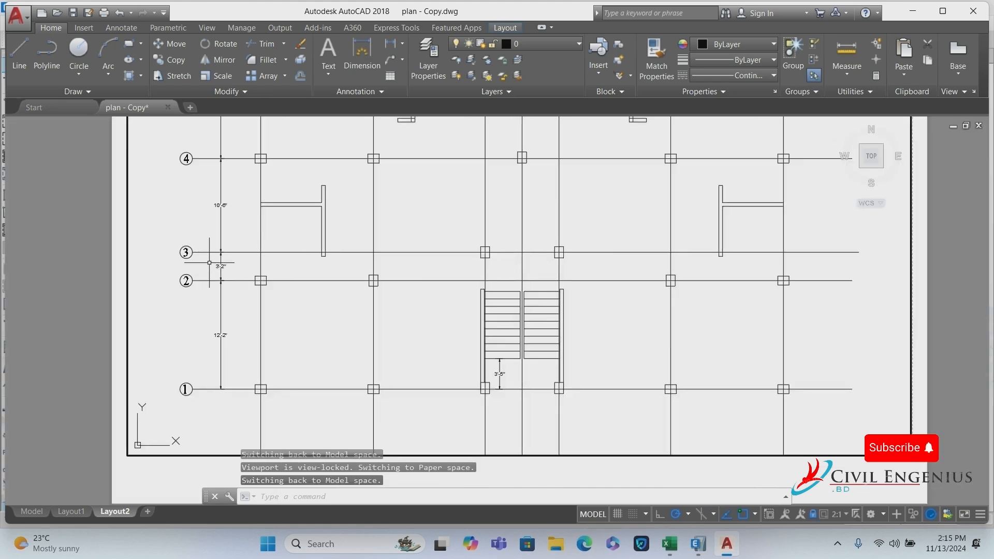
scroll(496, 284, up, 2)
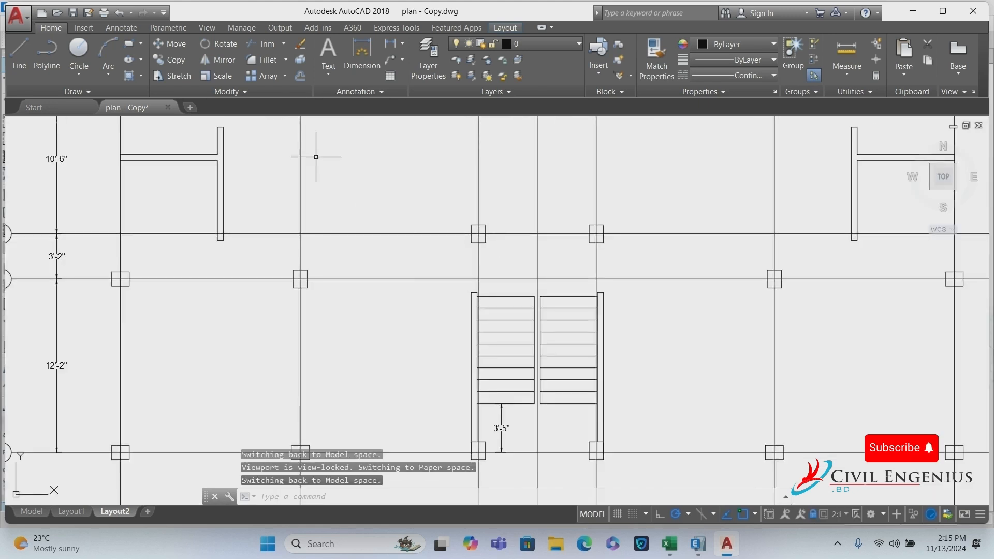
Dimension 4'-5" from the column grid line to the stair top, then return to ETABS.
click(362, 55)
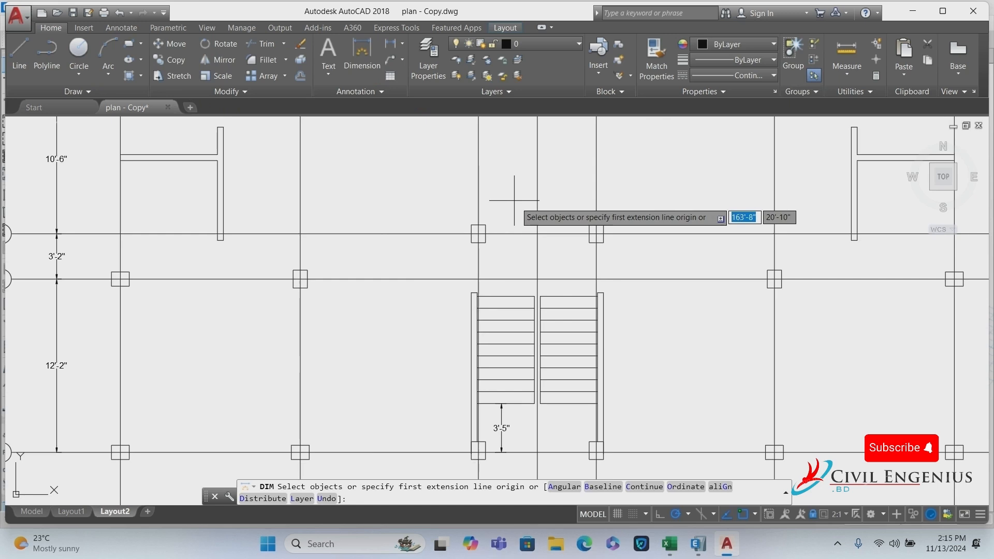
click(477, 233)
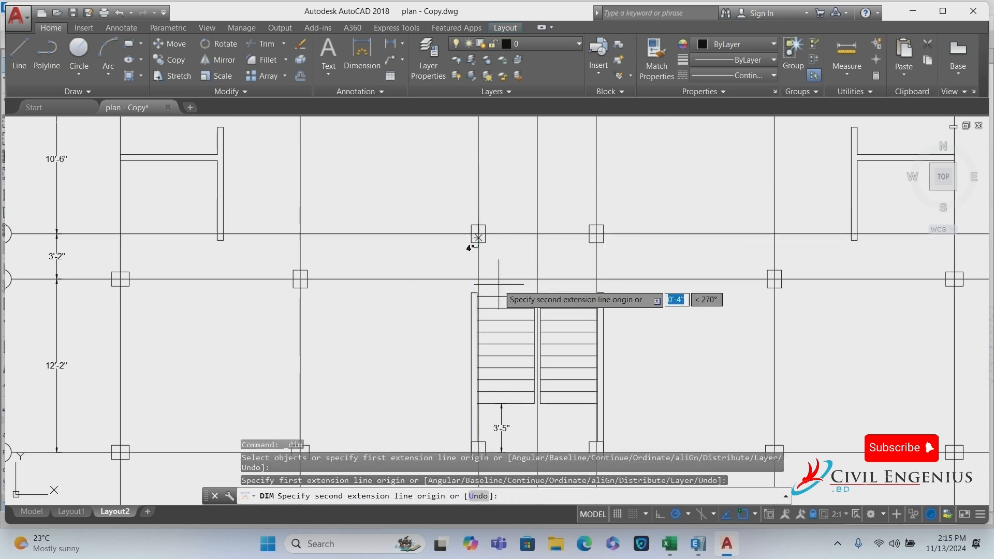
scroll(477, 292, up, 4)
click(472, 301)
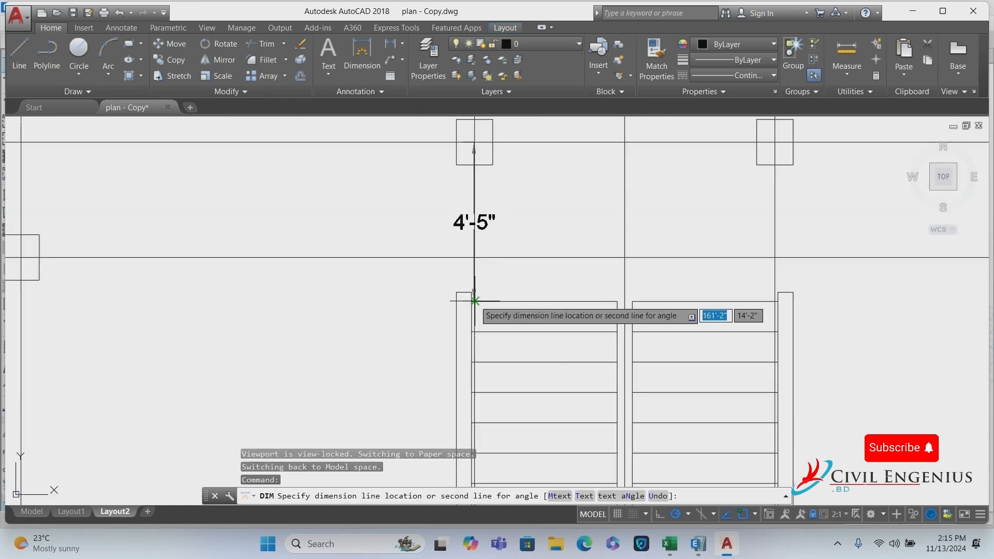
click(522, 290)
scroll(442, 287, down, 4)
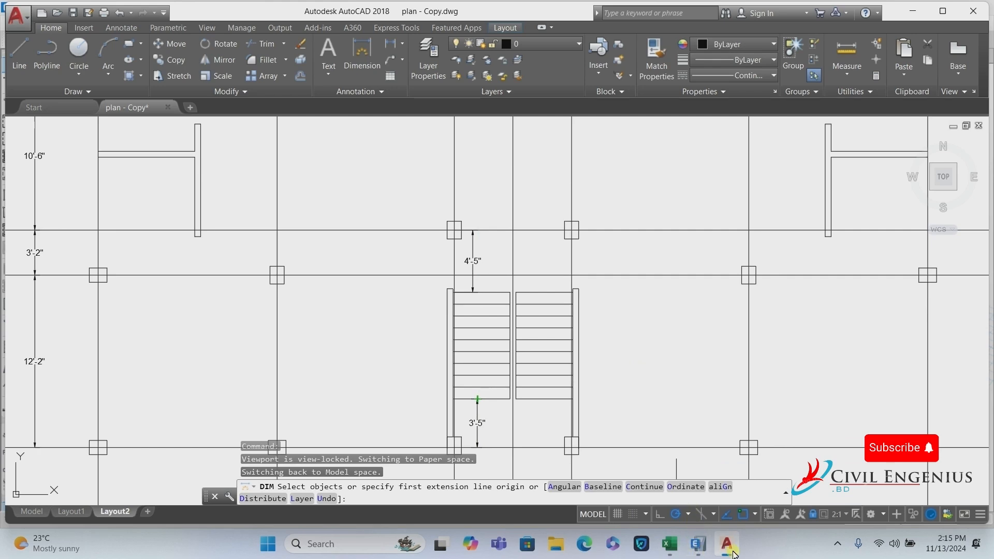
click(698, 549)
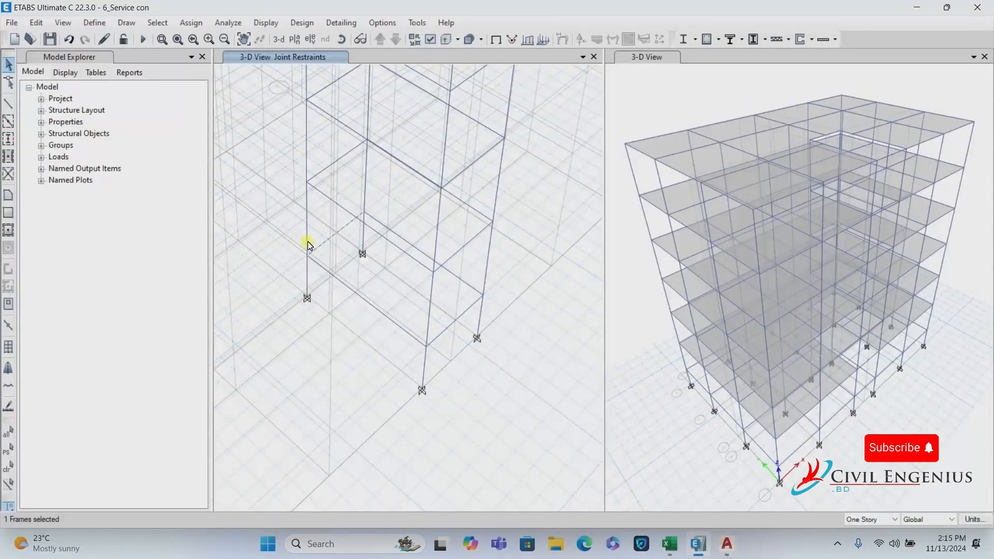
Replicate the selected frame once along Y with dy = -4'5 (-4.4167 ft).
scroll(464, 309, down, 5)
scroll(445, 297, up, 5)
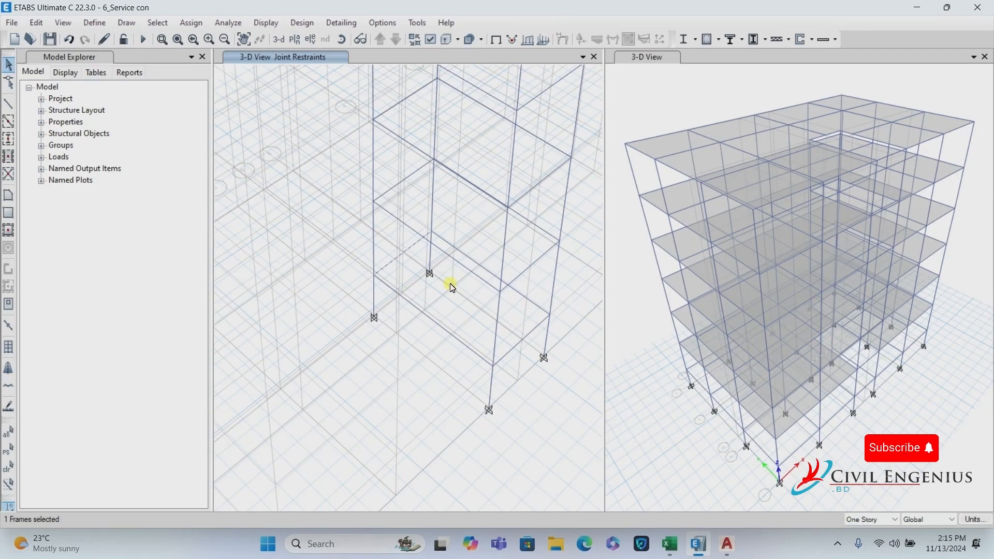
click(36, 22)
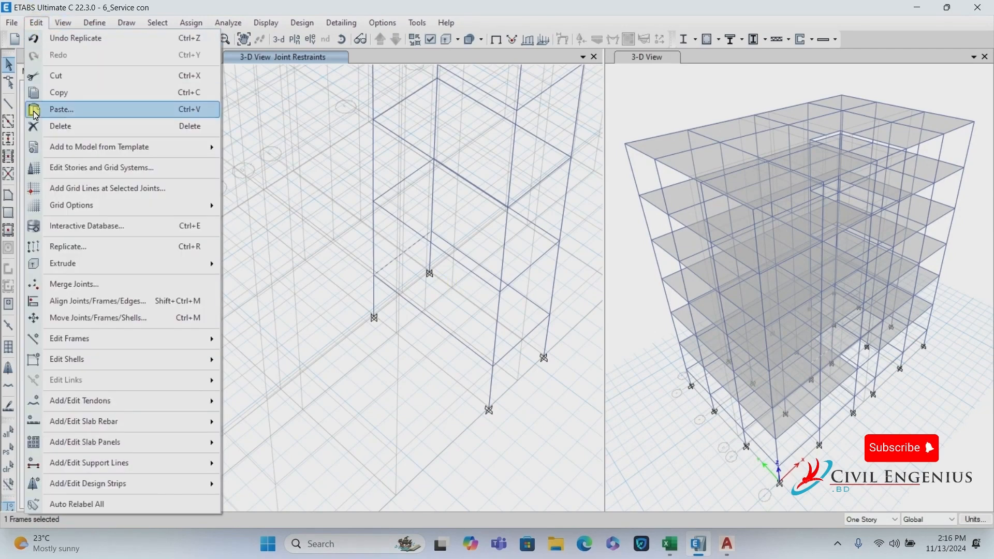
click(72, 247)
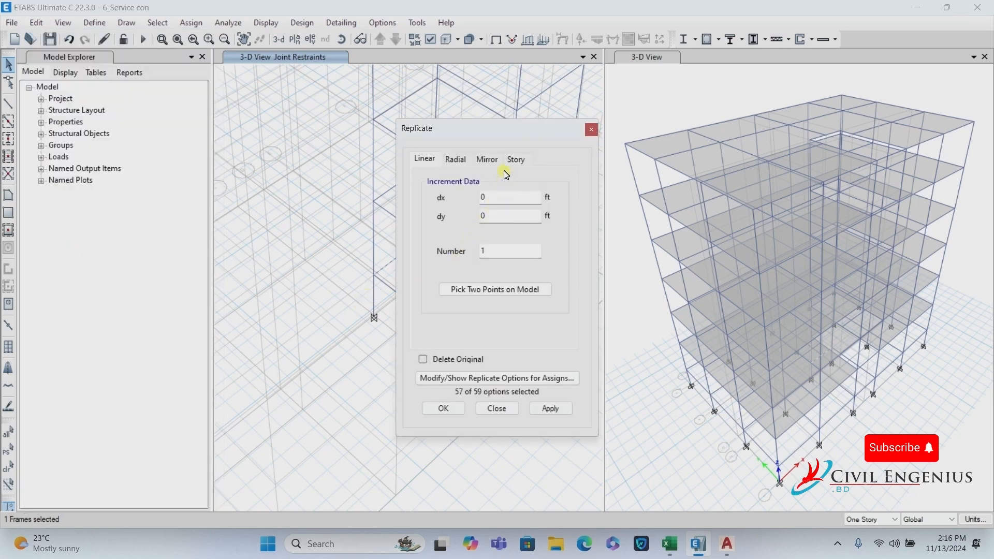
drag(494, 140, 333, 141)
double_click(323, 216)
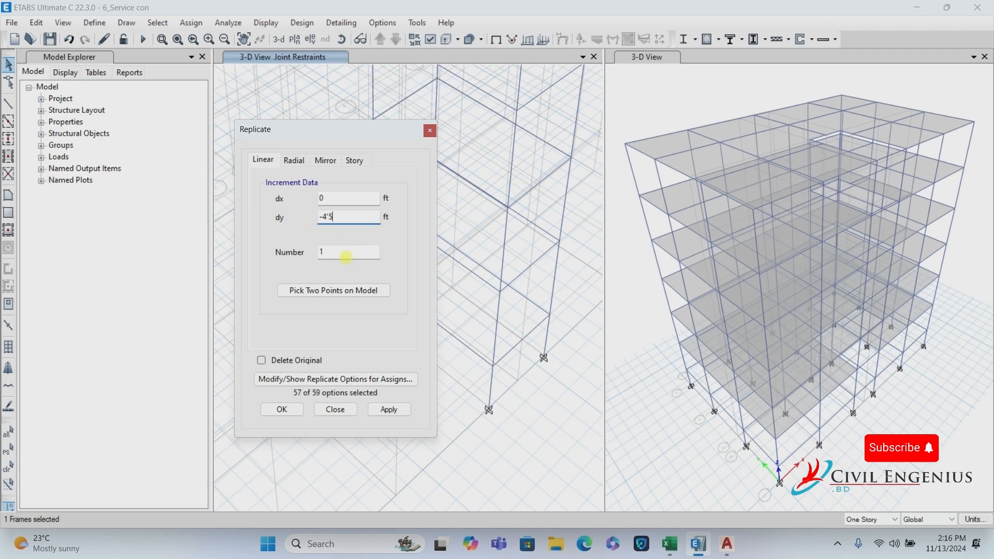
click(346, 256)
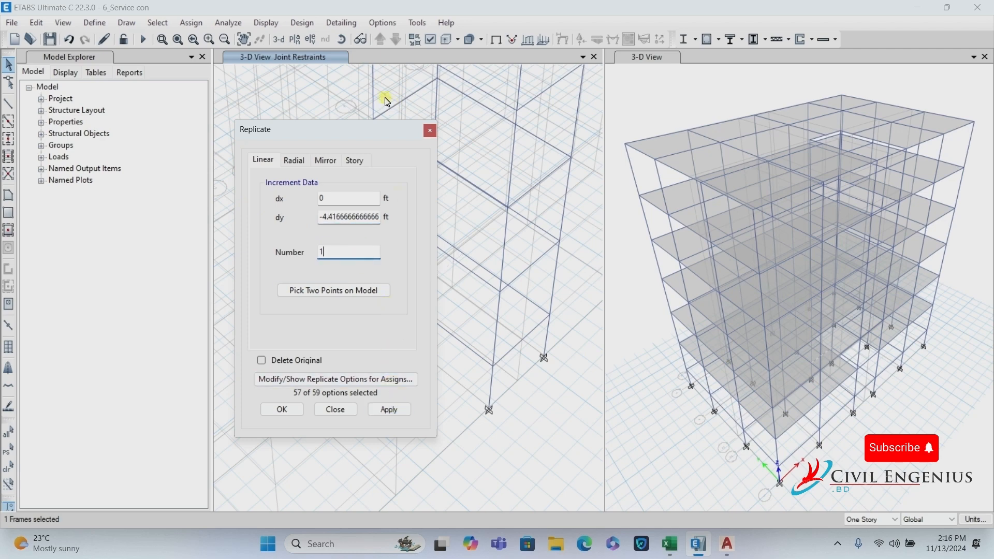
drag(347, 134, 708, 136)
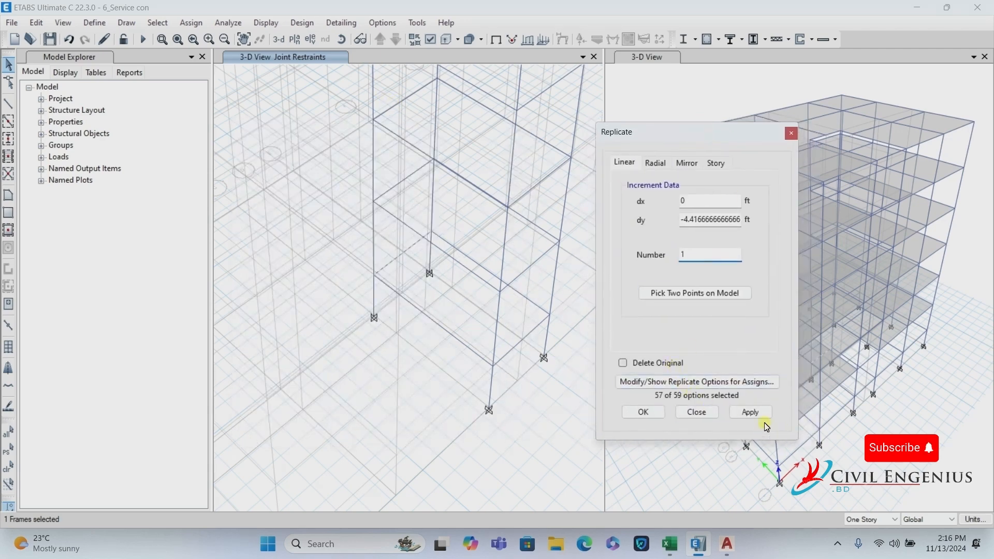
click(750, 412)
click(752, 413)
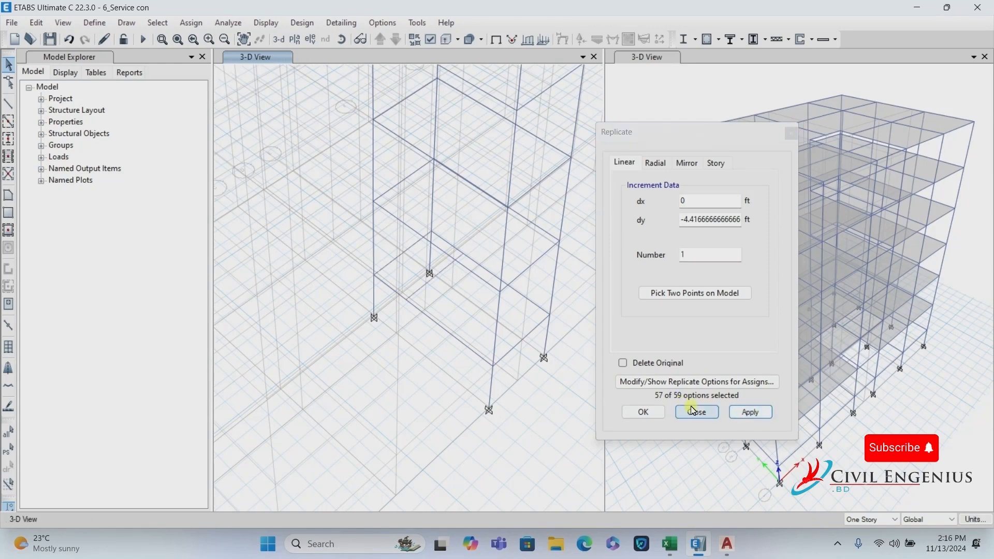
click(643, 413)
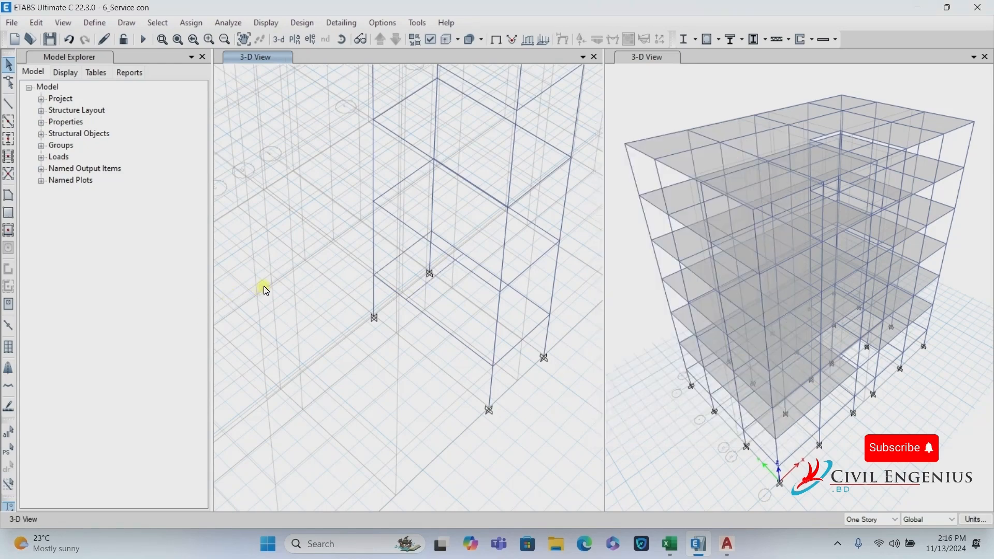
Set the floor/wall drawing property to Stair 6.
click(9, 198)
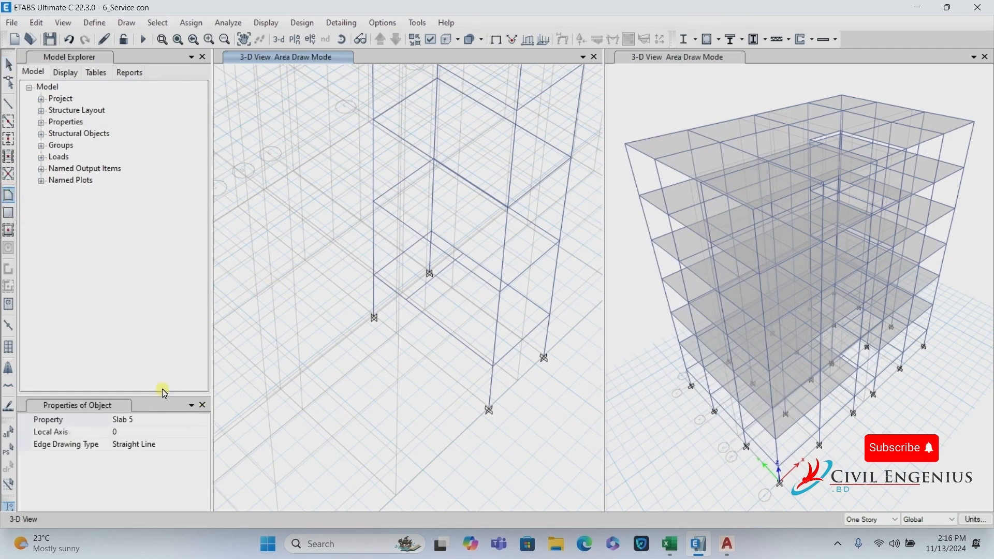
click(145, 420)
click(205, 421)
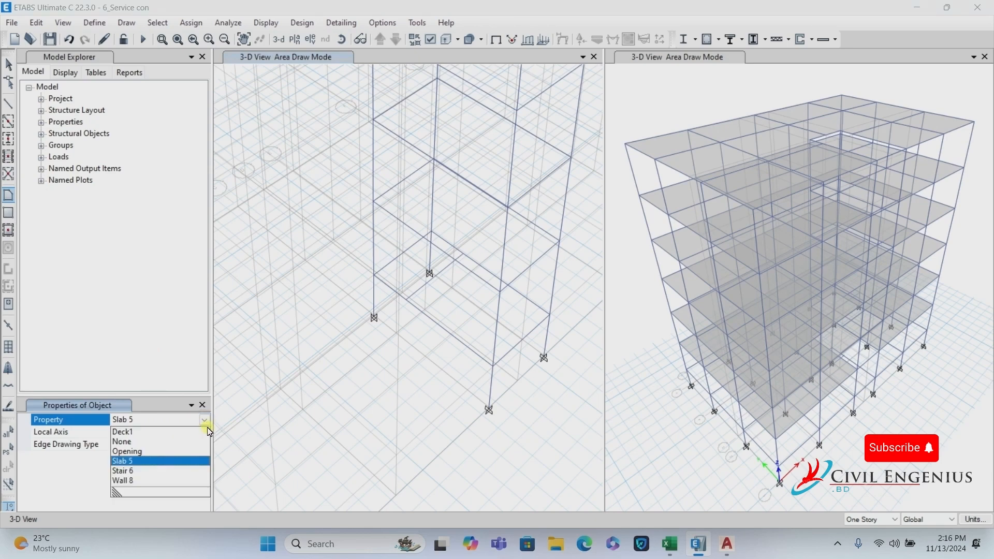
click(146, 472)
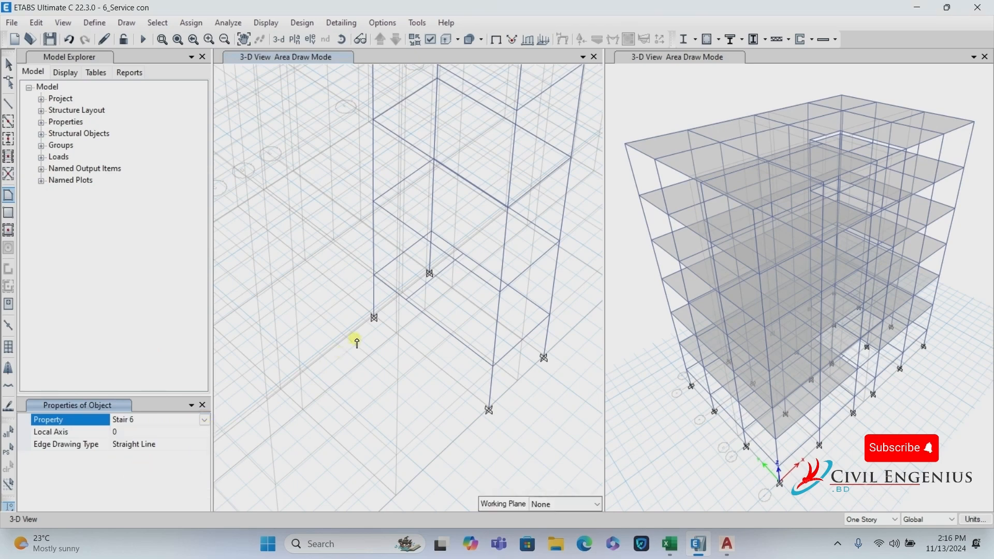
Draw the four-corner Stair 6 landing area in the stair bay, ending at Grid Point E 3 GB.
click(374, 274)
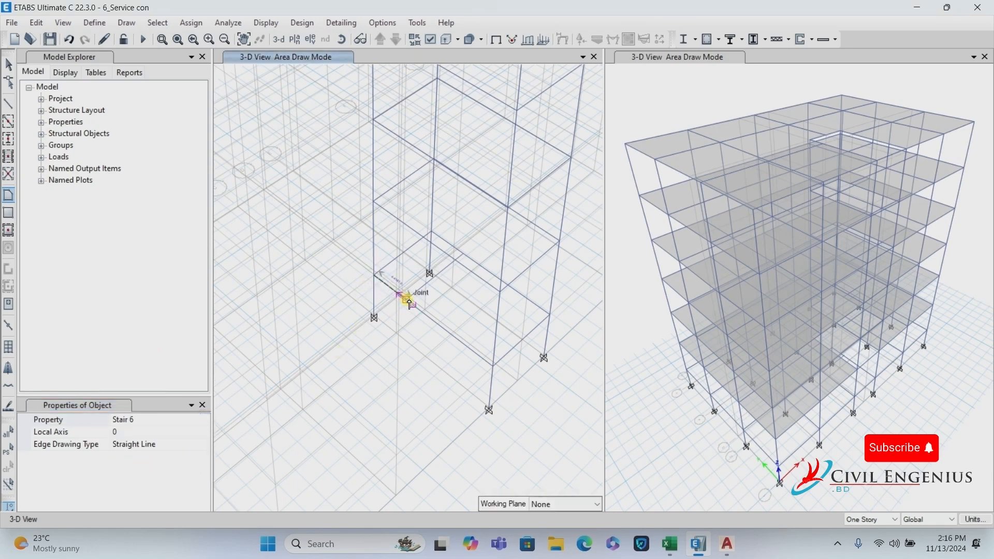
click(408, 300)
scroll(451, 255, up, 3)
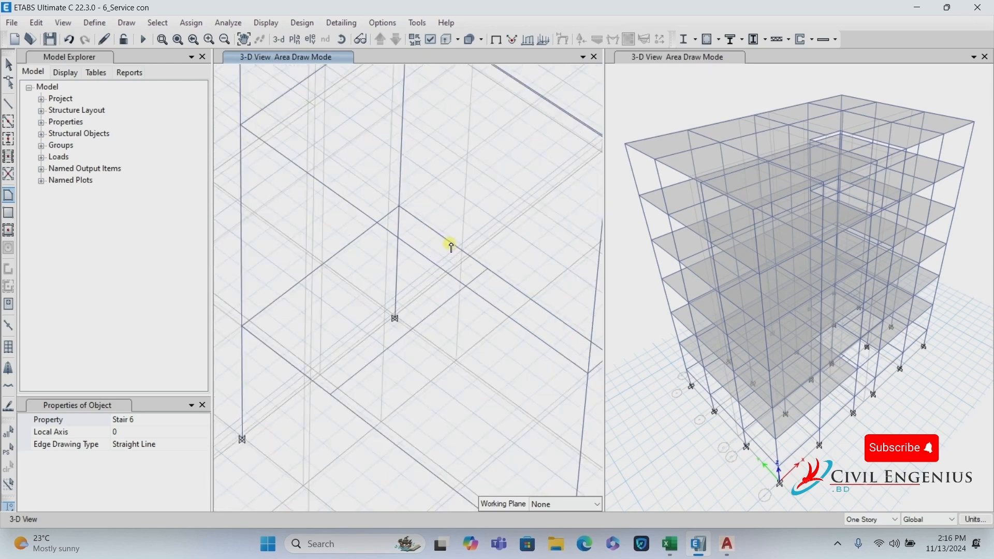
click(487, 271)
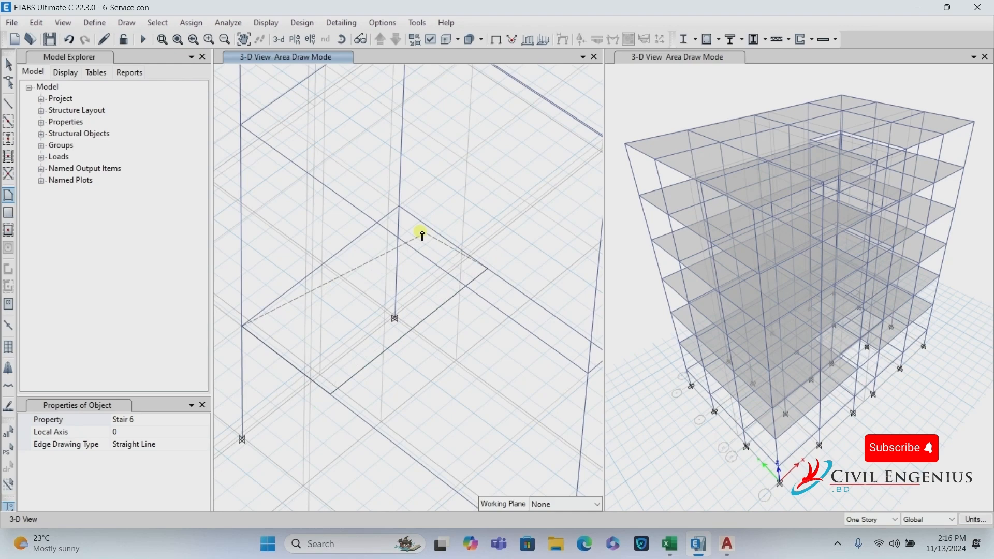
click(400, 210)
key(Return)
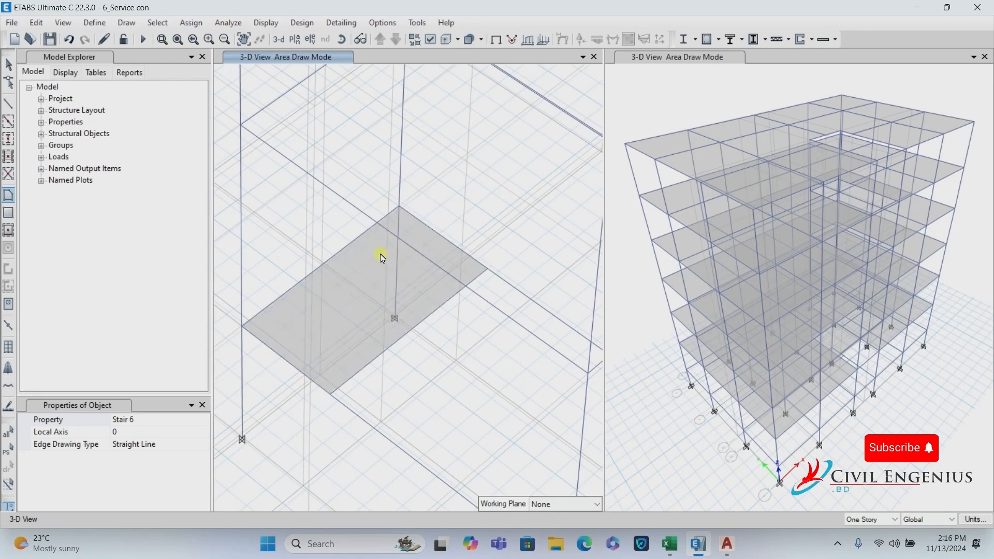
scroll(391, 208, down, 5)
scroll(377, 274, down, 3)
key(Escape)
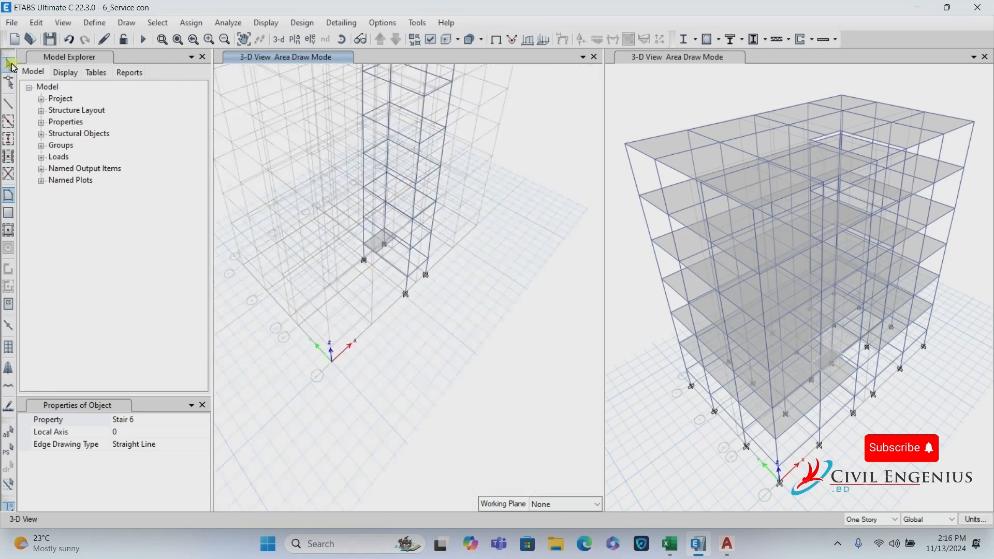
scroll(365, 226, up, 3)
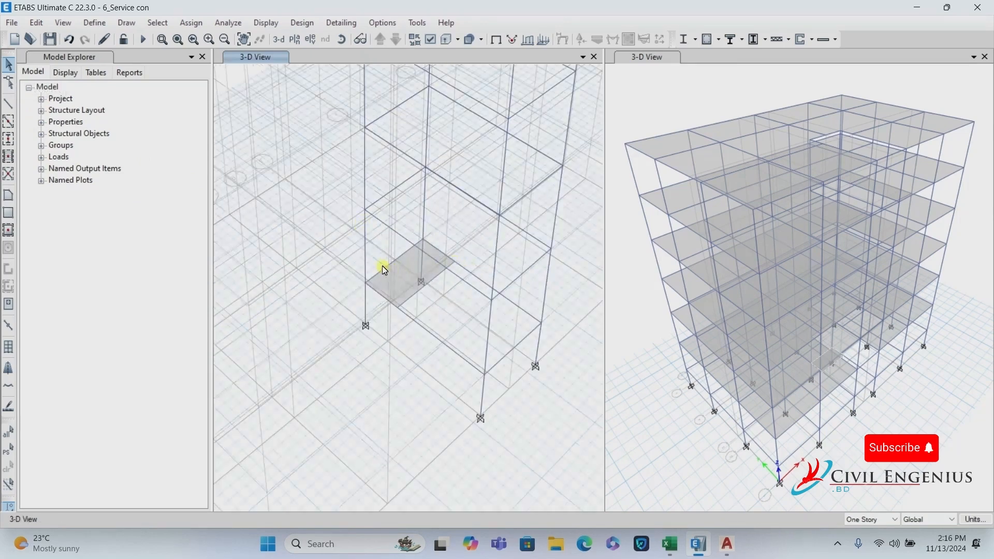
Draw a B 12X15 frame line between two opposite joints of the stair bay.
click(8, 103)
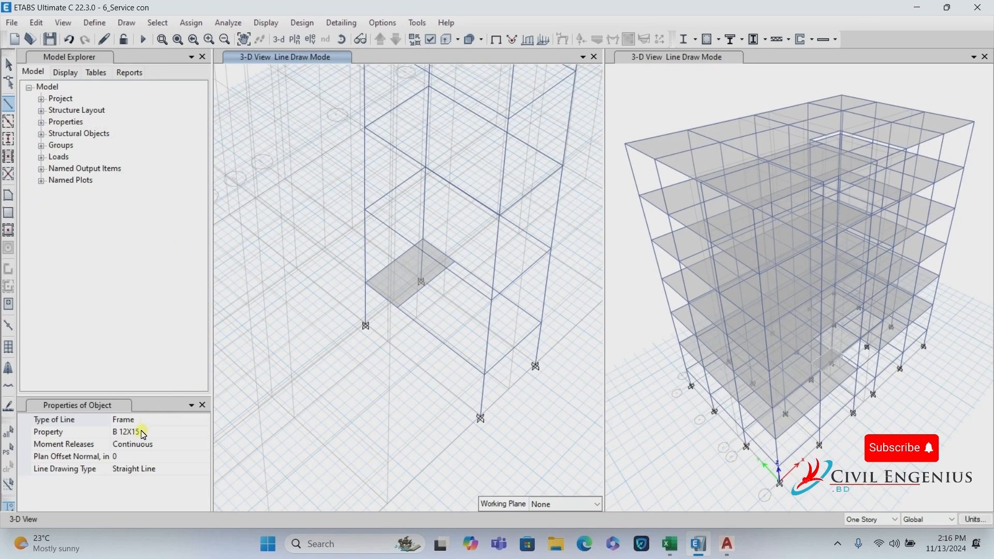
scroll(550, 284, up, 4)
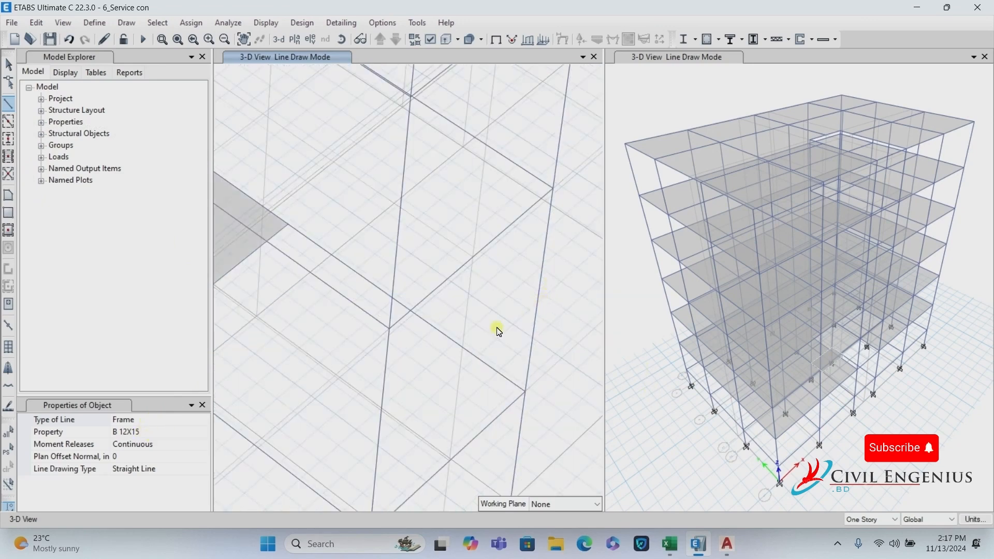
scroll(418, 344, down, 3)
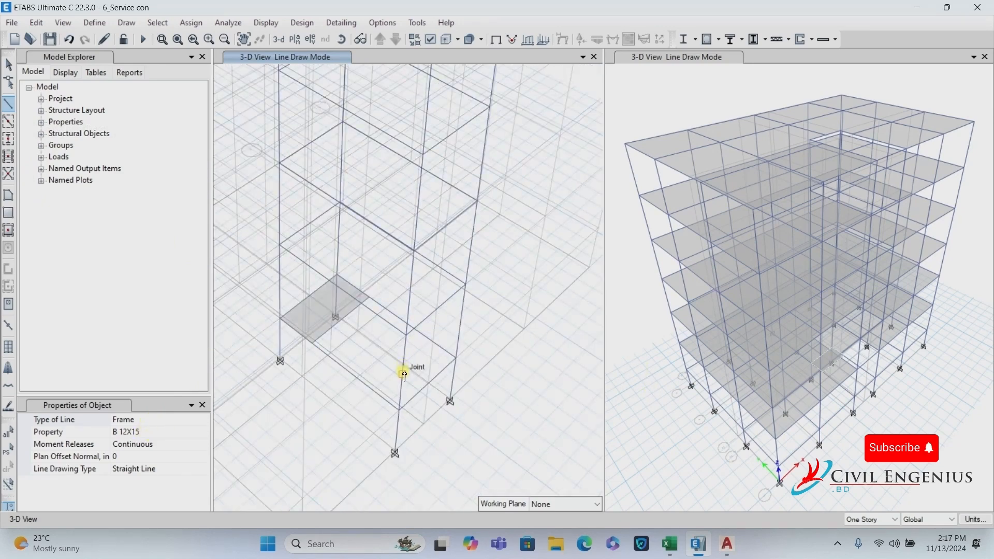
click(403, 372)
click(462, 324)
scroll(440, 331, up, 3)
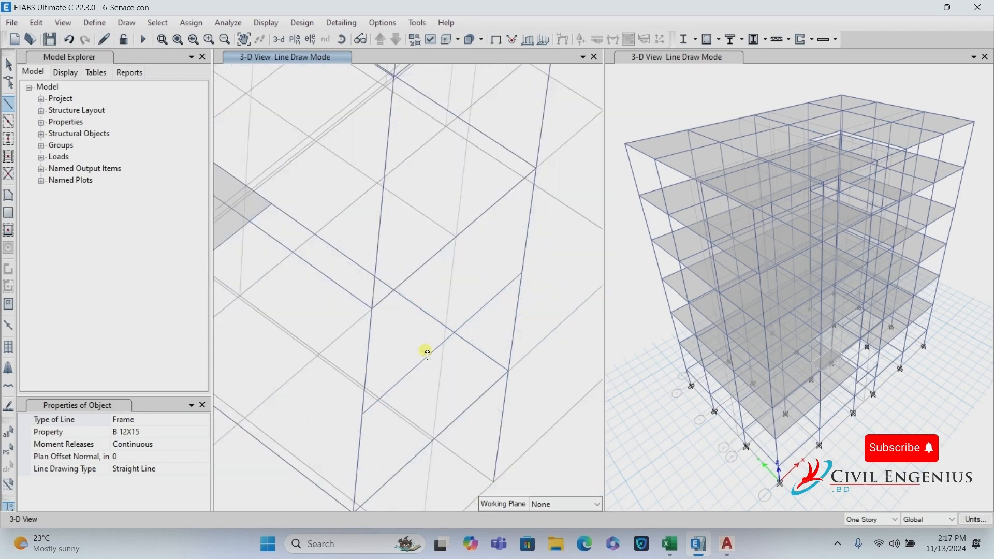
key(Escape)
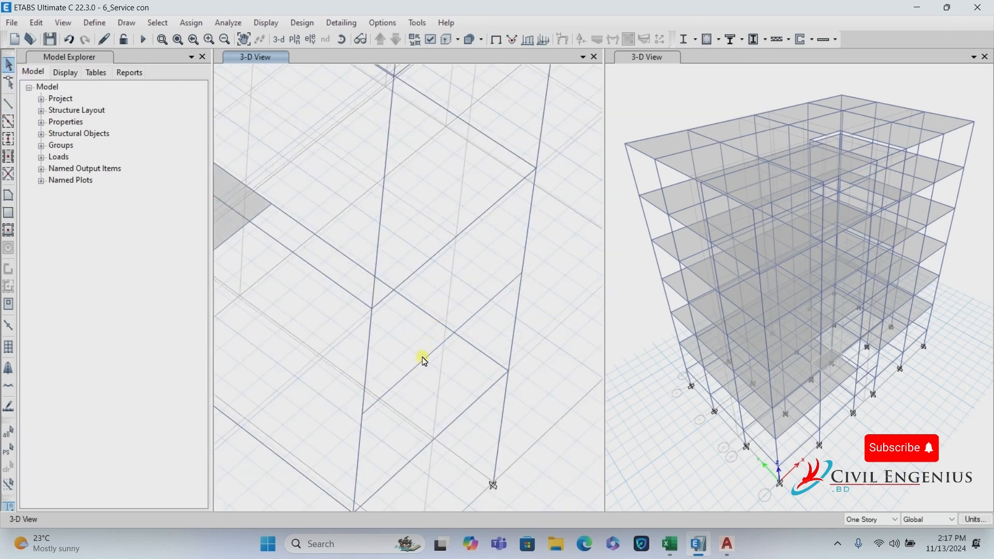
Select the new frame line and check the 3'-5" stair gap on the AutoCAD plan.
click(424, 366)
scroll(517, 333, down, 5)
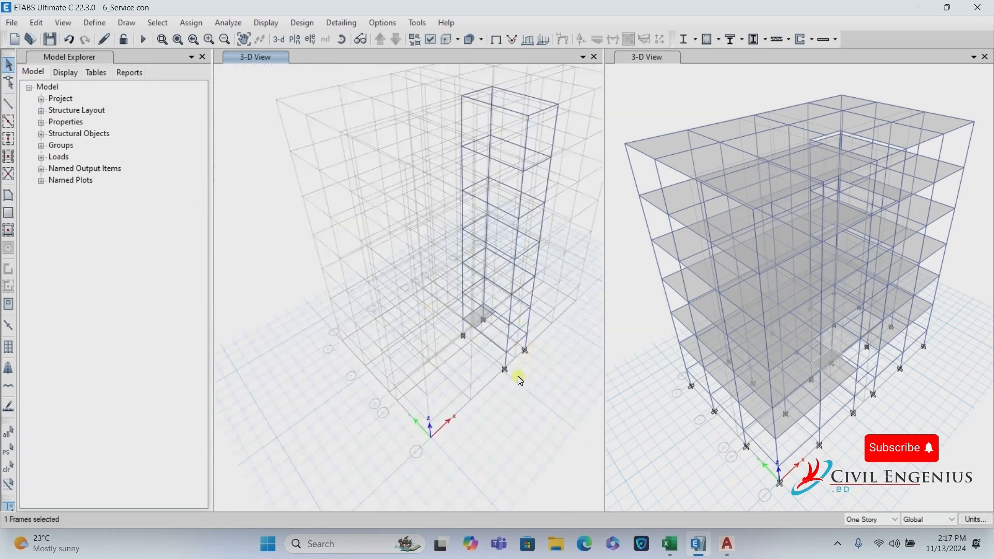
scroll(533, 329, up, 3)
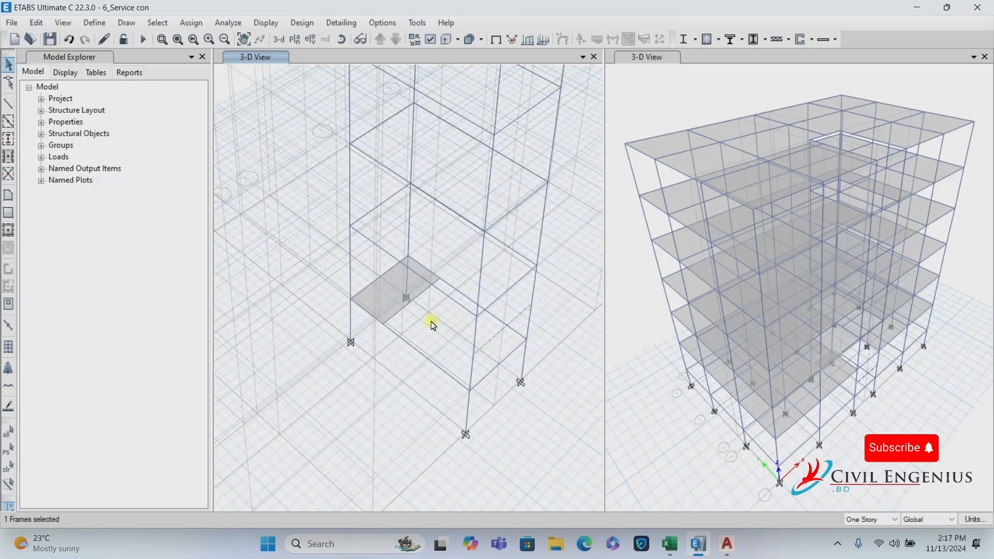
click(727, 544)
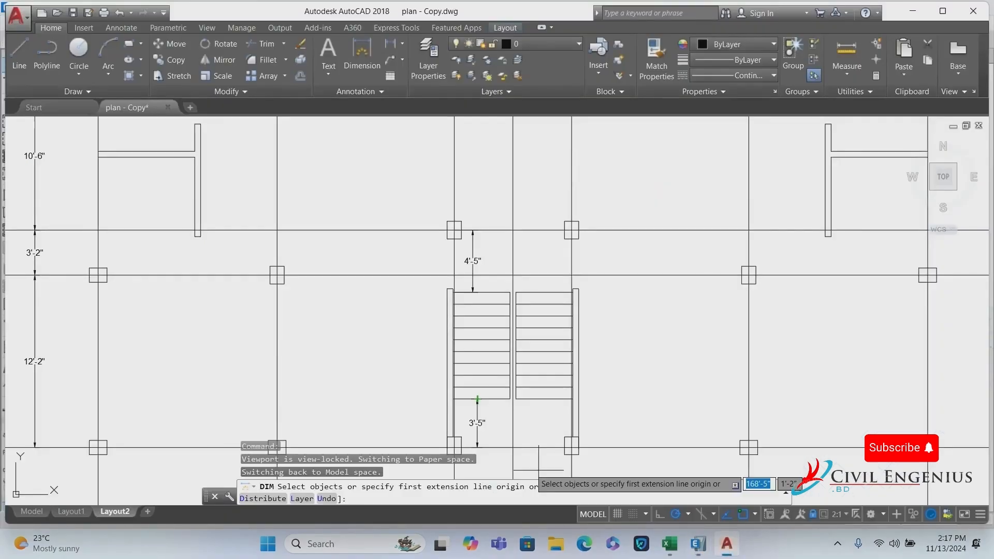
click(698, 544)
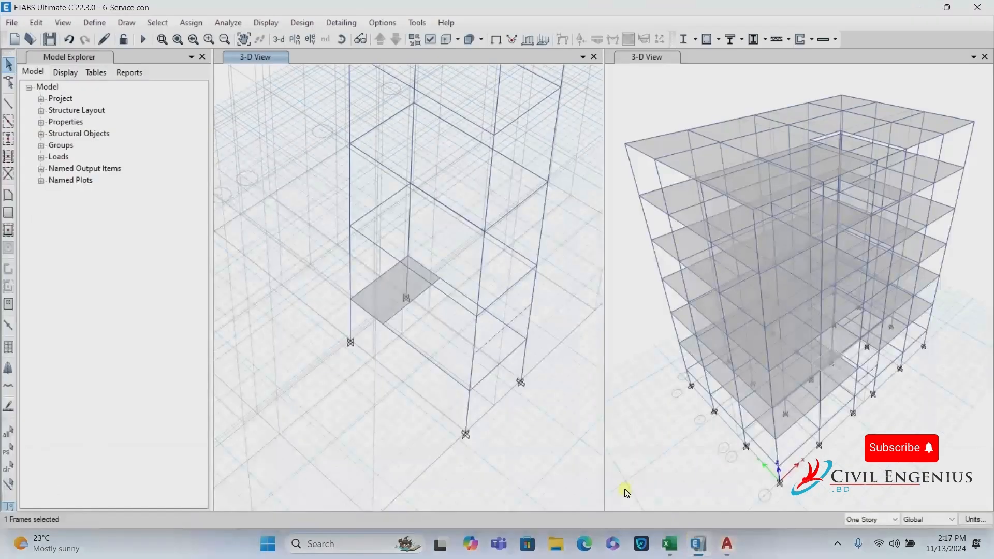
Replicate the new stair-bay frame line once with dx 0 and dy 3'-5" (3.4167 ft).
click(36, 23)
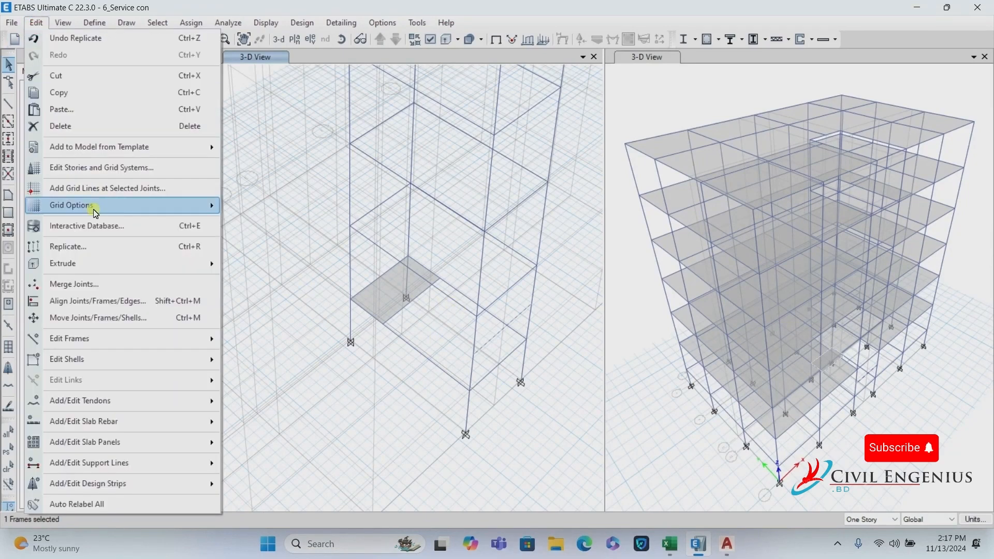
click(112, 249)
double_click(722, 222)
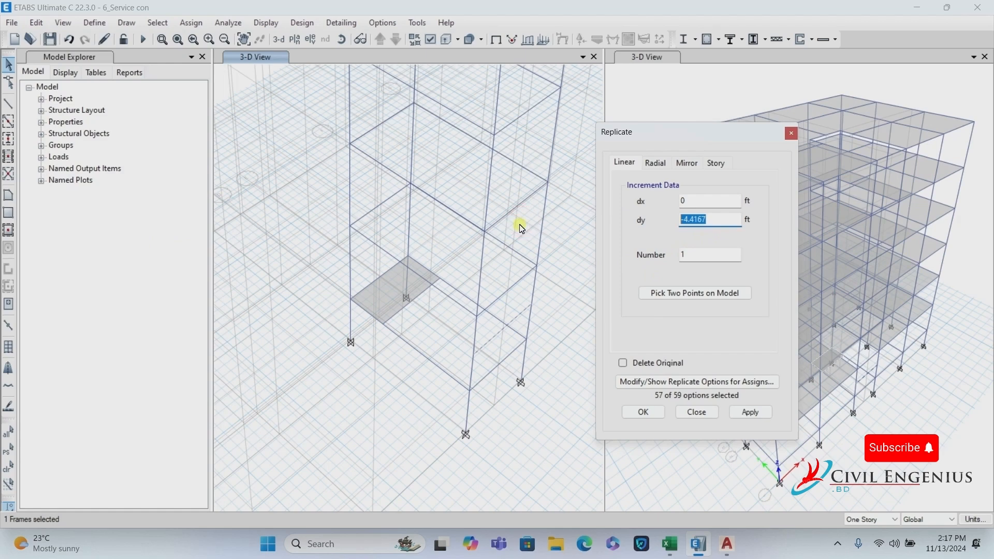
text(0)
double_click(691, 220)
click(751, 413)
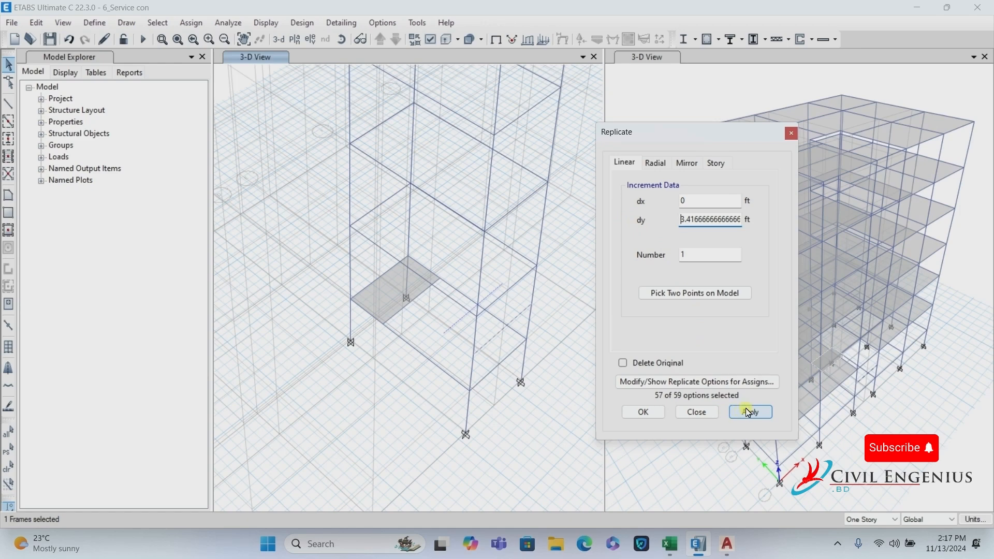
click(443, 285)
click(747, 412)
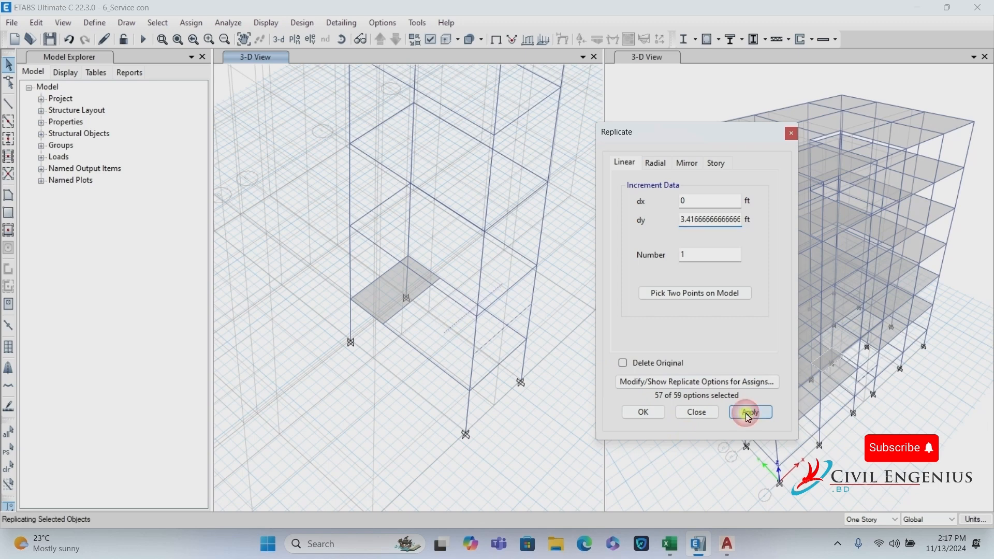
click(650, 416)
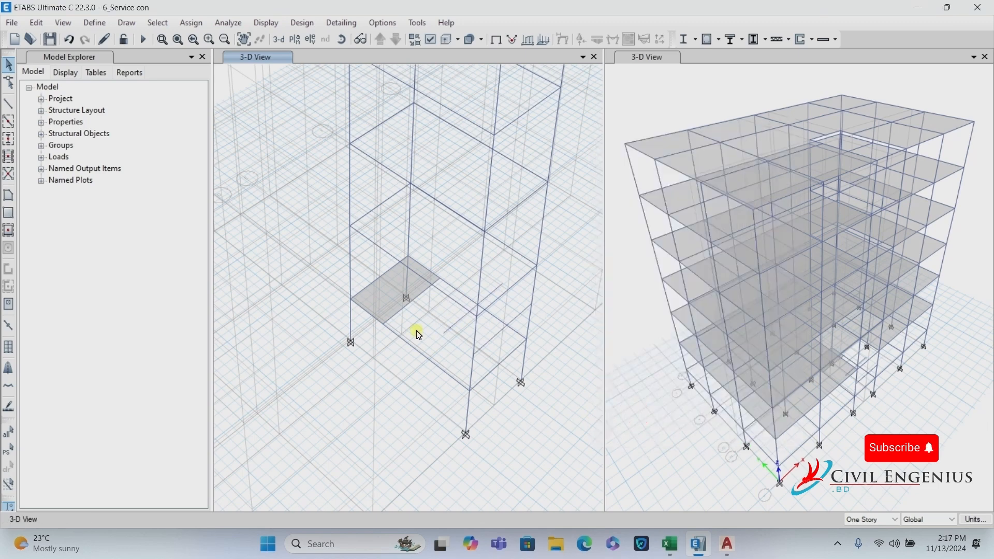
click(9, 198)
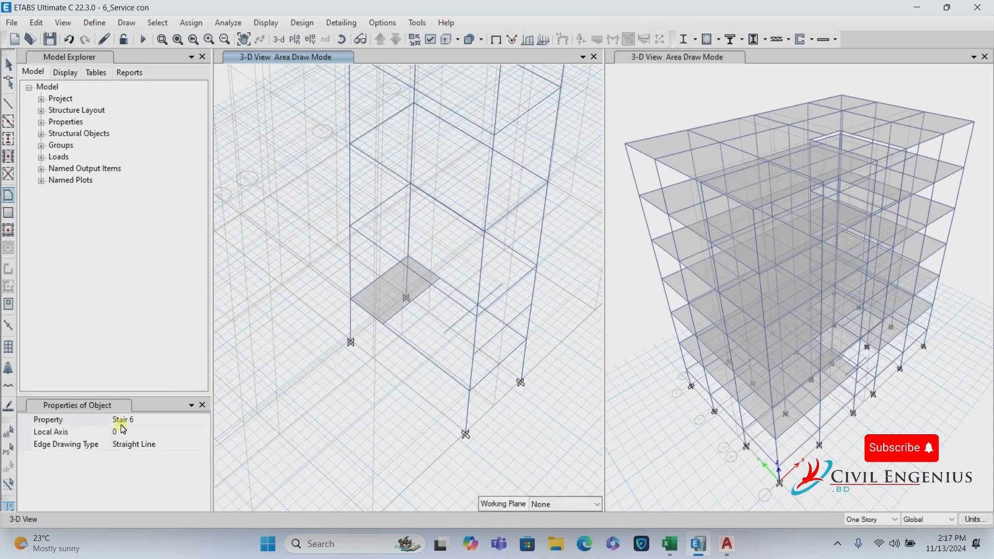
Draw a second four-corner Stair 6 area in the stair bay.
click(158, 420)
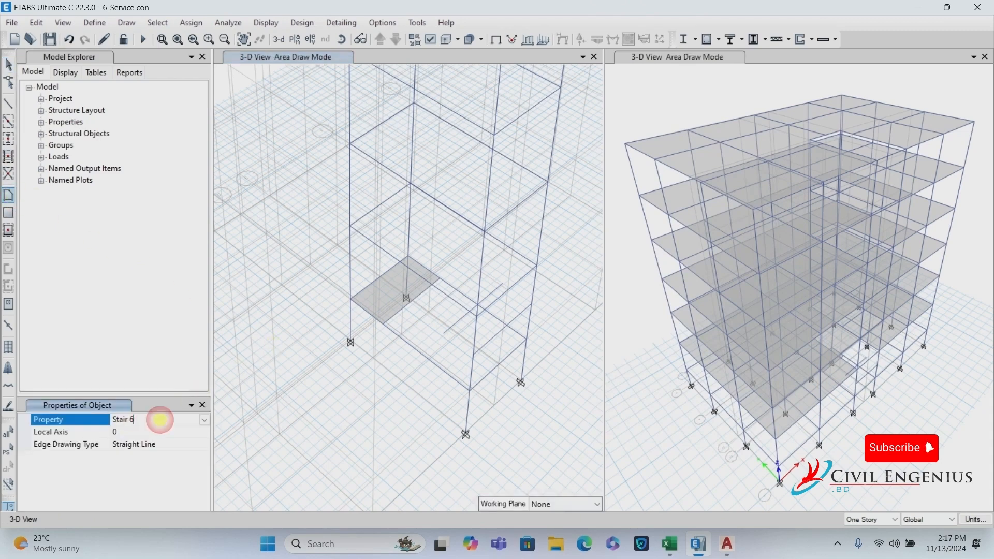
click(444, 335)
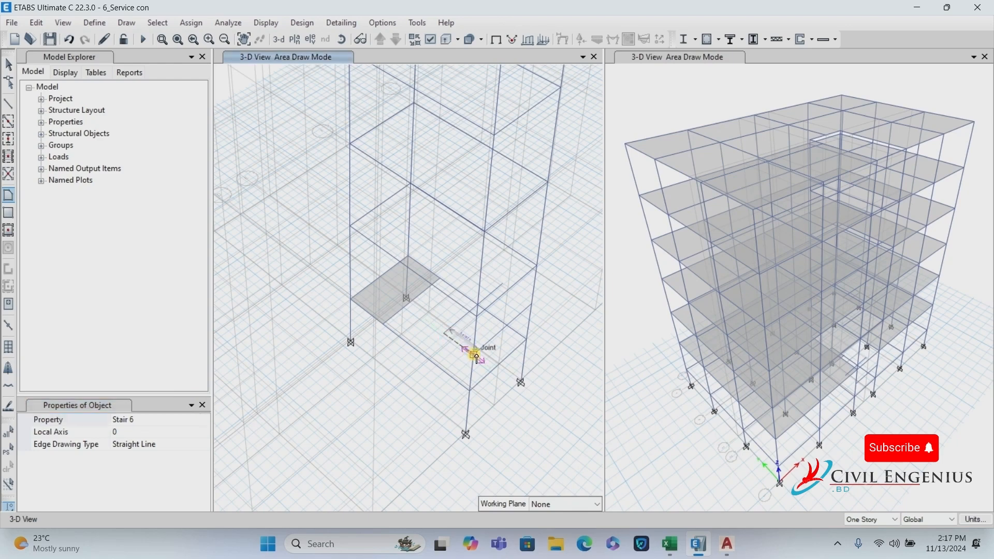
click(477, 356)
click(532, 307)
click(502, 285)
key(Return)
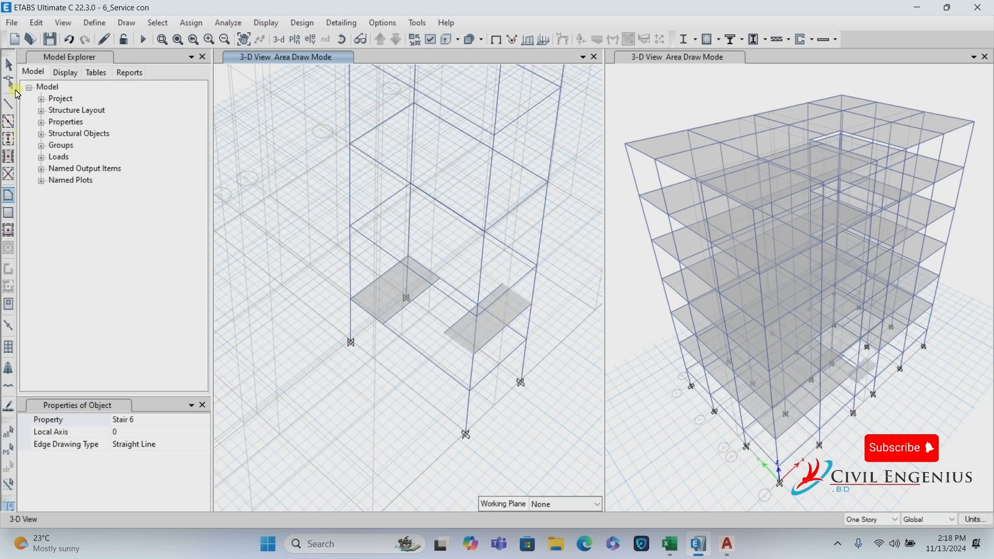
click(8, 64)
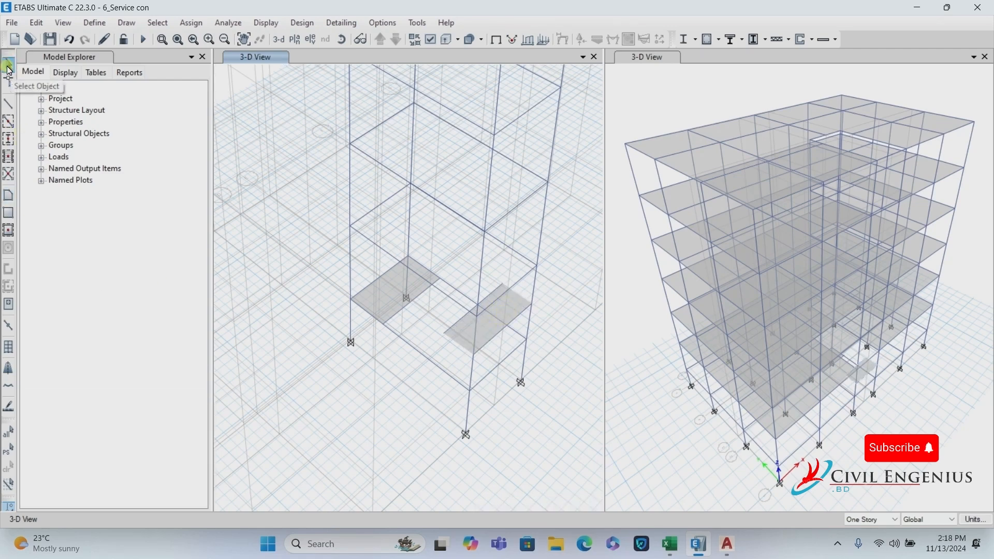
Divide the two selected stair-bay frames into 2 segments each.
click(405, 314)
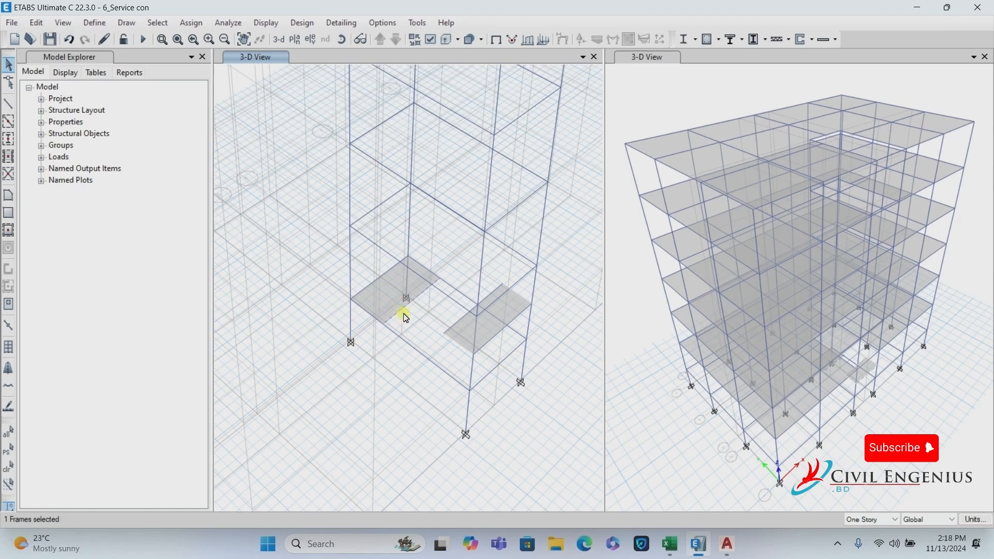
click(465, 318)
click(39, 25)
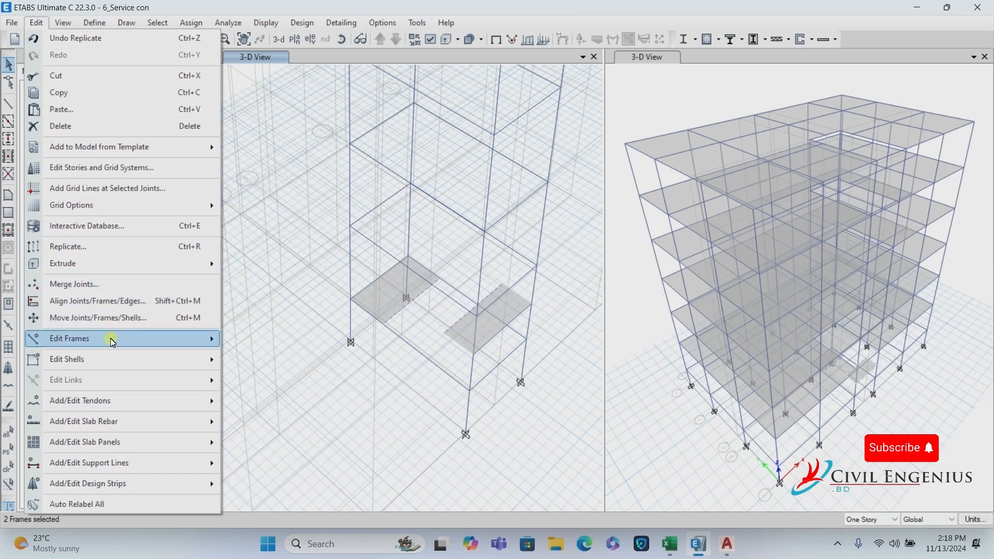
mouse_move(106, 339)
click(300, 345)
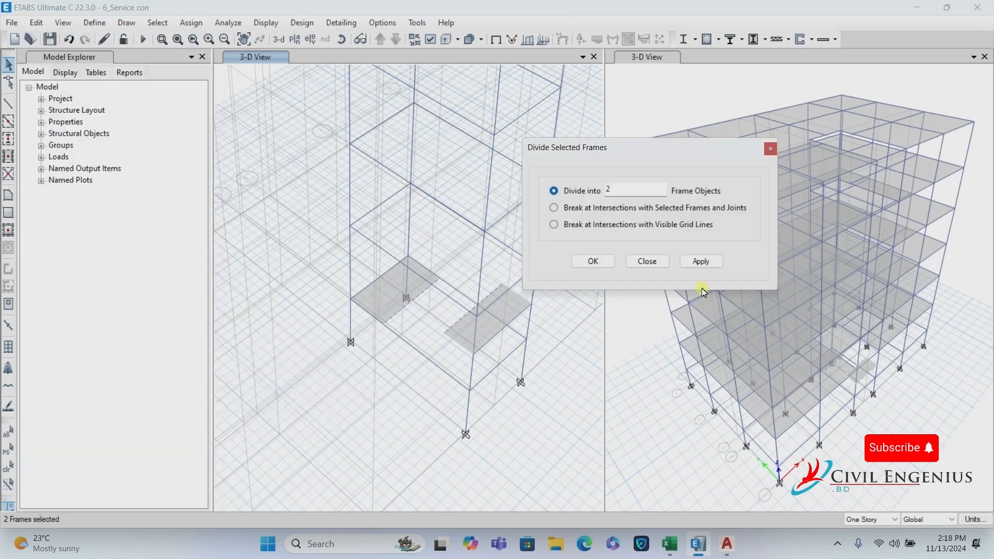
click(702, 261)
click(593, 262)
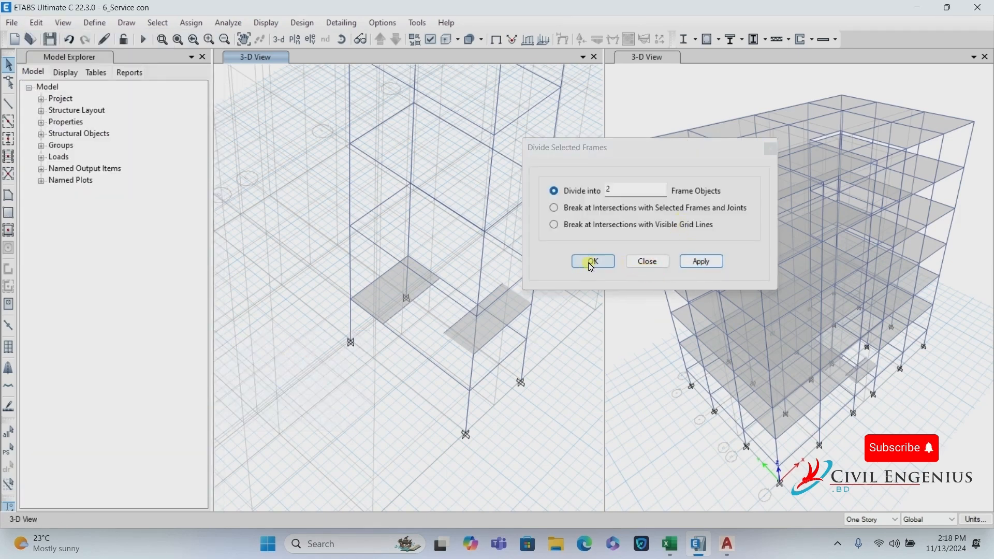
click(9, 195)
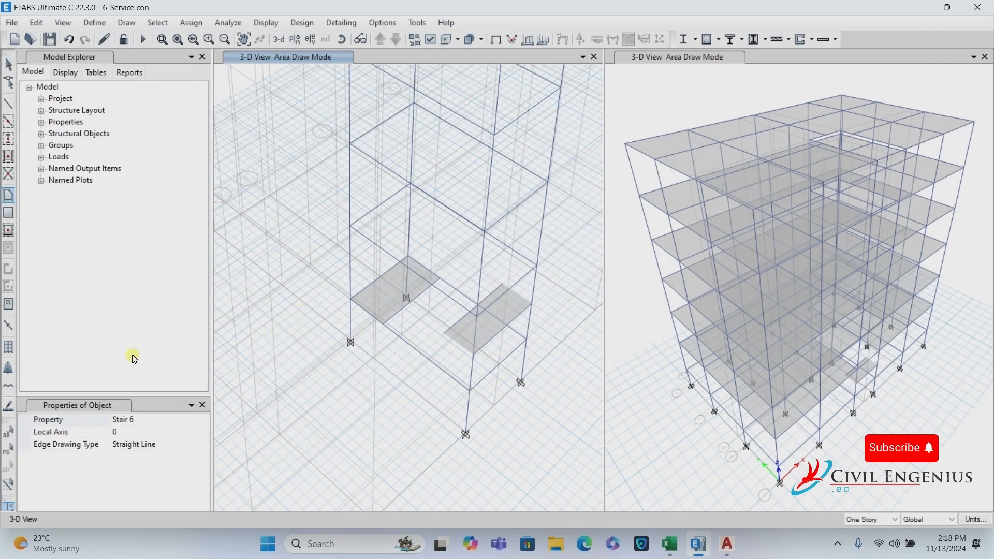
Draw a Stair 6 flight through four joints spanning between the two grey landings.
click(138, 420)
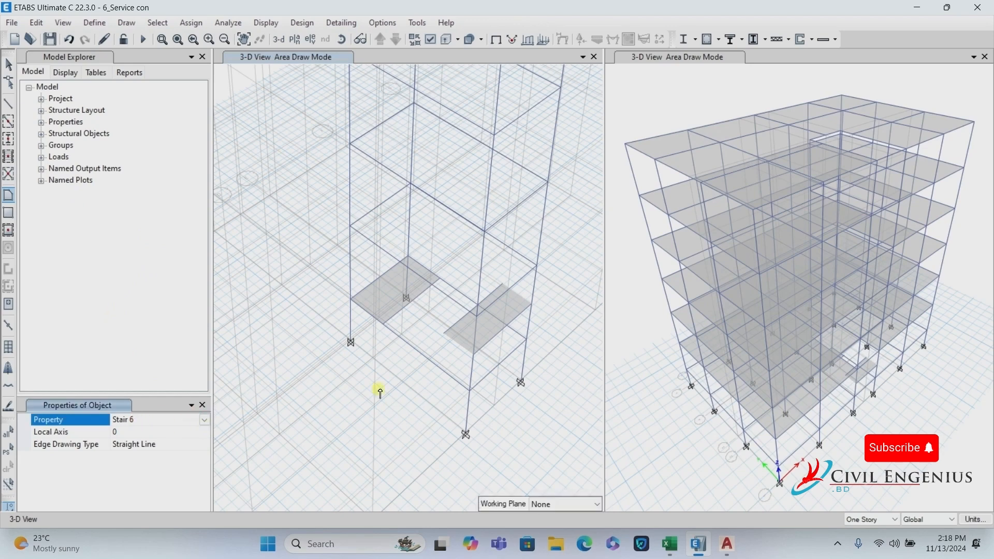
scroll(397, 284, up, 5)
click(362, 393)
scroll(371, 342, down, 5)
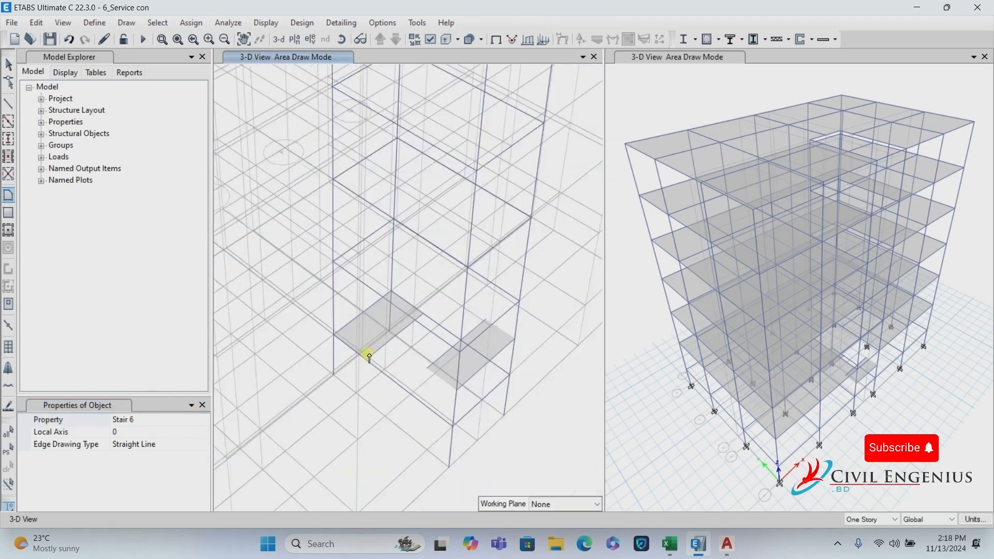
click(367, 359)
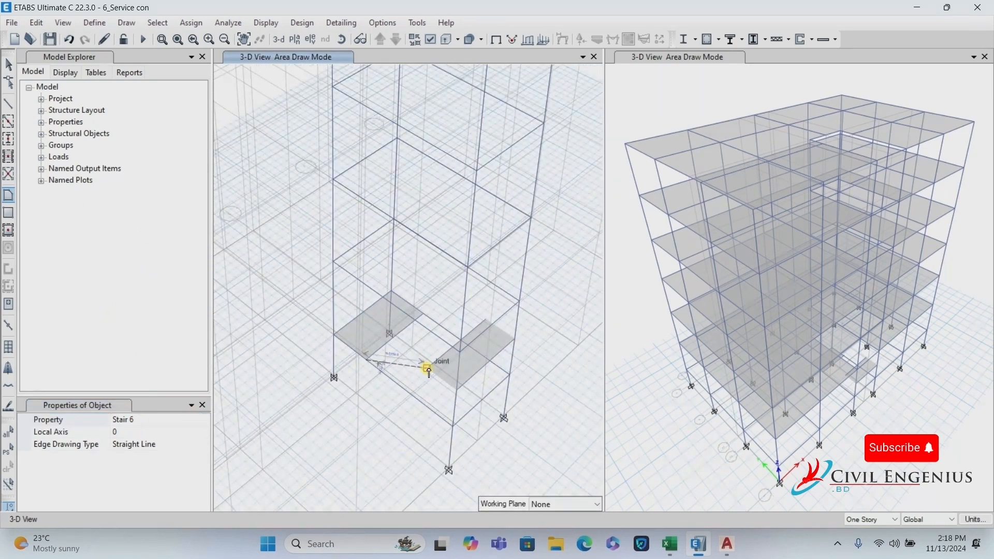
click(428, 368)
click(458, 344)
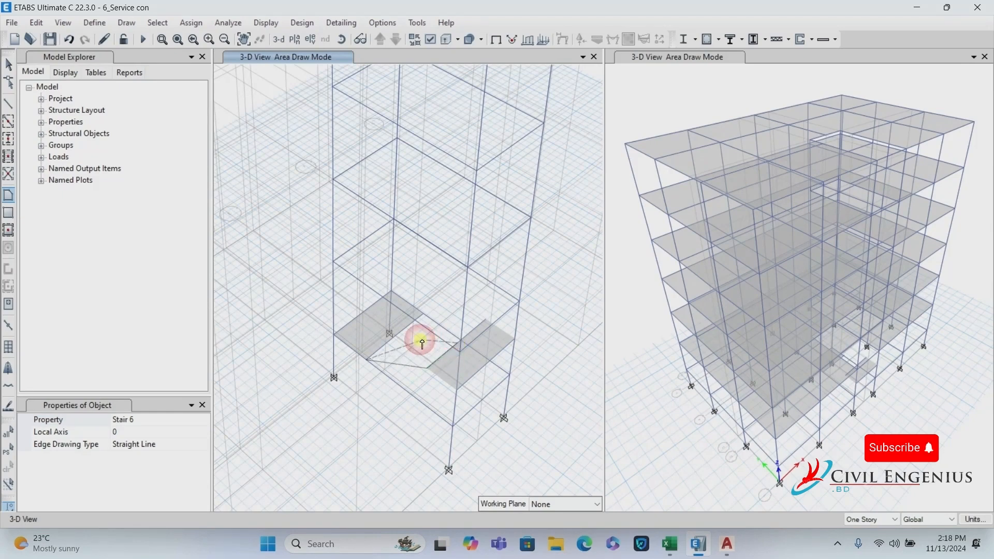
click(395, 337)
key(Return)
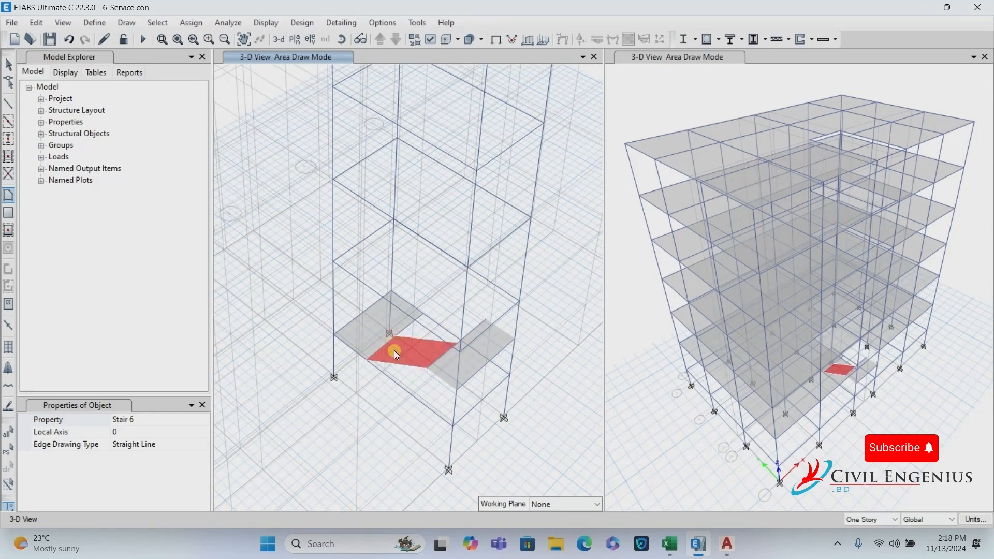
scroll(471, 352, up, 5)
scroll(333, 278, down, 5)
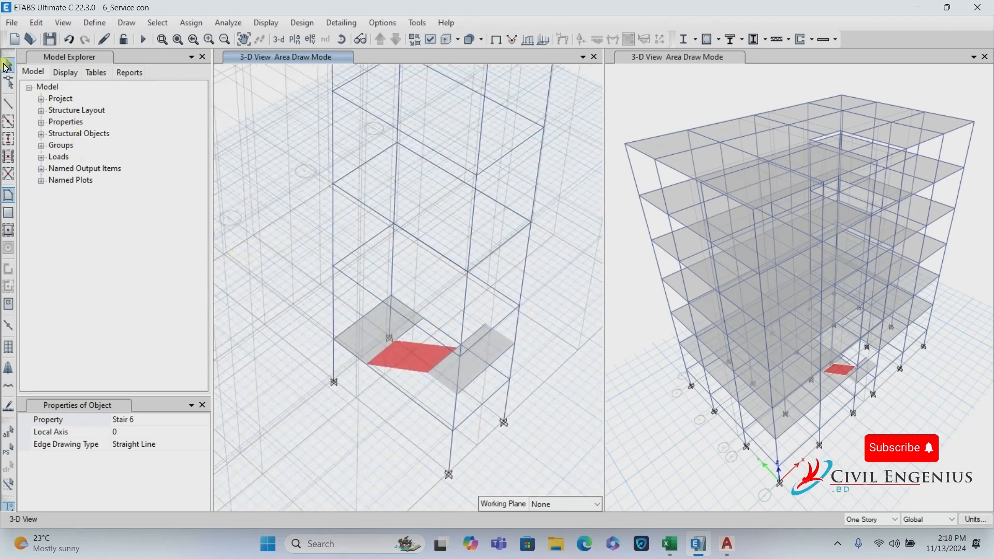
click(8, 66)
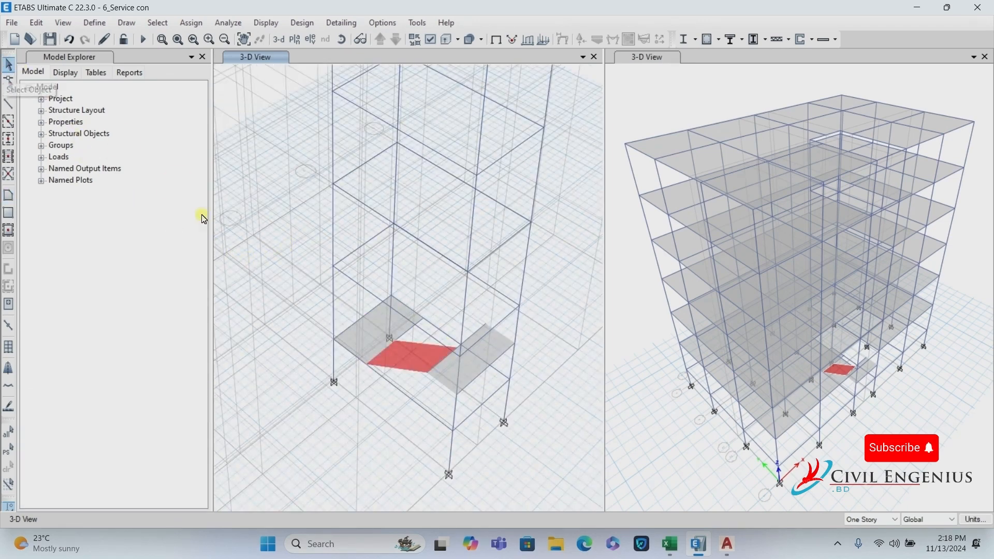
Select the grey landing slab beside the stair together with its edge beams.
click(370, 342)
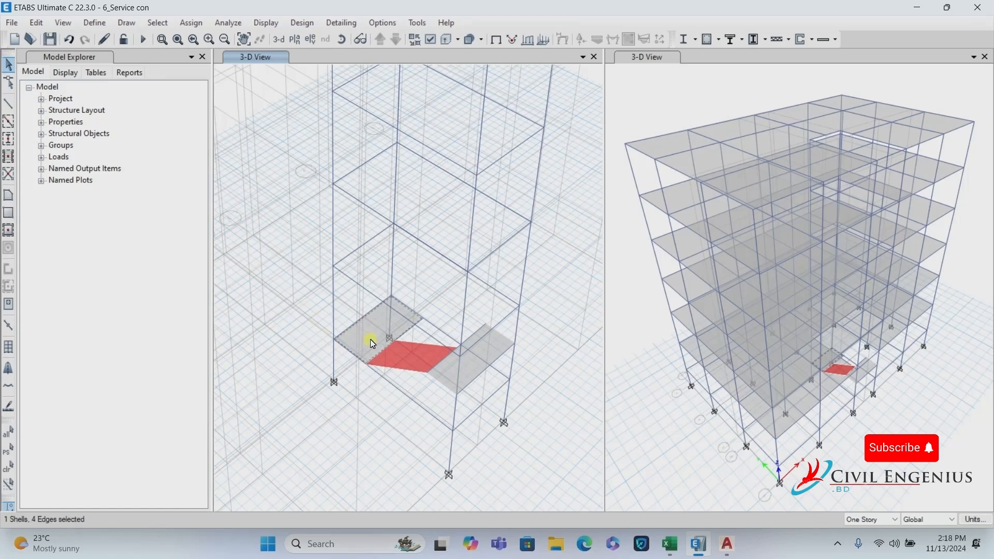
scroll(402, 337, up, 5)
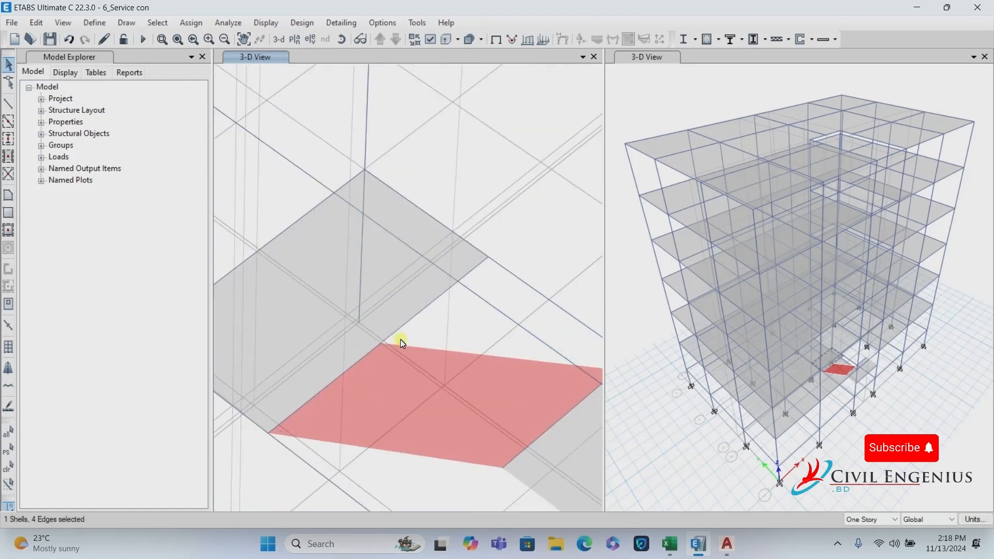
click(403, 319)
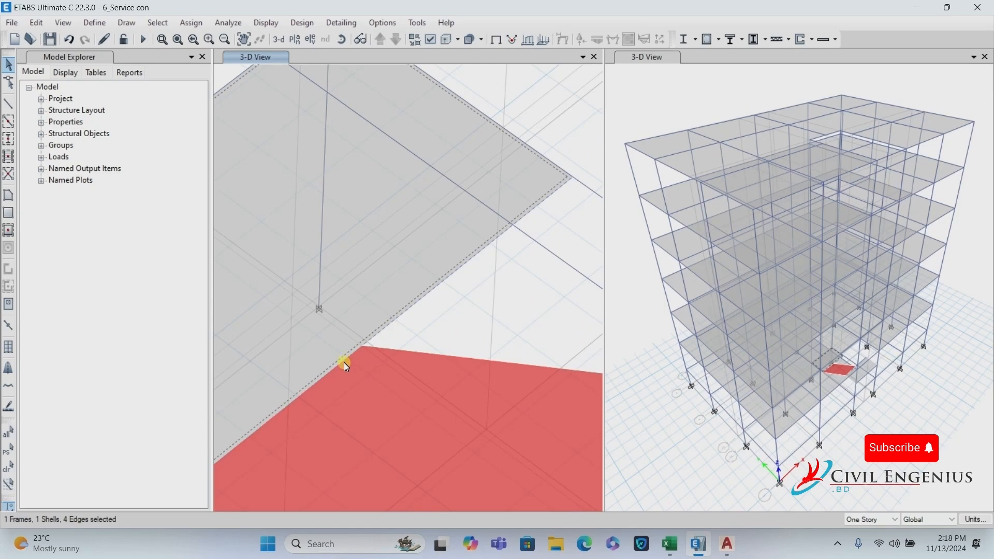
scroll(394, 329, down, 2)
scroll(395, 326, down, 3)
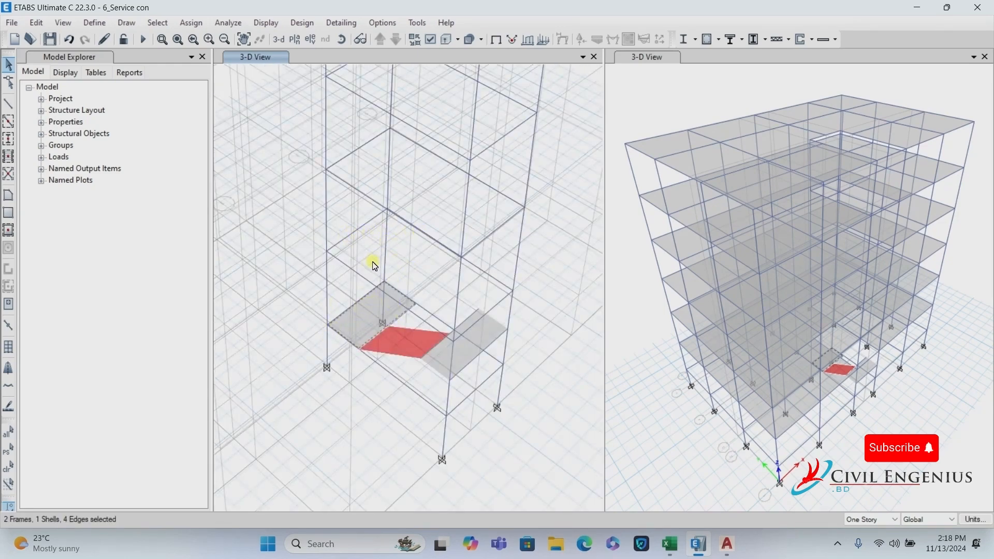
scroll(396, 338, down, 3)
scroll(356, 337, up, 3)
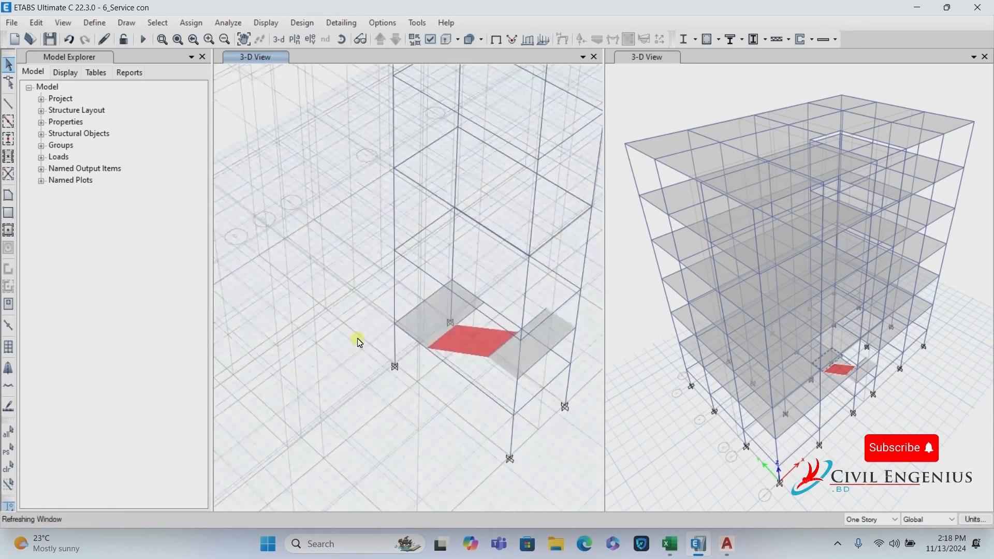
Replicate the selected landing slab and edge beams up onto the 1ST FLOOR story.
click(36, 22)
click(68, 246)
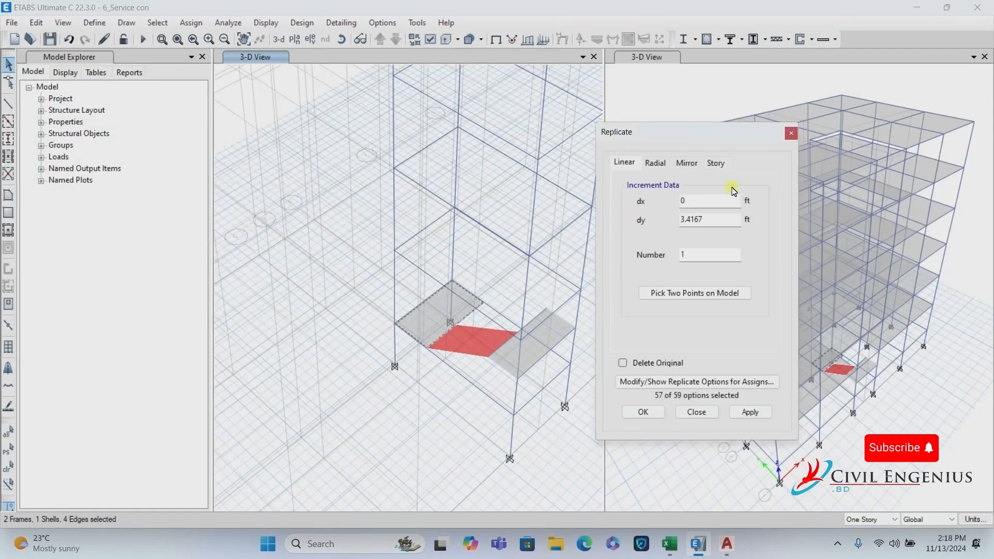
click(717, 164)
click(654, 250)
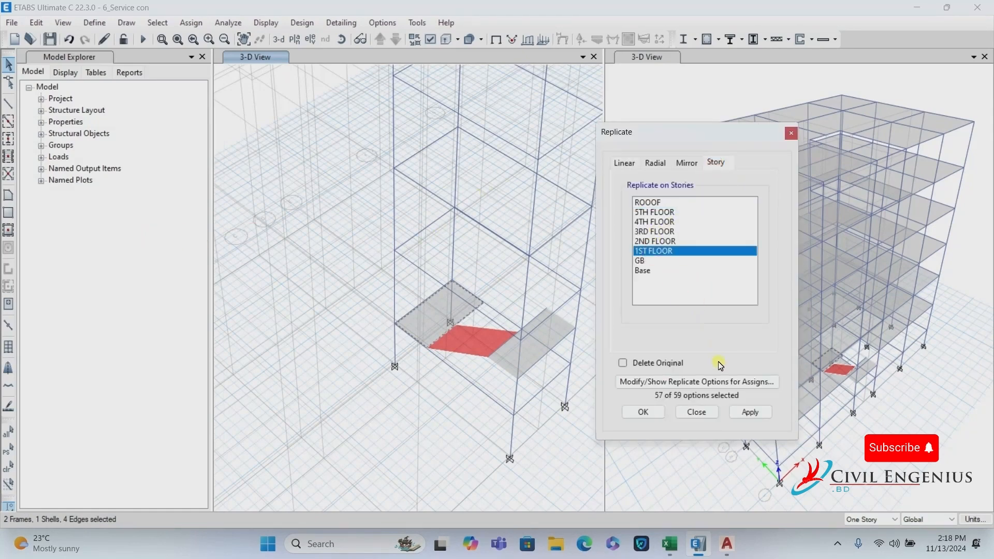
click(748, 412)
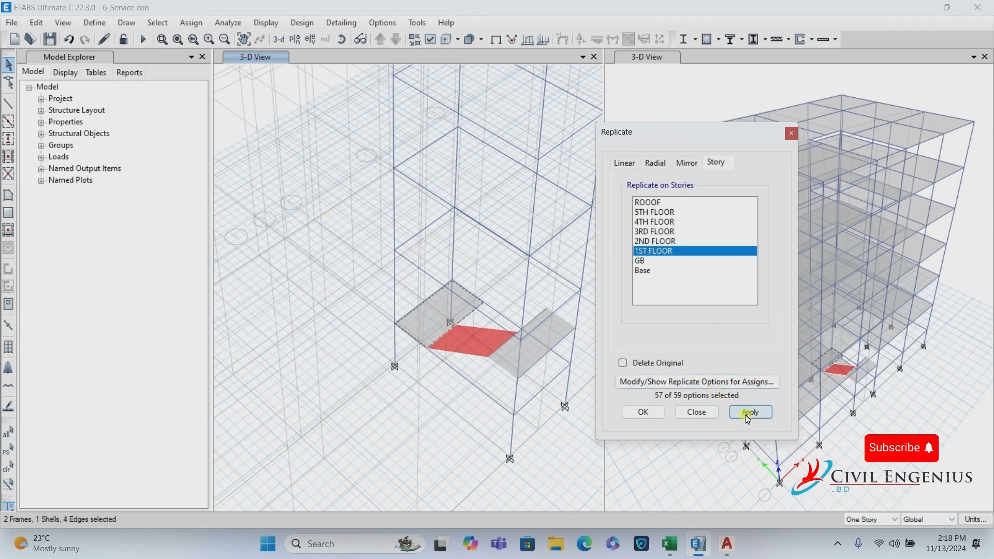
click(750, 412)
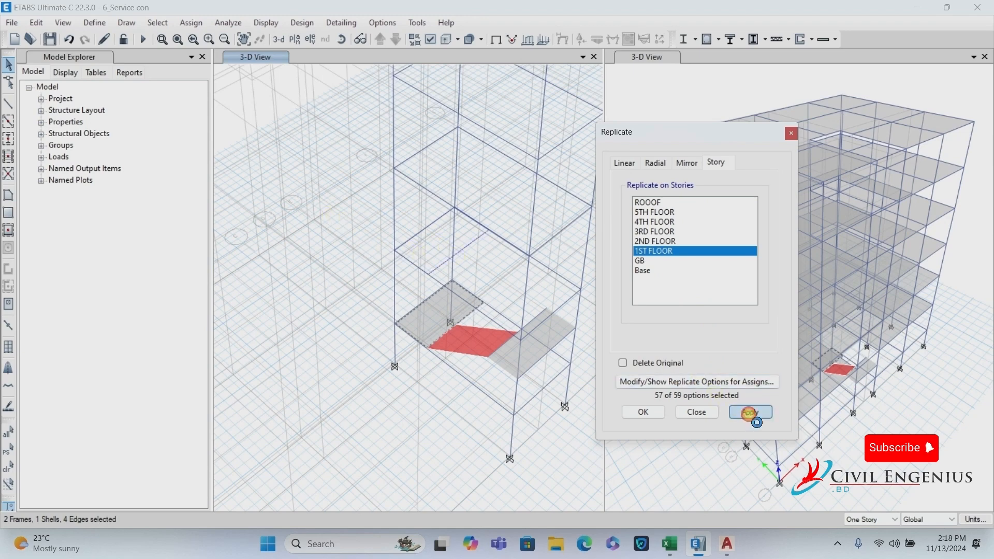
click(644, 413)
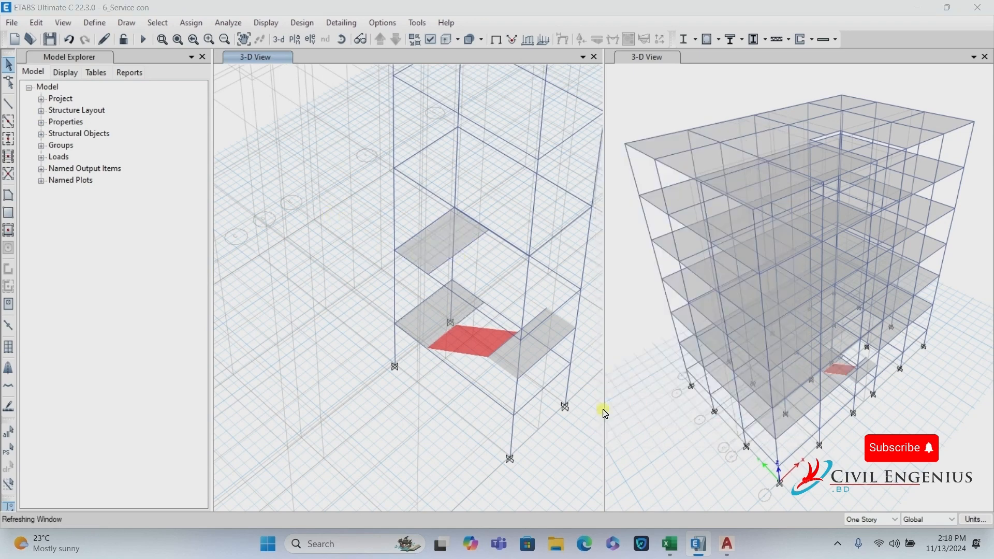
Draw a second Stair 6 flight from the lower landing up to the 1ST FLOOR landing.
click(10, 198)
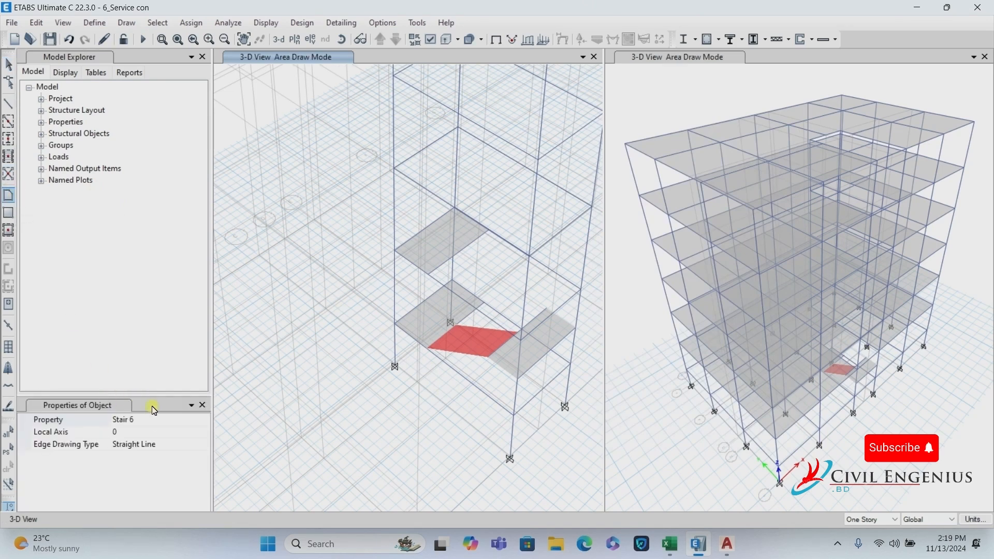
scroll(585, 300, up, 2)
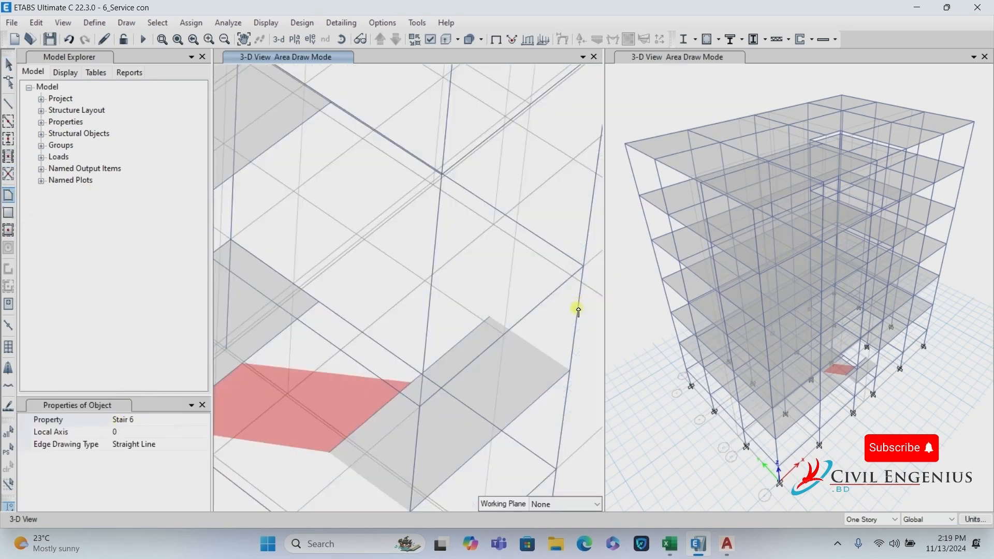
scroll(525, 331, down, 2)
scroll(523, 329, up, 3)
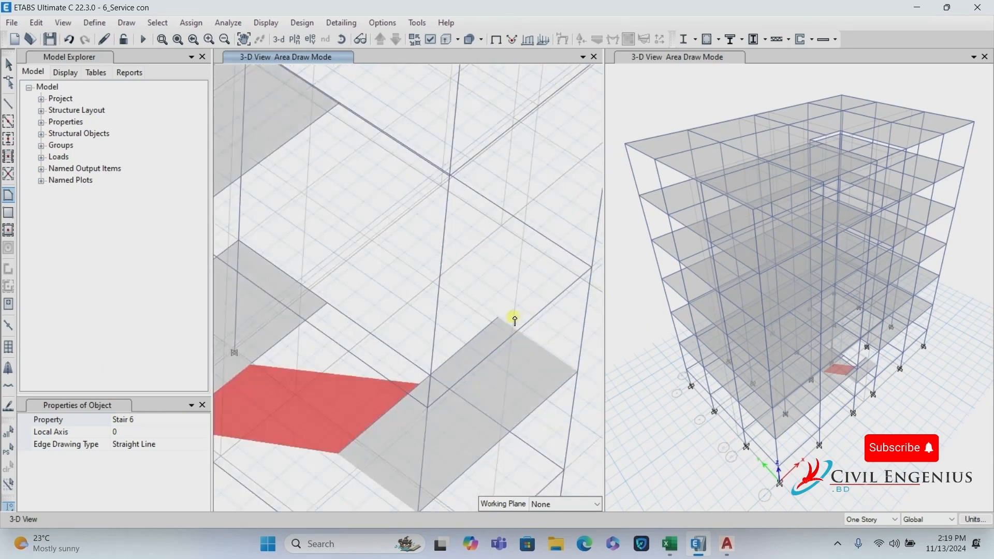
click(499, 317)
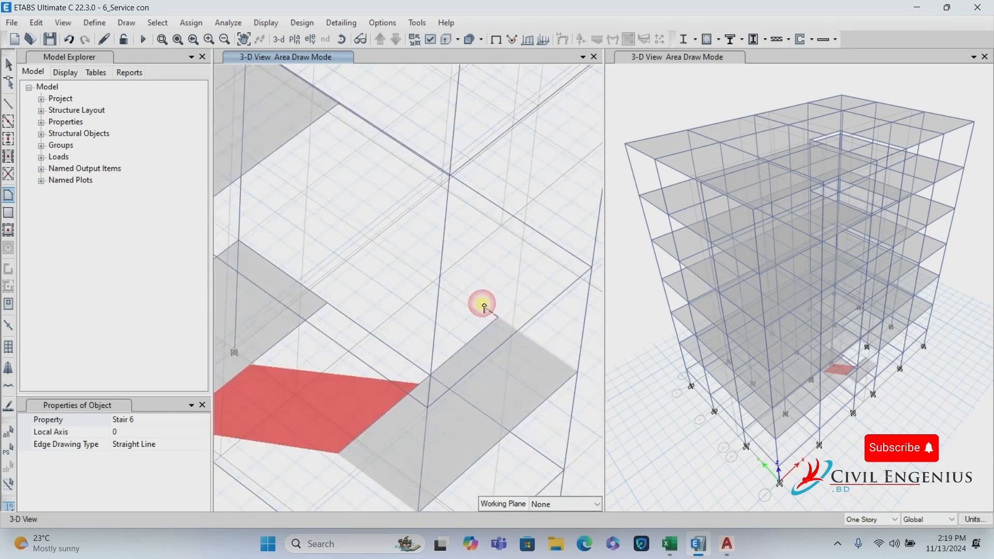
scroll(365, 203, down, 3)
scroll(347, 189, up, 5)
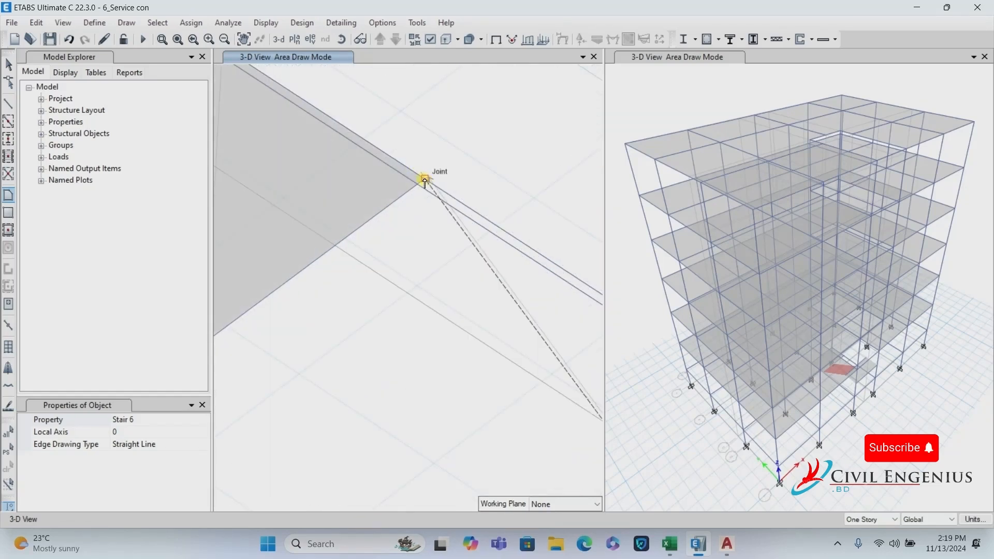
scroll(427, 179, down, 3)
scroll(442, 215, up, 4)
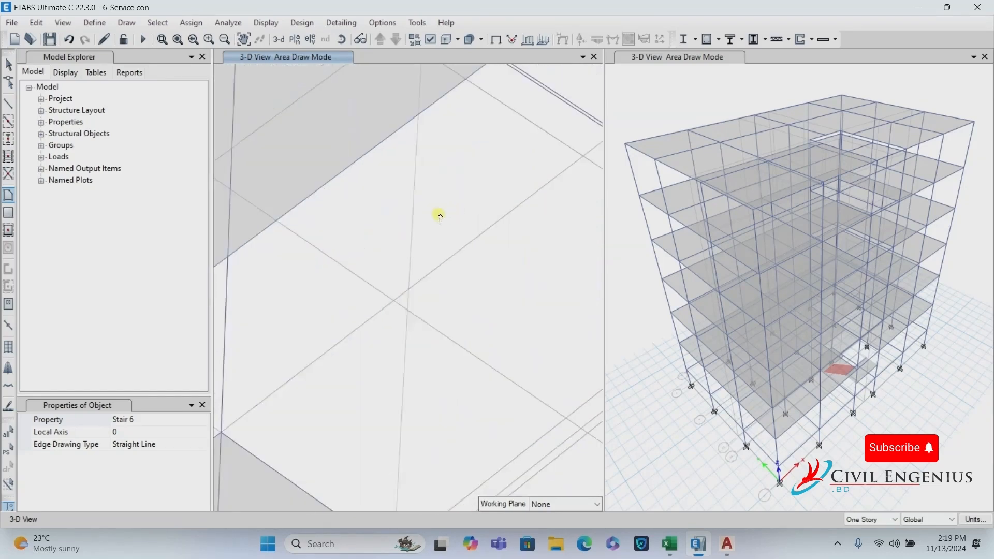
scroll(346, 170, down, 5)
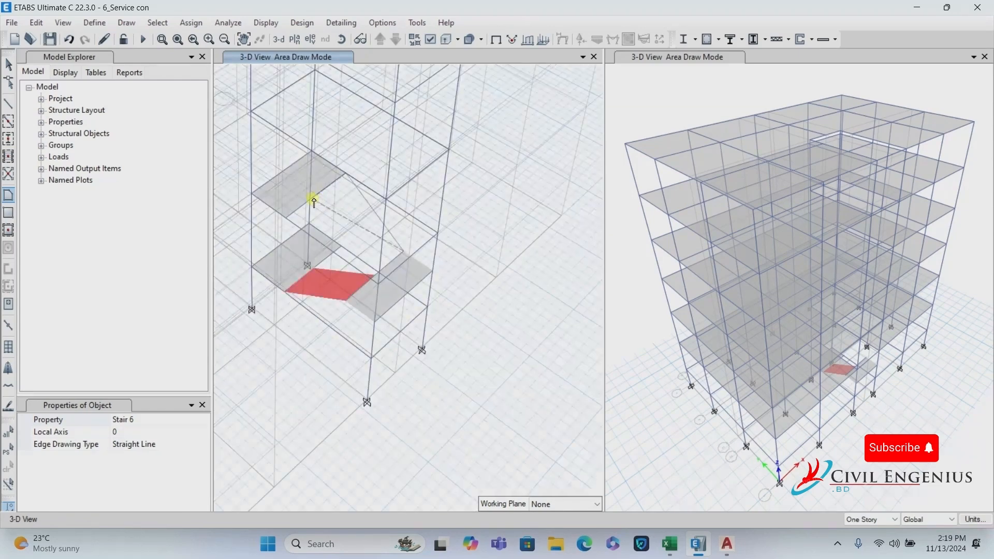
click(318, 200)
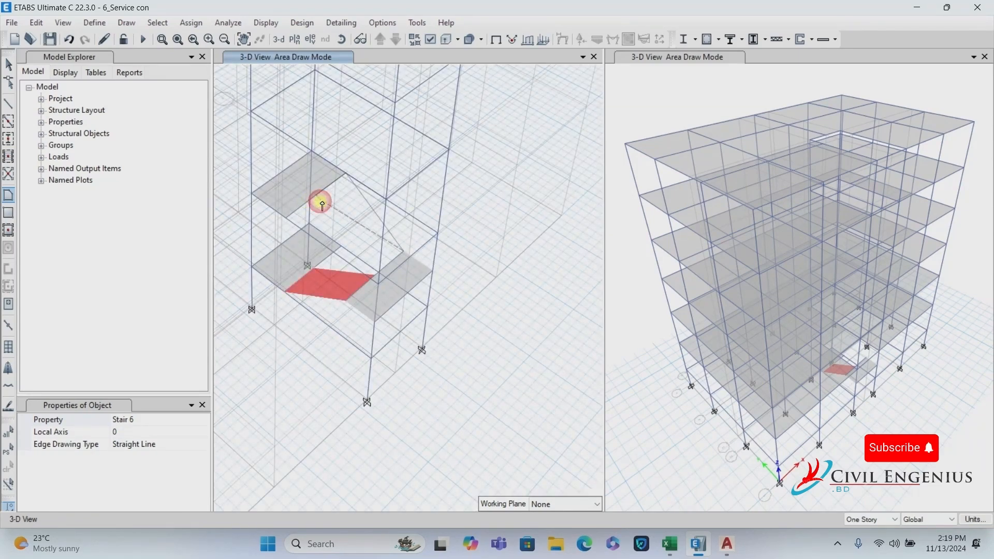
scroll(373, 269, up, 5)
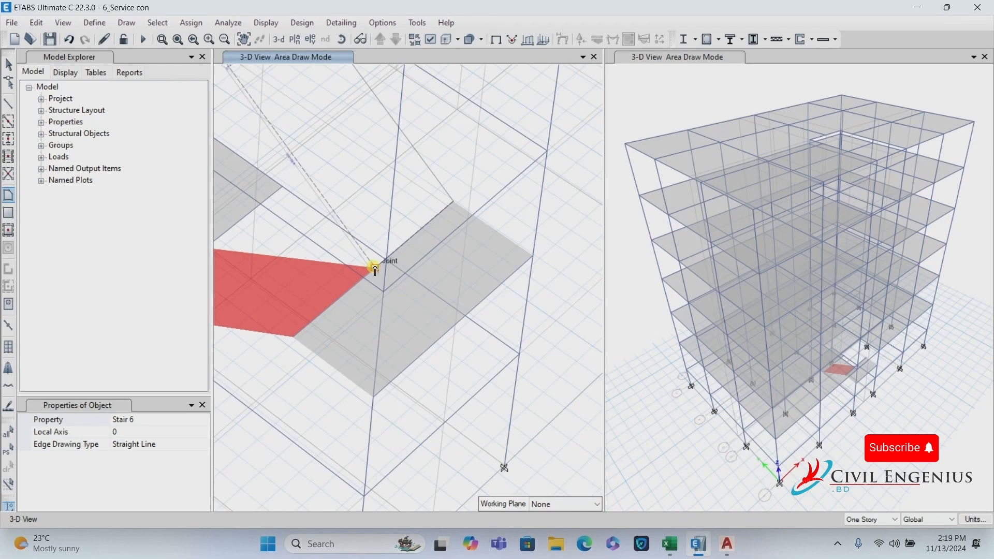
click(374, 268)
key(Return)
scroll(409, 228, down, 5)
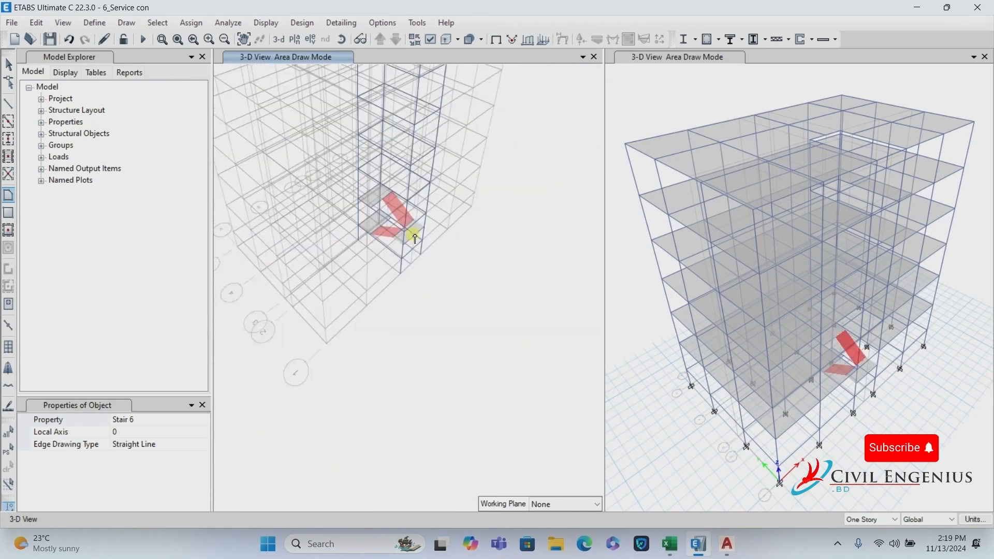
Select all Stair 6 slabs by slab section to check them, then clear the selection.
click(8, 64)
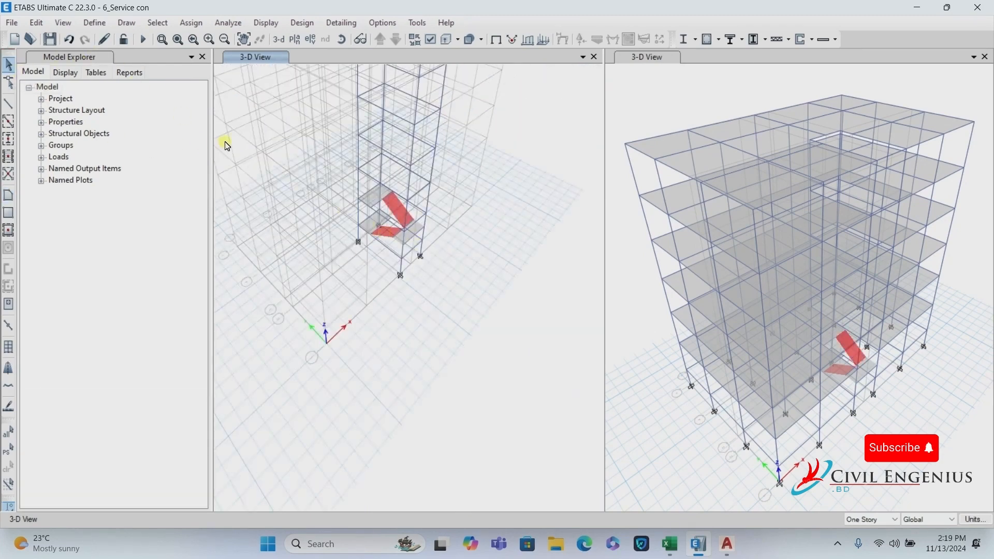
click(158, 23)
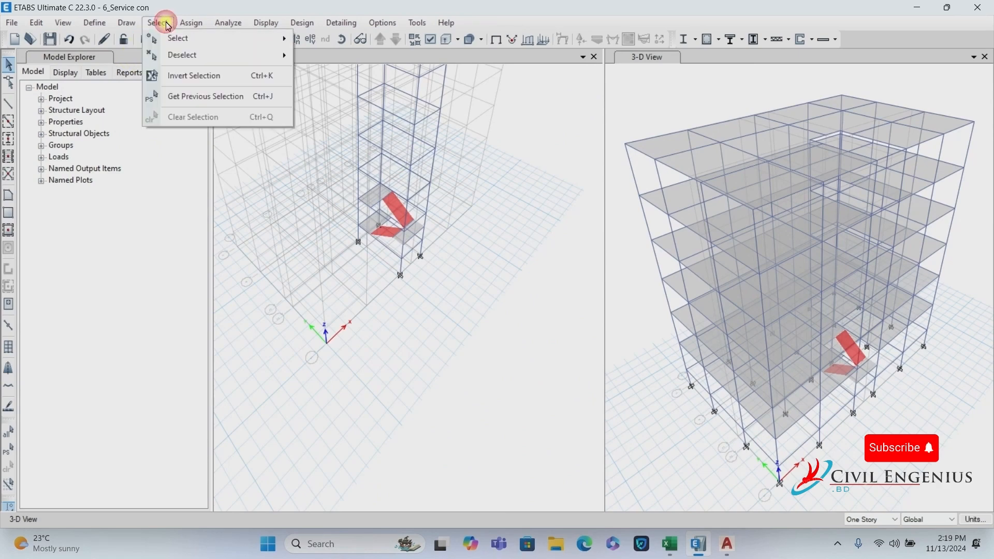
mouse_move(177, 37)
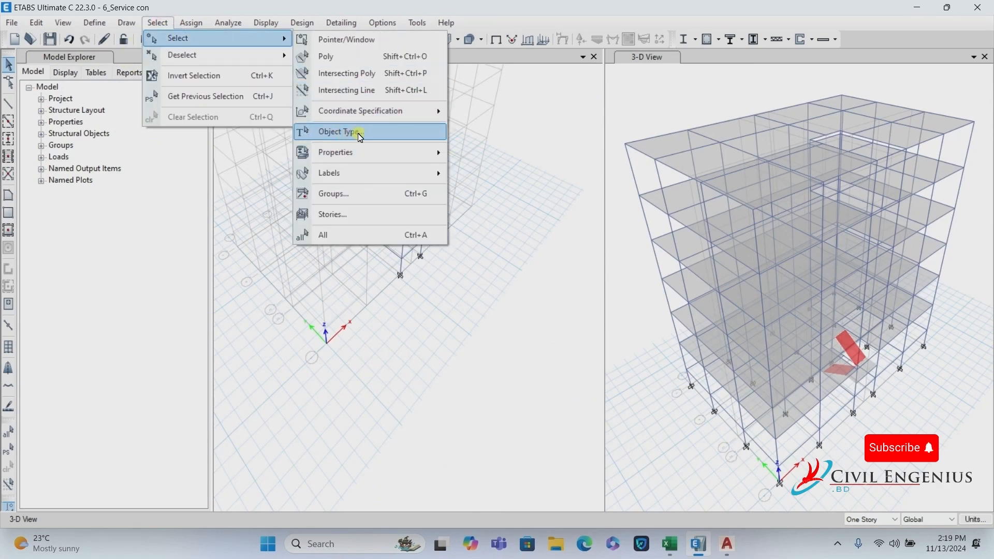
click(363, 153)
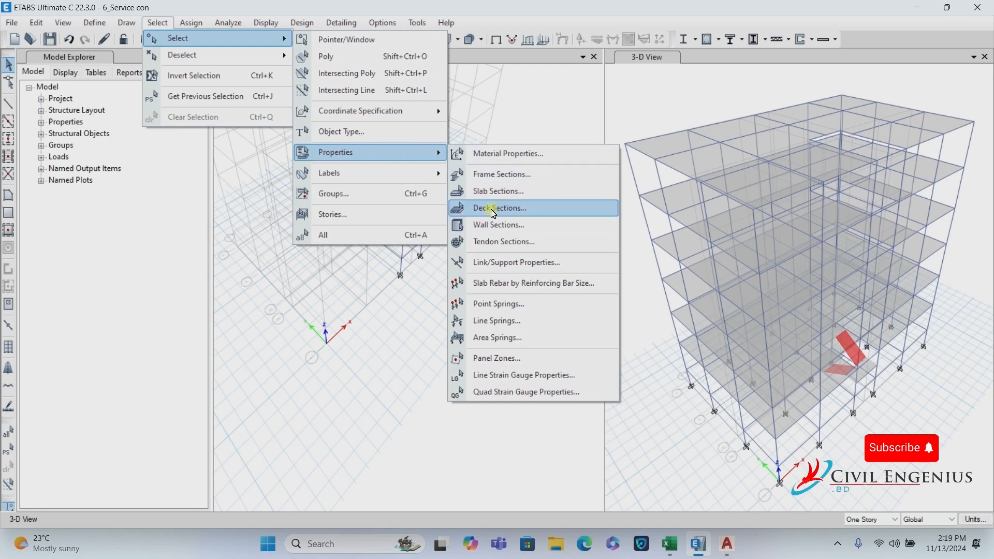
click(503, 191)
click(542, 175)
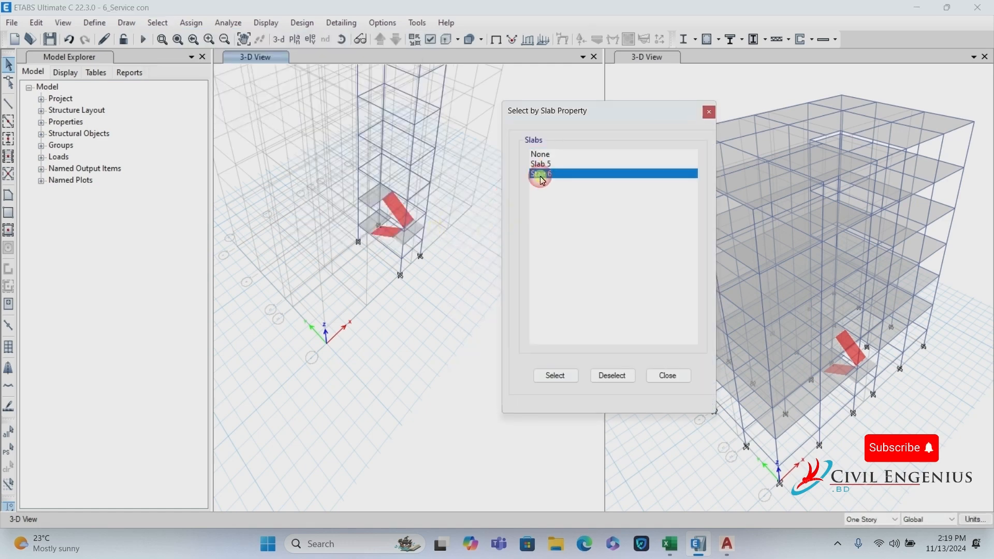
click(555, 374)
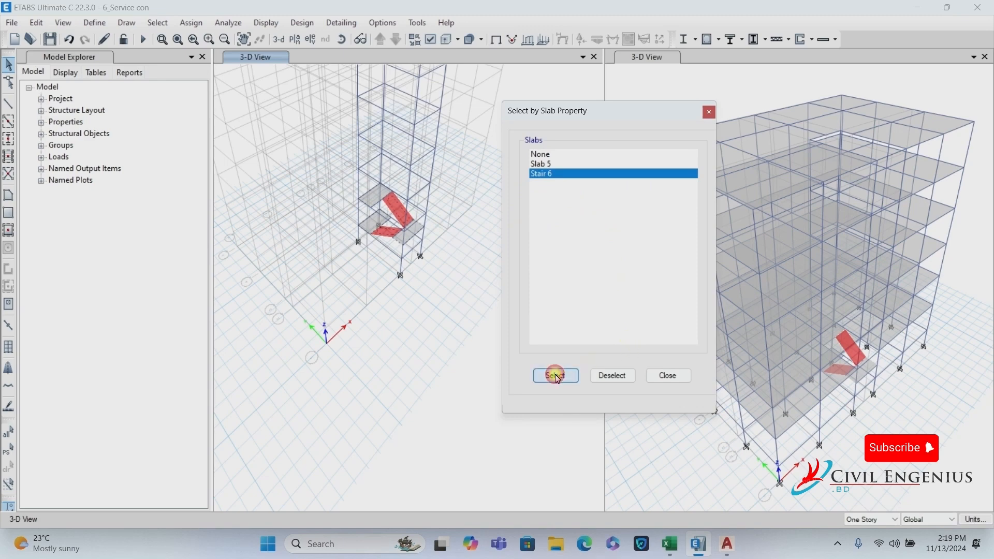
click(668, 382)
scroll(362, 148, up, 4)
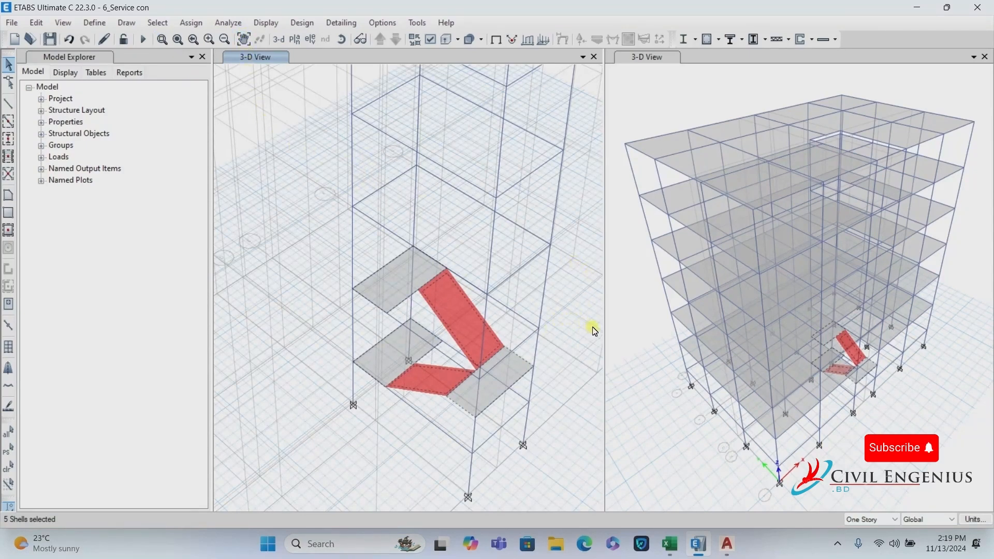
key(ctrl+q)
Select the beams crossing the stair flights and landings and delete them.
click(459, 386)
scroll(484, 373, up, 4)
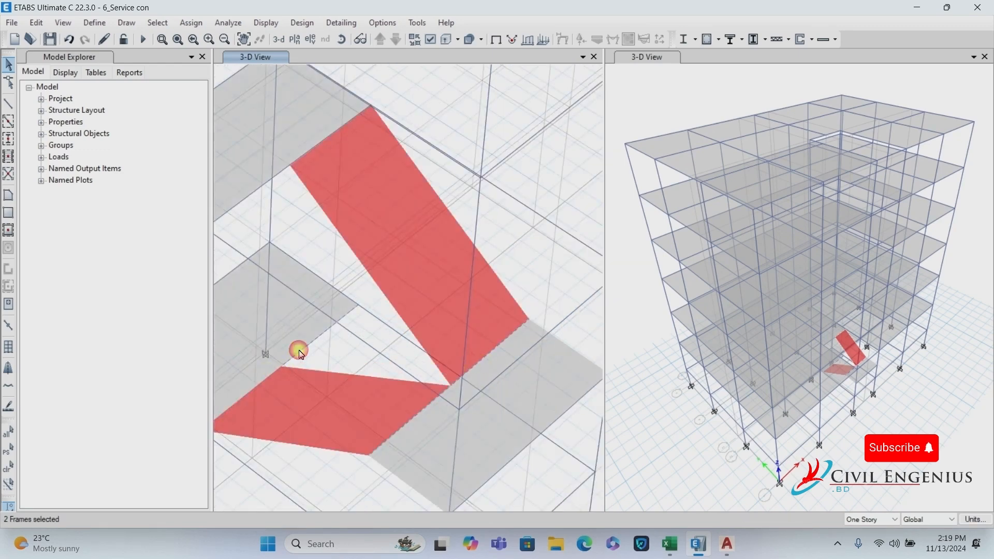
click(348, 357)
scroll(315, 355, down, 4)
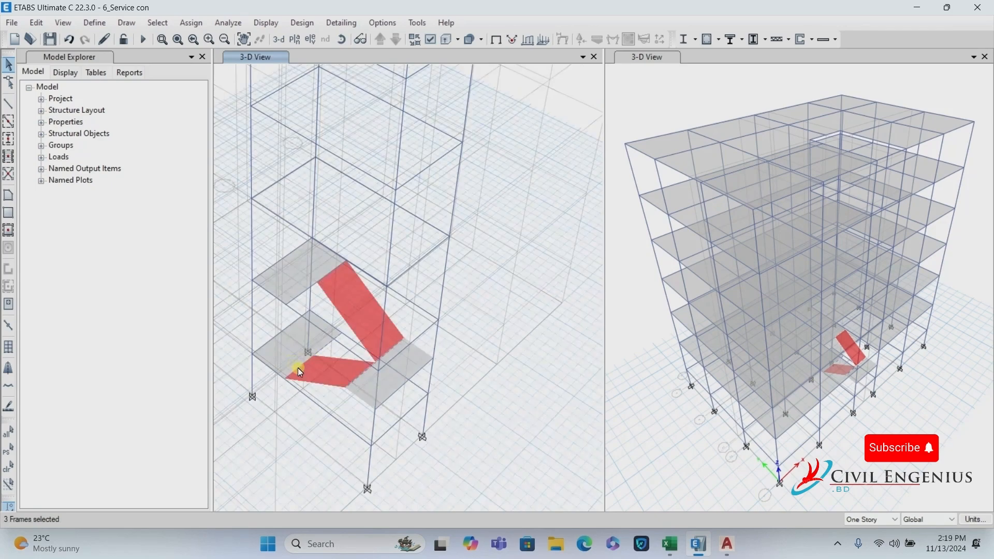
scroll(296, 370, up, 4)
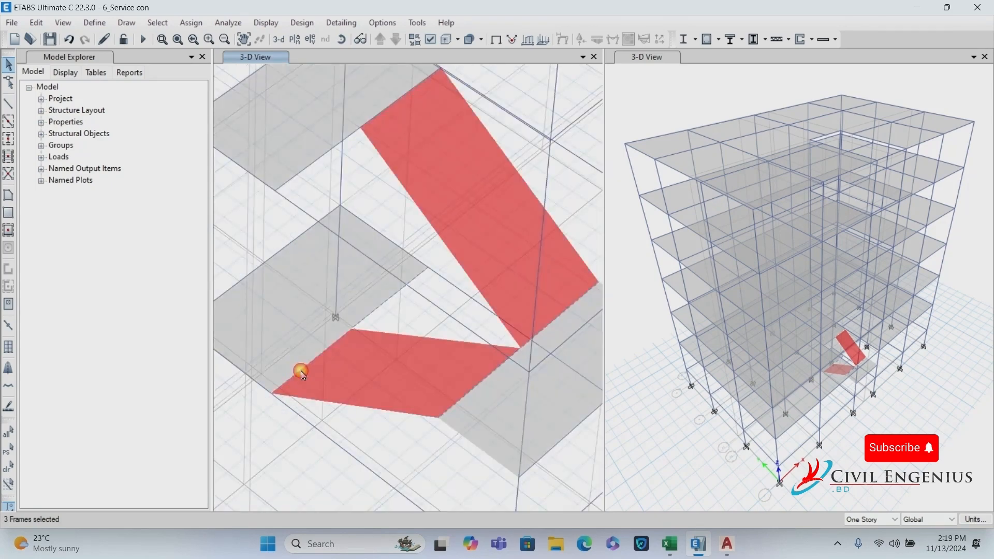
click(302, 372)
scroll(314, 165, down, 4)
scroll(328, 172, up, 4)
click(355, 164)
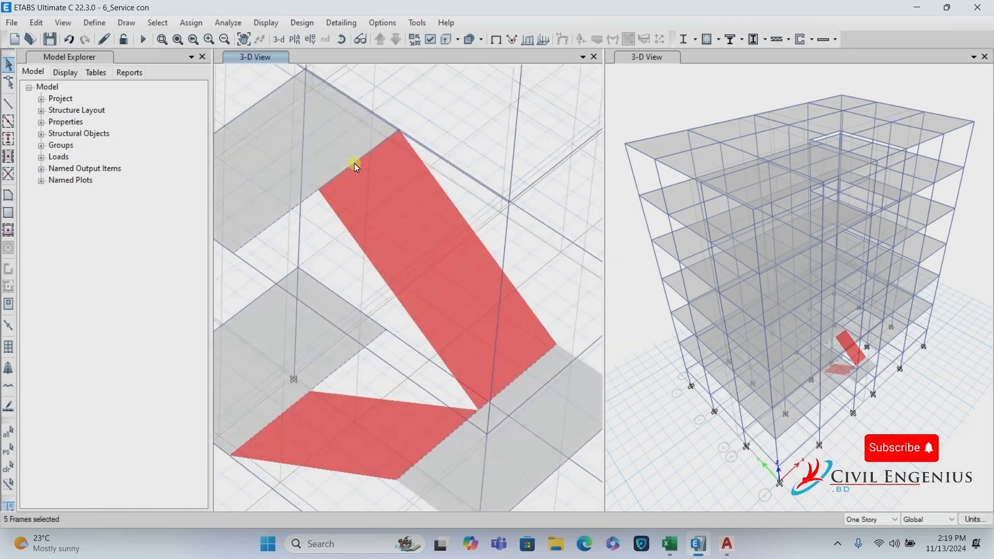
scroll(353, 172, down, 3)
click(380, 284)
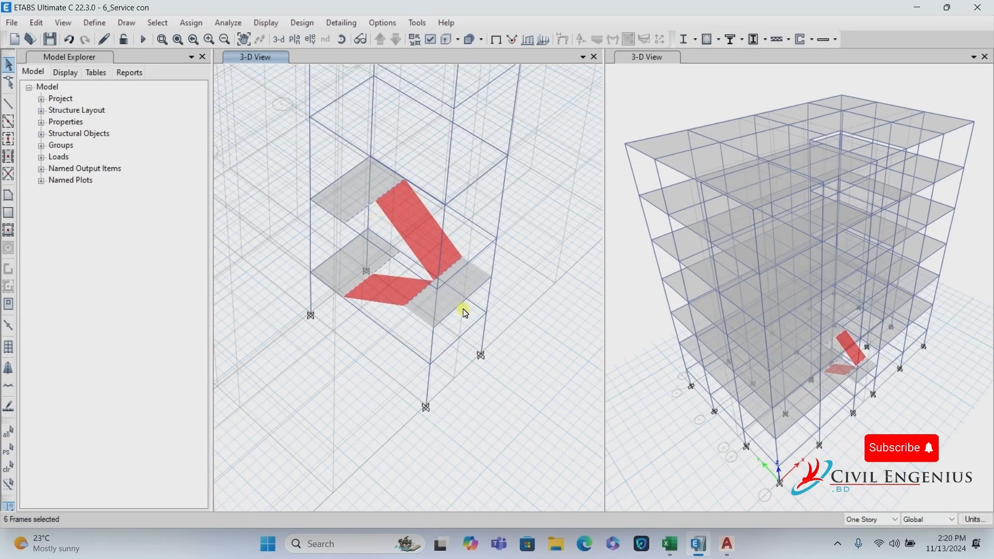
click(36, 23)
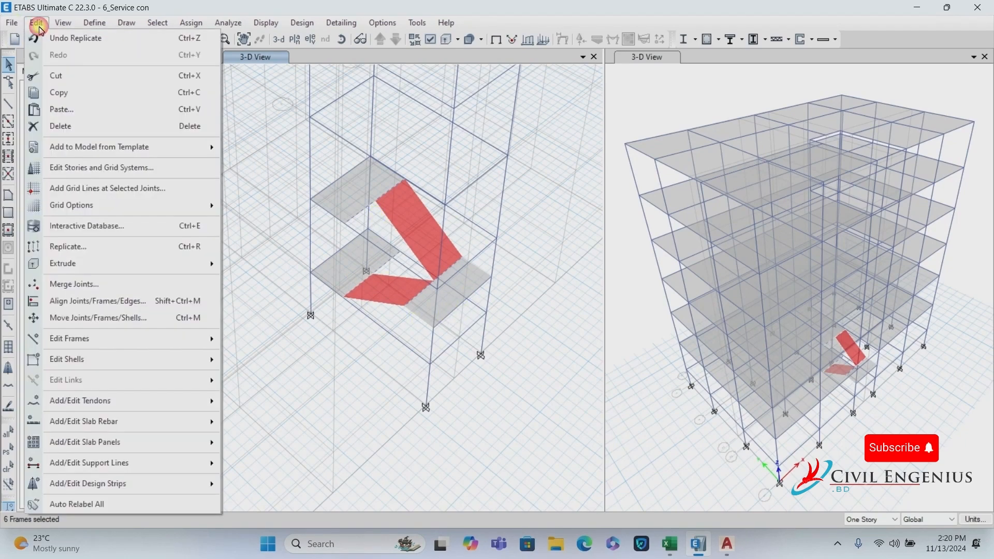
click(113, 134)
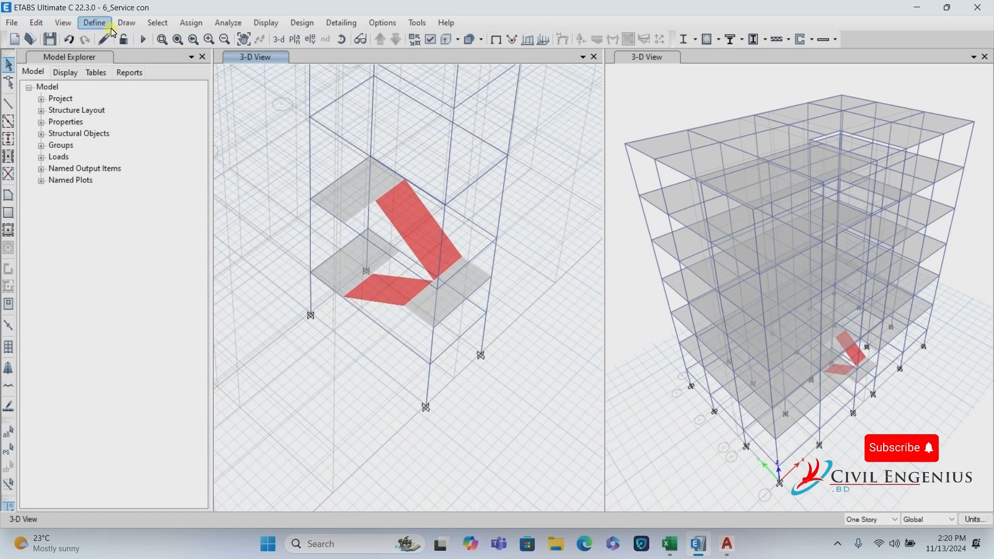
Select all slabs using the Stair 6 slab section.
click(157, 23)
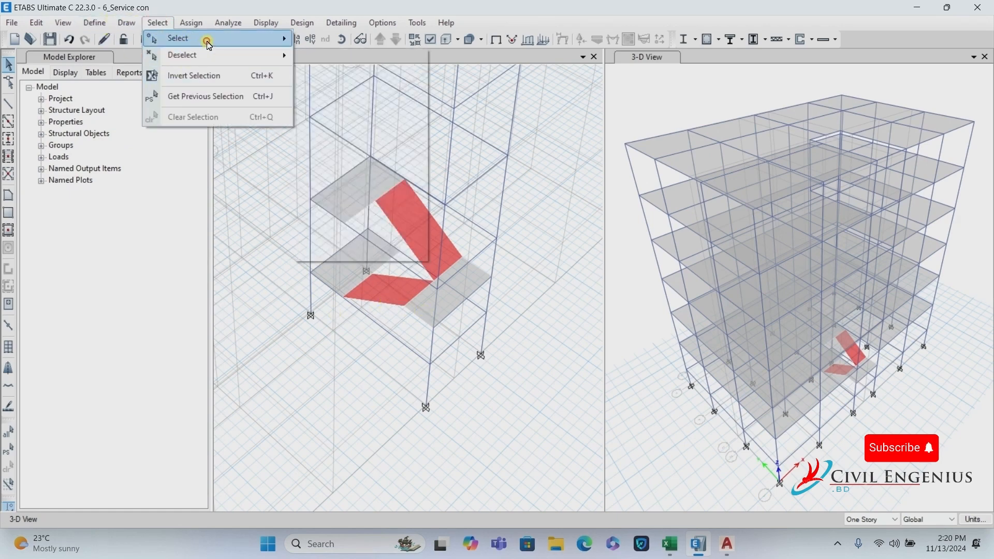
mouse_move(204, 38)
mouse_move(381, 153)
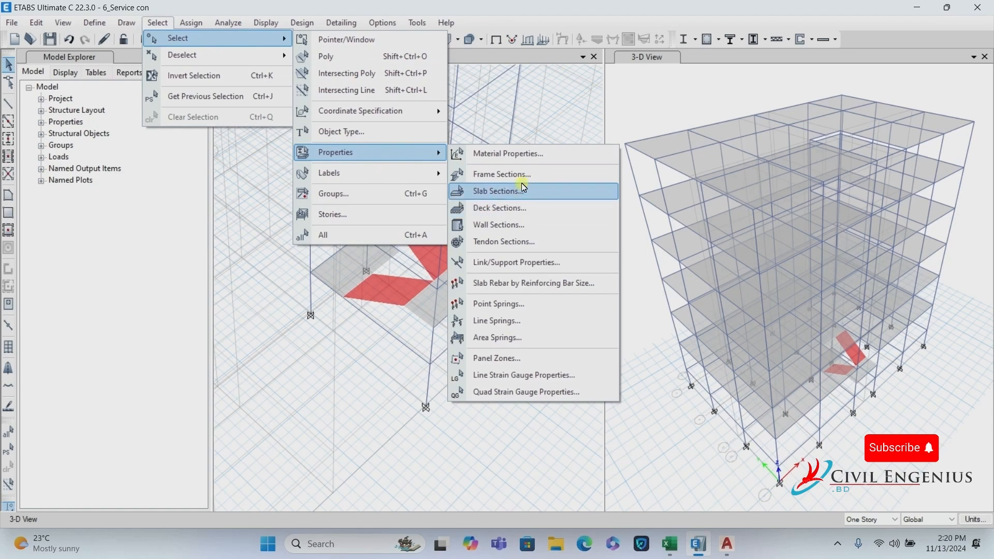
click(522, 198)
click(535, 174)
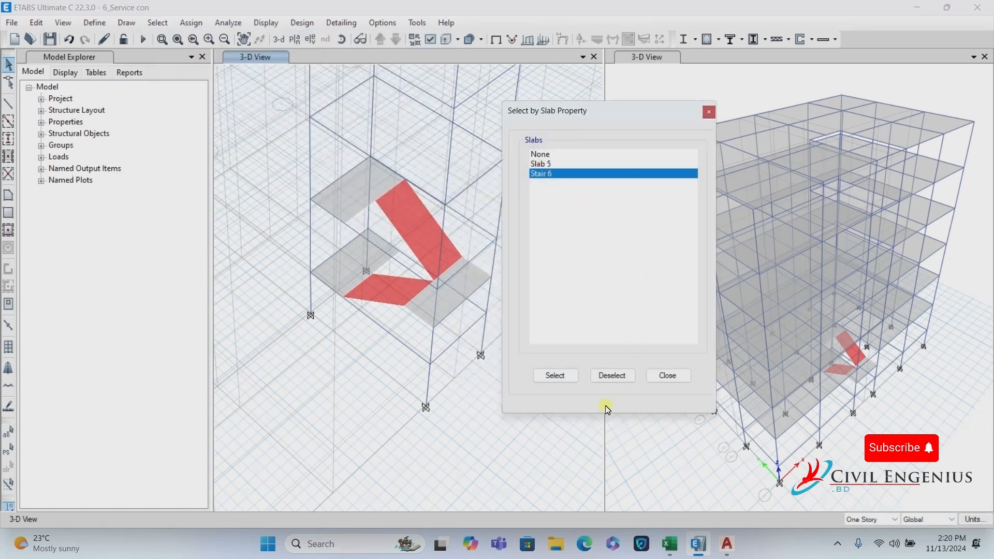
click(545, 376)
click(668, 375)
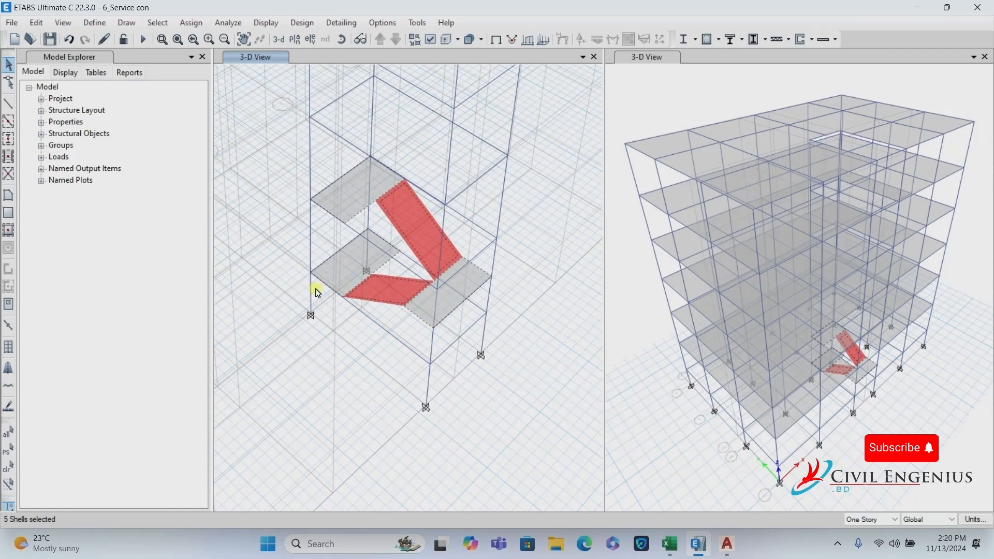
scroll(438, 356, down, 3)
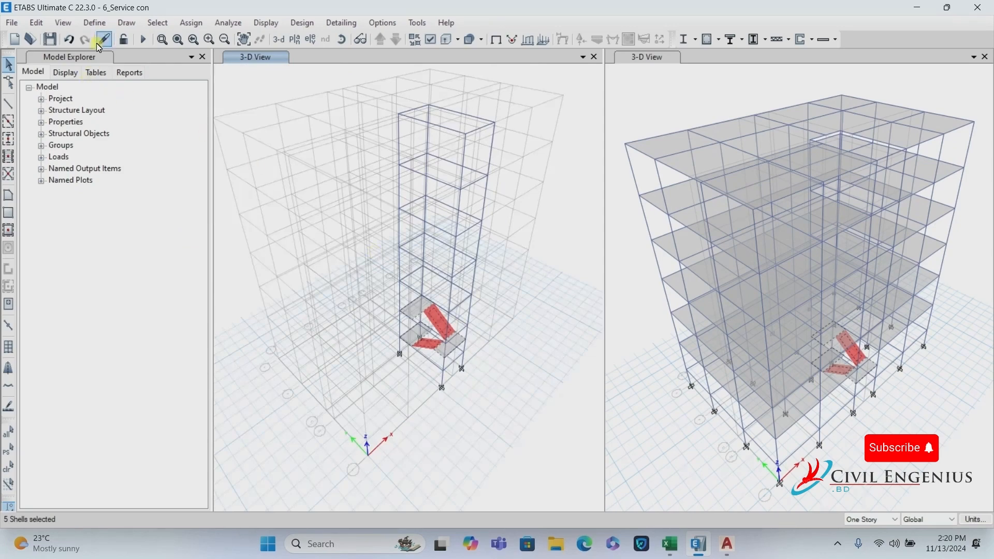
Replicate the selected stair slabs onto stories ROOOF down to 2ND FLOOR.
click(48, 28)
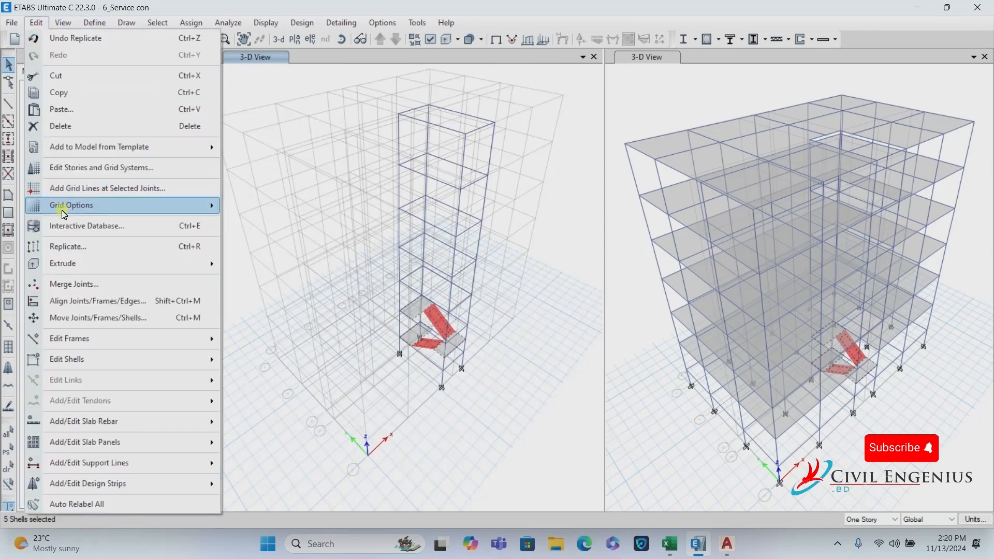
click(74, 248)
click(715, 164)
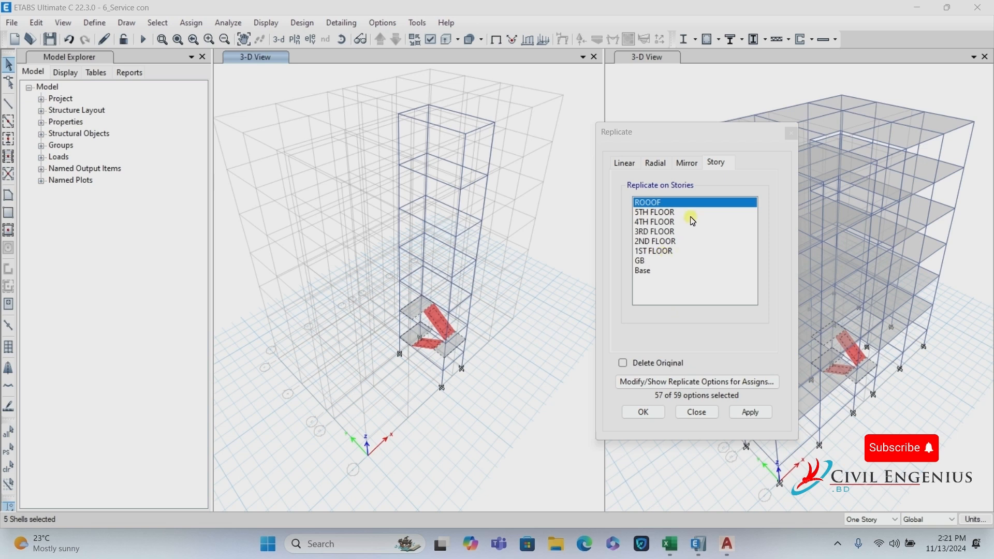
drag(681, 202, 684, 239)
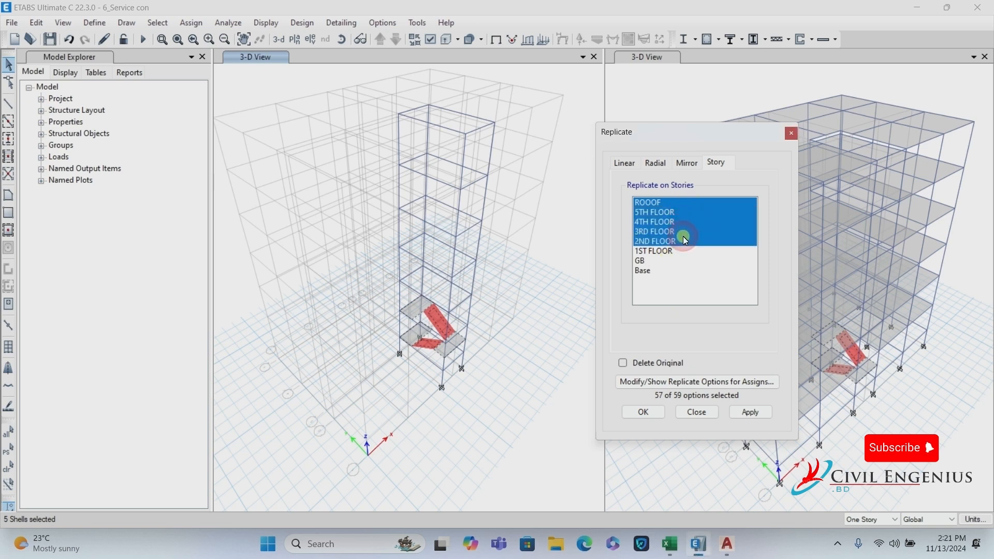
click(756, 414)
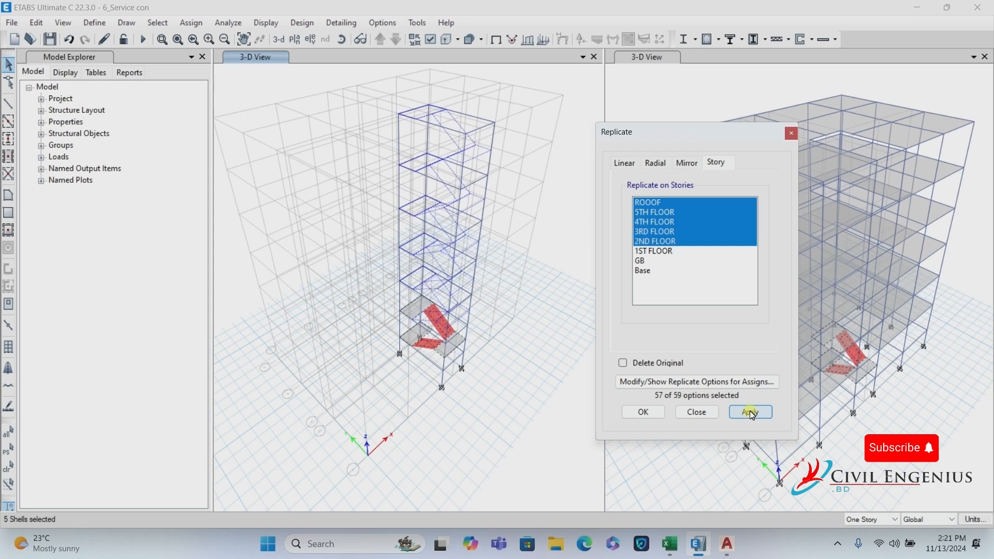
click(752, 414)
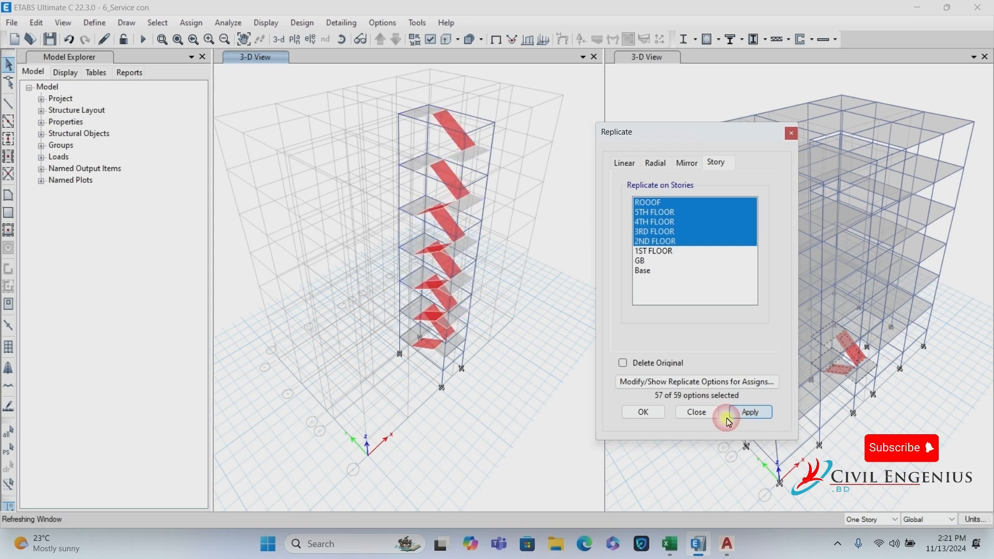
click(643, 412)
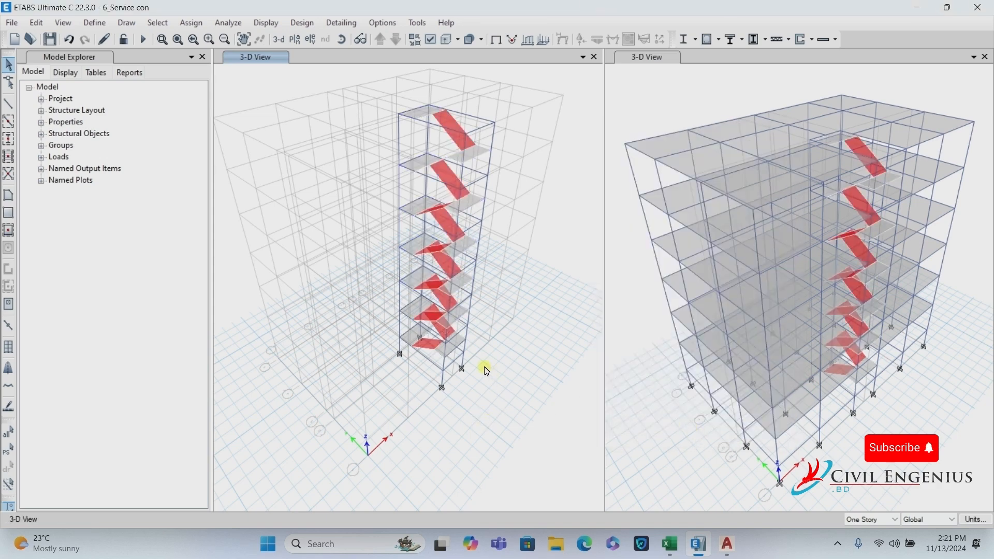
click(50, 42)
right_click(262, 93)
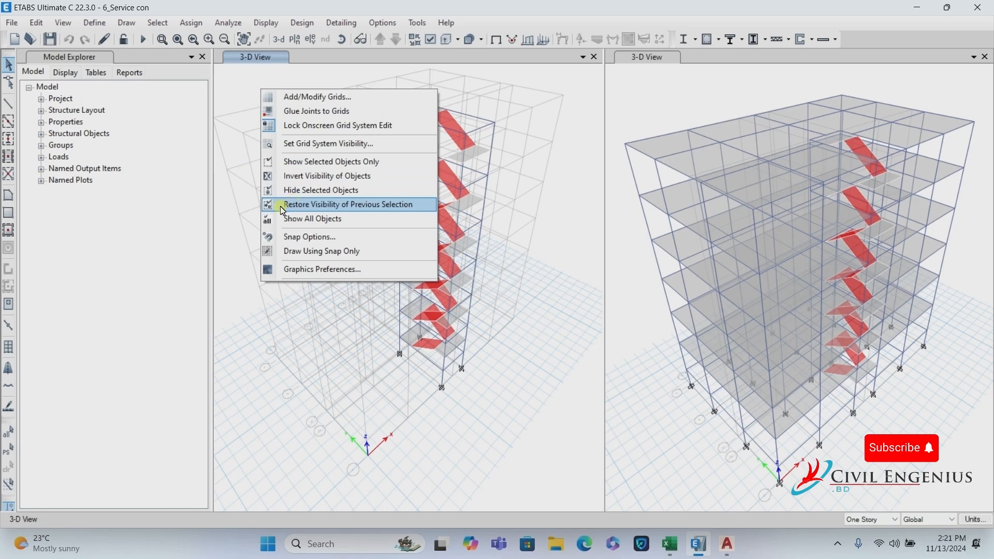
click(298, 220)
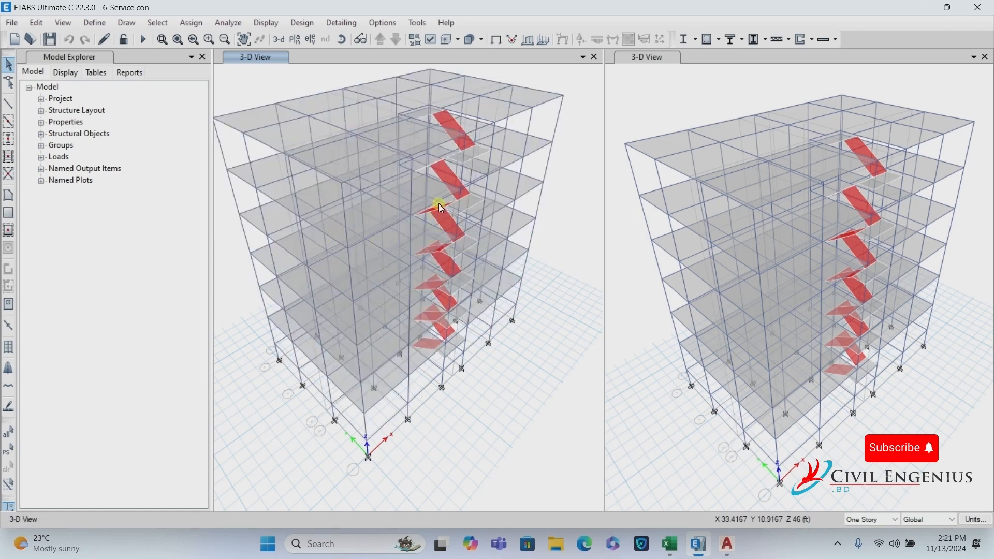
scroll(433, 333, up, 3)
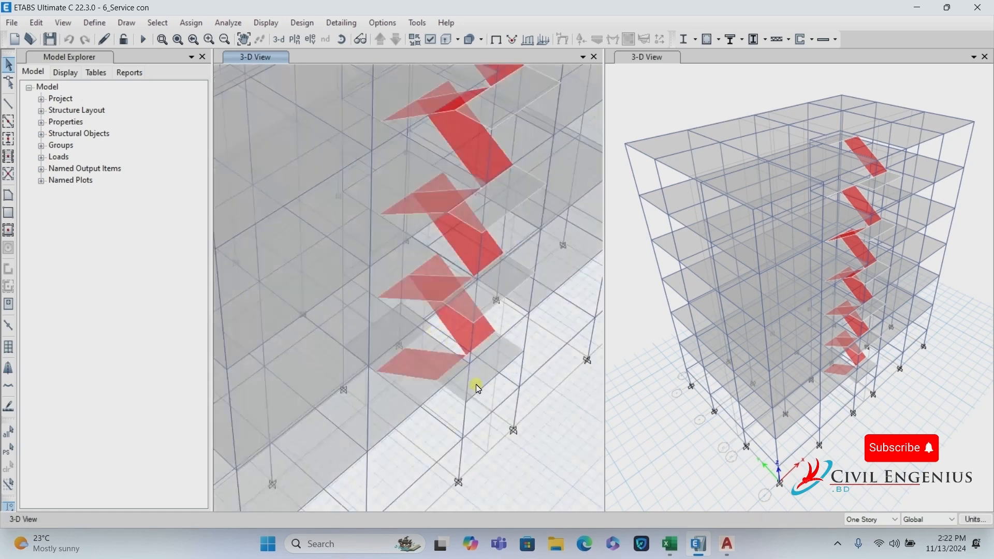
scroll(437, 397, up, 2)
scroll(406, 370, down, 2)
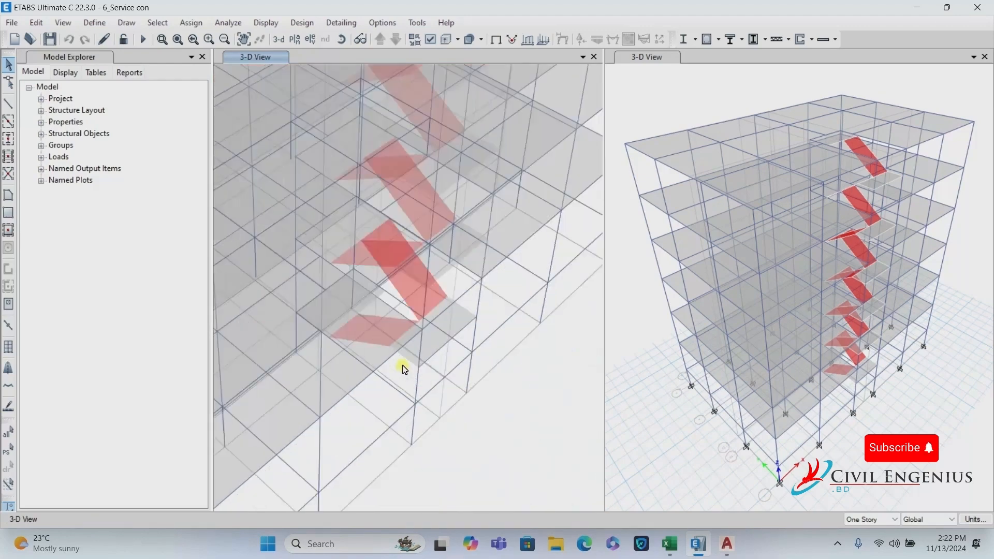
scroll(409, 381, up, 2)
click(392, 377)
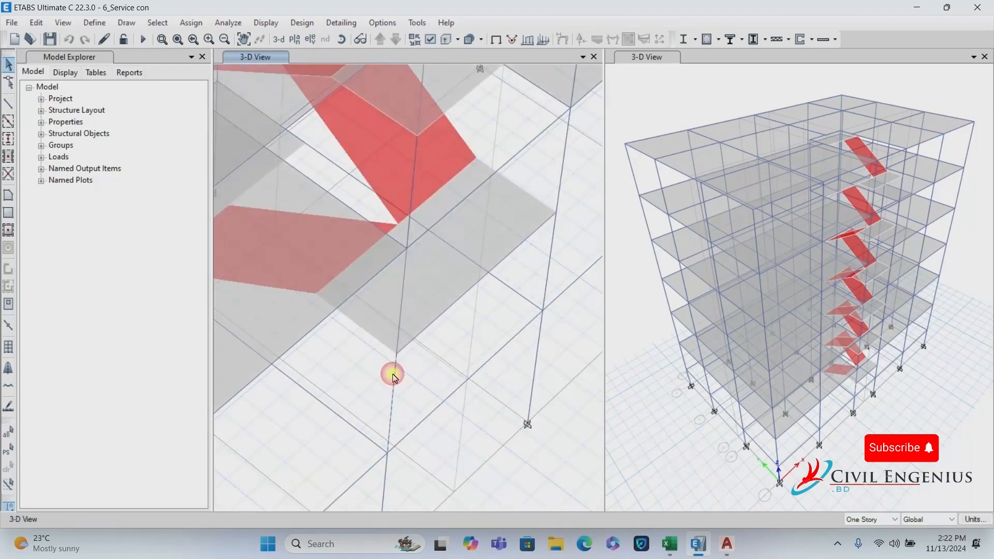
click(481, 274)
click(555, 244)
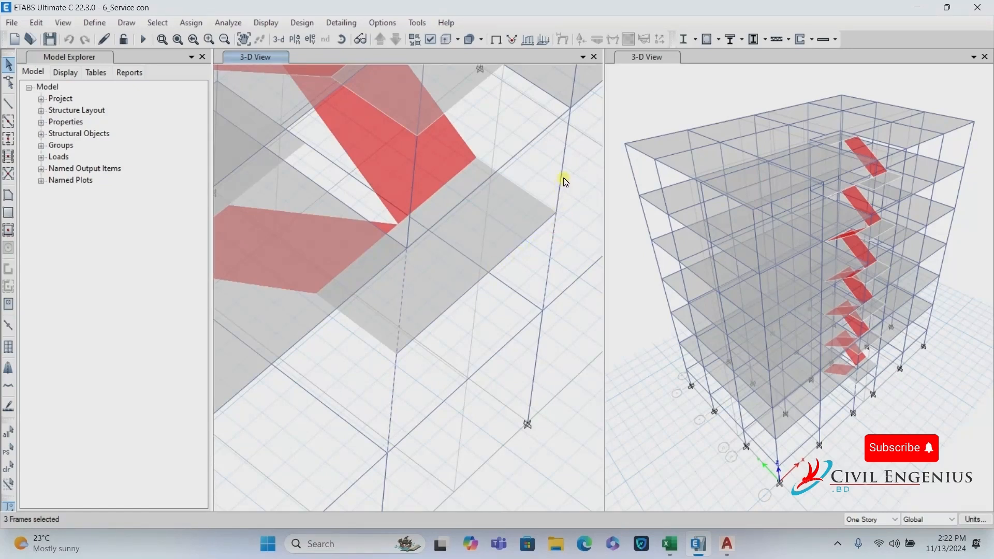
click(564, 179)
click(37, 23)
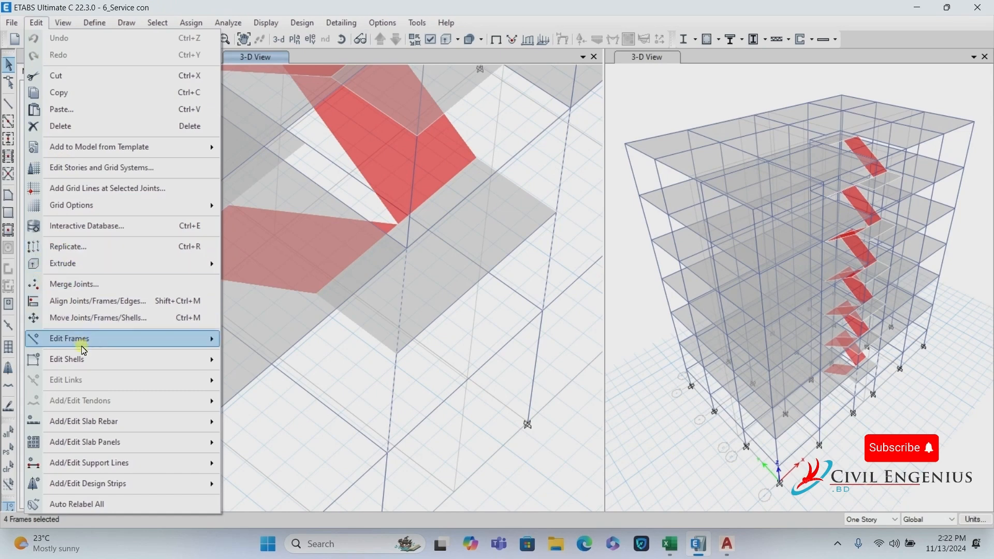
mouse_move(82, 342)
click(286, 358)
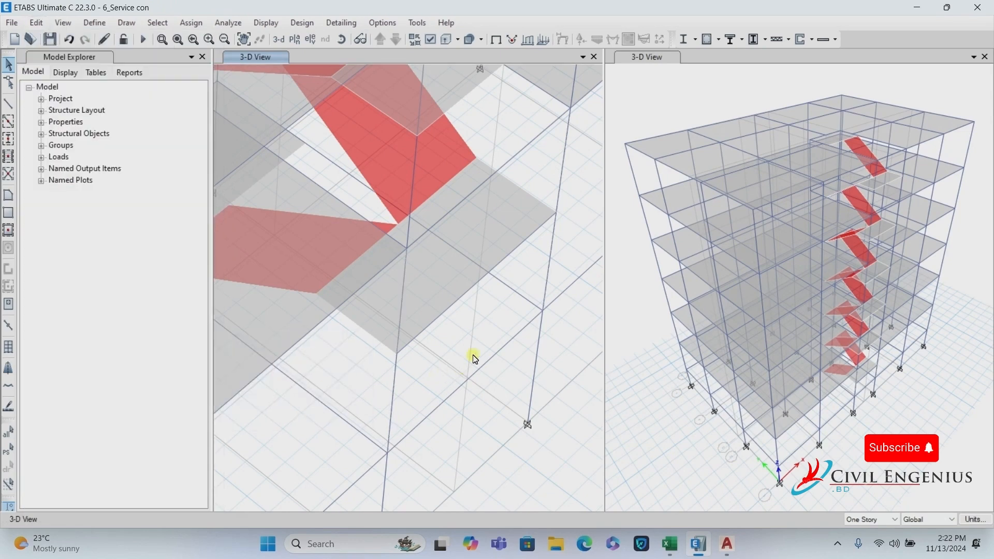
click(547, 267)
scroll(553, 211, down, 2)
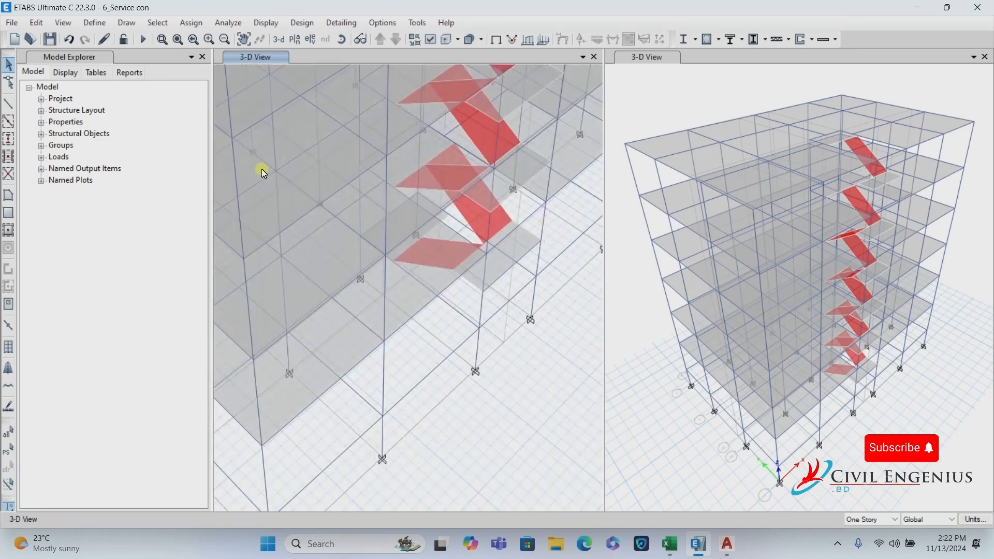
scroll(469, 306, down, 5)
scroll(462, 298, up, 3)
scroll(461, 295, up, 6)
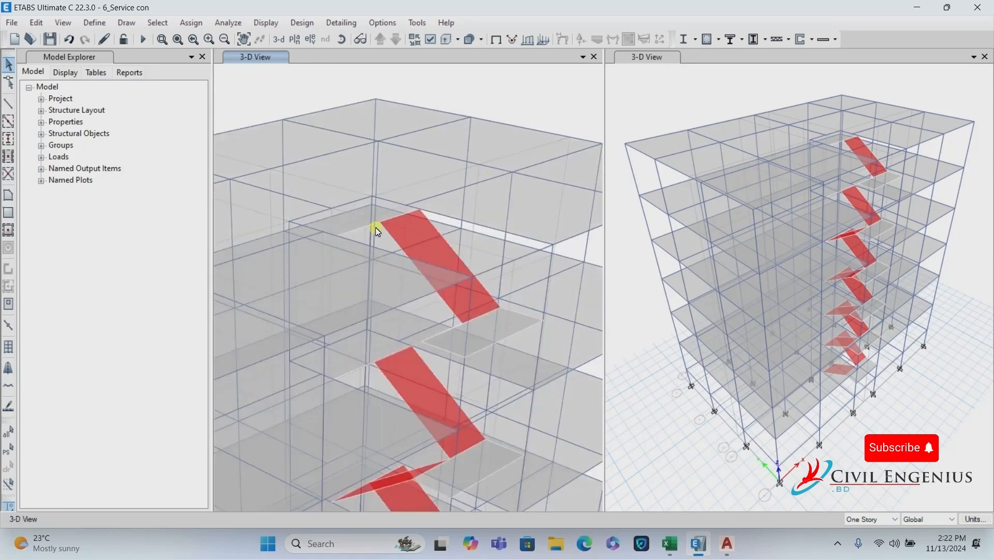
scroll(377, 229, down, 4)
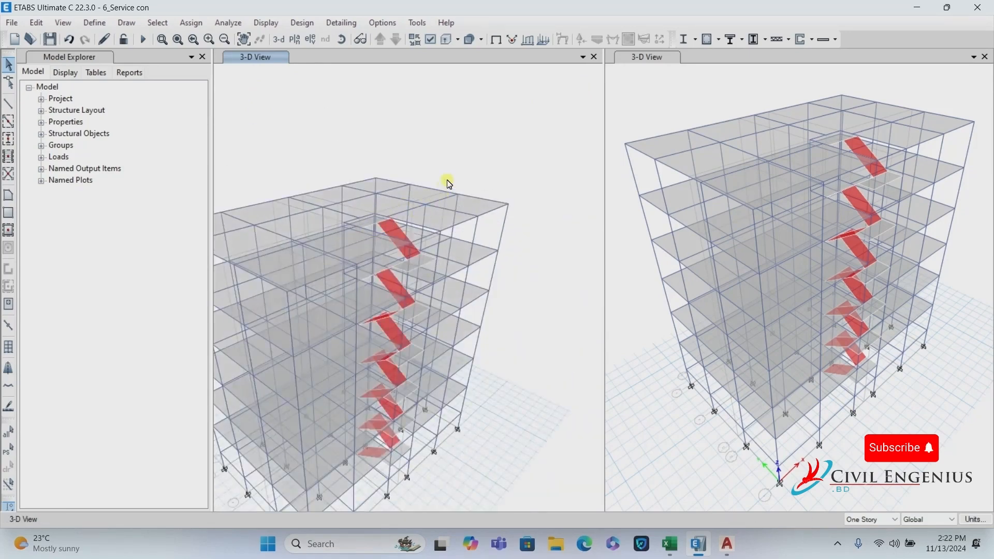
Add an 8 ft Story1 above ROOOF in Story Data, keeping existing story heights.
right_click(431, 139)
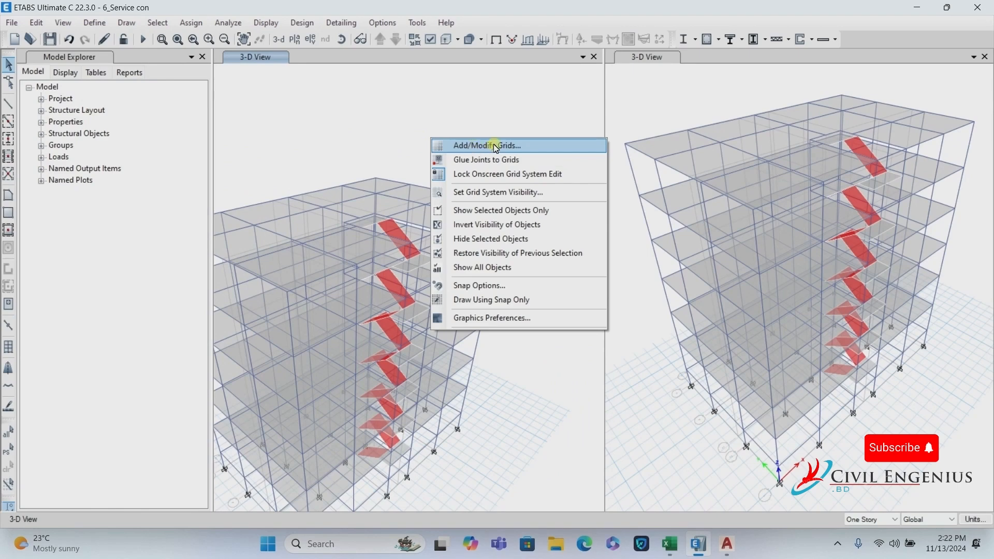
click(518, 147)
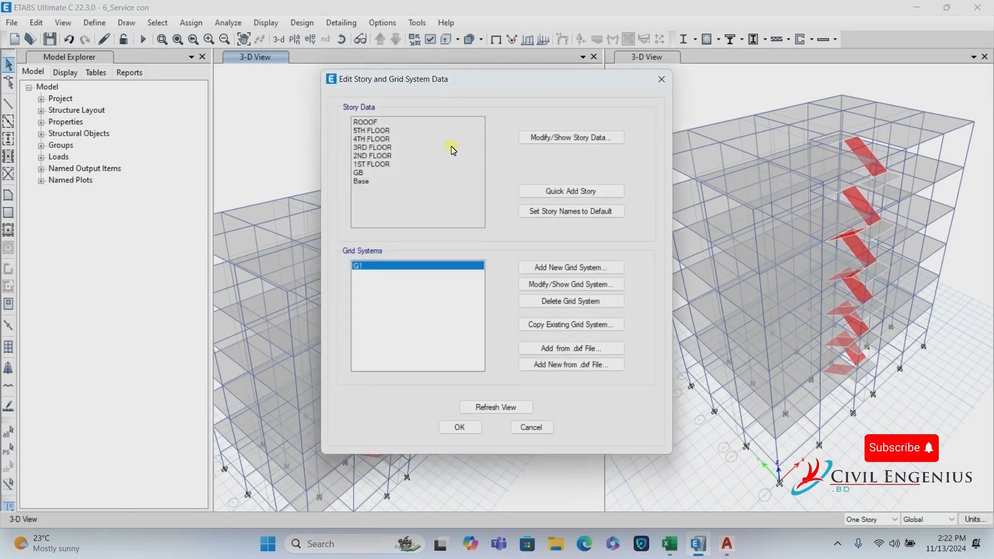
click(583, 140)
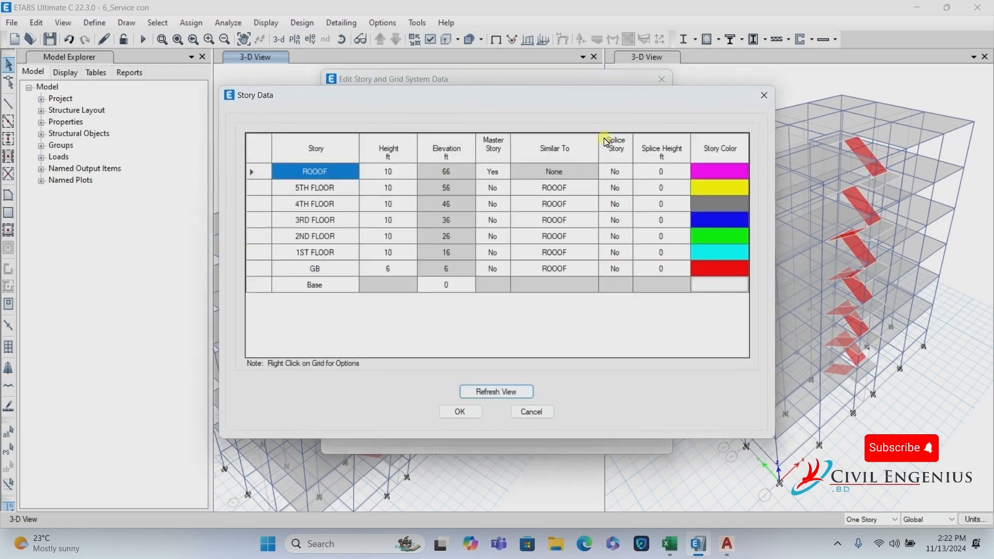
right_click(341, 173)
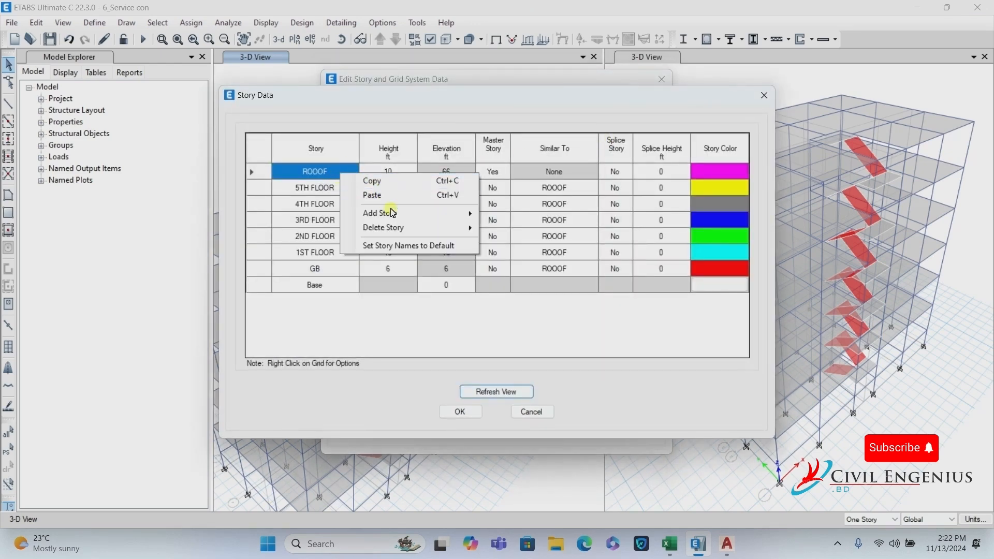
mouse_move(469, 216)
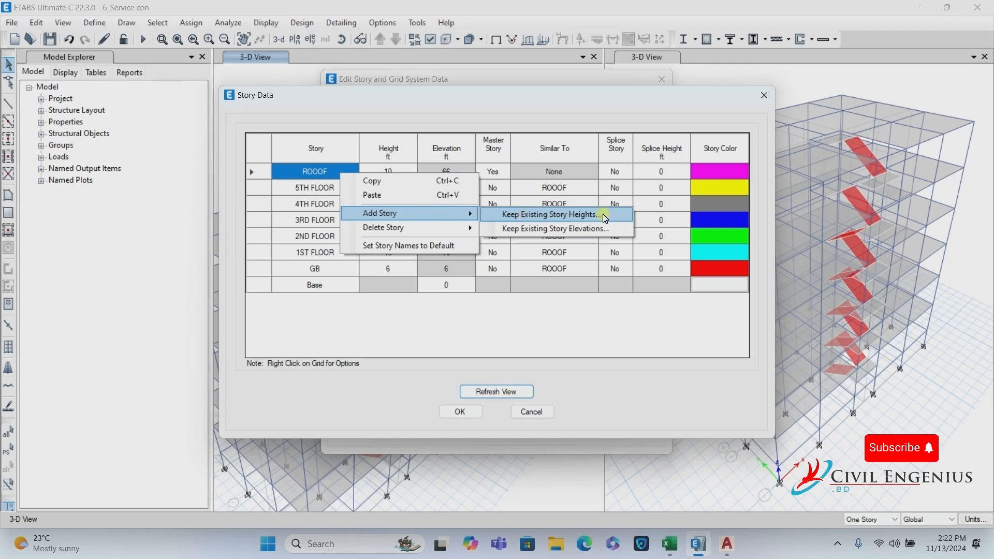
click(571, 218)
double_click(548, 200)
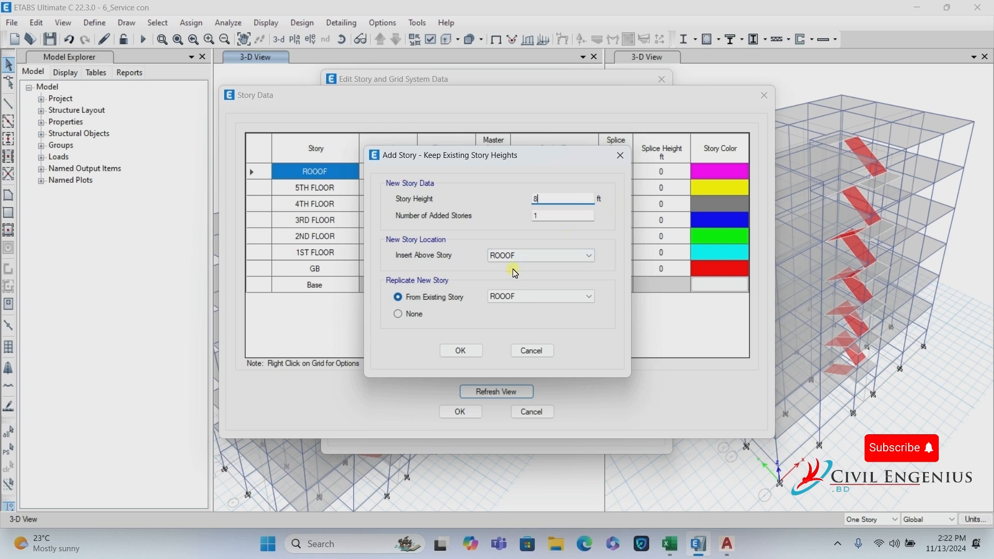
click(460, 350)
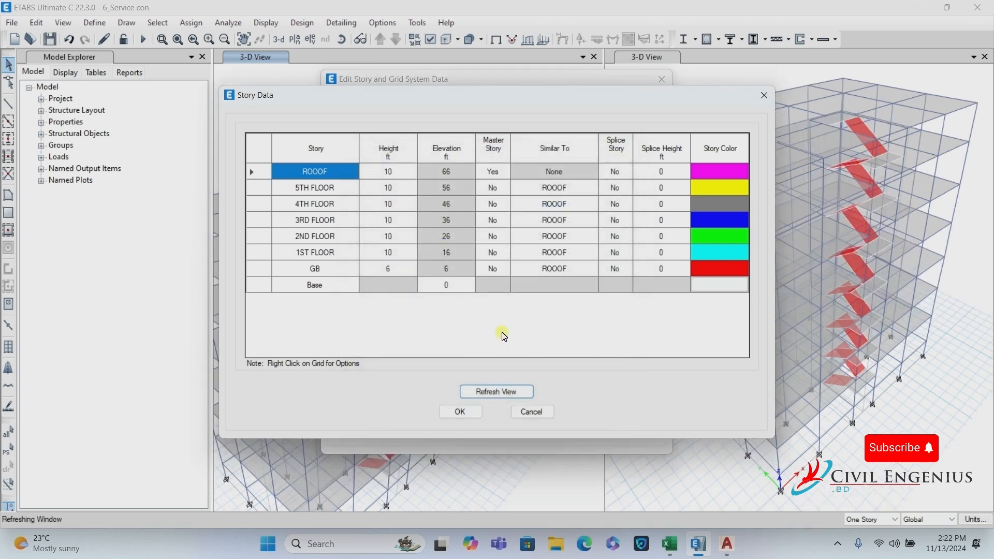
click(490, 392)
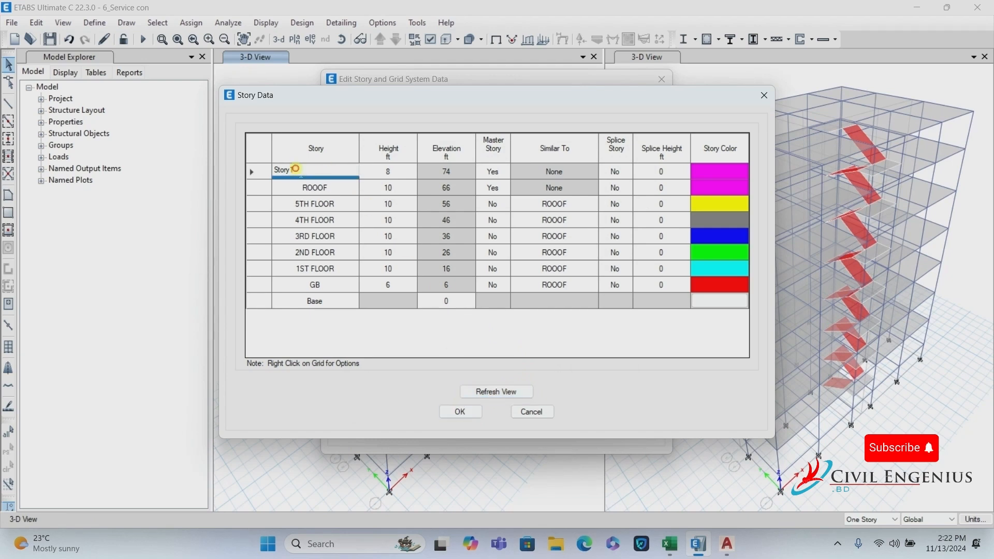
Rename Story1 to WTBS and add a 4 ft story above it.
double_click(326, 170)
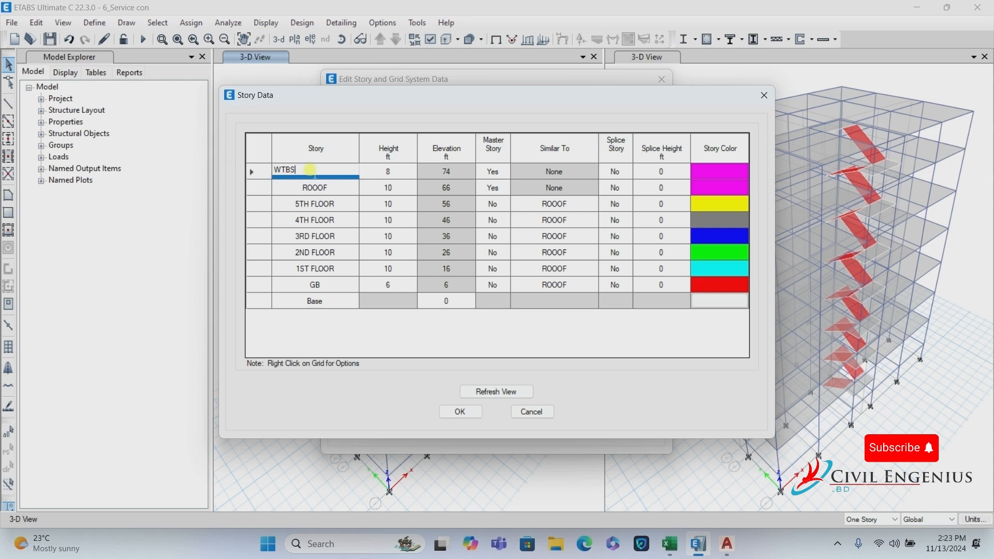
click(492, 392)
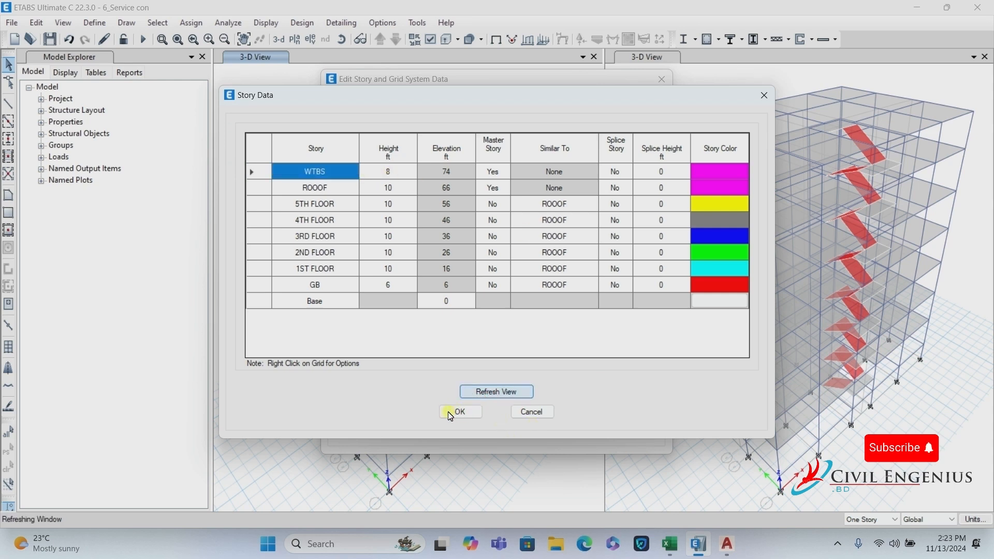
right_click(316, 176)
mouse_move(367, 218)
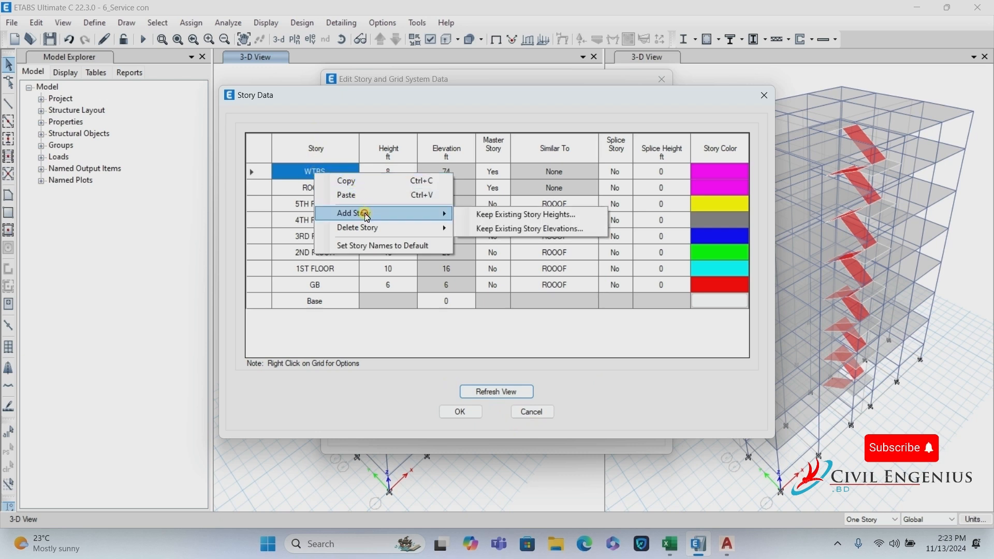
click(493, 216)
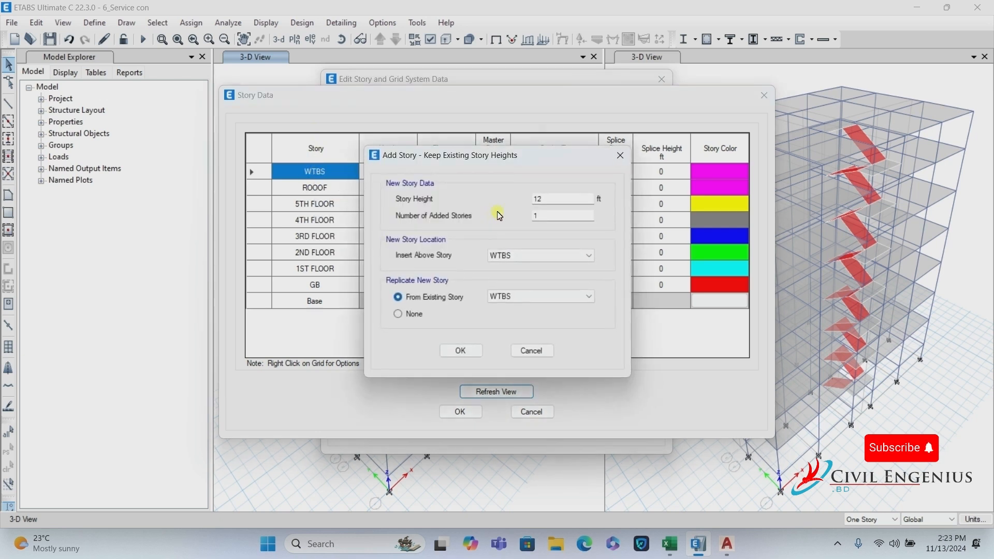
double_click(536, 199)
click(555, 214)
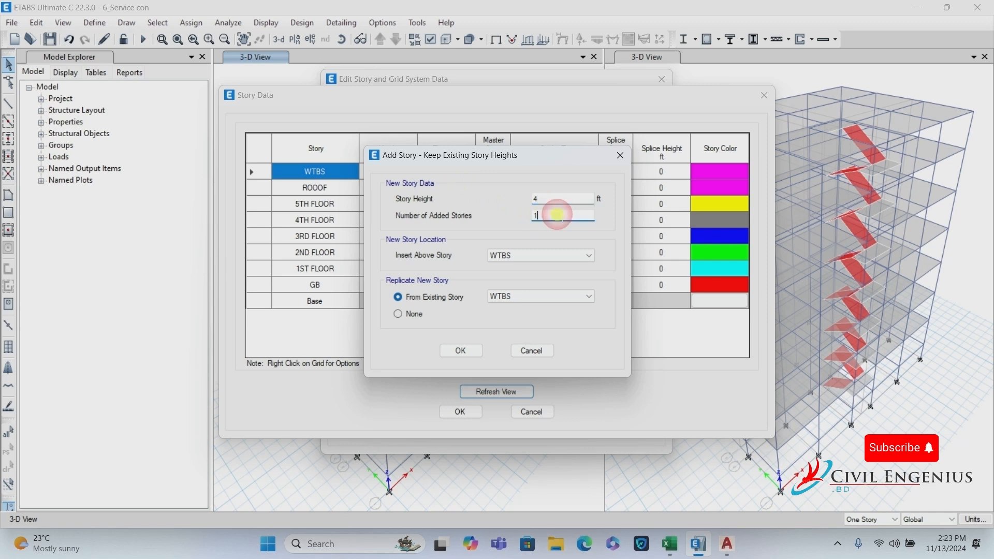
click(555, 199)
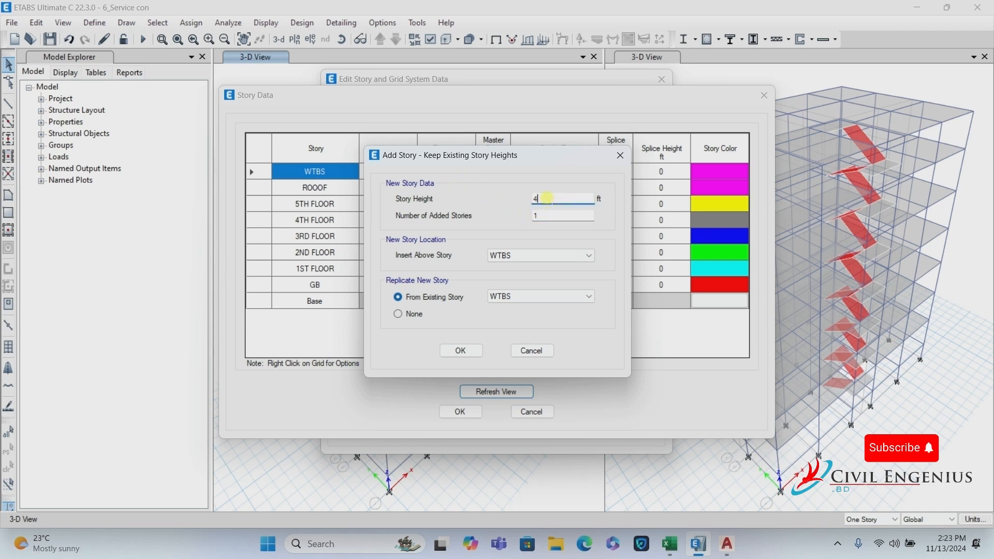
double_click(547, 199)
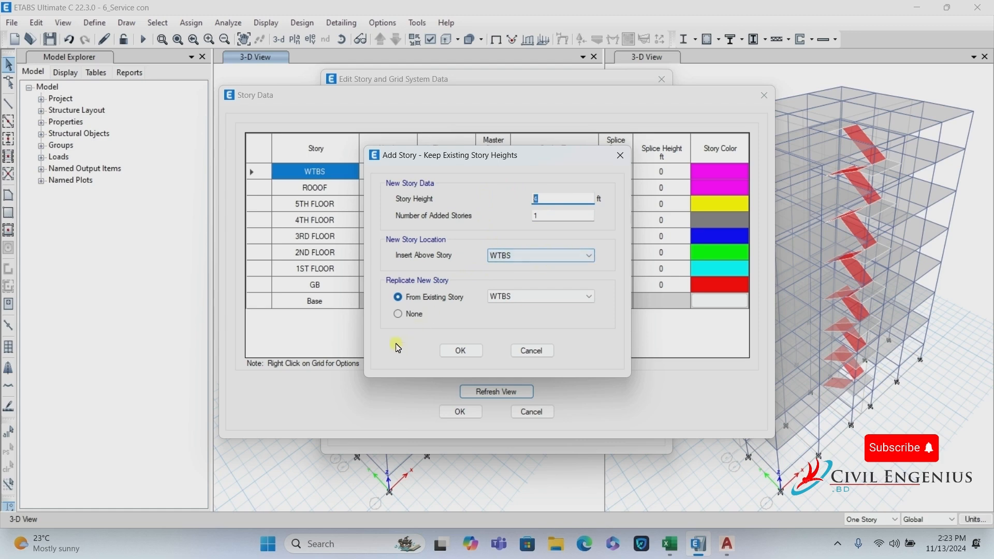
click(473, 352)
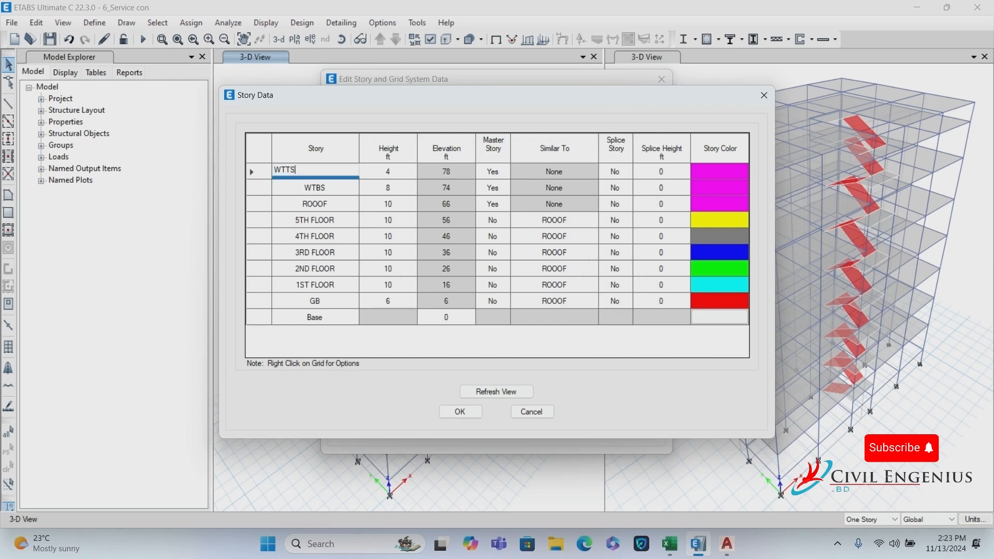
Name the top story WTTS and accept the story and grid changes.
click(289, 174)
click(513, 391)
click(459, 416)
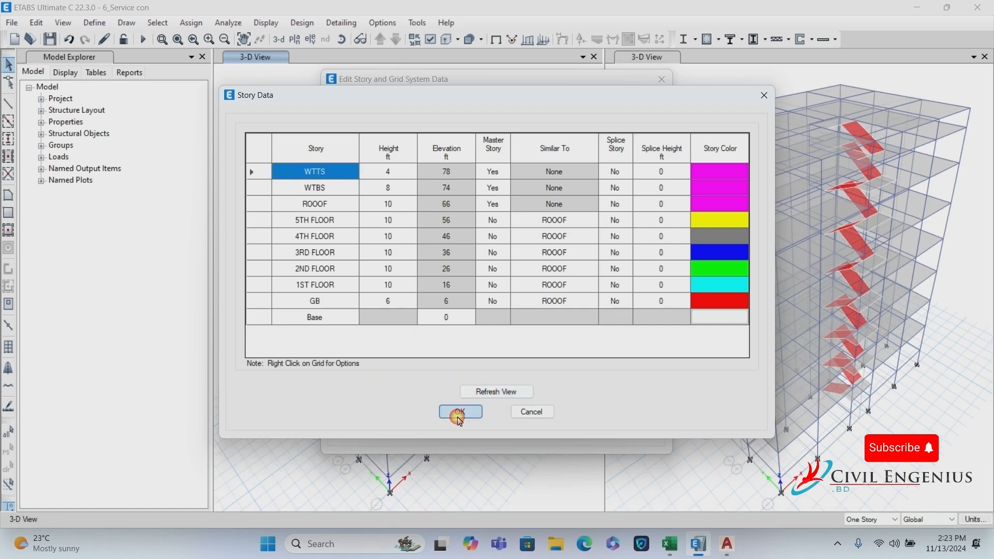
click(458, 428)
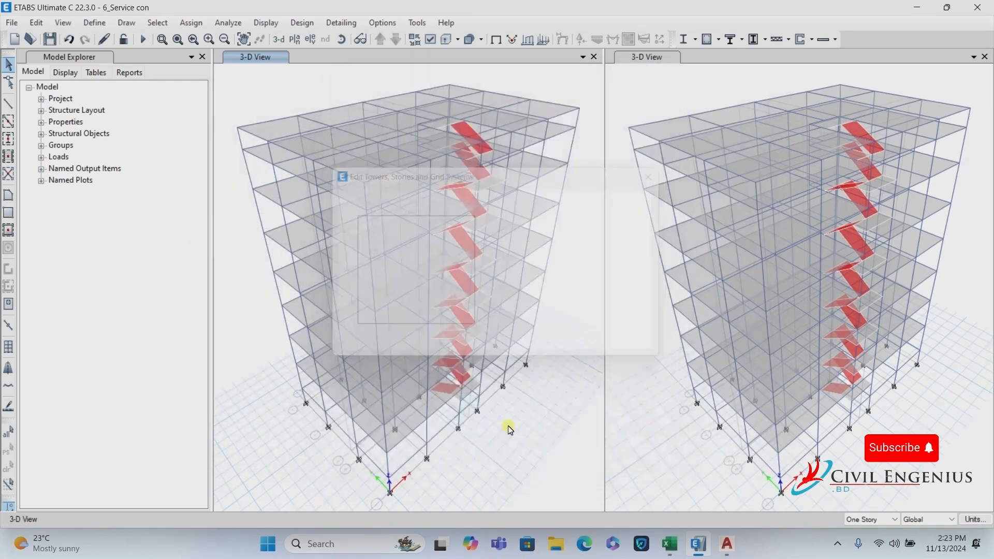
Switch the plan to the WTBS level and delete the slabs and frames of the outer bays.
click(299, 41)
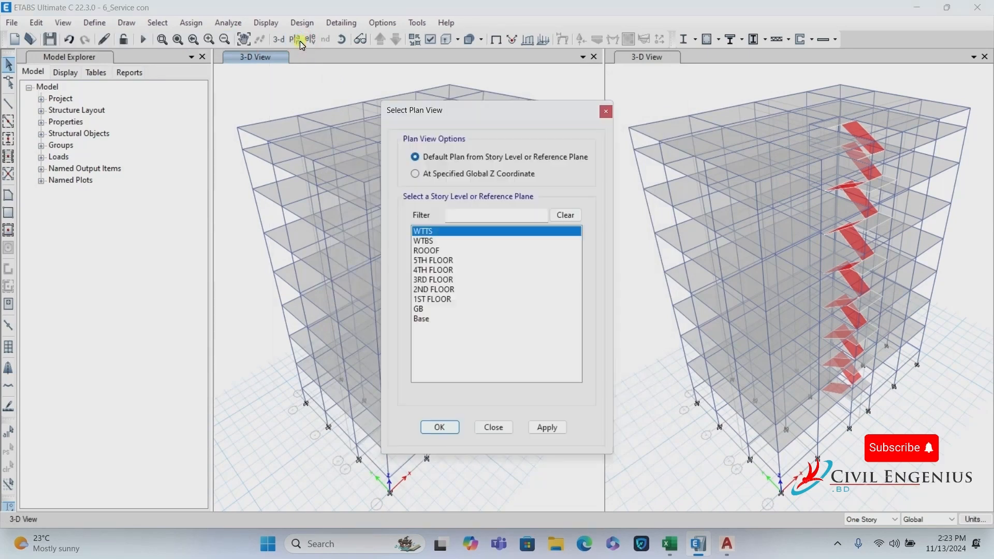
click(429, 241)
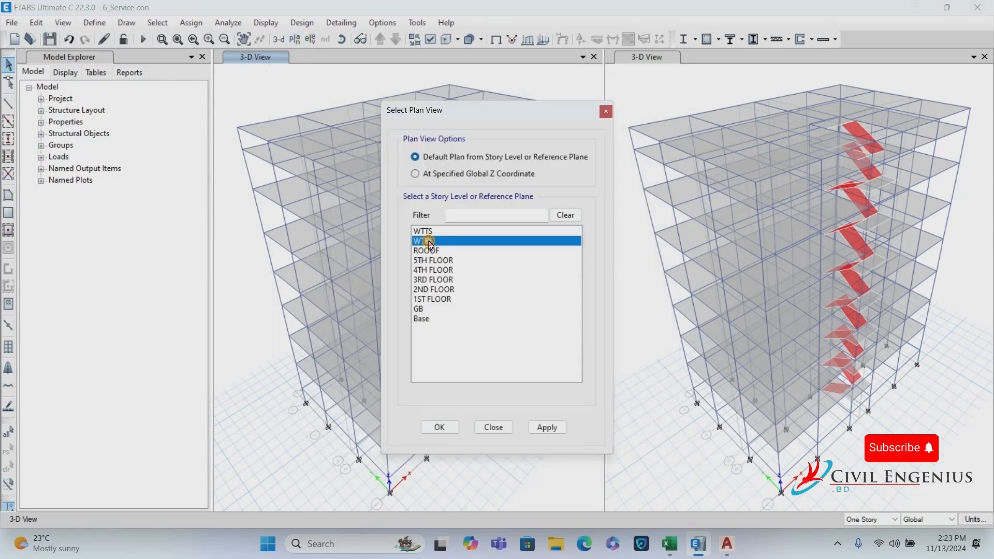
click(441, 428)
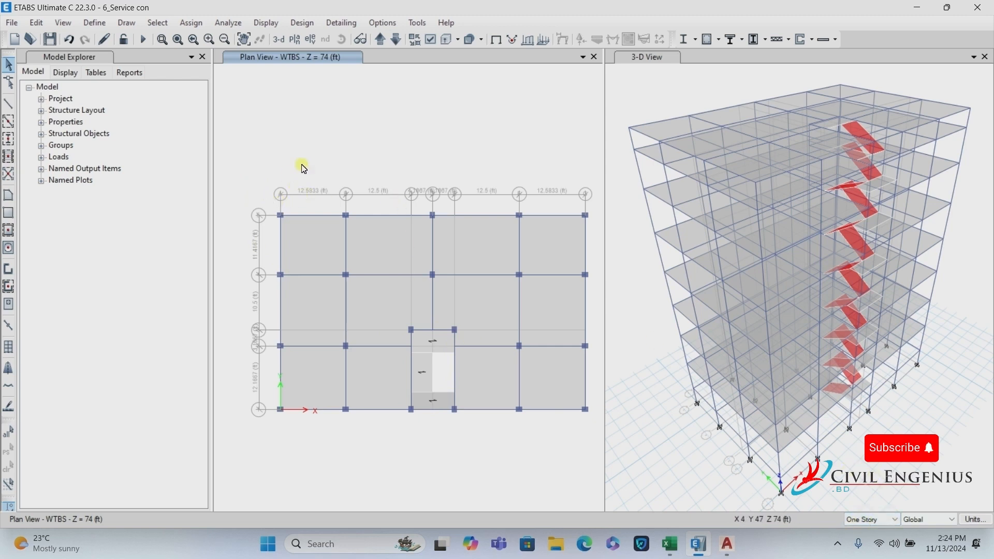
scroll(283, 161, down, 2)
drag(469, 193, 590, 415)
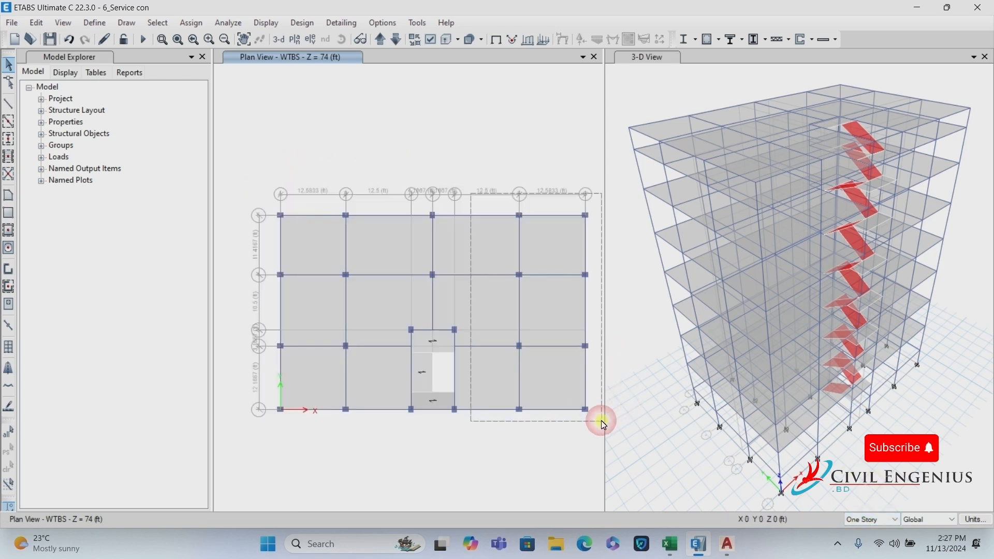
drag(253, 195, 378, 422)
drag(265, 165, 594, 310)
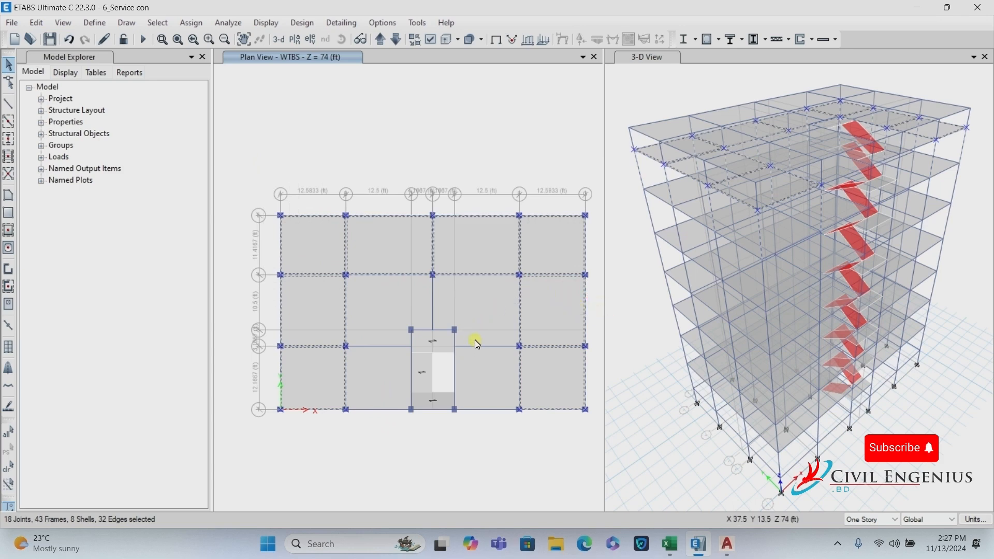
click(36, 23)
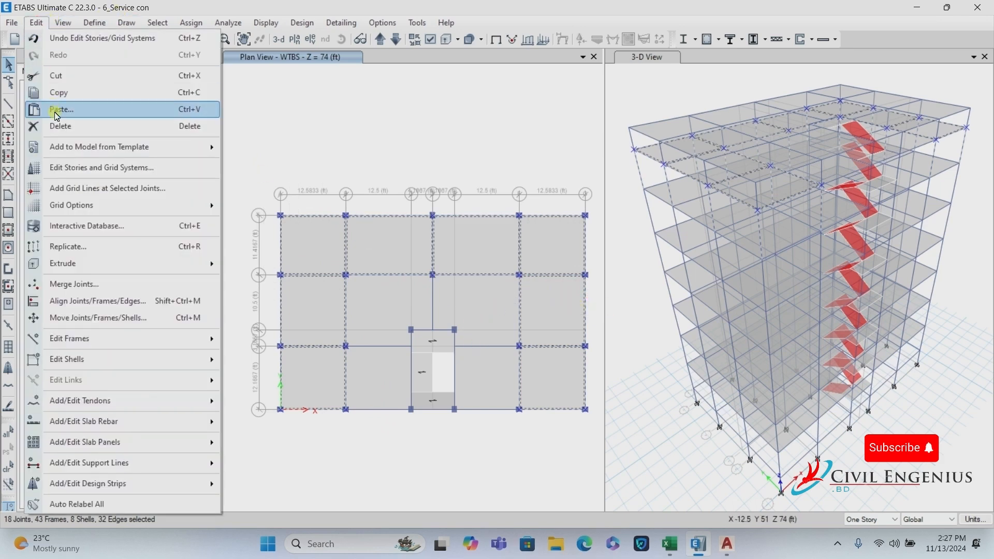
click(59, 126)
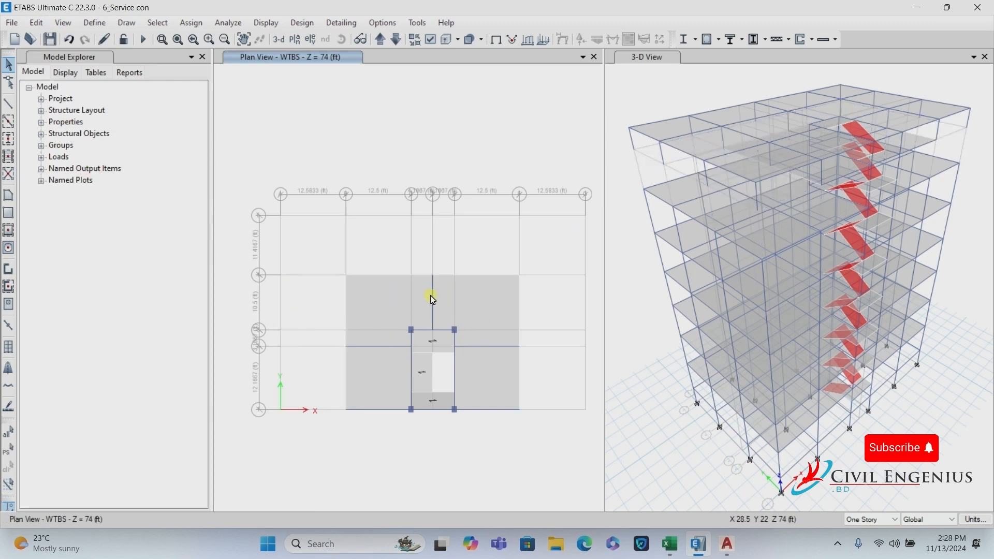
Delete the remaining slabs and frames immediately around the stair core.
click(433, 299)
click(474, 344)
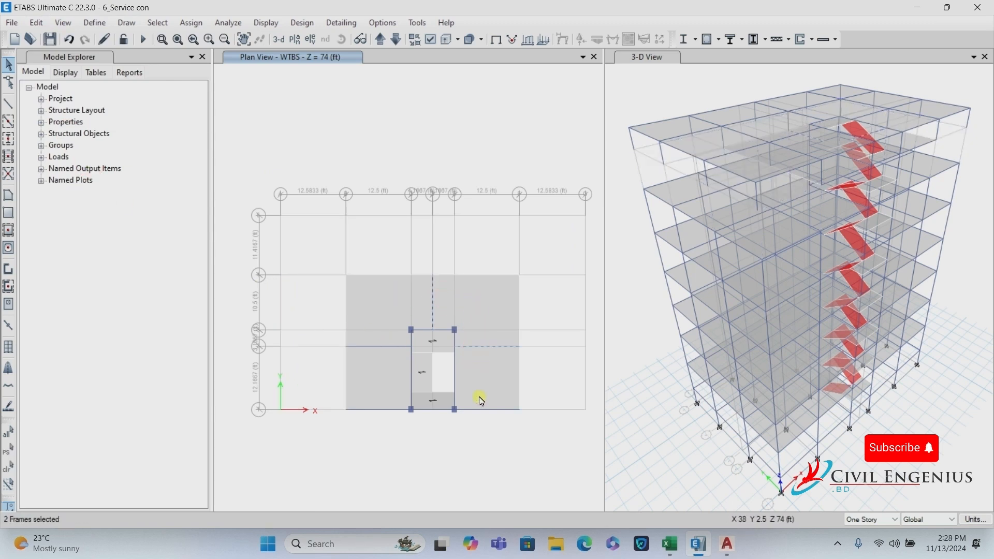
click(480, 409)
click(373, 410)
click(374, 312)
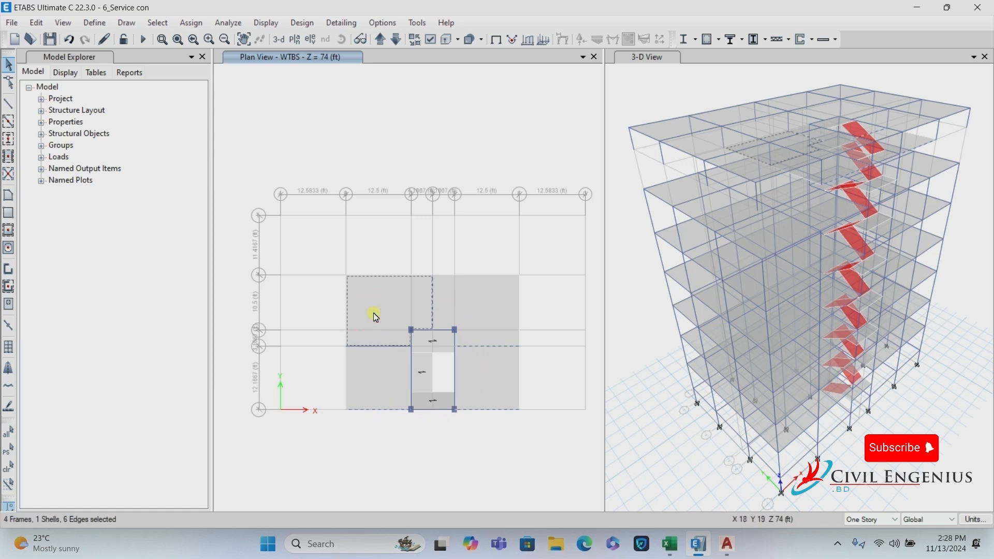
click(370, 347)
click(370, 356)
click(476, 376)
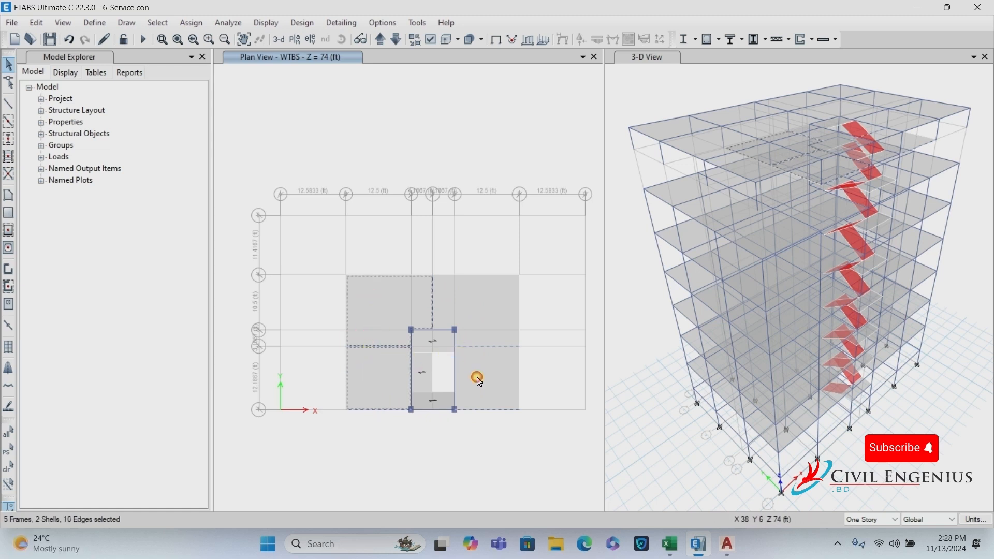
click(473, 313)
click(36, 22)
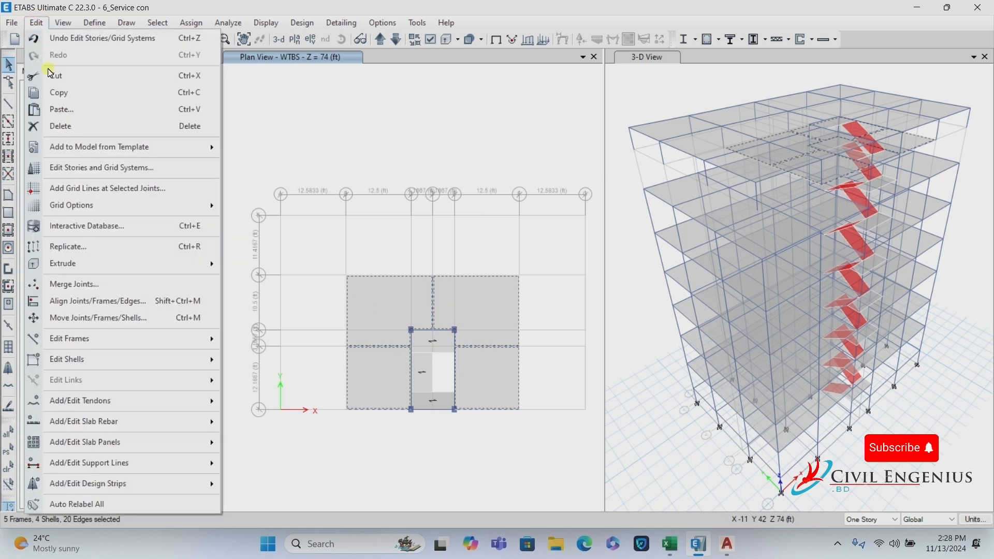
click(61, 126)
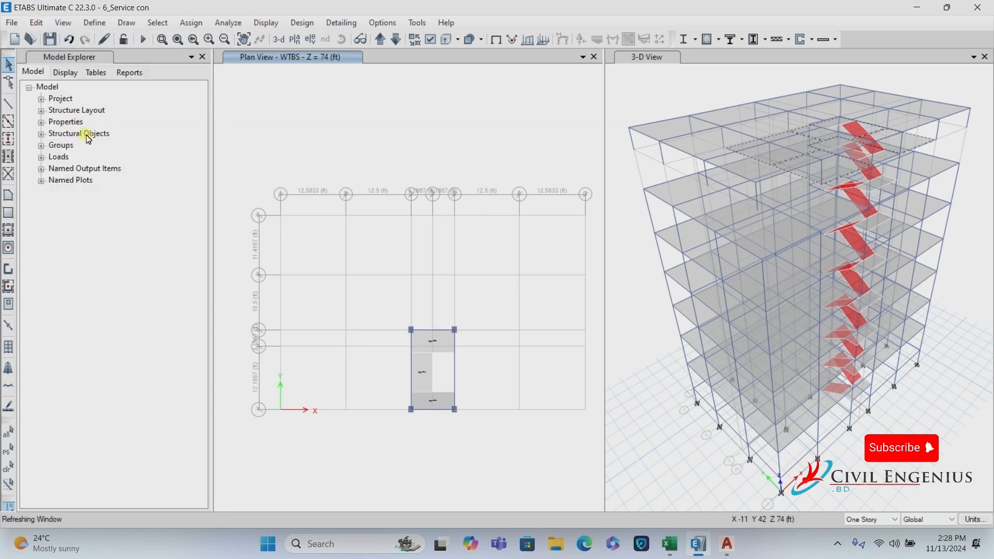
Move the plan up to WTTS and delete the top two rows and left column of panels.
click(381, 39)
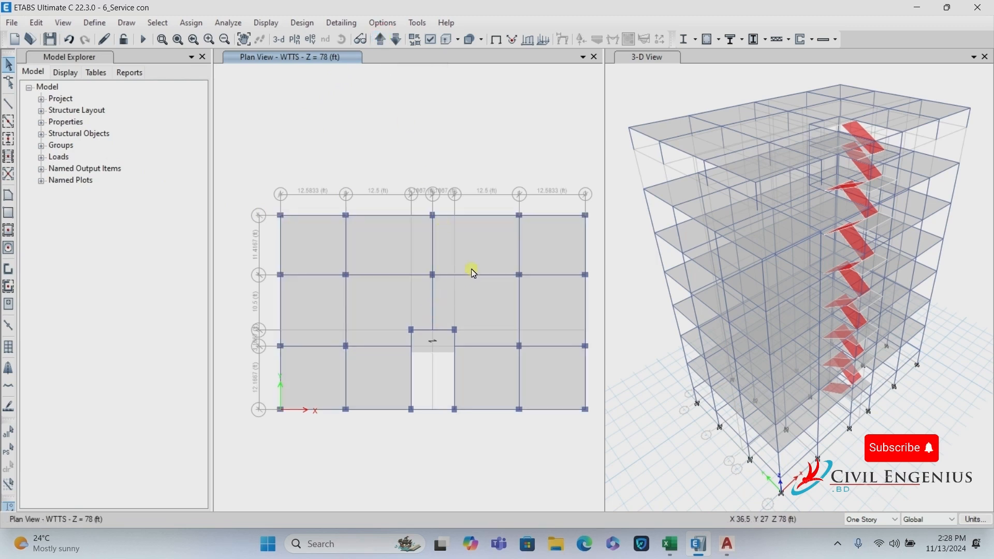
drag(501, 201, 595, 417)
drag(286, 185, 594, 297)
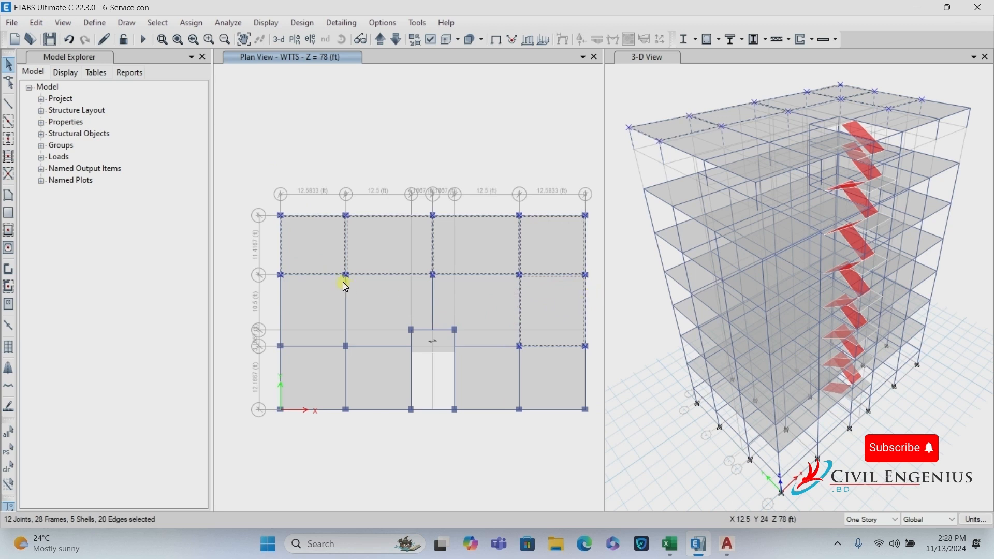
drag(270, 204, 368, 452)
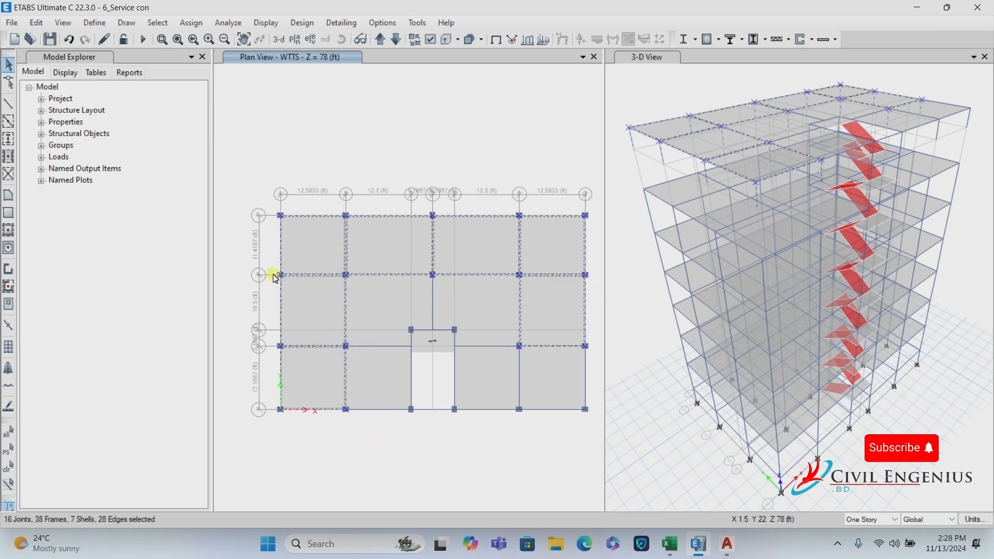
click(36, 22)
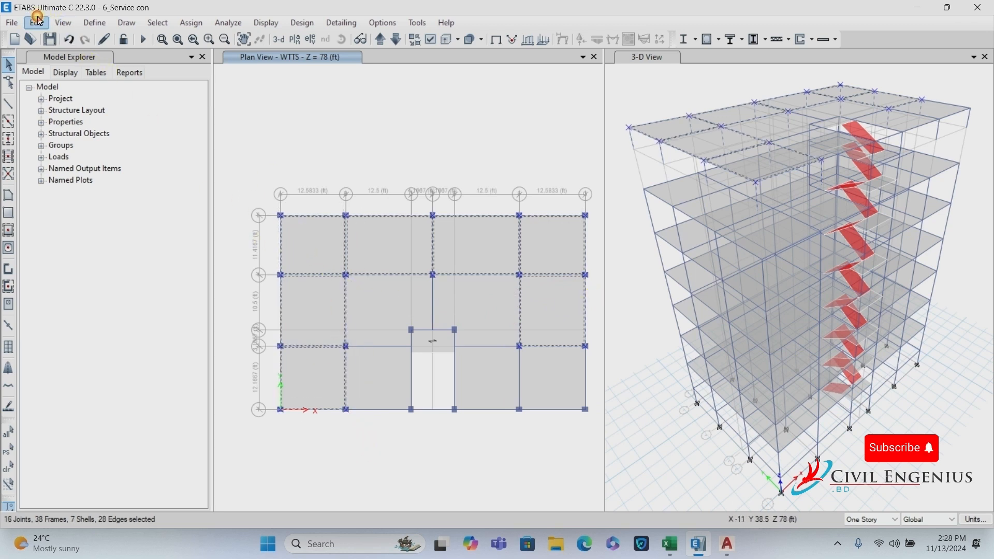
click(62, 126)
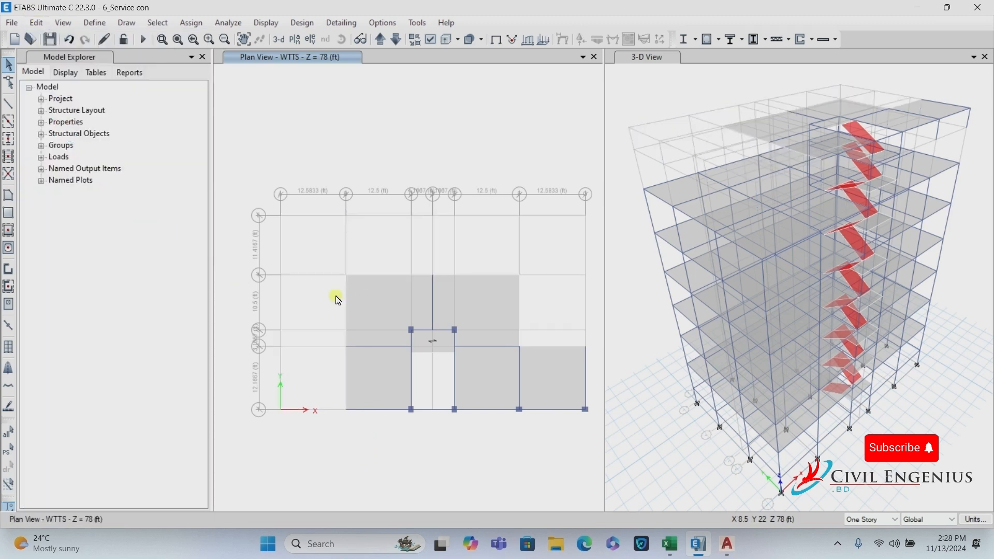
Delete the beams beside the stair core and the right-side slabs and beams.
click(434, 292)
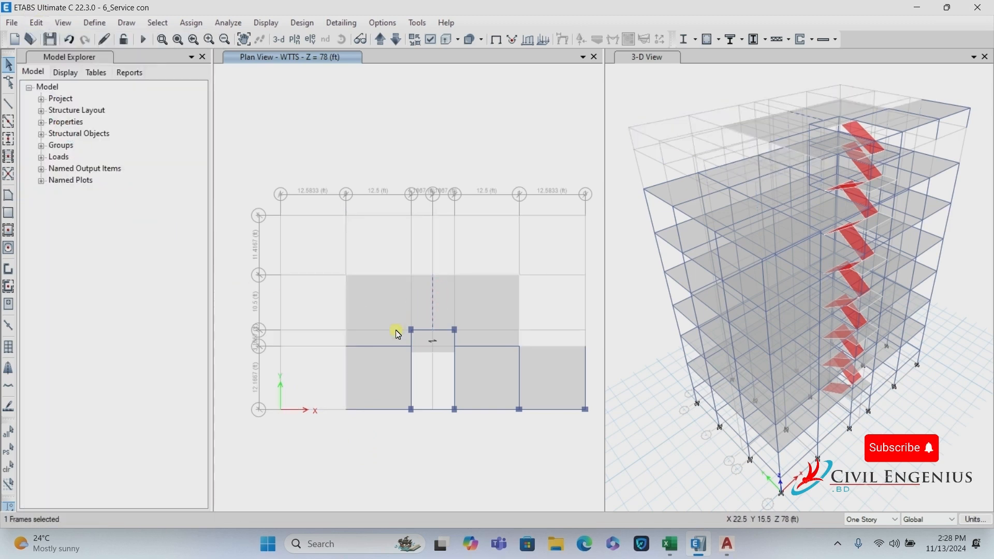
click(379, 346)
click(365, 410)
click(504, 409)
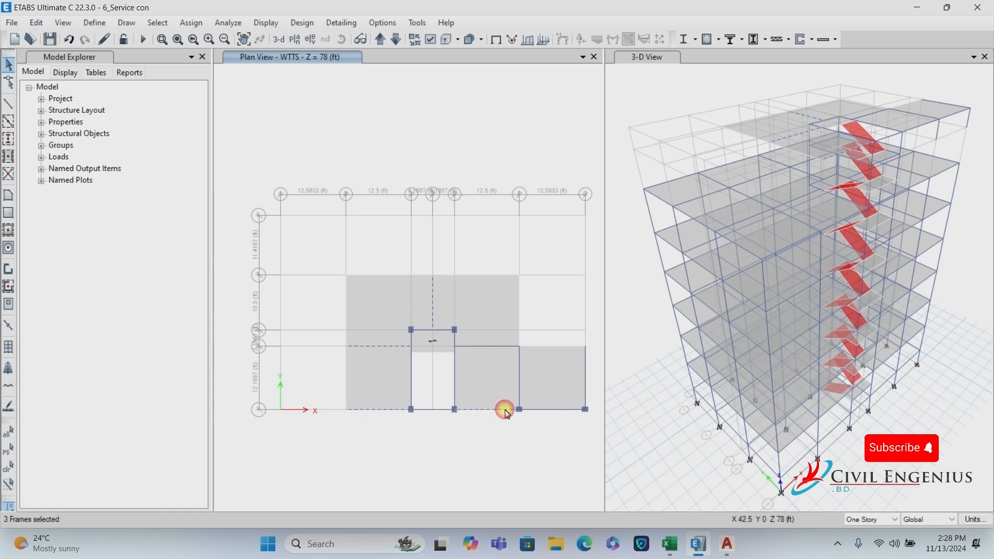
click(548, 410)
drag(486, 306, 596, 450)
click(482, 310)
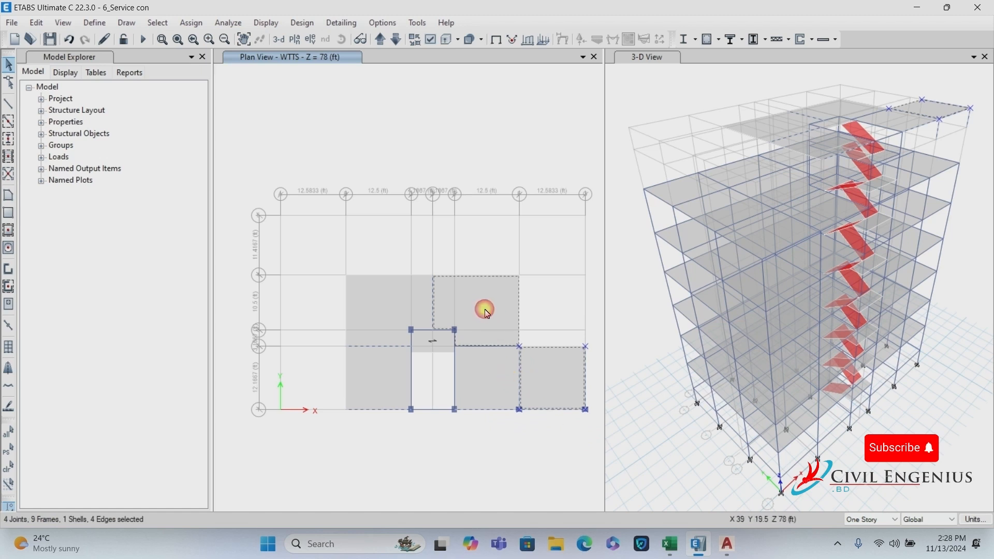
click(479, 347)
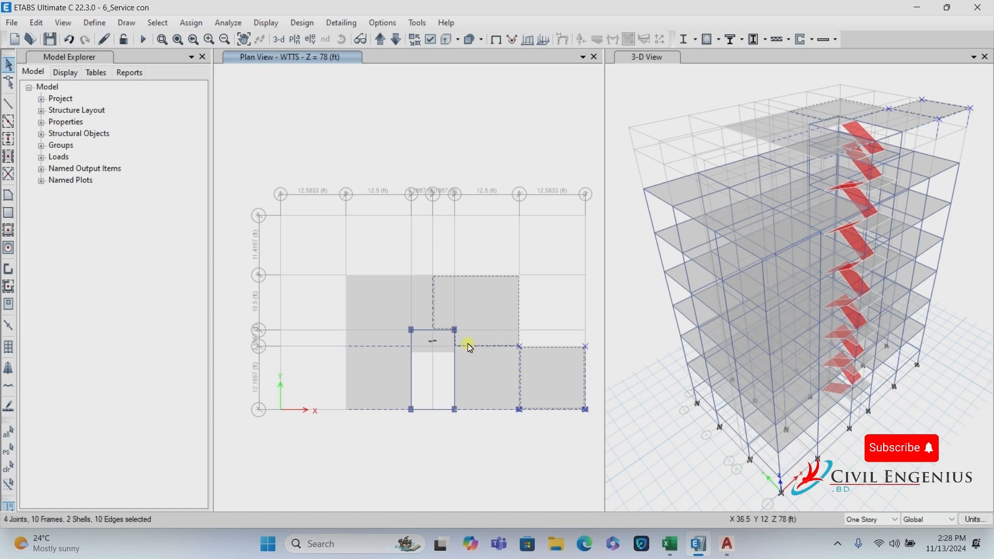
click(41, 23)
click(55, 127)
Delete the last three WTTS slabs at upper-left, lower-left and lower-right.
click(382, 342)
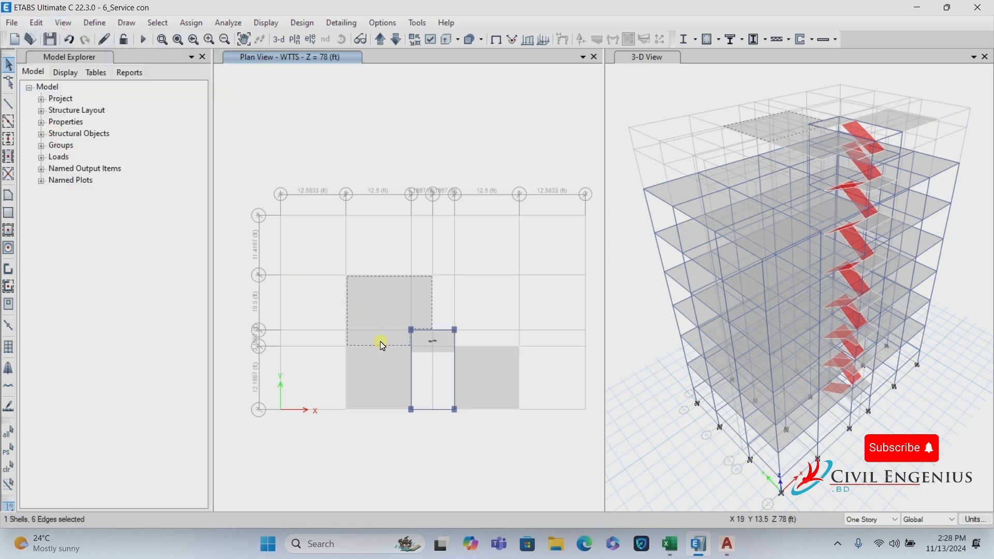
click(406, 384)
click(487, 384)
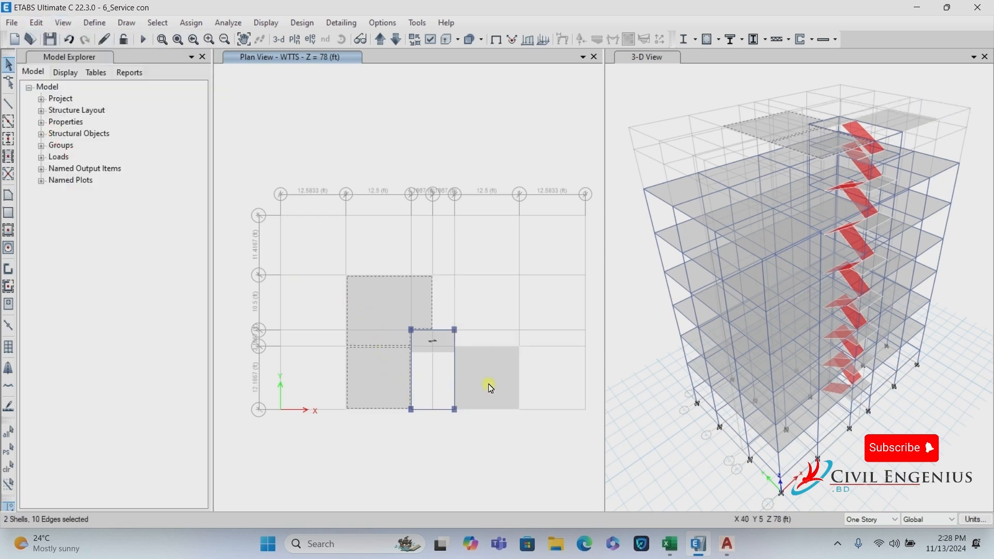
click(38, 24)
click(100, 128)
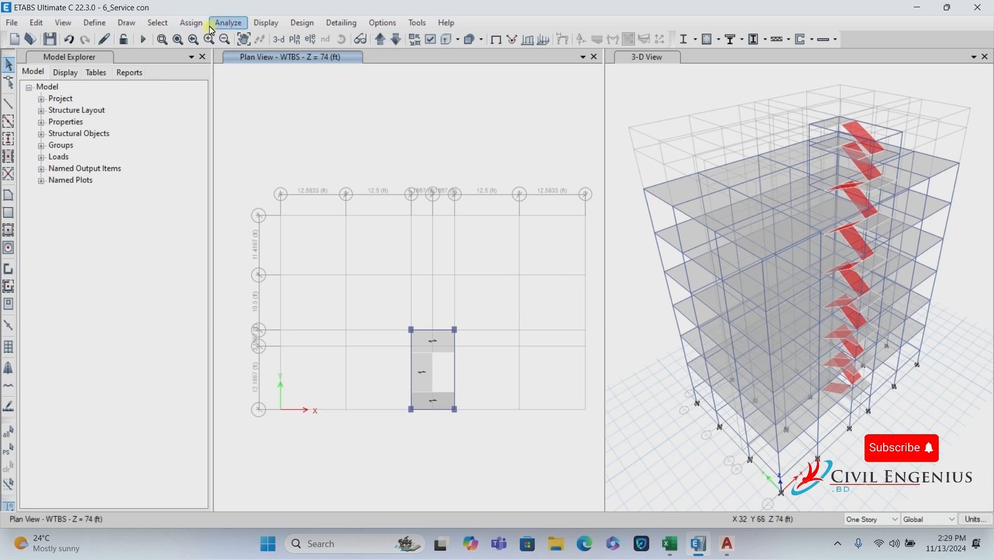
Select every shell with the Stair 6 slab property.
click(162, 23)
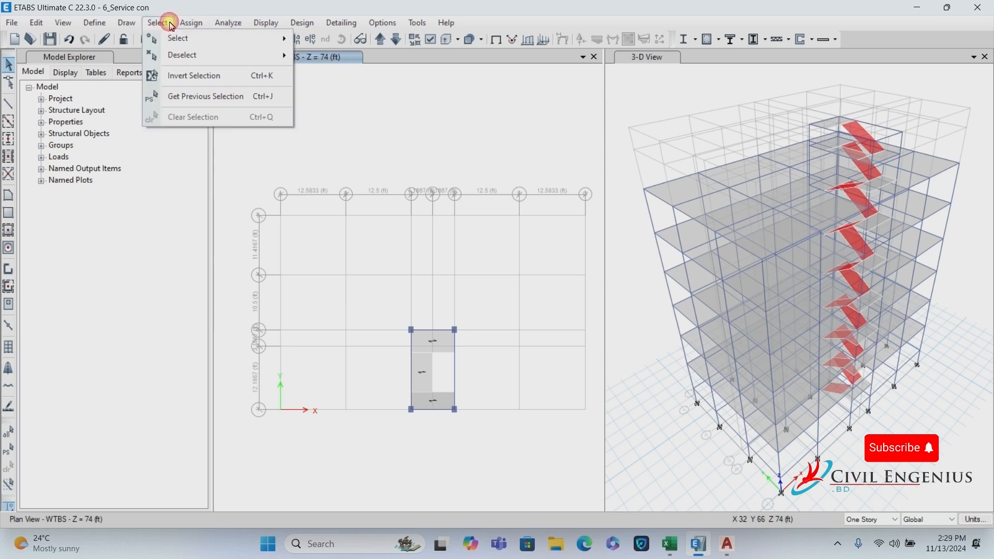
mouse_move(178, 38)
mouse_move(387, 160)
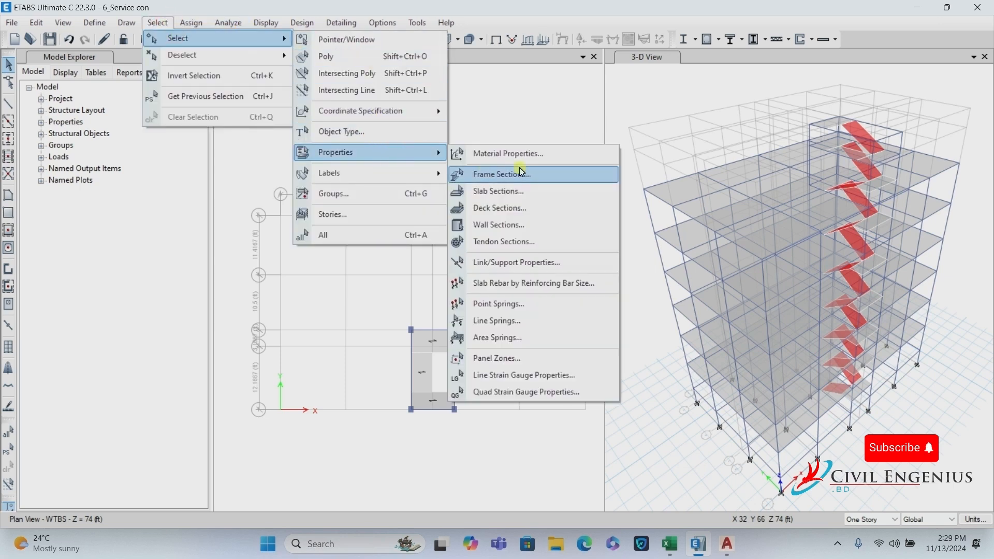
click(505, 191)
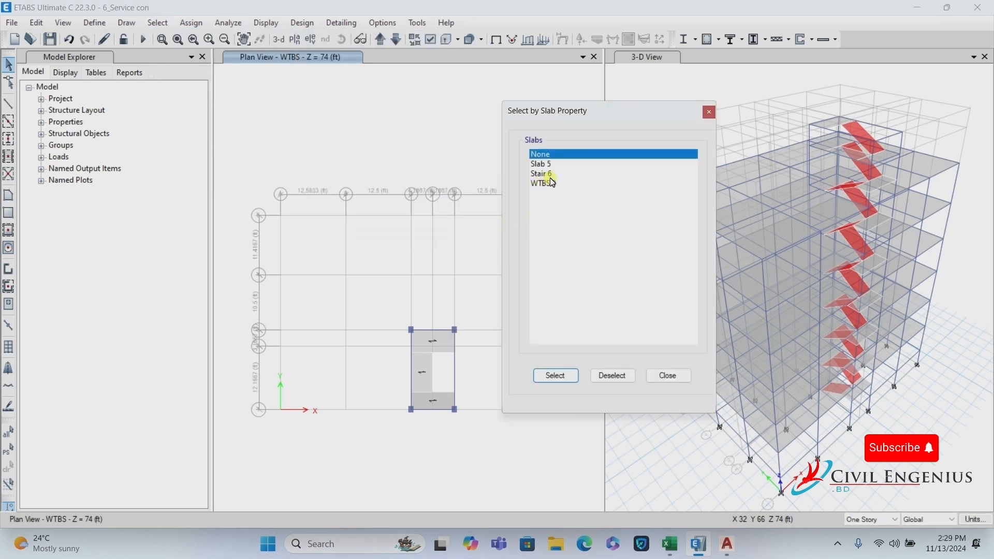
click(553, 175)
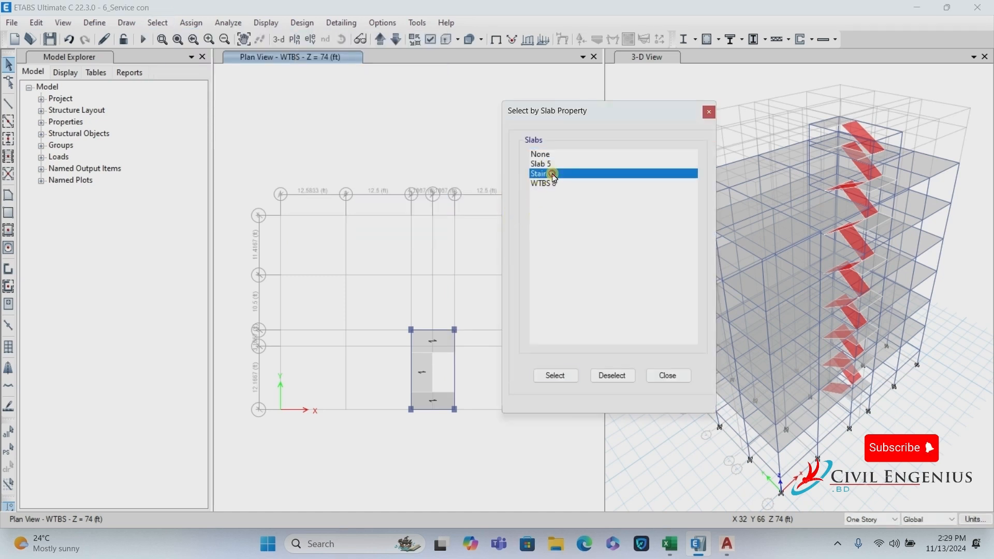
click(574, 377)
click(663, 376)
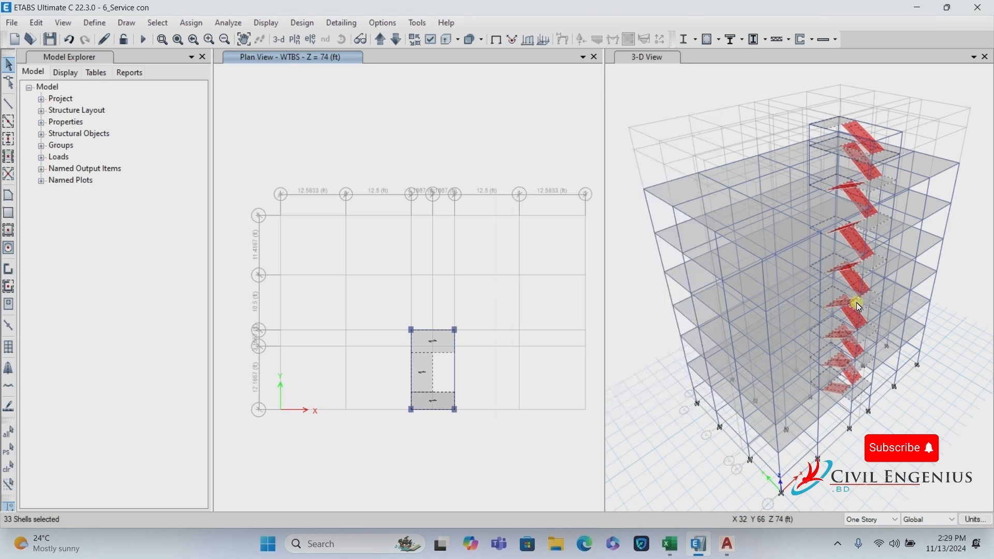
Deselect stories ROOOF through Base and delete the eight stair shells above the roof.
click(150, 25)
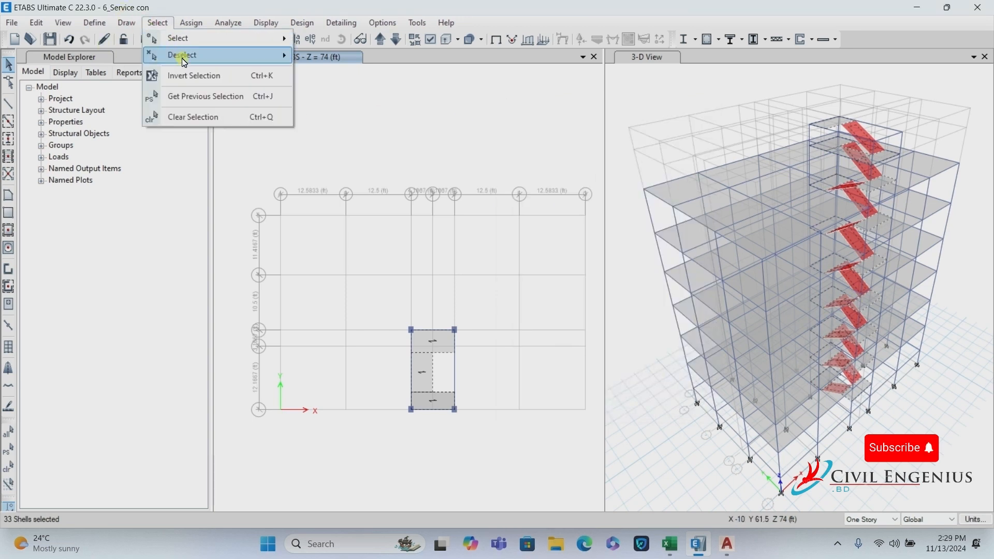
mouse_move(184, 55)
click(357, 230)
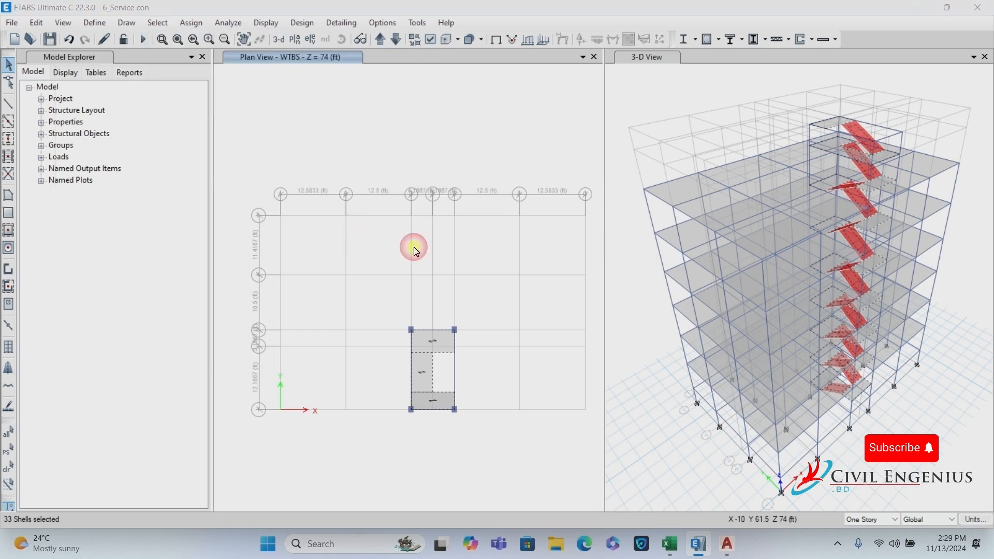
drag(427, 198, 470, 270)
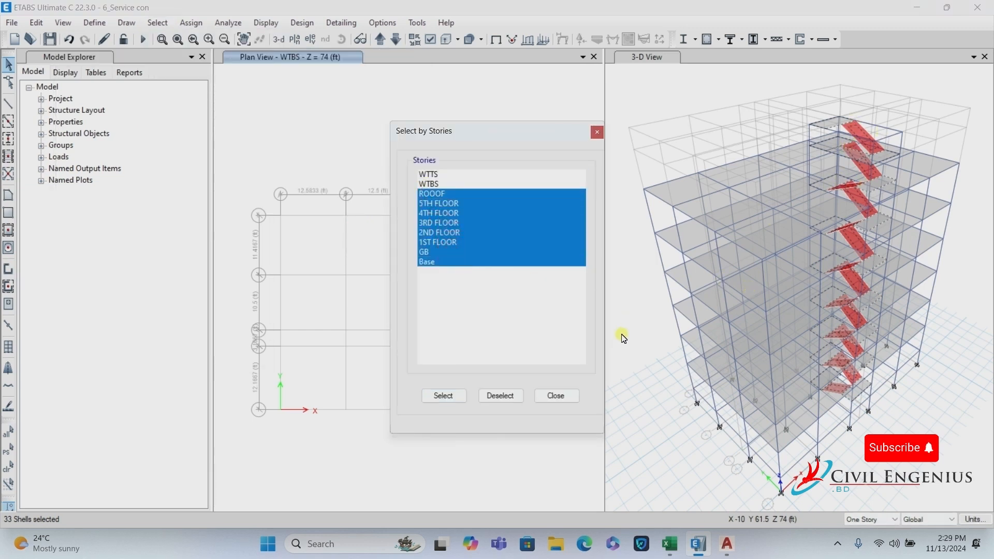
click(489, 397)
click(572, 397)
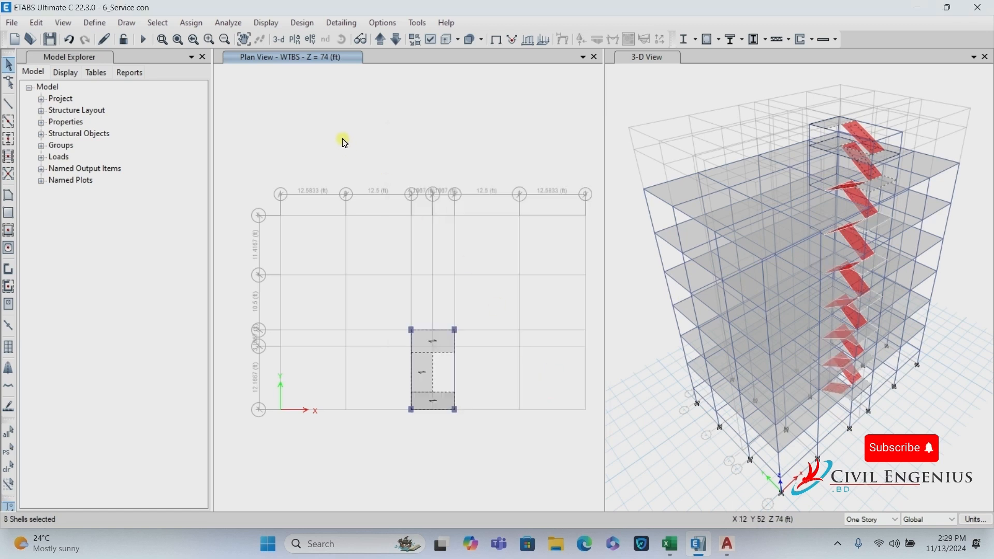
click(36, 23)
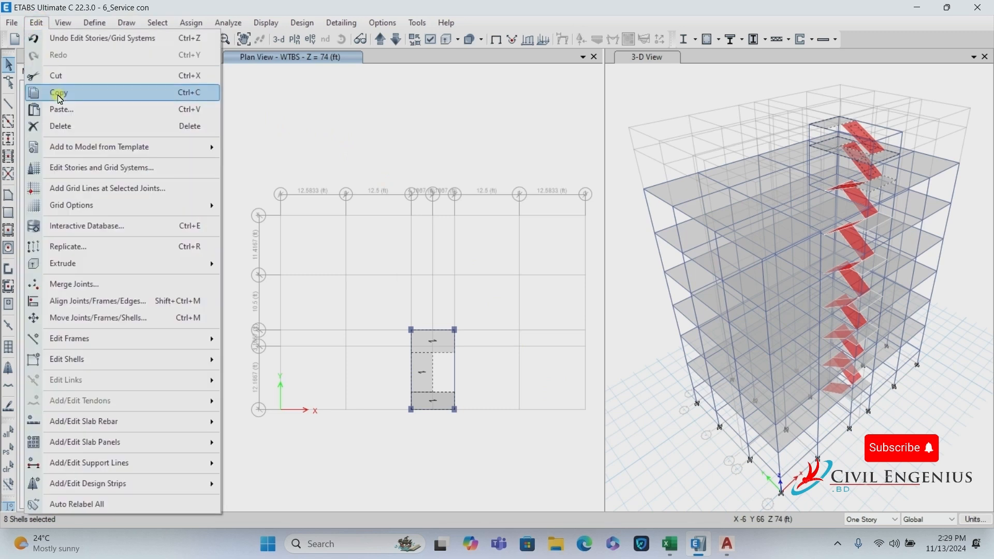
click(62, 126)
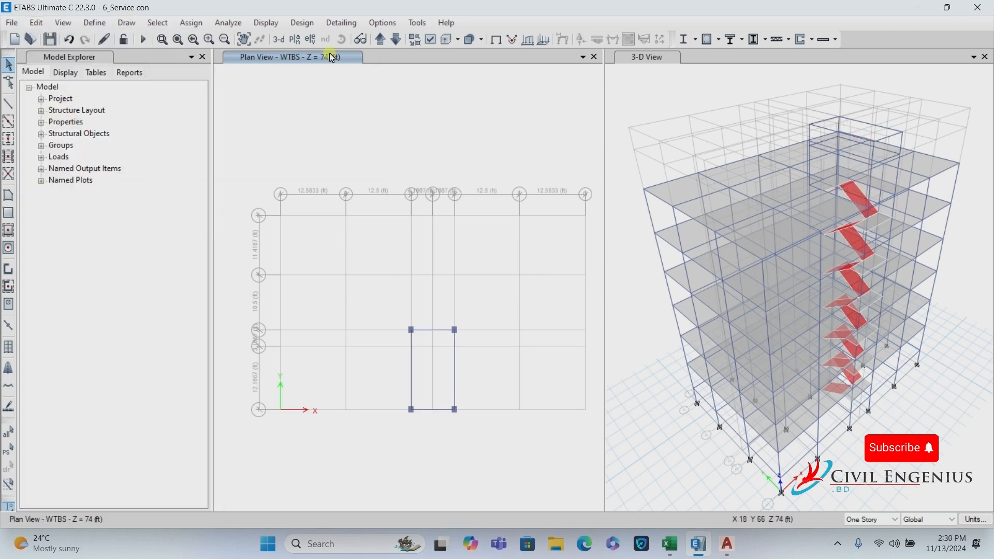
Orbit the 3-D view to inspect the top stories.
click(656, 60)
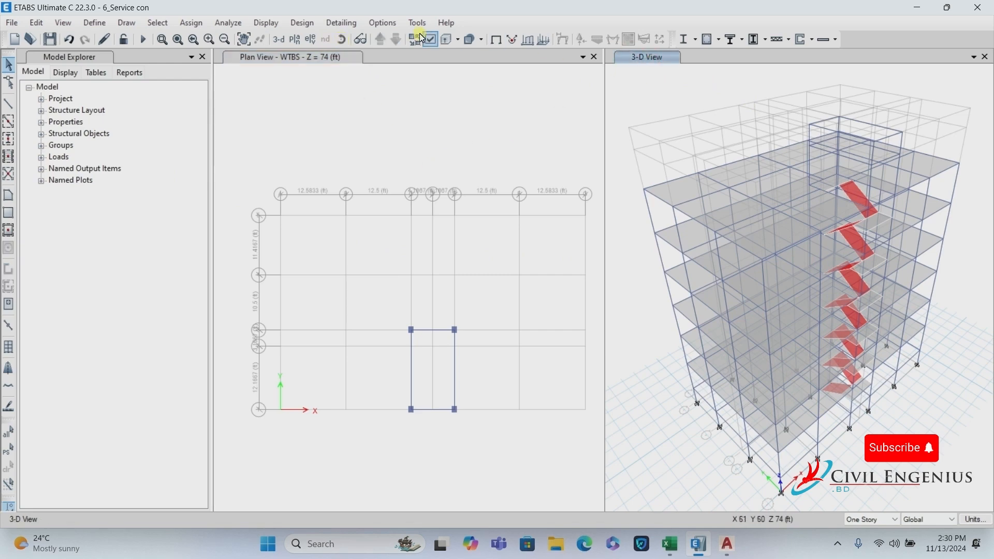
drag(720, 231, 655, 238)
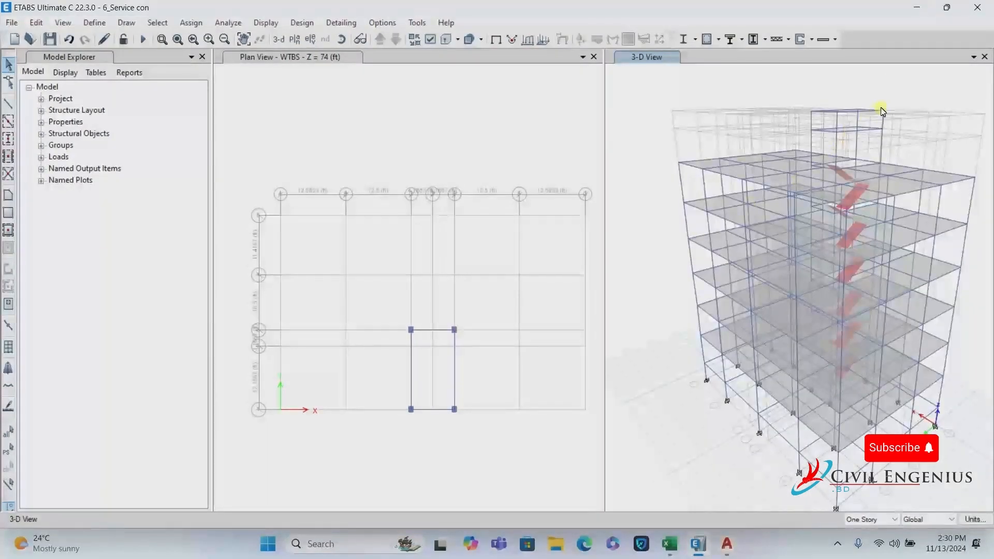
scroll(881, 107, up, 3)
scroll(866, 191, down, 2)
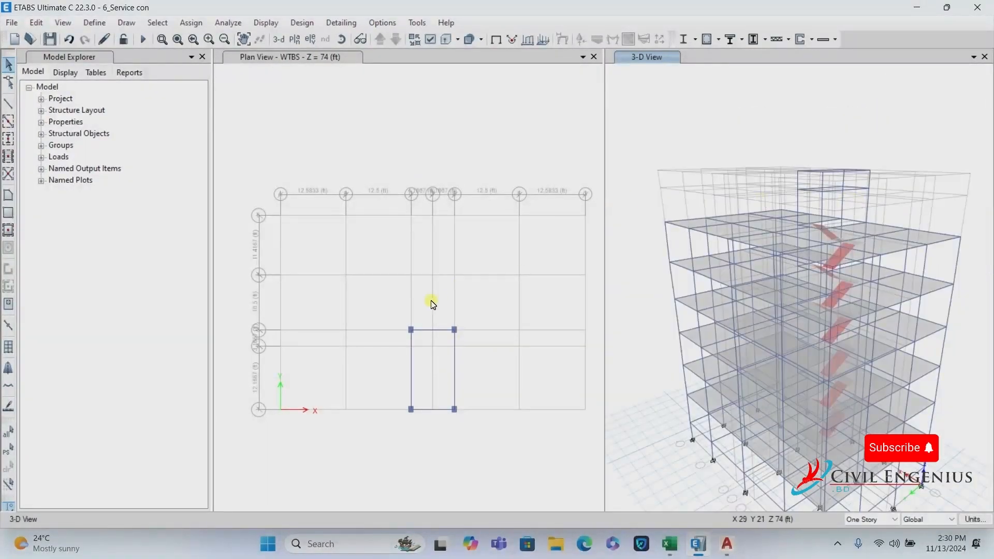
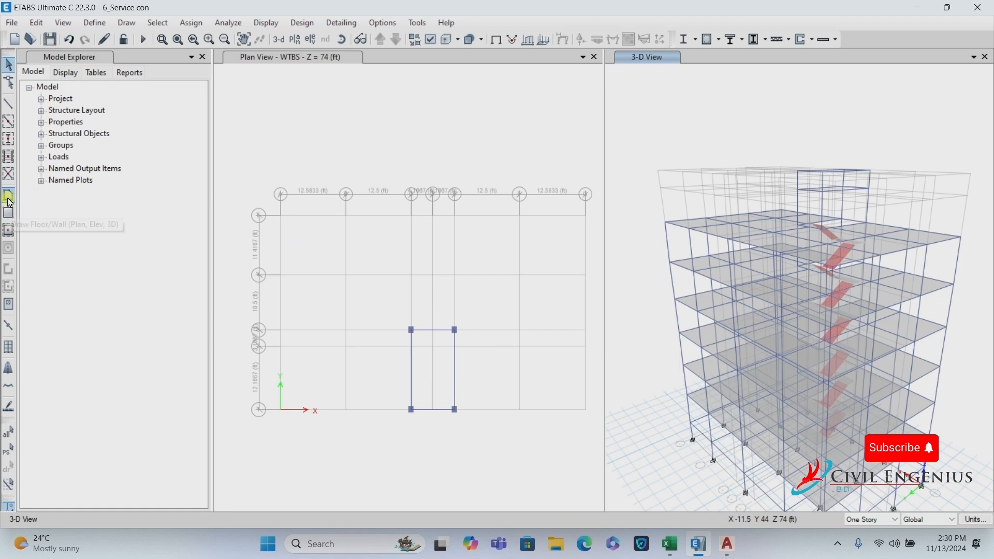
Review the WTBS 8 slab property's thickness and stiffness modifiers, keeping it unchanged.
click(96, 23)
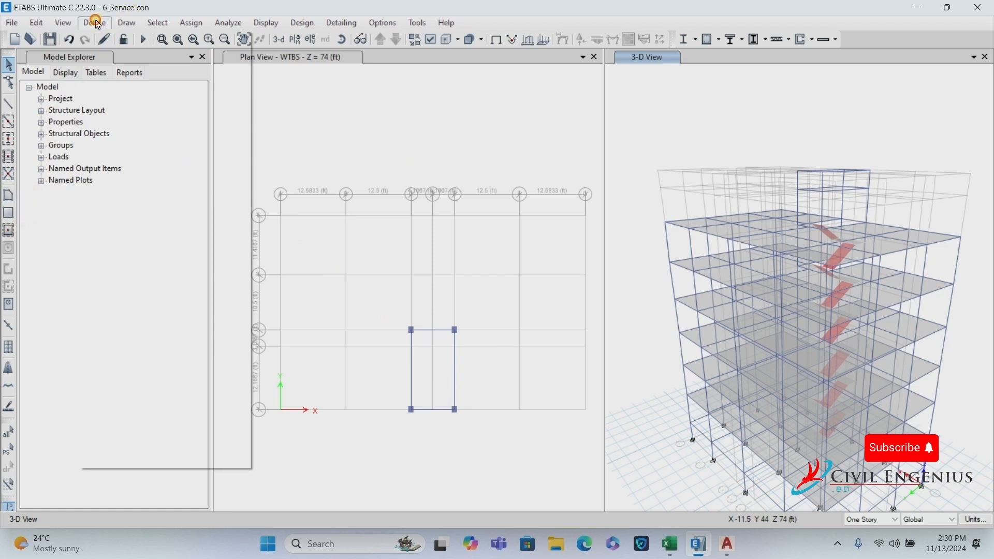
mouse_move(107, 60)
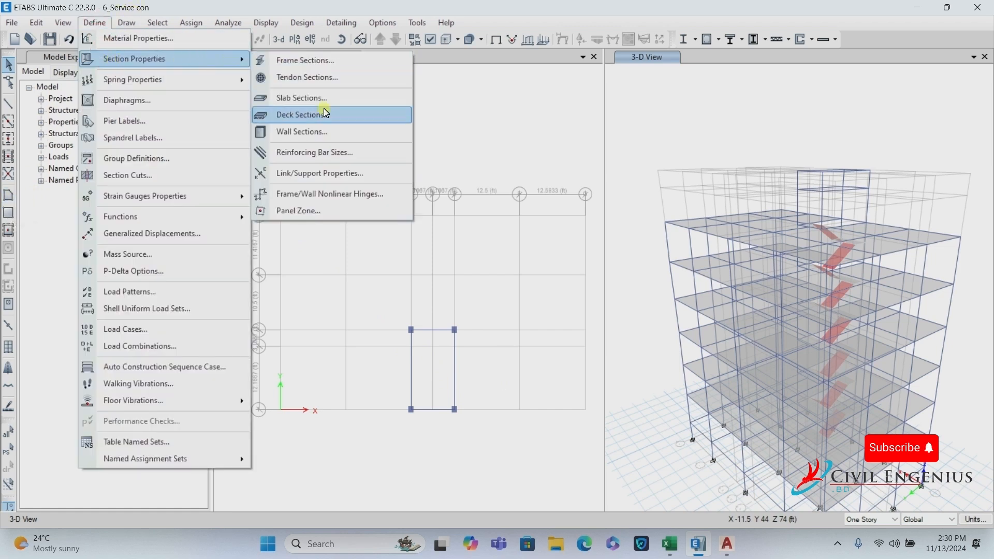
click(301, 98)
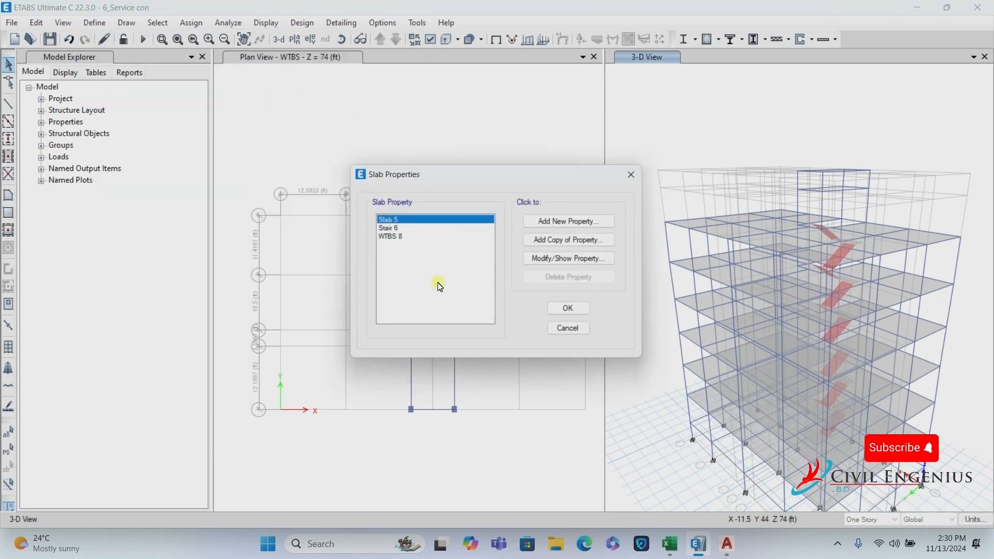
click(414, 239)
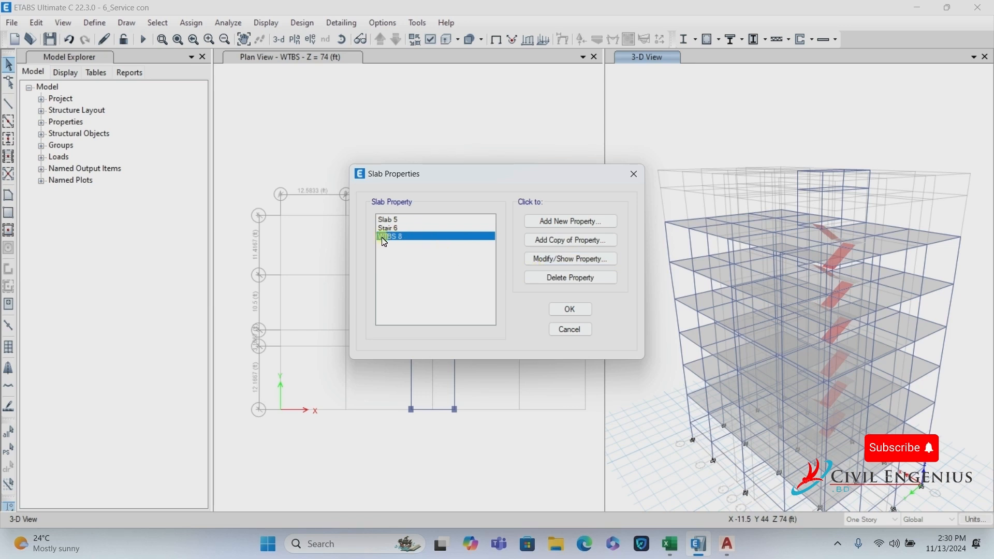
click(551, 259)
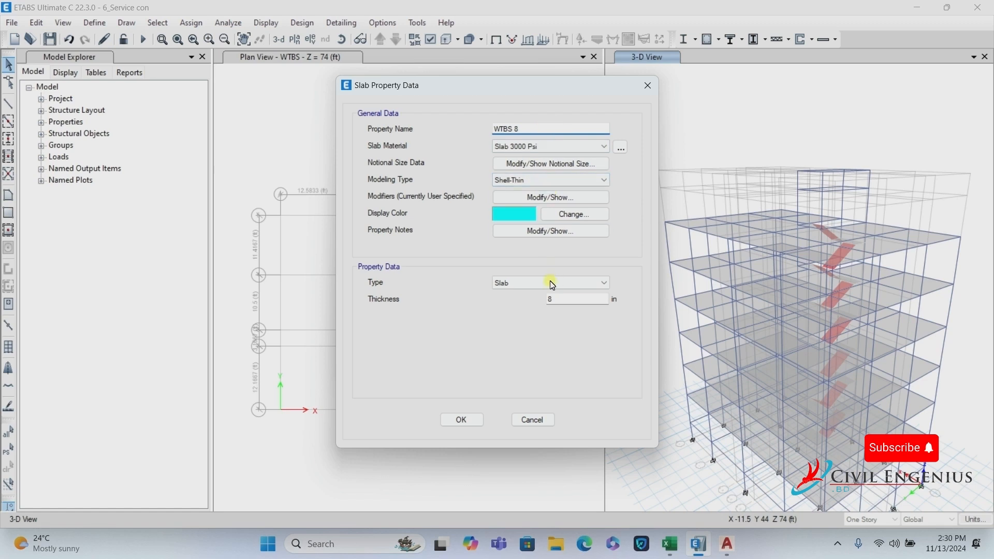
click(549, 299)
click(553, 199)
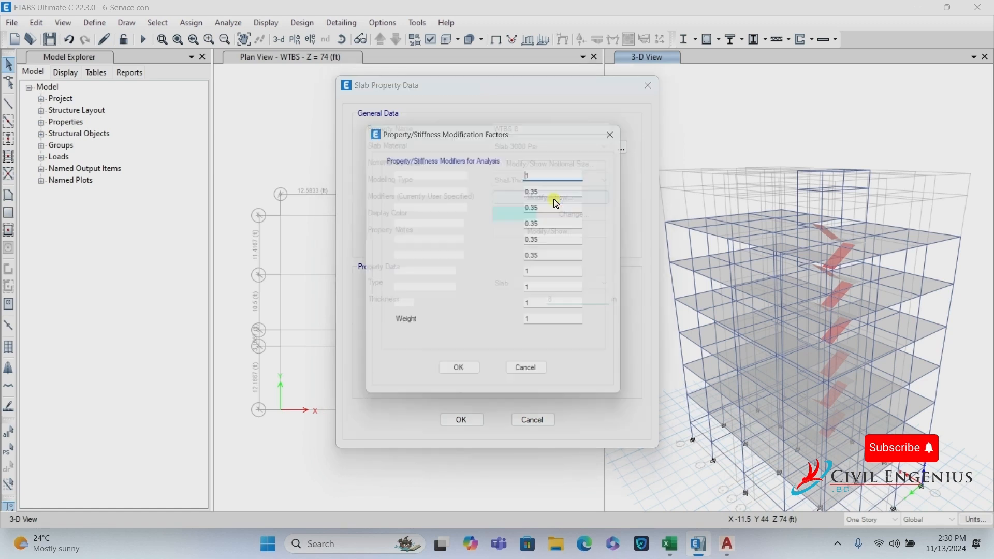
click(460, 377)
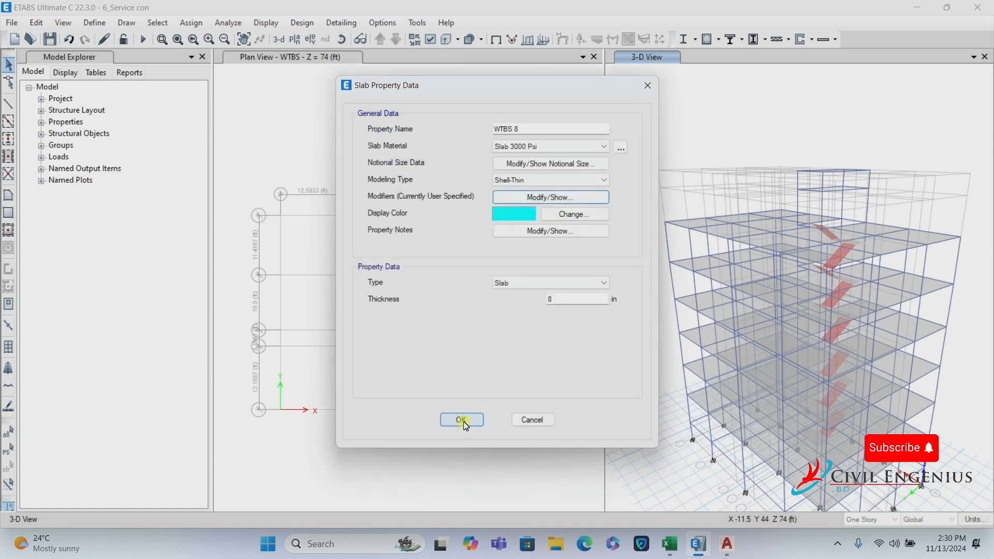
click(462, 419)
click(569, 310)
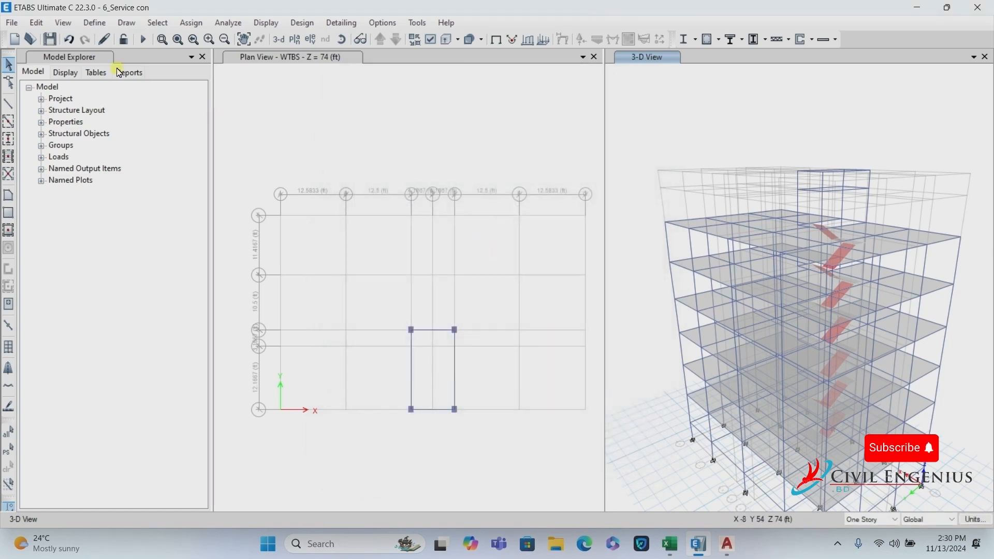
Draw a Stair 6 floor area on WTBS through grid points C3, E3, E1 and C1.
click(13, 194)
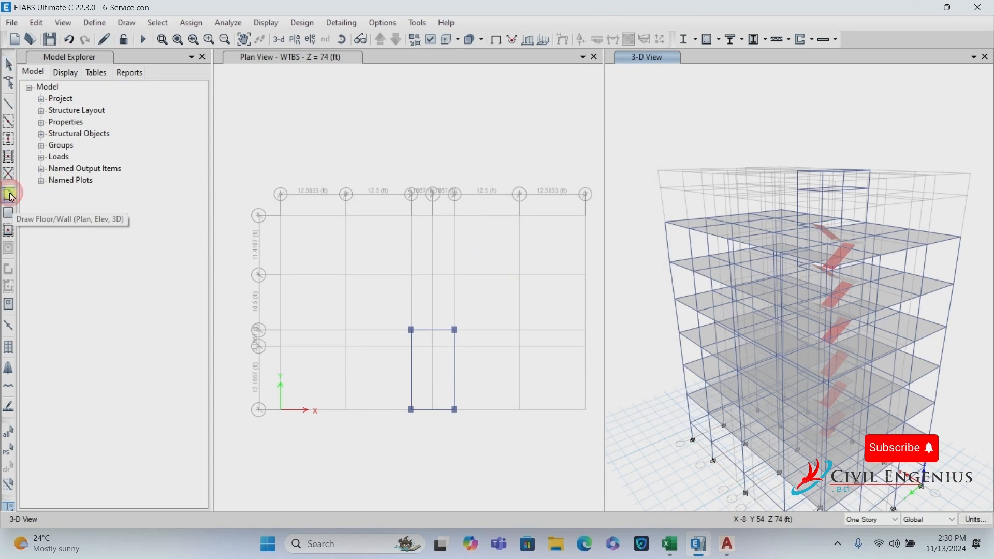
click(413, 334)
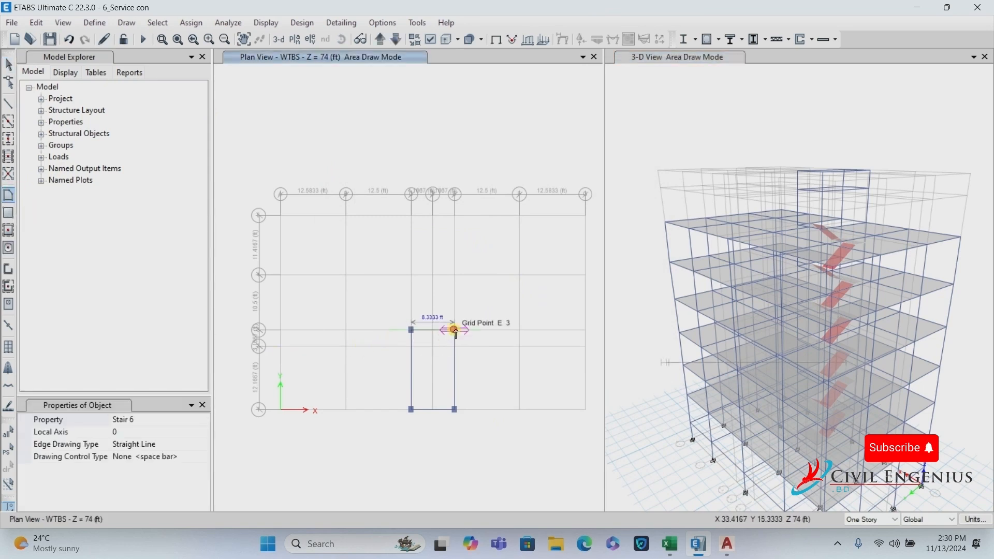
click(455, 332)
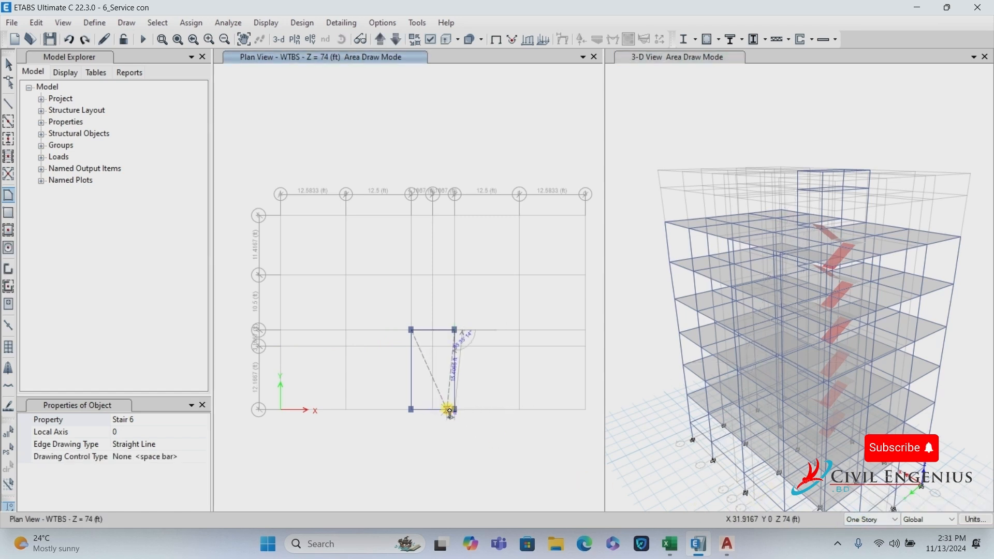
scroll(450, 413, up, 3)
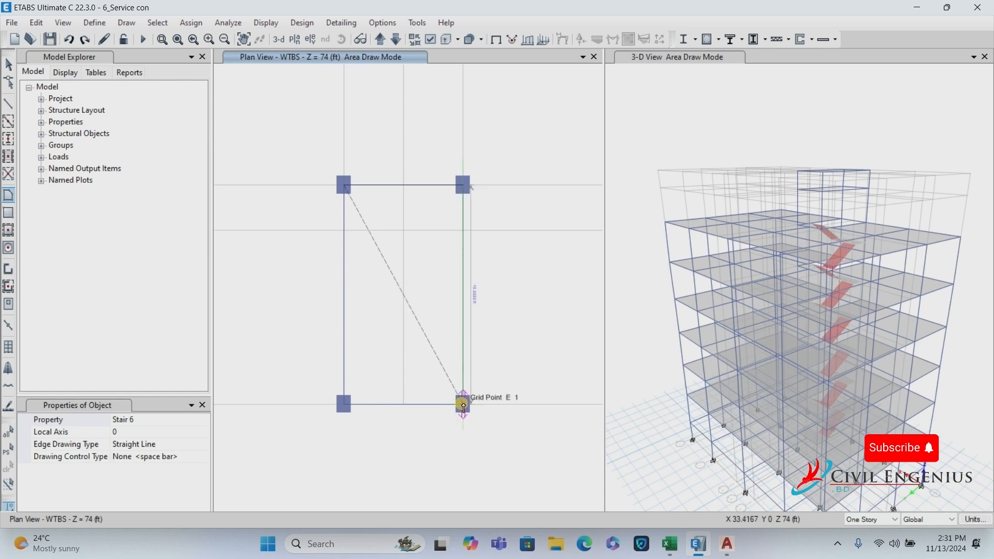
click(464, 406)
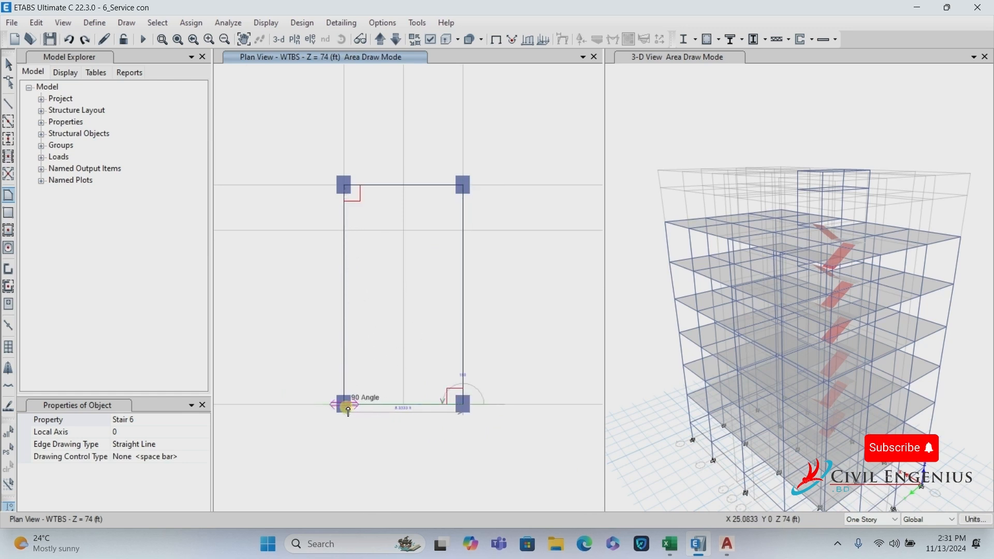
click(343, 409)
key(Return)
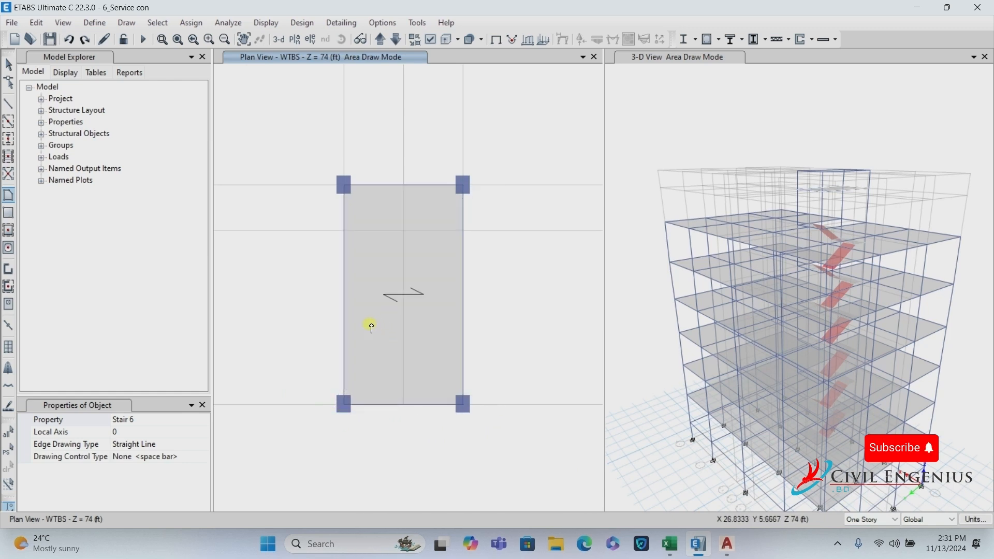
scroll(403, 356, down, 3)
click(14, 66)
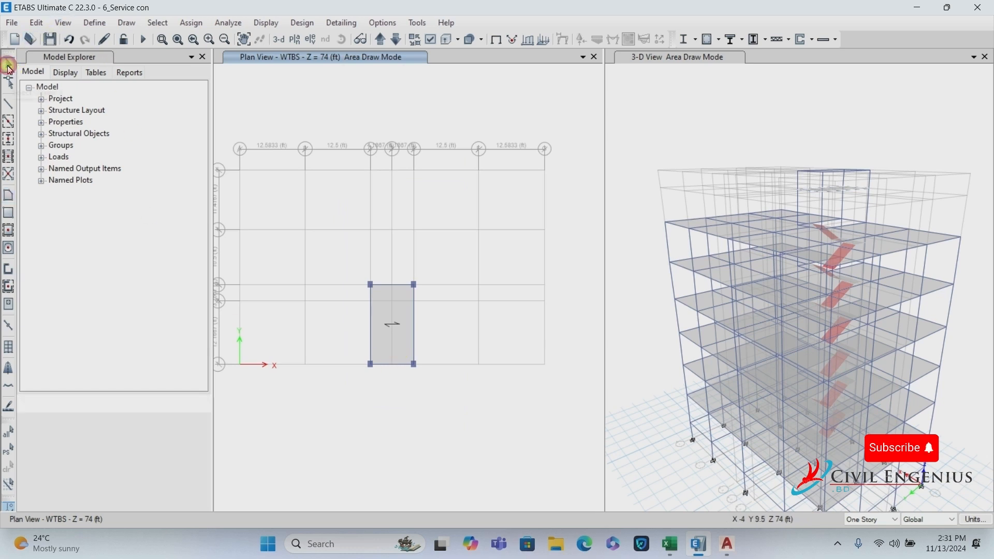
On WTTS, draw a Slab 5 floor area through C3, E3, E1, C1 and save.
click(380, 41)
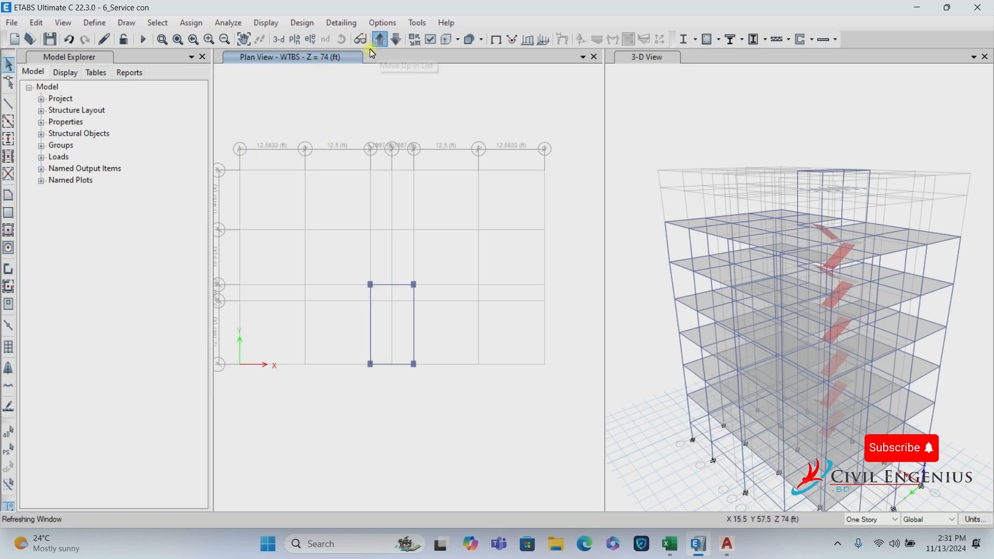
click(9, 196)
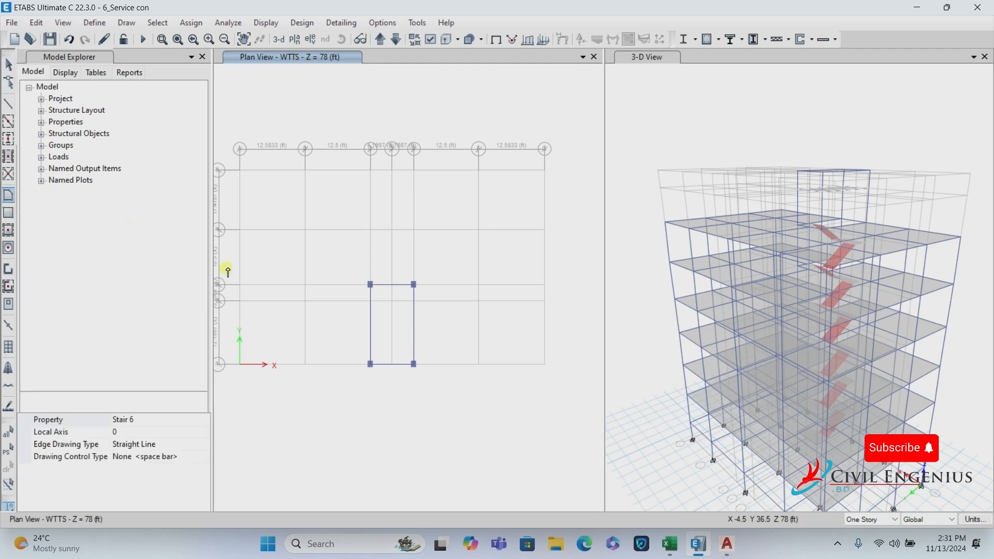
click(164, 421)
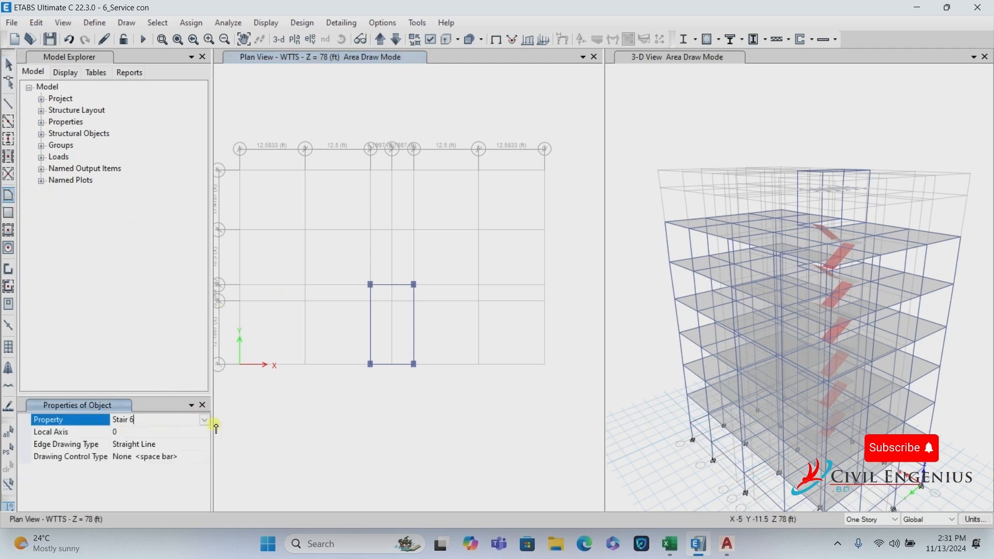
click(205, 421)
click(133, 460)
click(370, 284)
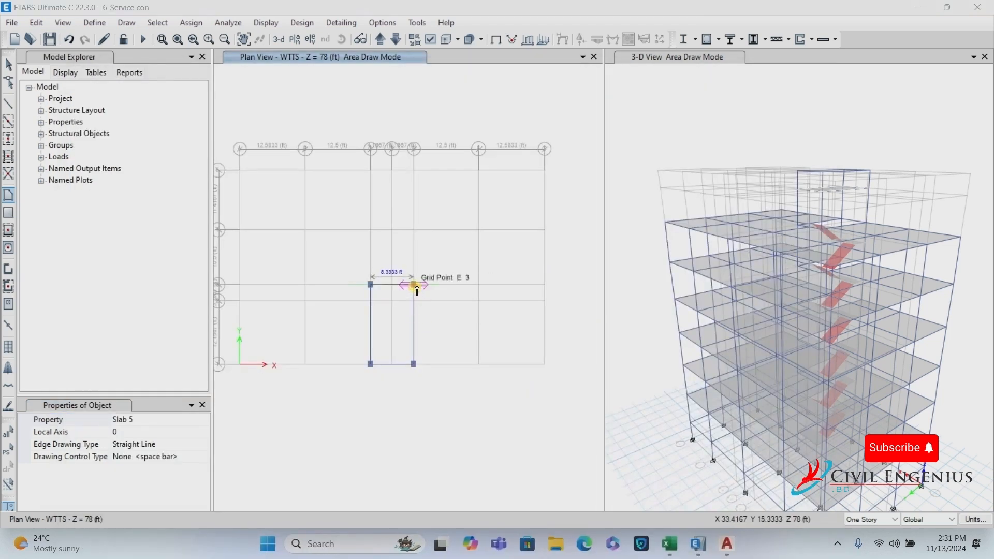
click(415, 285)
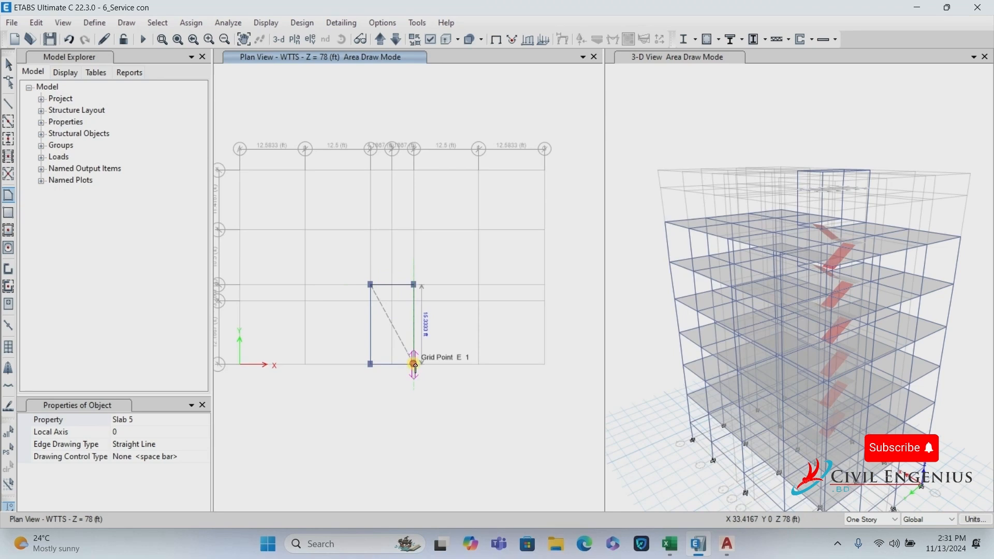
click(415, 365)
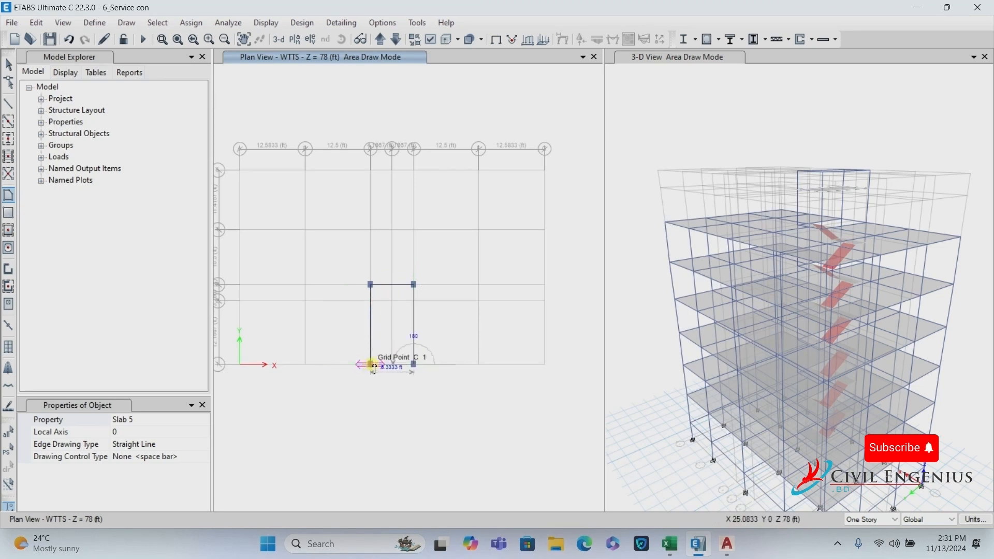
click(371, 365)
key(Return)
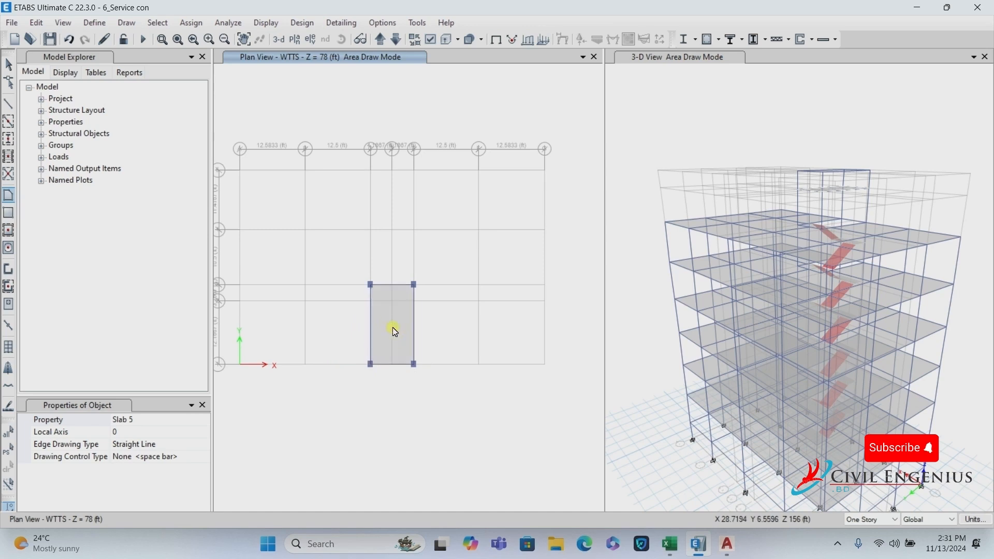
click(9, 66)
click(50, 39)
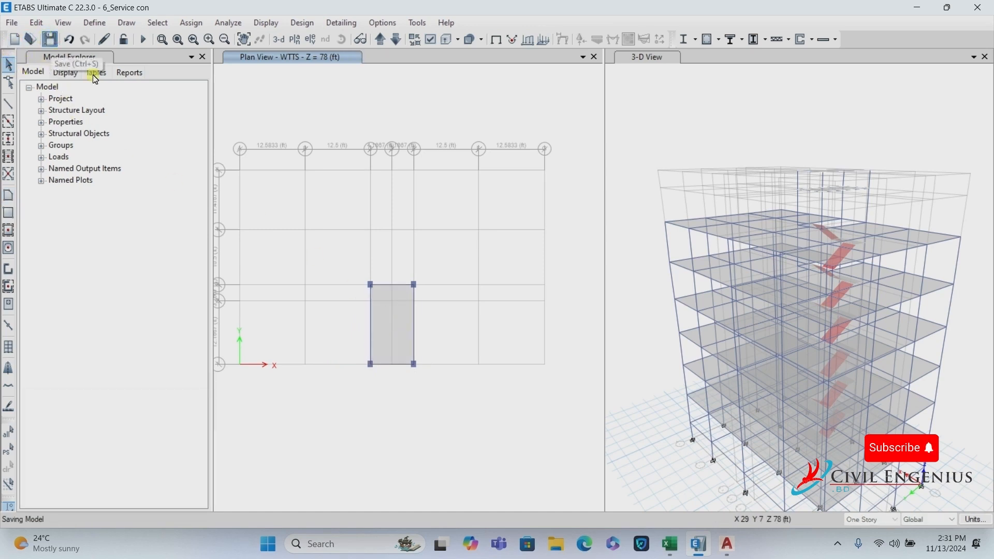
Set the left pane to 3-D and the plan view to story WTTS.
click(279, 39)
scroll(480, 125, up, 3)
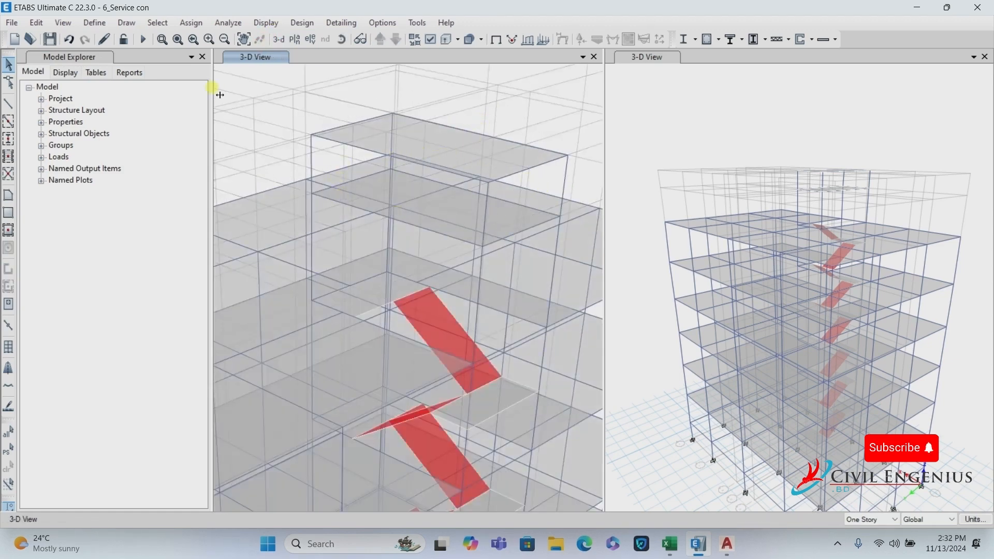
click(295, 39)
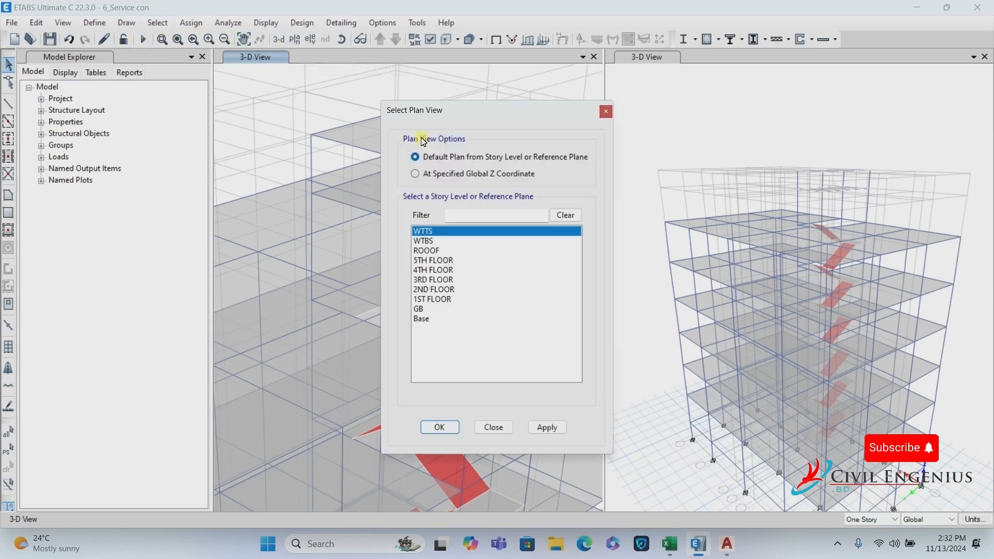
click(435, 241)
click(448, 231)
click(440, 428)
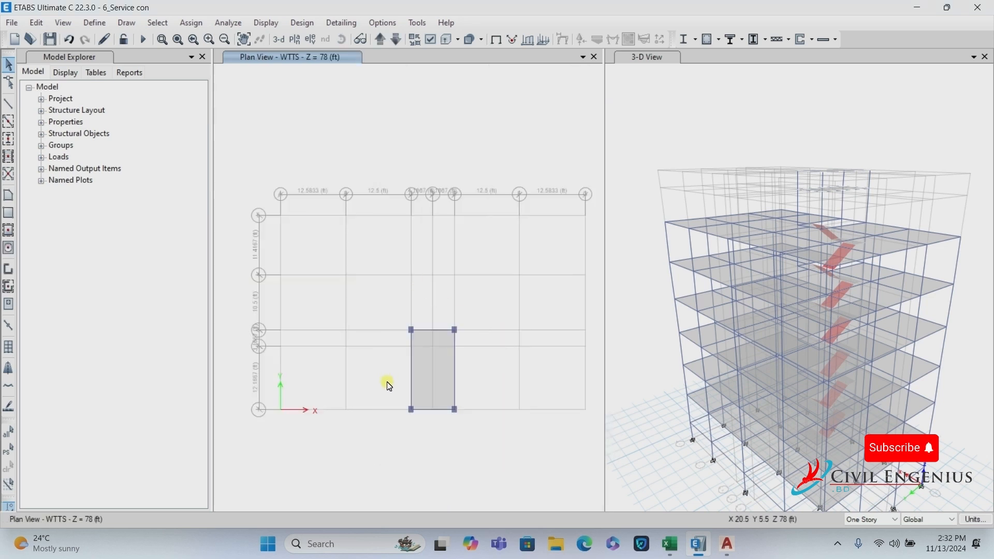
Select the bottom, left, right and top beams around the tank bay and delete them.
scroll(414, 421, up, 4)
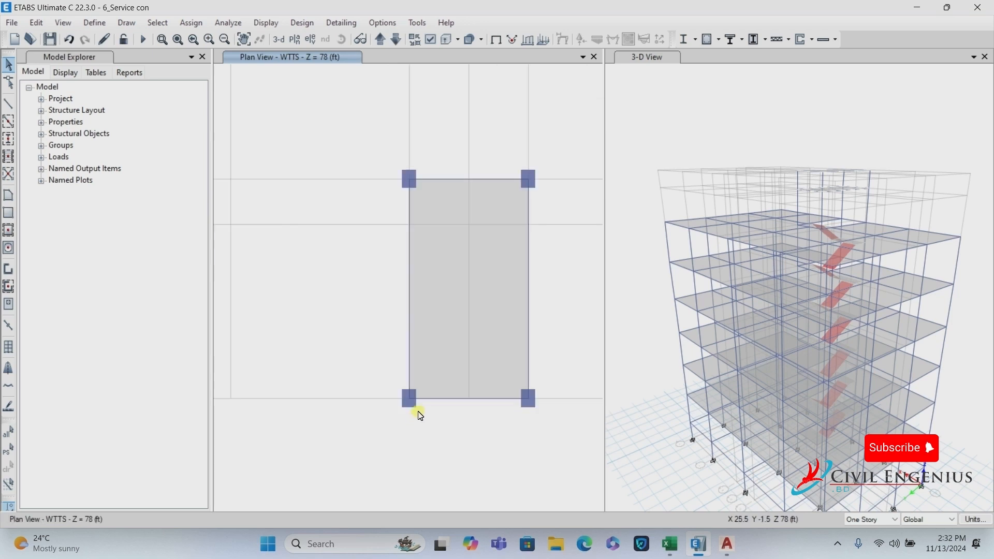
click(446, 399)
click(409, 360)
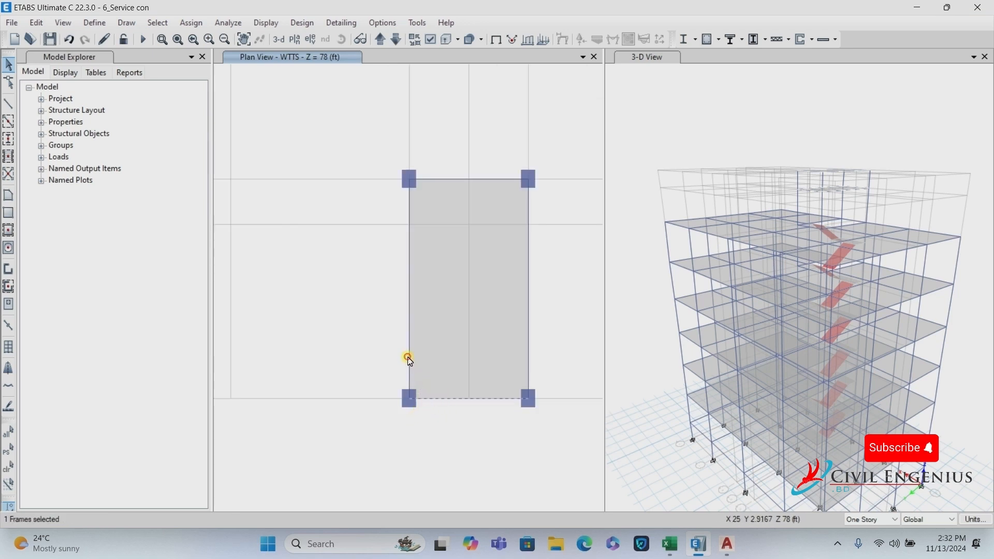
click(530, 321)
click(497, 180)
click(39, 24)
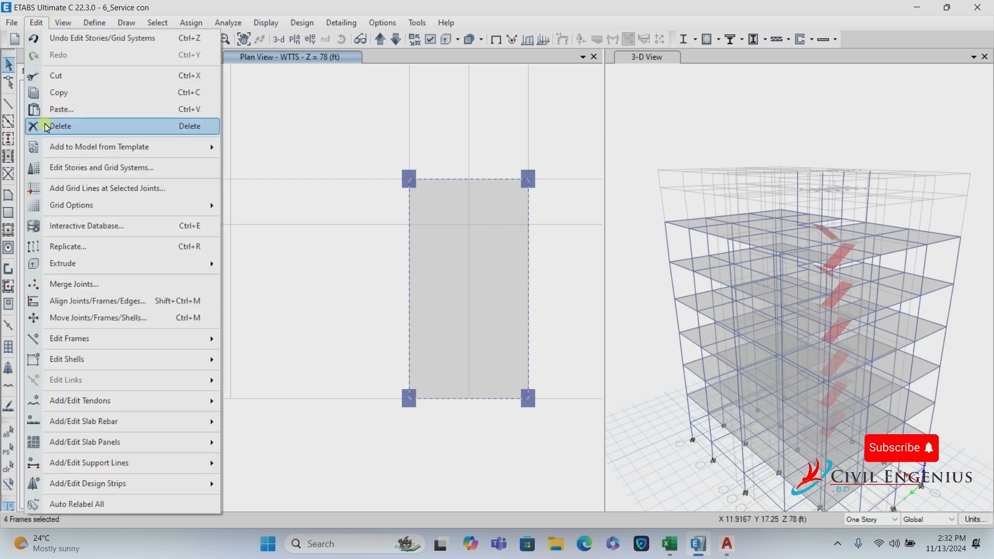
click(71, 129)
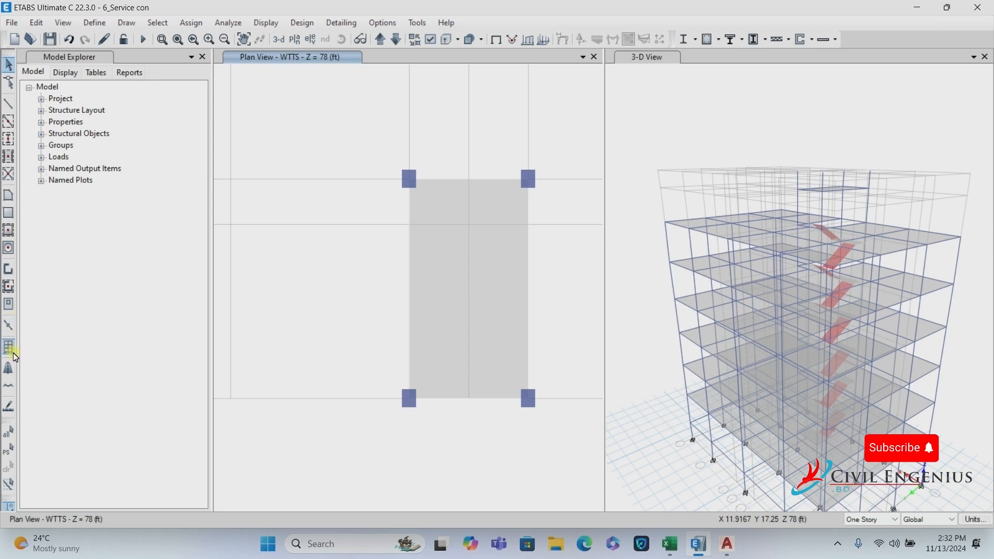
Set up plan wall drawing with Wall 8 and Auto Pier/Spandrel IDs set to Yes.
click(9, 270)
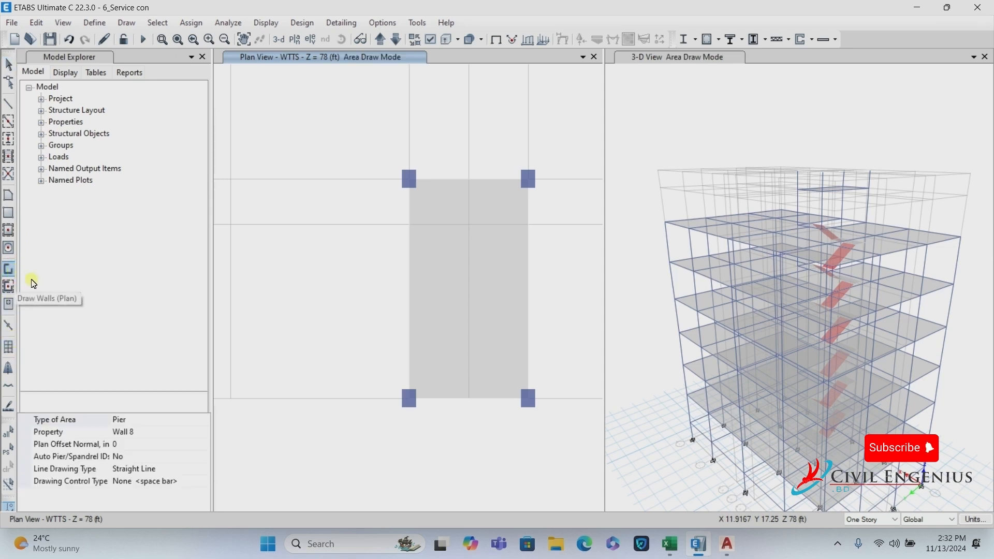
click(143, 436)
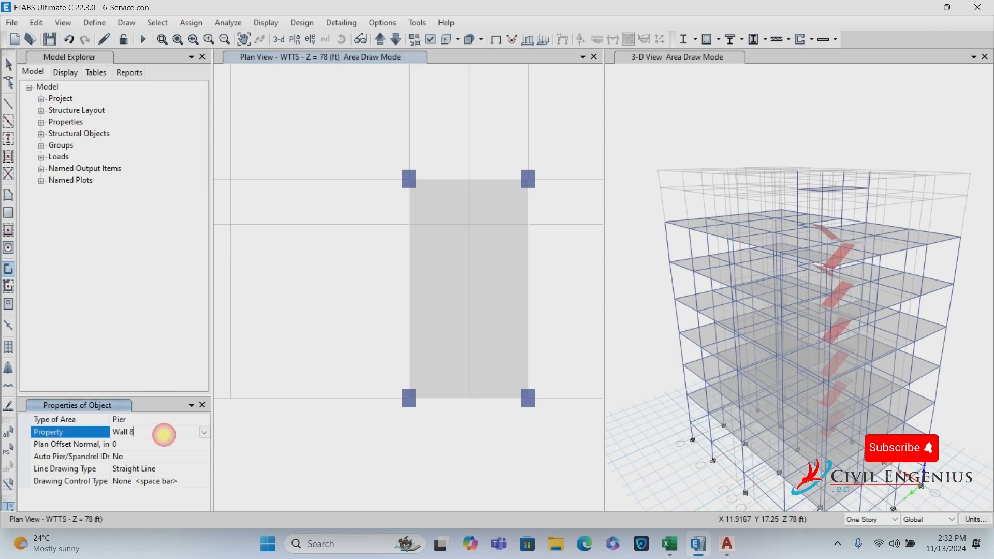
click(205, 433)
click(139, 452)
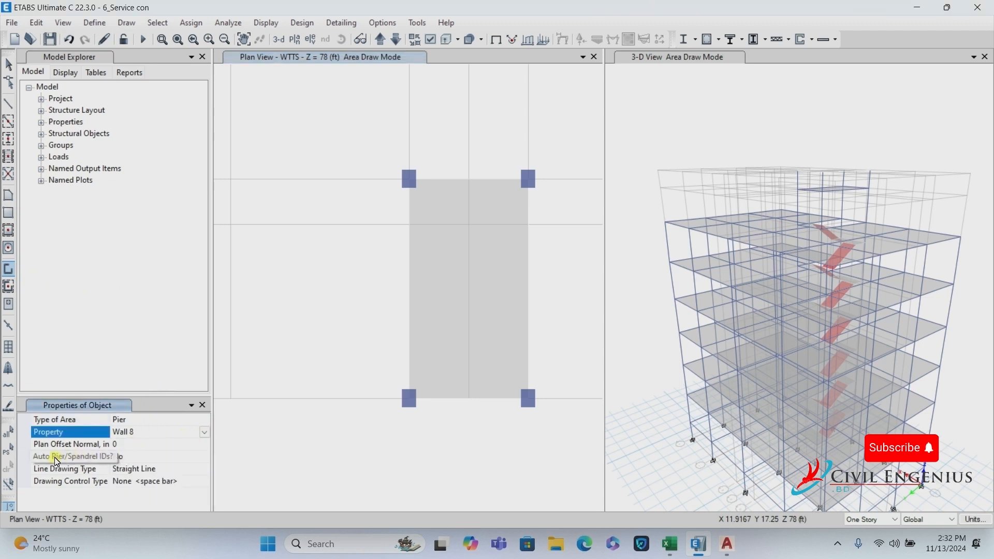
click(148, 458)
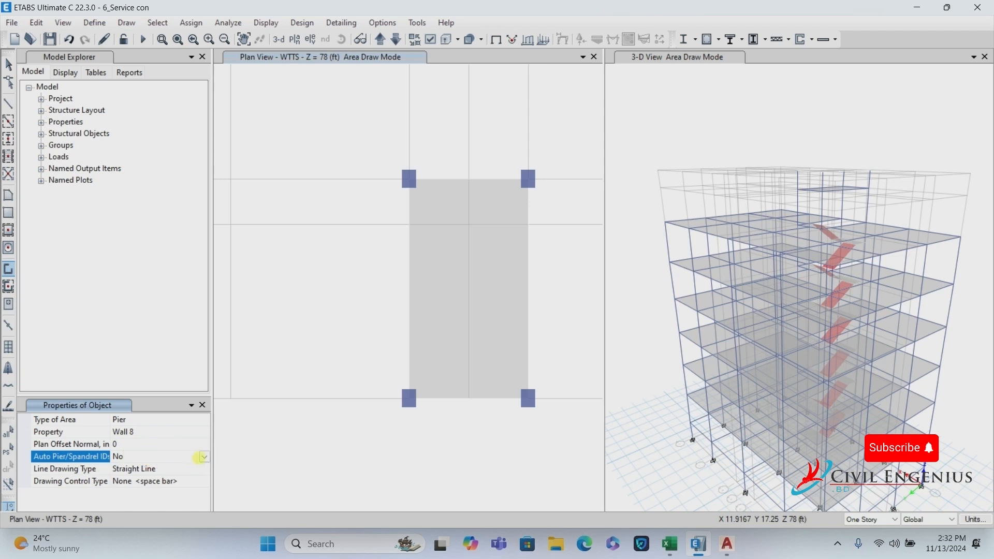
click(203, 458)
click(122, 403)
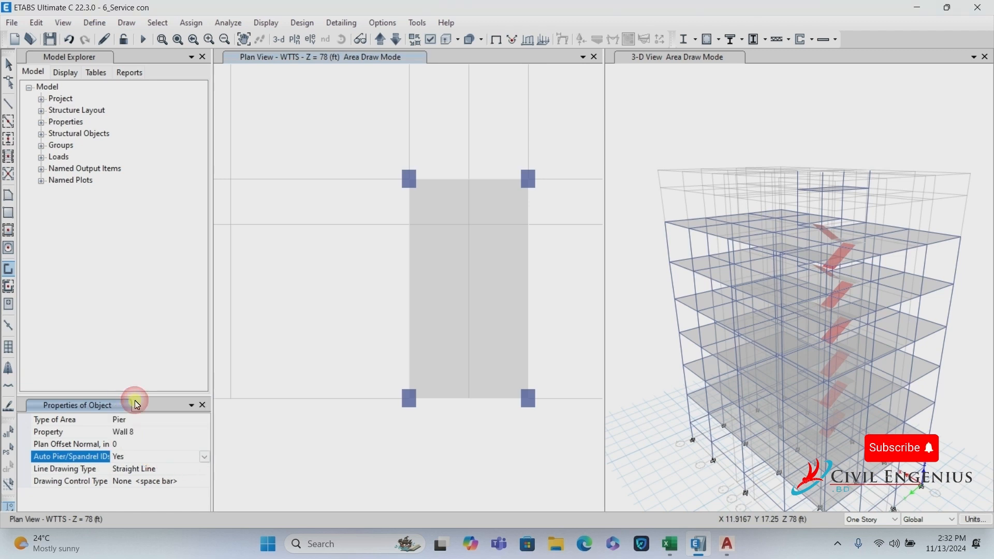
Draw four walls around the bay from C3 to C1, E1, E3 and back to C3.
click(409, 180)
click(409, 400)
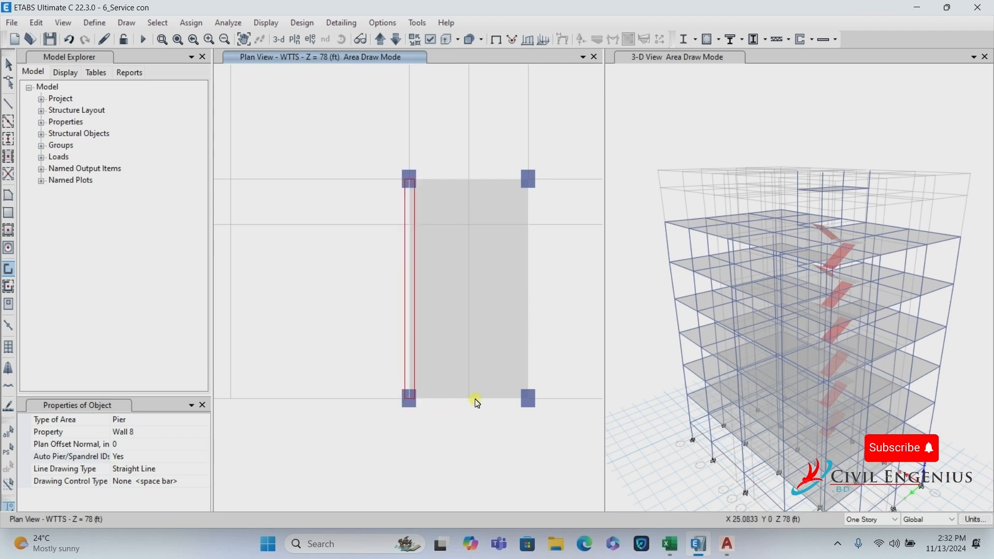
click(529, 400)
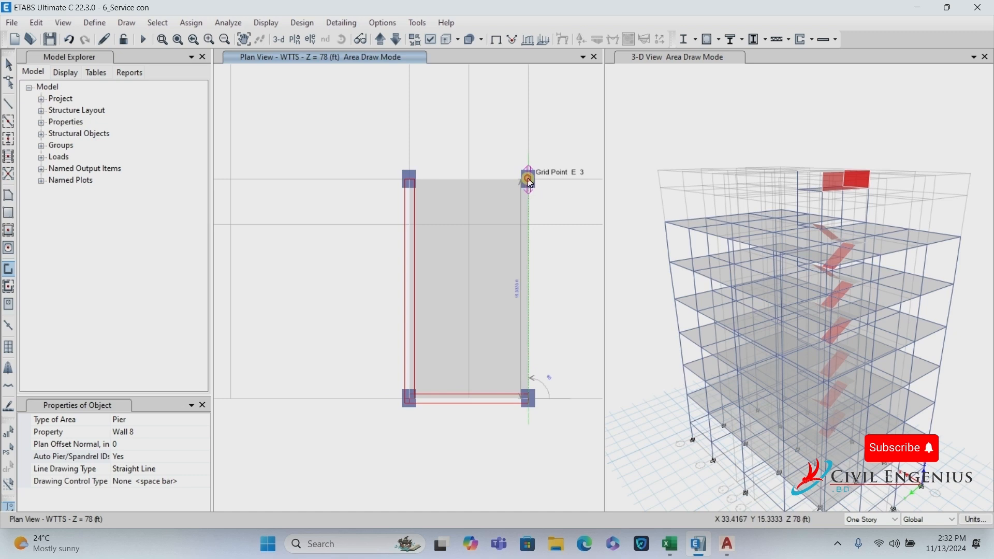
click(529, 180)
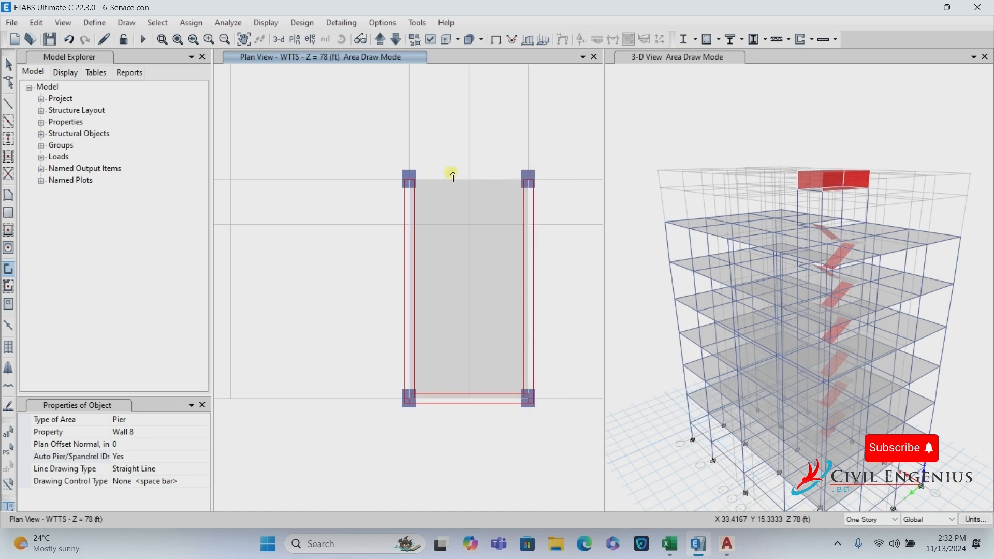
click(410, 181)
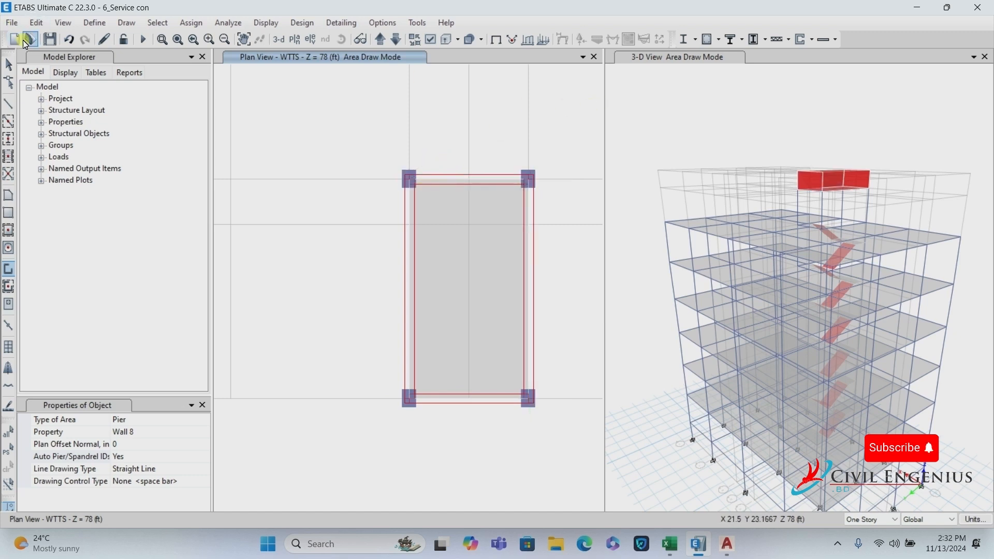
key(Escape)
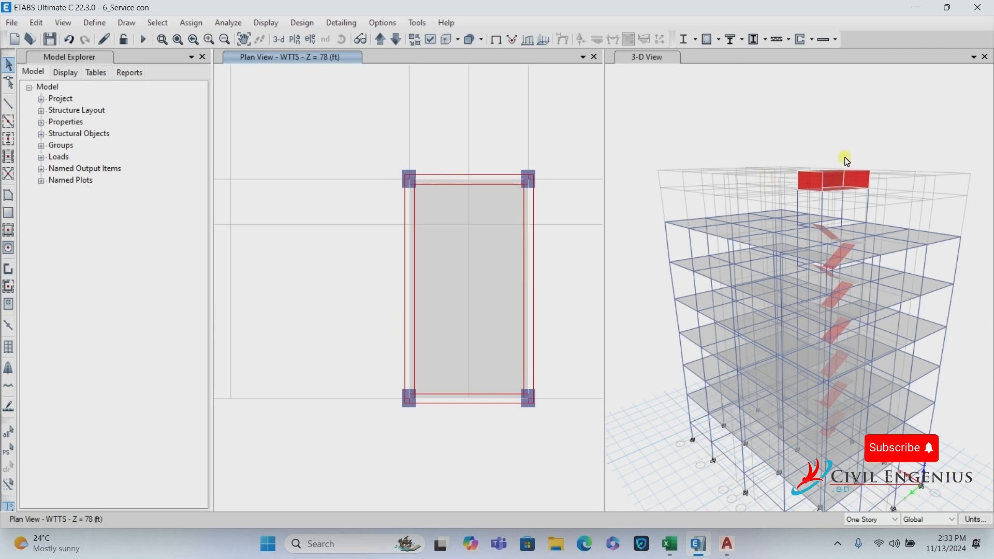
Zoom the 3-D view onto the tank and save the model.
middle_drag(852, 159, 857, 137)
click(647, 57)
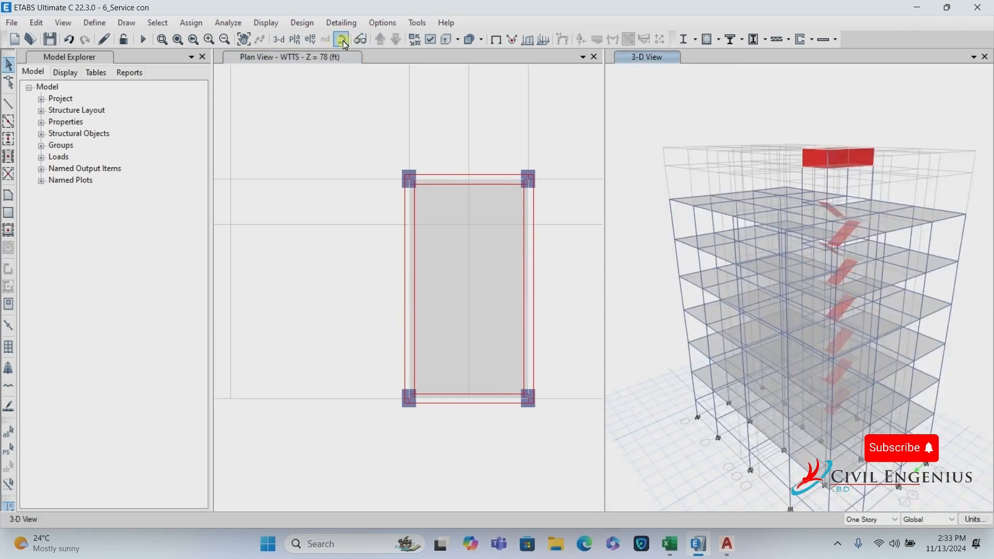
click(342, 40)
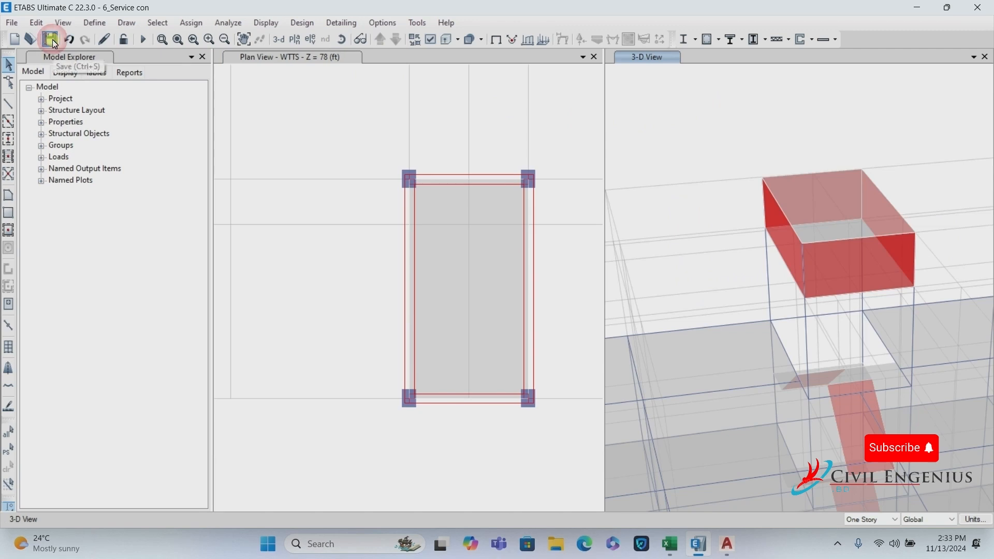
click(50, 39)
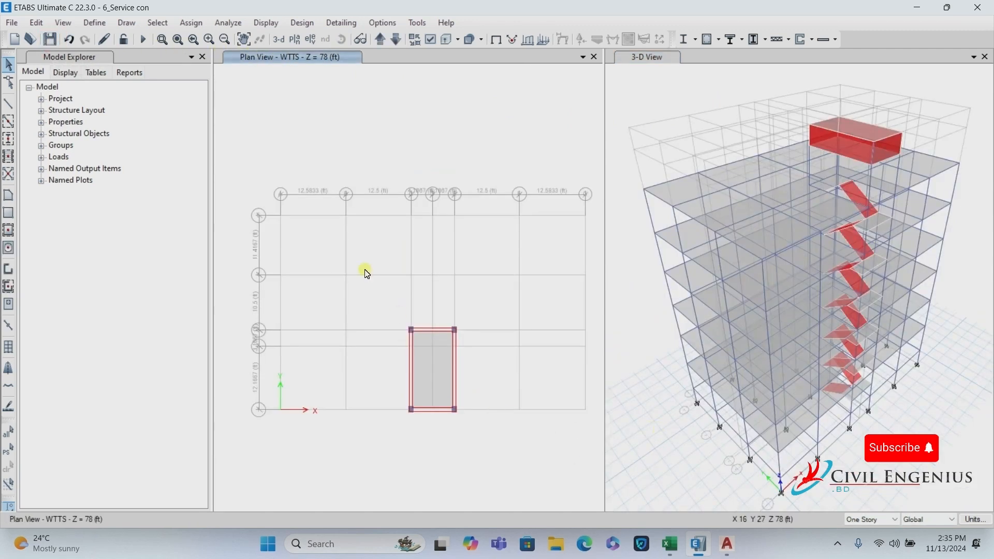
In the left 3-D view, select the first two frame members near the stairs.
click(279, 44)
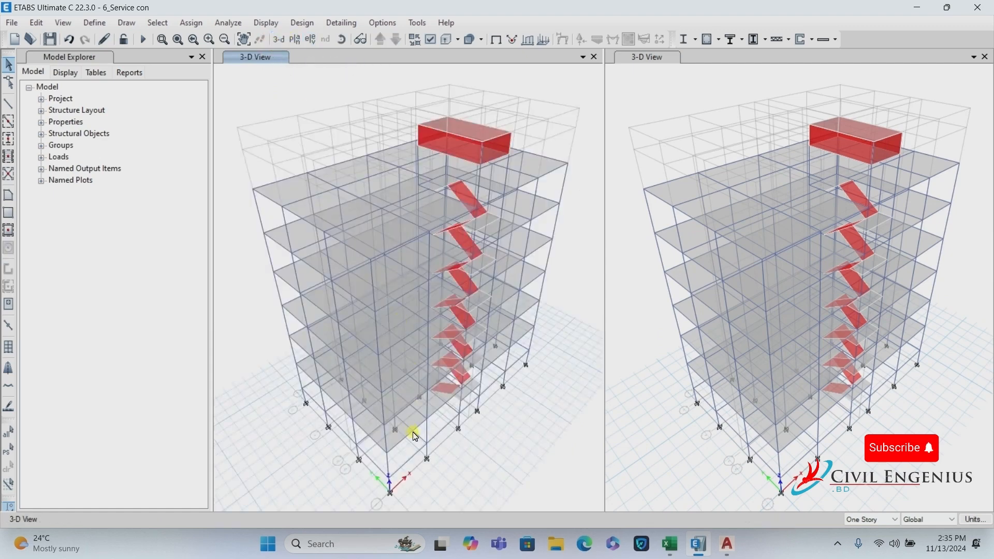
scroll(461, 416, up, 4)
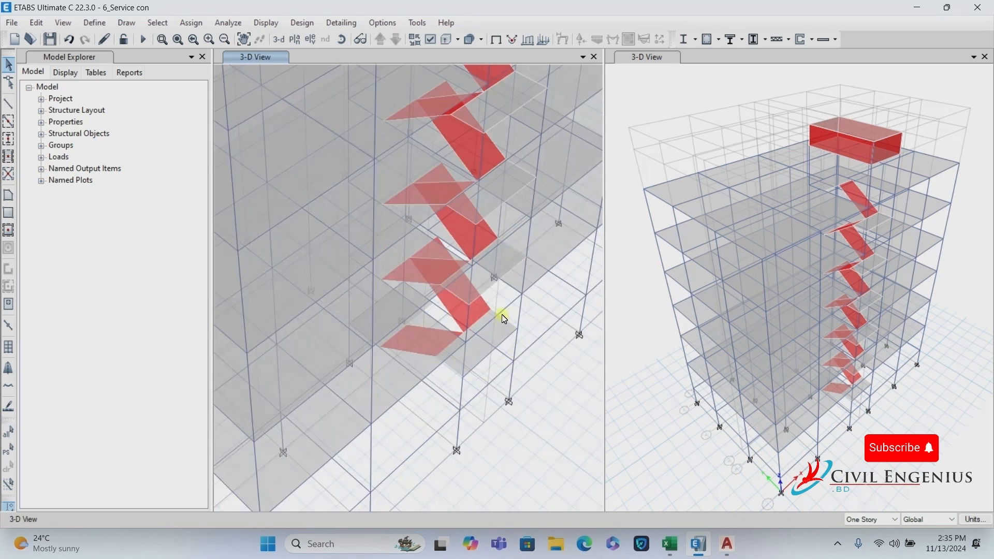
click(508, 311)
scroll(492, 256, up, 4)
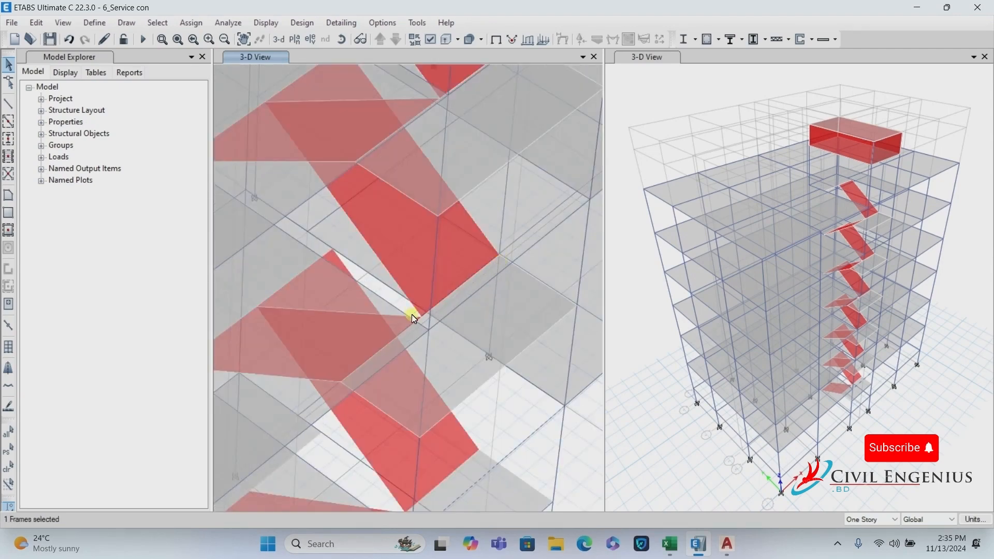
scroll(411, 315, down, 3)
click(342, 40)
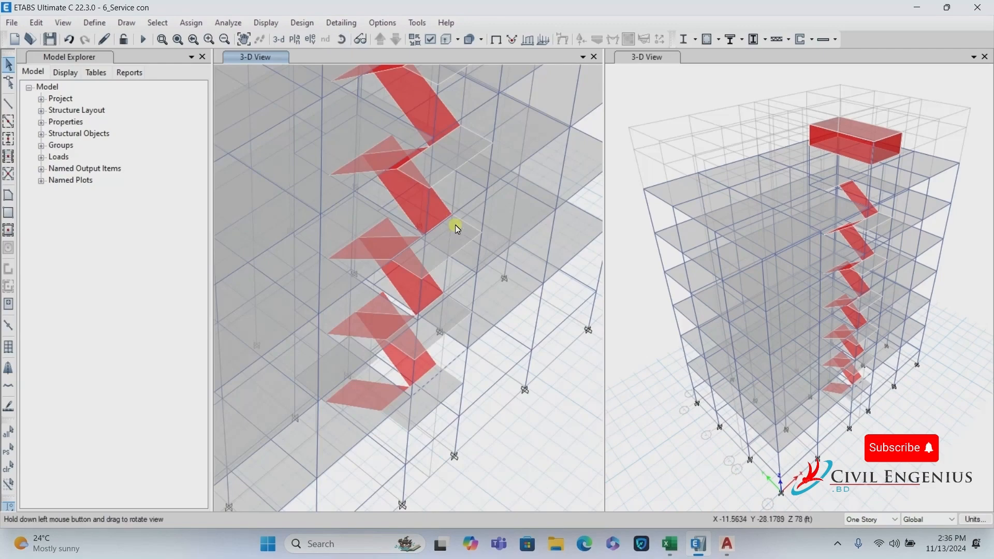
drag(455, 225, 500, 252)
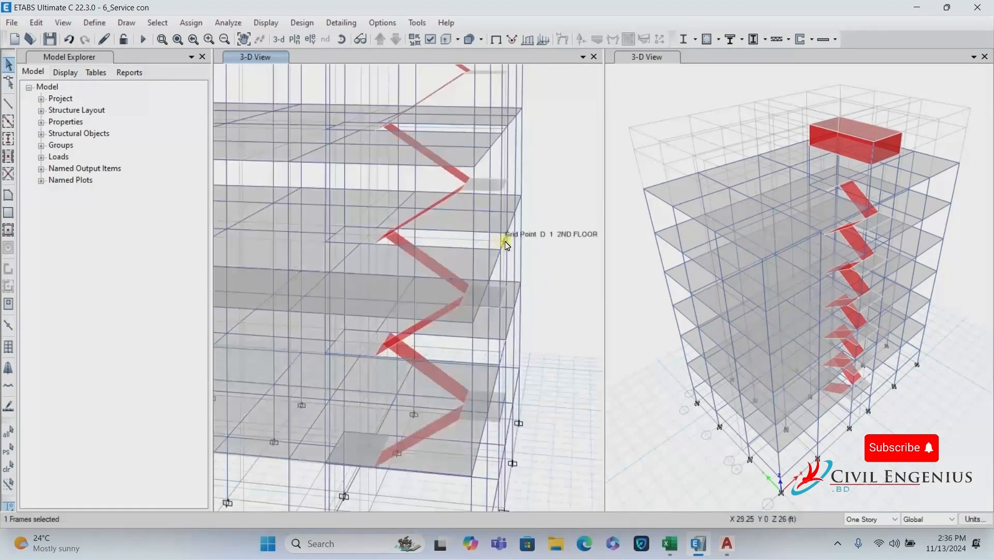
click(499, 159)
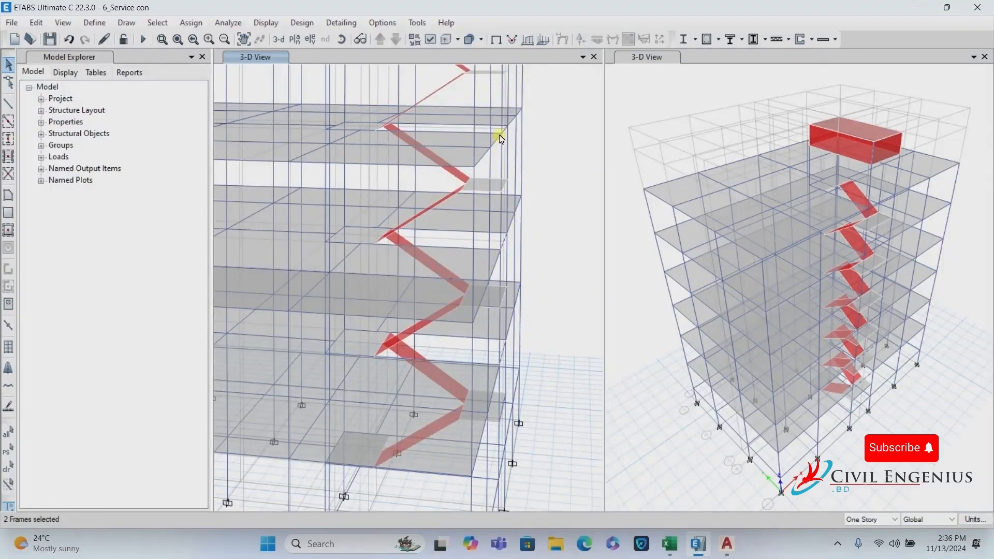
Orbit around the stair landings and add two diagonal frames to the selection.
scroll(474, 158, up, 2)
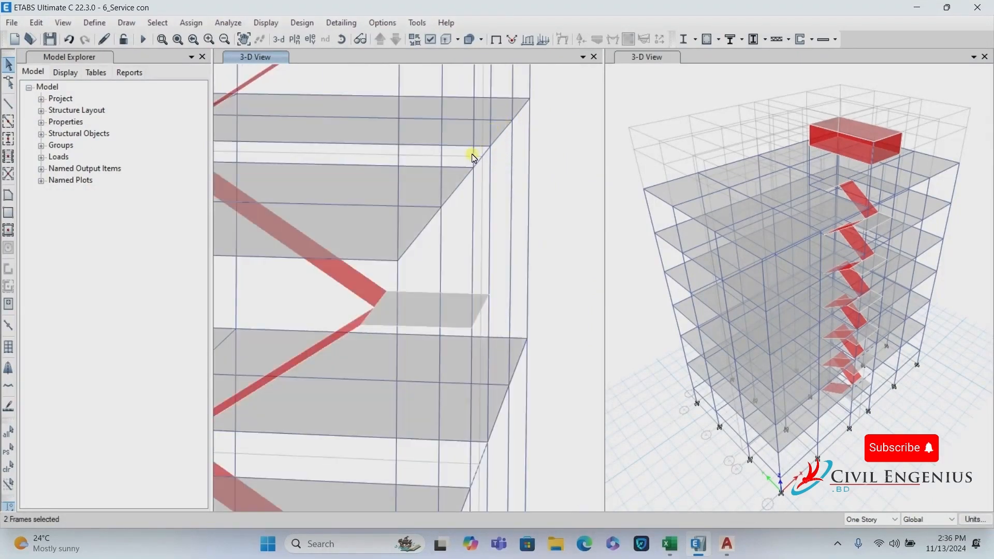
click(483, 155)
scroll(523, 303, down, 2)
scroll(524, 315, up, 2)
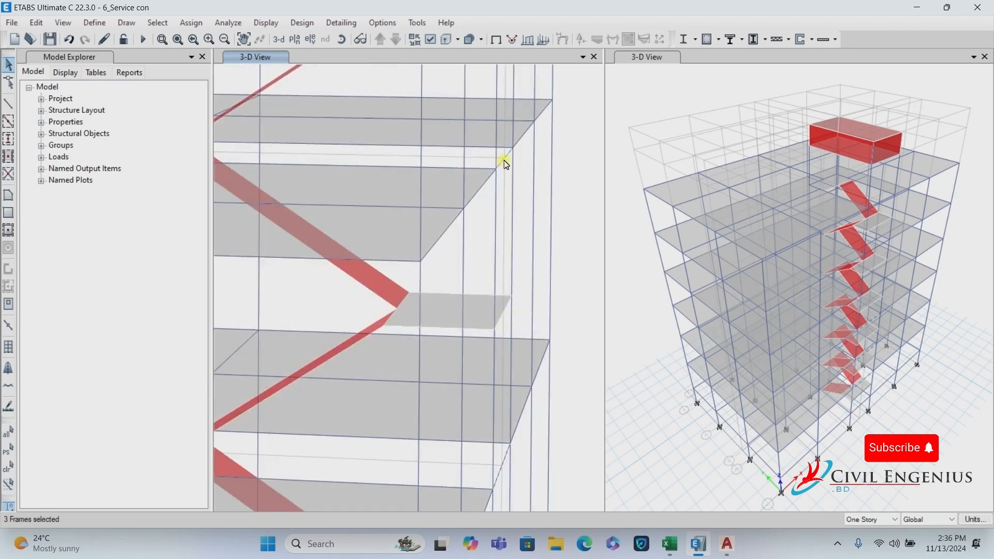
scroll(446, 280, down, 2)
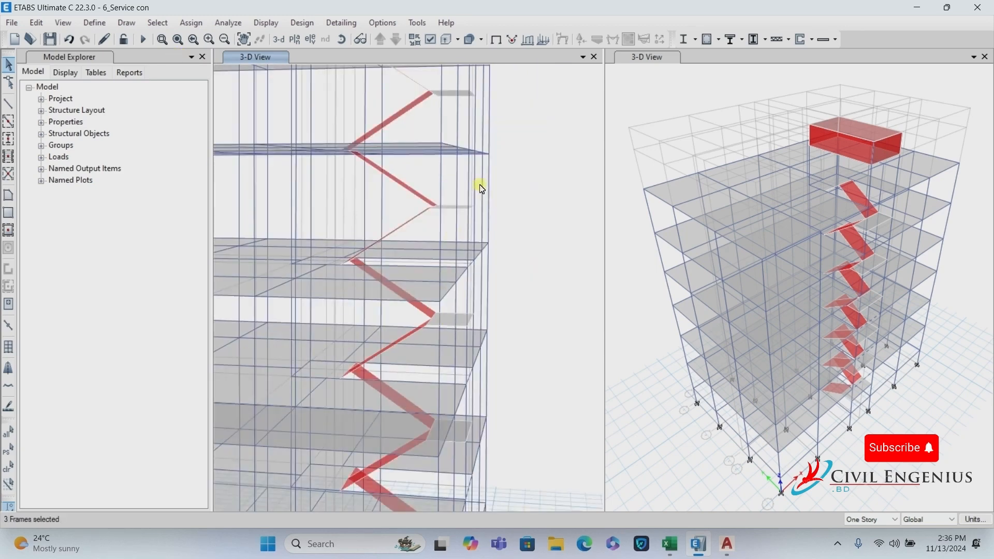
scroll(482, 161, up, 2)
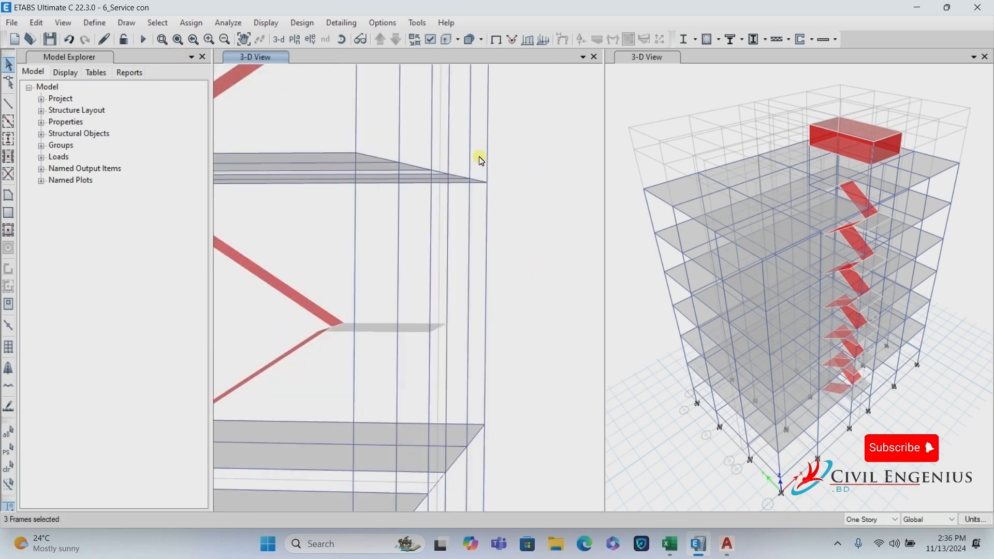
click(342, 39)
drag(376, 115, 449, 207)
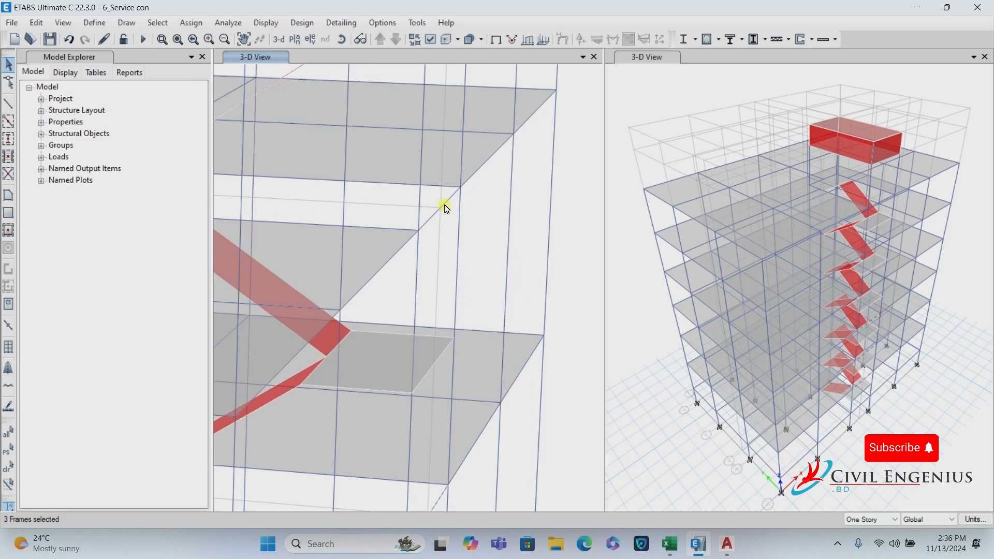
click(445, 206)
Add a fifth frame member and tilt the view to show the tank and stairs.
scroll(435, 332, down, 2)
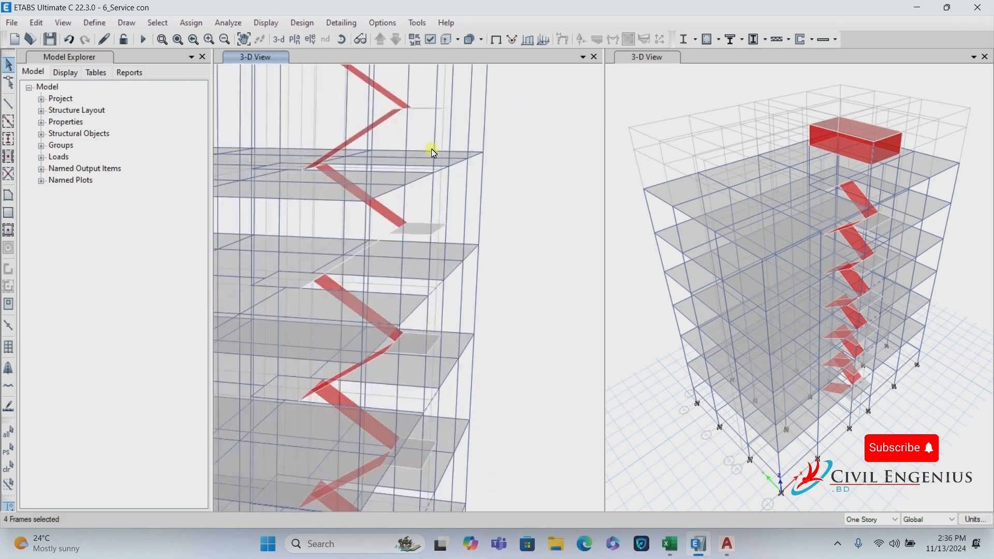
scroll(432, 166, up, 2)
click(465, 406)
scroll(456, 409, down, 3)
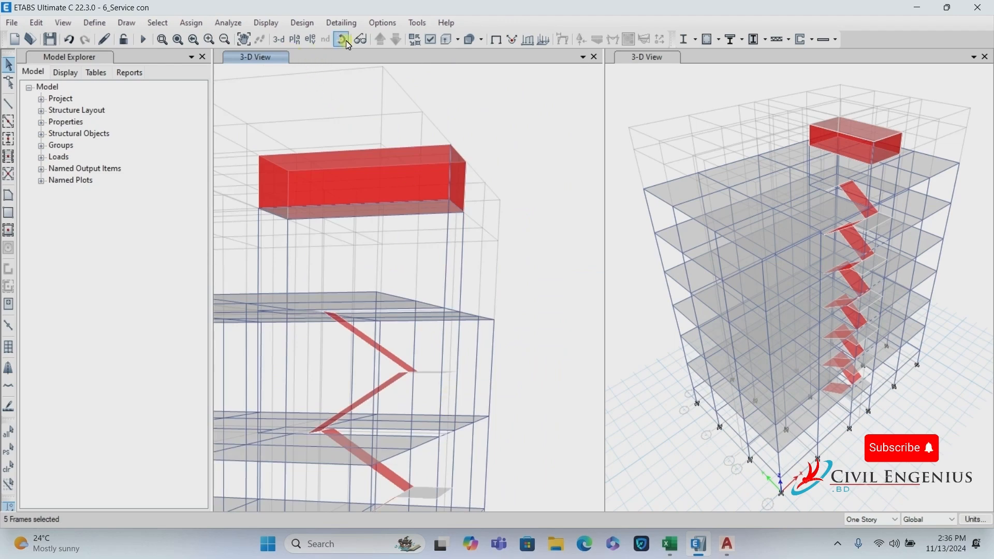
click(345, 42)
drag(473, 200, 508, 241)
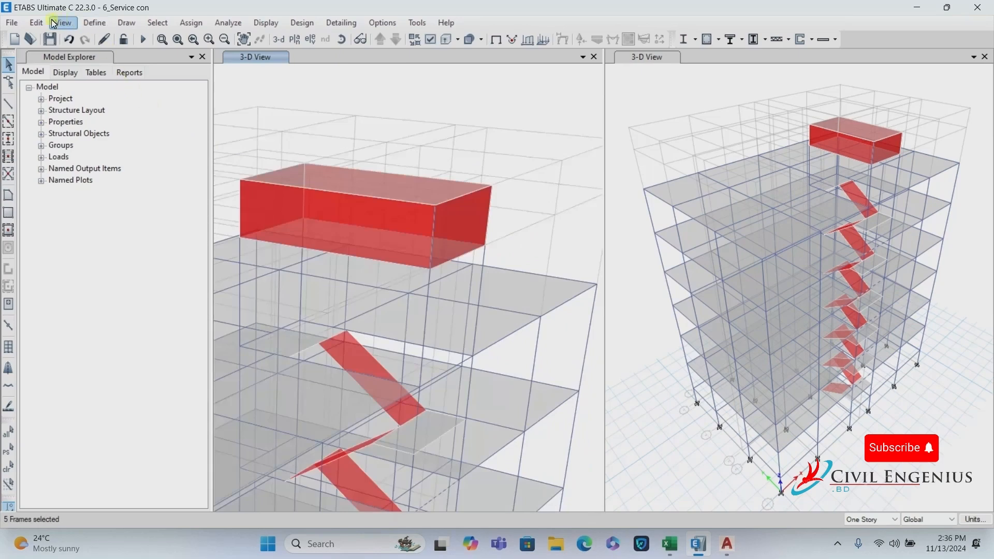
Delete the five selected diagonal frames and zoom in around the stairs.
click(36, 23)
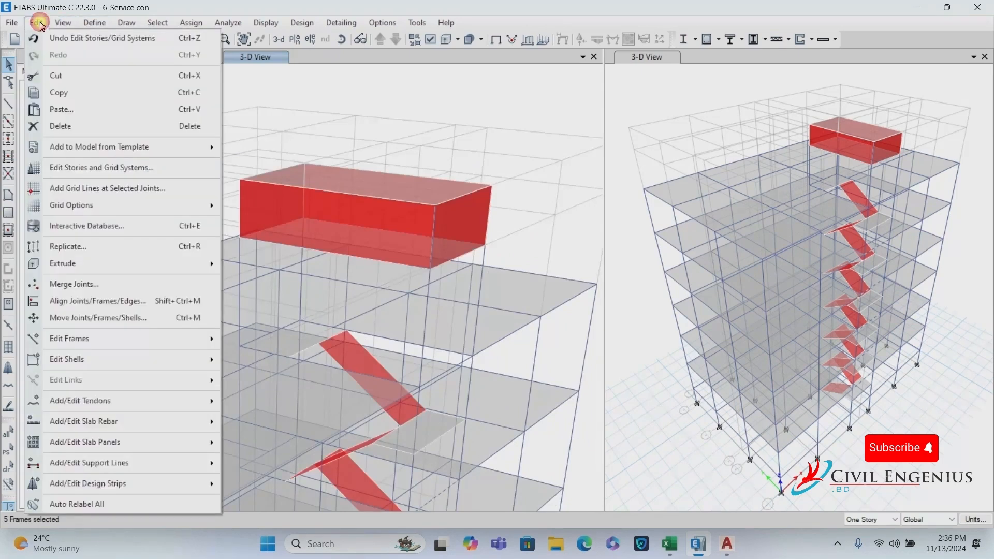
click(76, 127)
scroll(482, 250, down, 3)
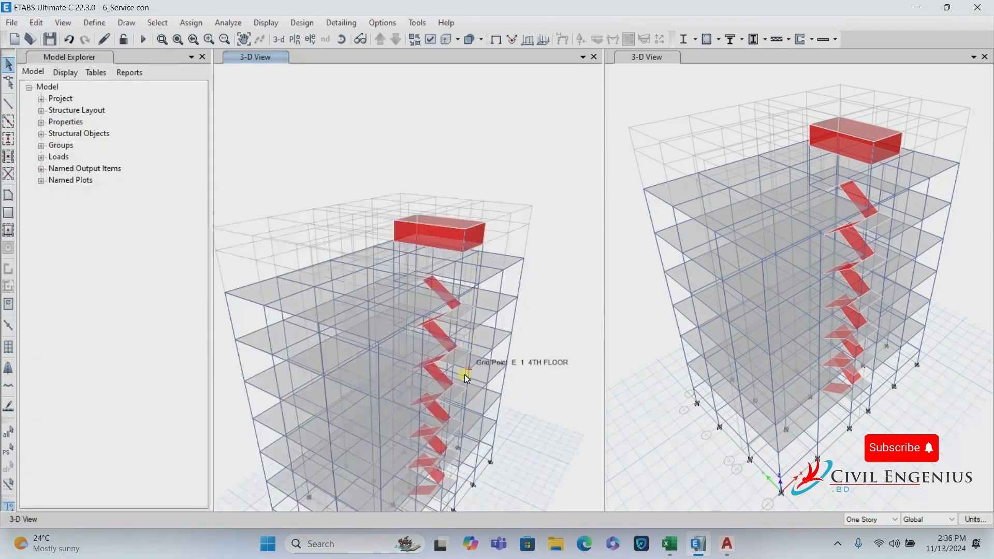
scroll(464, 374, up, 4)
scroll(461, 327, up, 3)
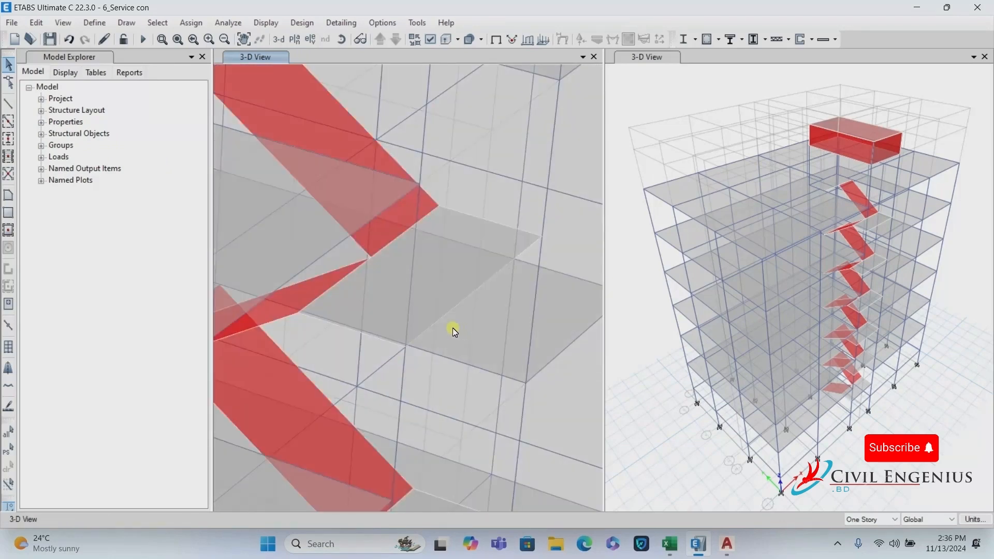
scroll(437, 326, up, 4)
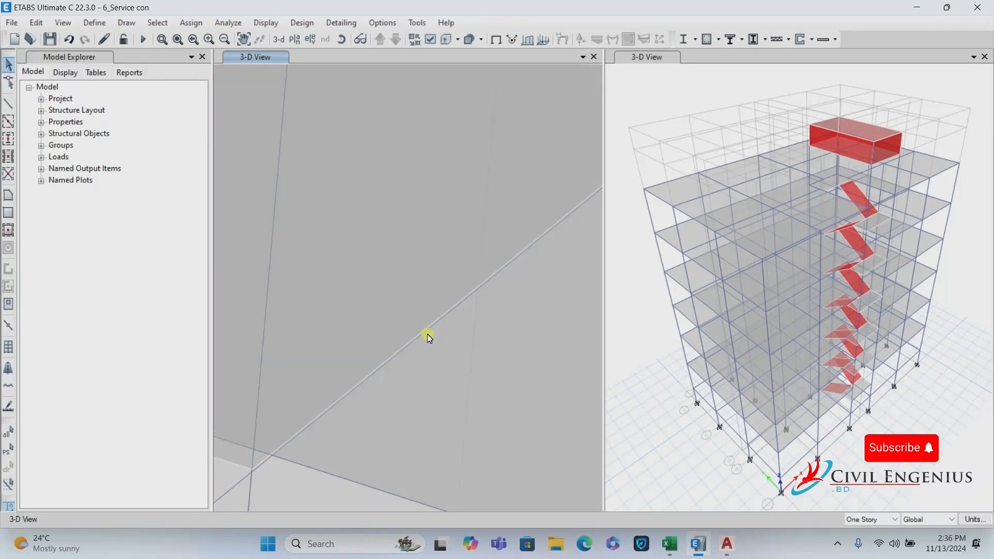
scroll(429, 337, down, 4)
scroll(443, 324, up, 3)
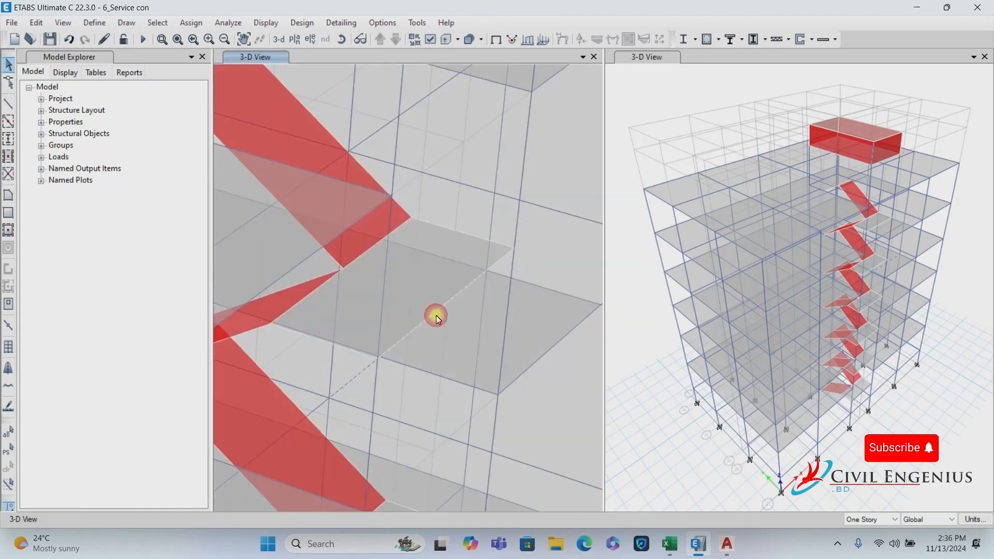
Inspect a stair-landing frame, clear the selection and zoom to confirm the diagonals are gone.
click(436, 315)
scroll(436, 315, down, 3)
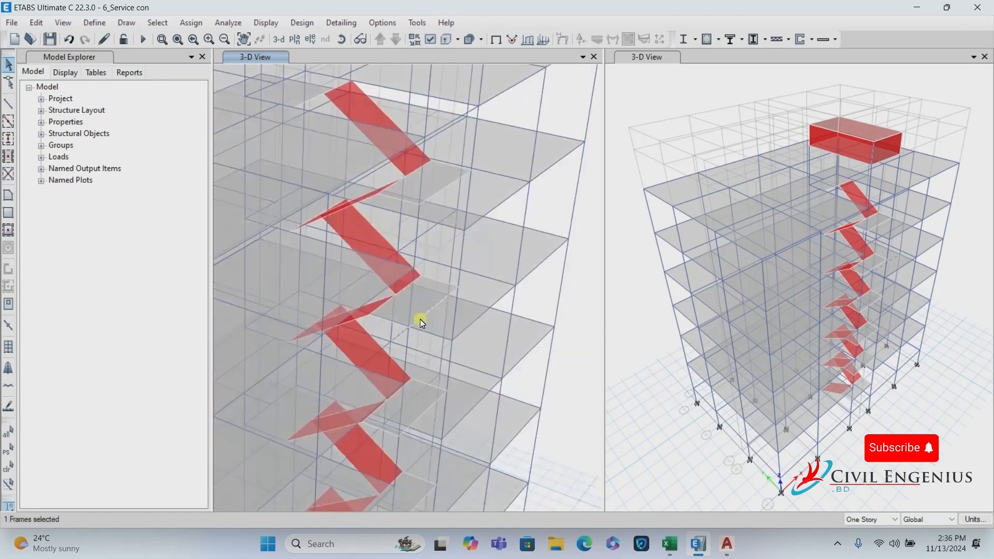
click(422, 322)
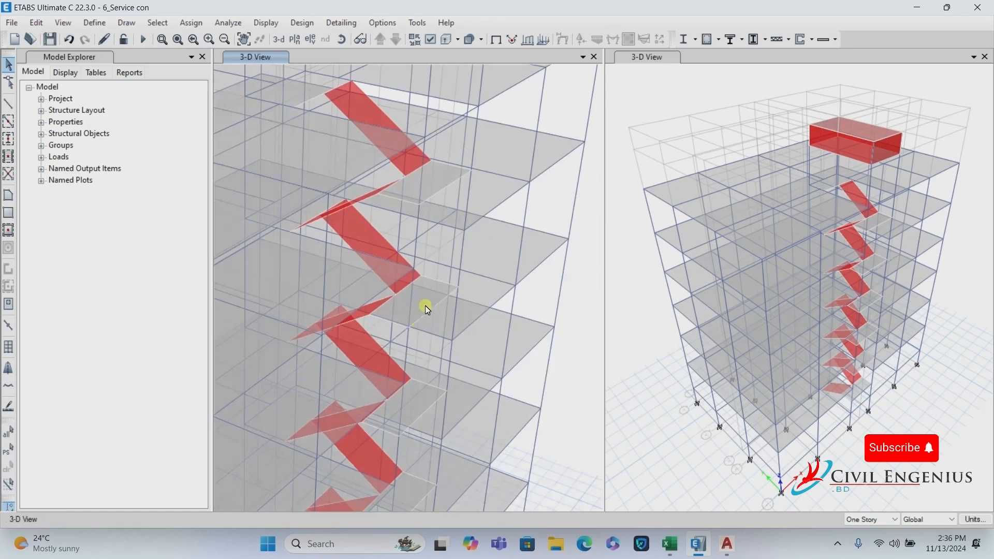
scroll(424, 308, down, 5)
scroll(450, 233, up, 3)
scroll(434, 296, down, 3)
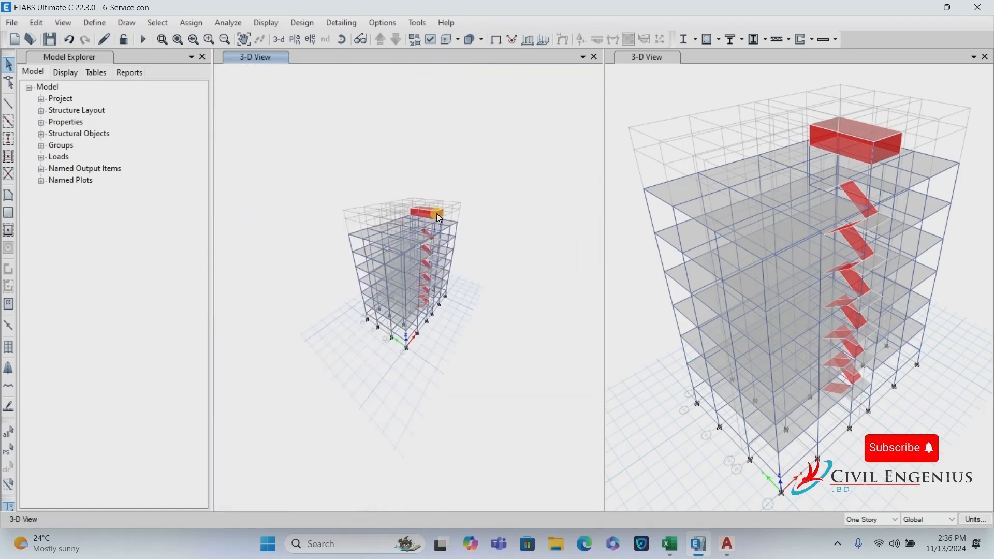
scroll(436, 213, up, 4)
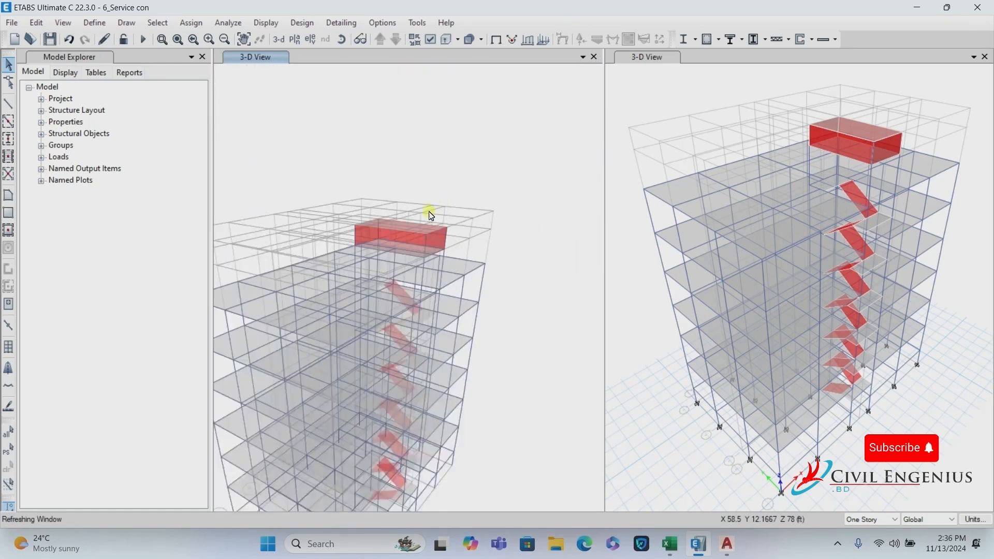
Run Check Model with all checks plus Joint Story Assignment, getting no warnings.
click(236, 23)
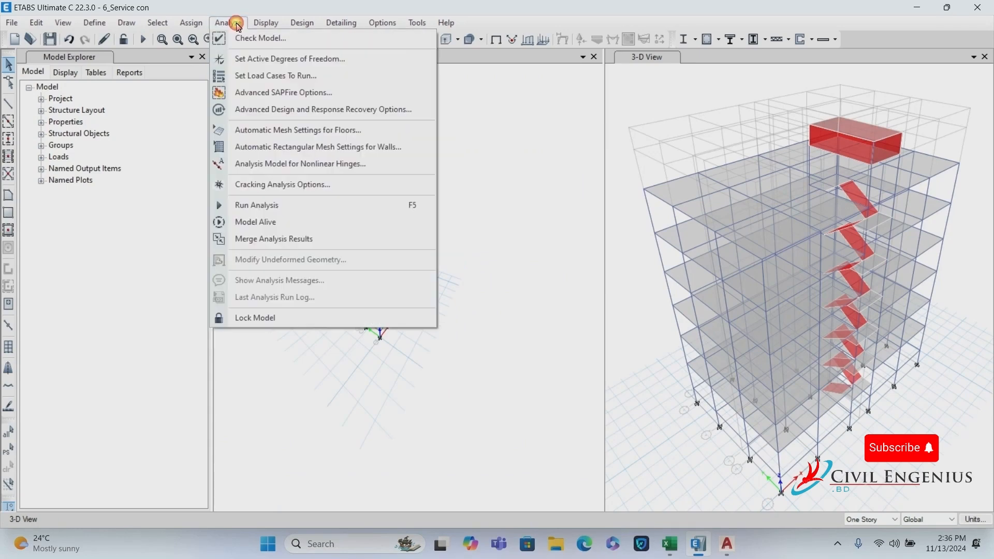
click(262, 38)
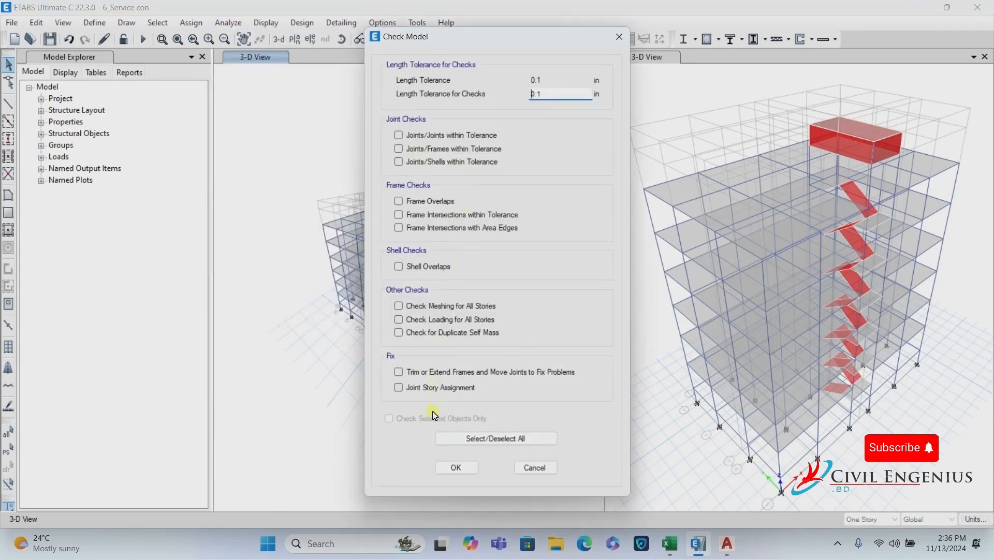
click(497, 436)
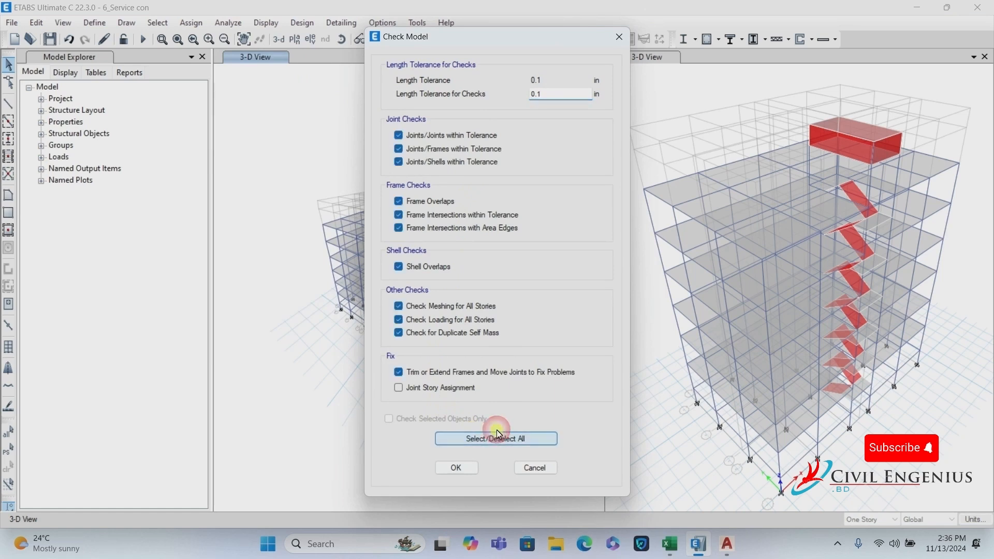
click(462, 389)
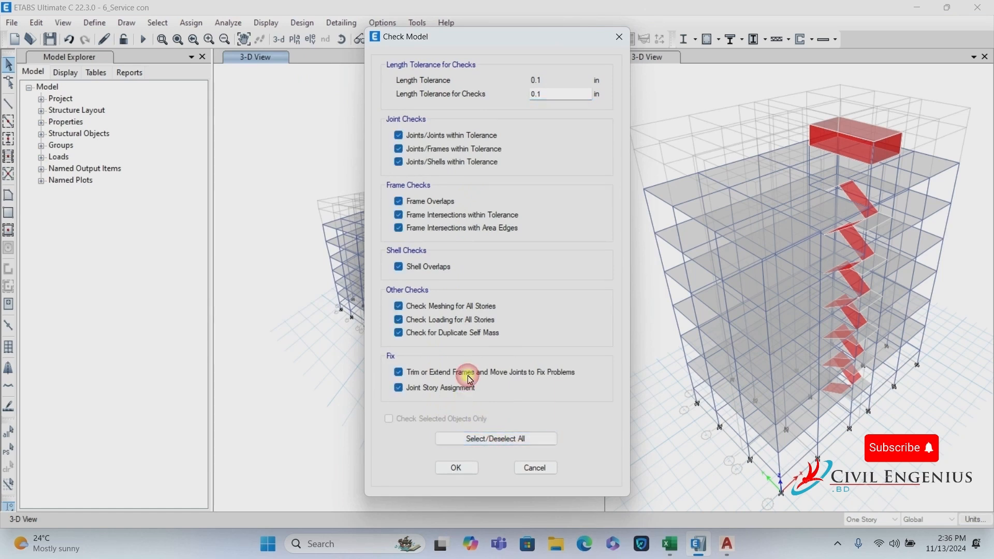
click(447, 469)
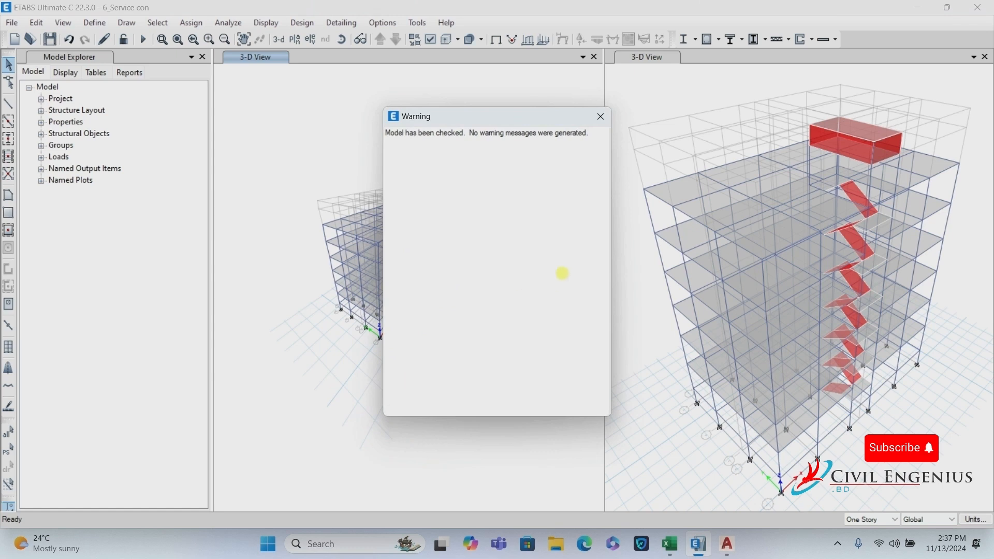
drag(591, 132, 382, 131)
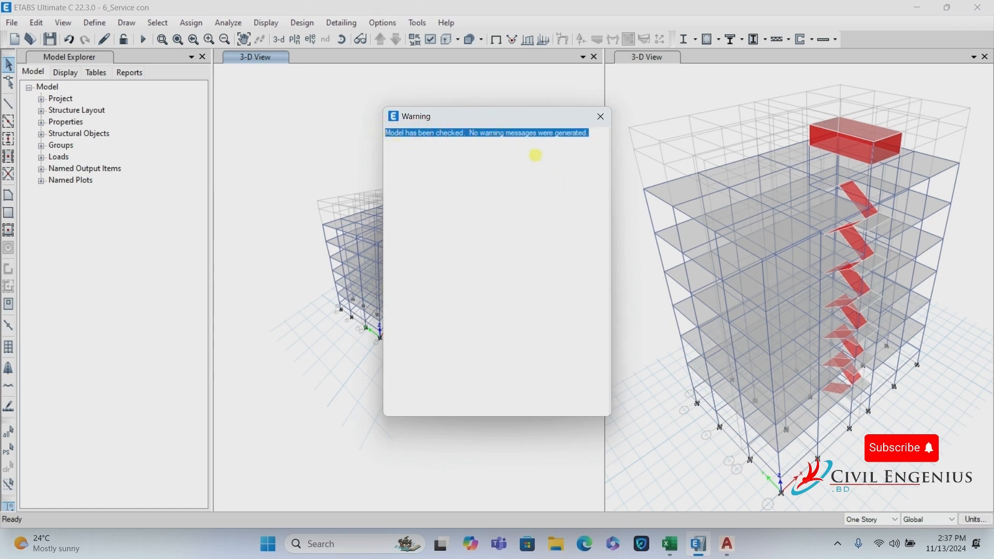
click(592, 137)
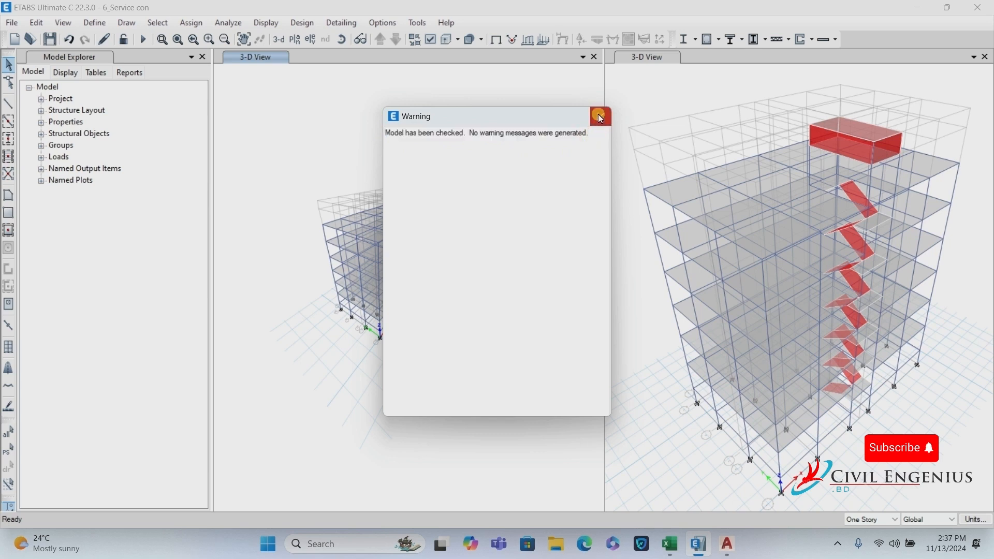
Close the model check result and zoom the left 3-D view back onto the building.
click(604, 120)
click(609, 124)
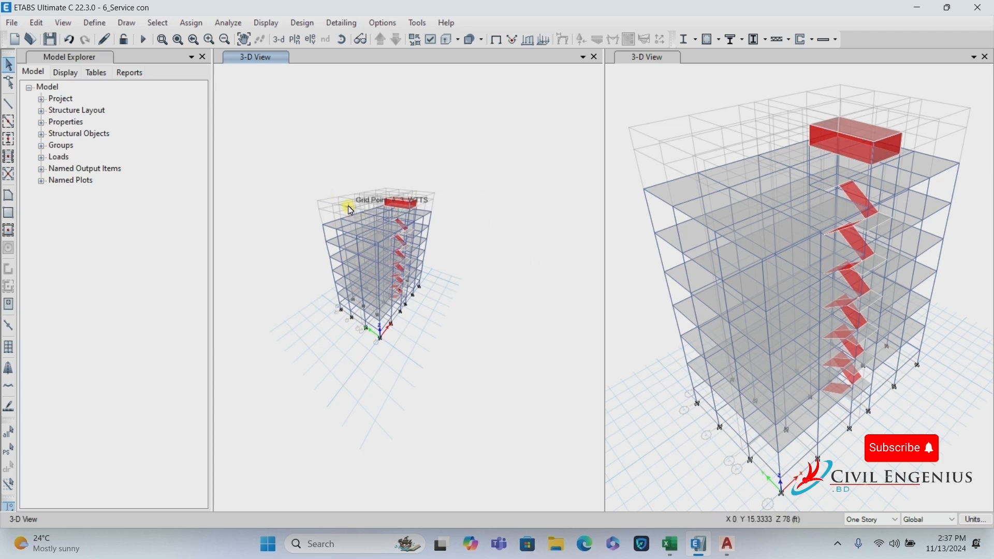
scroll(353, 220, up, 5)
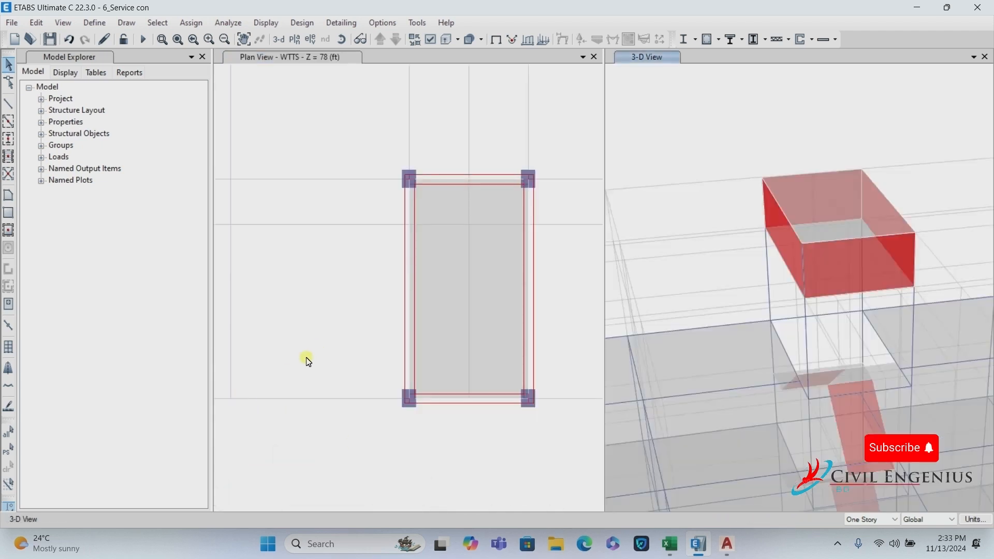